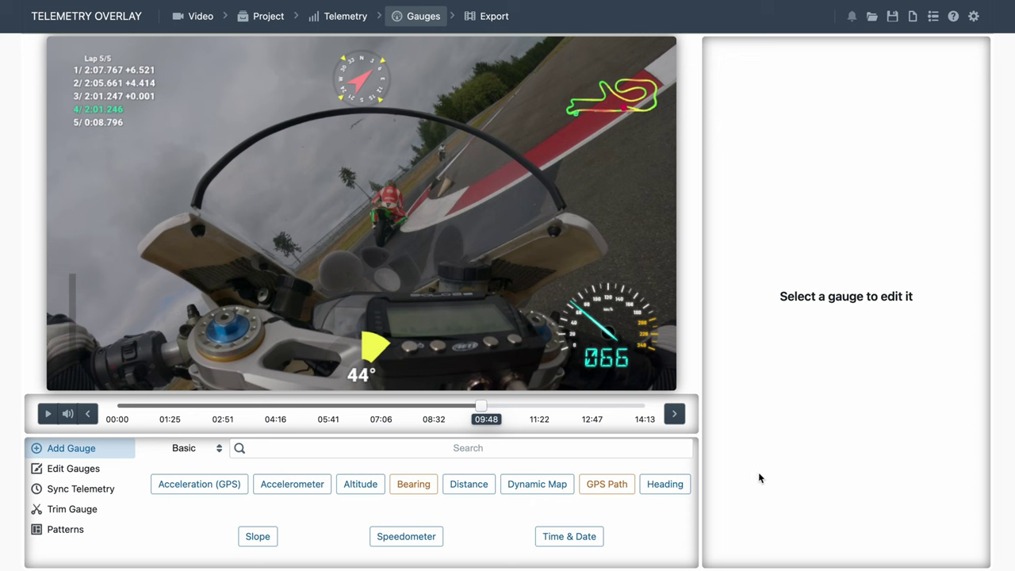
# Step: Try the Dashcam and Plane HUD preset patterns, then apply the Digital gauge pattern
pyautogui.click(80, 534)
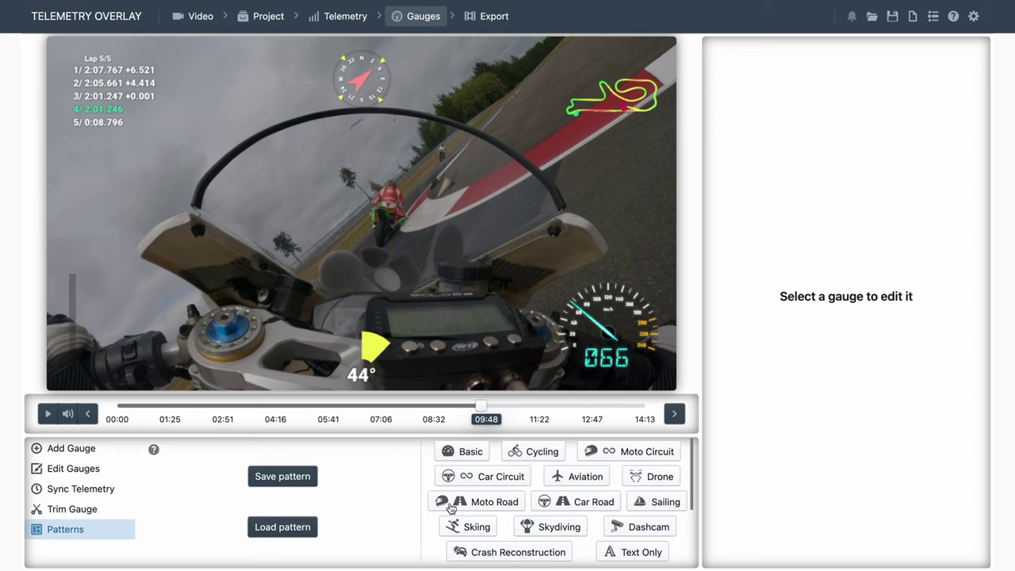
pyautogui.click(614, 527)
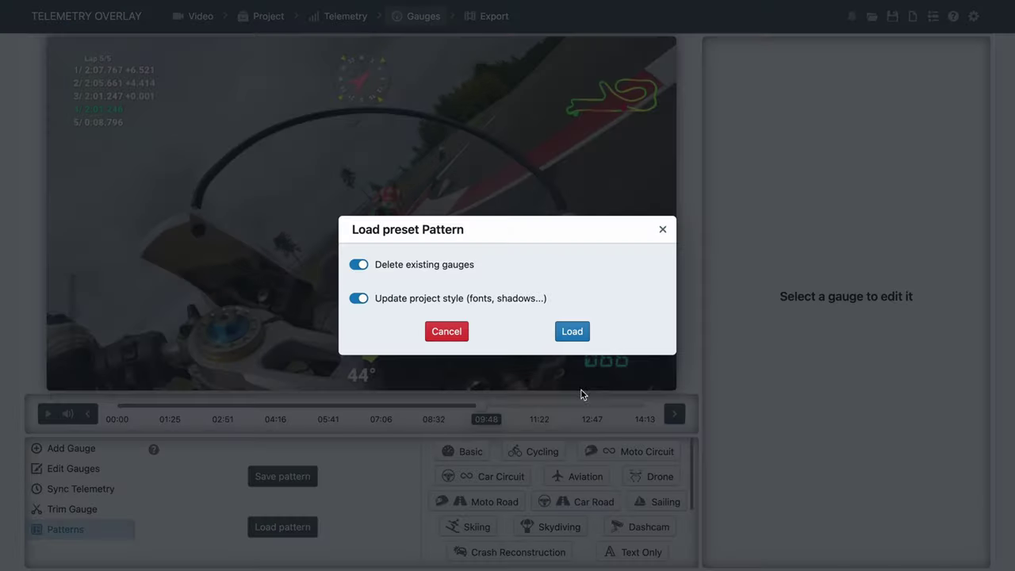
pyautogui.click(572, 331)
pyautogui.click(68, 539)
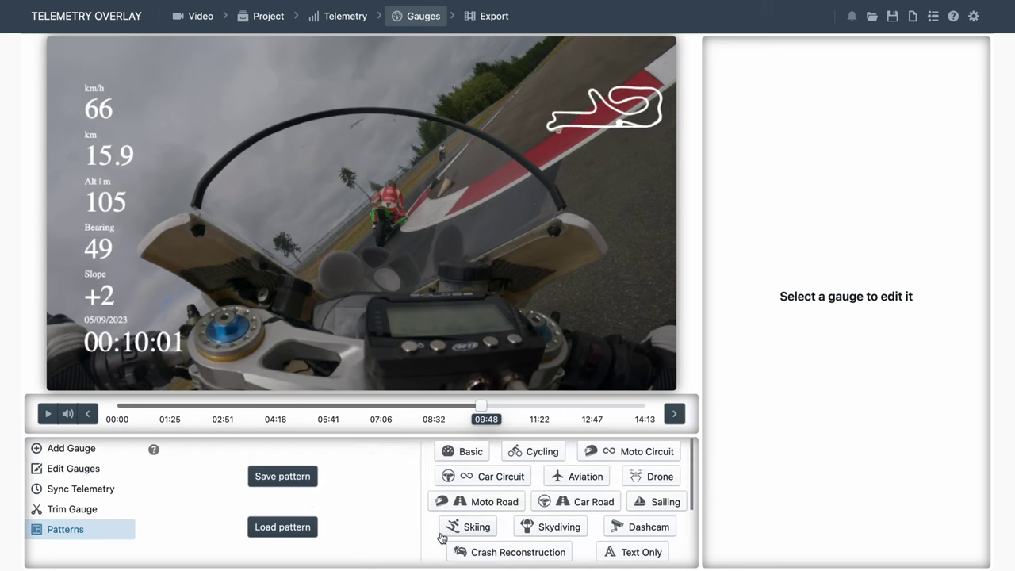
pyautogui.scroll(-3, 585, 553)
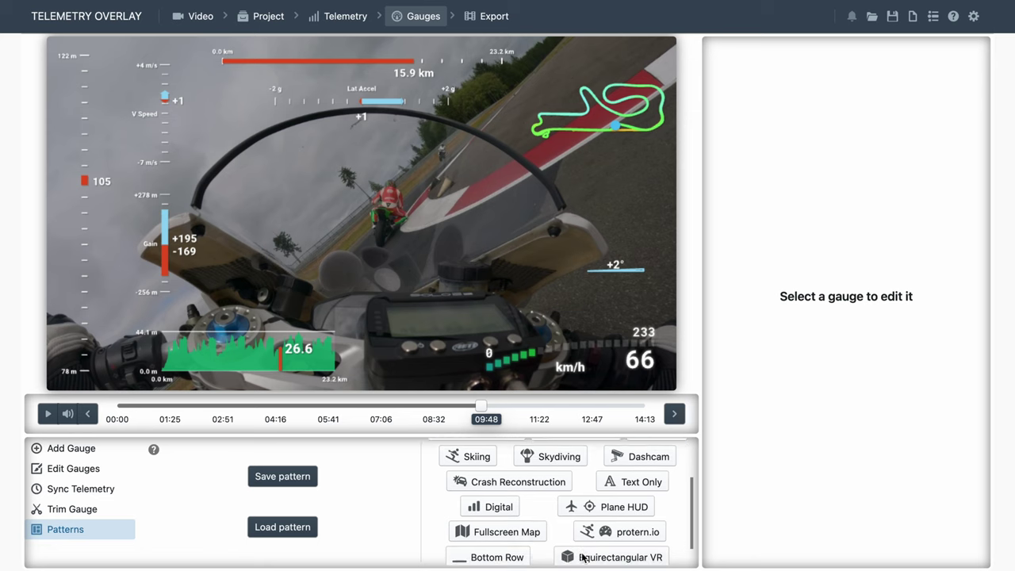
pyautogui.click(608, 509)
pyautogui.scroll(-4, 426, 537)
pyautogui.click(496, 479)
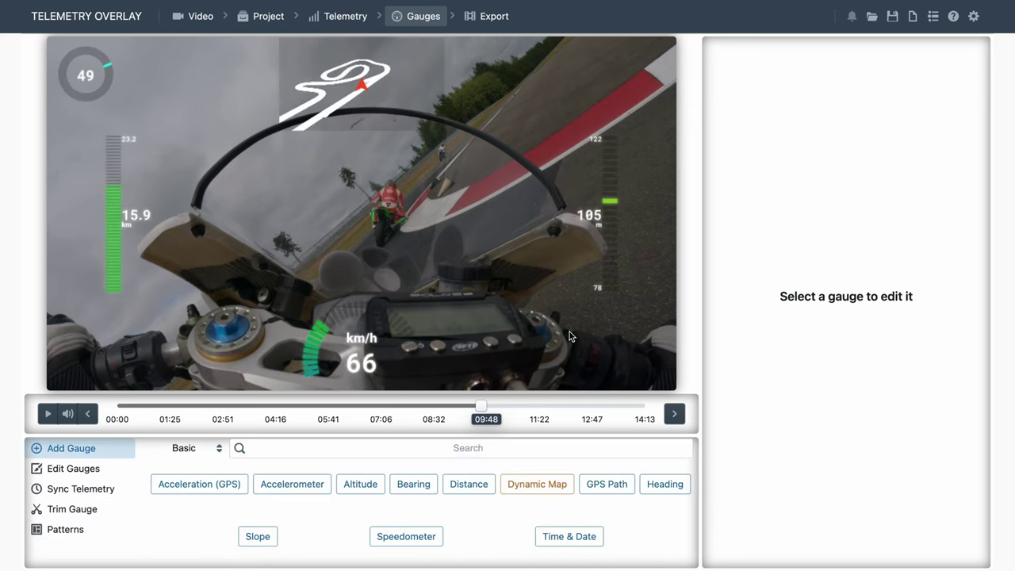
# Step: Delete the track map gauge
pyautogui.click(365, 82)
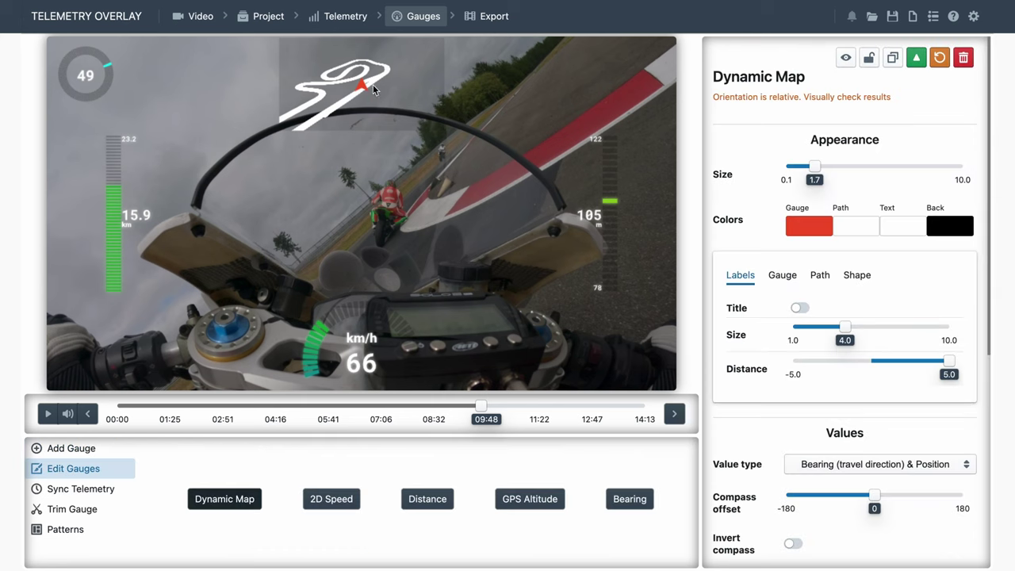
pyautogui.click(965, 70)
pyautogui.click(609, 305)
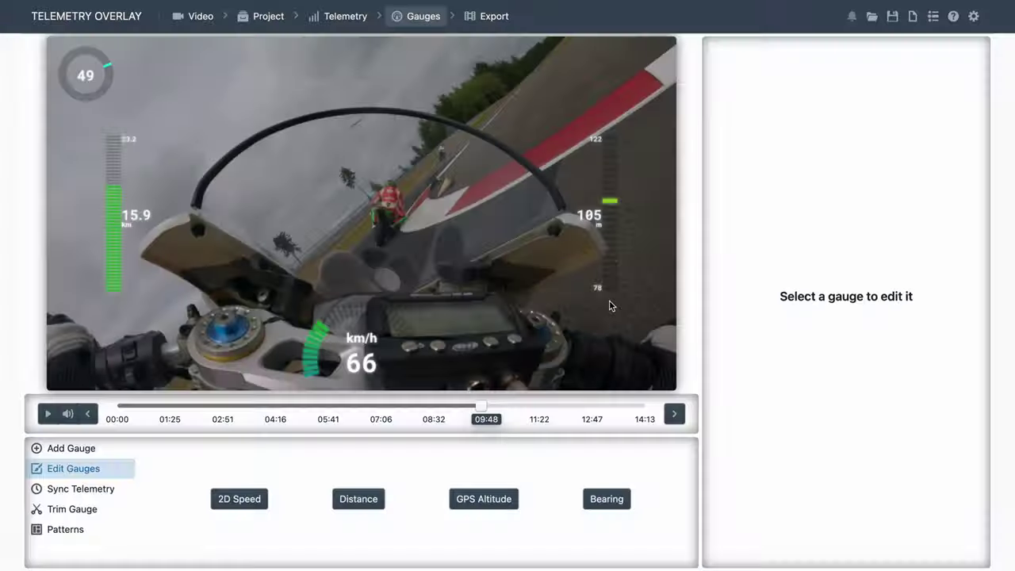
# Step: Duplicate the 2D Speed gauge, move the copy up to the video's centre, and lock it
pyautogui.click(369, 349)
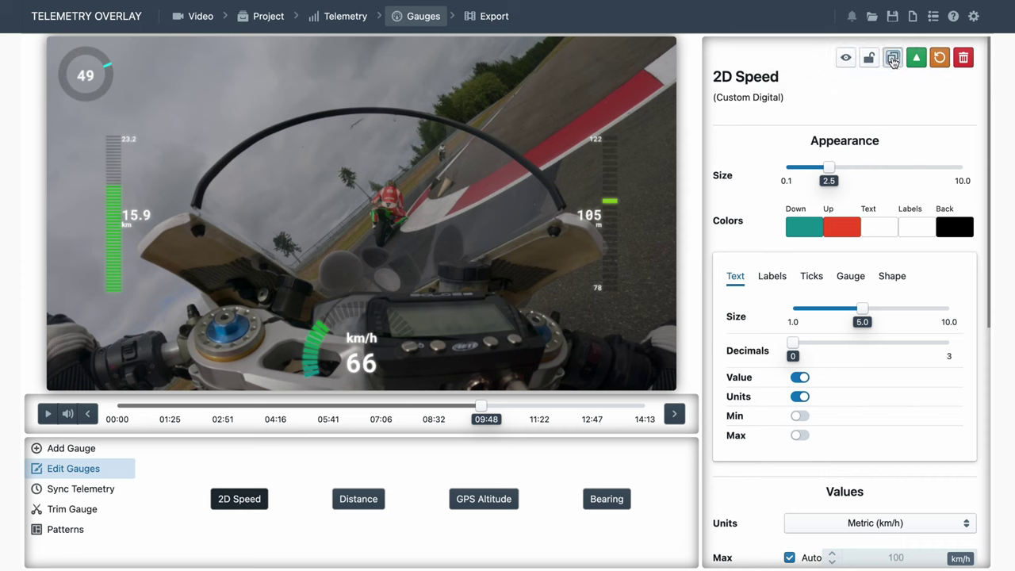
pyautogui.click(892, 57)
pyautogui.moveTo(368, 351); pyautogui.dragTo(369, 192)
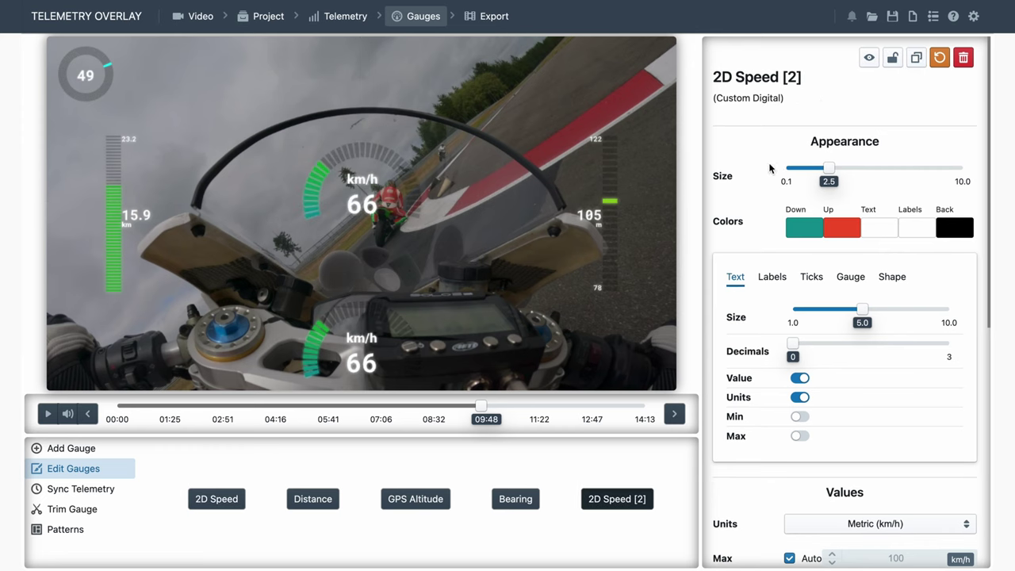
pyautogui.click(892, 59)
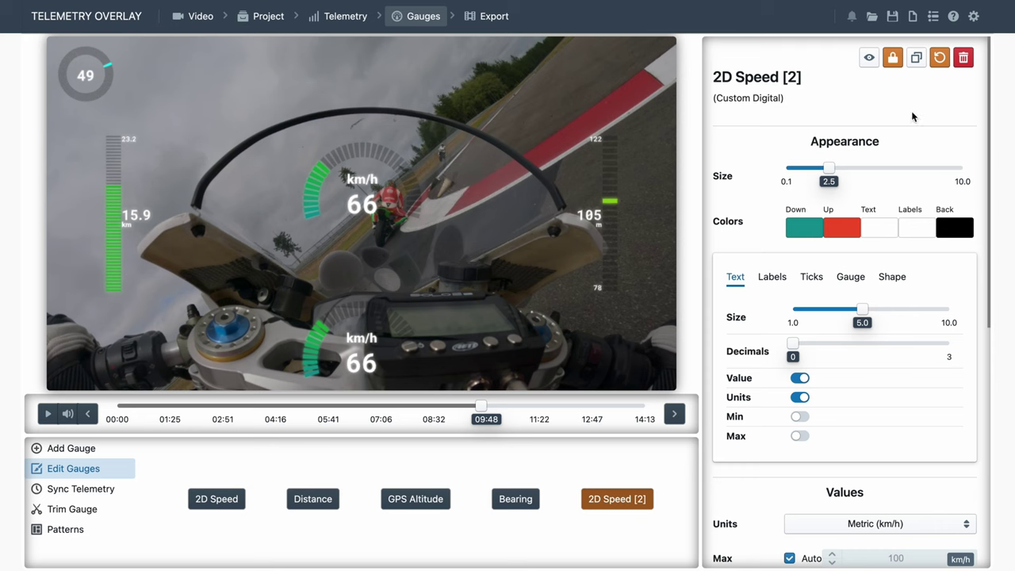
pyautogui.click(870, 60)
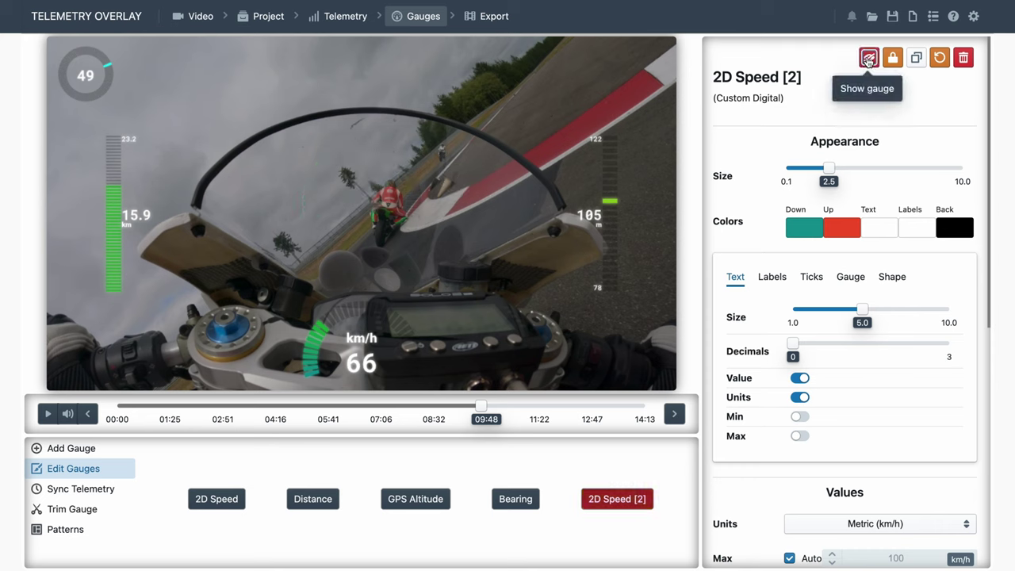
pyautogui.click(869, 59)
# Step: Enlarge the copied speed gauge to size 6.8 and rename it 'speedometer'
pyautogui.moveTo(829, 167); pyautogui.dragTo(906, 169)
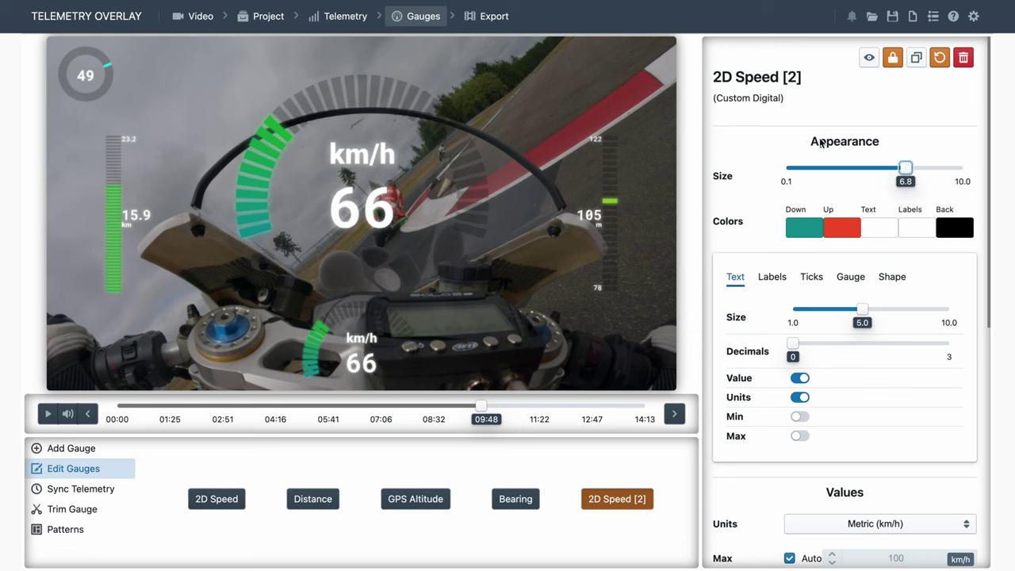
pyautogui.doubleClick(744, 76)
pyautogui.hotkey('ctrl', 'a')
pyautogui.write('speedometer')
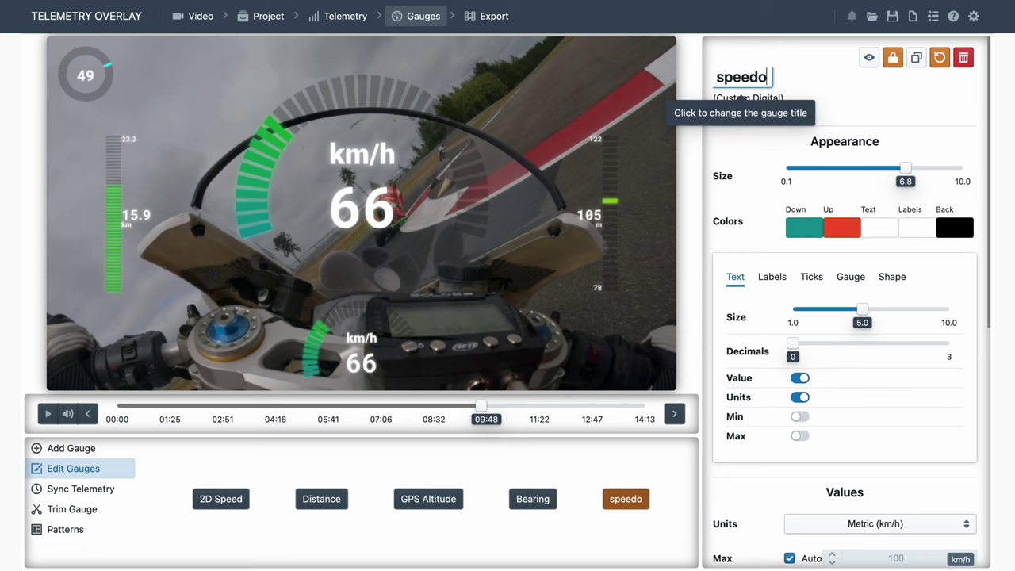
pyautogui.click(837, 99)
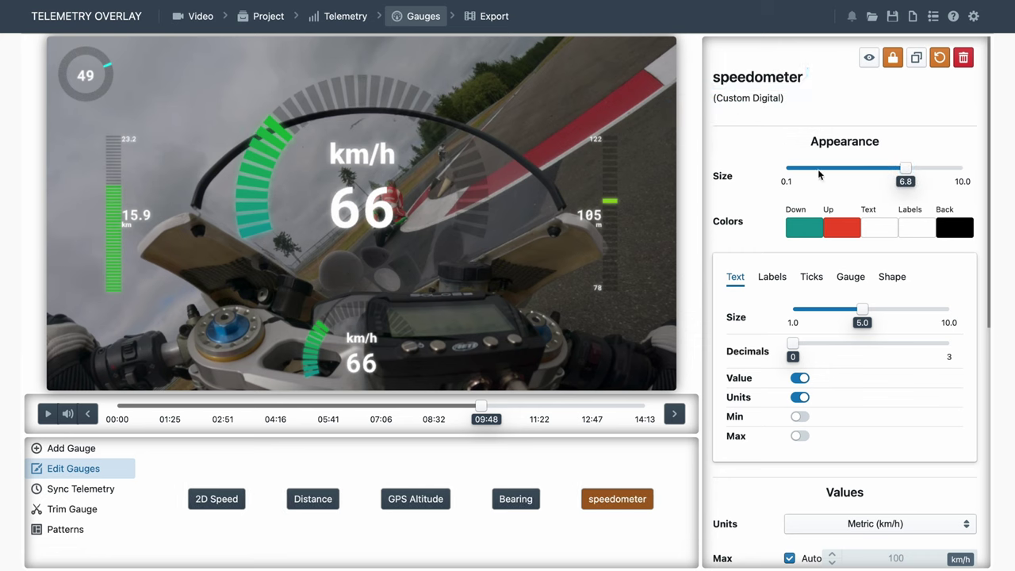
# Step: Set title distance 1.5 and label size 6.2, leaving the title hidden
pyautogui.click(773, 277)
pyautogui.click(799, 378)
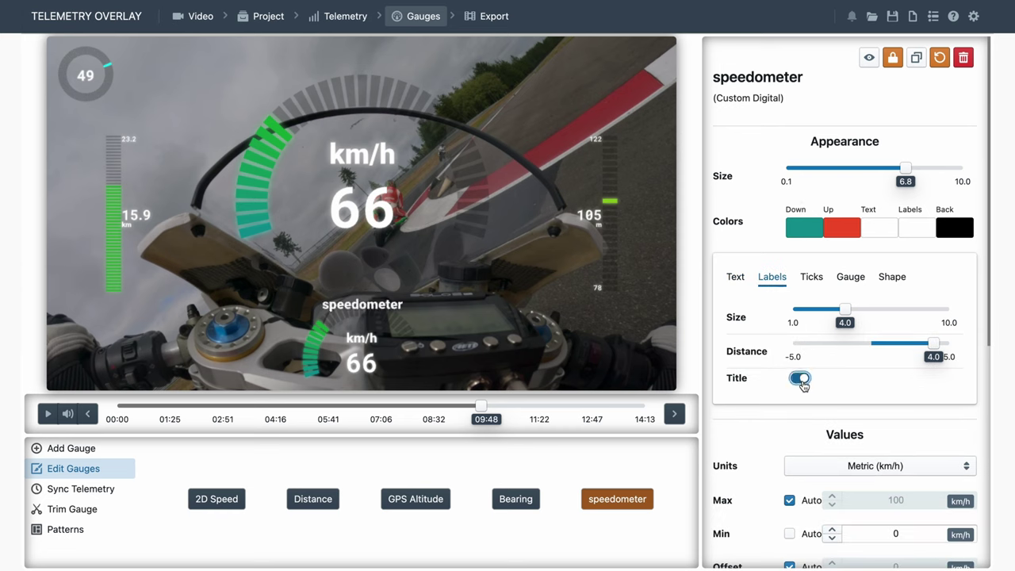
pyautogui.moveTo(934, 342); pyautogui.dragTo(894, 343)
pyautogui.moveTo(846, 309); pyautogui.dragTo(884, 310)
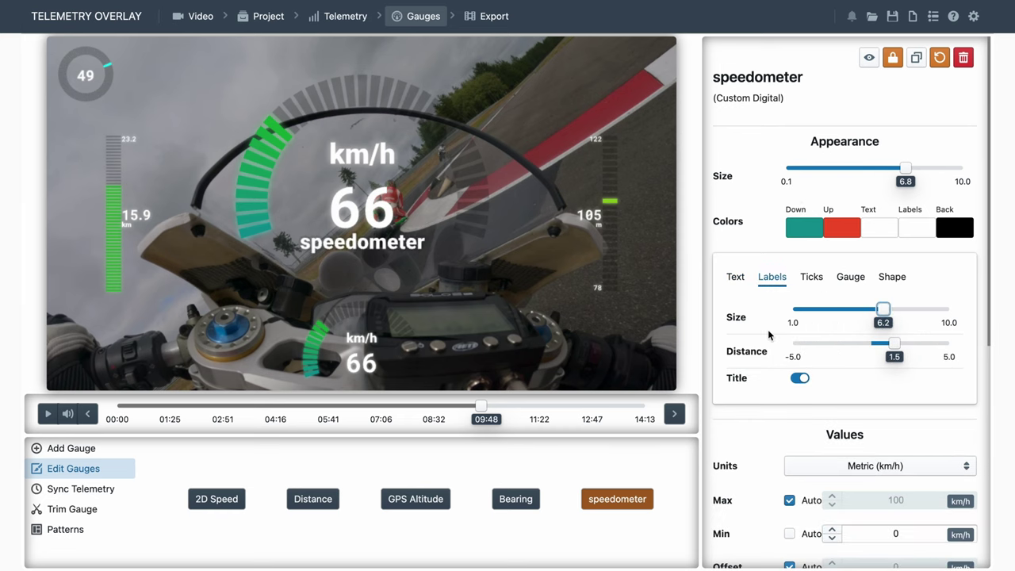
pyautogui.click(799, 379)
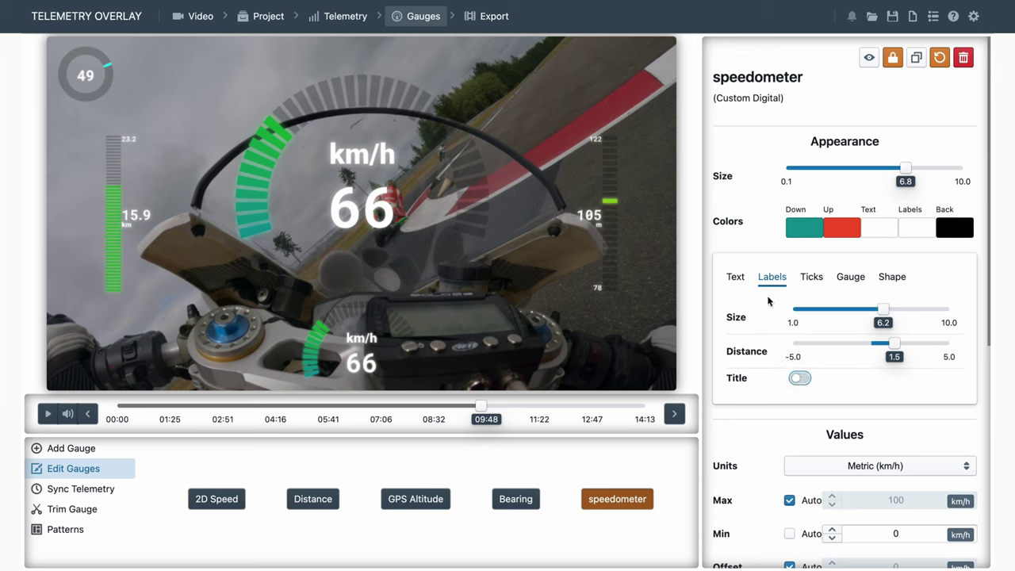
# Step: Colour the gauge text bright yellow #FAFF00
pyautogui.click(877, 234)
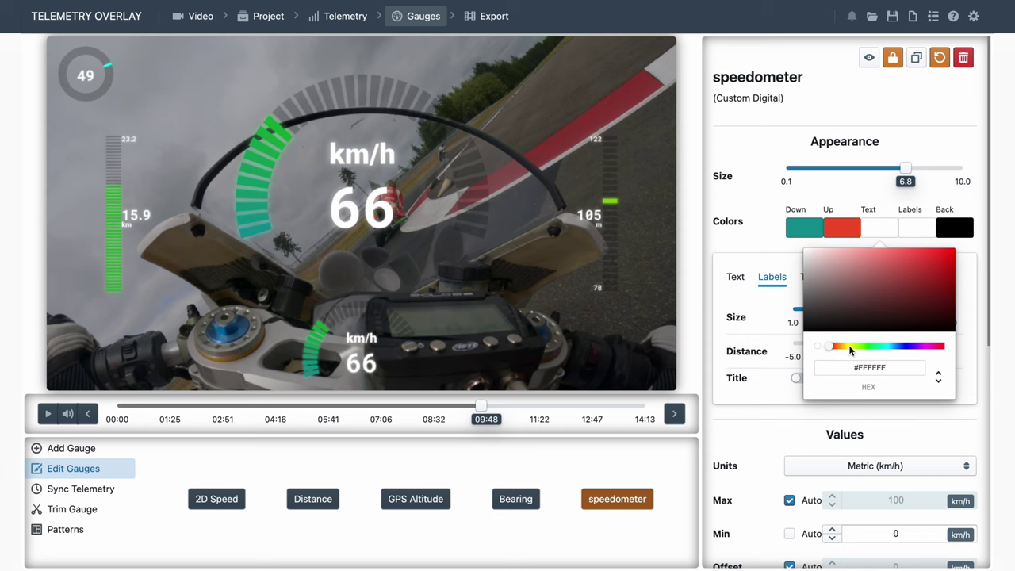
pyautogui.click(852, 346)
pyautogui.click(933, 269)
pyautogui.click(956, 249)
pyautogui.click(766, 138)
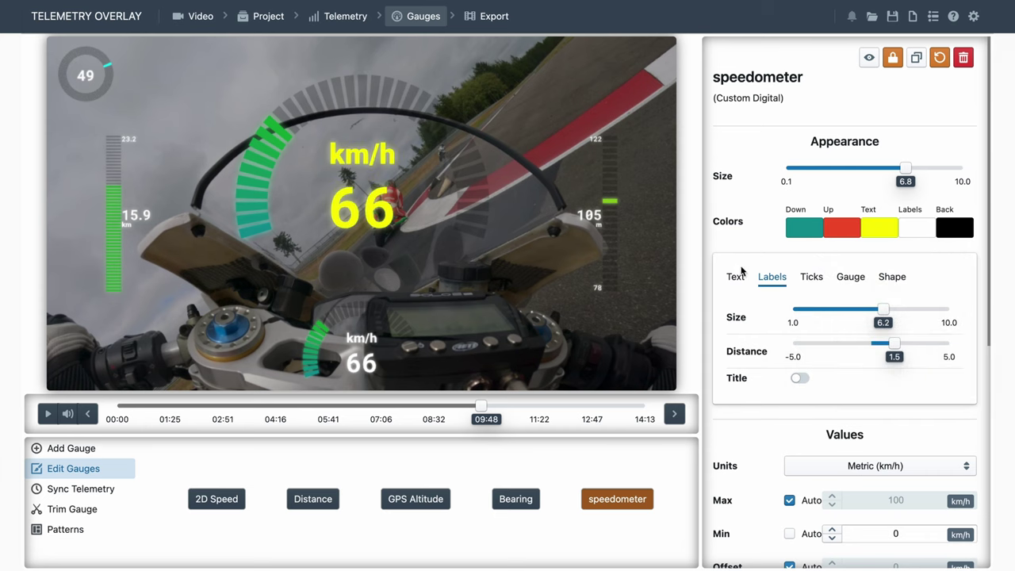
pyautogui.click(893, 278)
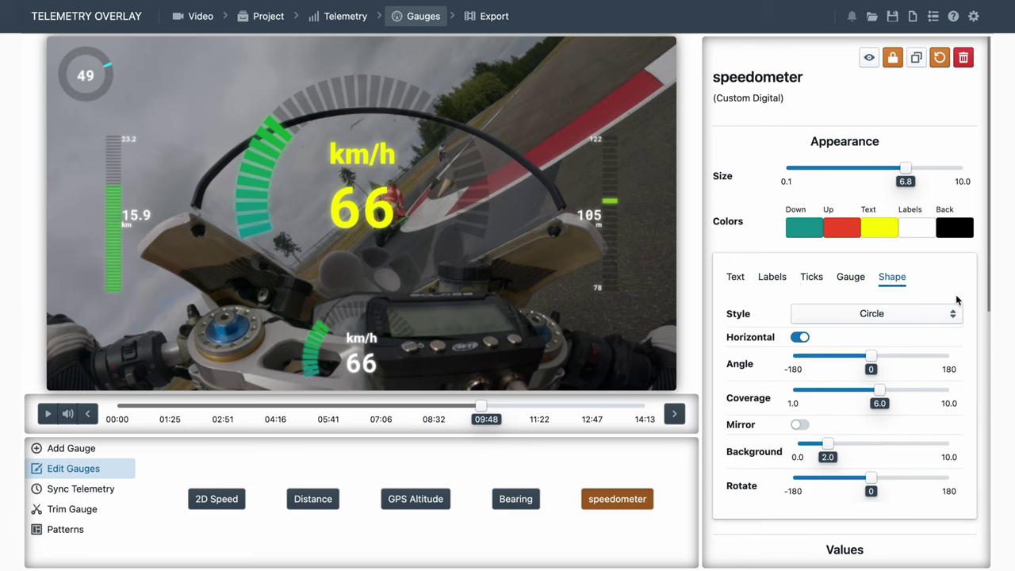
# Step: Try the Bar, Ramp and Curve gauge styles on the speedometer
pyautogui.click(950, 317)
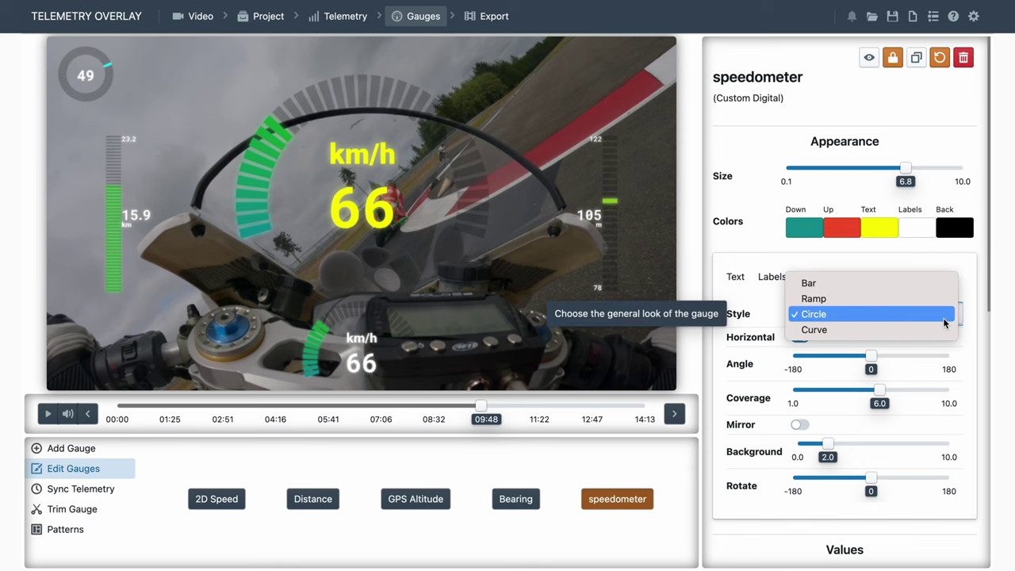
pyautogui.click(898, 289)
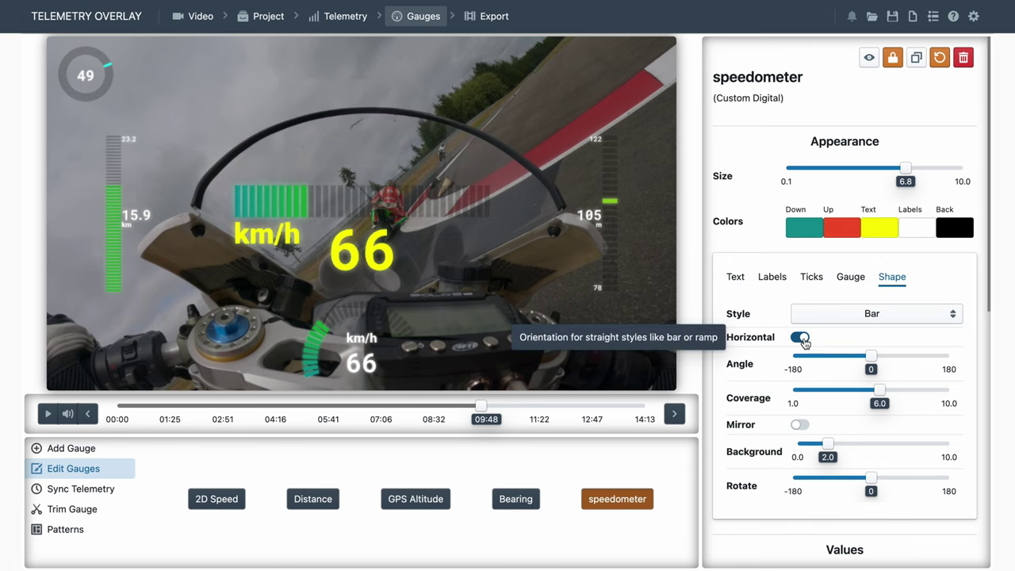
pyautogui.click(802, 339)
pyautogui.click(801, 338)
pyautogui.click(881, 315)
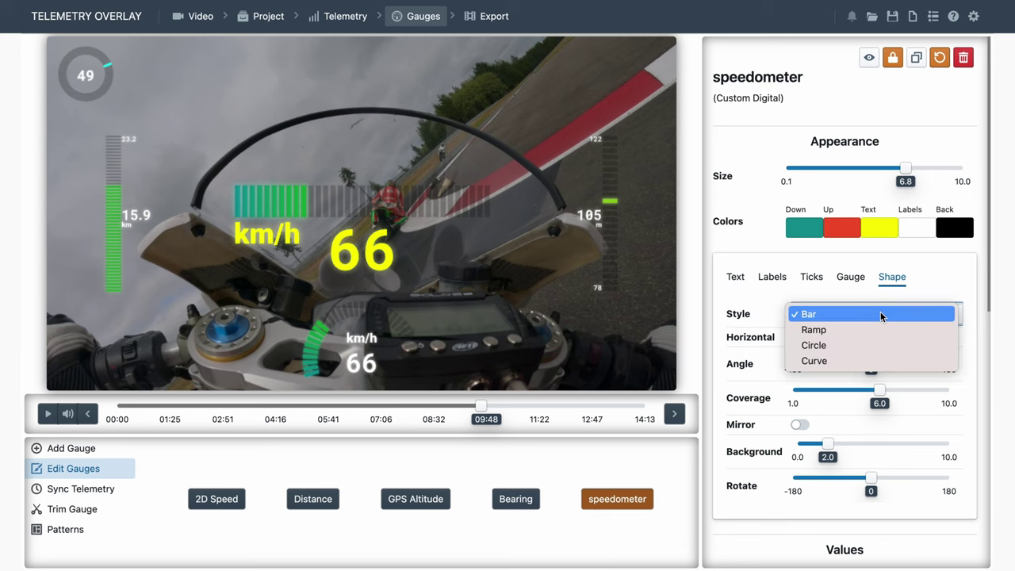
pyautogui.click(866, 329)
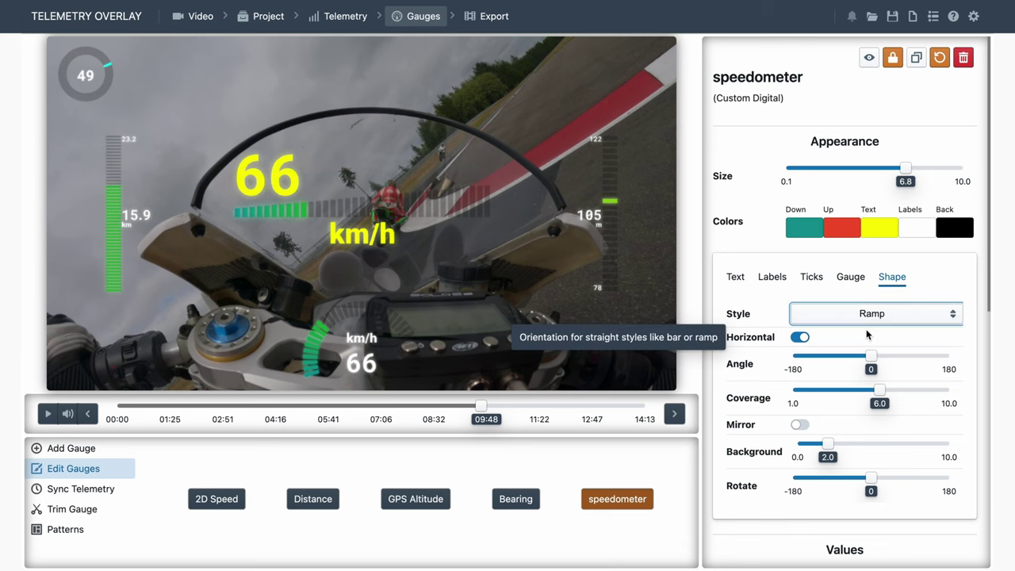
pyautogui.click(876, 314)
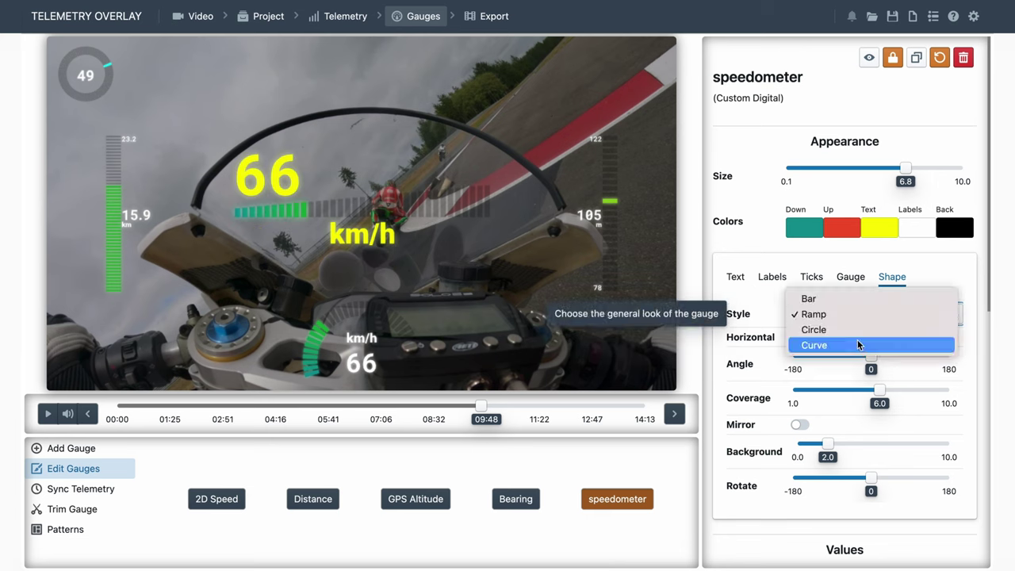
pyautogui.click(859, 345)
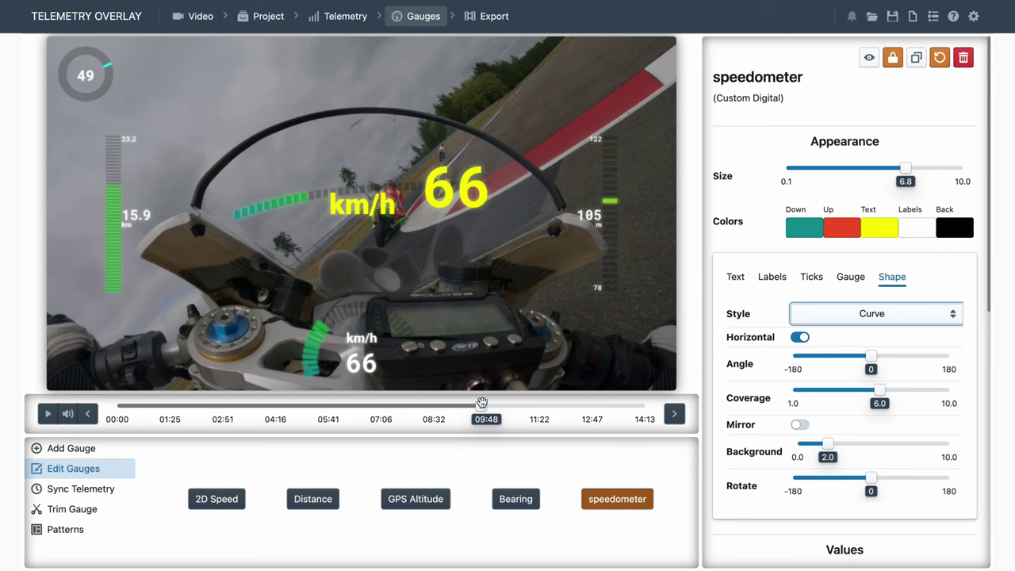
# Step: Scrub the video to about 10:25 and show the speed in mph
pyautogui.moveTo(481, 402); pyautogui.dragTo(503, 406)
pyautogui.scroll(-4, 713, 502)
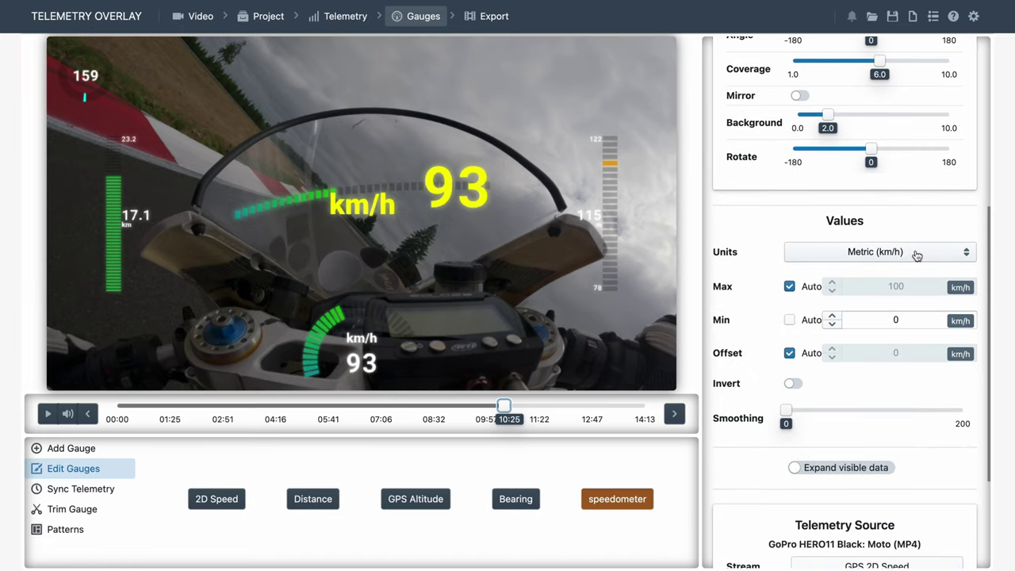
pyautogui.click(917, 254)
pyautogui.click(902, 267)
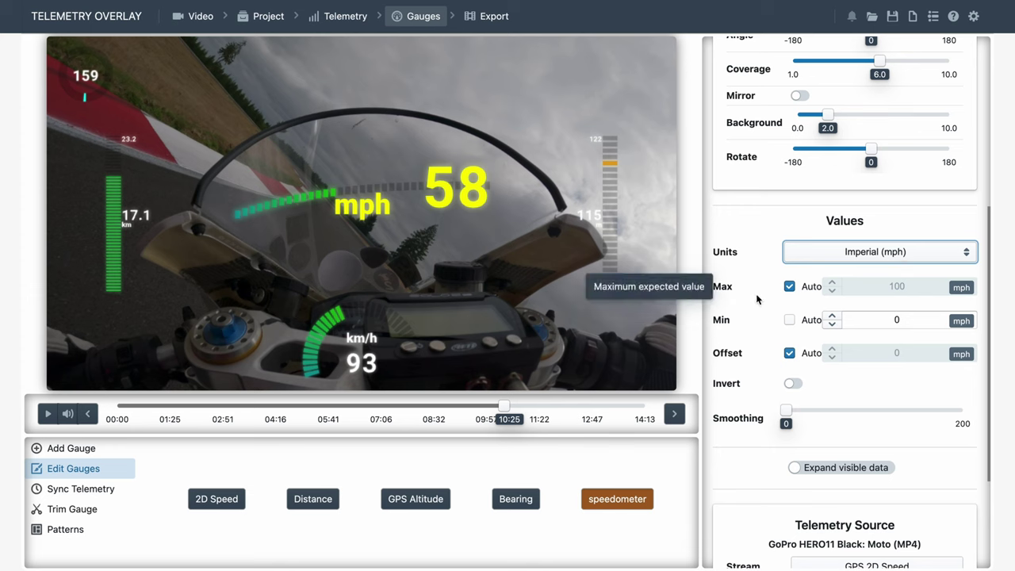
# Step: Delete the speedometer gauge and confirm the removal
pyautogui.click(372, 209)
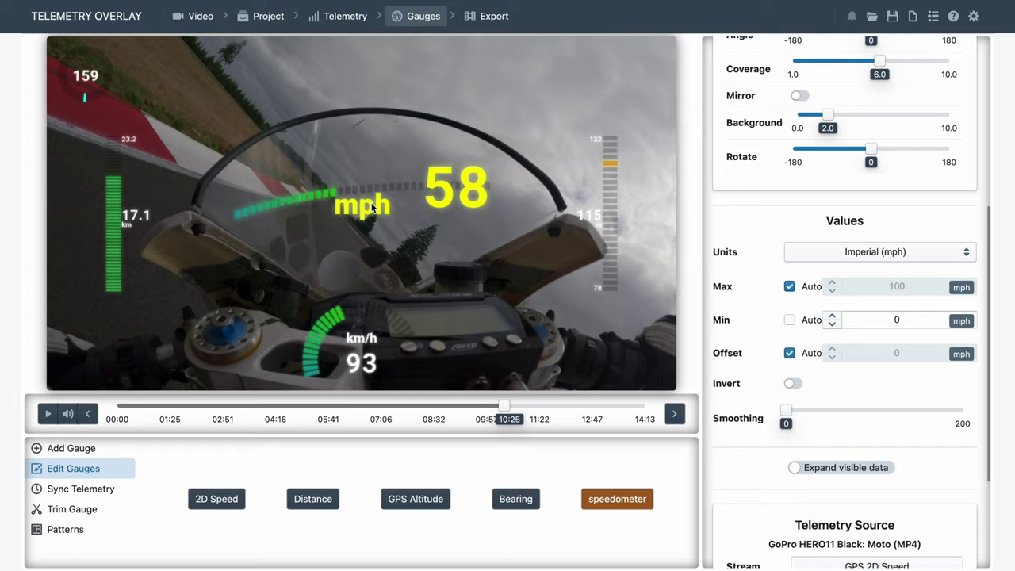
pyautogui.press('Delete')
pyautogui.press('Return')
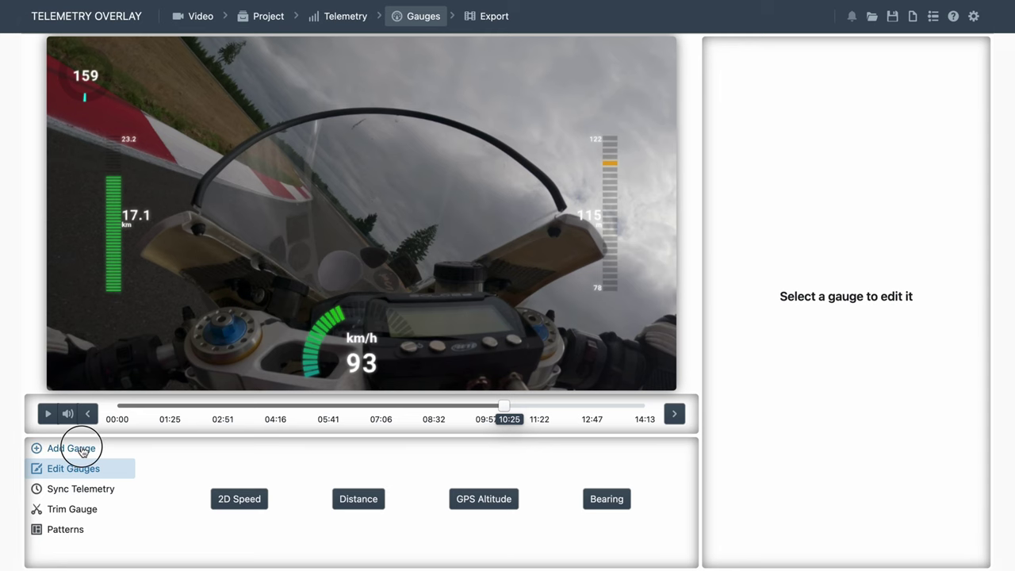
# Step: Add a Custom Scope gauge plotting GPS Altitude
pyautogui.click(82, 449)
pyautogui.click(430, 449)
pyautogui.write('c')
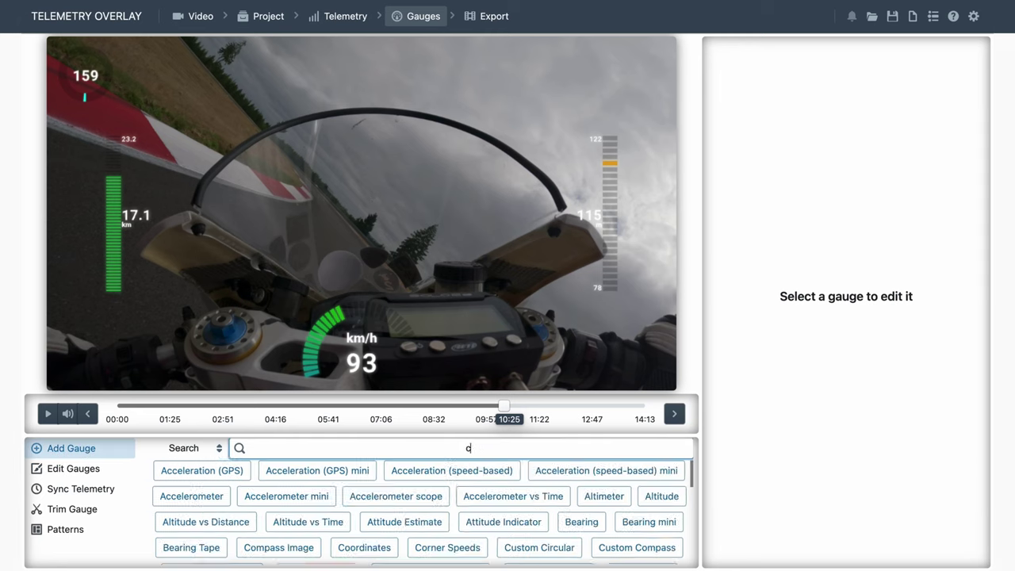
pyautogui.write('ustom scop')
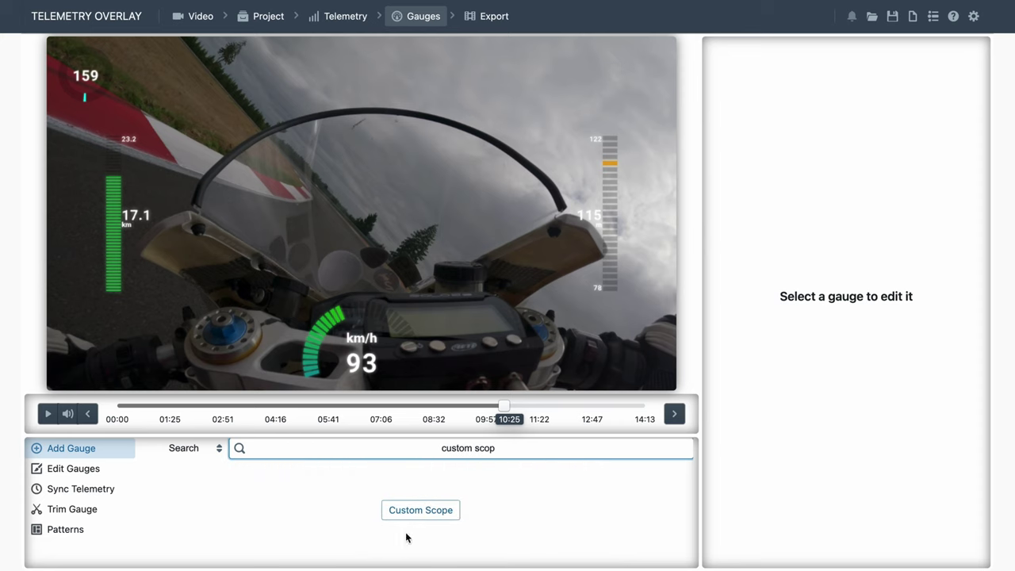
pyautogui.click(428, 512)
pyautogui.click(491, 269)
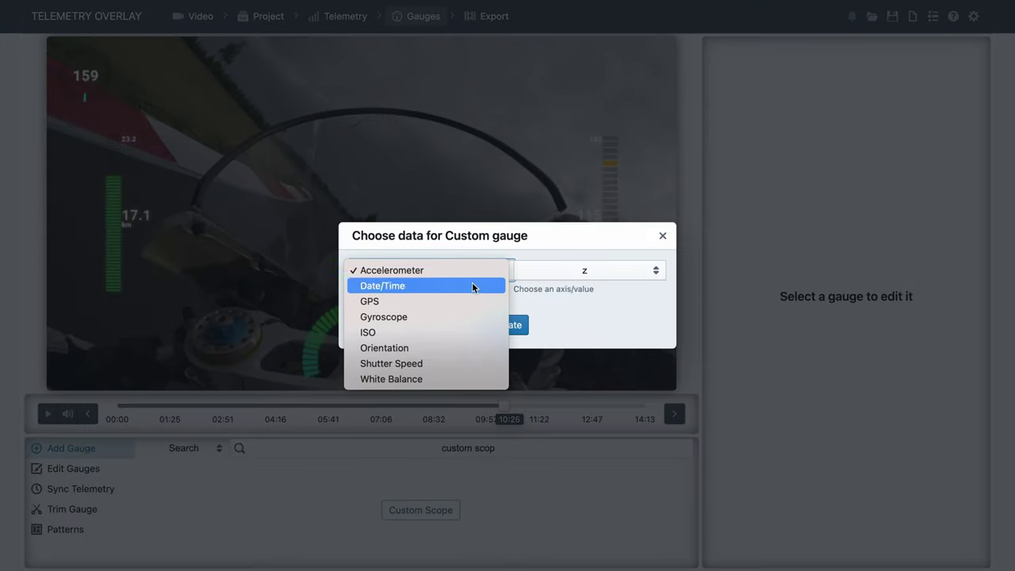
pyautogui.click(435, 303)
pyautogui.click(576, 268)
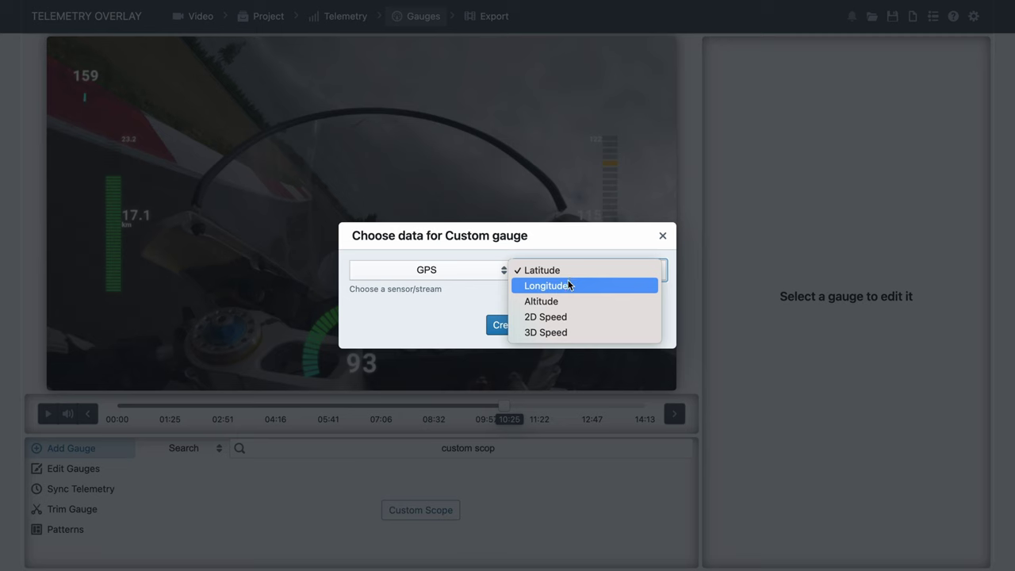
pyautogui.click(553, 302)
pyautogui.click(509, 325)
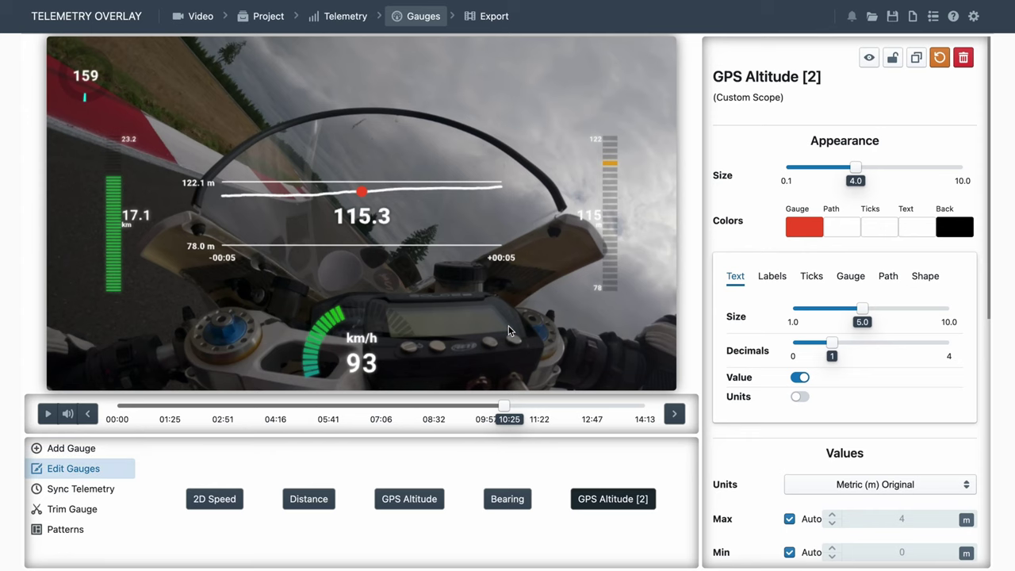
# Step: Set the altitude gauge to size 7.4, 0 decimals, and path fill 8
pyautogui.moveTo(855, 167); pyautogui.dragTo(916, 168)
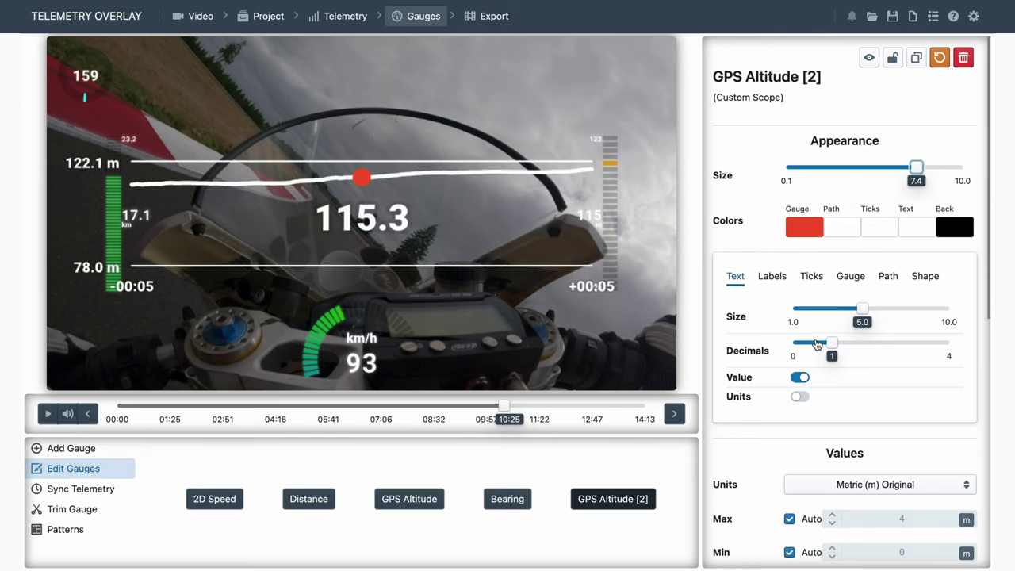
pyautogui.moveTo(820, 345); pyautogui.dragTo(873, 365)
pyautogui.click(924, 276)
pyautogui.click(888, 276)
pyautogui.moveTo(795, 343); pyautogui.dragTo(918, 343)
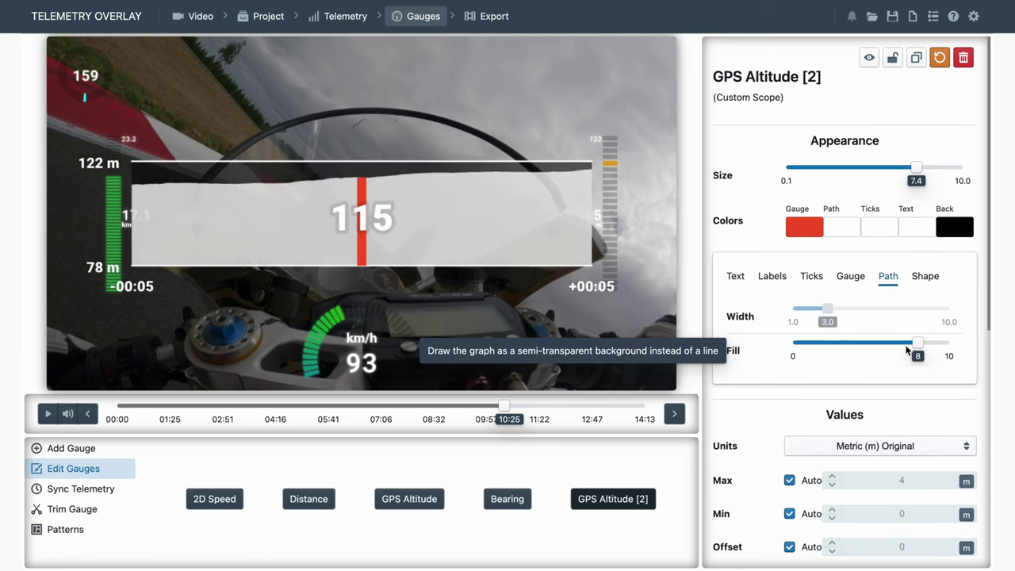
pyautogui.scroll(-4, 778, 403)
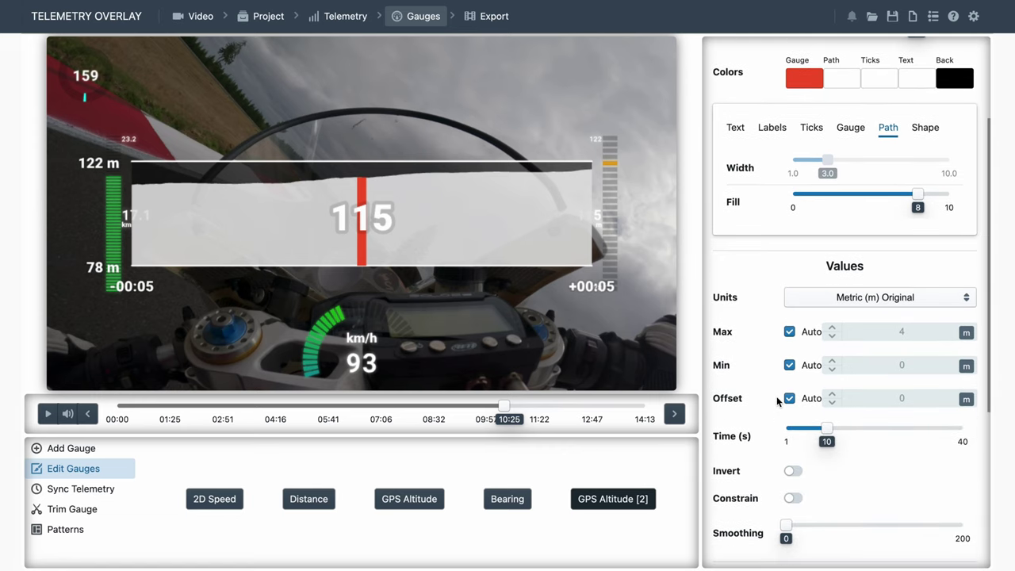
# Step: Set the altitude graph span to 40 seconds and fix the maximum at 132 m
pyautogui.moveTo(827, 429); pyautogui.dragTo(965, 428)
pyautogui.moveTo(504, 406)
pyautogui.mouseDown()
pyautogui.moveTo(450, 408)
pyautogui.moveTo(522, 408)
pyautogui.mouseUp()
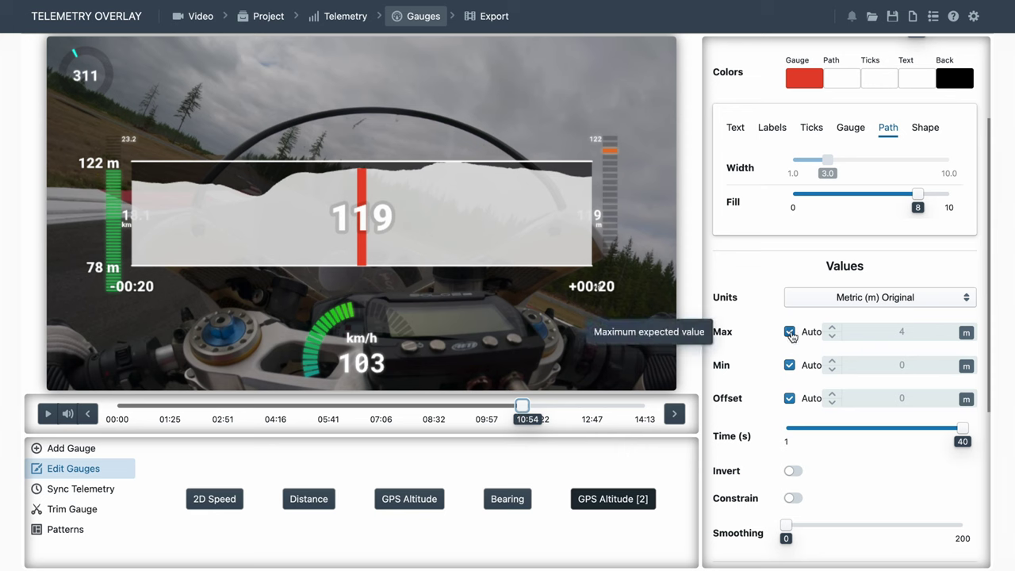
pyautogui.click(791, 333)
pyautogui.click(866, 331)
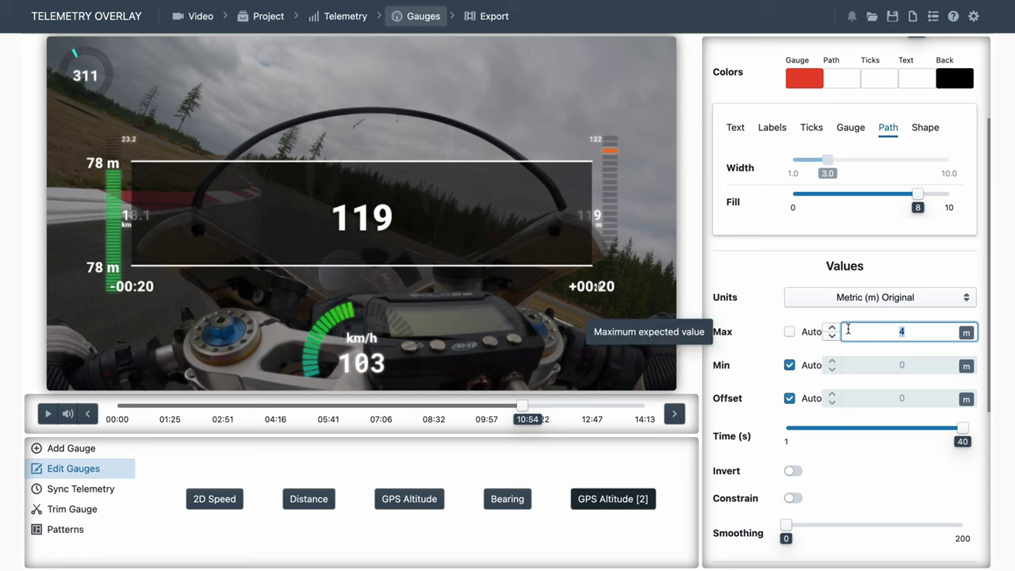
pyautogui.write('200')
pyautogui.click(831, 336)
pyautogui.click(831, 337)
pyautogui.click(832, 336)
pyautogui.moveTo(831, 337); pyautogui.dragTo(831, 336)
pyautogui.click(831, 337)
pyautogui.click(831, 337)
pyautogui.click(832, 328)
pyautogui.click(832, 328)
pyautogui.click(832, 328)
# Step: Fix the minimum at 100 m, test the offset, then return minimum and maximum to Auto
pyautogui.click(790, 365)
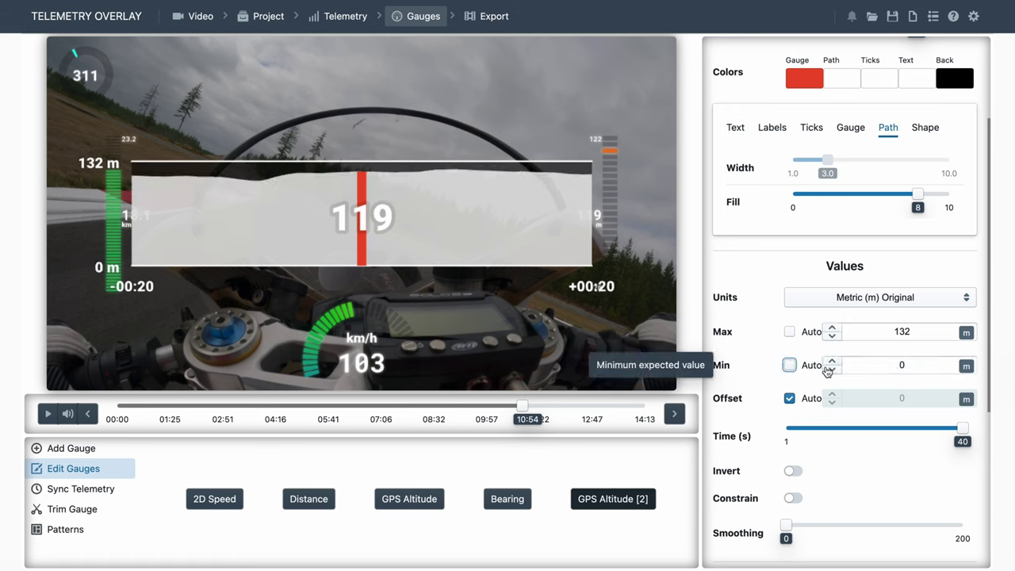
pyautogui.moveTo(832, 361); pyautogui.dragTo(832, 361)
pyautogui.click(833, 373)
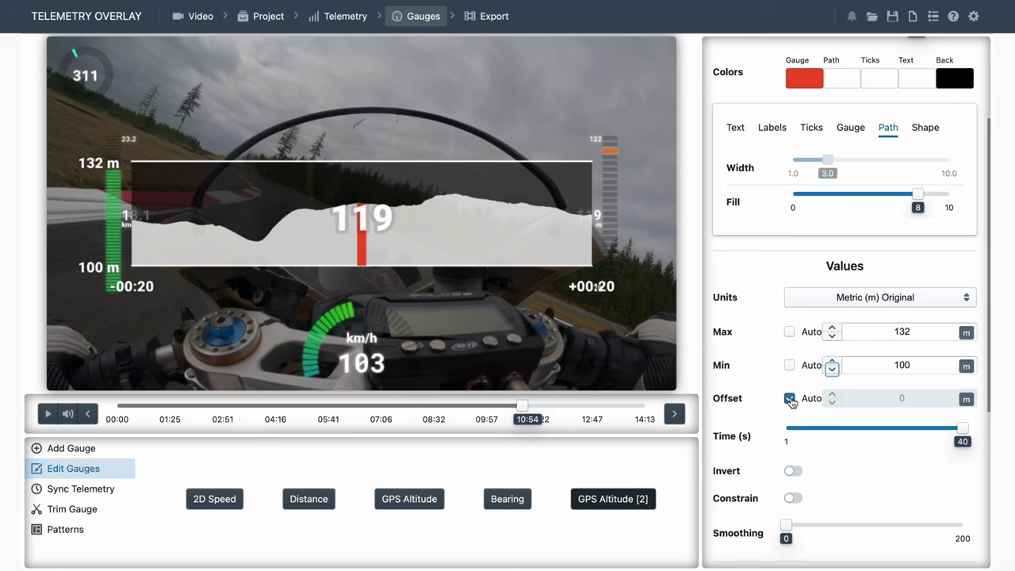
pyautogui.click(791, 401)
pyautogui.moveTo(832, 394)
pyautogui.mouseDown()
pyautogui.moveTo(833, 404)
pyautogui.moveTo(832, 394)
pyautogui.mouseUp()
pyautogui.click(833, 404)
pyautogui.click(833, 404)
pyautogui.click(832, 394)
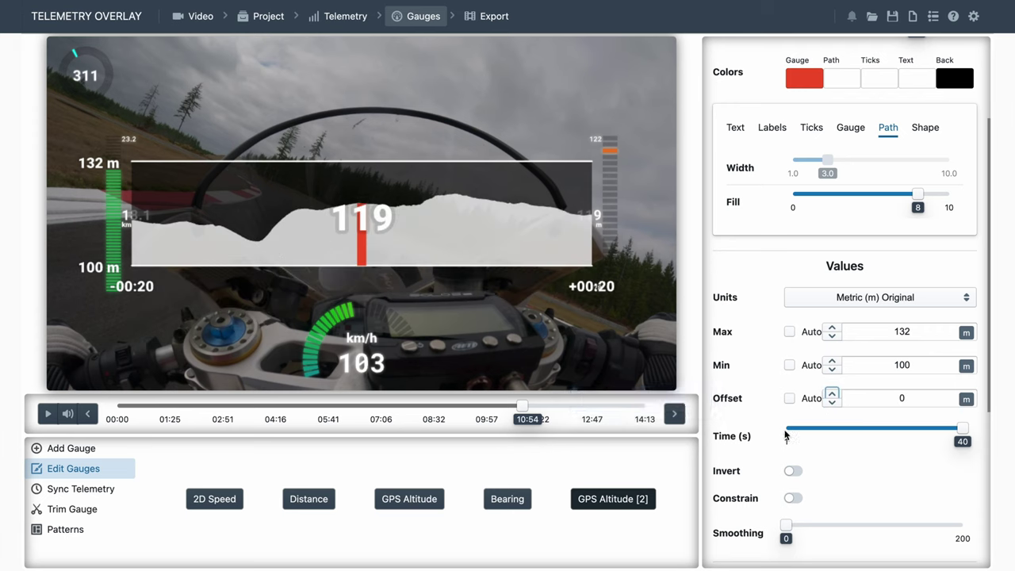
pyautogui.click(789, 365)
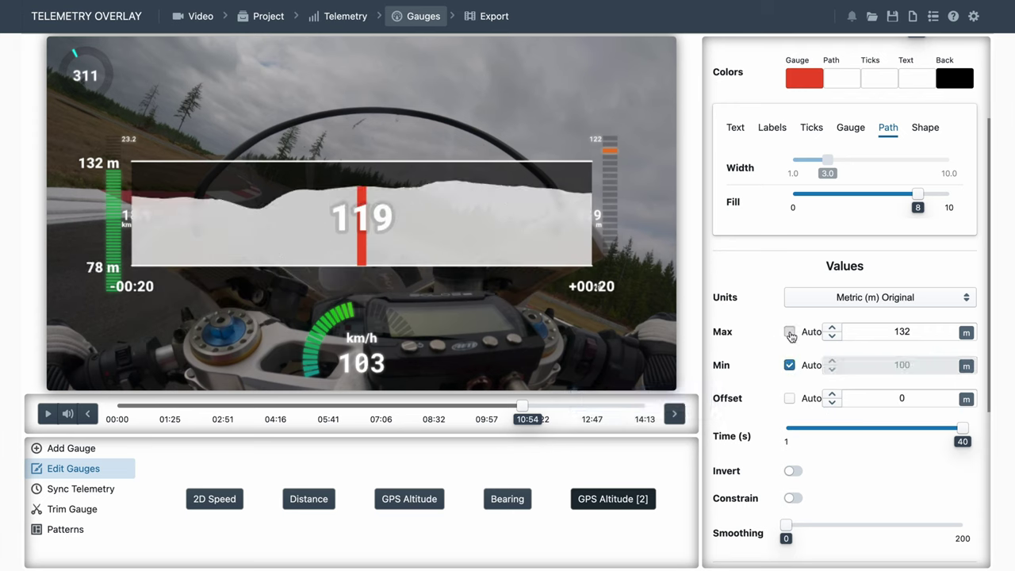
pyautogui.click(789, 331)
# Step: Test Invert, turn Constrain on, and fix the limits again at 100 m and 132 m
pyautogui.click(793, 473)
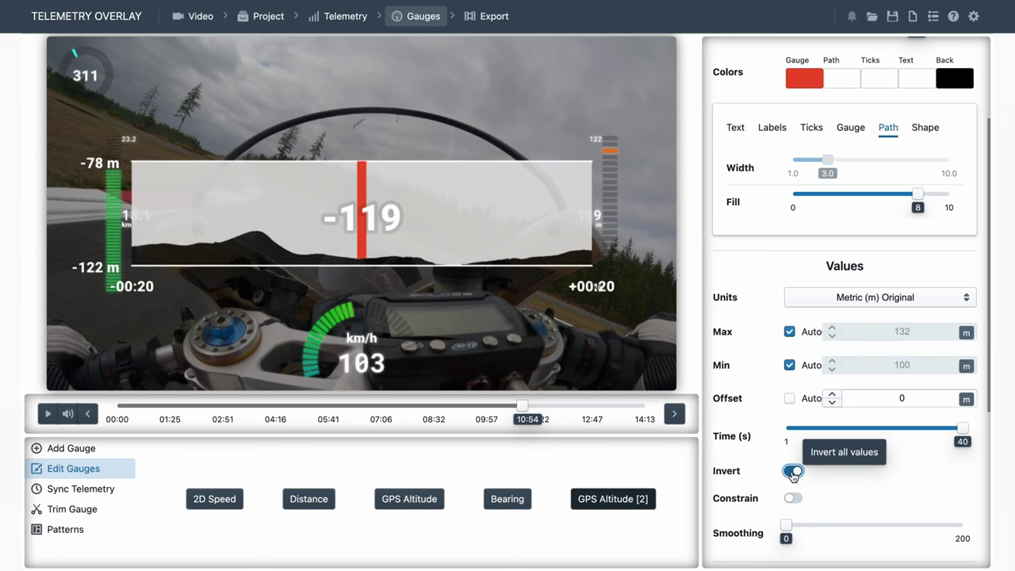
pyautogui.click(793, 473)
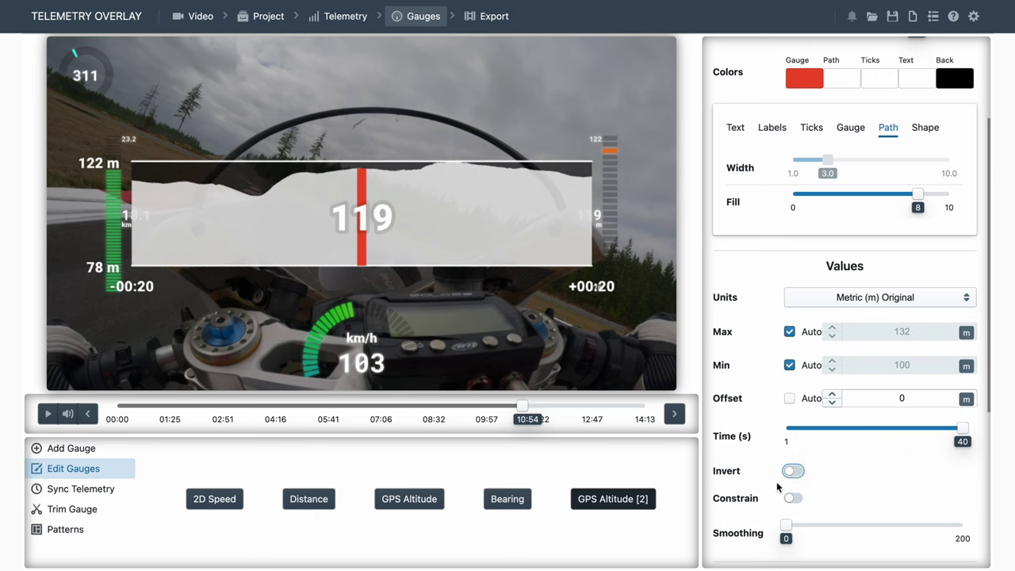
pyautogui.click(792, 499)
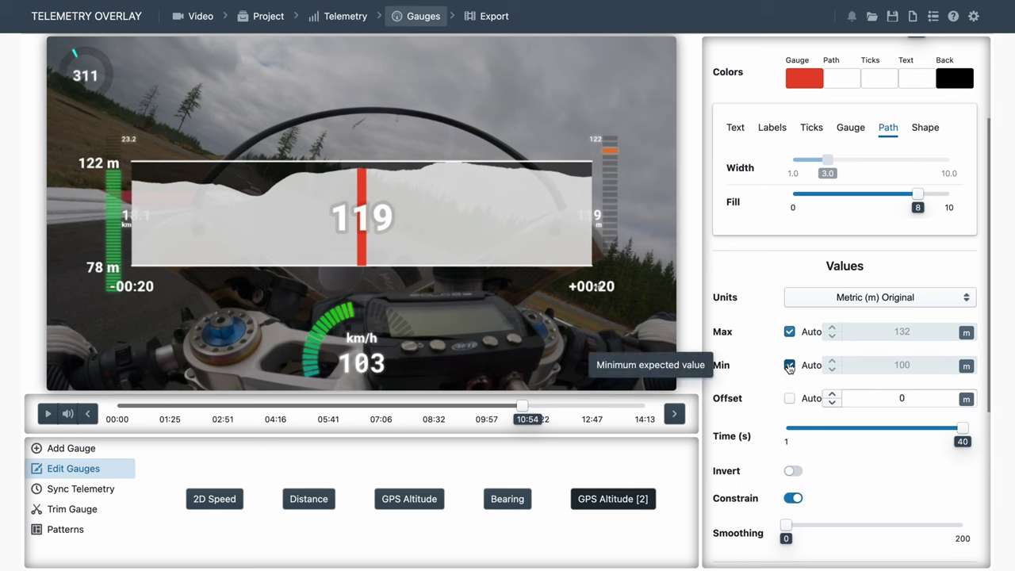
pyautogui.click(790, 366)
pyautogui.click(789, 332)
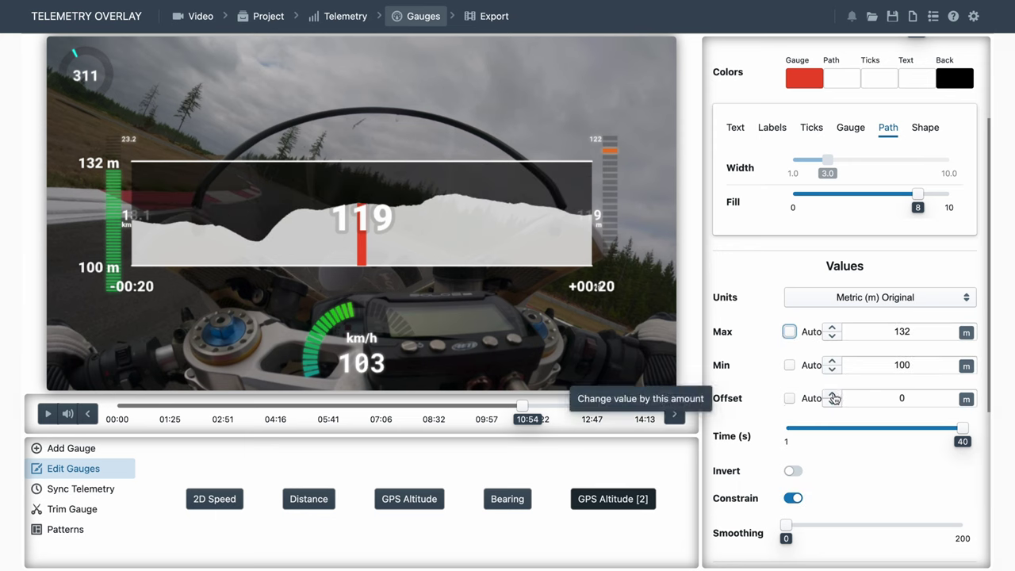
# Step: Nudge the altitude offset up and down, back to 0, and adjust the graph smoothing
pyautogui.click(832, 394)
pyautogui.click(833, 394)
pyautogui.click(832, 395)
pyautogui.click(832, 403)
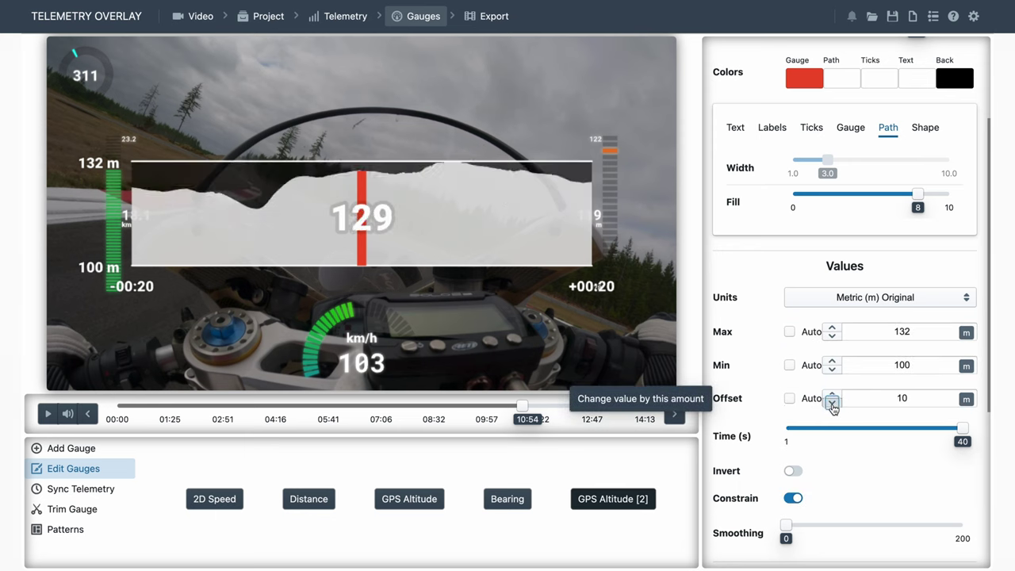
pyautogui.click(832, 403)
pyautogui.click(832, 403)
pyautogui.click(832, 394)
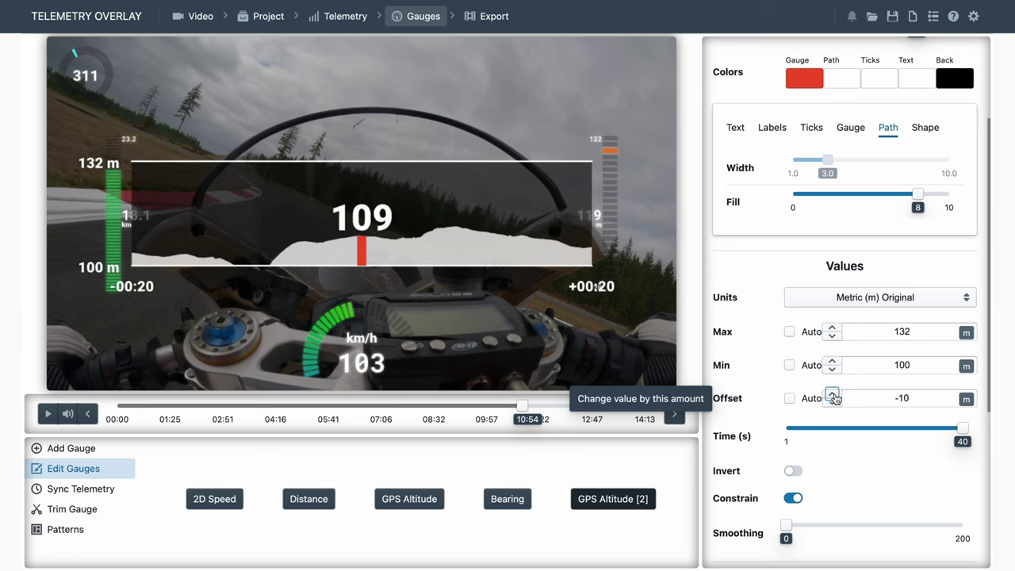
pyautogui.click(832, 394)
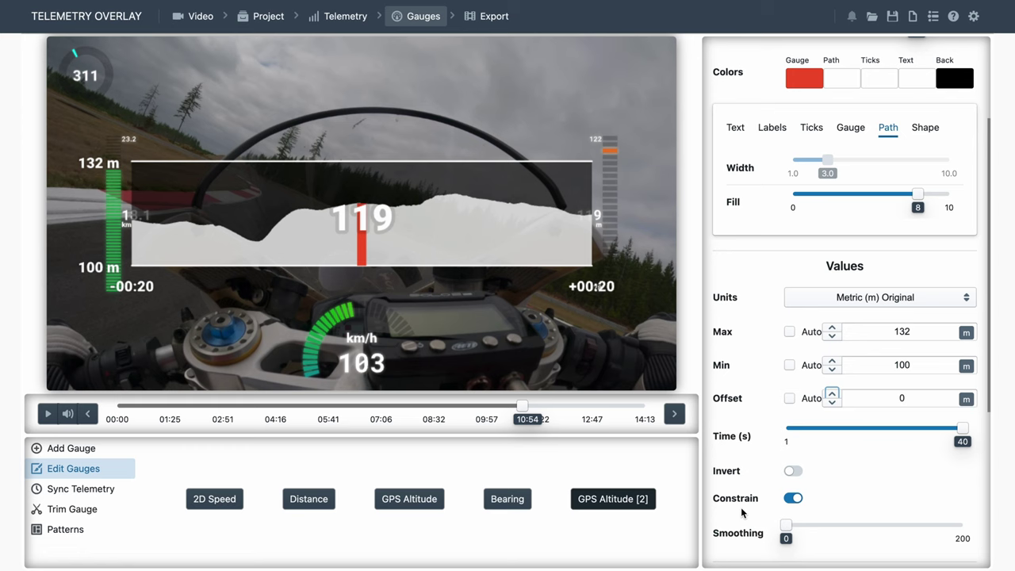
pyautogui.scroll(-3, 742, 512)
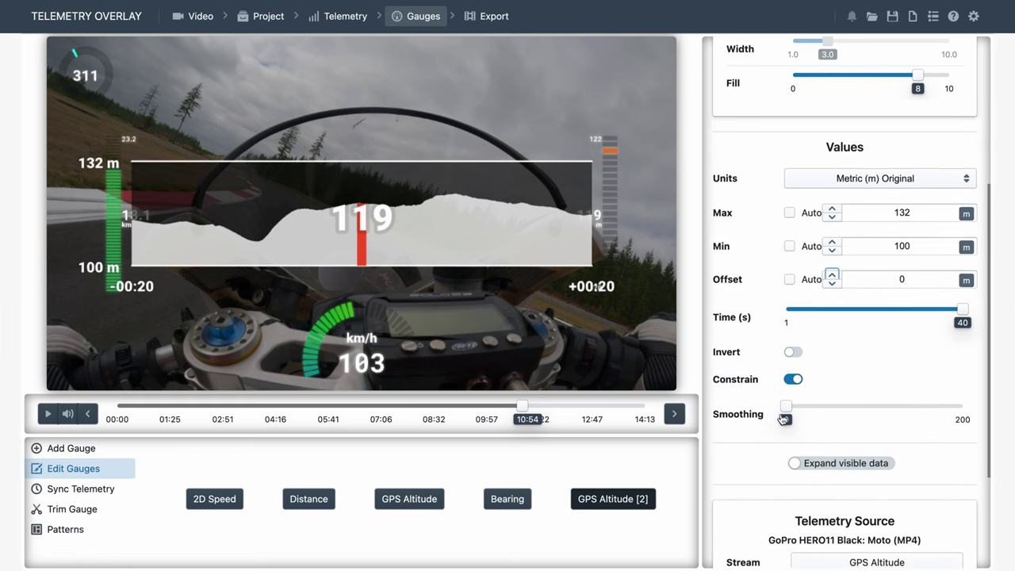
pyautogui.moveTo(785, 414); pyautogui.dragTo(757, 407)
# Step: Add a Slope gauge at the top centre of the video and enlarge it to size 8.5
pyautogui.click(96, 454)
pyautogui.tripleClick(494, 448)
pyautogui.write('slope')
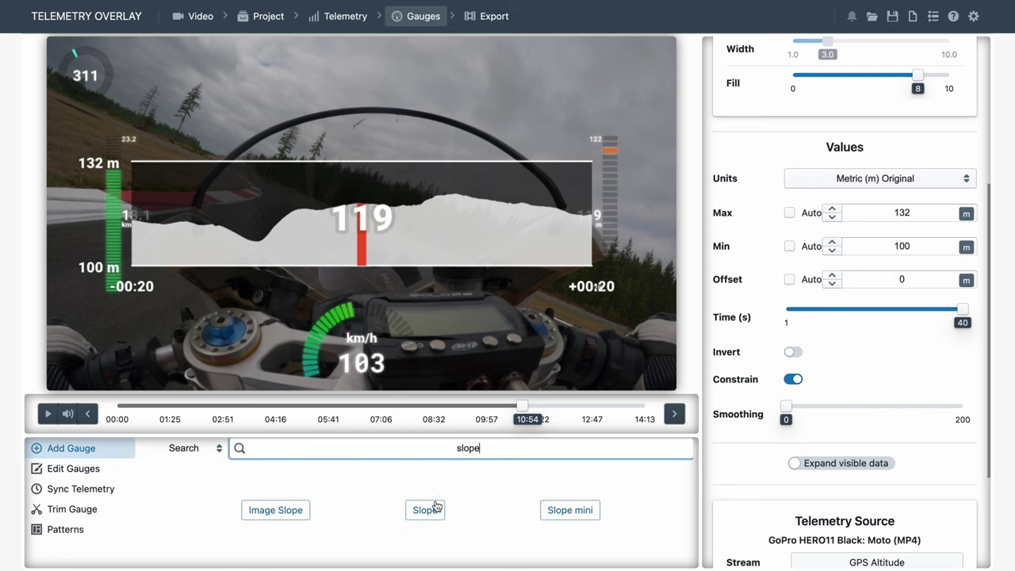
pyautogui.click(426, 510)
pyautogui.moveTo(365, 208); pyautogui.dragTo(366, 94)
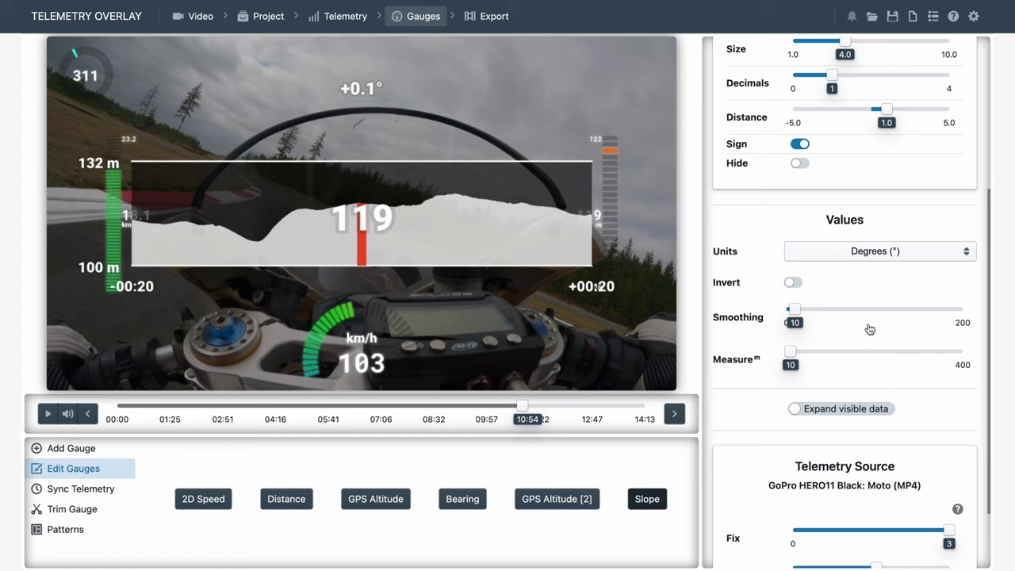
pyautogui.scroll(3, 868, 328)
pyautogui.moveTo(857, 148); pyautogui.dragTo(936, 148)
# Step: Scrub to 10:44, set slope smoothing to 0 and measurement distance to 400
pyautogui.moveTo(521, 407); pyautogui.dragTo(514, 401)
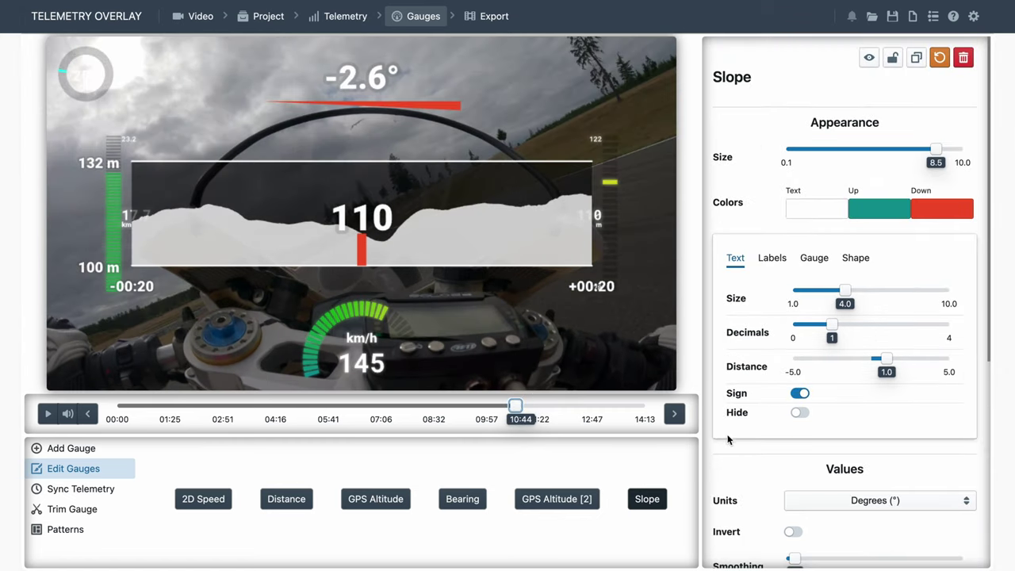
pyautogui.scroll(-3, 729, 450)
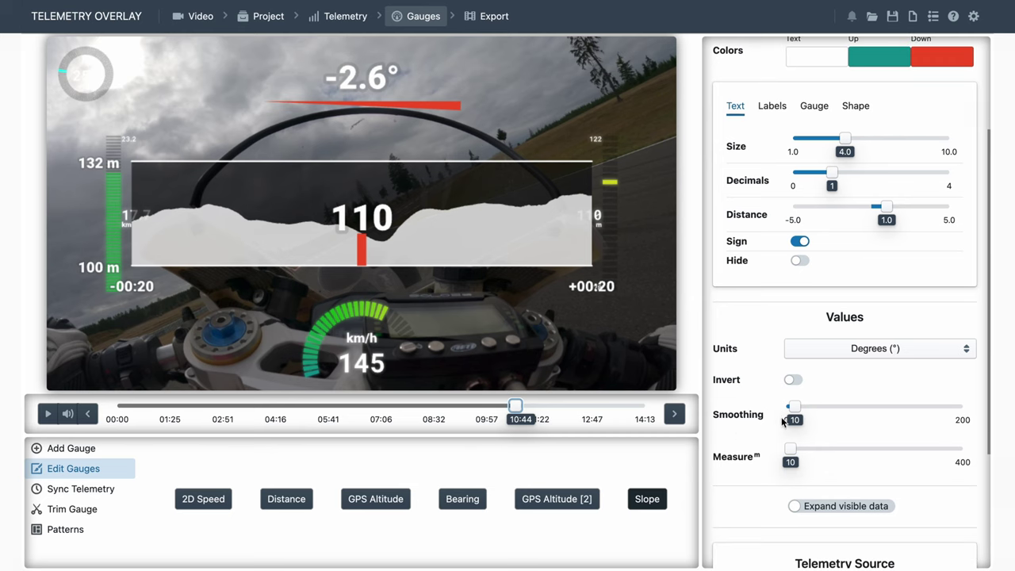
pyautogui.moveTo(794, 406); pyautogui.dragTo(755, 406)
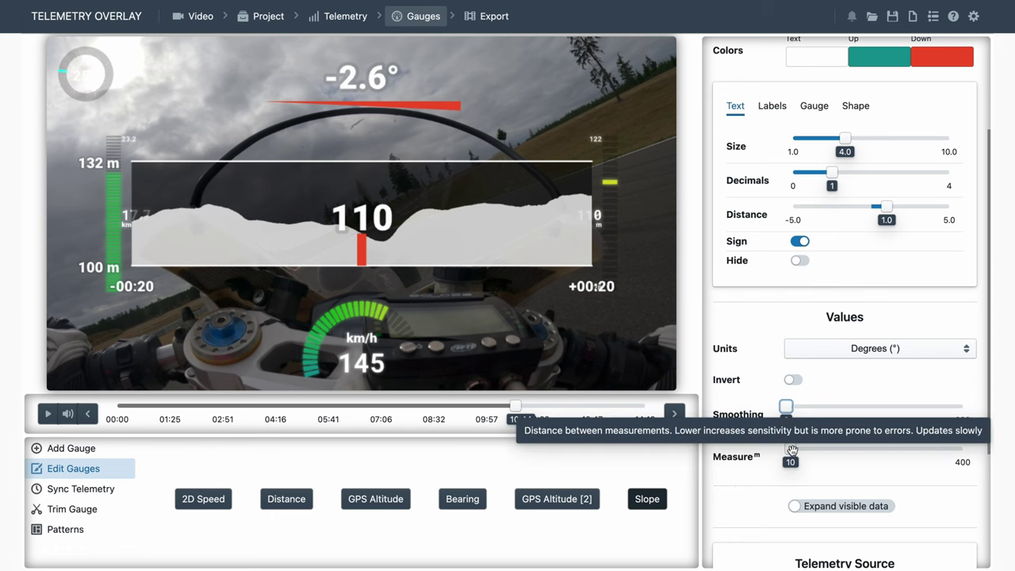
pyautogui.moveTo(790, 451); pyautogui.dragTo(793, 451)
pyautogui.moveTo(793, 451); pyautogui.dragTo(752, 453)
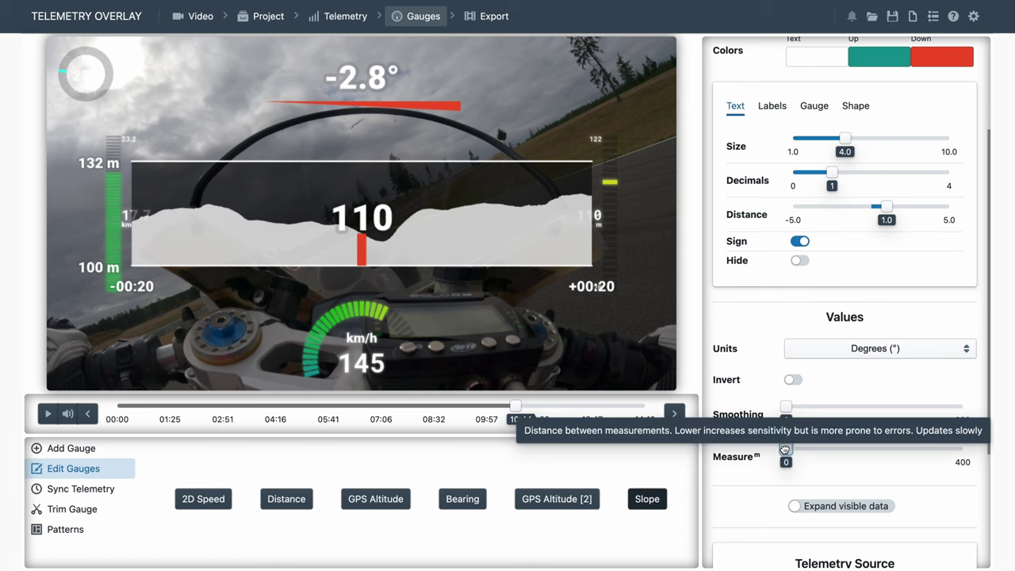
pyautogui.moveTo(785, 449); pyautogui.dragTo(988, 421)
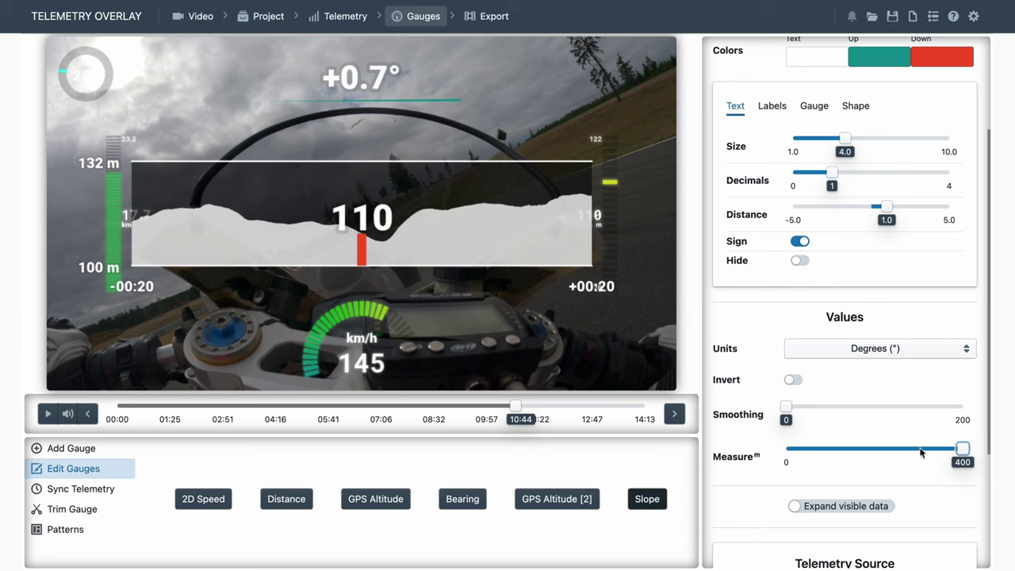
# Step: Lower the slope measurement distance, then filter the gauge catalogue to Custom gauges
pyautogui.moveTo(920, 452)
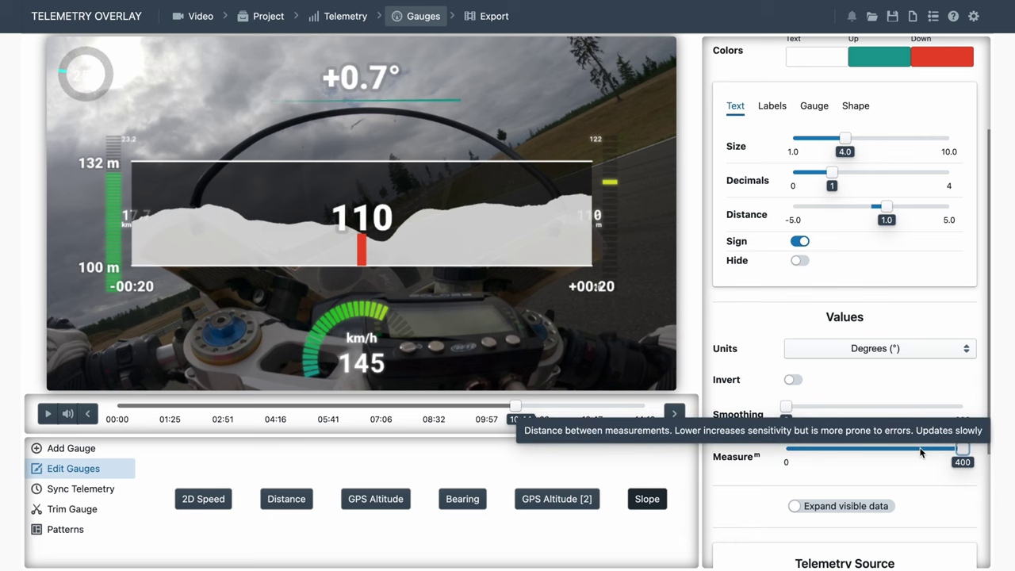
pyautogui.moveTo(962, 449); pyautogui.dragTo(761, 421)
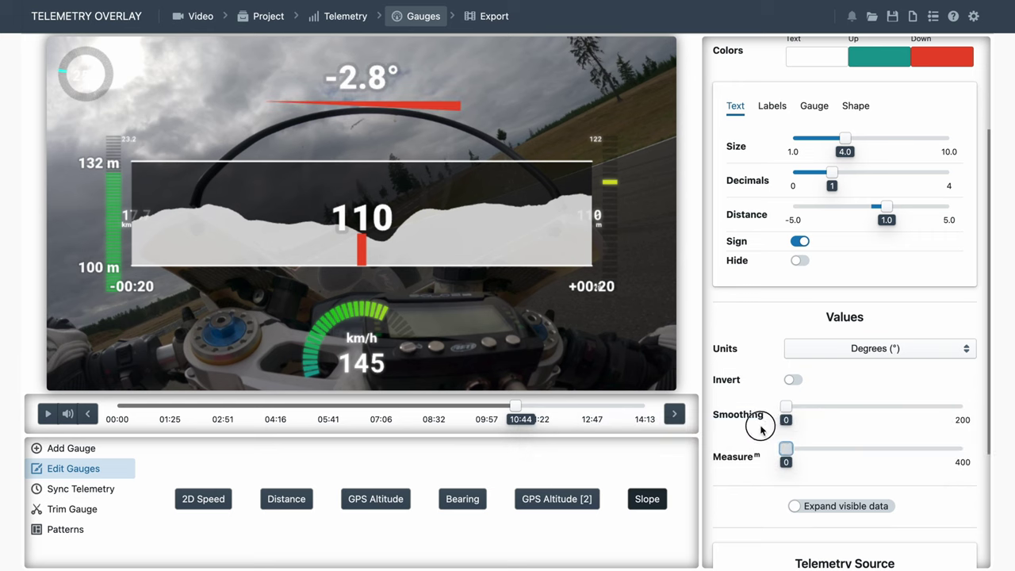
pyautogui.click(76, 451)
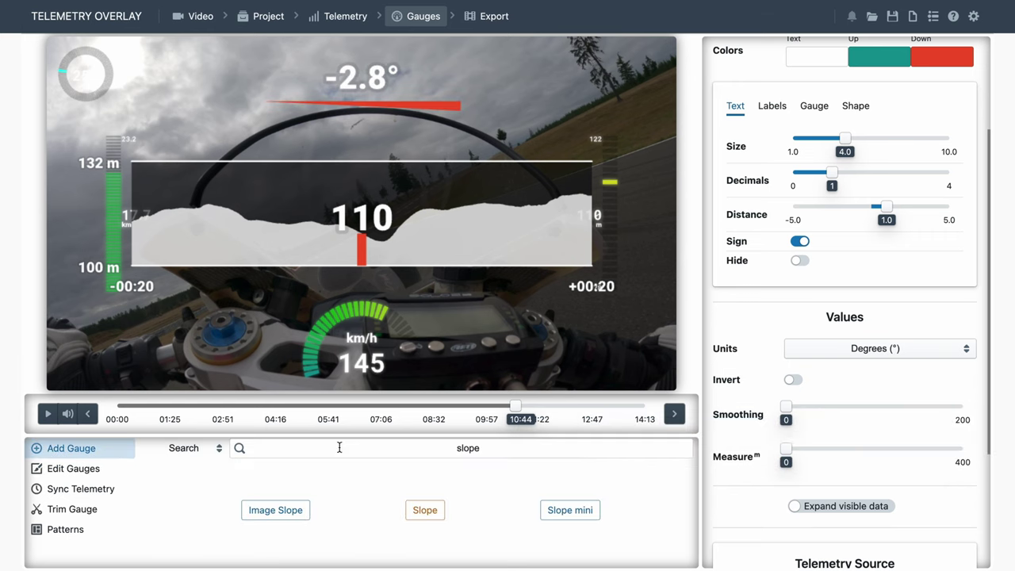
pyautogui.doubleClick(450, 447)
pyautogui.write('image')
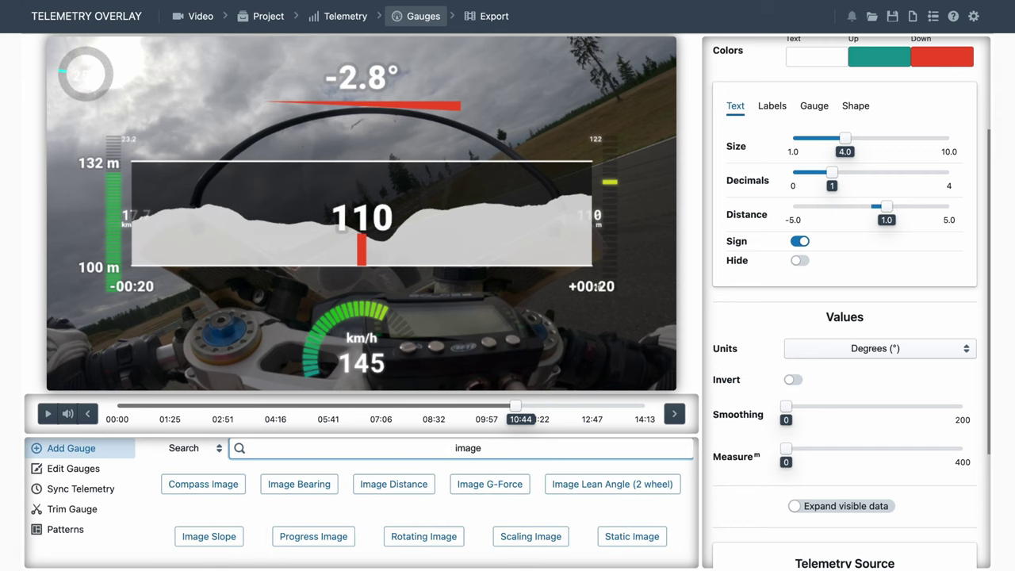
pyautogui.press('BackSpace')
pyautogui.press('BackSpace')
pyautogui.press('BackSpace')
pyautogui.press('BackSpace')
pyautogui.press('BackSpace')
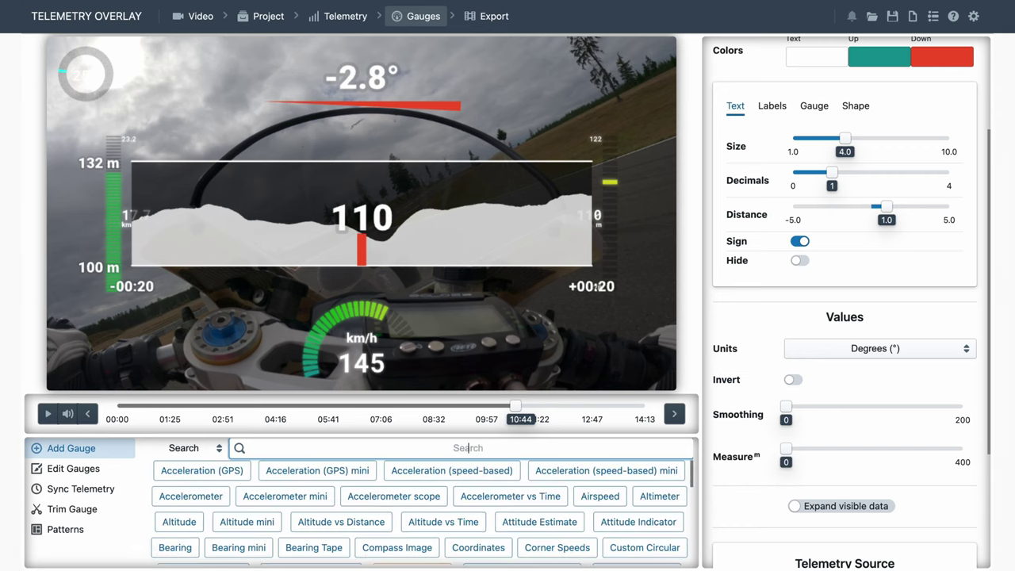
pyautogui.write('speed')
pyautogui.press('BackSpace')
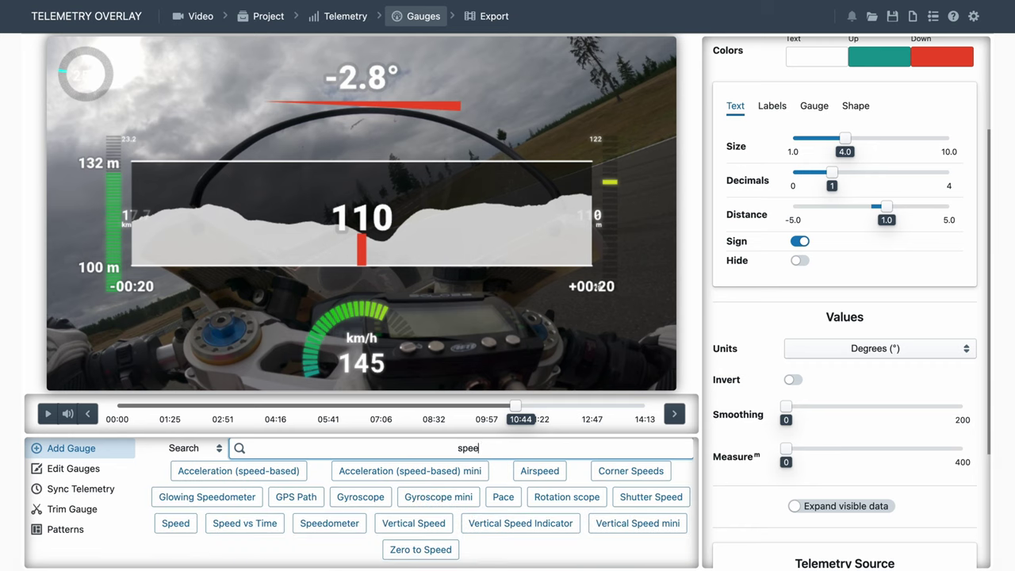
pyautogui.press('BackSpace')
pyautogui.press('BackSpace')
pyautogui.press('BackSpace')
pyautogui.press('BackSpace')
pyautogui.click(186, 449)
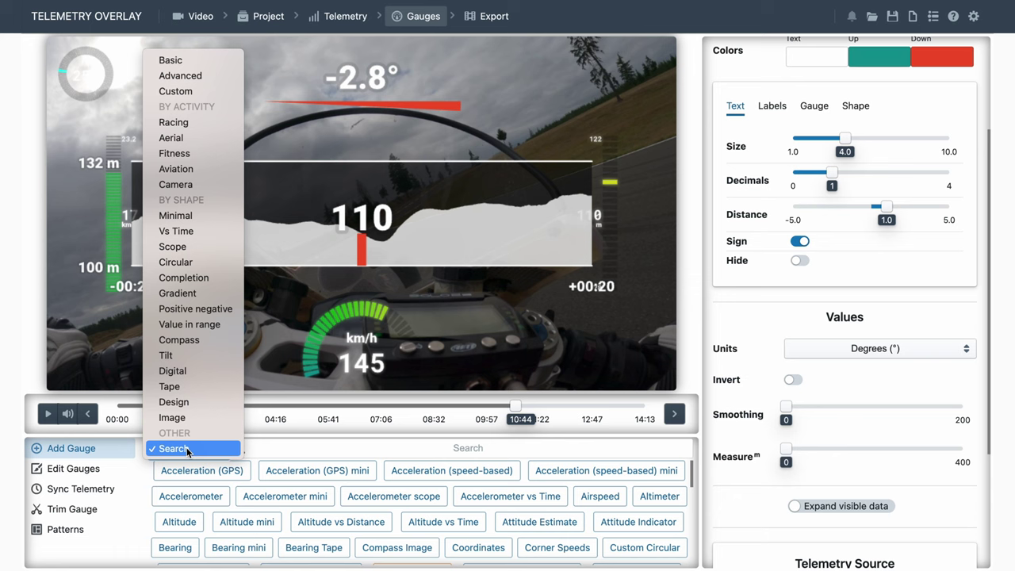
pyautogui.click(176, 92)
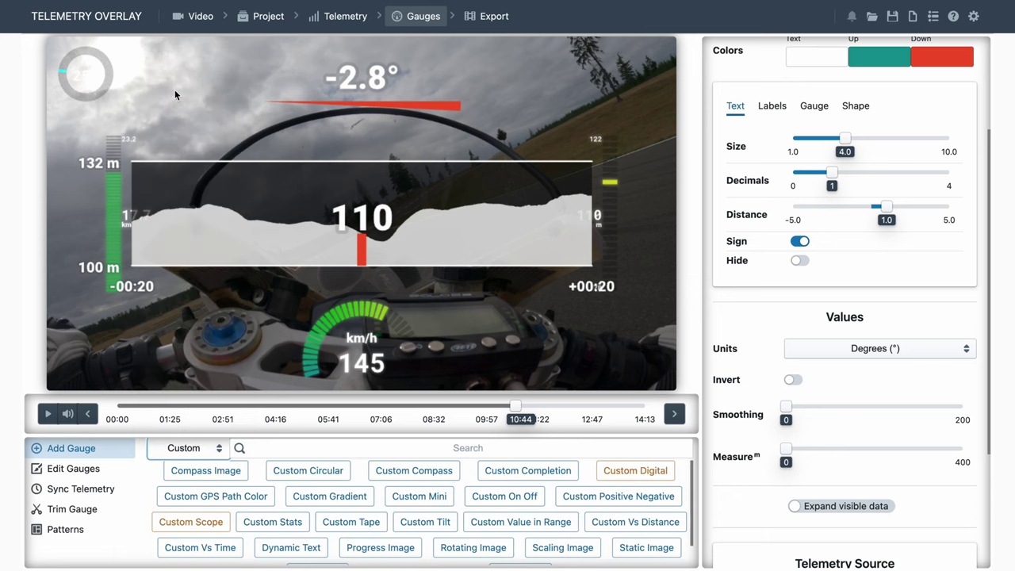
# Step: Delete the altitude profile, Slope, GPS Altitude, 2D Speed, Distance and Bearing gauges, then view project settings
pyautogui.click(426, 273)
pyautogui.press('Delete')
pyautogui.click(376, 74)
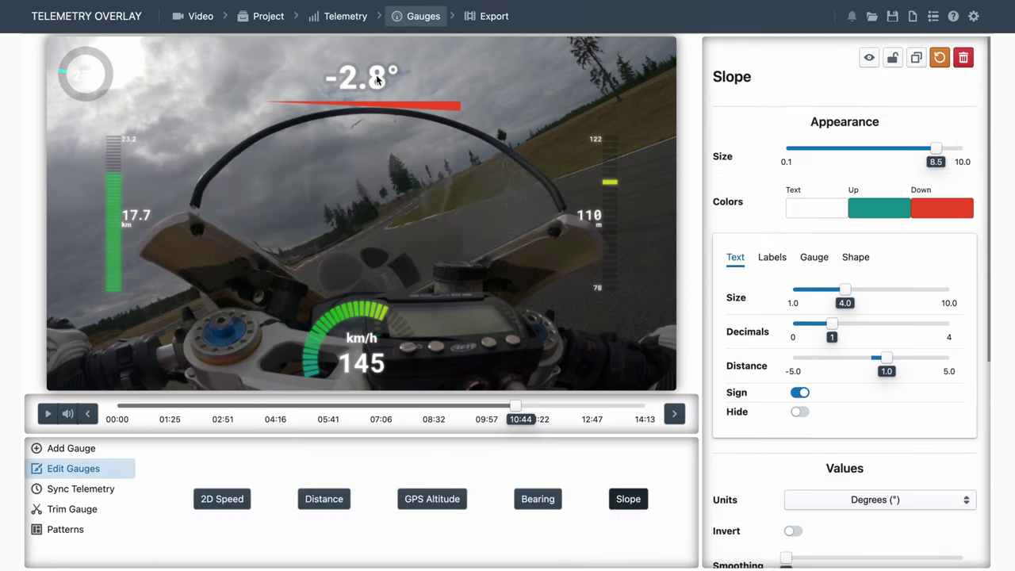
pyautogui.press('Delete')
pyautogui.click(493, 306)
pyautogui.press('Delete')
pyautogui.click(492, 306)
pyautogui.press('Delete')
pyautogui.press('Return')
pyautogui.click(107, 219)
pyautogui.press('Delete')
pyautogui.press('Return')
pyautogui.click(86, 78)
pyautogui.press('Delete')
pyautogui.press('Return')
pyautogui.click(261, 16)
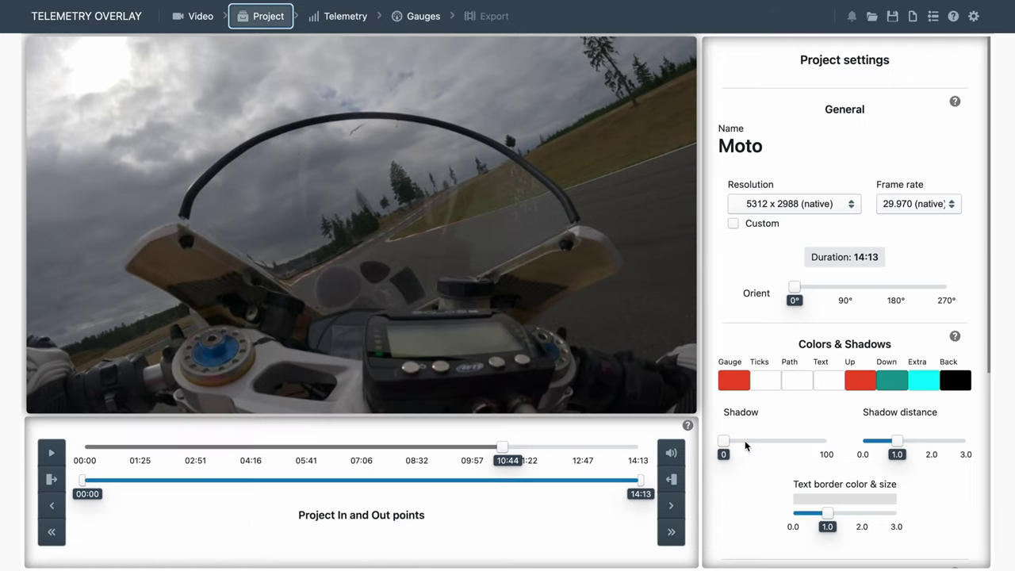
# Step: Add a Custom Circular gauge with GPS as the sensor and 2D Speed as the value
pyautogui.scroll(-5, 873, 436)
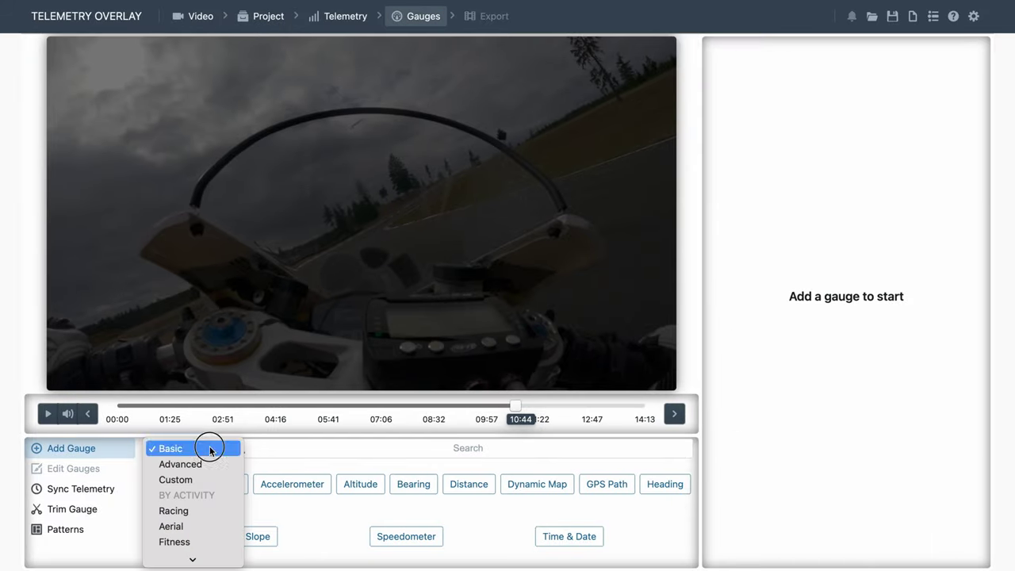
pyautogui.click(194, 480)
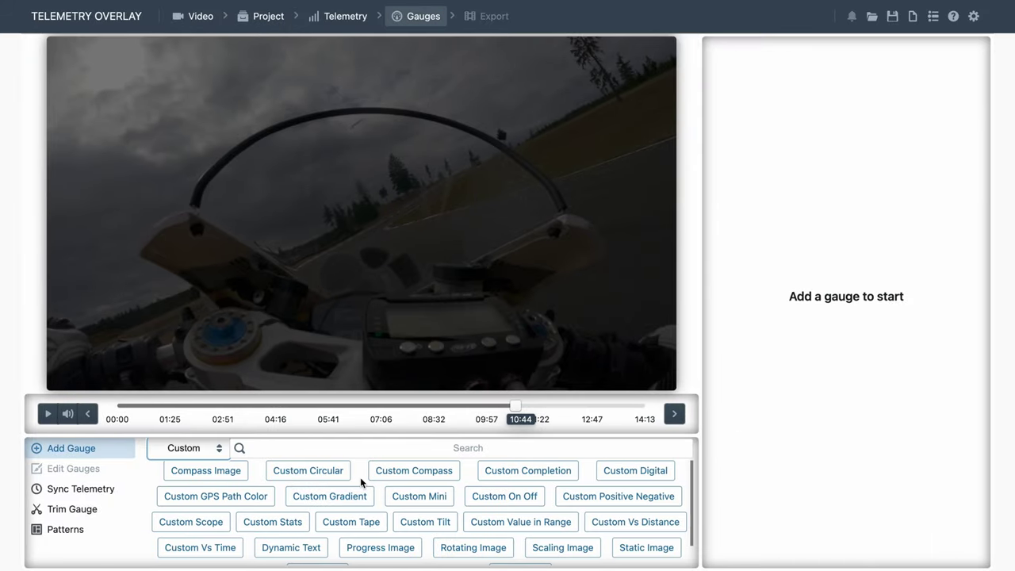
pyautogui.click(326, 470)
pyautogui.click(486, 274)
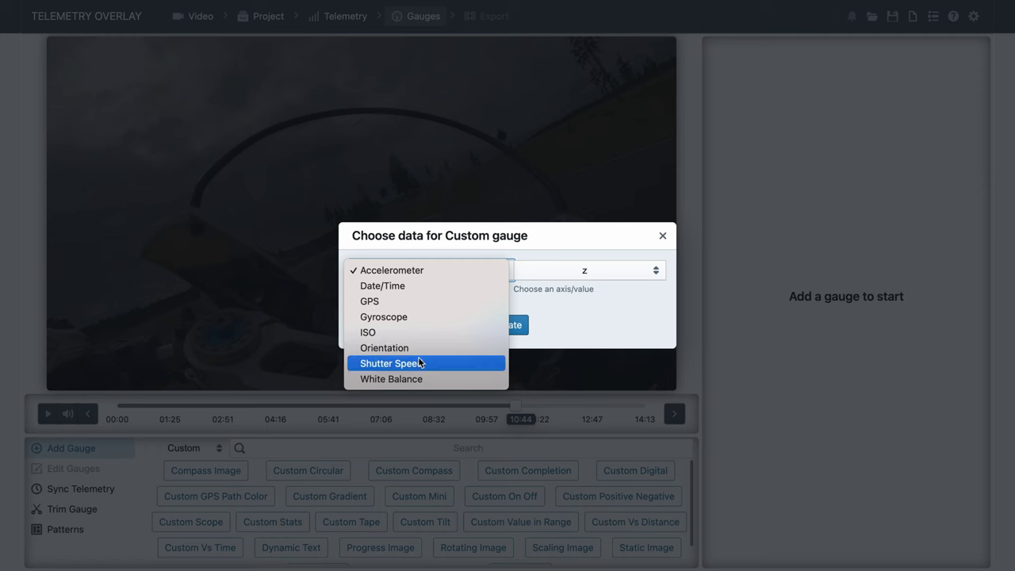
pyautogui.click(418, 303)
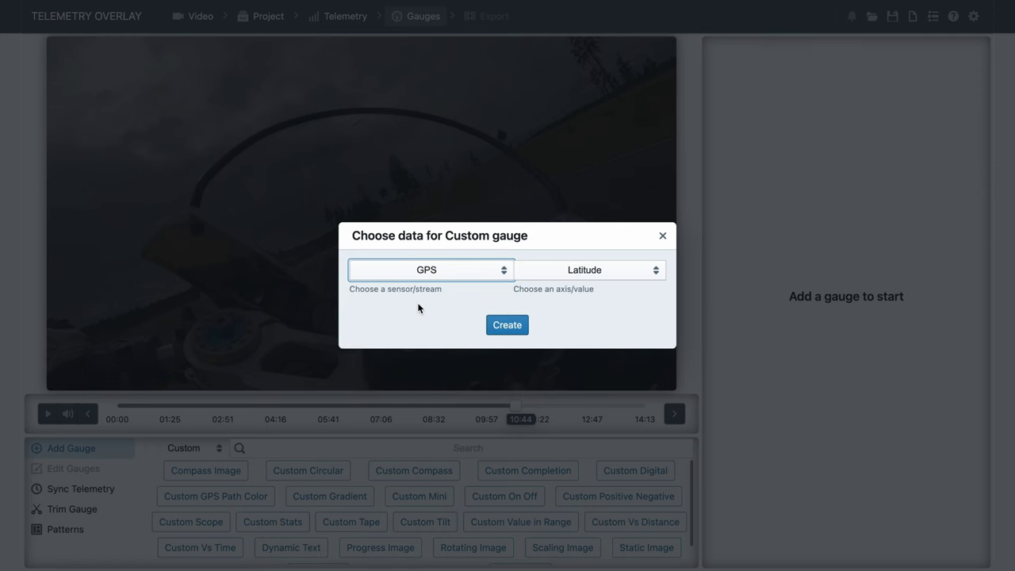
pyautogui.click(568, 270)
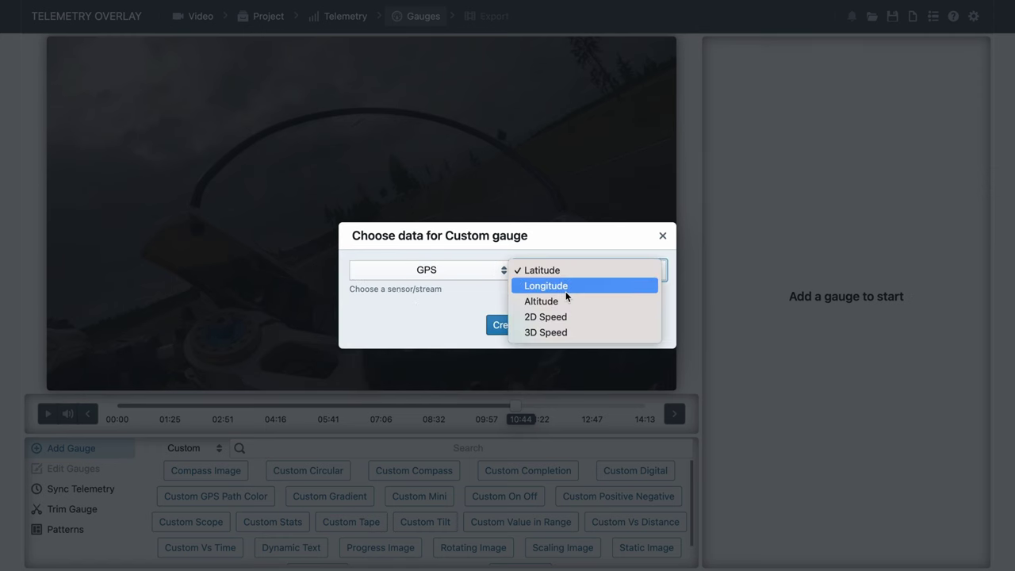
pyautogui.click(565, 318)
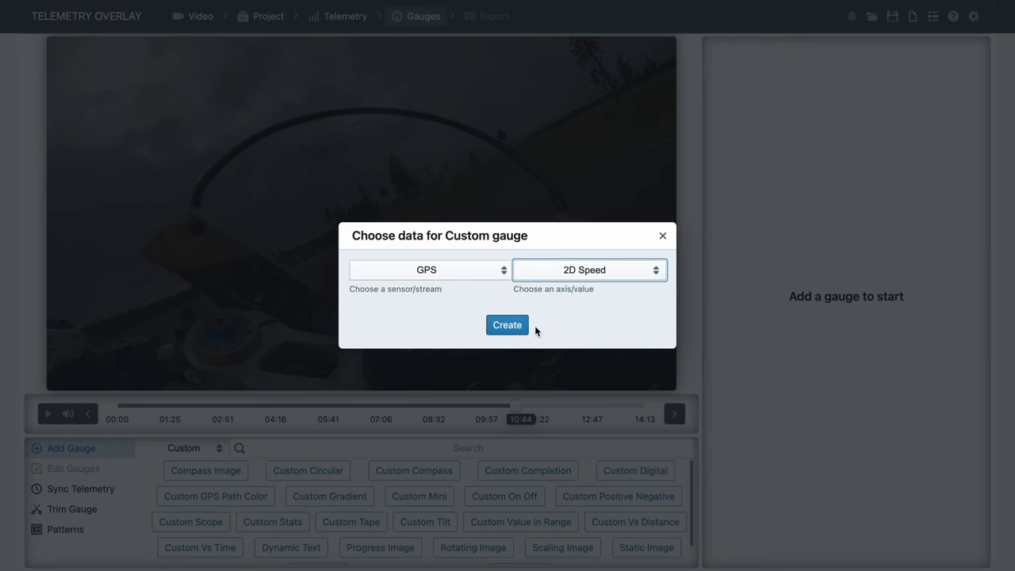
pyautogui.click(517, 325)
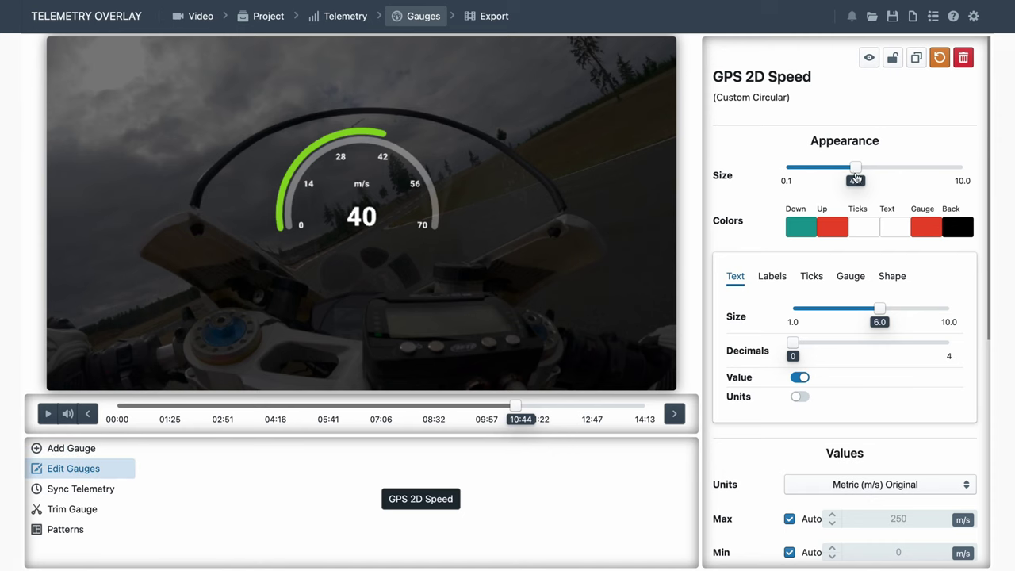
# Step: Shrink the speed dial to 2.3 and the compass to 2.1, and move both to the top-left
pyautogui.moveTo(856, 177); pyautogui.dragTo(826, 171)
pyautogui.moveTo(361, 194); pyautogui.dragTo(131, 111)
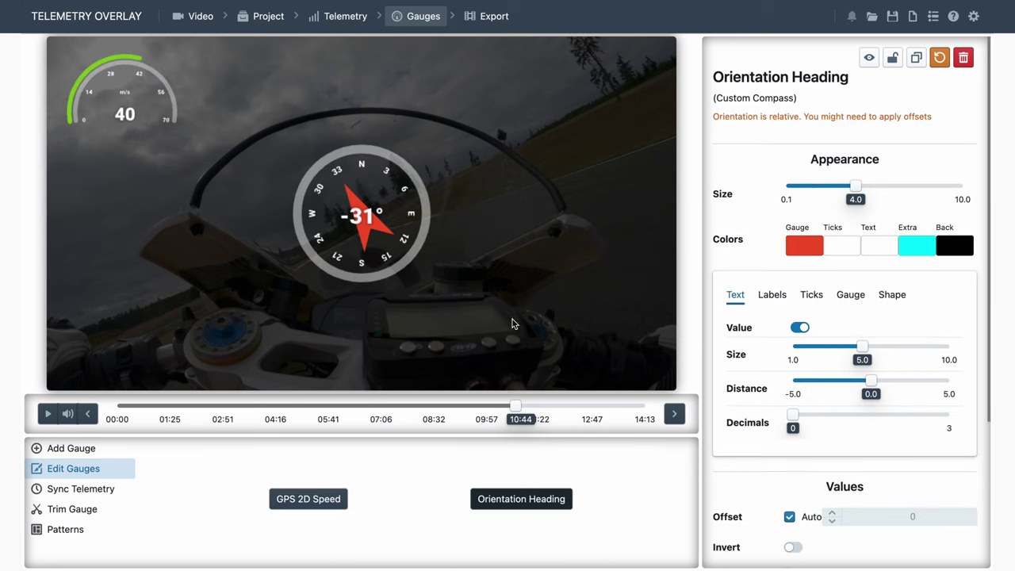
pyautogui.moveTo(856, 186); pyautogui.dragTo(822, 186)
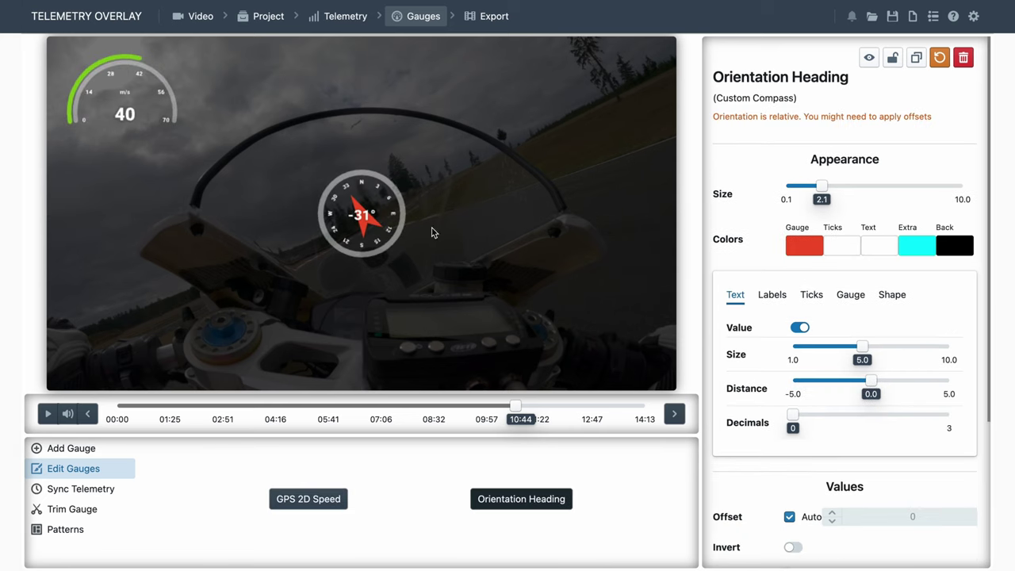
pyautogui.moveTo(391, 215); pyautogui.dragTo(283, 98)
# Step: Add a custom Completion bar at upper left and a Digital speed gauge at size 2.0 at bottom-left
pyautogui.click(71, 448)
pyautogui.click(469, 466)
pyautogui.moveTo(855, 168); pyautogui.dragTo(826, 168)
pyautogui.moveTo(361, 218); pyautogui.dragTo(89, 220)
pyautogui.click(71, 448)
pyautogui.click(636, 471)
pyautogui.moveTo(842, 168); pyautogui.dragTo(820, 169)
pyautogui.moveTo(434, 236); pyautogui.dragTo(220, 366)
# Step: Add a Gradient speed gauge at size 2.1 and a Mini speed readout at 2.3, both on the left
pyautogui.click(73, 448)
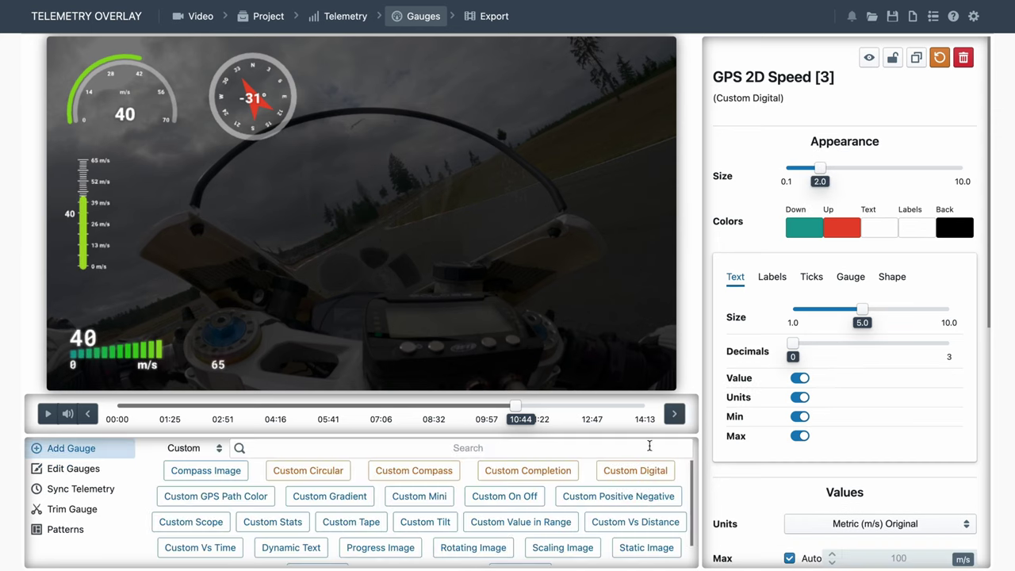
pyautogui.click(330, 497)
pyautogui.moveTo(854, 168); pyautogui.dragTo(822, 168)
pyautogui.moveTo(330, 241); pyautogui.dragTo(208, 201)
pyautogui.click(70, 448)
pyautogui.click(415, 494)
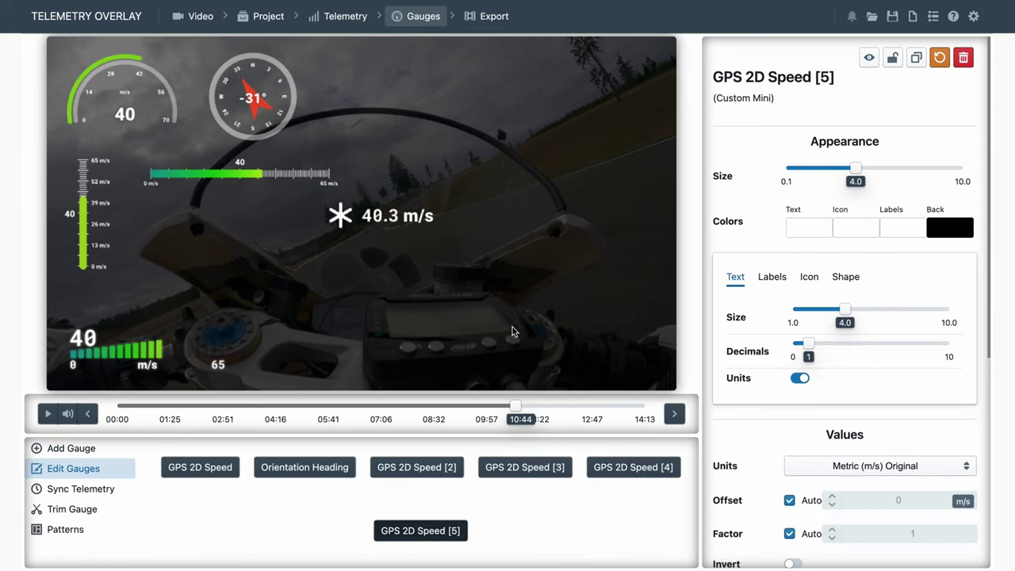
pyautogui.moveTo(854, 168); pyautogui.dragTo(825, 169)
pyautogui.moveTo(382, 225); pyautogui.dragTo(181, 227)
# Step: Add an Accelerometer y Positive Negative gauge at 2.5, upper right, and a Scope beside the compass
pyautogui.click(71, 448)
pyautogui.click(619, 496)
pyautogui.moveTo(846, 168); pyautogui.dragTo(829, 169)
pyautogui.moveTo(362, 213); pyautogui.dragTo(628, 114)
pyautogui.click(70, 448)
pyautogui.click(199, 526)
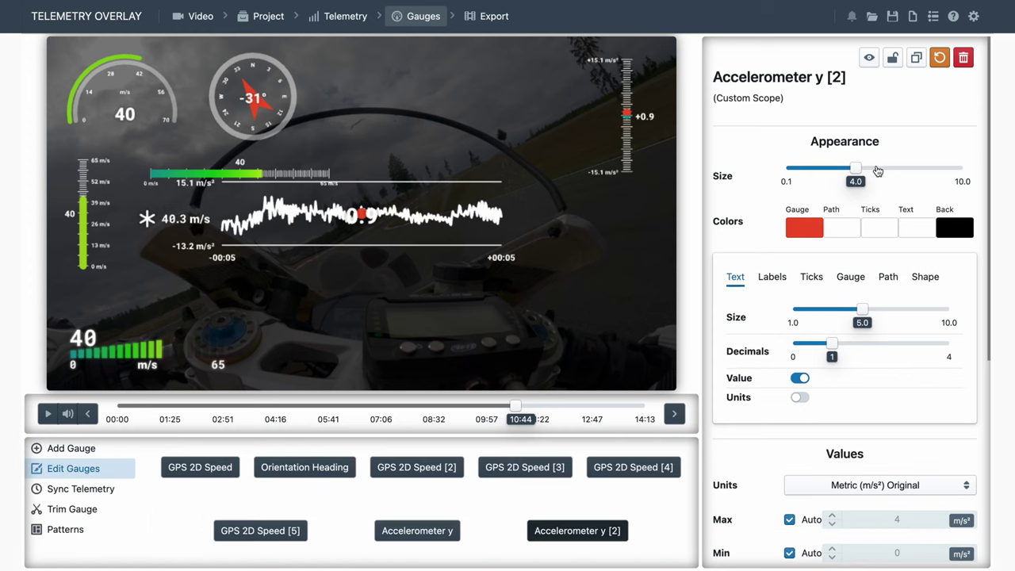
pyautogui.moveTo(335, 230); pyautogui.dragTo(434, 117)
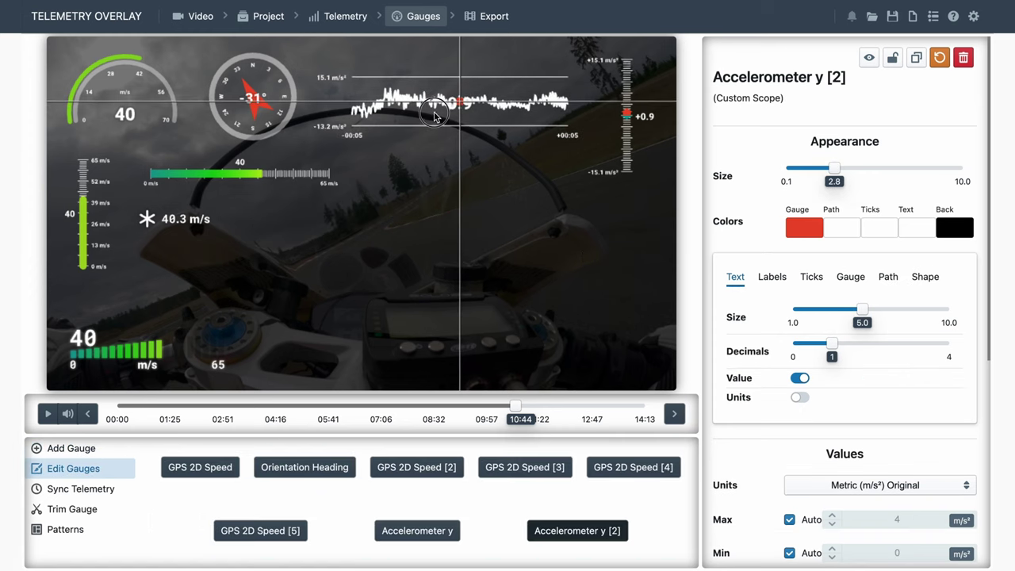
# Step: Add a speed Tape gauge lower left and an Orientation Bank Tilt gauge at 2.2, lower right
pyautogui.click(70, 448)
pyautogui.click(340, 519)
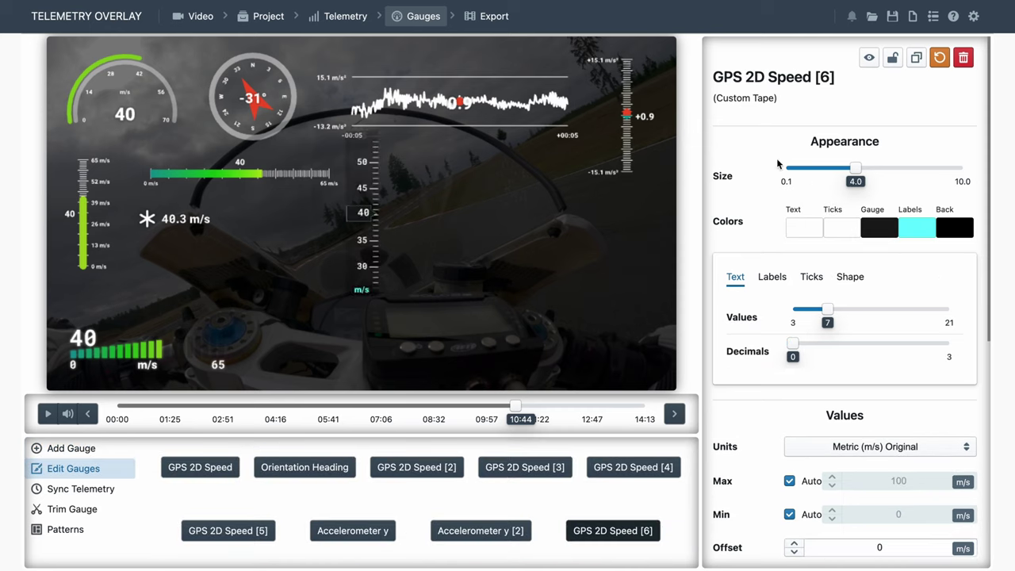
pyautogui.click(832, 166)
pyautogui.moveTo(363, 213); pyautogui.dragTo(270, 313)
pyautogui.click(68, 449)
pyautogui.click(428, 519)
pyautogui.moveTo(861, 185); pyautogui.dragTo(824, 185)
pyautogui.moveTo(363, 216); pyautogui.dragTo(621, 356)
# Step: Add a GPS Altitude Value in Range gauge at 2.1 and a speed Vs Time graph at 2.5
pyautogui.click(71, 448)
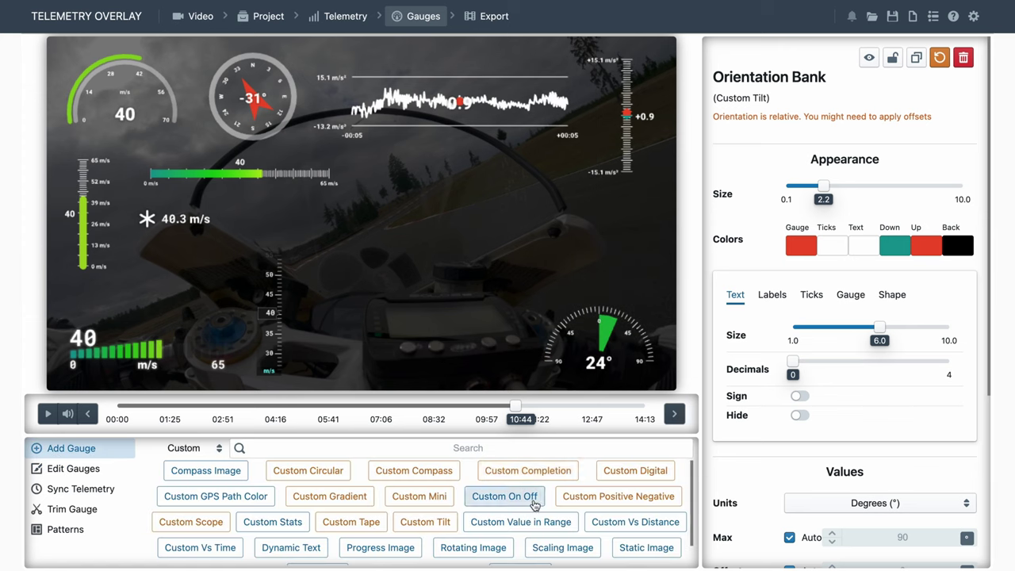
pyautogui.click(527, 520)
pyautogui.moveTo(855, 168); pyautogui.dragTo(822, 168)
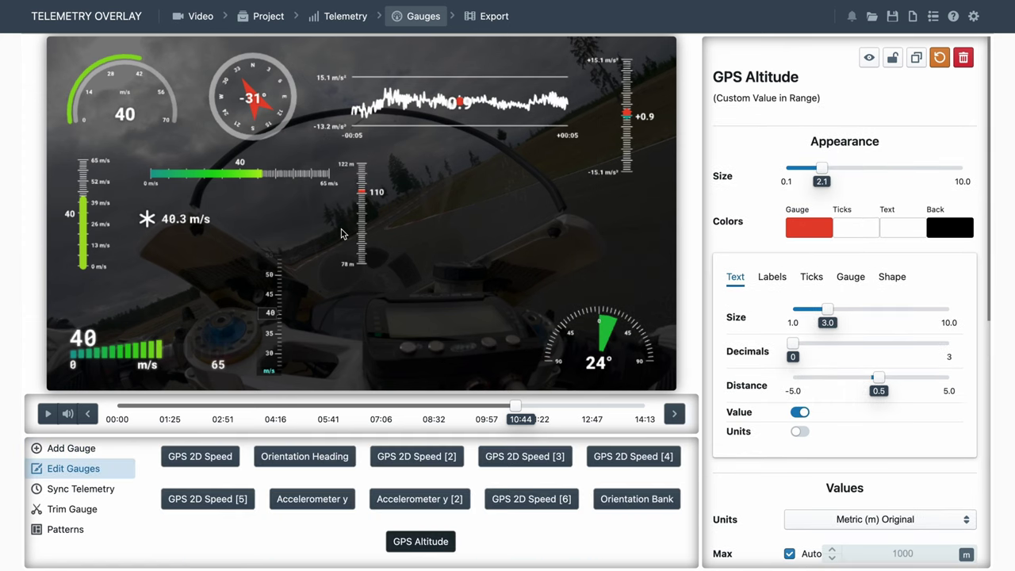
pyautogui.moveTo(360, 228); pyautogui.dragTo(343, 325)
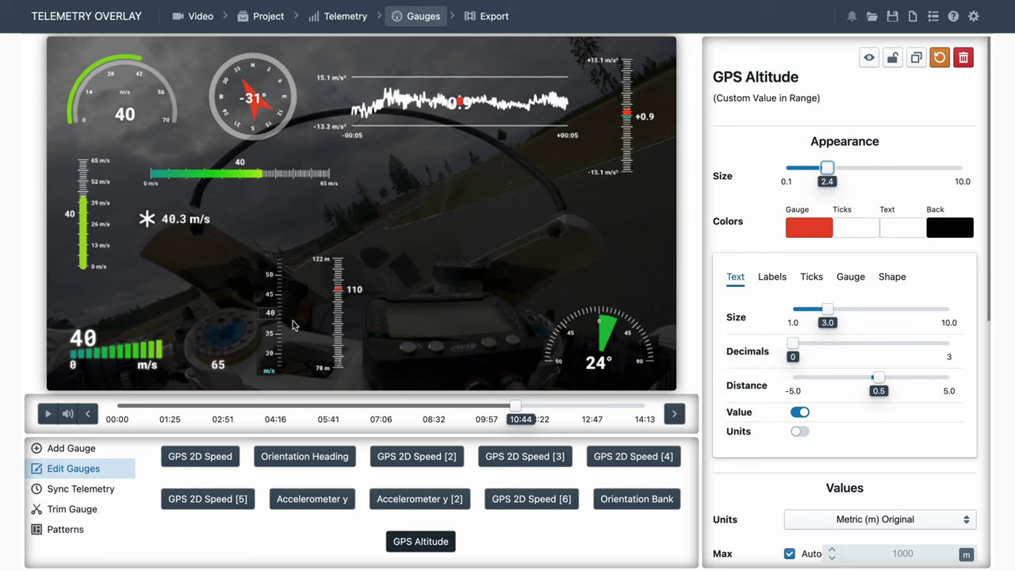
pyautogui.click(71, 448)
pyautogui.click(199, 544)
pyautogui.moveTo(367, 228); pyautogui.dragTo(524, 230)
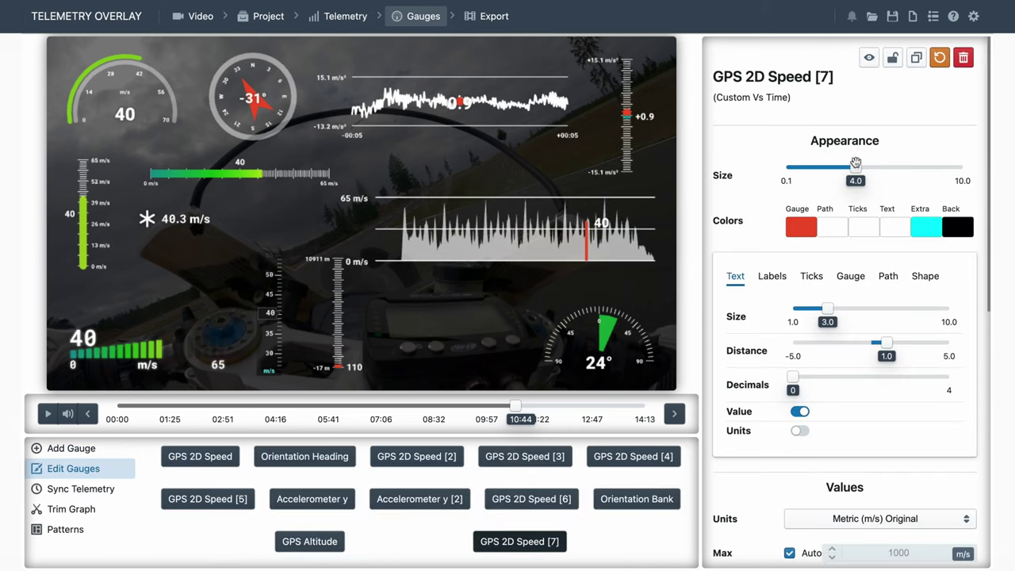
pyautogui.moveTo(855, 168); pyautogui.dragTo(829, 168)
pyautogui.click(70, 448)
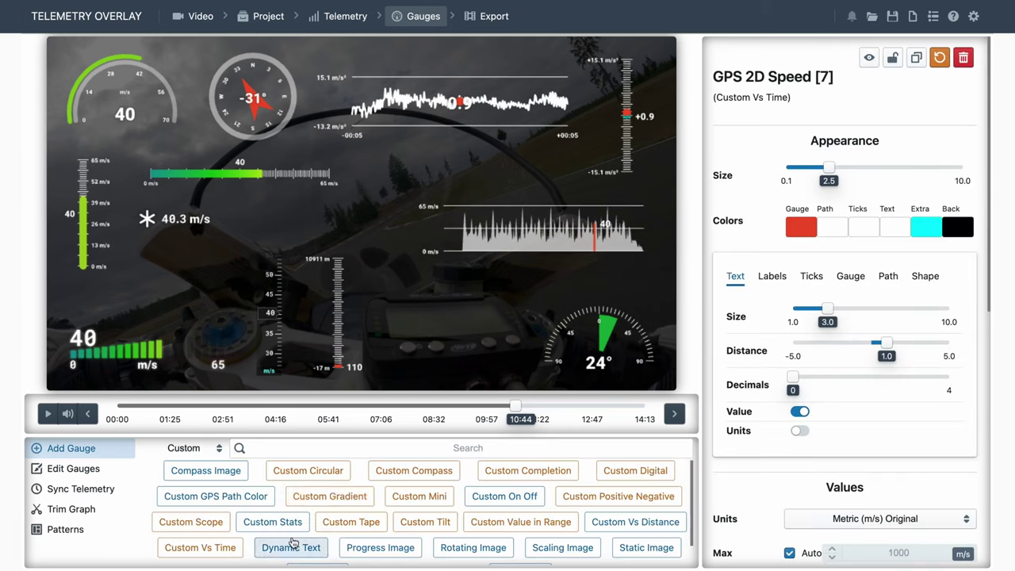
pyautogui.scroll(-1, 463, 491)
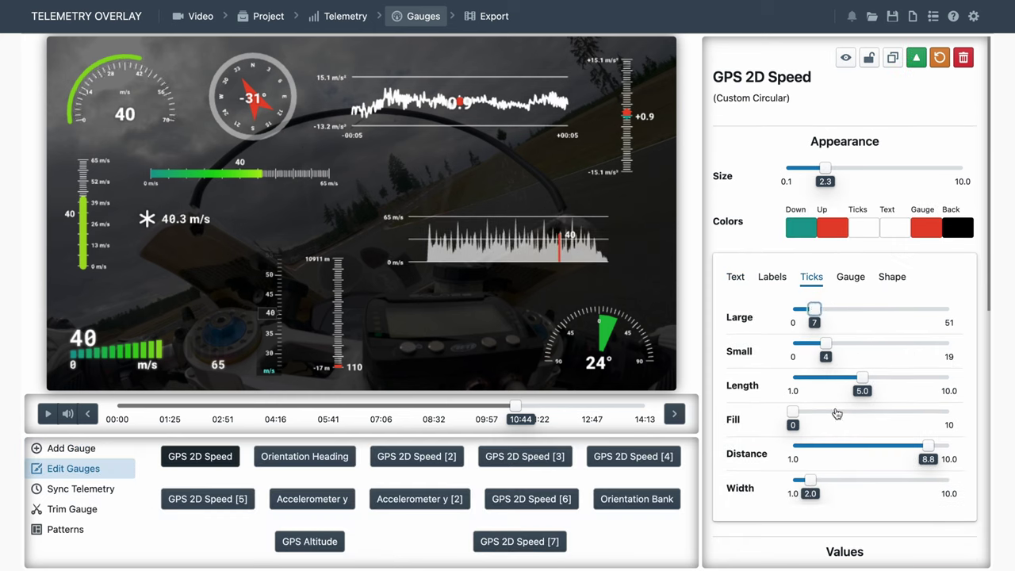
# Step: Tweak ticks, labels and shape on the compass, scope, accelerometer and gradient gauges, making the speed tape horizontal
pyautogui.click(304, 456)
pyautogui.click(812, 294)
pyautogui.click(419, 499)
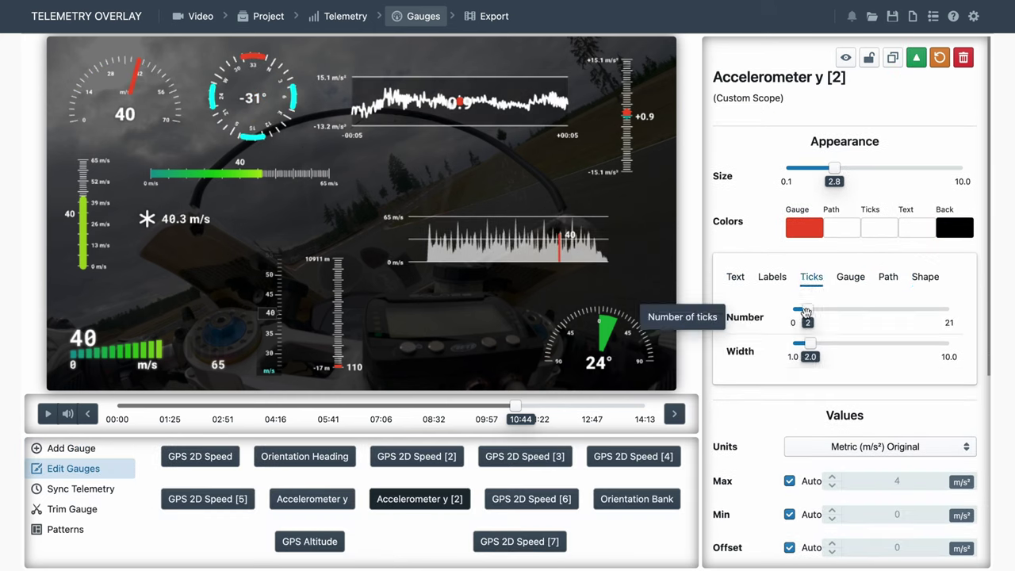
pyautogui.click(886, 275)
pyautogui.click(312, 499)
pyautogui.click(633, 456)
pyautogui.click(772, 276)
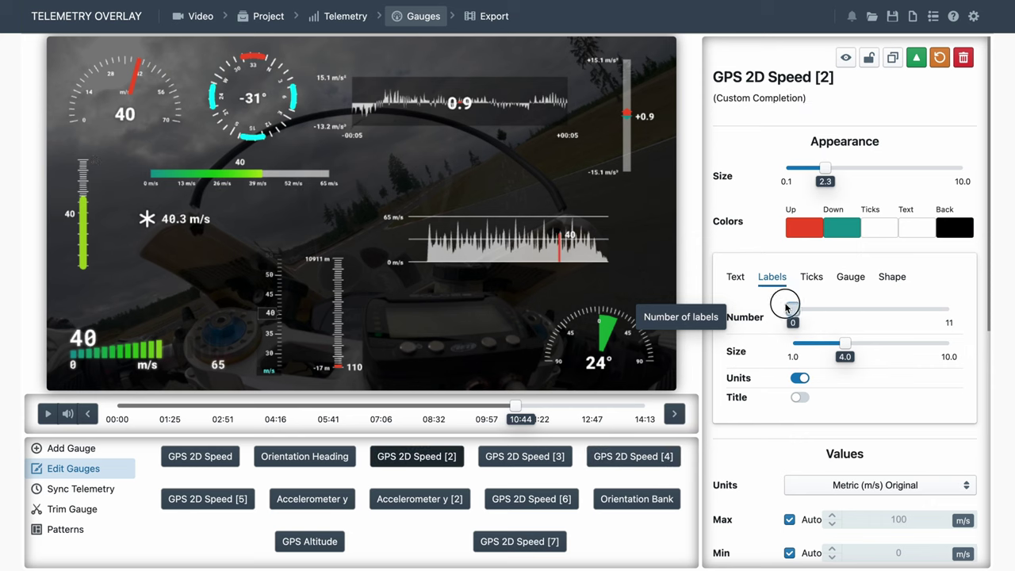
pyautogui.click(811, 276)
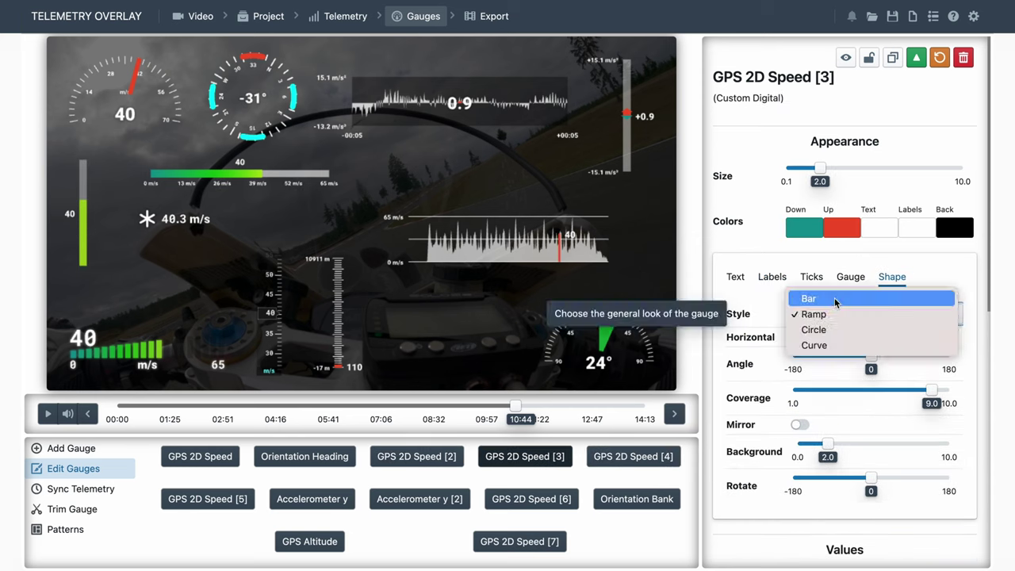
pyautogui.click(531, 499)
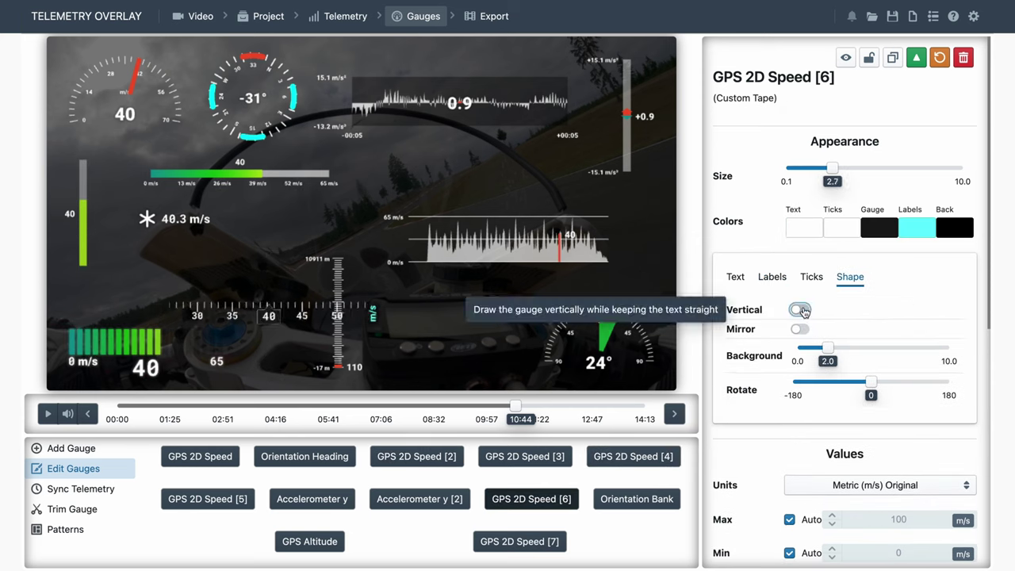
# Step: Restyle the ticks, path and shape of the altitude, speed graph and bank tilt gauges
pyautogui.click(812, 276)
pyautogui.click(309, 541)
pyautogui.click(811, 276)
pyautogui.click(520, 541)
pyautogui.click(886, 276)
pyautogui.click(637, 499)
pyautogui.click(850, 276)
pyautogui.click(811, 190)
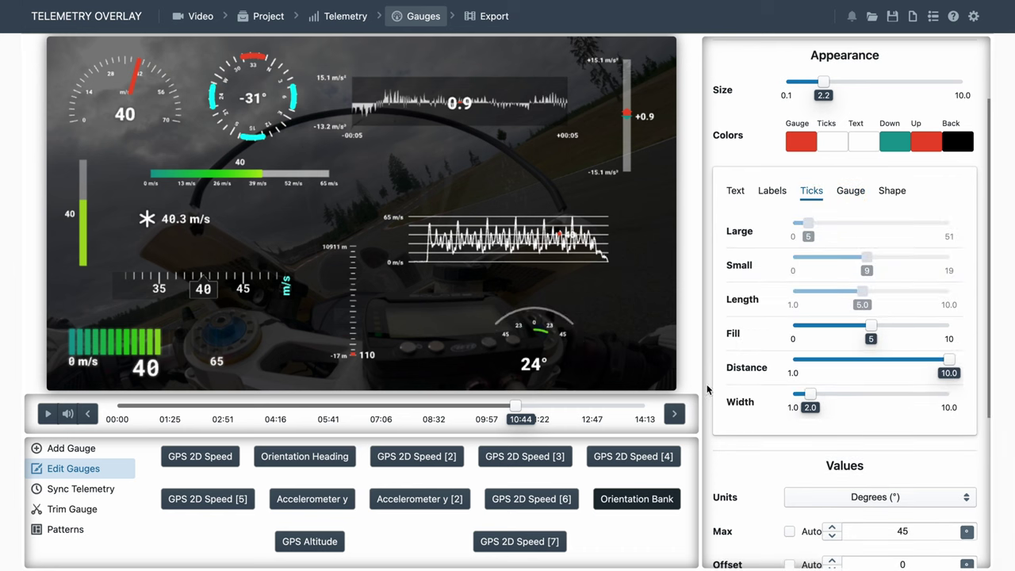
# Step: Load the Digital preset pattern, replacing the existing gauges
pyautogui.click(40, 529)
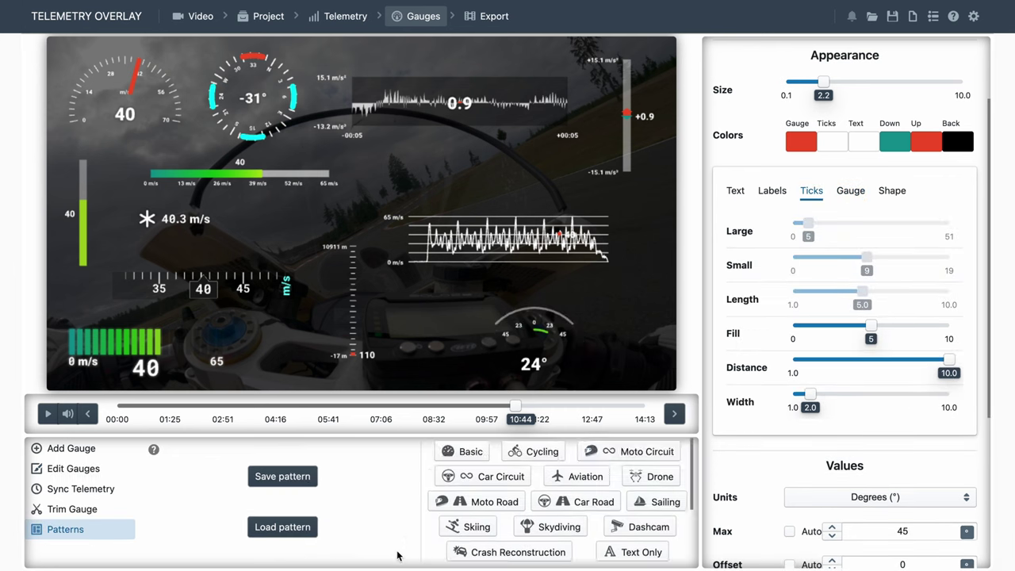
pyautogui.scroll(-2, 444, 485)
pyautogui.click(480, 487)
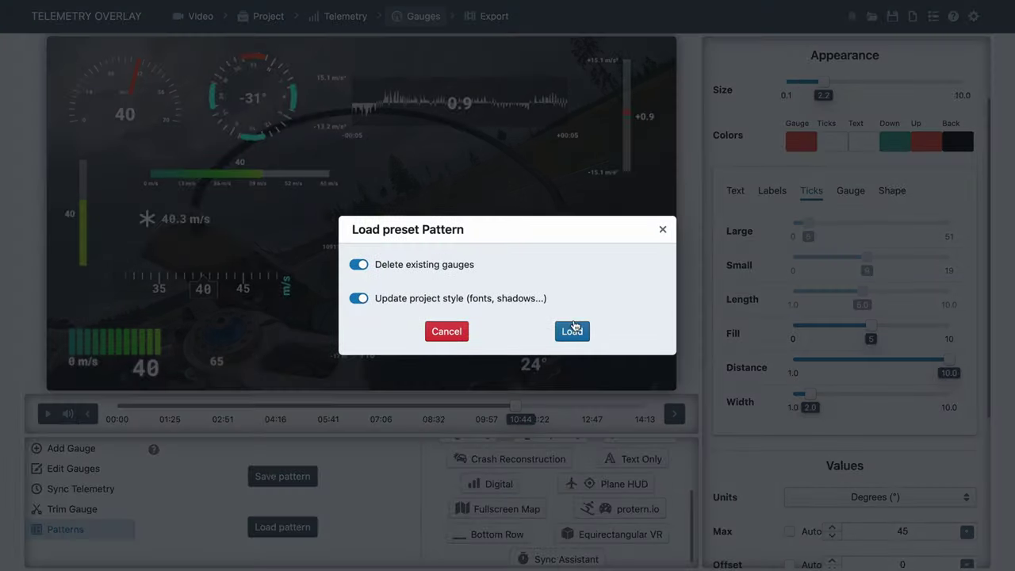
pyautogui.click(573, 333)
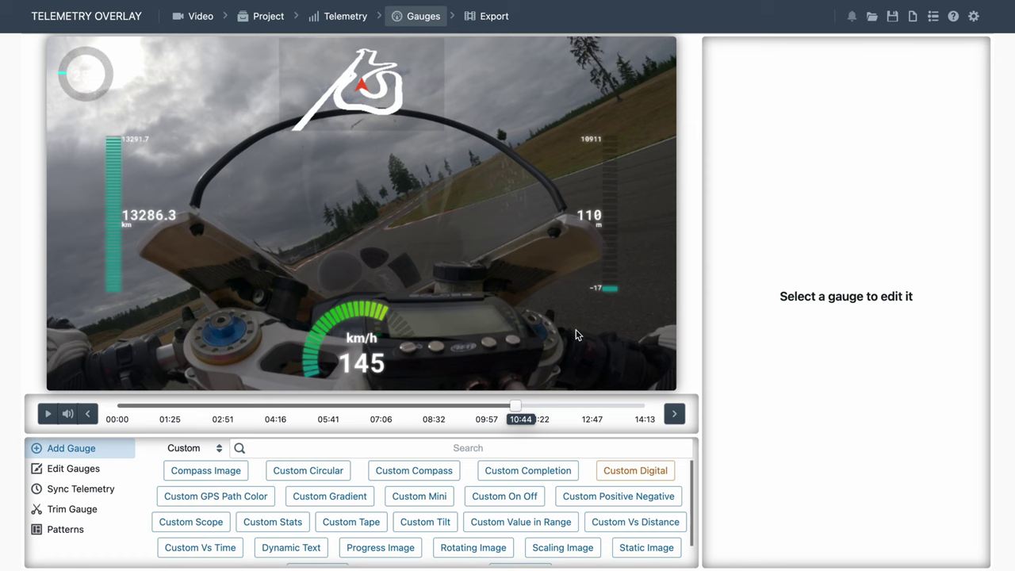
# Step: Turn on Read extra streams in Settings and reprocess the loaded GoPro clip's telemetry
pyautogui.click(974, 16)
pyautogui.scroll(-4, 474, 423)
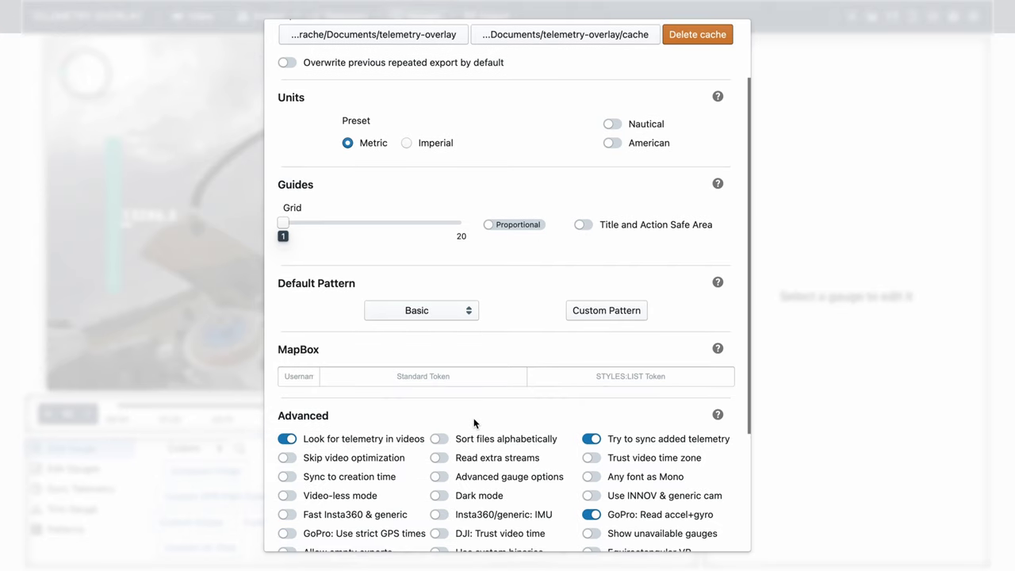
pyautogui.click(436, 423)
pyautogui.click(203, 472)
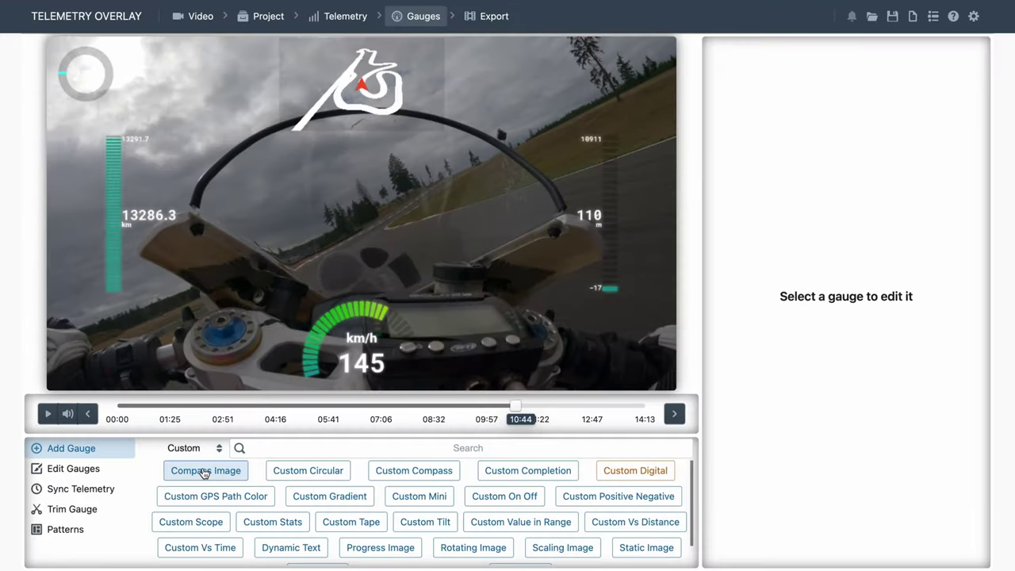
pyautogui.click(324, 21)
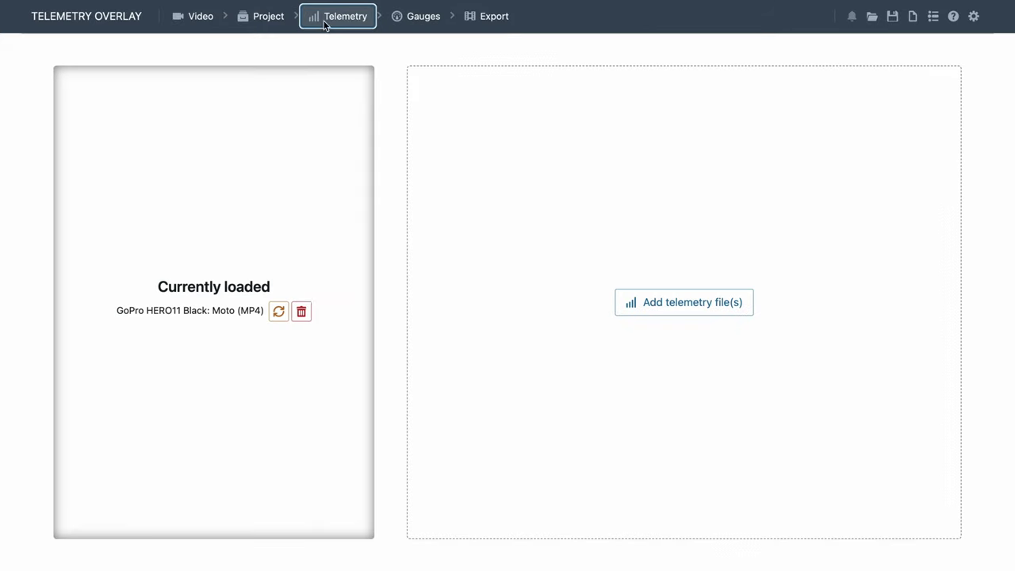
pyautogui.click(278, 312)
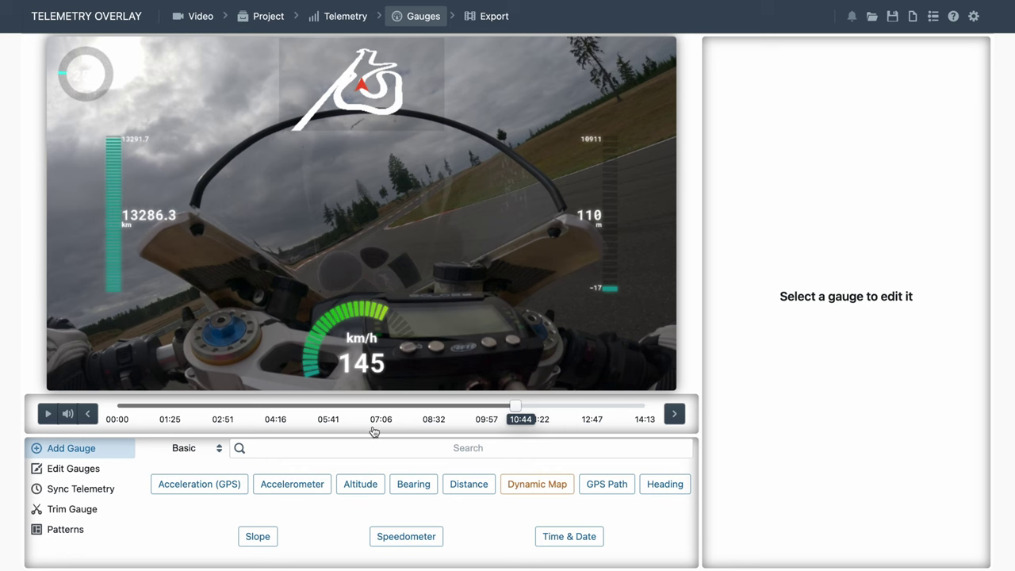
# Step: Add a Custom Mini gauge showing _internal temperature and place it at the video's top right
pyautogui.click(387, 449)
pyautogui.write('custom mini')
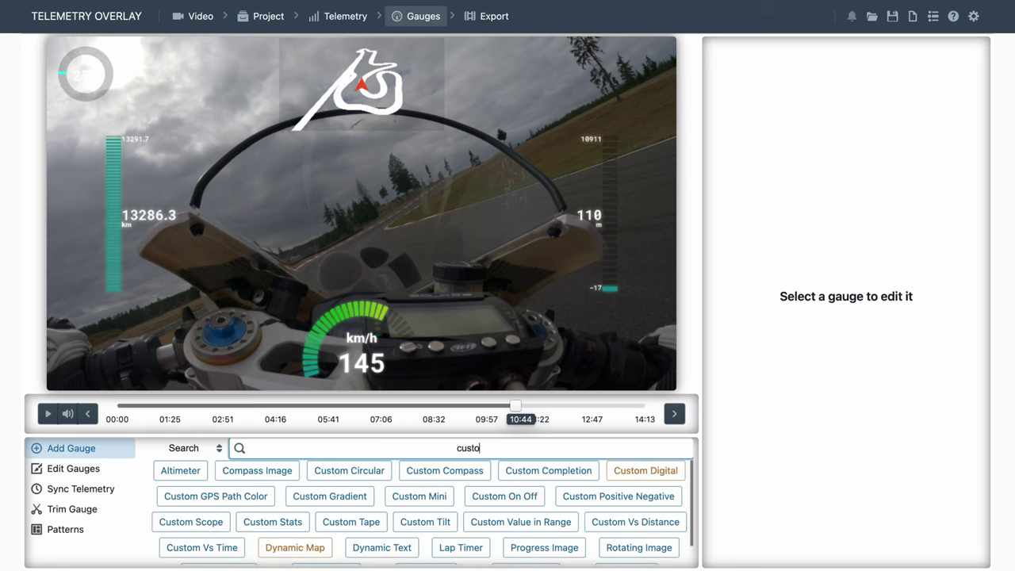
pyautogui.click(411, 504)
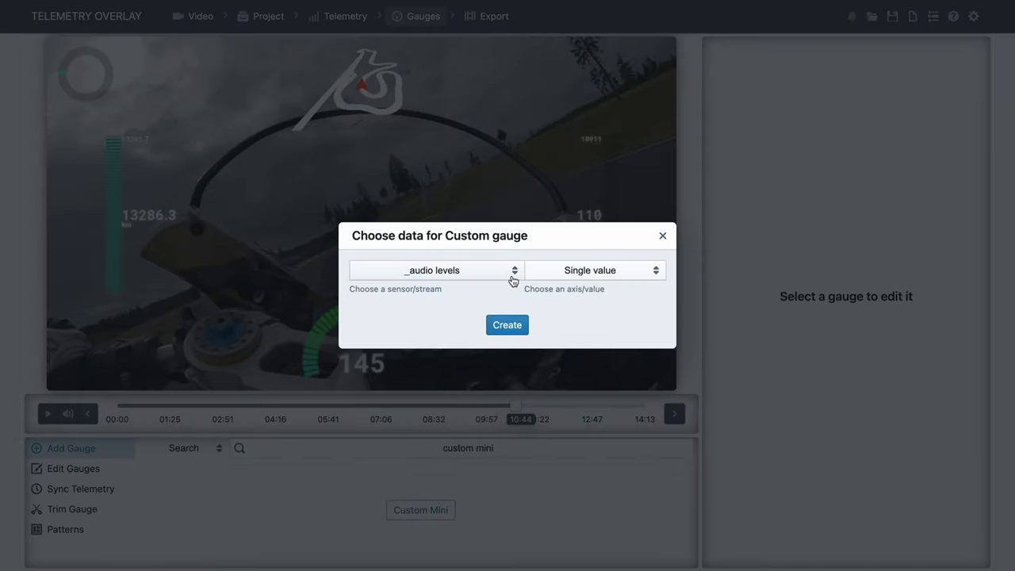
pyautogui.click(513, 273)
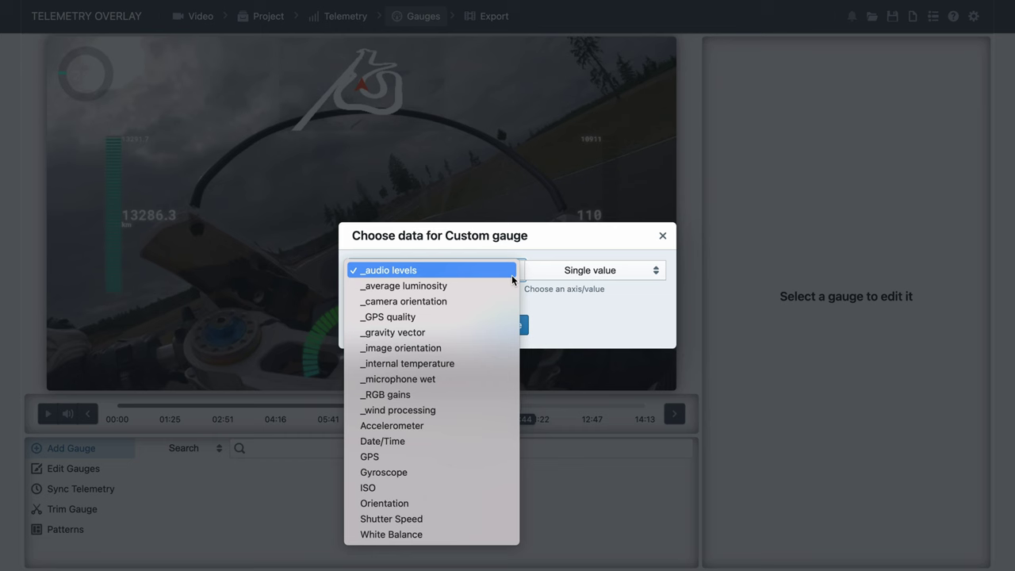
pyautogui.click(474, 364)
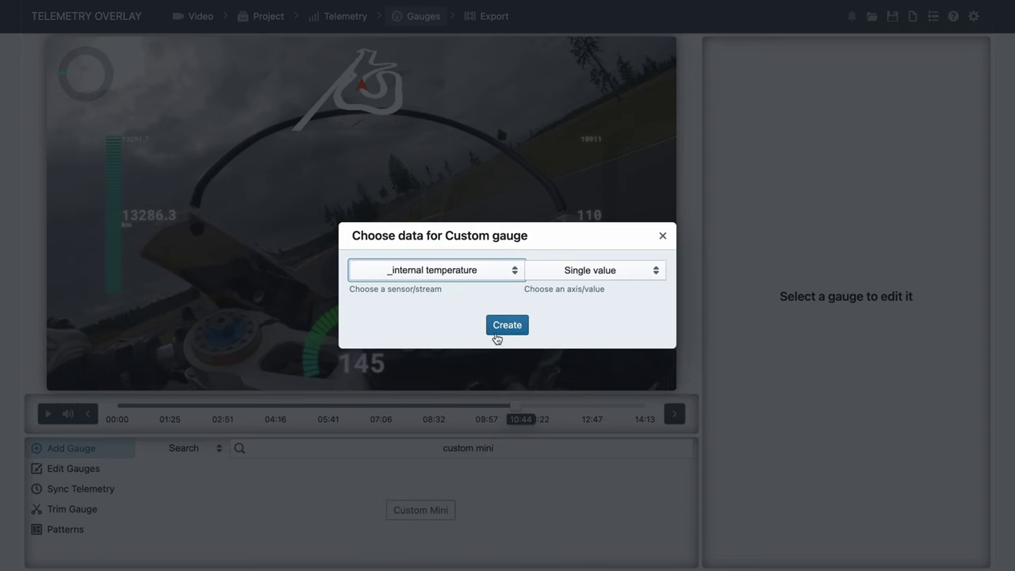
pyautogui.click(503, 326)
pyautogui.moveTo(381, 217); pyautogui.dragTo(598, 86)
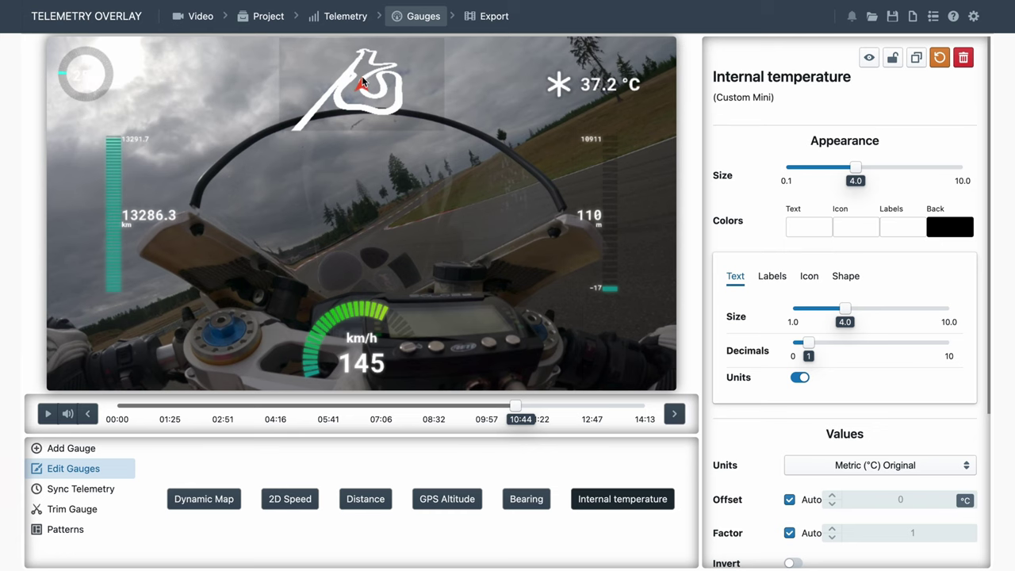
# Step: Give the temperature gauge 0 decimals, a thermometer icon and size 3.1
pyautogui.moveTo(362, 82); pyautogui.dragTo(360, 82)
pyautogui.moveTo(587, 83); pyautogui.dragTo(586, 83)
pyautogui.moveTo(808, 344); pyautogui.dragTo(793, 345)
pyautogui.click(812, 284)
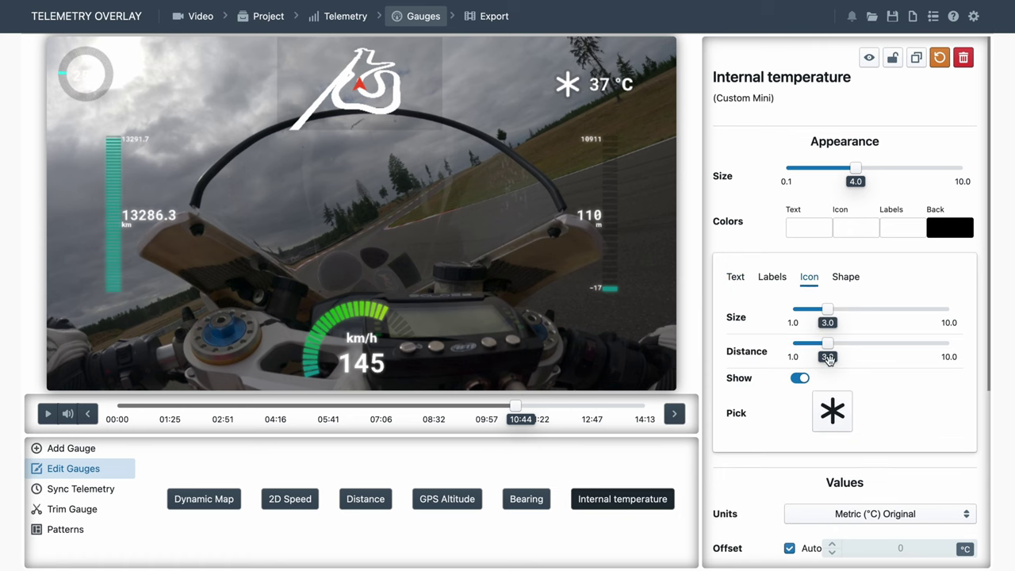
pyautogui.click(835, 408)
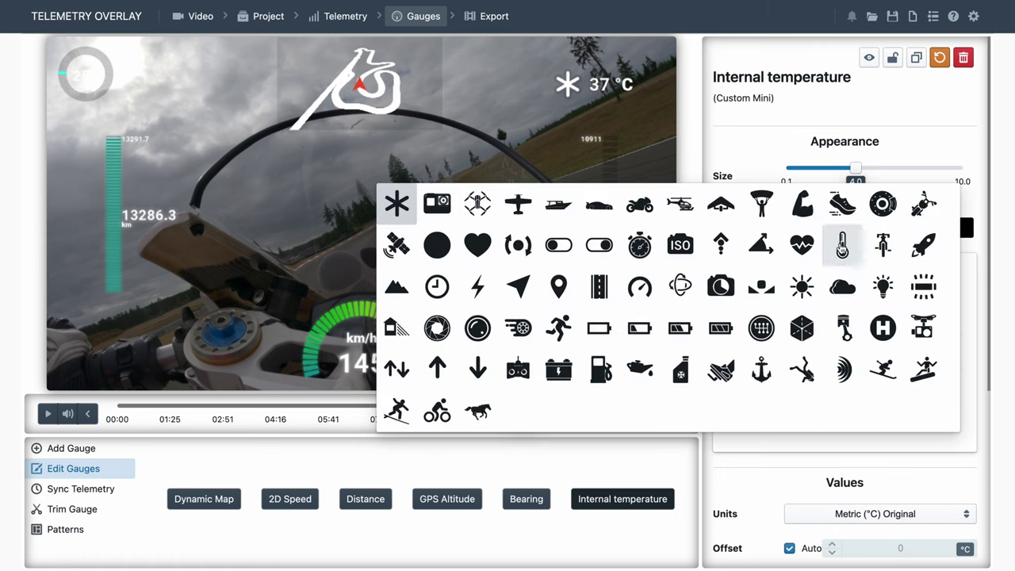
pyautogui.click(842, 245)
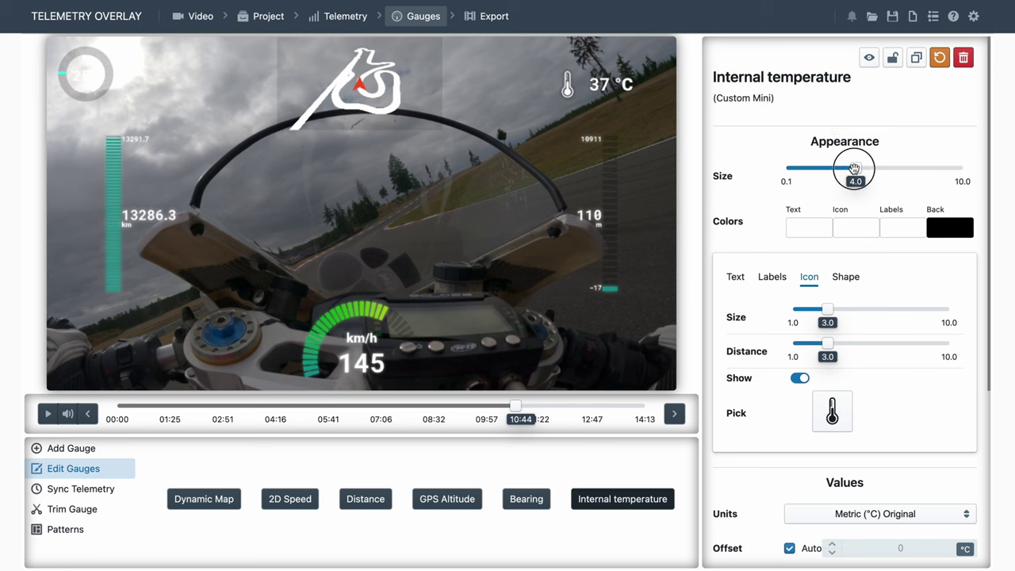
pyautogui.moveTo(854, 168); pyautogui.dragTo(839, 168)
pyautogui.moveTo(597, 88); pyautogui.dragTo(601, 89)
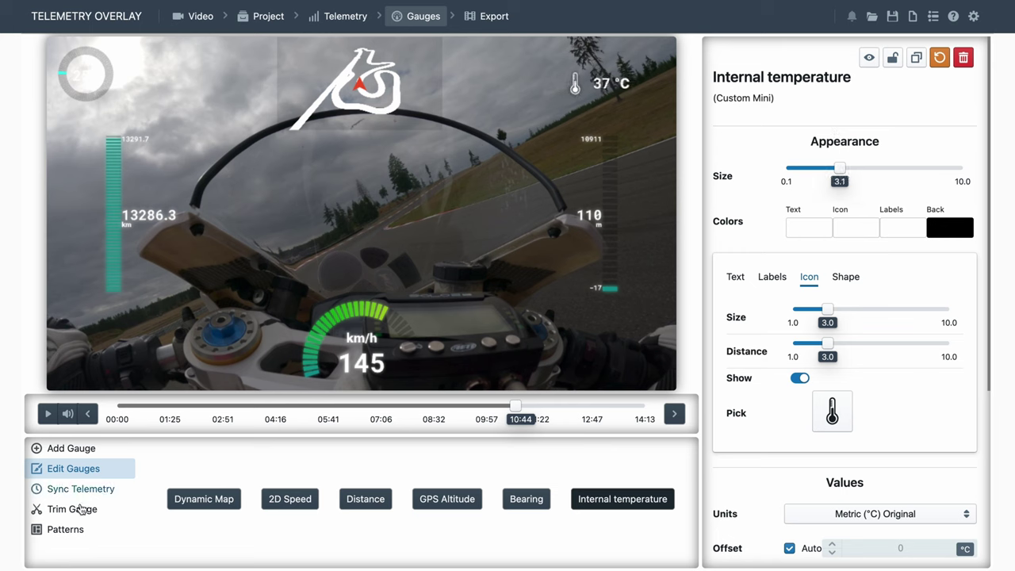
pyautogui.click(70, 536)
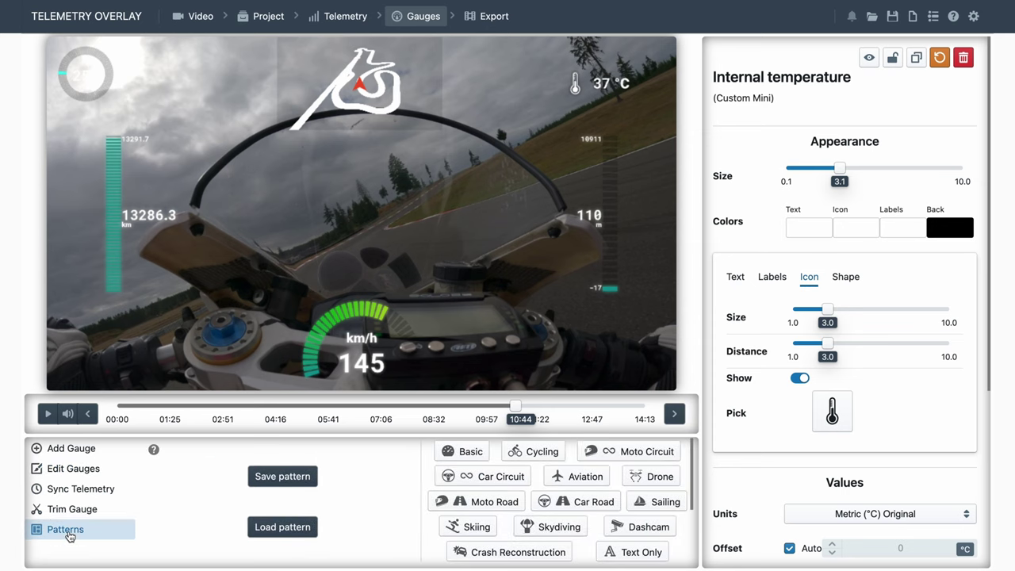
# Step: Save the gauge layout as pattern 'digital and temperature.toptrn' in the Moto folder
pyautogui.click(280, 476)
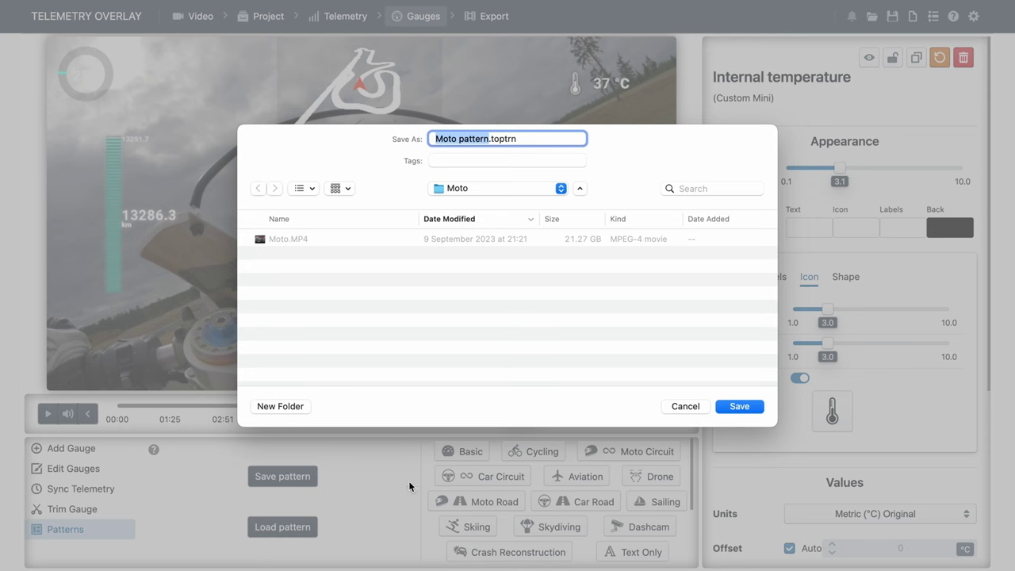
pyautogui.write('digital')
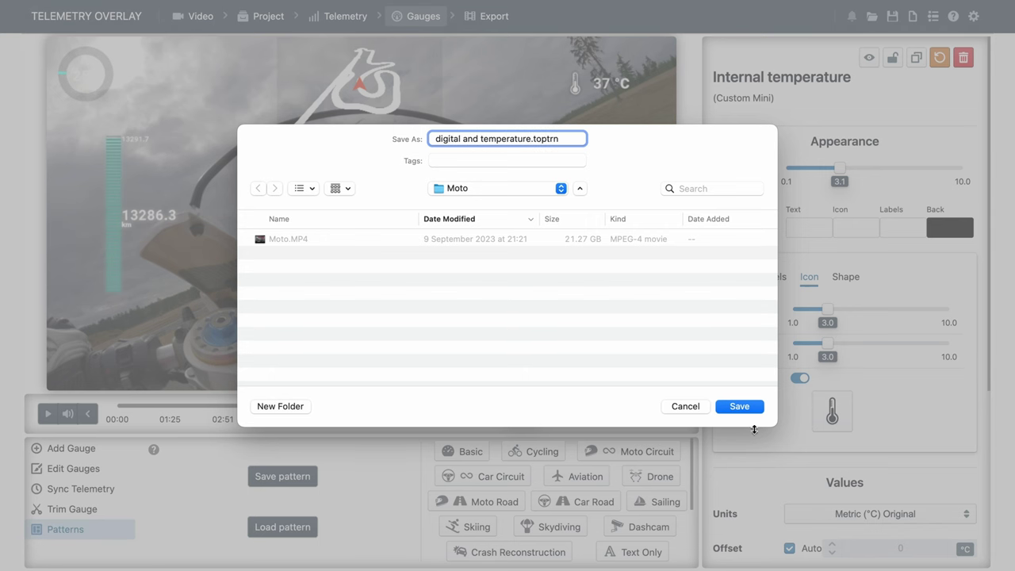
pyautogui.click(739, 406)
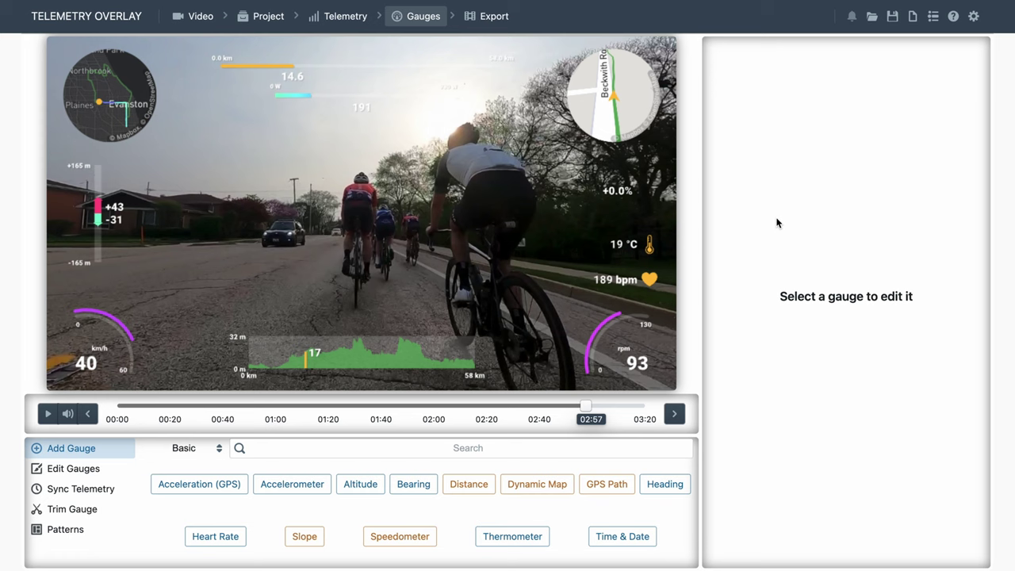
# Step: Load 'digital and temperature.toptrn' onto the cycling clip, replacing its gauges, and play the preview
pyautogui.click(57, 538)
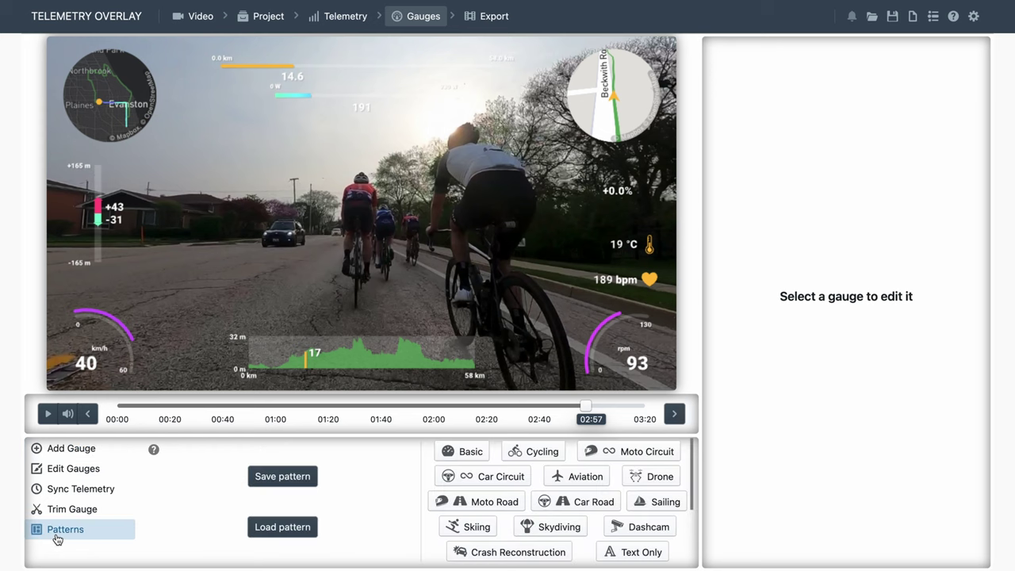
pyautogui.click(274, 532)
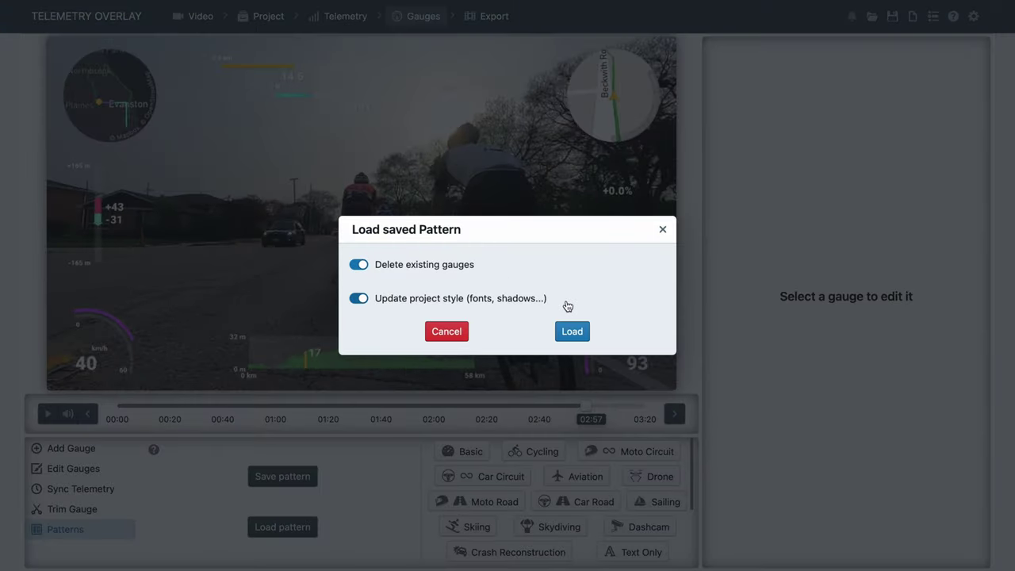
pyautogui.click(570, 333)
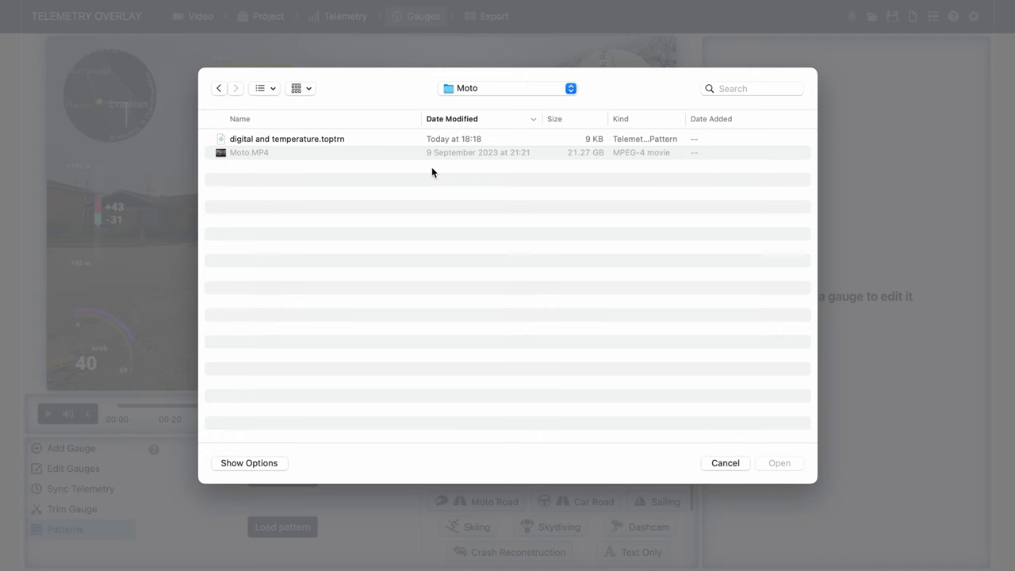
pyautogui.click(316, 140)
pyautogui.click(780, 463)
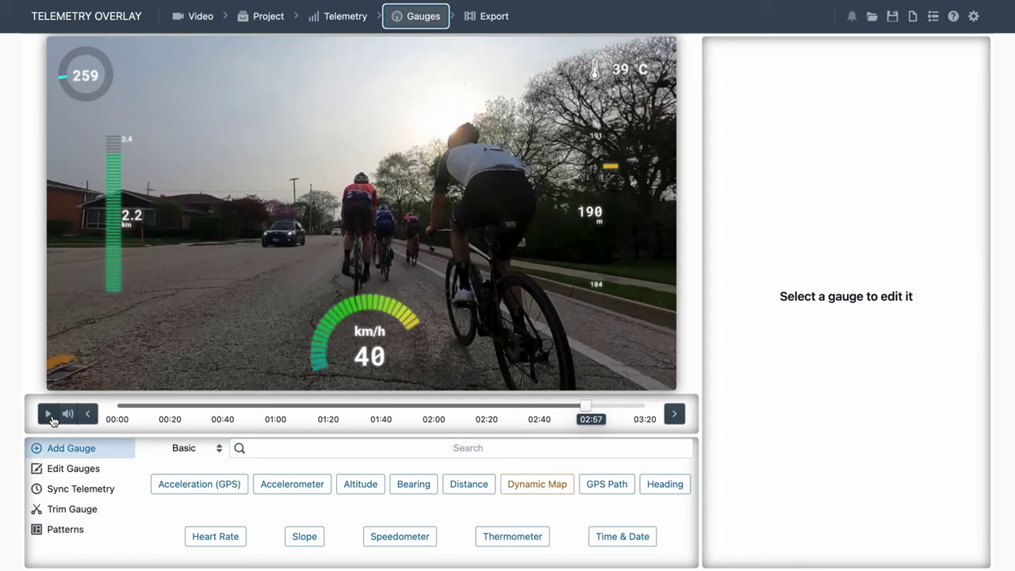
pyautogui.click(50, 415)
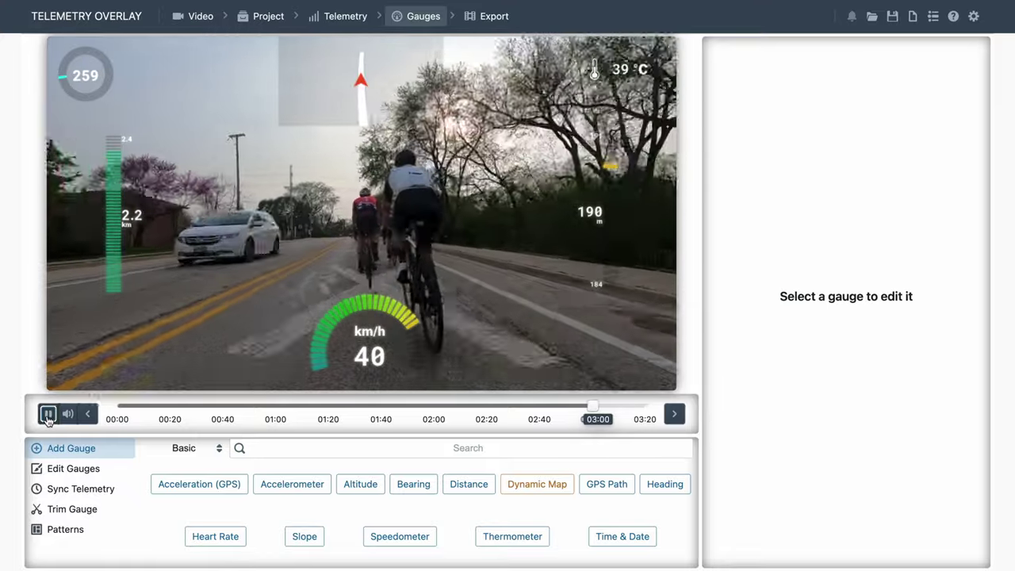
# Step: Pause the preview and choose 'digital and temperature.toptrn' as the Custom Pattern default in Settings
pyautogui.click(47, 414)
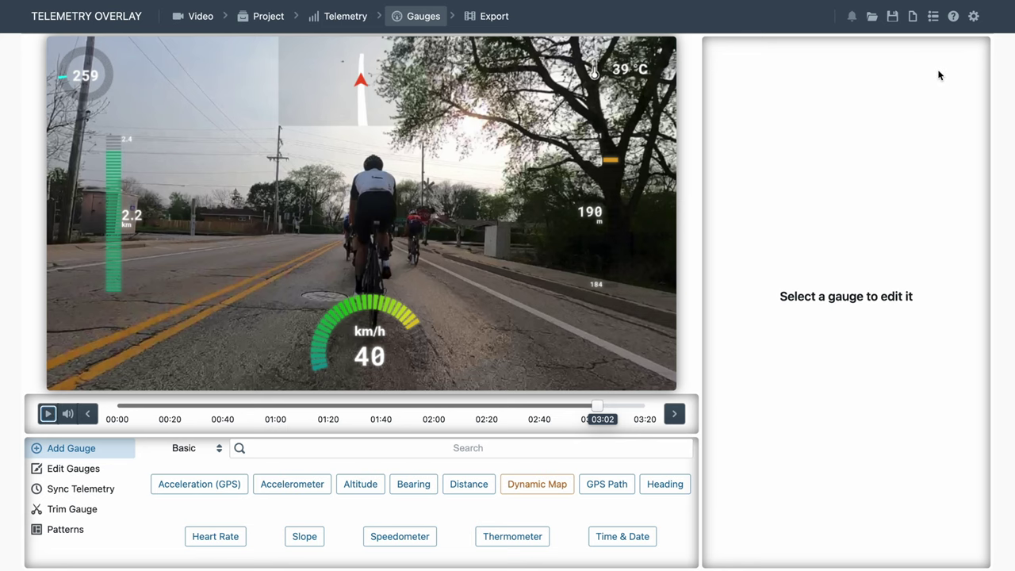
pyautogui.click(974, 16)
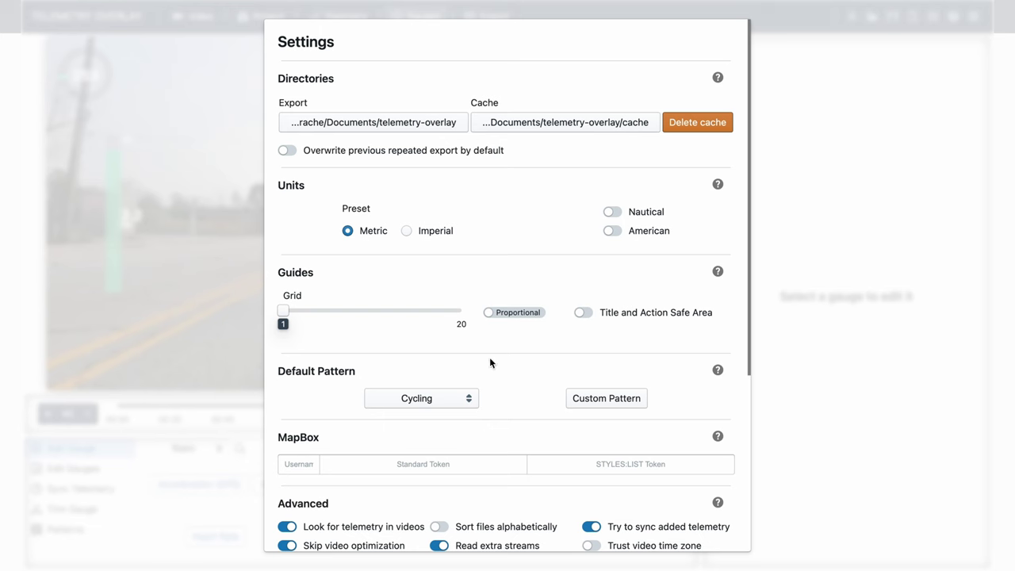
pyautogui.click(455, 399)
pyautogui.scroll(-5, 454, 401)
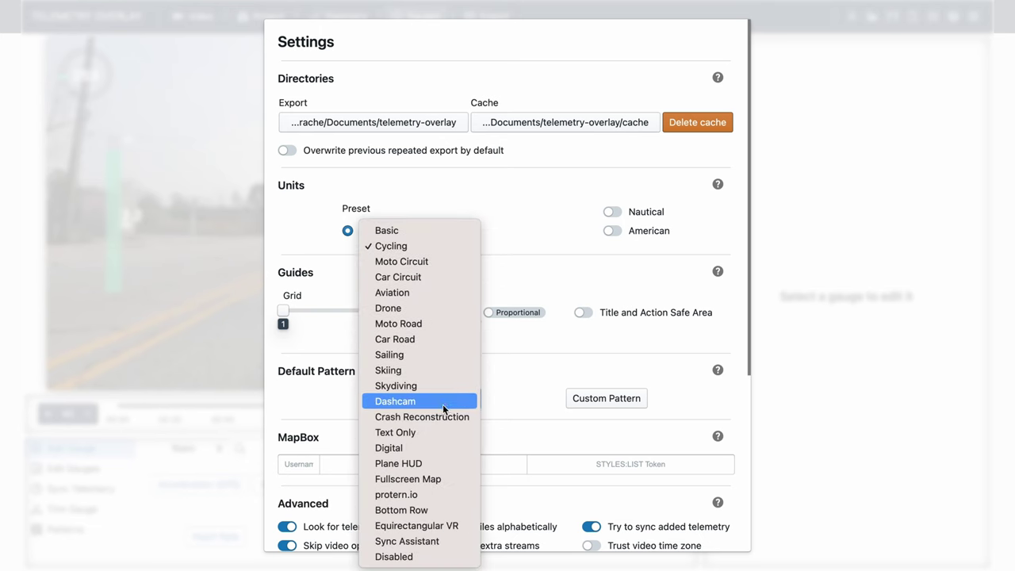
pyautogui.click(533, 382)
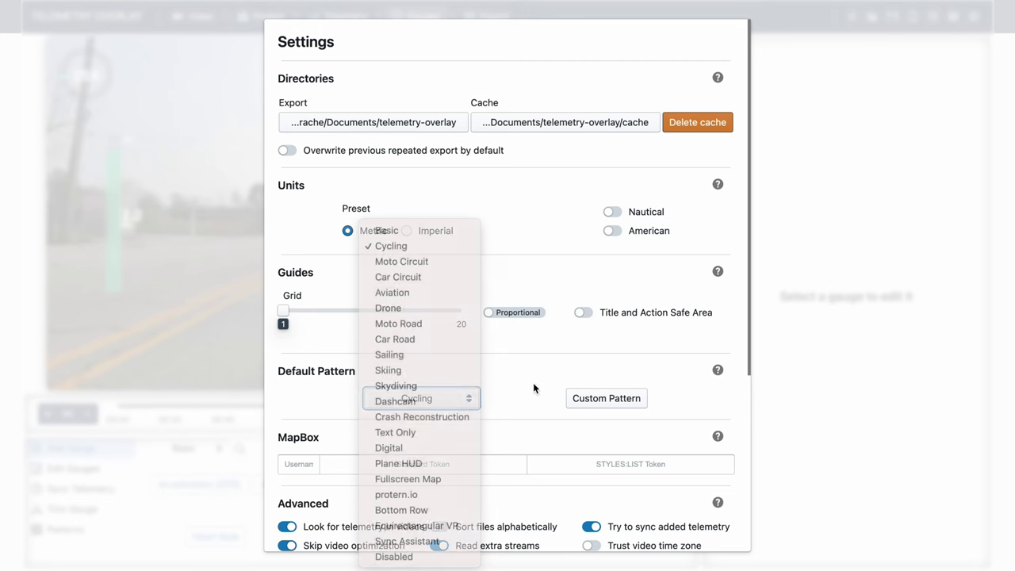
pyautogui.click(621, 402)
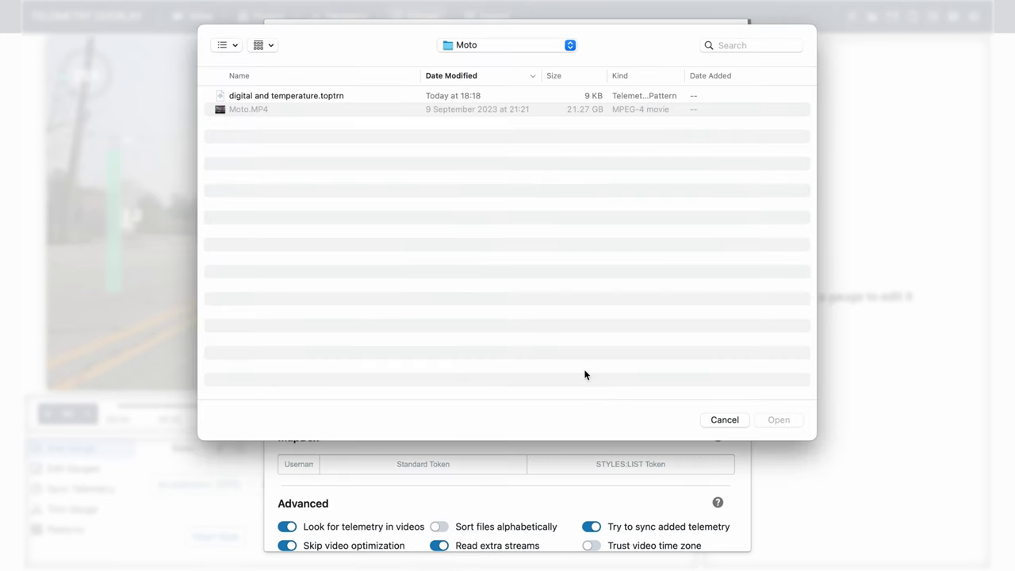
pyautogui.click(322, 96)
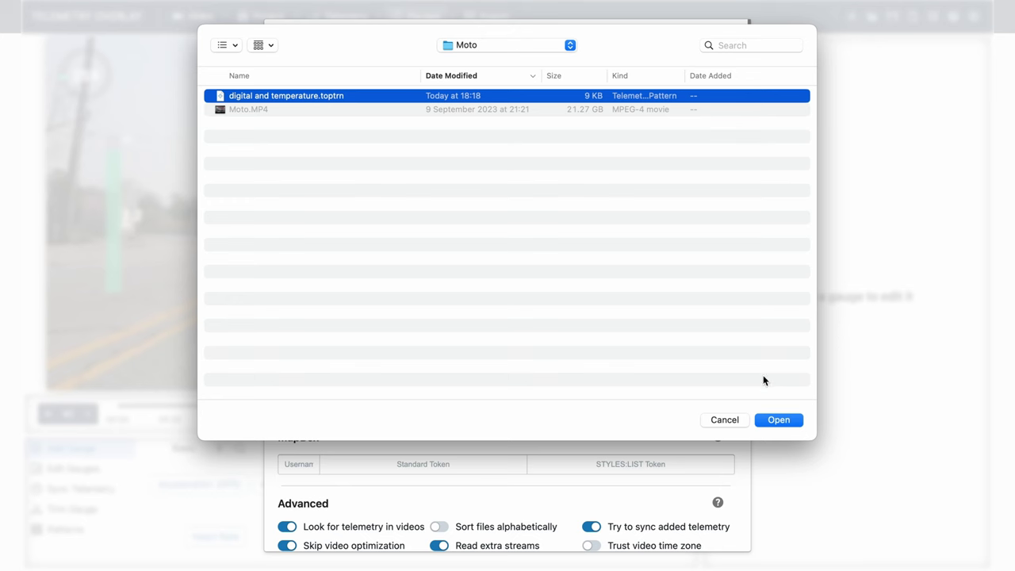
pyautogui.click(778, 420)
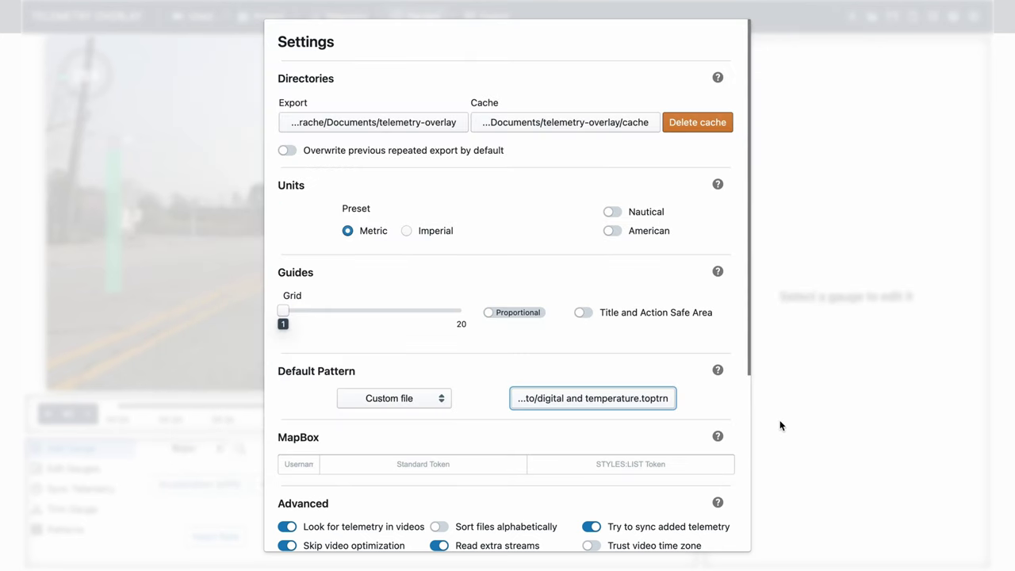
pyautogui.click(796, 405)
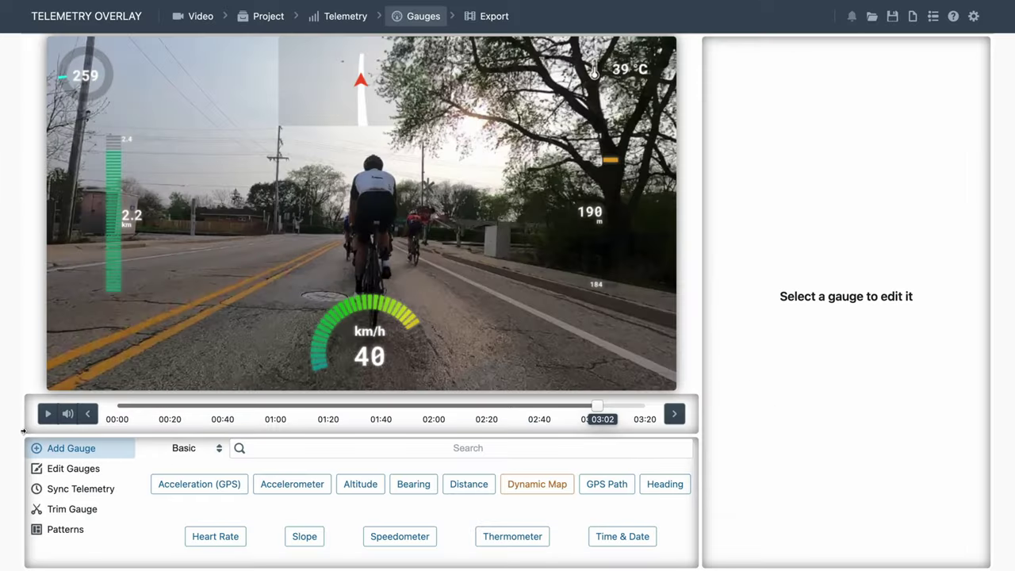
# Step: Preview the overlaid cycling clip, then return to the Gauges editor from the Telemetry page
pyautogui.click(49, 417)
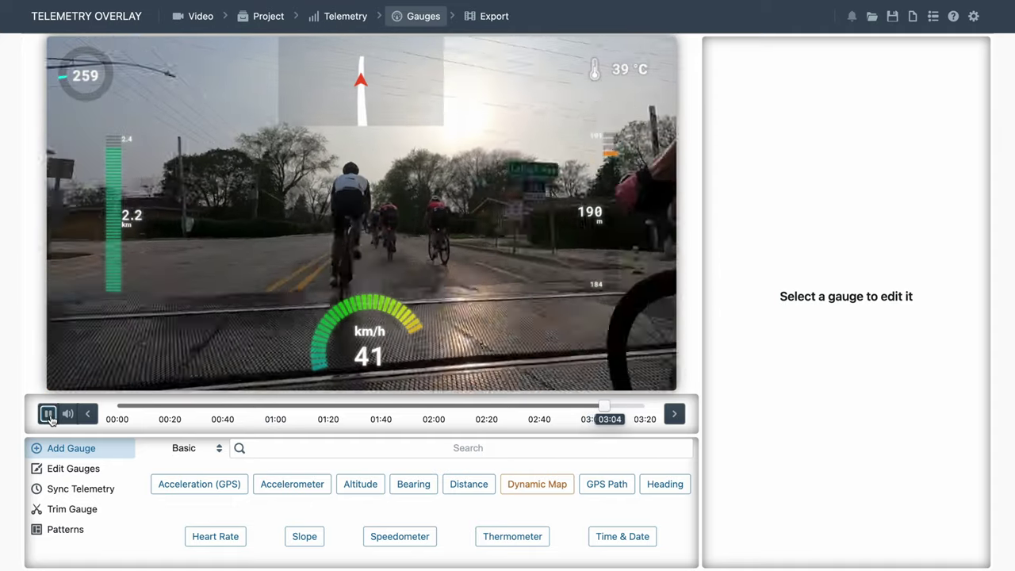
pyautogui.click(49, 417)
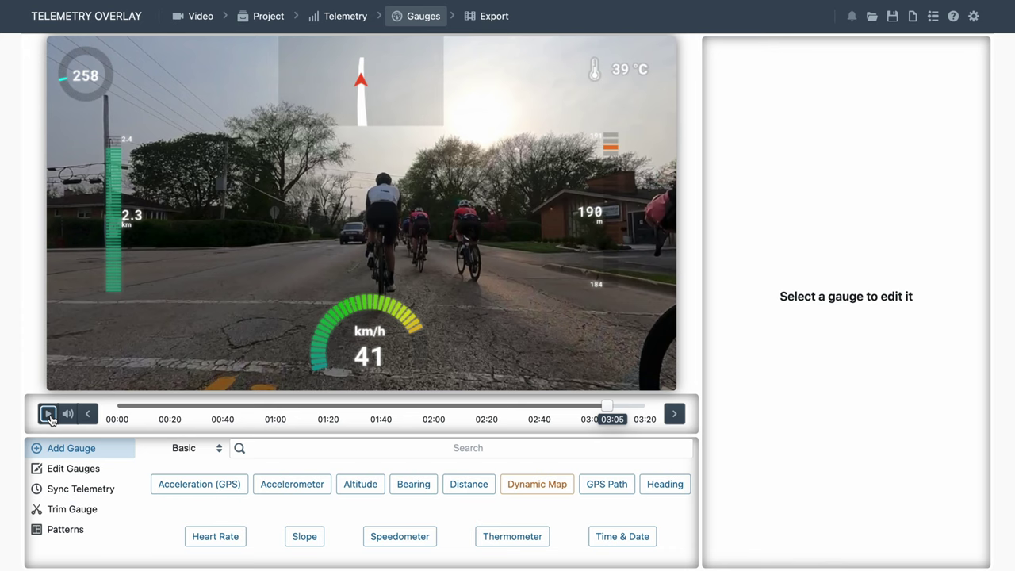
pyautogui.click(336, 16)
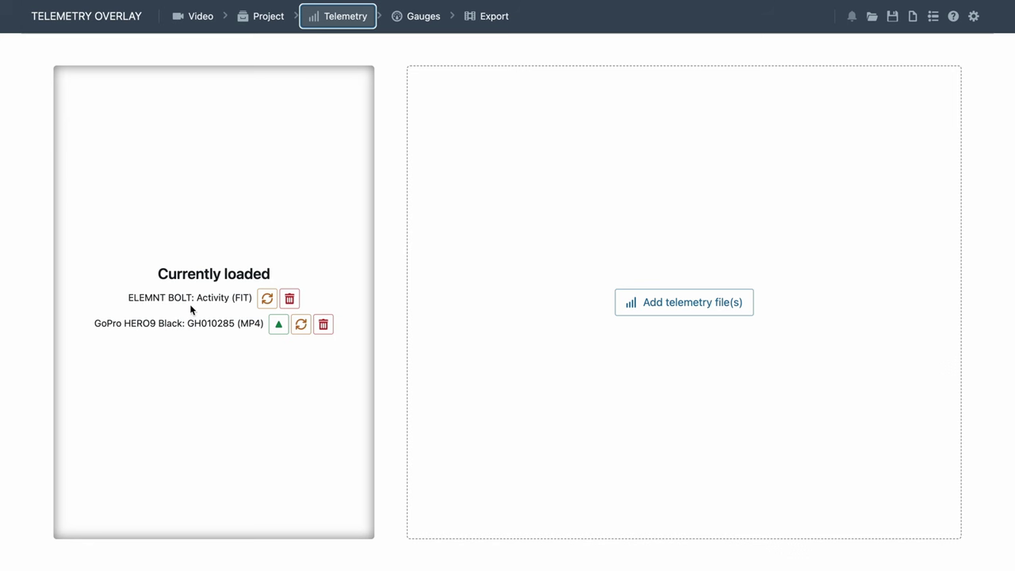
pyautogui.click(423, 24)
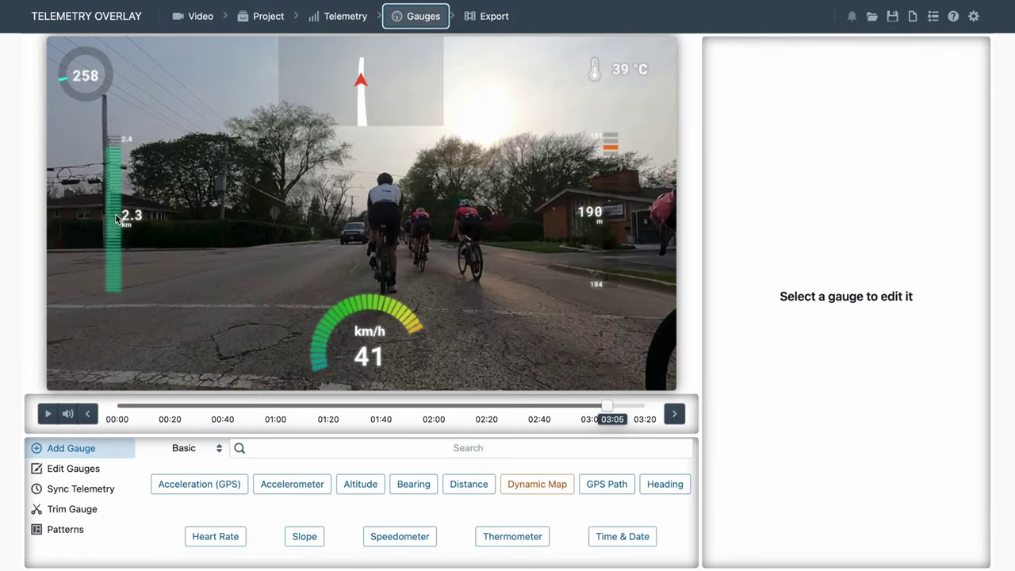
# Step: Reselect the Distance gauge, scrub through the ride to preview, and begin adding a gauge
pyautogui.click(115, 214)
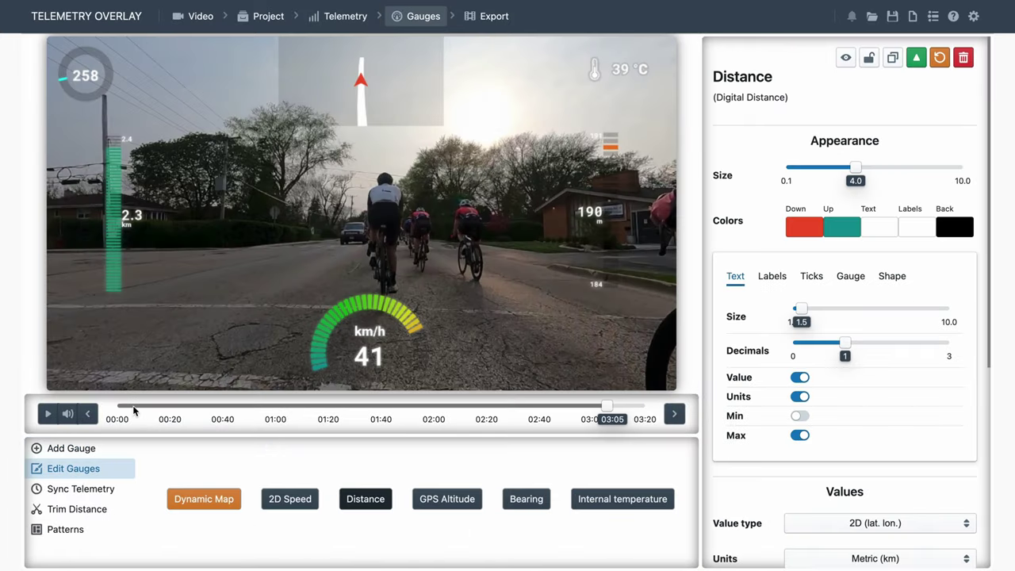
pyautogui.moveTo(134, 410); pyautogui.dragTo(419, 405)
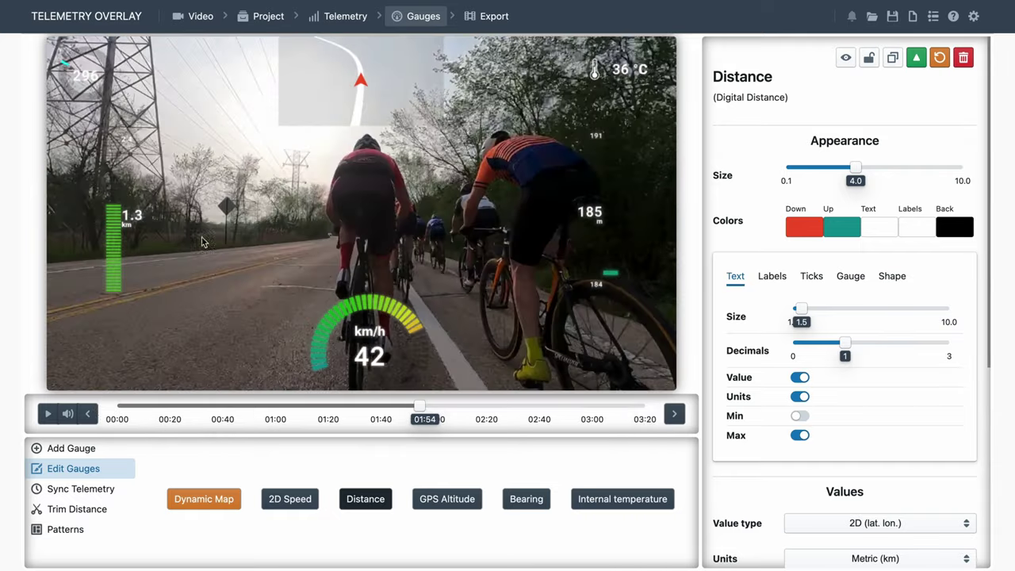
pyautogui.click(111, 213)
pyautogui.click(52, 448)
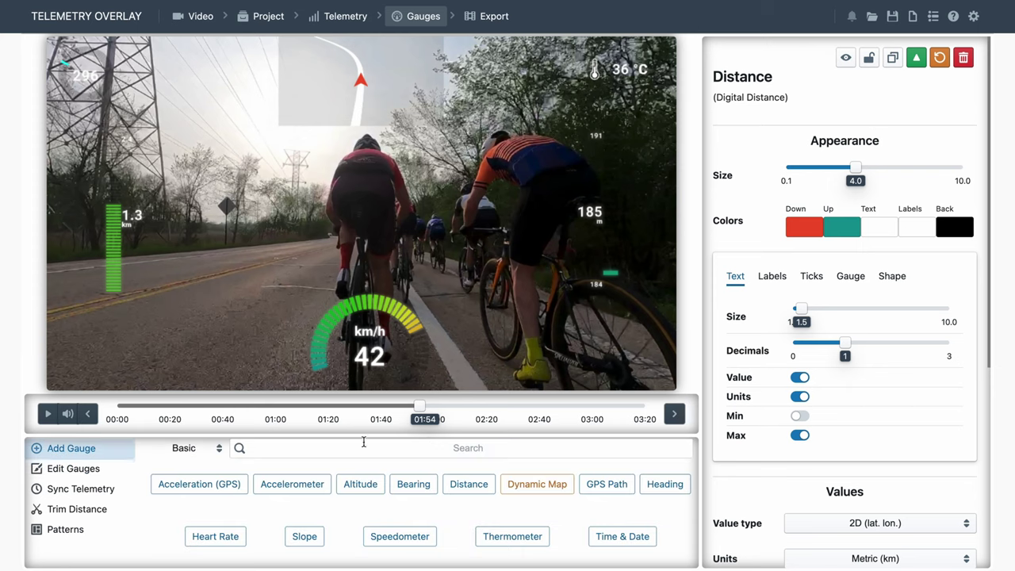
# Step: Add a GPS Path gauge from a 'gps pa' search and give it a Dark map background
pyautogui.write('gps pa')
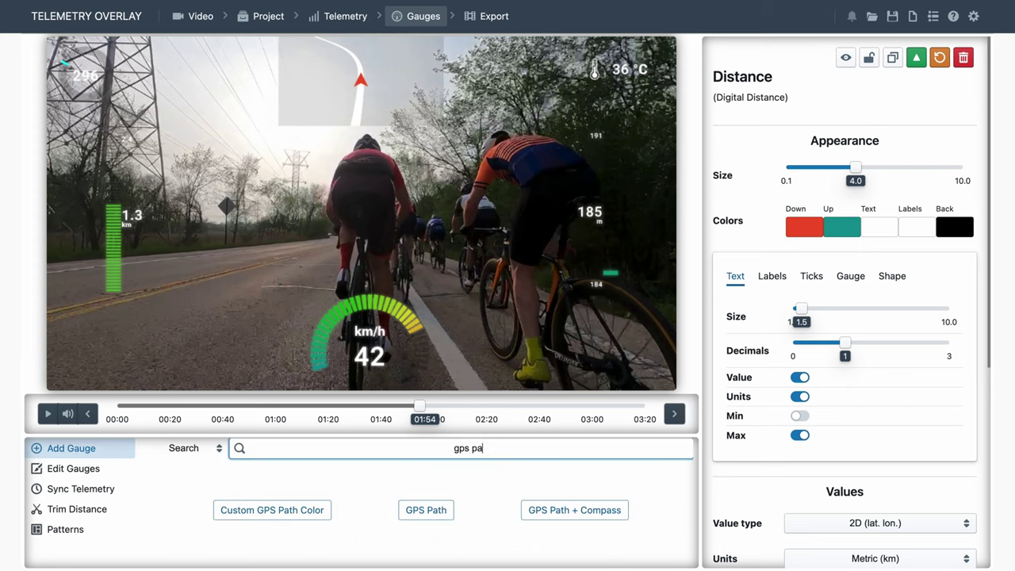
pyautogui.click(425, 513)
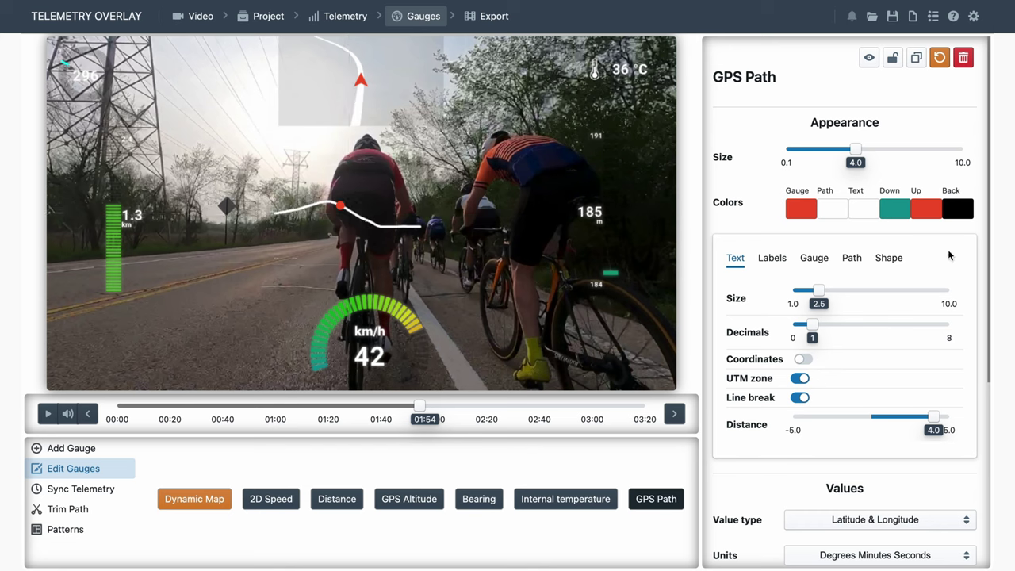
pyautogui.click(890, 258)
pyautogui.click(908, 294)
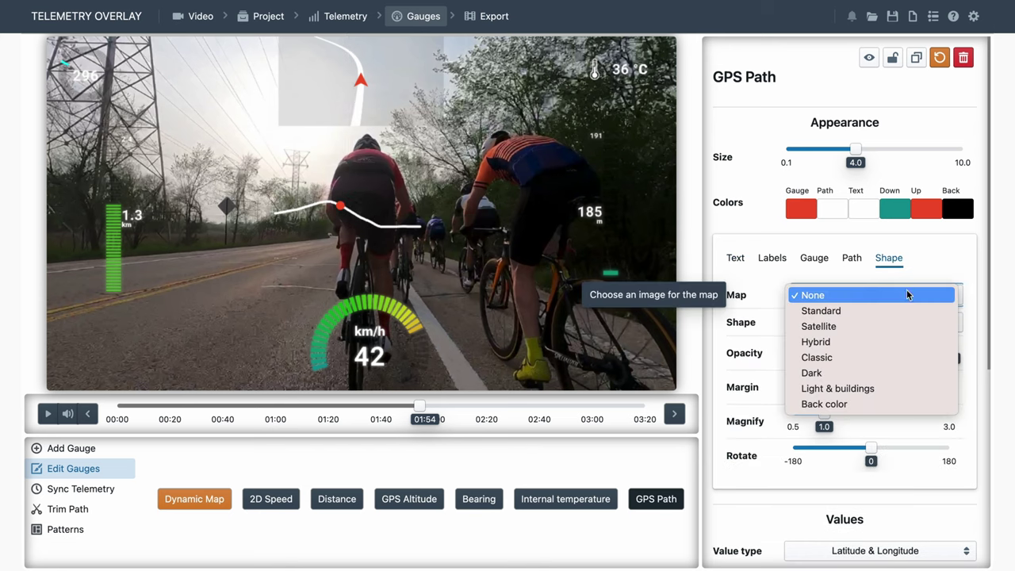
pyautogui.click(846, 372)
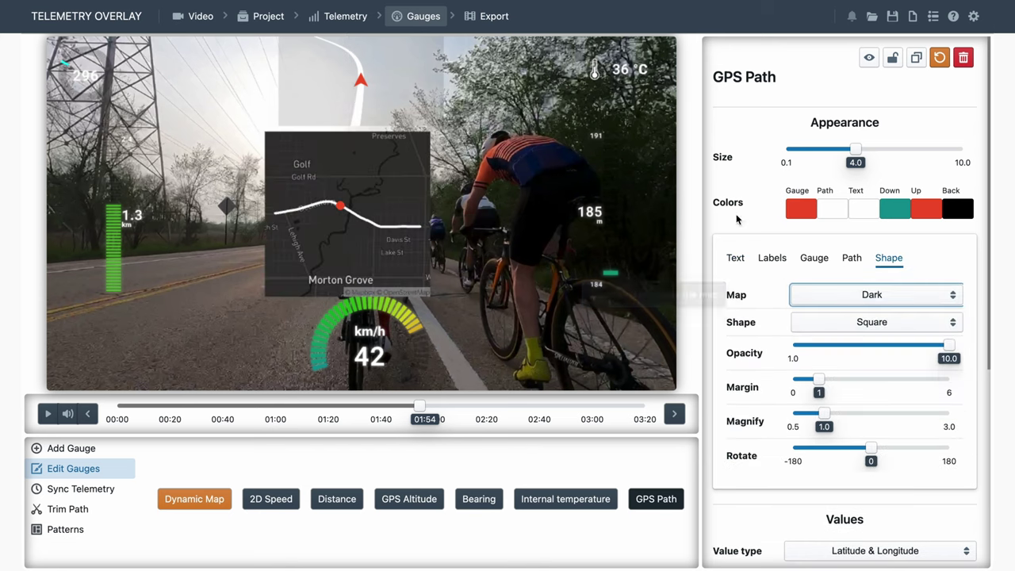
pyautogui.click(115, 216)
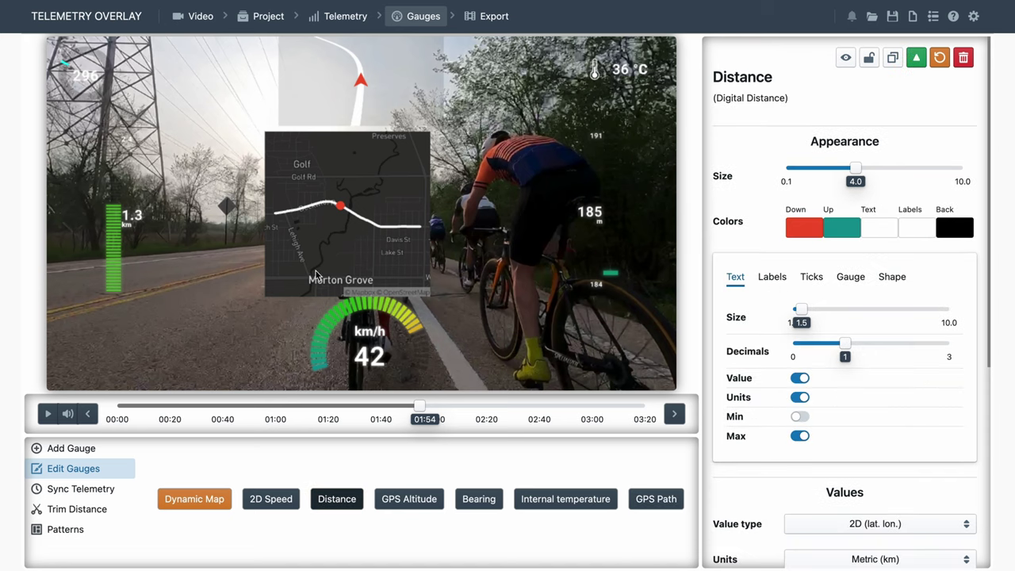
# Step: Turn on Expand visible data for both the Distance and GPS Path gauges, then scrub to check
pyautogui.scroll(-4, 711, 401)
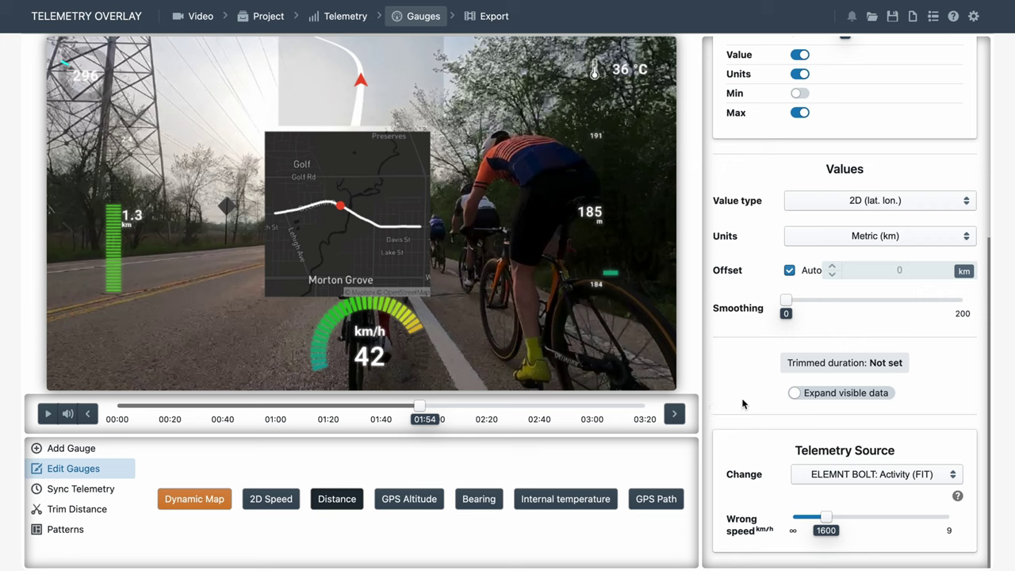
pyautogui.click(835, 395)
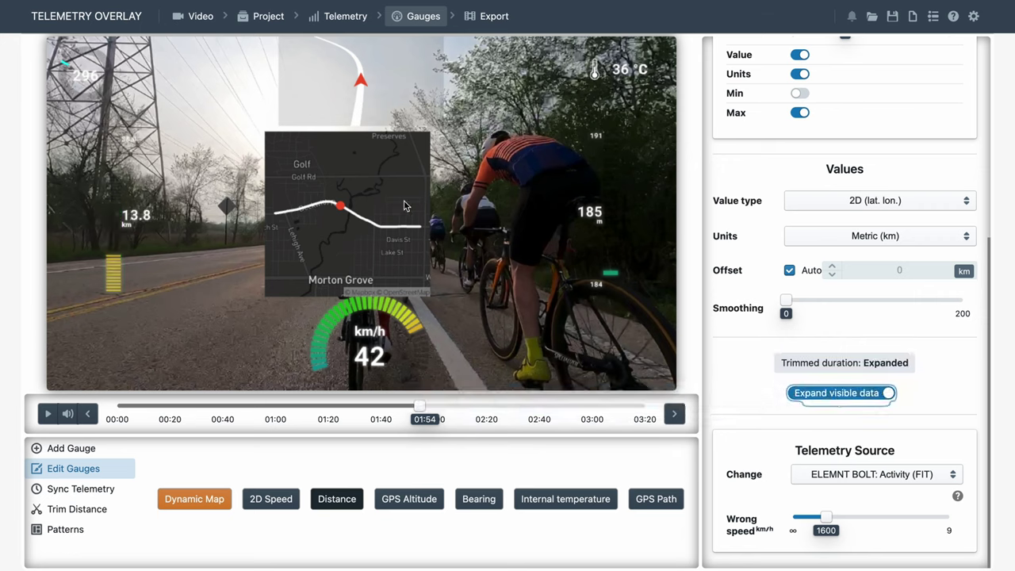
pyautogui.click(372, 209)
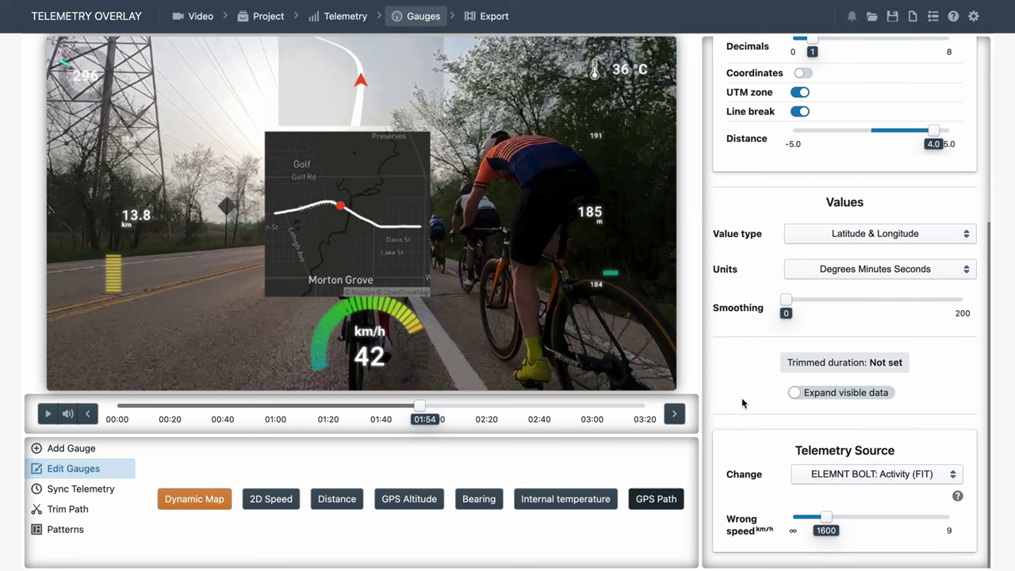
pyautogui.click(844, 395)
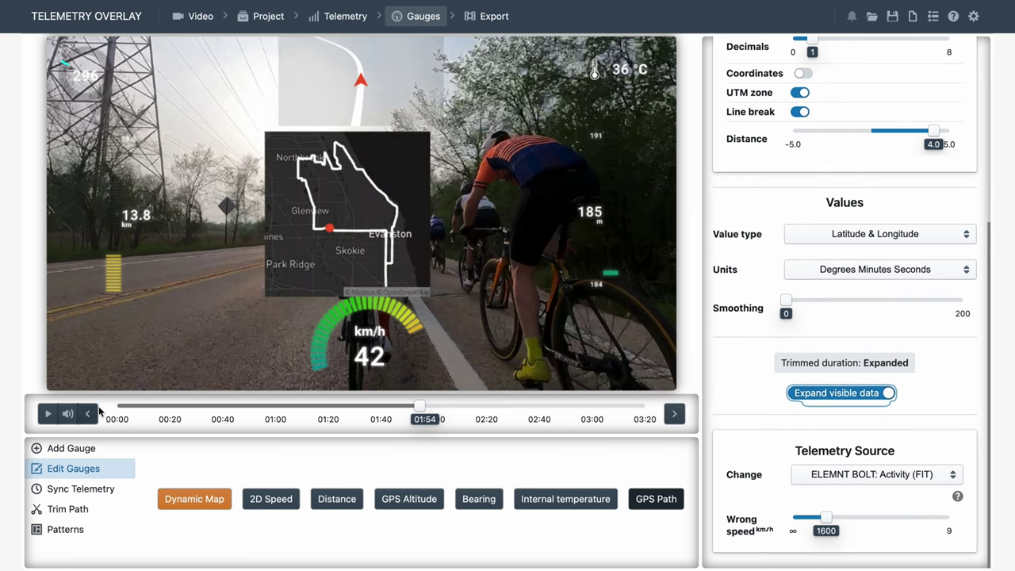
pyautogui.moveTo(123, 407); pyautogui.dragTo(649, 398)
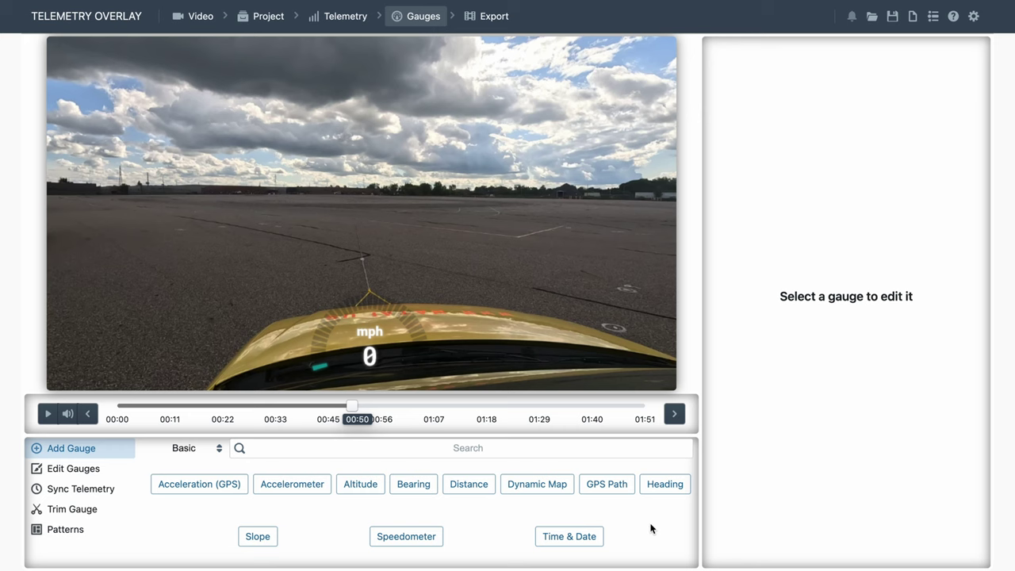
# Step: Add a centre-aligned Time & Date gauge with its clock icon hidden, enlarged to about 6.9
pyautogui.click(505, 449)
pyautogui.write('time &')
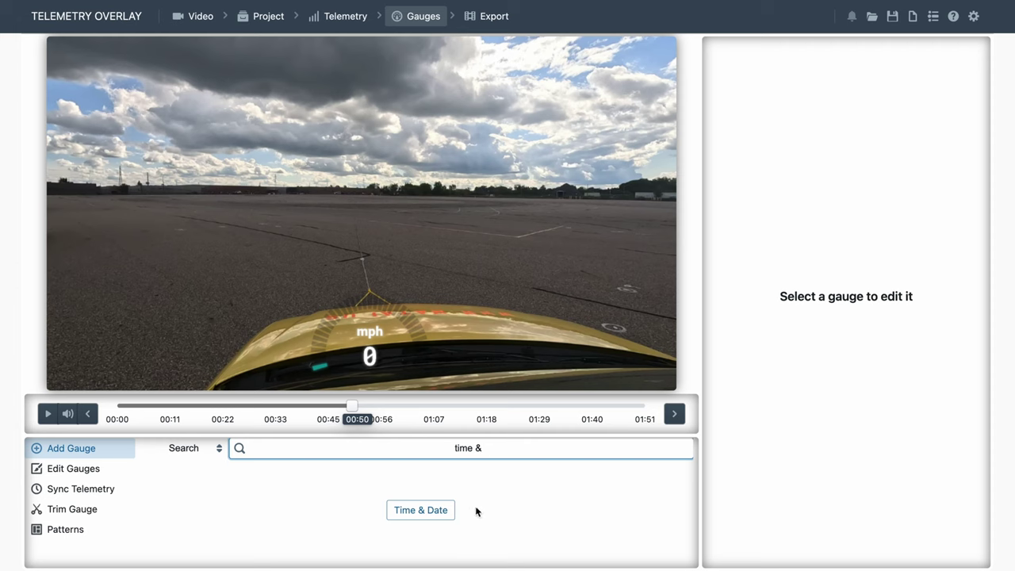
pyautogui.click(444, 511)
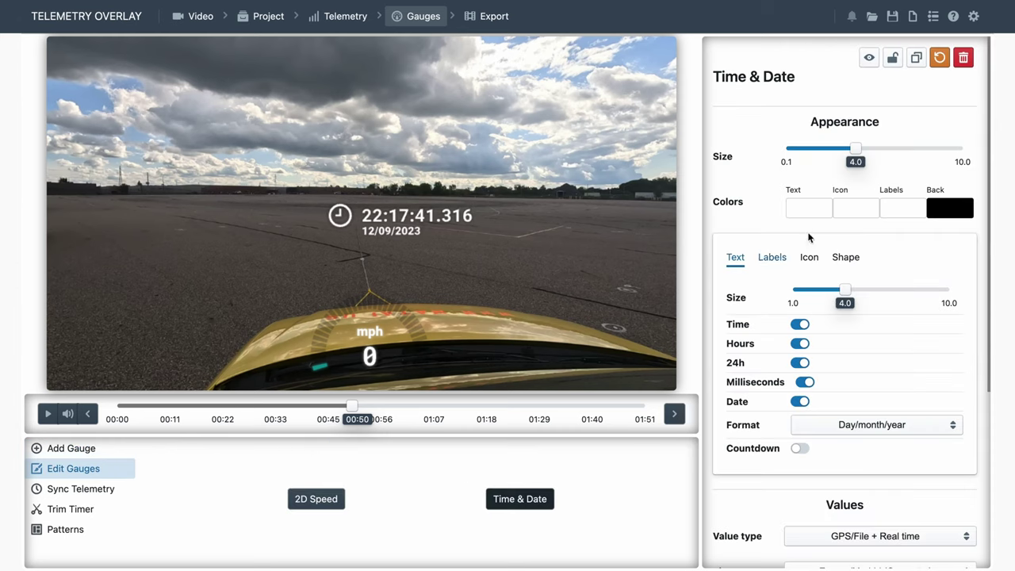
pyautogui.click(846, 258)
pyautogui.click(857, 295)
pyautogui.click(838, 309)
pyautogui.click(809, 257)
pyautogui.click(800, 359)
pyautogui.moveTo(855, 163); pyautogui.dragTo(906, 159)
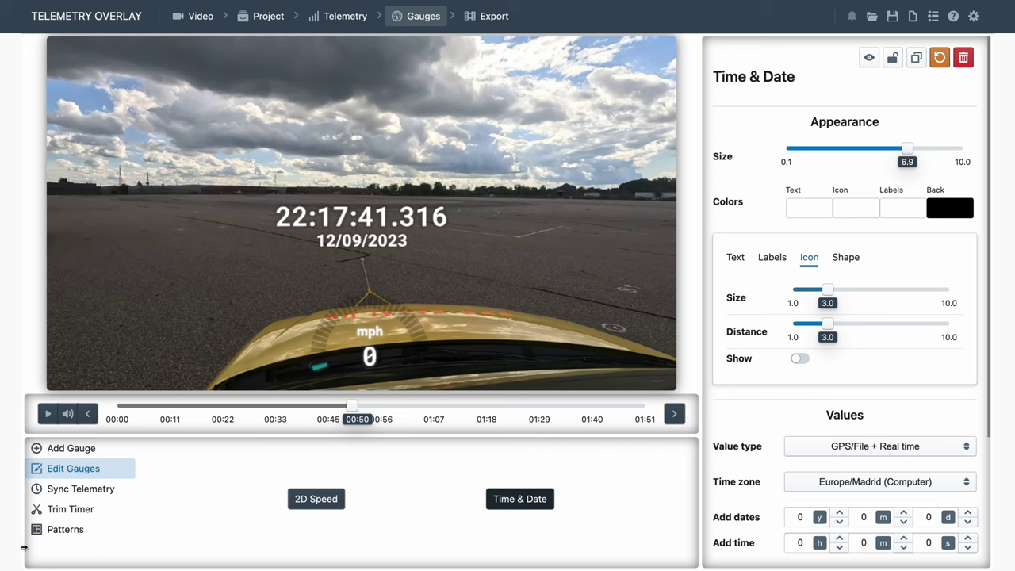
# Step: Trim the timer to start at 00:51, where the car starts moving, and end at 01:04
pyautogui.click(67, 512)
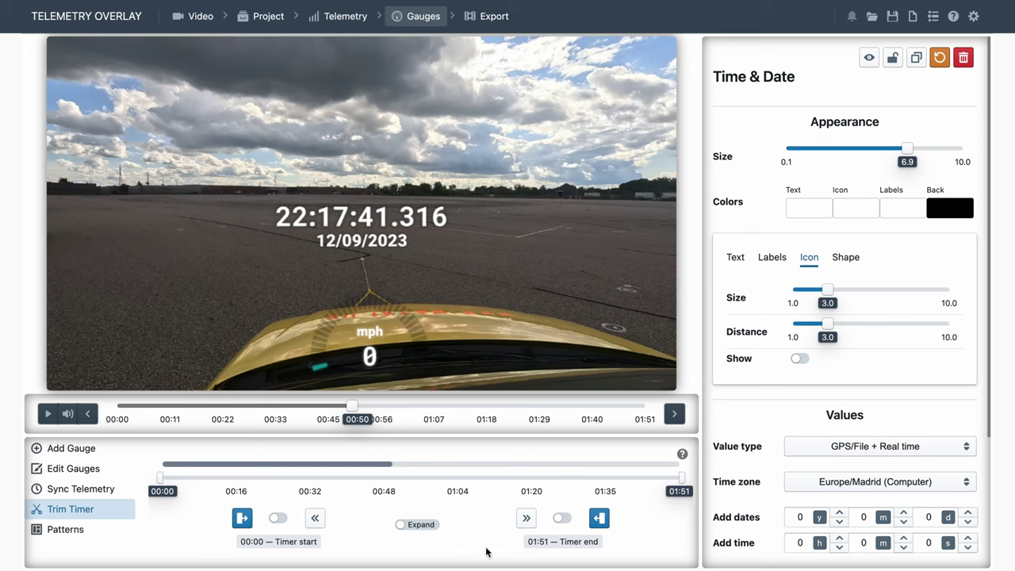
pyautogui.click(47, 413)
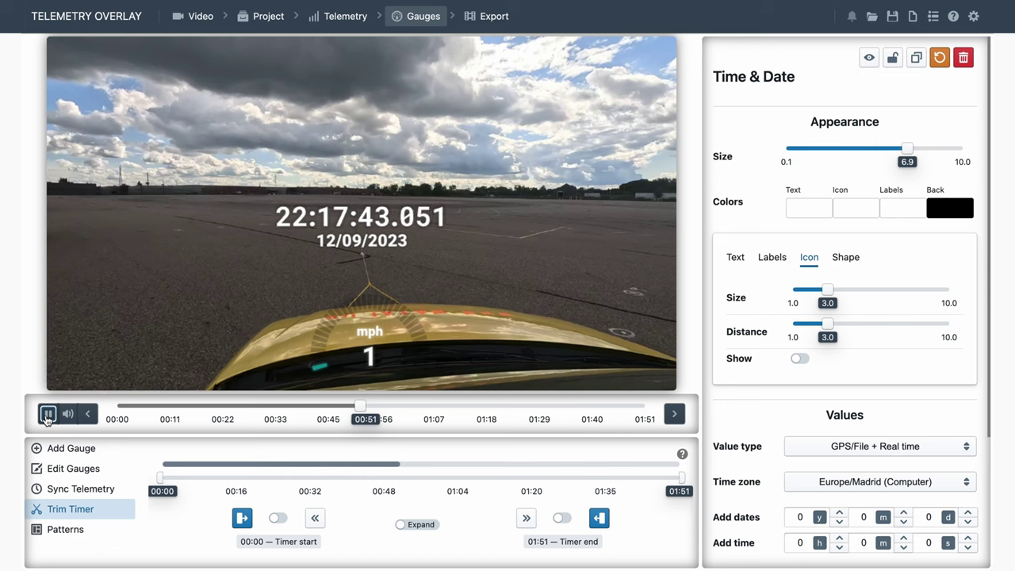
pyautogui.click(47, 413)
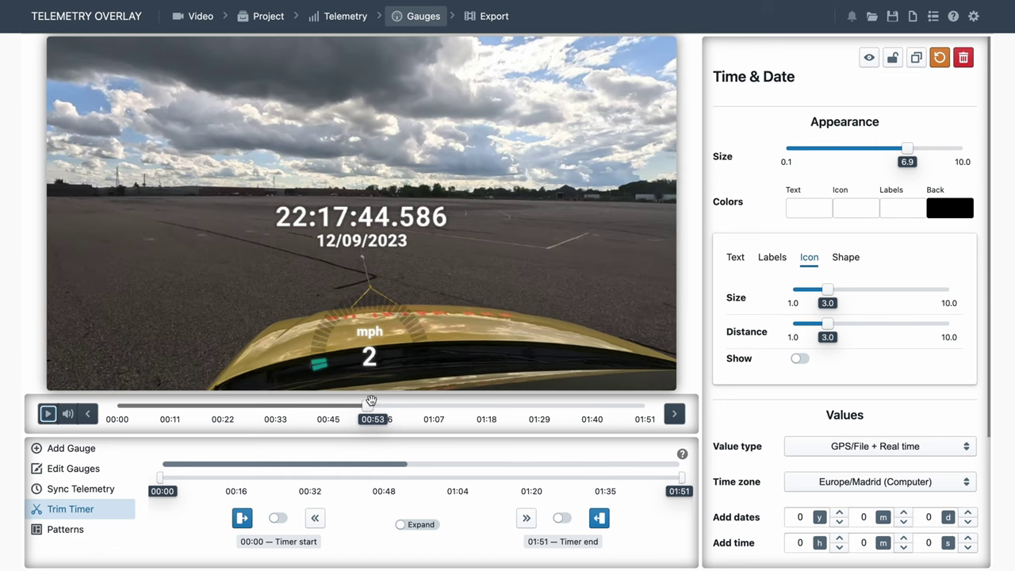
pyautogui.moveTo(372, 402); pyautogui.dragTo(418, 407)
pyautogui.click(45, 420)
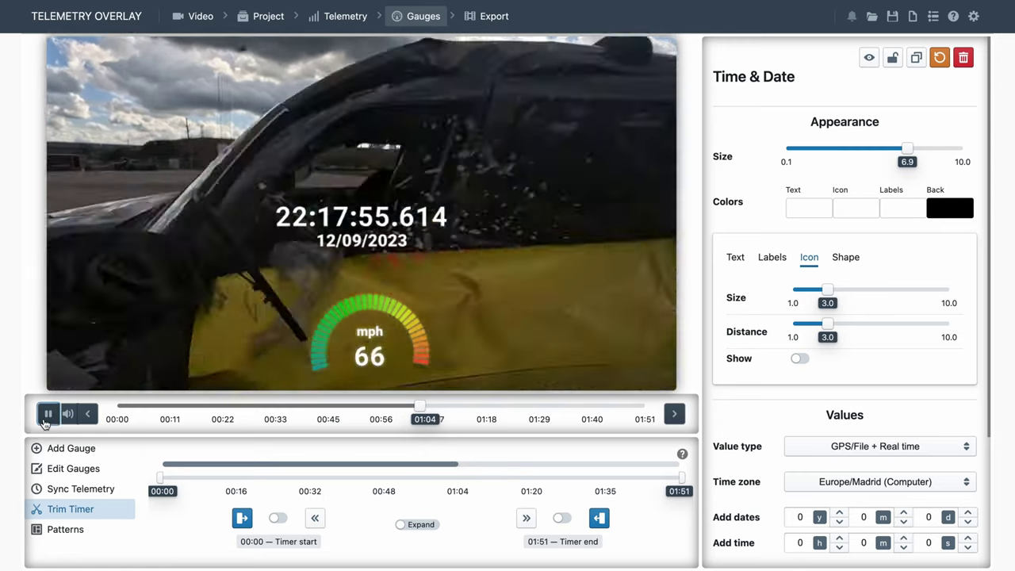
pyautogui.click(45, 420)
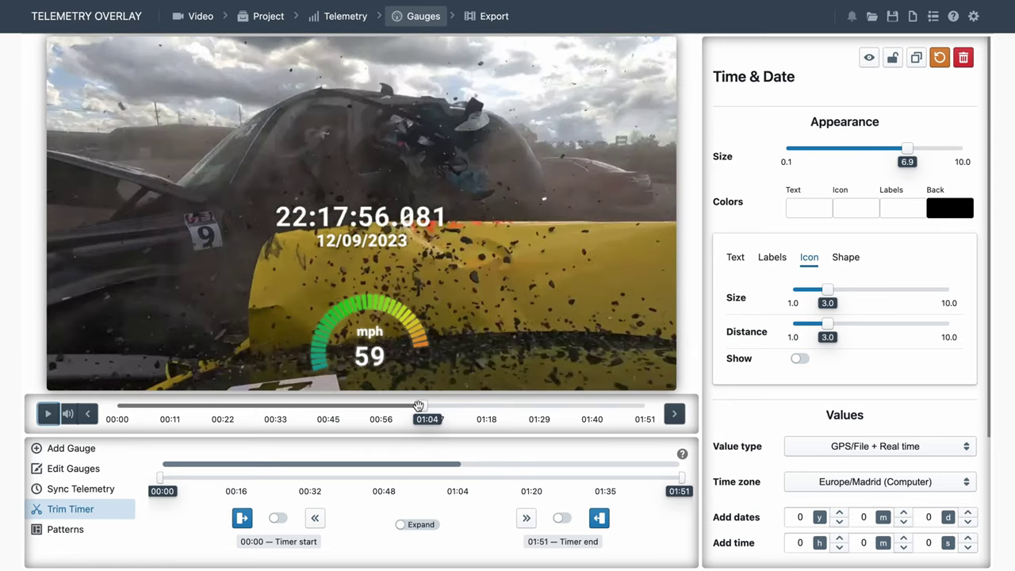
pyautogui.moveTo(419, 406); pyautogui.dragTo(358, 407)
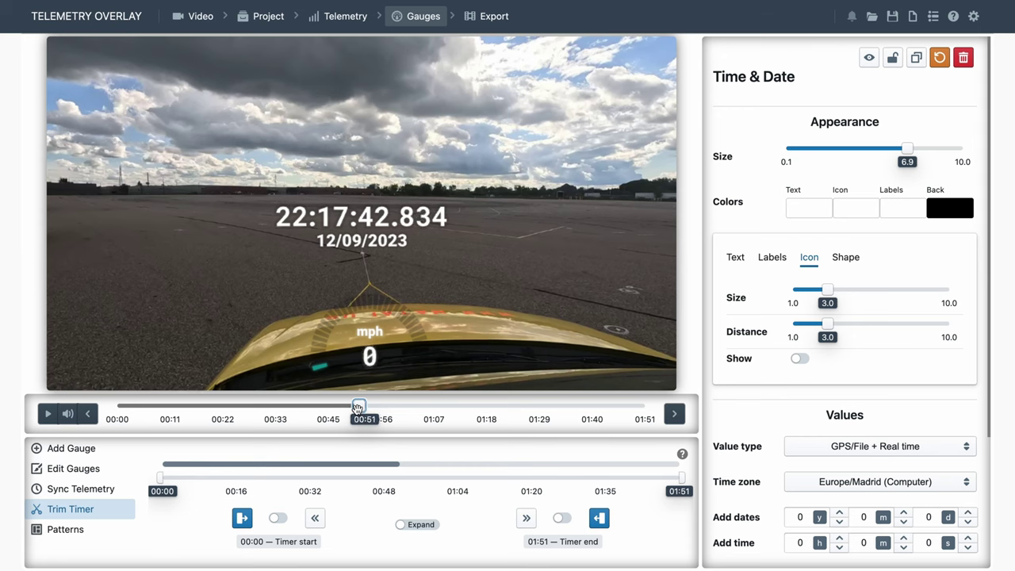
pyautogui.click(243, 519)
pyautogui.moveTo(359, 407); pyautogui.dragTo(419, 409)
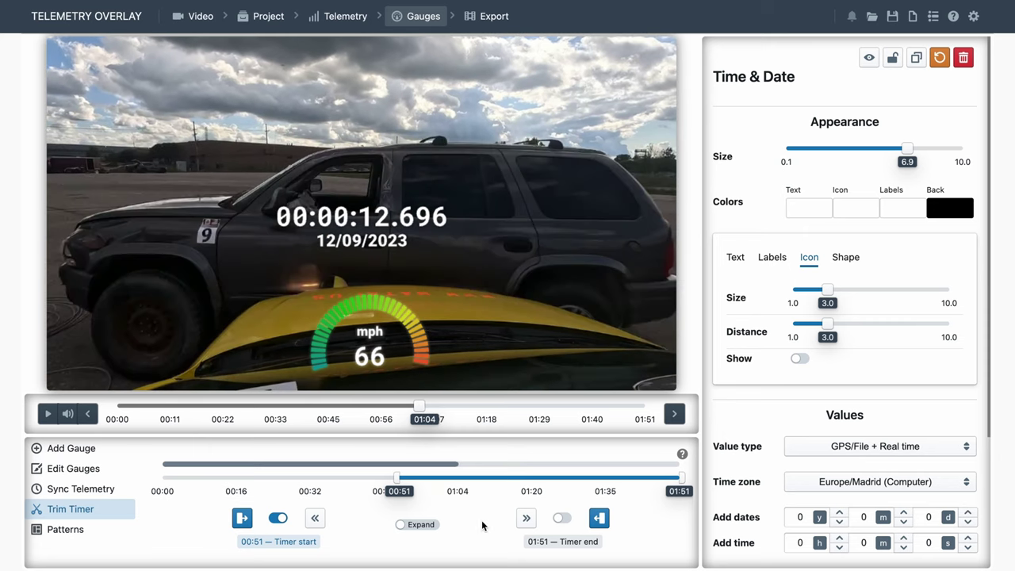
pyautogui.click(600, 519)
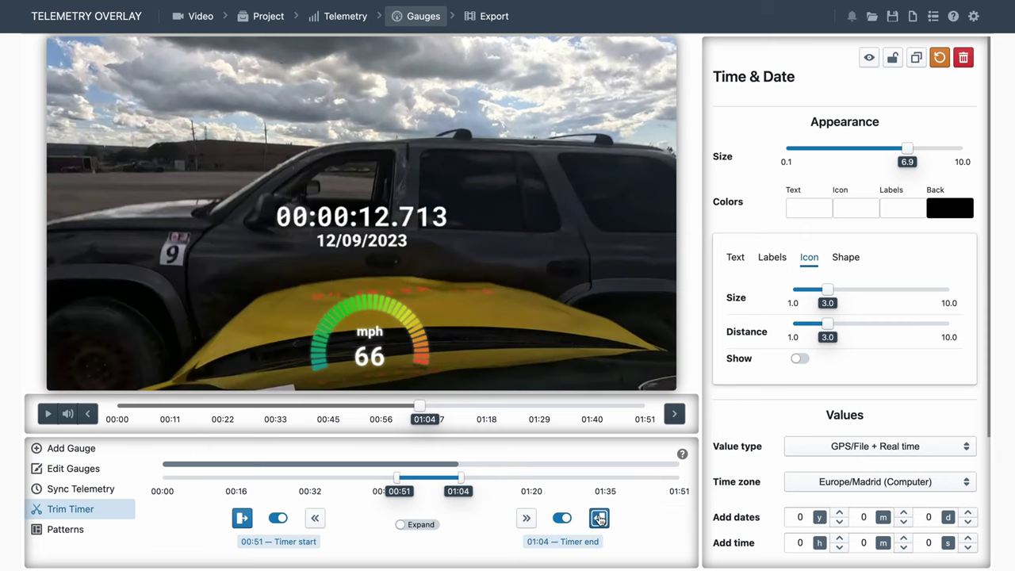
# Step: Remove the date and hours from the timer readout and preview it across the timed run
pyautogui.click(735, 259)
pyautogui.click(801, 403)
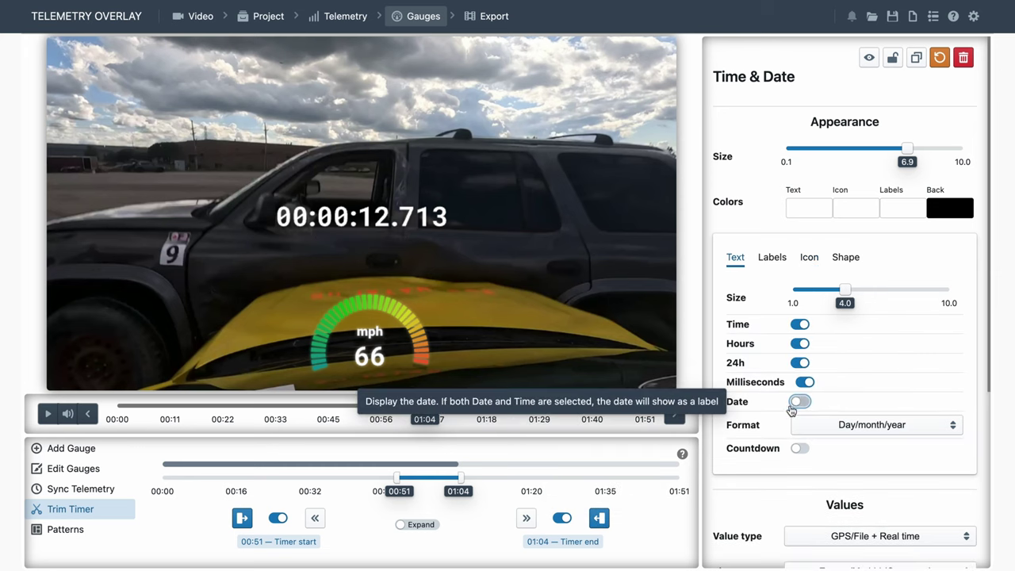
pyautogui.click(801, 344)
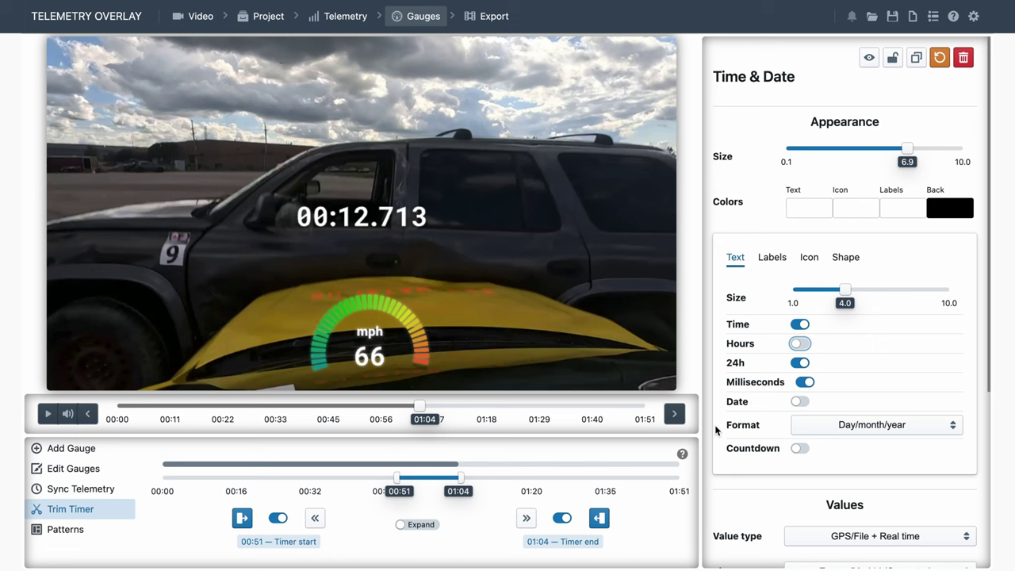
pyautogui.moveTo(418, 407); pyautogui.dragTo(354, 407)
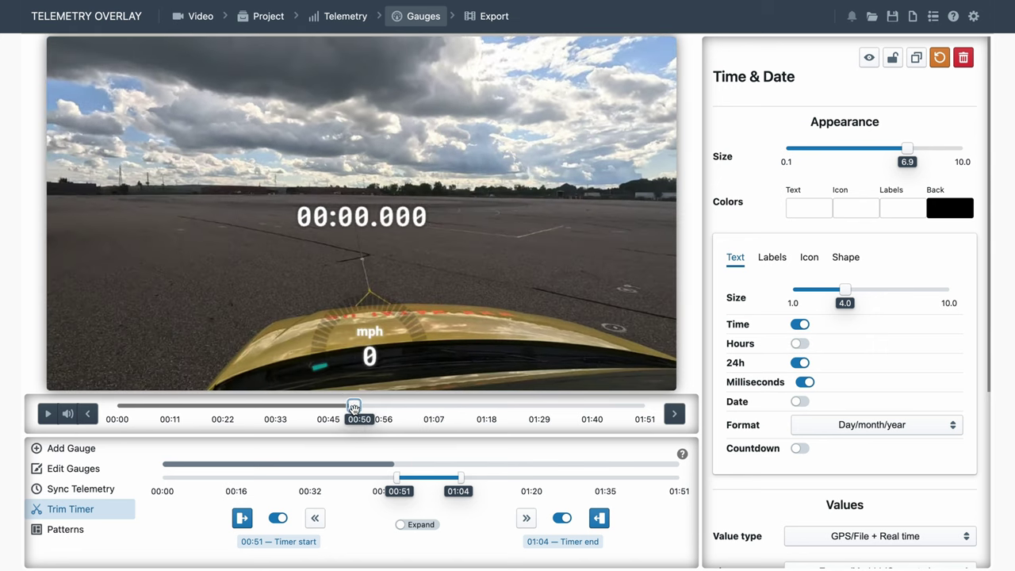
pyautogui.click(47, 414)
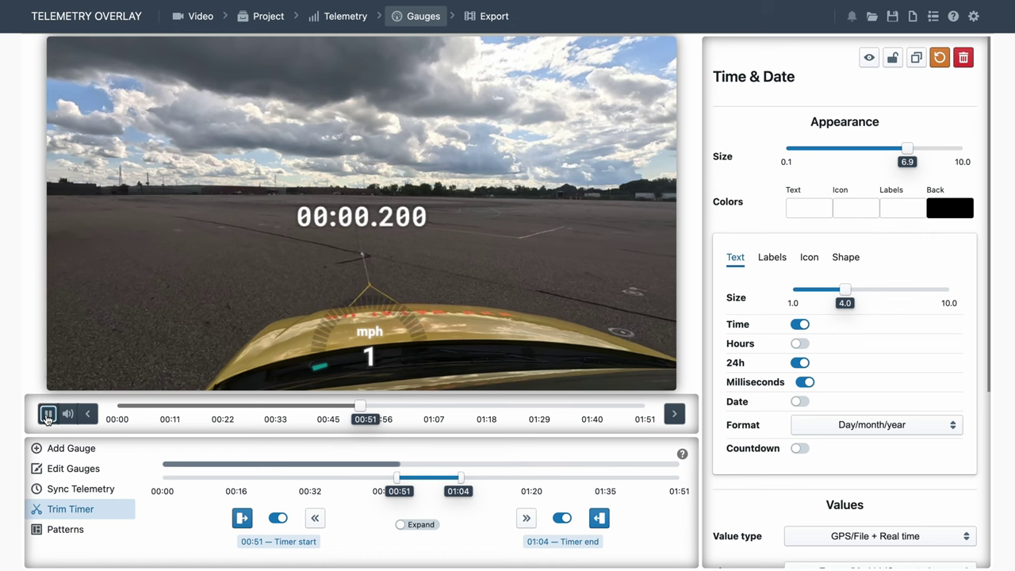
pyautogui.click(47, 414)
pyautogui.click(429, 406)
pyautogui.moveTo(430, 407); pyautogui.dragTo(417, 407)
pyautogui.click(45, 414)
pyautogui.click(45, 414)
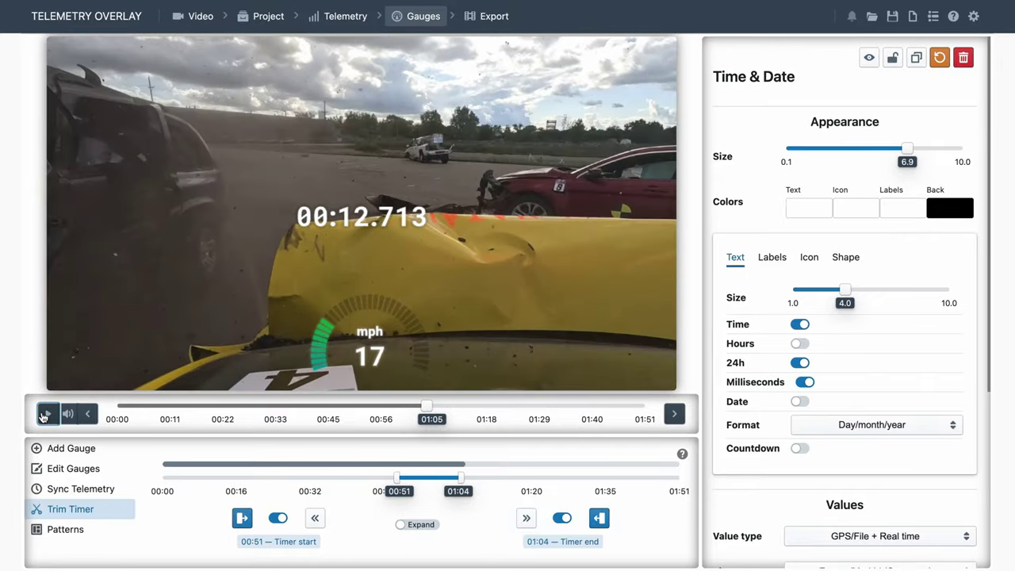
# Step: Pull the timer end earlier to 01:03 and turn off the timer start point
pyautogui.moveTo(398, 479); pyautogui.dragTo(398, 477)
pyautogui.click(460, 476)
pyautogui.moveTo(461, 477); pyautogui.dragTo(458, 477)
pyautogui.click(279, 519)
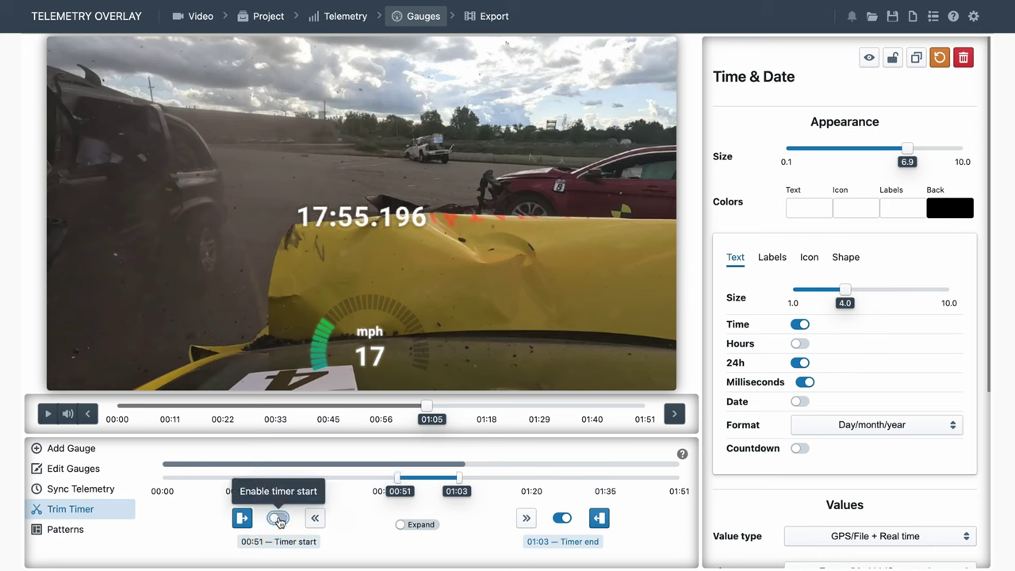
# Step: Re-enable the 00:51 timer start with Countdown on and date hidden, then play from before it
pyautogui.click(801, 401)
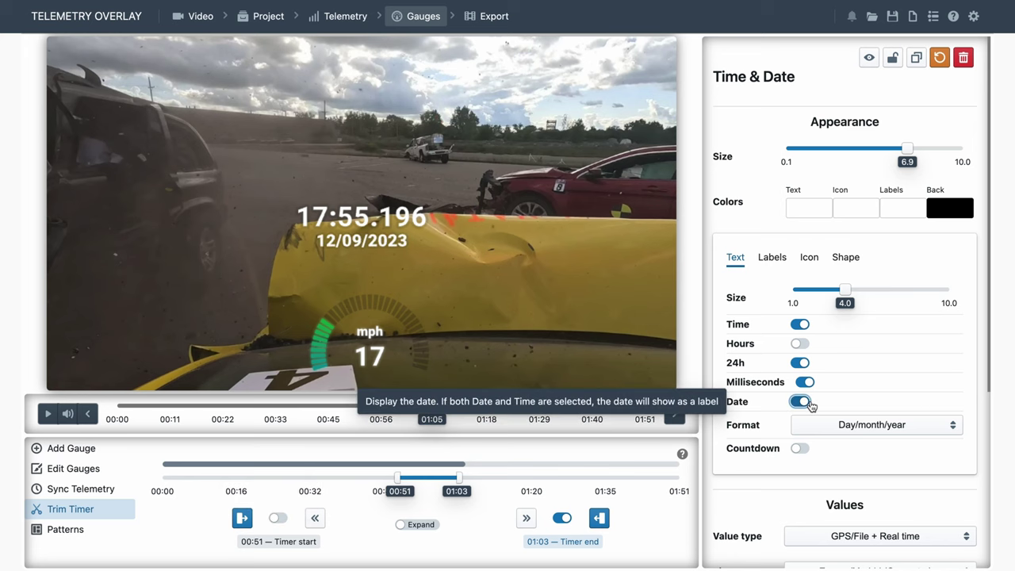
pyautogui.click(809, 405)
pyautogui.click(279, 519)
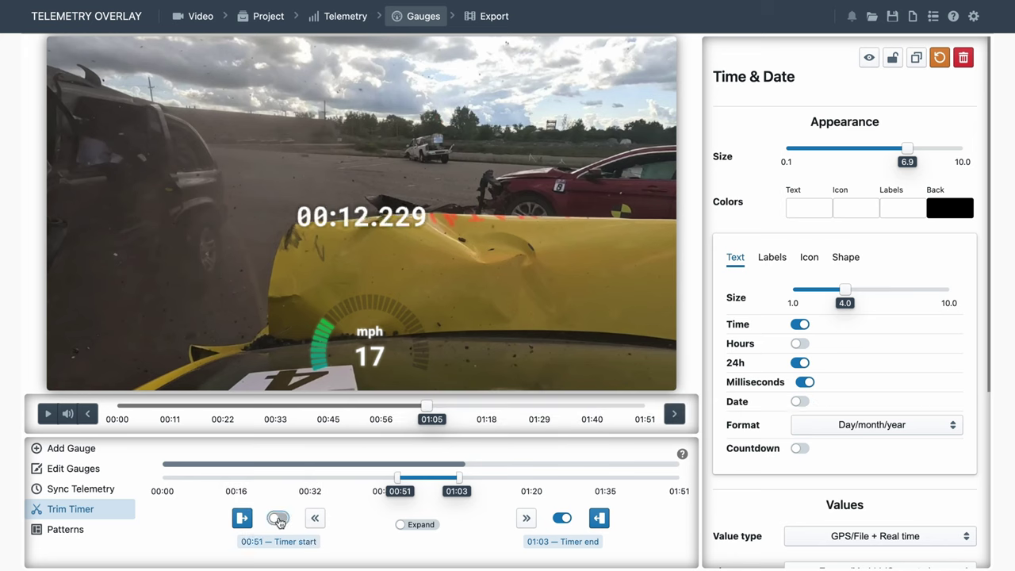
pyautogui.click(799, 449)
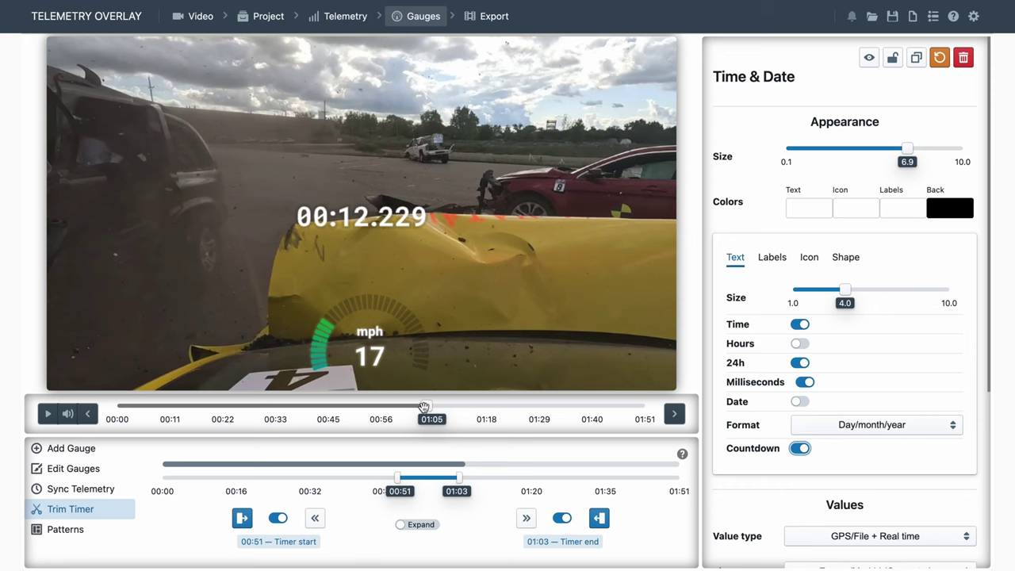
pyautogui.moveTo(425, 406); pyautogui.dragTo(347, 406)
pyautogui.click(48, 414)
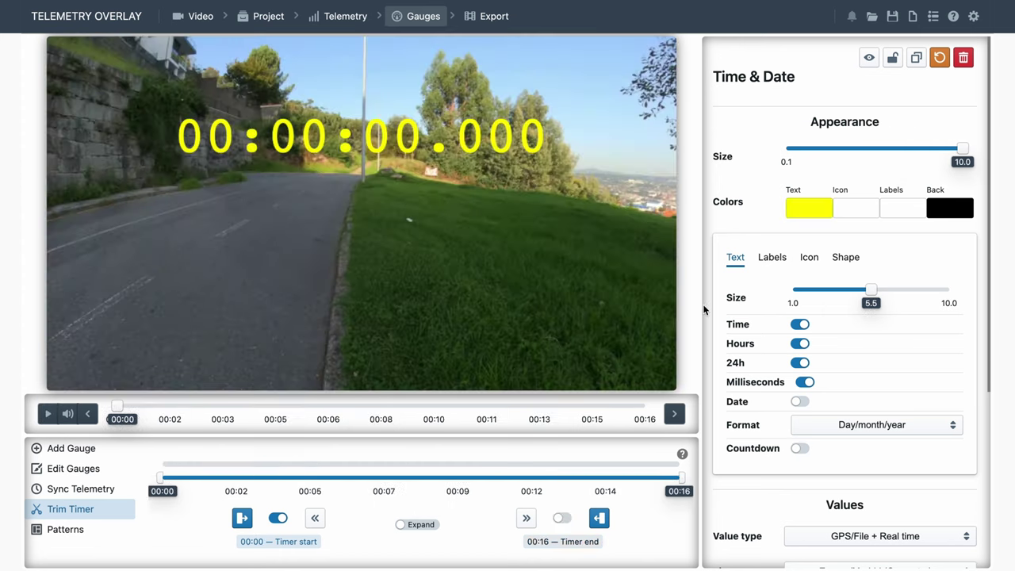
# Step: Play the bike-path clip, then duplicate the Time & Date gauge and place the copy below the original
pyautogui.scroll(-5, 704, 309)
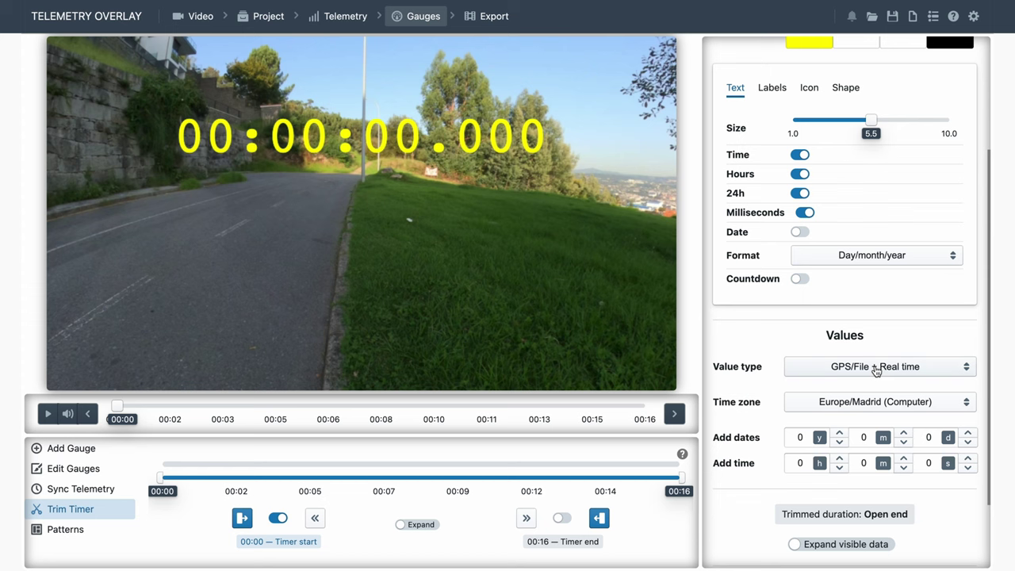
pyautogui.click(48, 413)
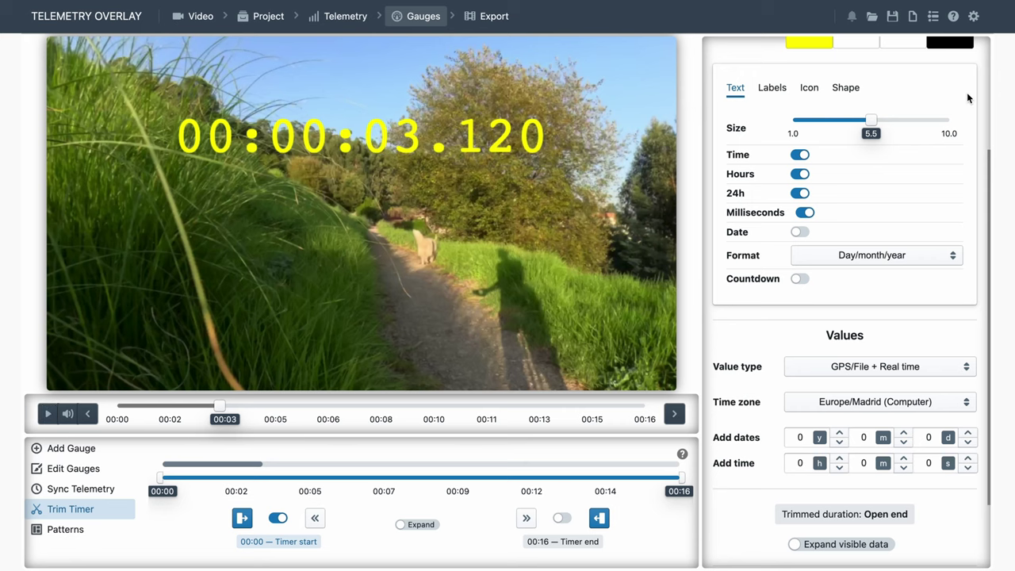
pyautogui.scroll(3, 967, 92)
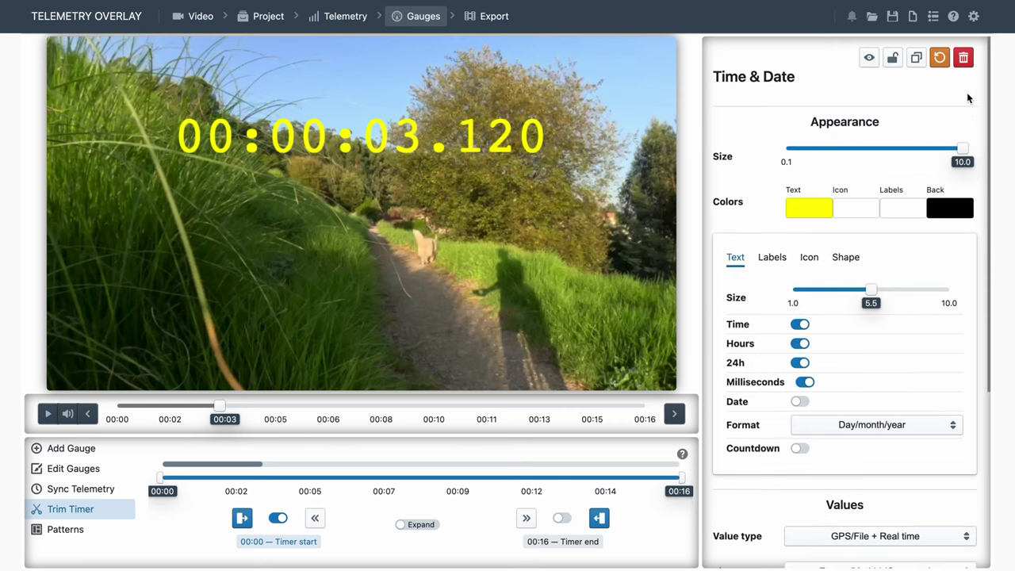
pyautogui.click(917, 61)
pyautogui.moveTo(386, 145); pyautogui.dragTo(387, 257)
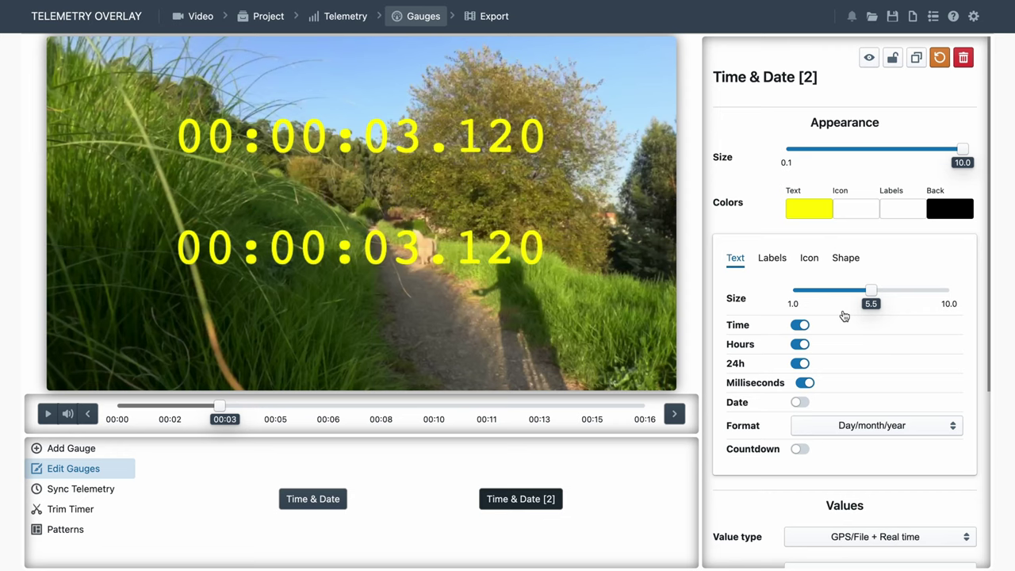
# Step: Set the second clock's value type to GPS/File time only and compare both clocks in playback
pyautogui.scroll(-2, 843, 312)
pyautogui.click(861, 386)
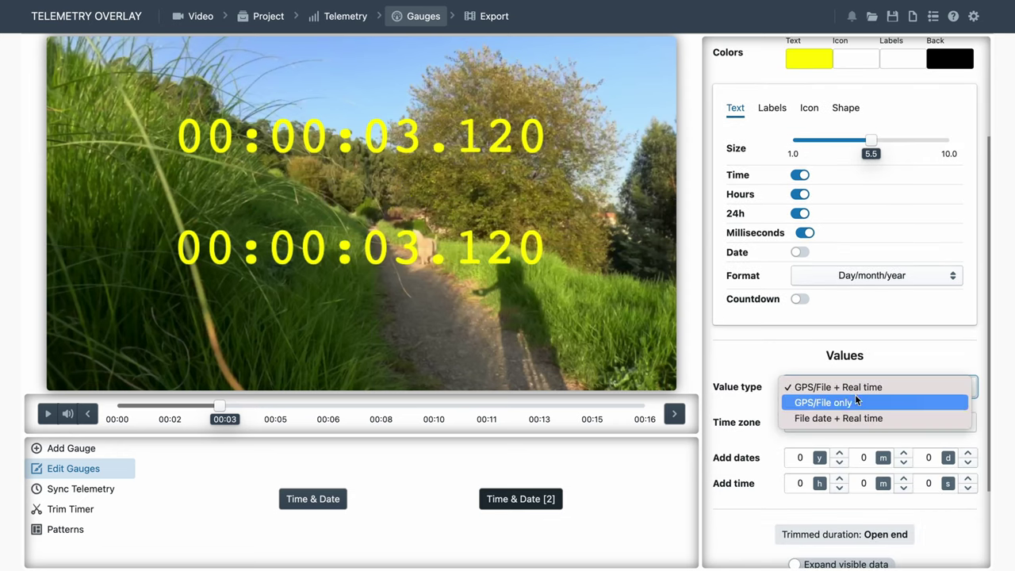
pyautogui.click(856, 402)
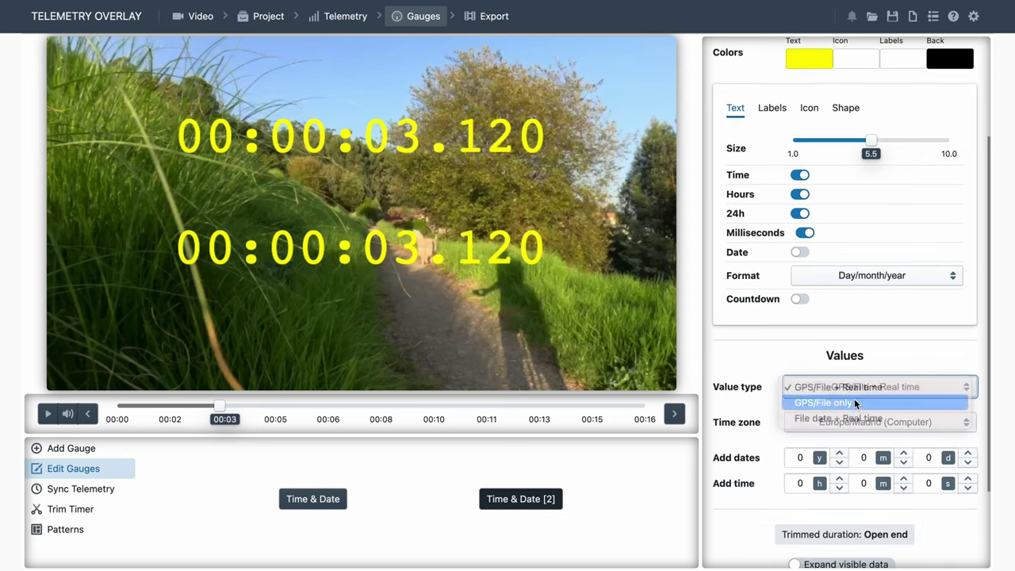
pyautogui.click(48, 415)
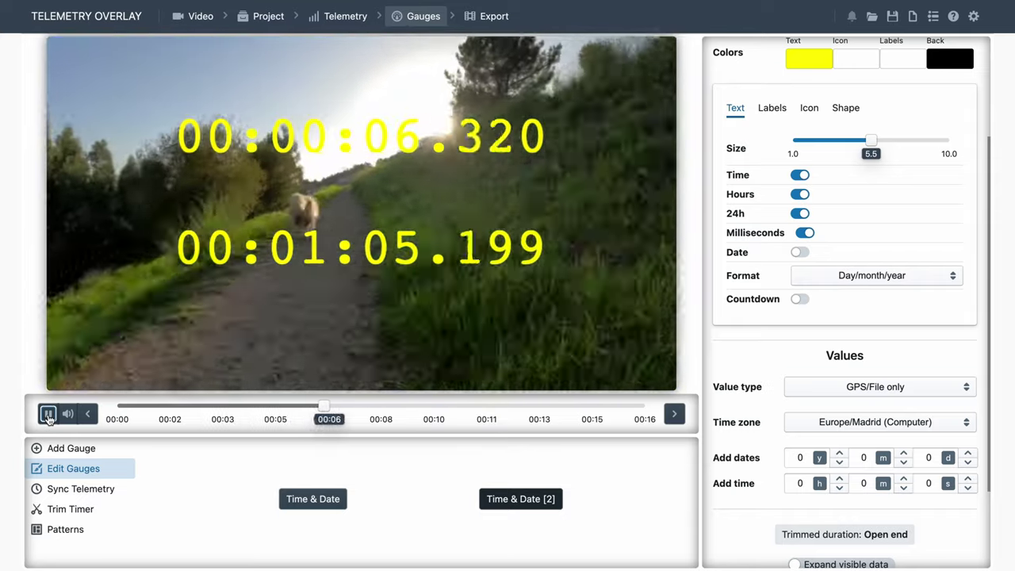
pyautogui.click(48, 415)
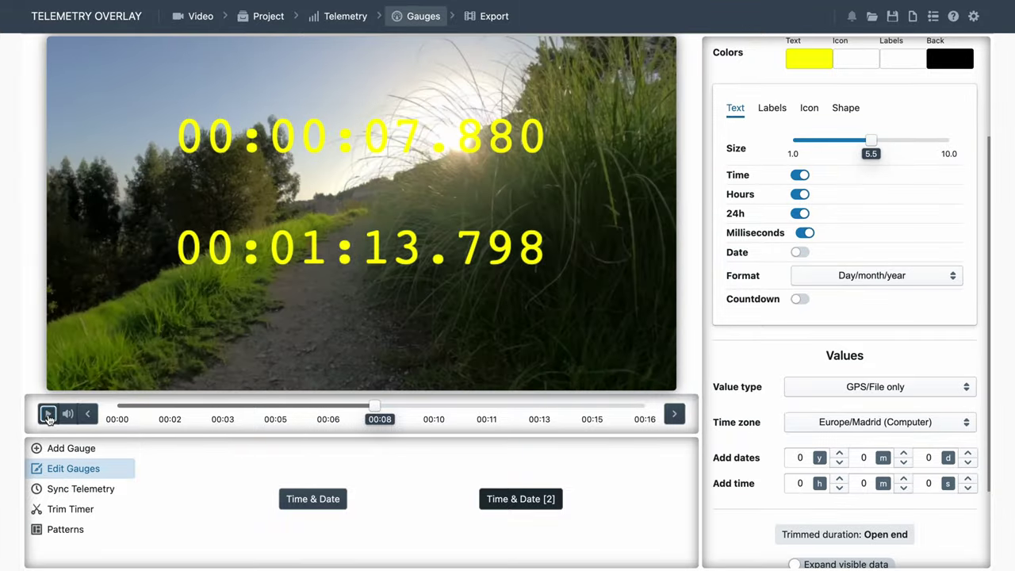
# Step: Turn off the timer start trim on both clocks and play to check them
pyautogui.click(58, 510)
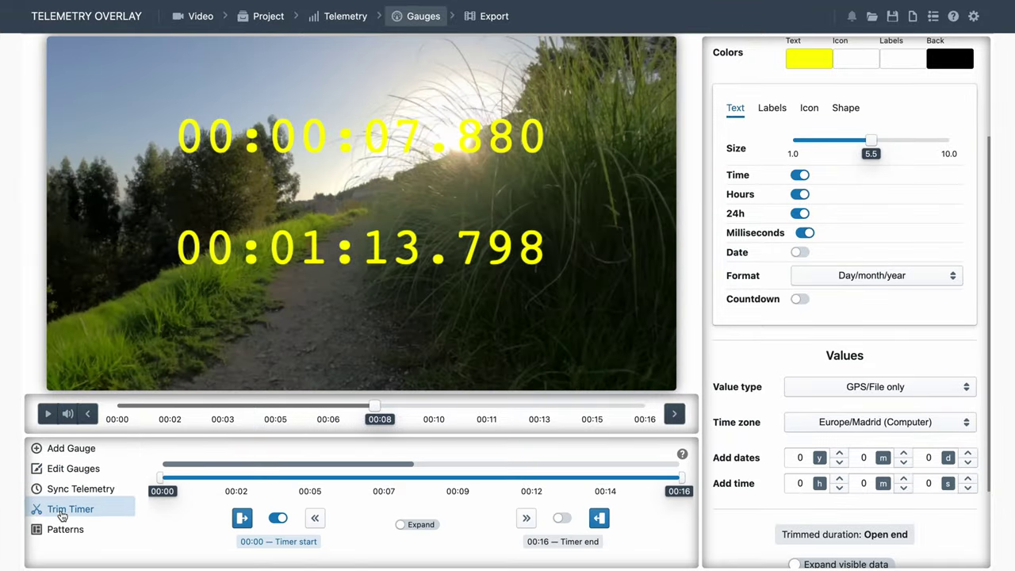
pyautogui.click(279, 519)
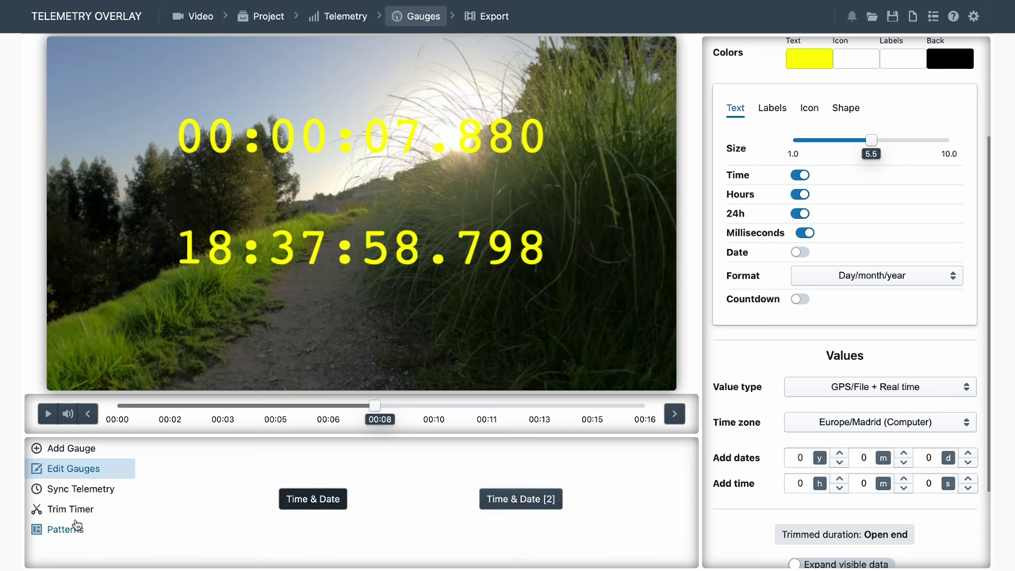
pyautogui.click(79, 508)
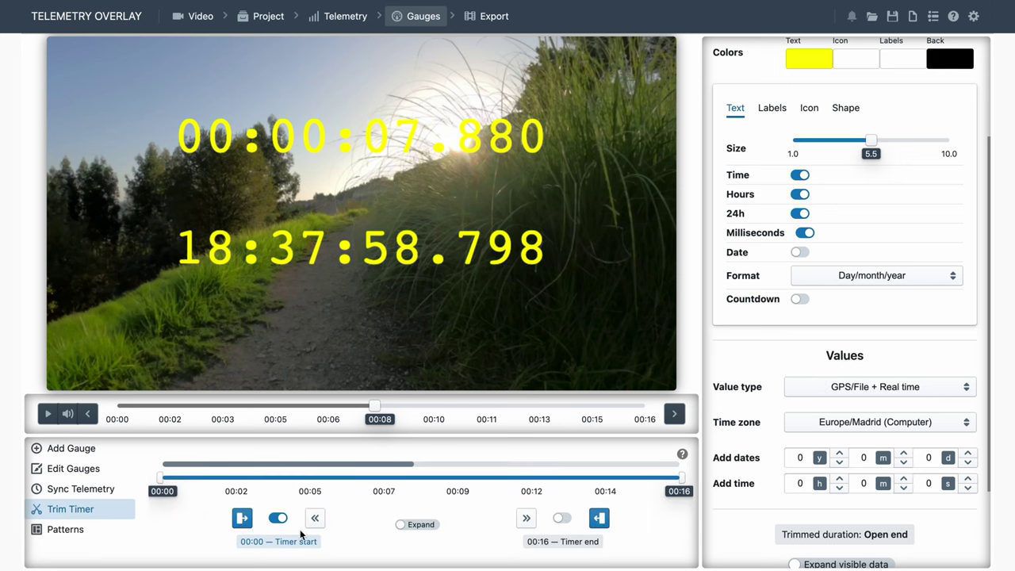
pyautogui.click(278, 520)
pyautogui.click(48, 414)
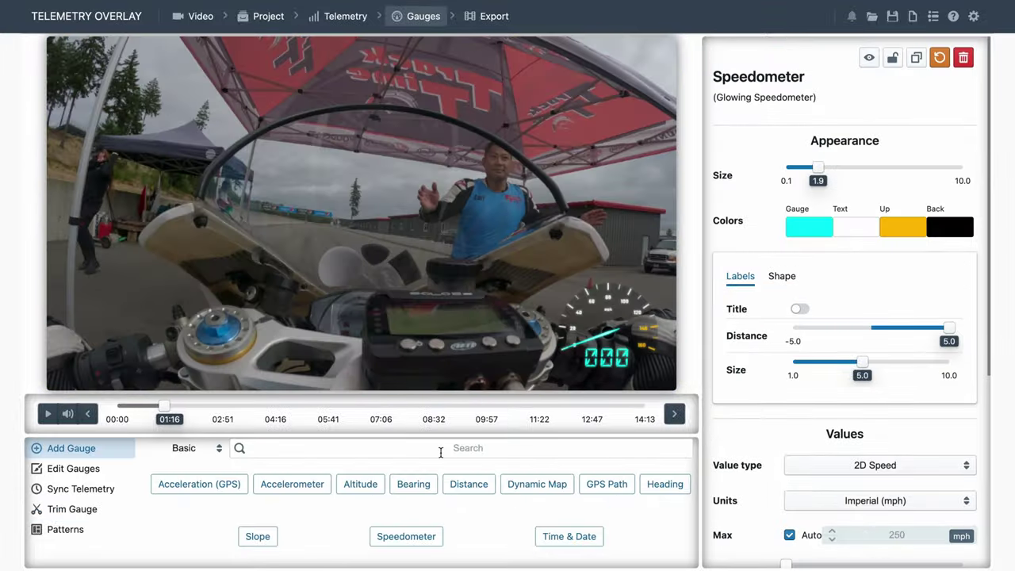
# Step: Add a Zero to Speed gauge, move it to the lower-left corner, and play to watch it
pyautogui.click(441, 452)
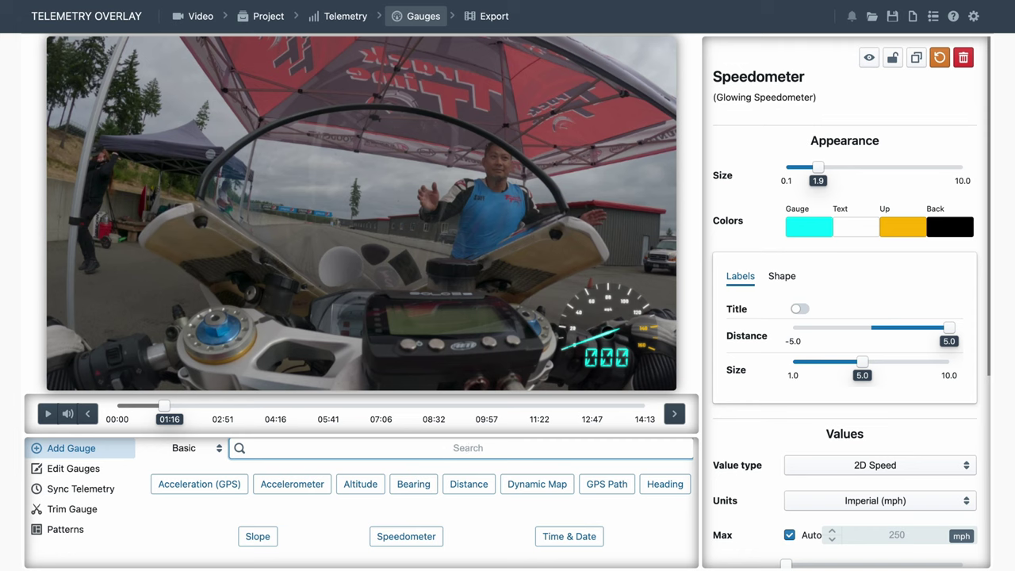
pyautogui.write('zero to')
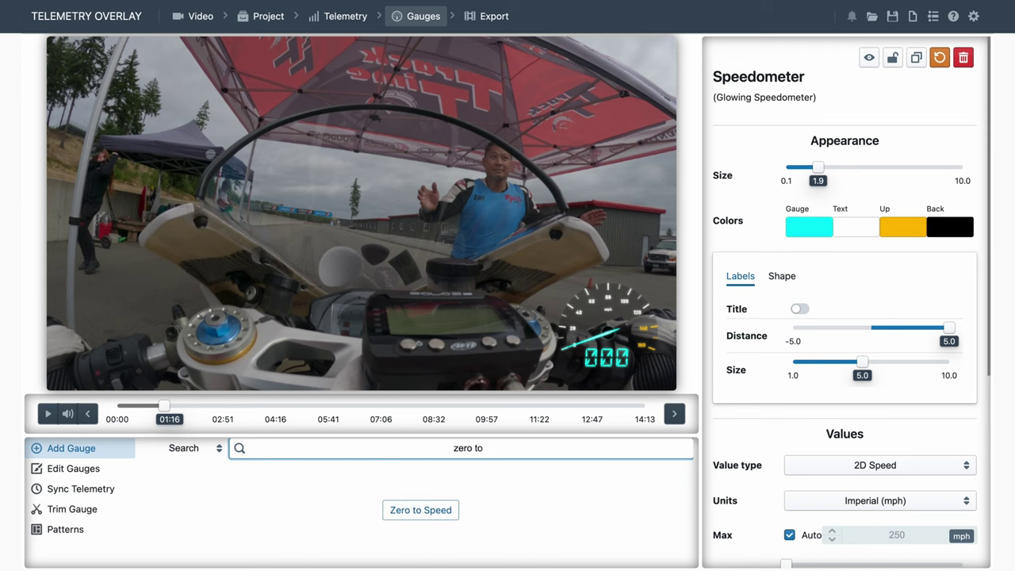
pyautogui.click(429, 510)
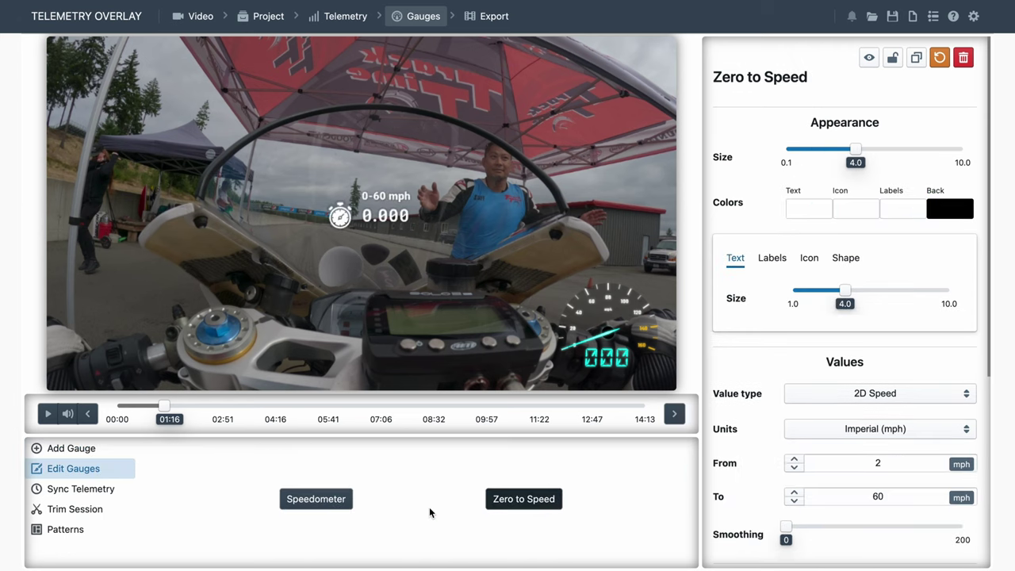
pyautogui.click(389, 214)
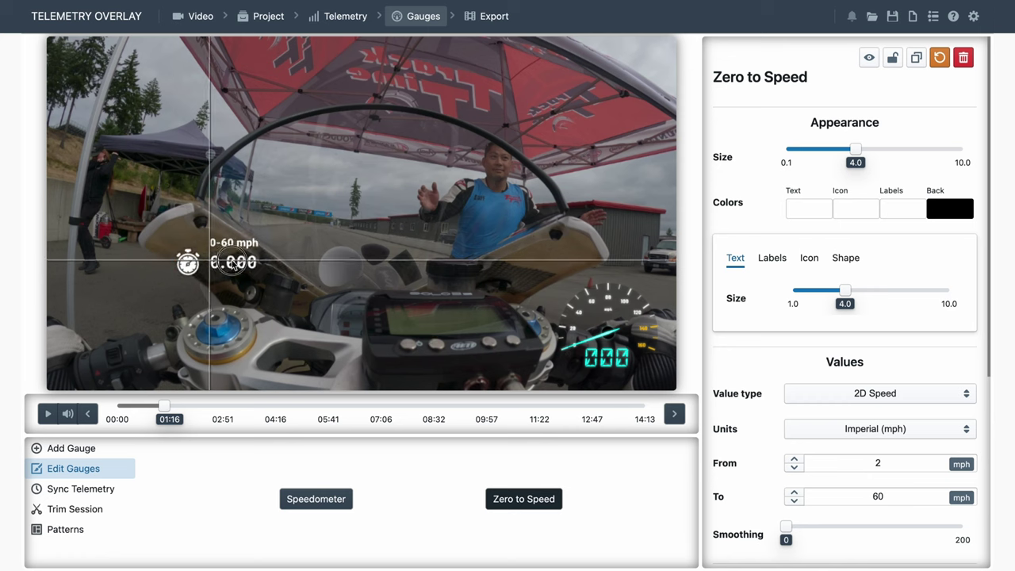
pyautogui.moveTo(217, 270); pyautogui.dragTo(119, 356)
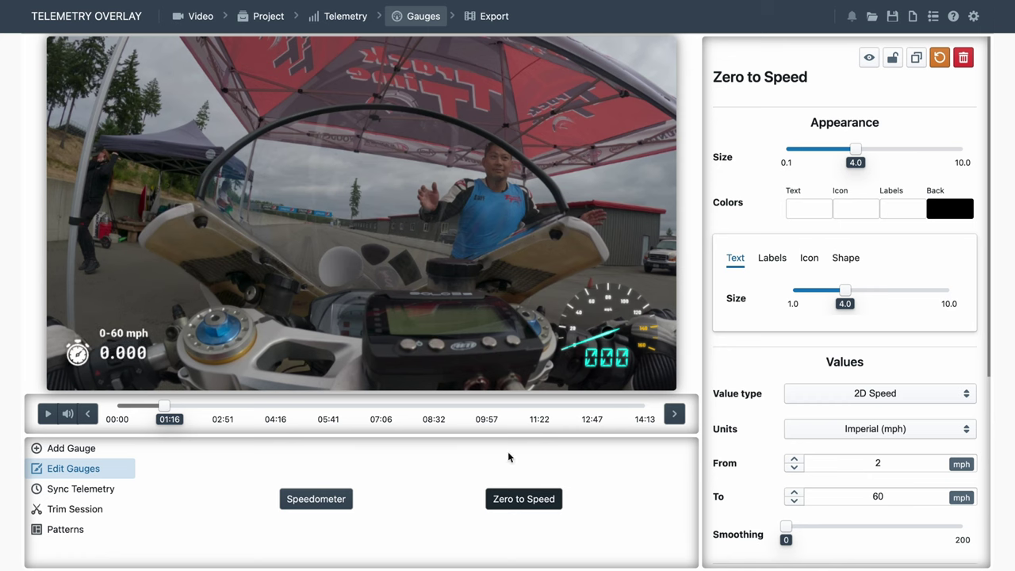
pyautogui.moveTo(826, 462)
pyautogui.moveTo(897, 493)
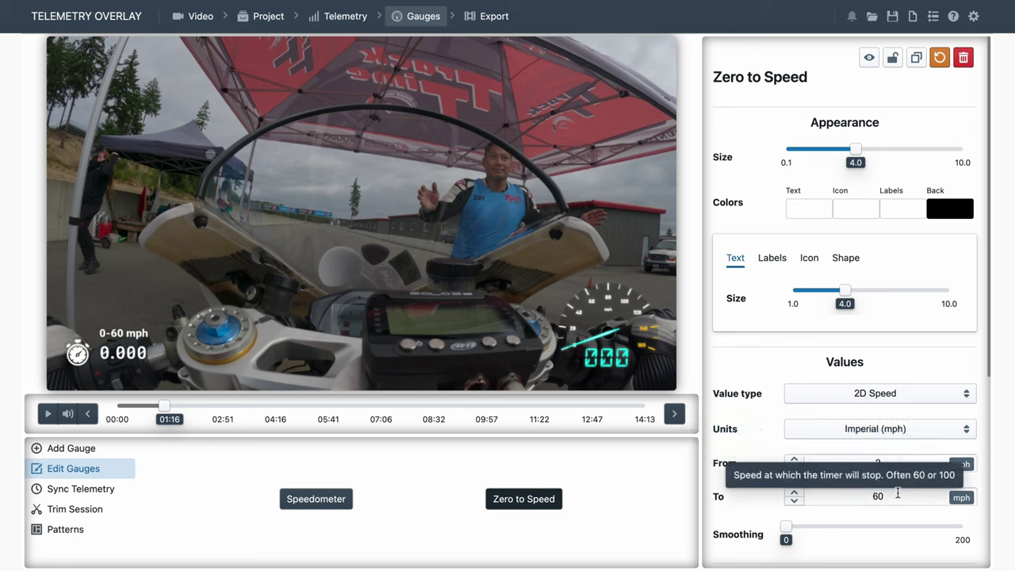
pyautogui.click(48, 415)
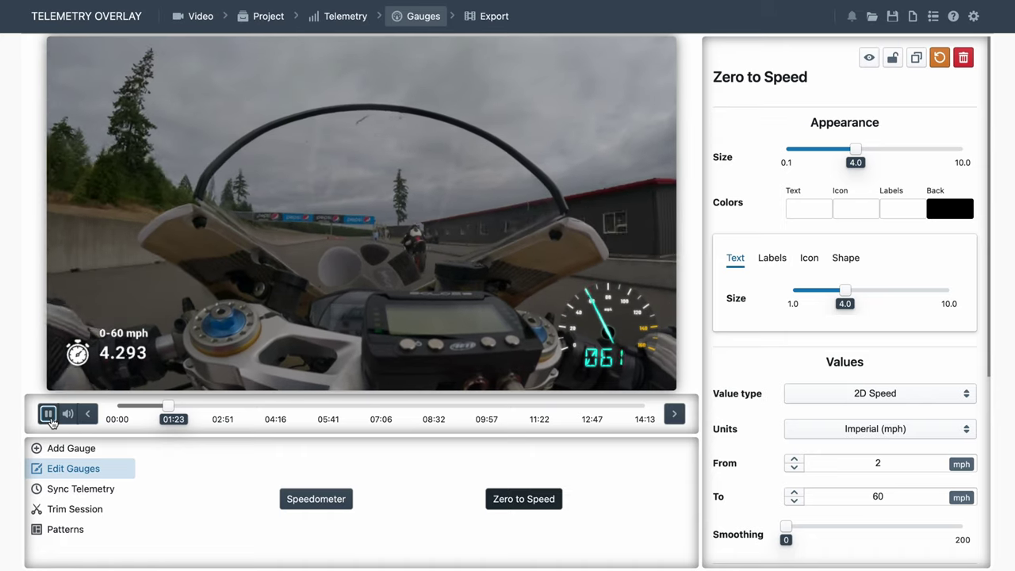
pyautogui.click(50, 416)
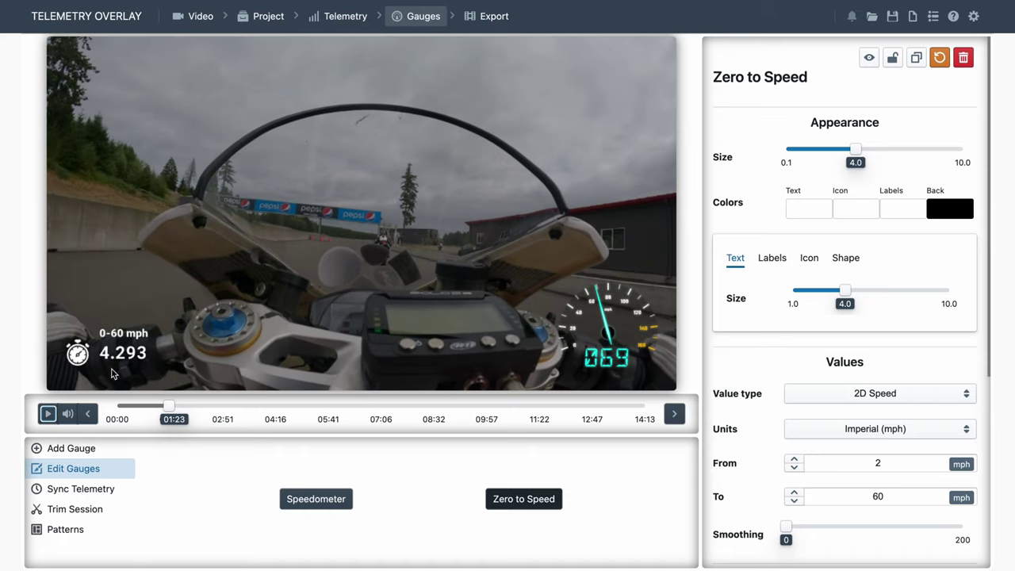
# Step: Switch the Zero to Speed gauge to km/h with a 100 km/h target speed
pyautogui.click(876, 428)
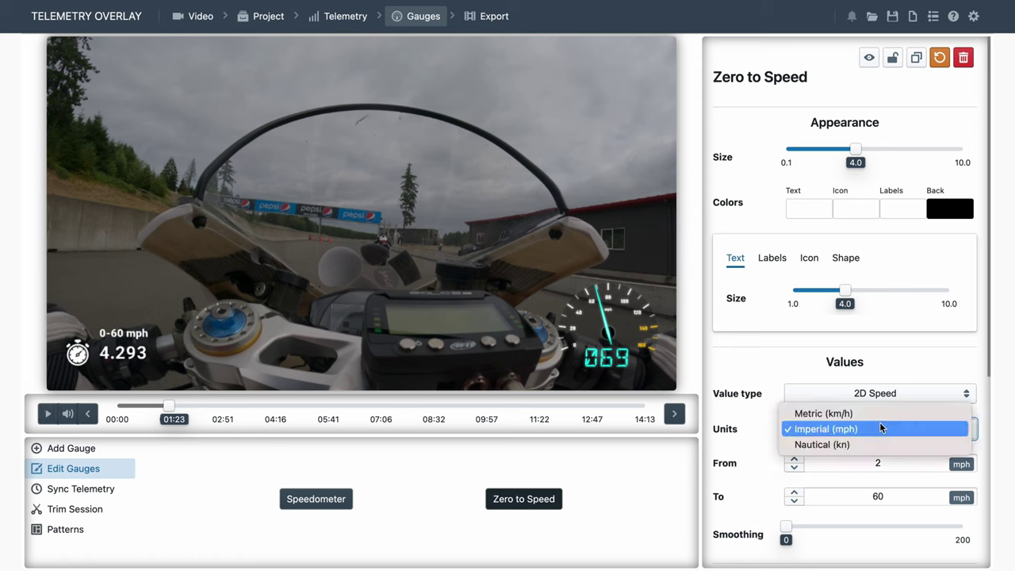
pyautogui.click(872, 413)
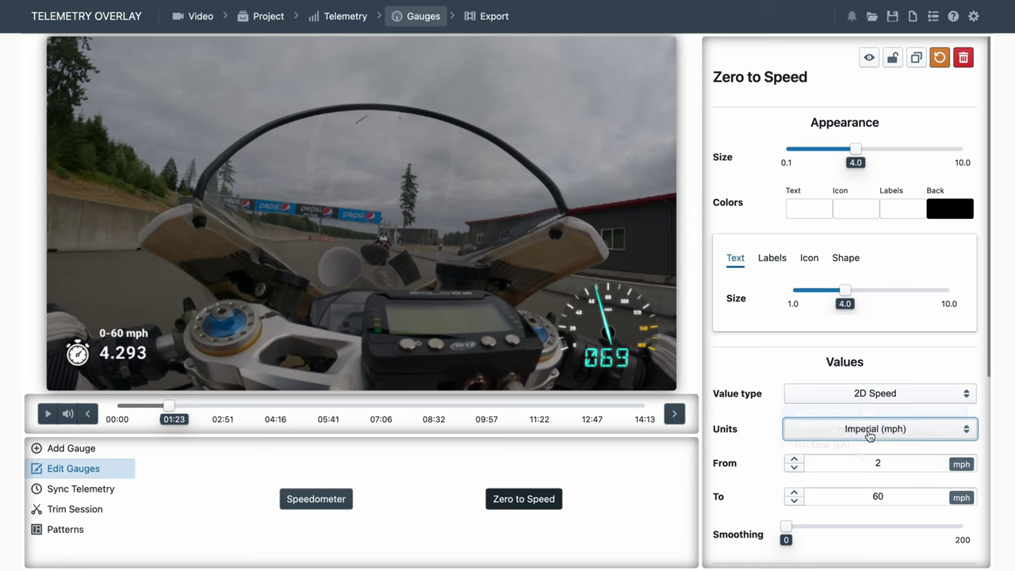
pyautogui.doubleClick(899, 495)
pyautogui.write('100')
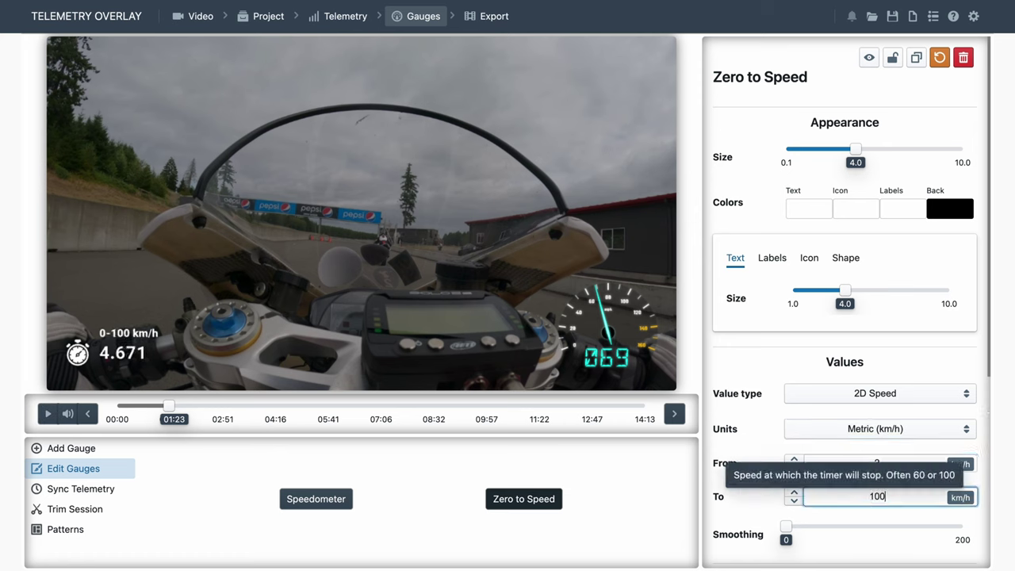
pyautogui.click(730, 519)
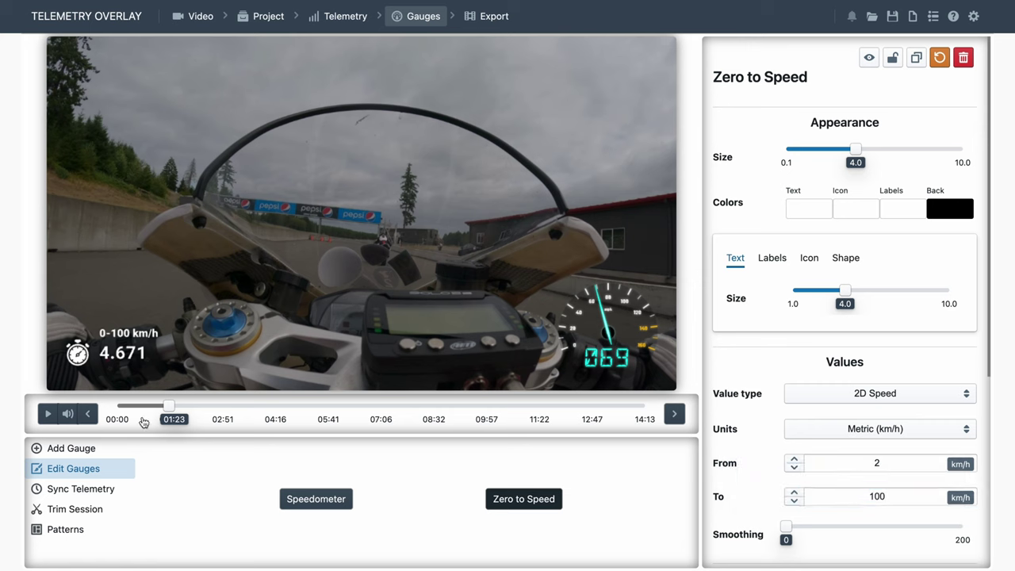
# Step: Add a Lap Timer gauge from a 'lap' search and move it toward the upper-left
pyautogui.click(90, 449)
pyautogui.tripleClick(508, 449)
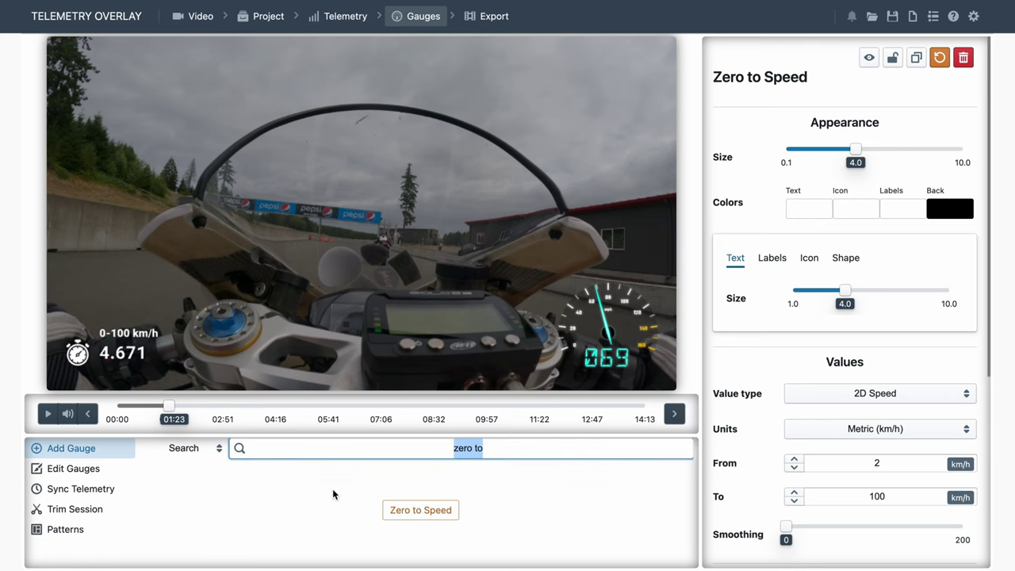
pyautogui.write('lap t')
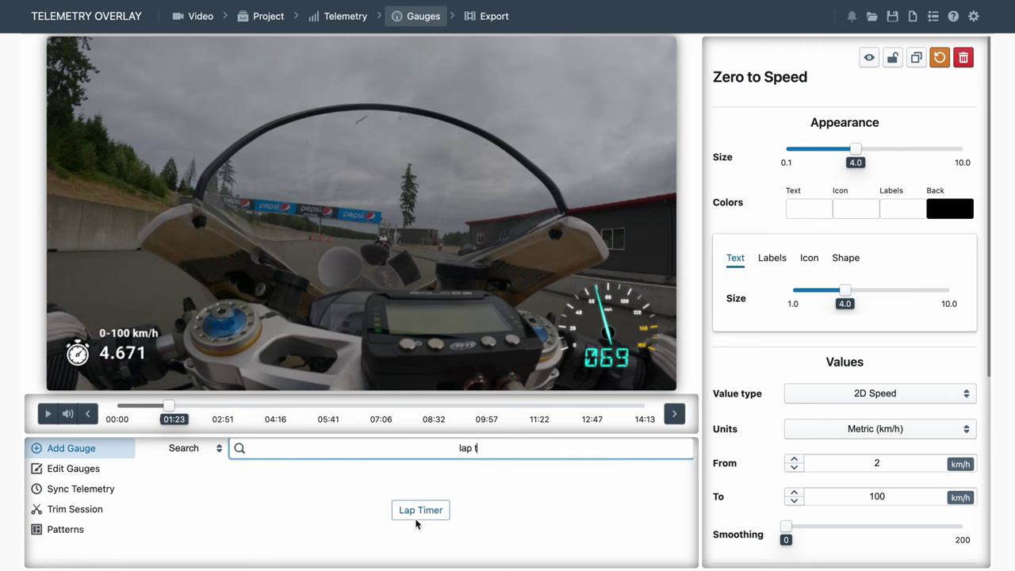
pyautogui.click(418, 516)
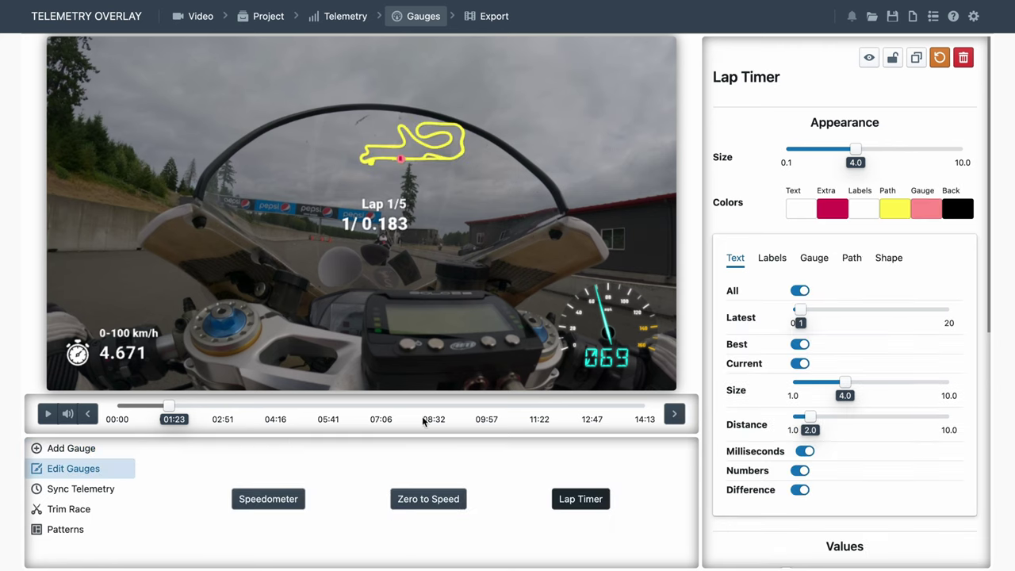
pyautogui.moveTo(401, 205); pyautogui.dragTo(144, 141)
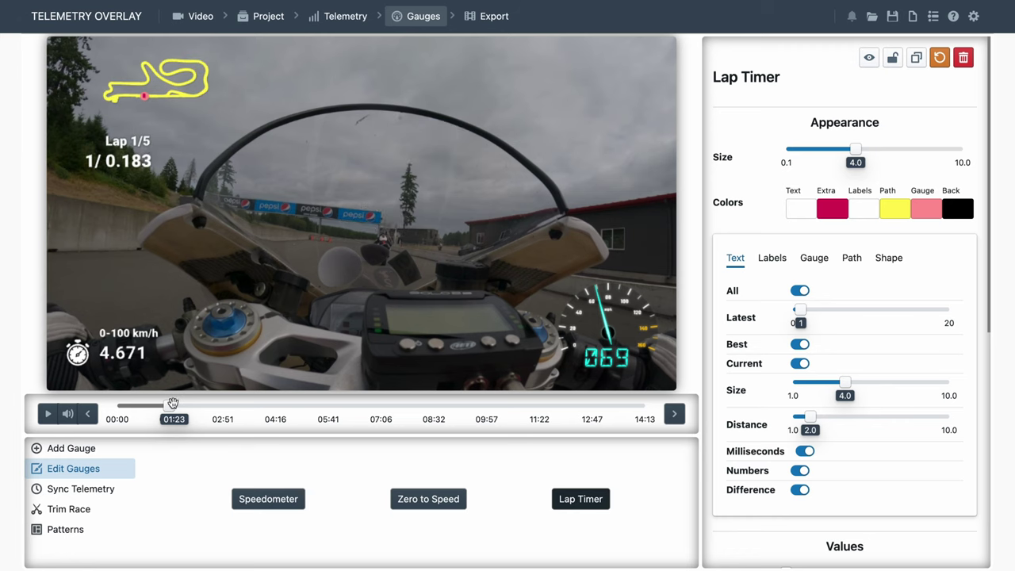
# Step: Shrink the lap timer to size 1.8 and tuck it into the top-left corner while previewing
pyautogui.moveTo(172, 403); pyautogui.dragTo(464, 405)
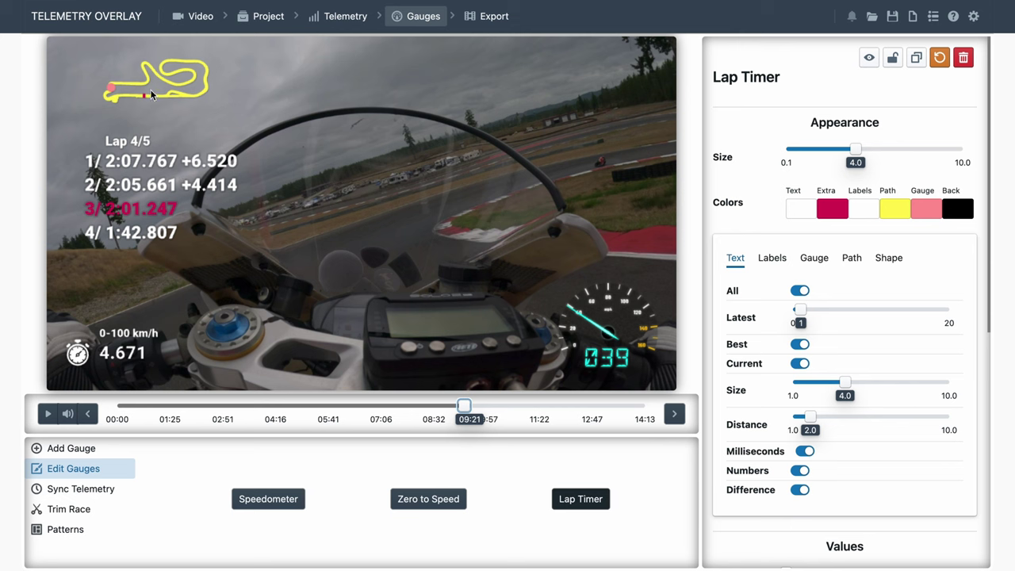
pyautogui.click(47, 418)
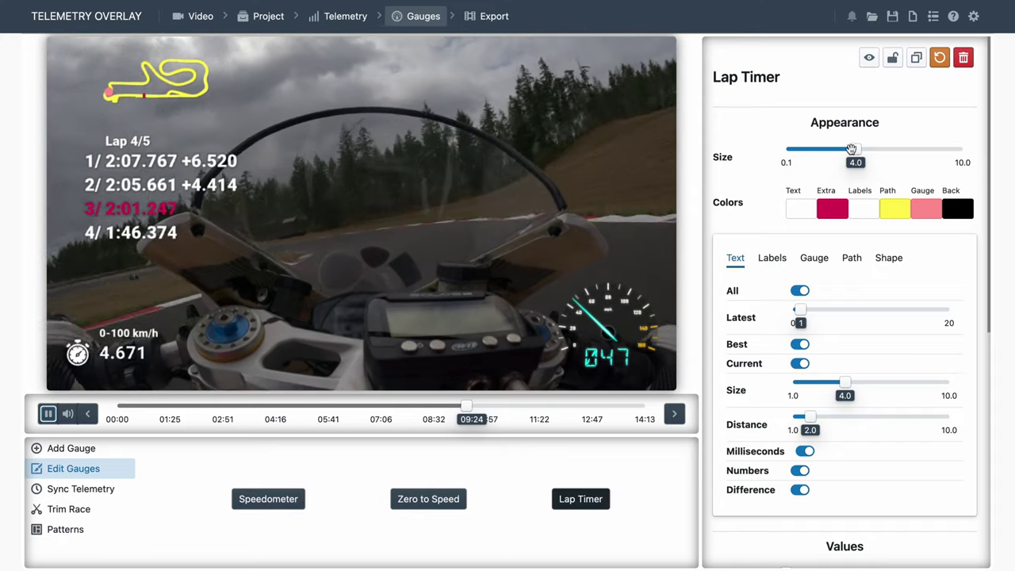
pyautogui.moveTo(852, 149); pyautogui.dragTo(817, 149)
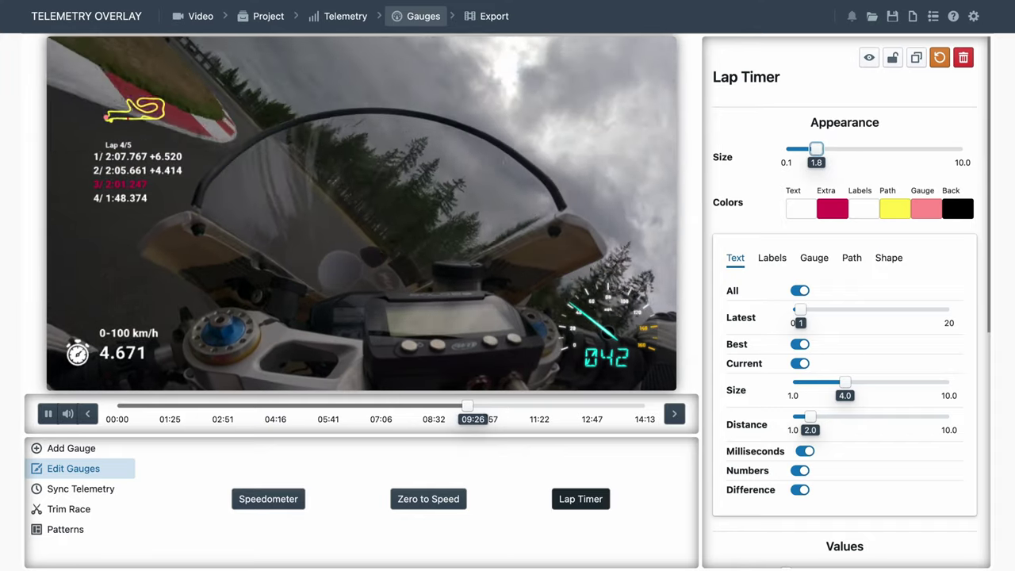
pyautogui.moveTo(107, 194); pyautogui.dragTo(85, 85)
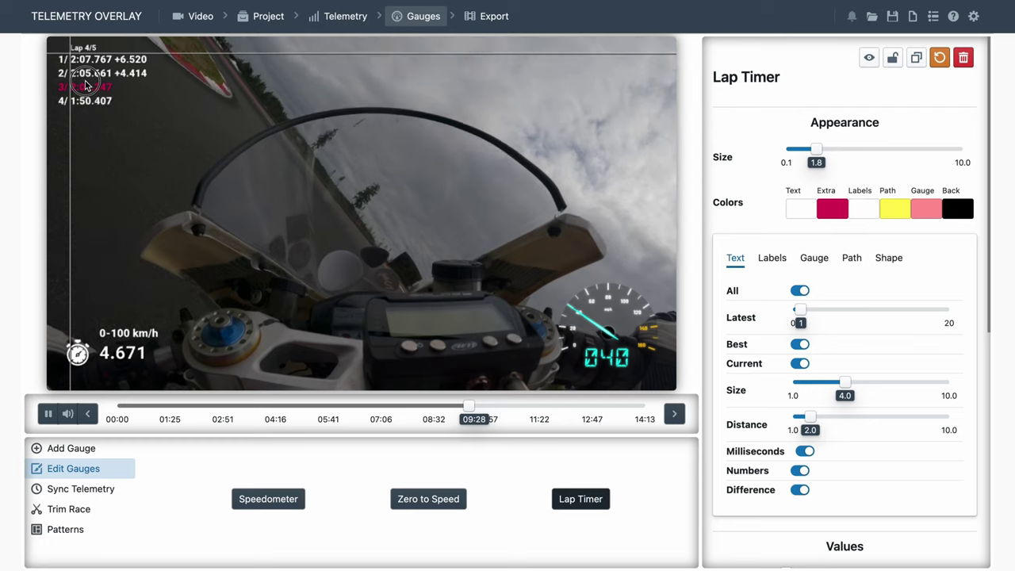
pyautogui.click(49, 416)
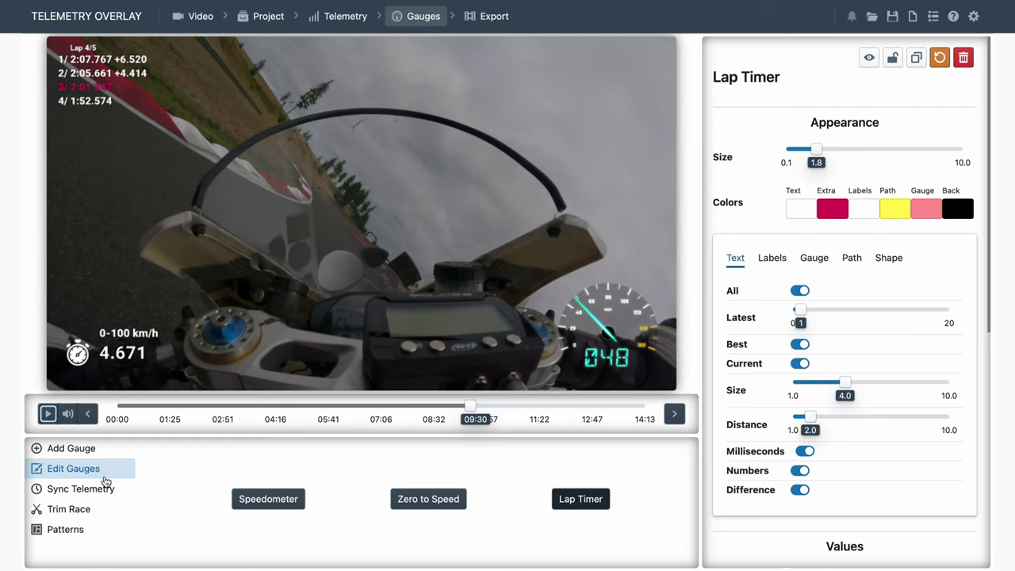
# Step: Add a Sector Times gauge from a 'sector' search and shift it further left
pyautogui.click(74, 450)
pyautogui.click(389, 448)
pyautogui.write('sector')
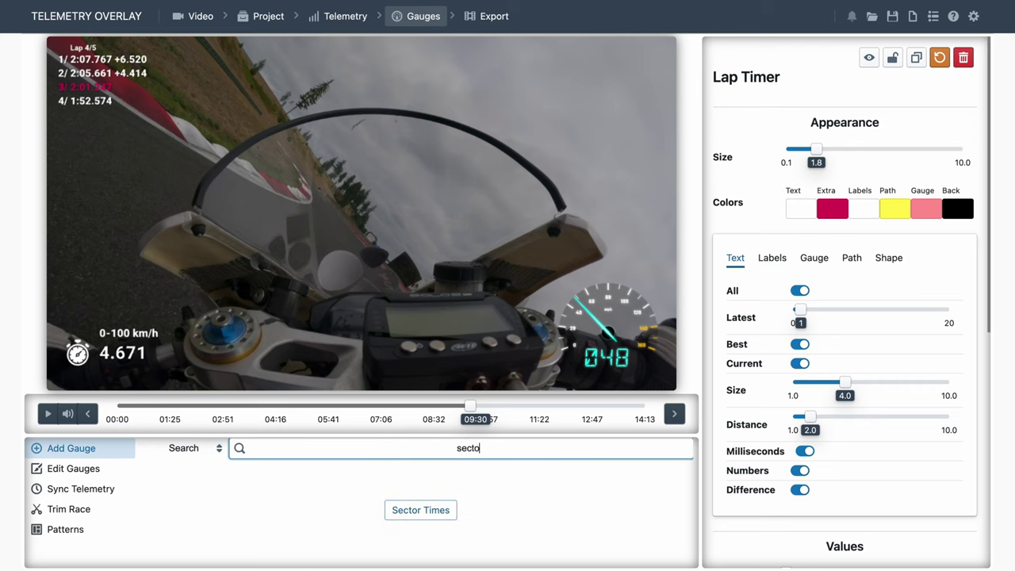
pyautogui.click(430, 512)
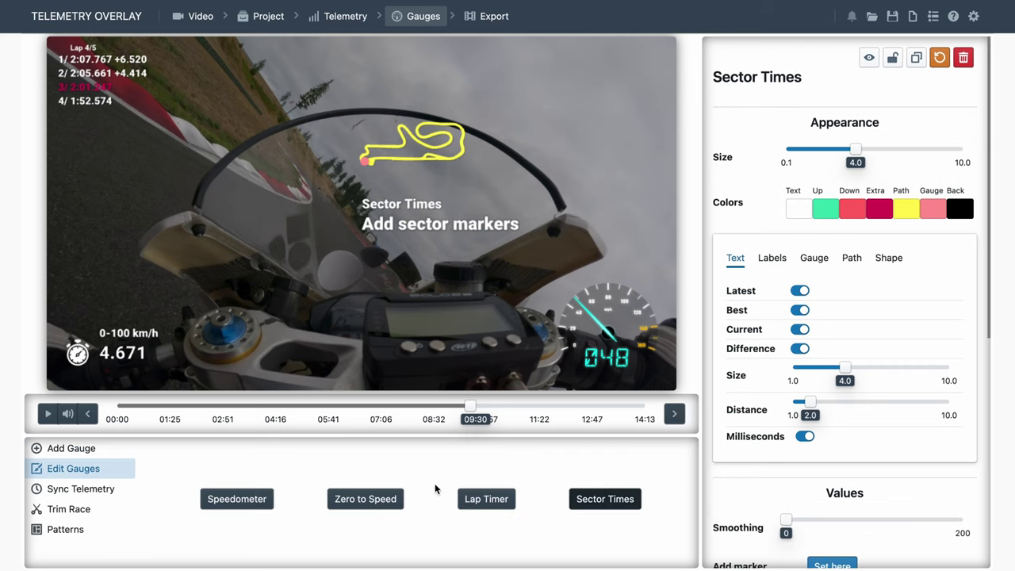
pyautogui.moveTo(418, 169); pyautogui.dragTo(347, 169)
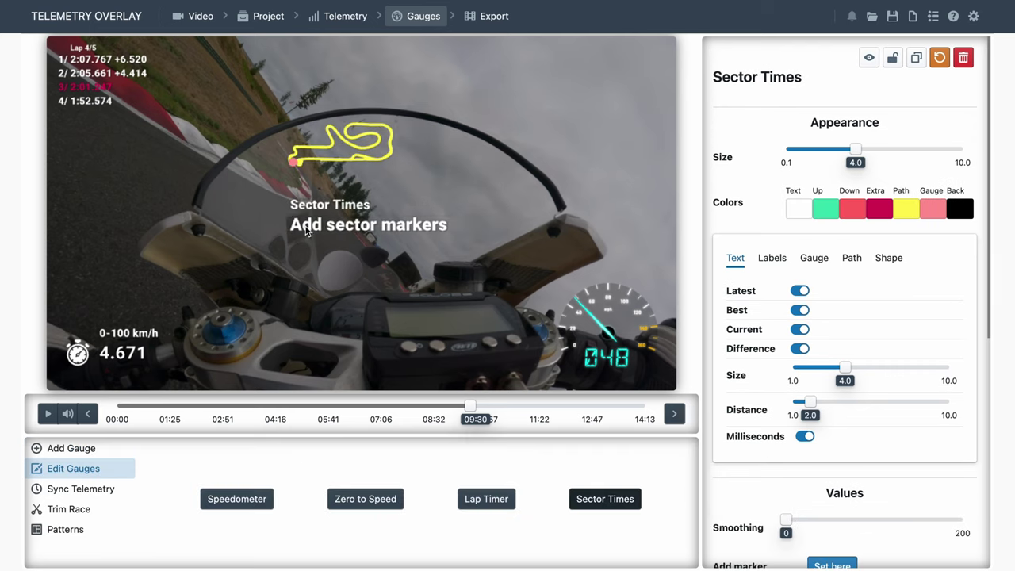
# Step: Place sector markers at about 03:30, 03:00 and 04:12 on the timeline
pyautogui.click(248, 406)
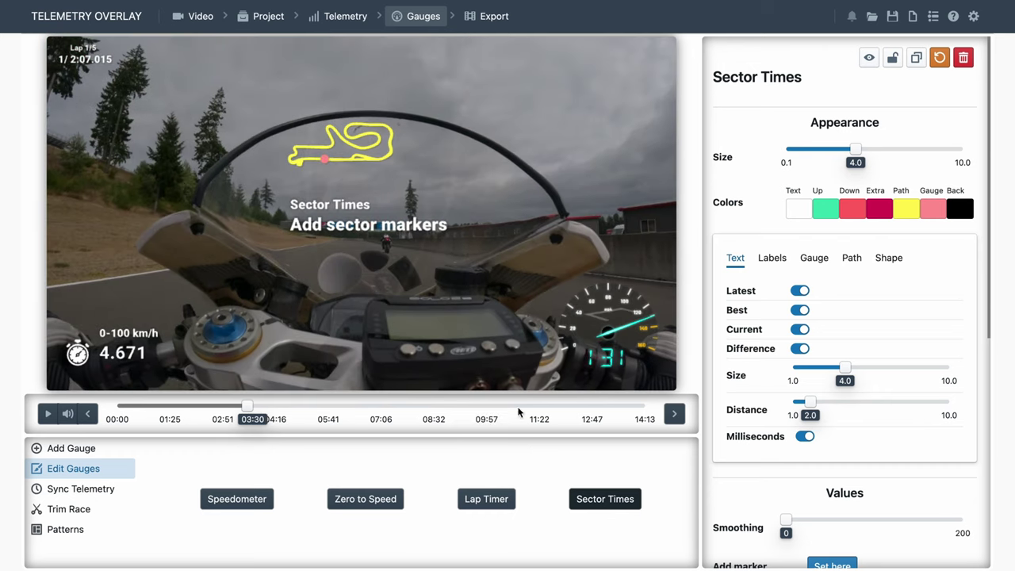
pyautogui.scroll(-2, 757, 449)
pyautogui.click(833, 414)
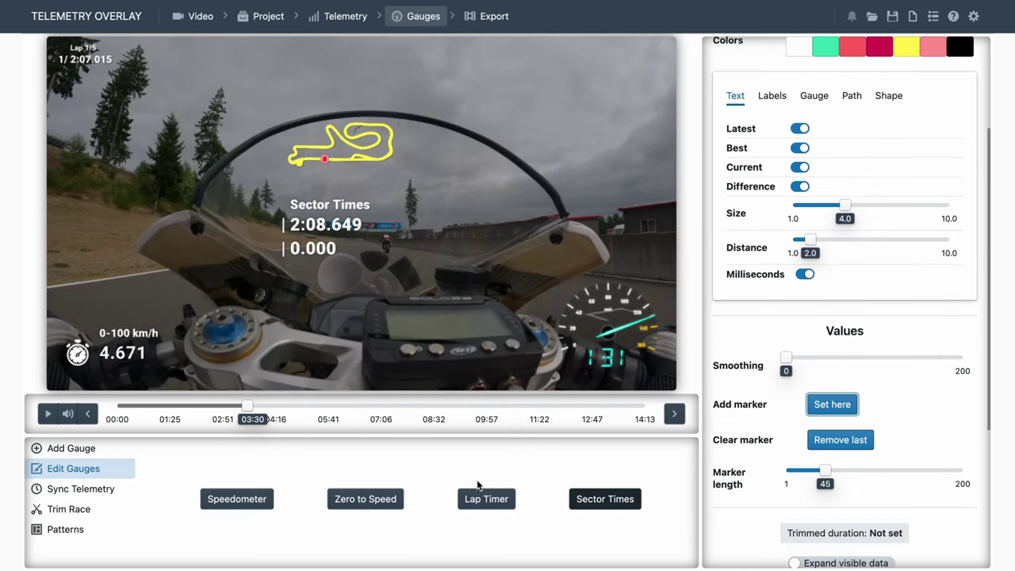
pyautogui.moveTo(274, 407); pyautogui.dragTo(227, 407)
pyautogui.click(828, 403)
pyautogui.click(274, 406)
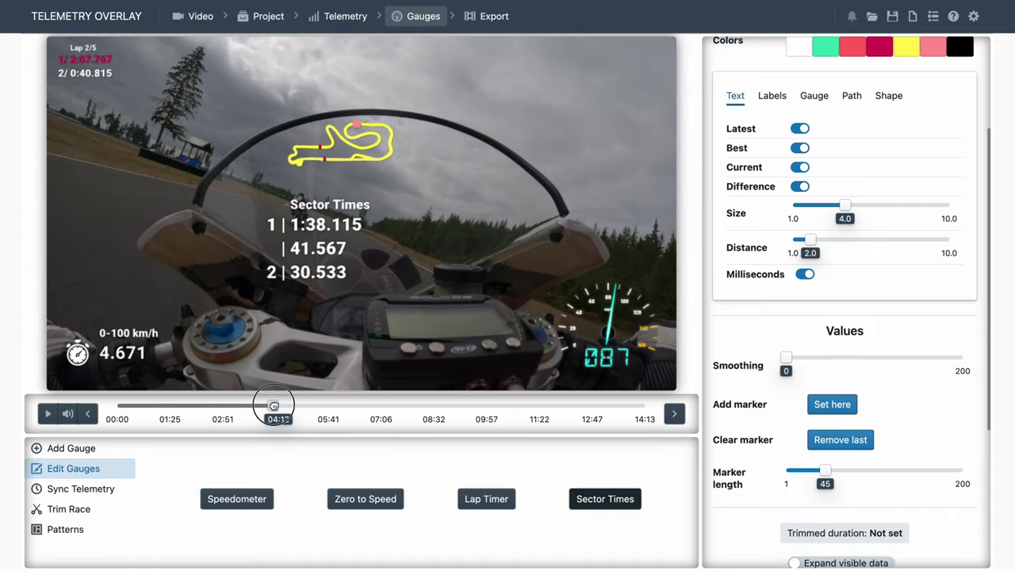
pyautogui.click(854, 405)
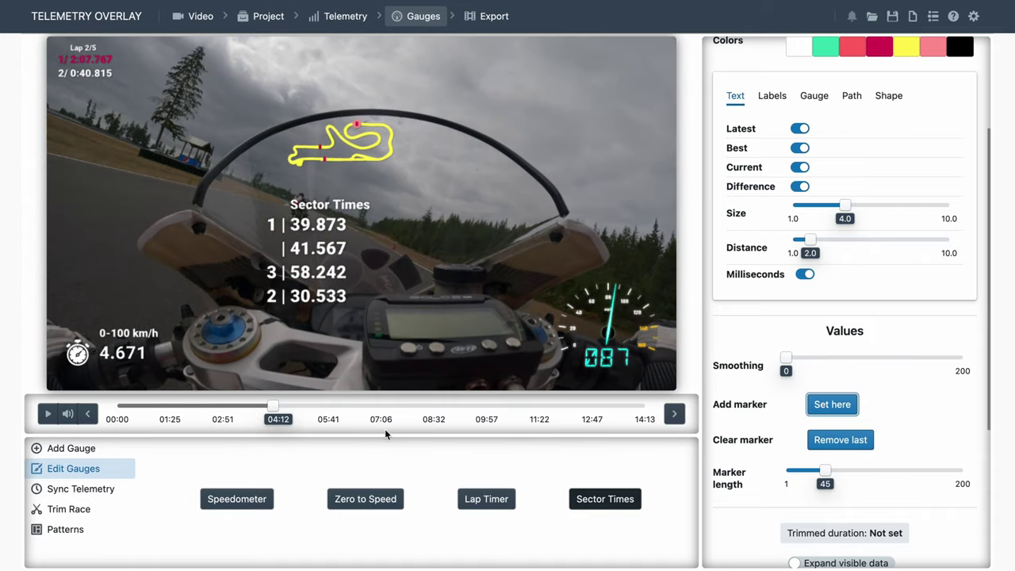
# Step: Preview the sector times later in the ride and shrink the gauge to size 1.9
pyautogui.click(48, 414)
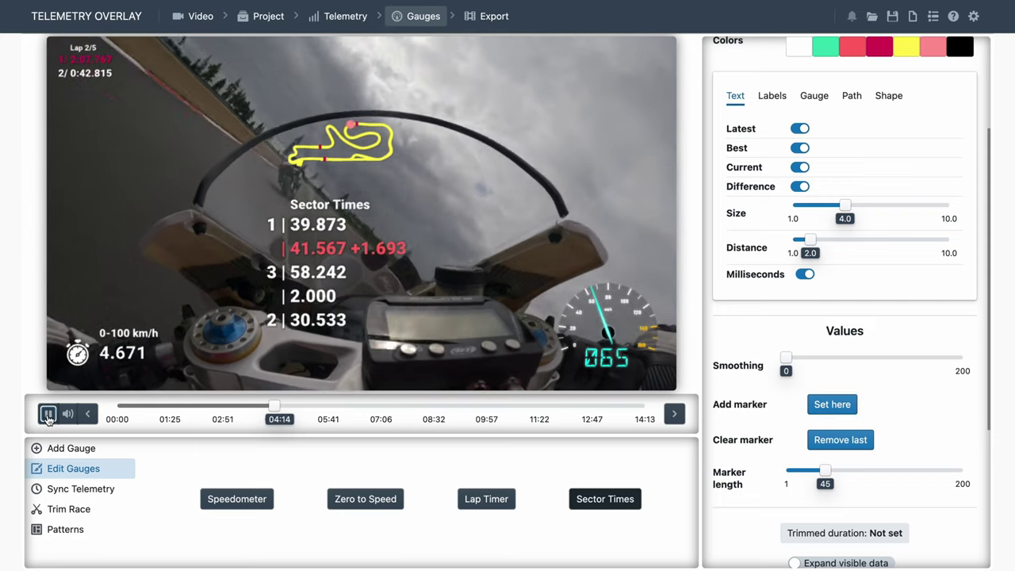
pyautogui.moveTo(277, 409); pyautogui.dragTo(411, 411)
pyautogui.scroll(2, 850, 151)
pyautogui.moveTo(856, 149); pyautogui.dragTo(818, 149)
# Step: Search the gauges for 'corne' and add the Corner Speeds gauge
pyautogui.click(76, 449)
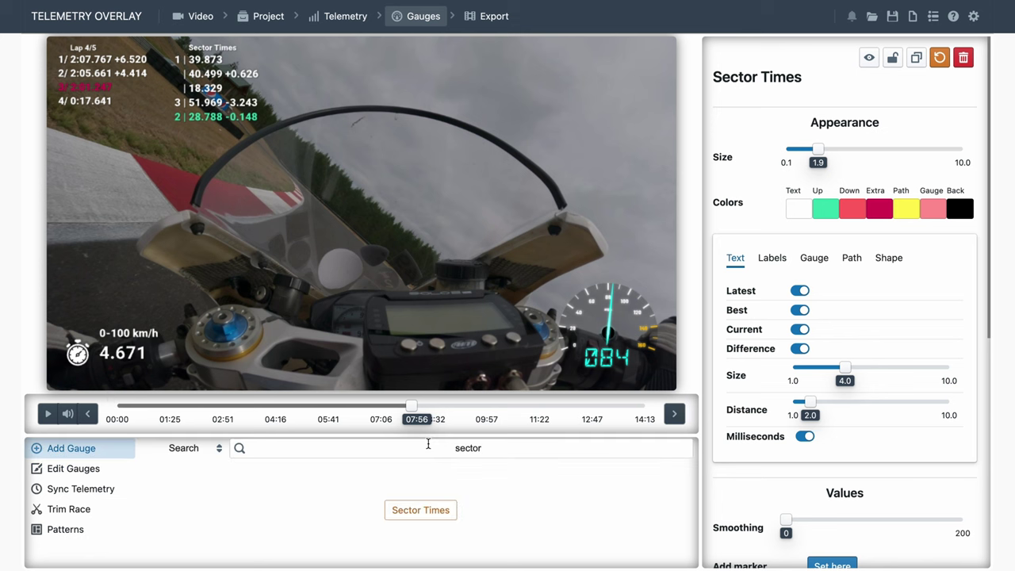
pyautogui.write('corne')
pyautogui.click(447, 511)
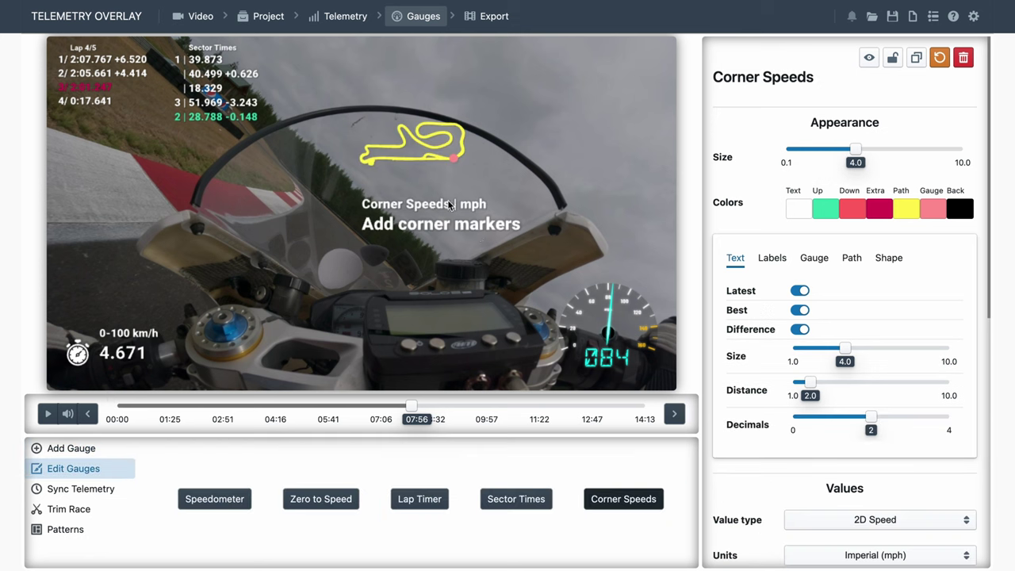
# Step: Scrub through the ride from 01:40 and mark each corner in turn
pyautogui.click(180, 412)
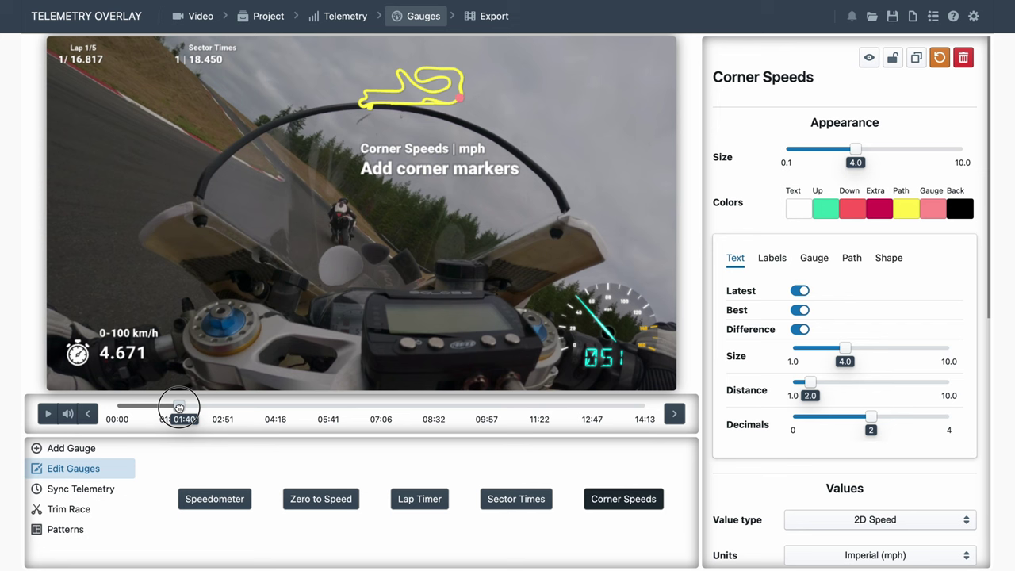
pyautogui.scroll(-3, 766, 462)
pyautogui.click(832, 390)
pyautogui.click(194, 406)
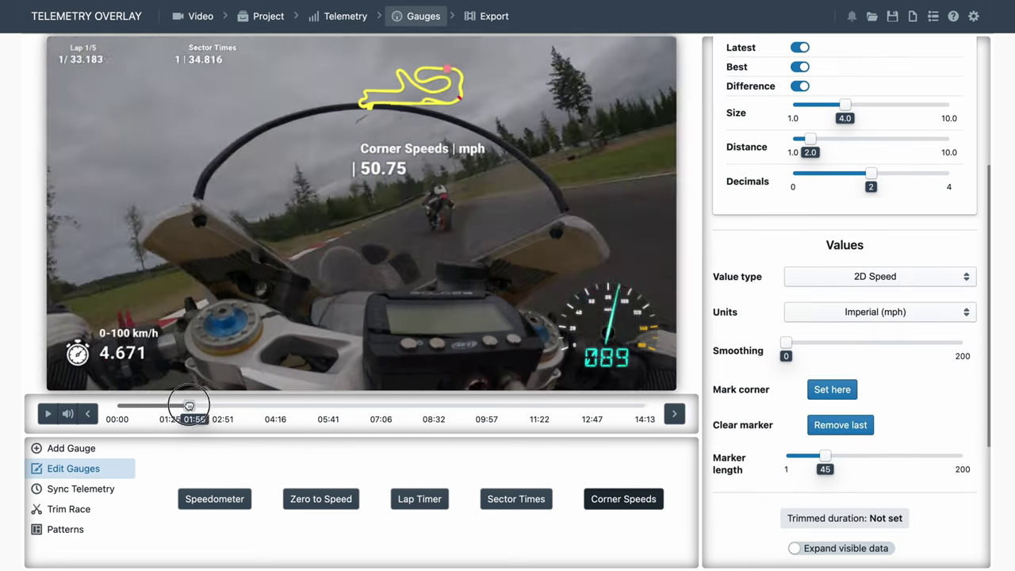
pyautogui.click(832, 389)
pyautogui.click(857, 398)
pyautogui.moveTo(227, 407)
pyautogui.mouseDown()
pyautogui.moveTo(206, 406)
pyautogui.moveTo(511, 407)
pyautogui.mouseUp()
pyautogui.click(832, 389)
pyautogui.click(832, 389)
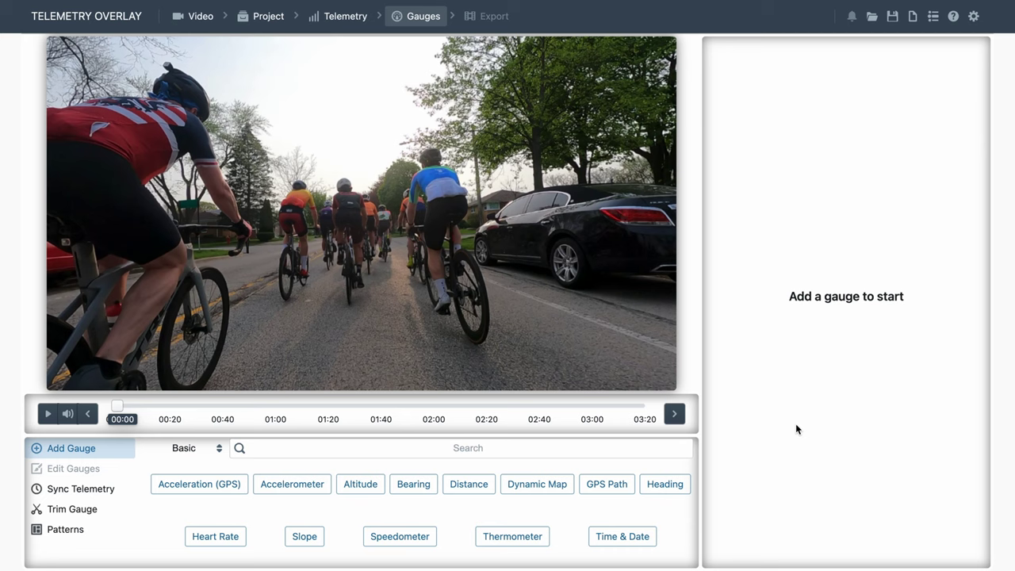
# Step: Add a Distance Timer gauge via 'distance tim' and place it top-left
pyautogui.click(468, 449)
pyautogui.write('distance tim')
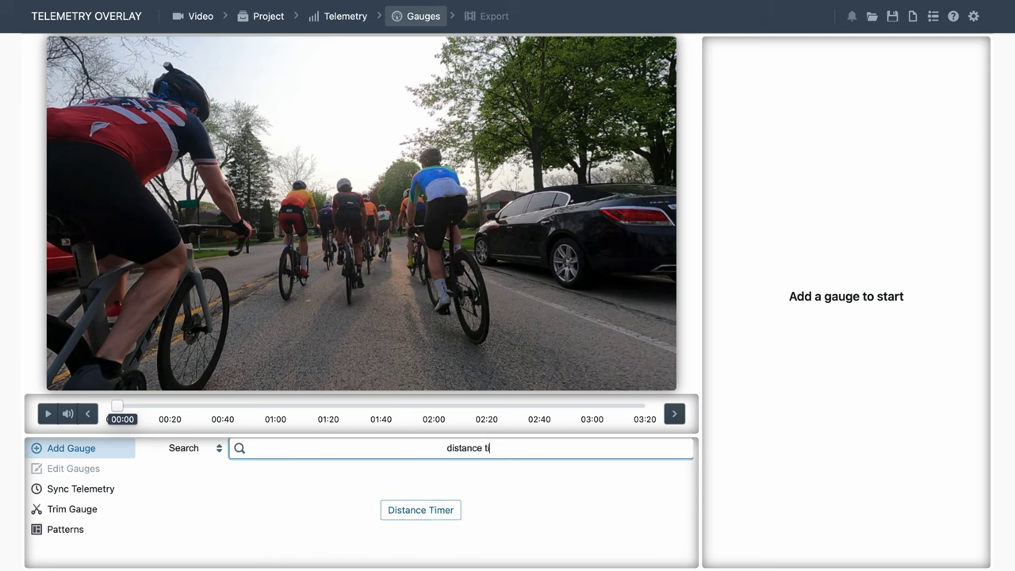
pyautogui.click(446, 514)
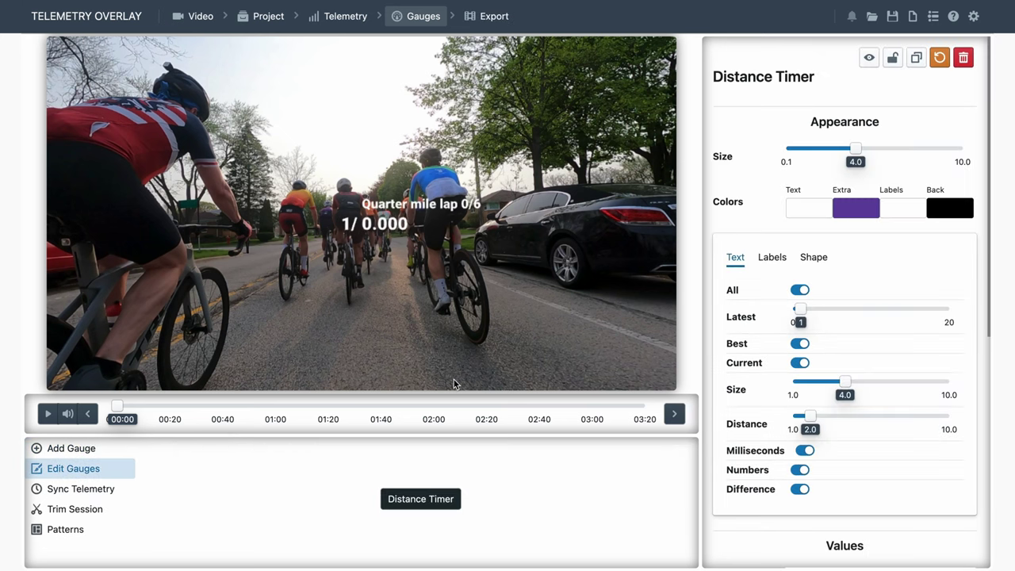
pyautogui.moveTo(379, 229); pyautogui.dragTo(110, 88)
# Step: Darken the timer's shape background and make its extra colour light purple
pyautogui.moveTo(124, 408); pyautogui.dragTo(445, 418)
pyautogui.click(822, 263)
pyautogui.moveTo(799, 292); pyautogui.dragTo(825, 216)
pyautogui.click(856, 208)
pyautogui.moveTo(445, 404); pyautogui.dragTo(586, 405)
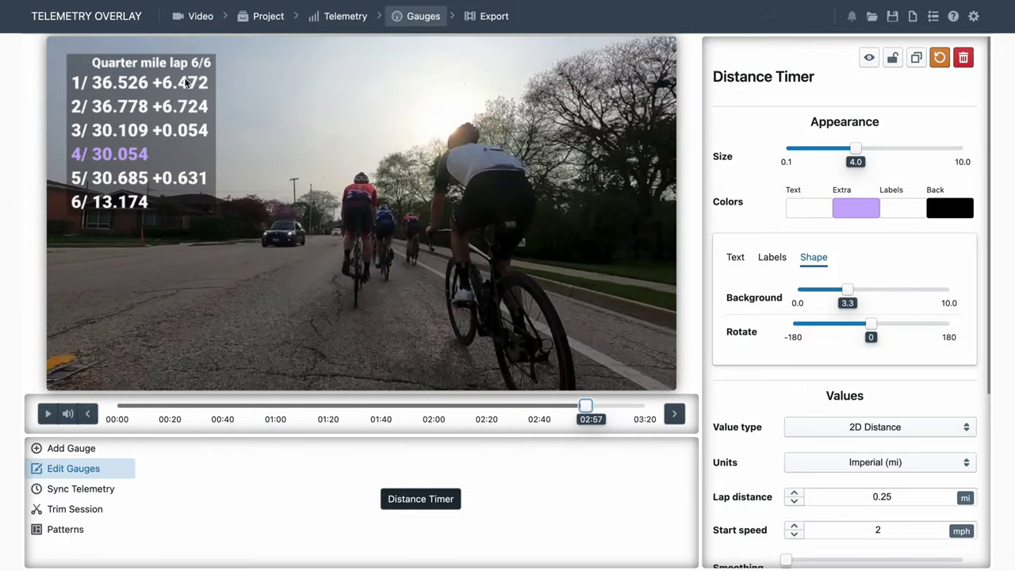
# Step: Enable Expand visible data on the Distance Timer and set its size to 3.1
pyautogui.scroll(-4, 733, 373)
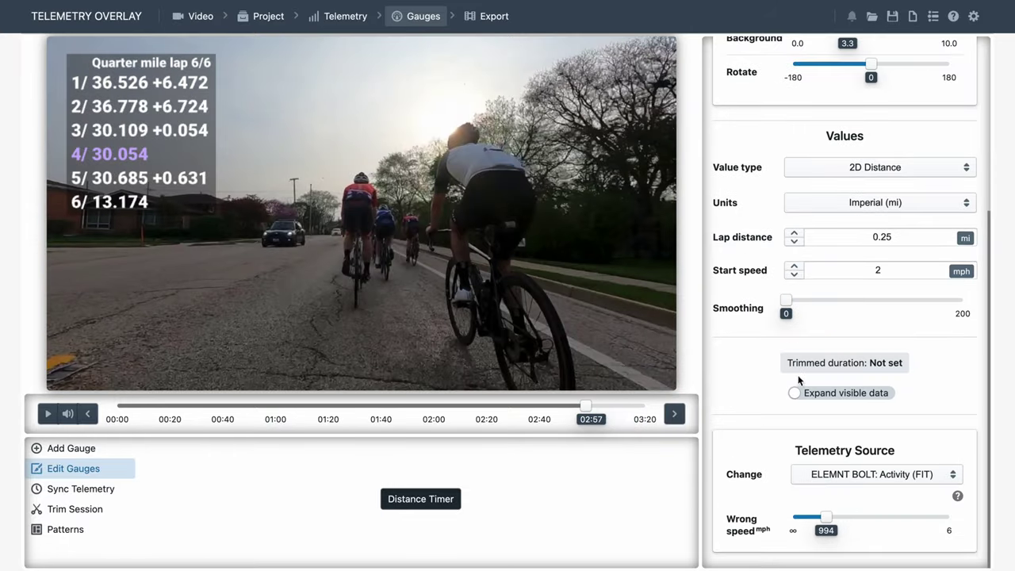
pyautogui.click(824, 396)
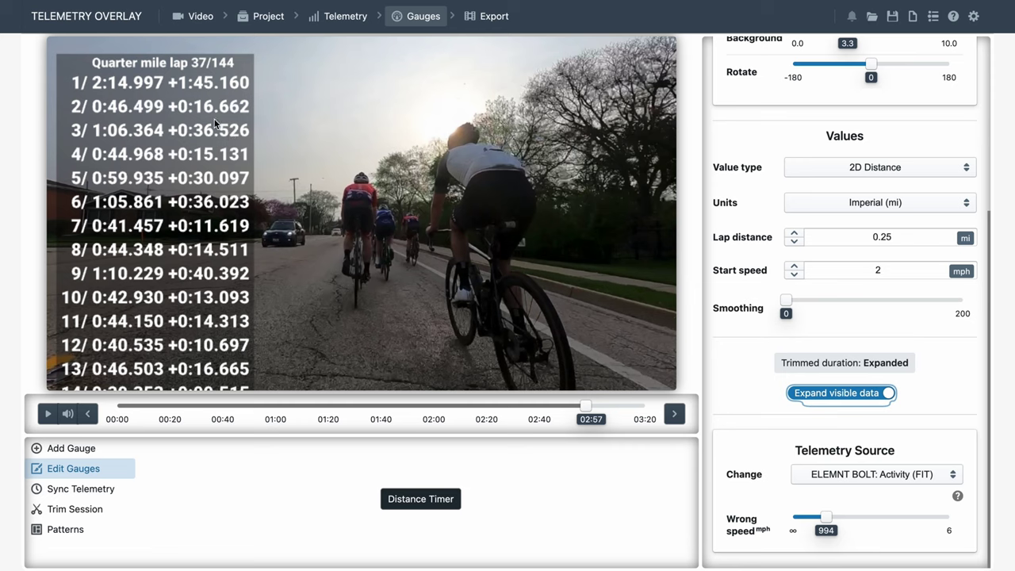
pyautogui.scroll(4, 775, 135)
pyautogui.moveTo(854, 149); pyautogui.dragTo(840, 151)
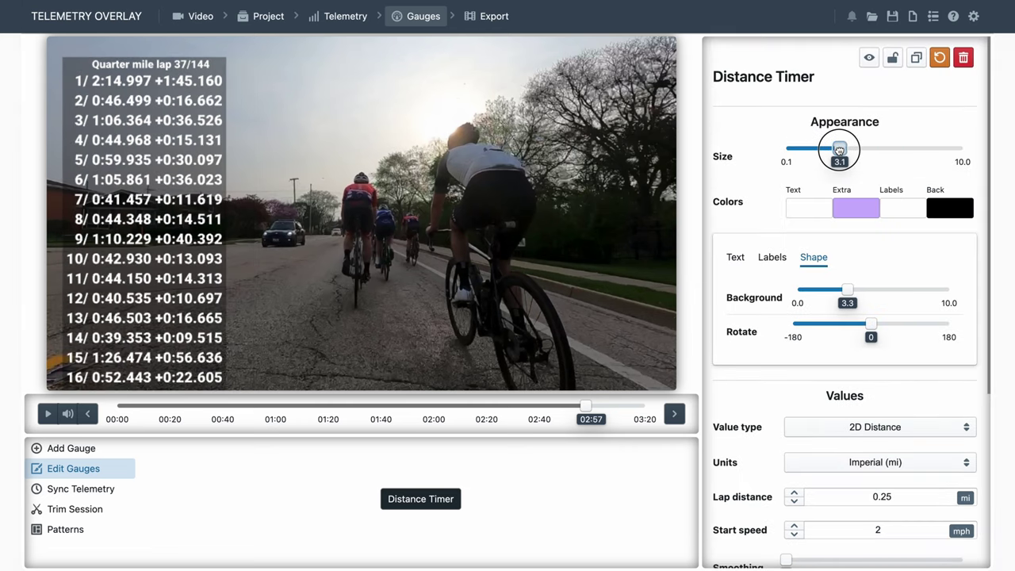
# Step: Turn off All laps, list only the latest 10, and preview the timer
pyautogui.click(736, 257)
pyautogui.click(800, 289)
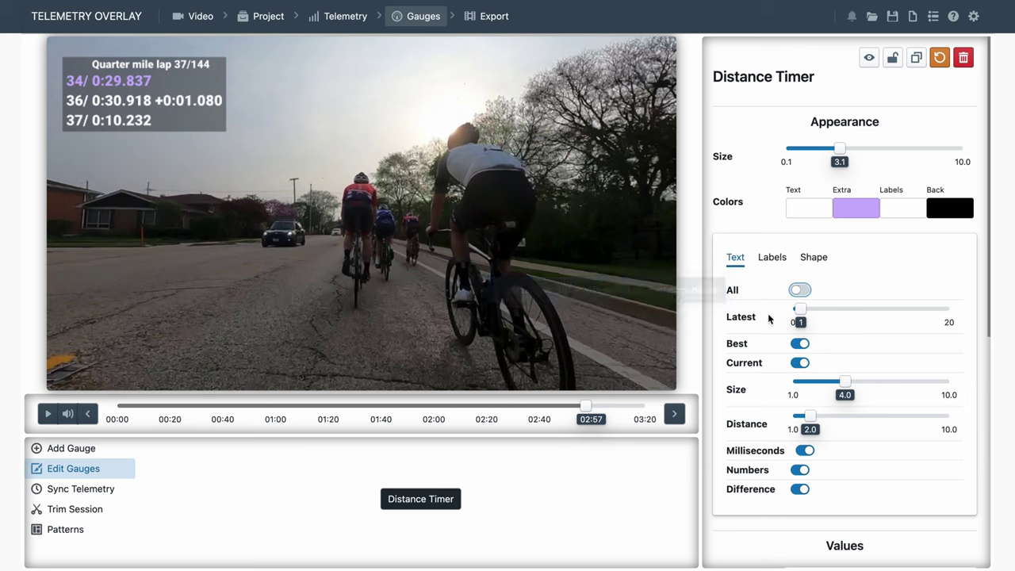
pyautogui.moveTo(802, 309); pyautogui.dragTo(871, 309)
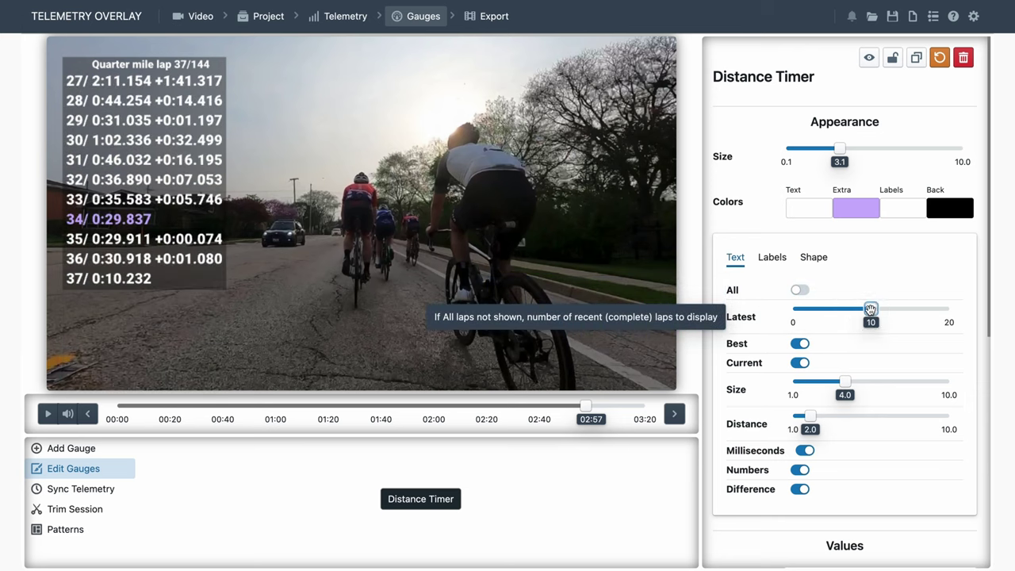
pyautogui.click(801, 343)
pyautogui.click(801, 343)
pyautogui.click(802, 363)
pyautogui.click(801, 363)
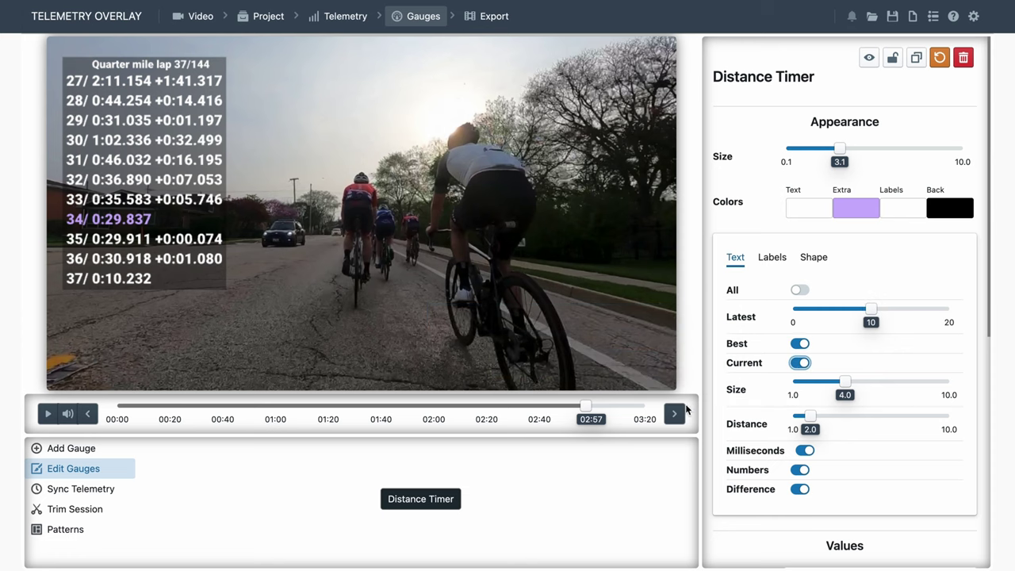
pyautogui.click(47, 414)
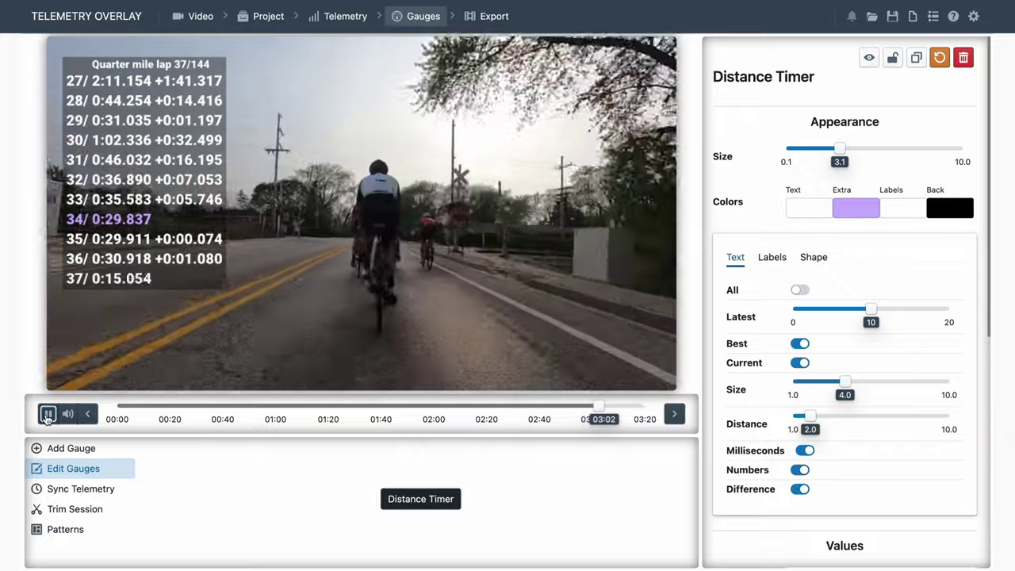
pyautogui.click(47, 414)
# Step: Switch the timer to Metric (km) units with a 1 km lap distance
pyautogui.scroll(-4, 728, 418)
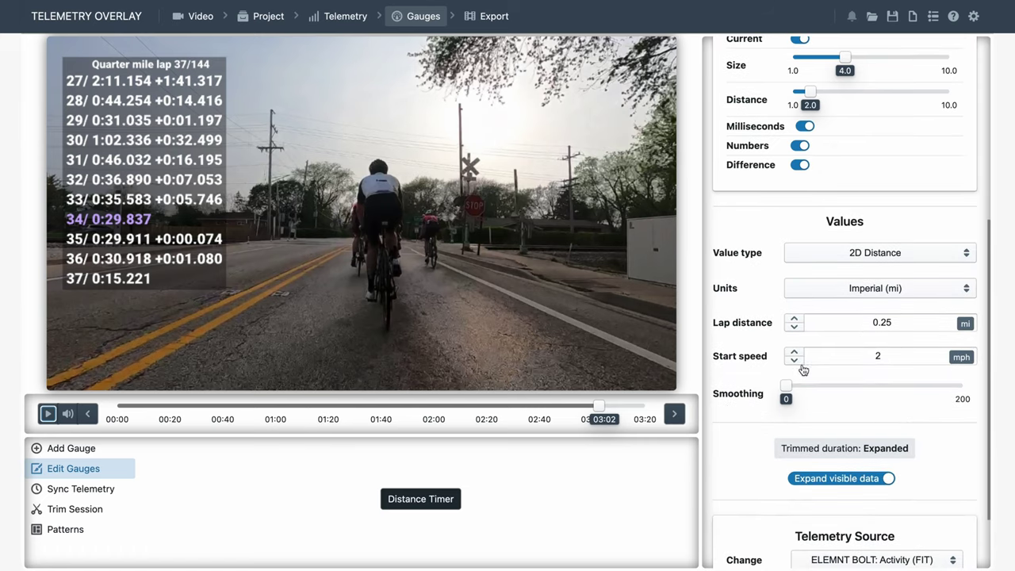
pyautogui.click(908, 293)
pyautogui.click(816, 272)
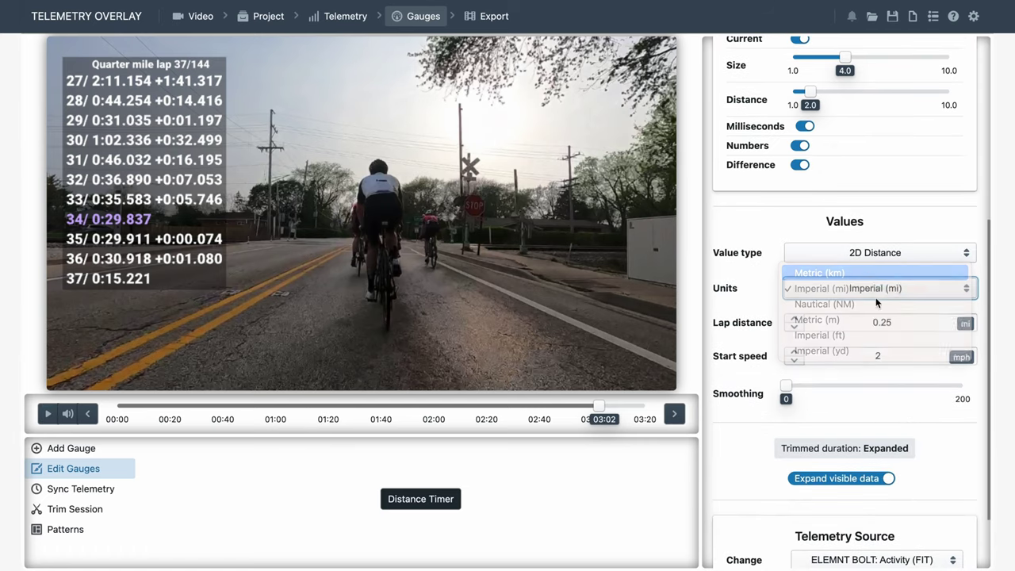
pyautogui.doubleClick(909, 322)
pyautogui.write('1')
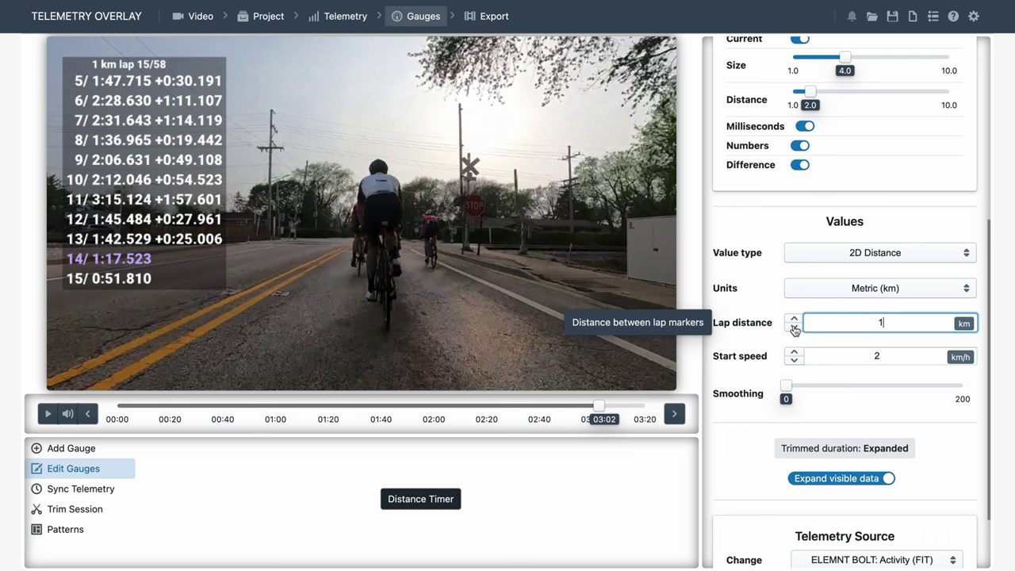
pyautogui.click(49, 417)
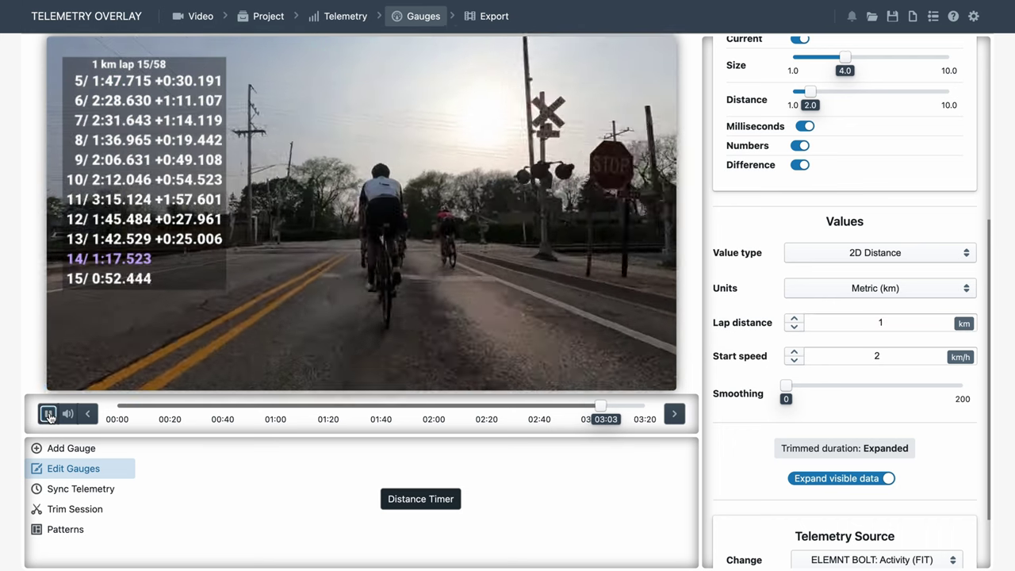
# Step: Create a Custom Mini gauge showing the _timer_time data stream
pyautogui.click(85, 455)
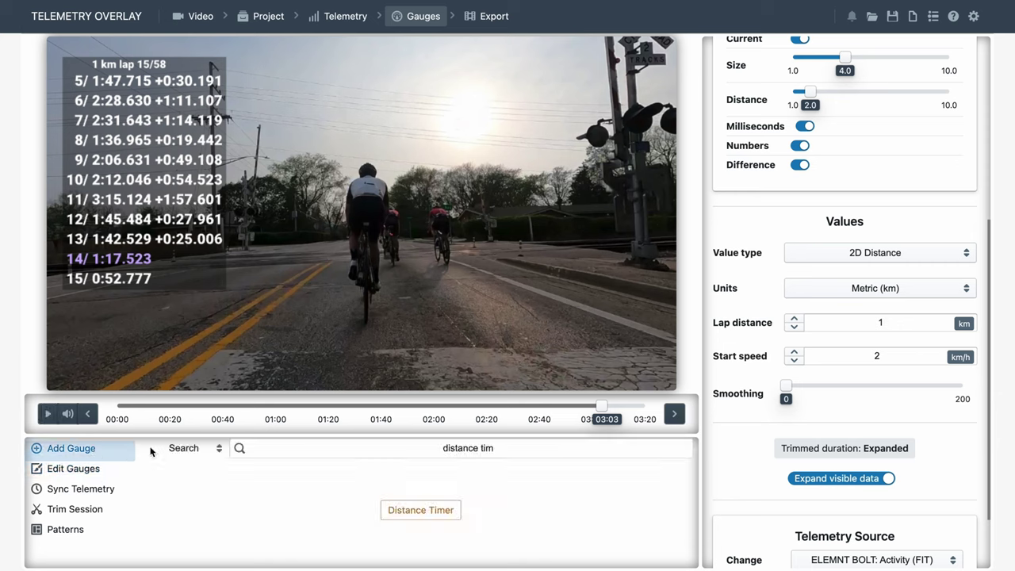
pyautogui.doubleClick(393, 446)
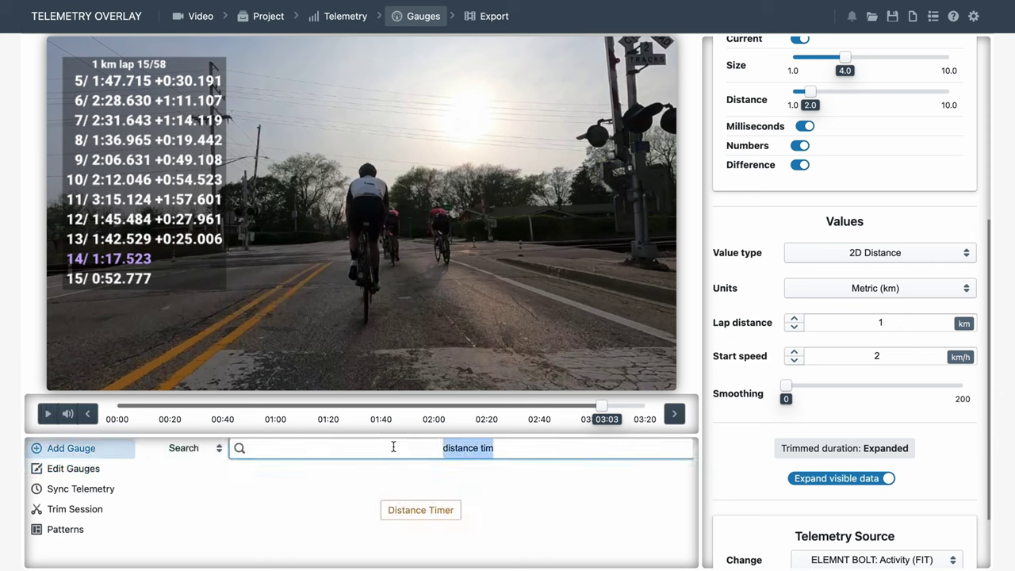
pyautogui.write('custom mini')
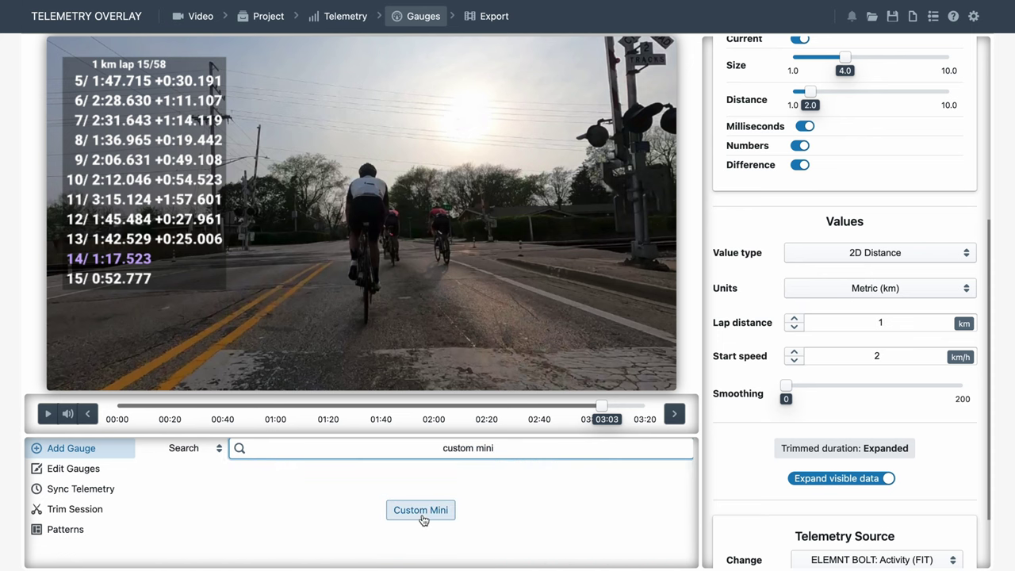
pyautogui.click(422, 513)
pyautogui.click(501, 275)
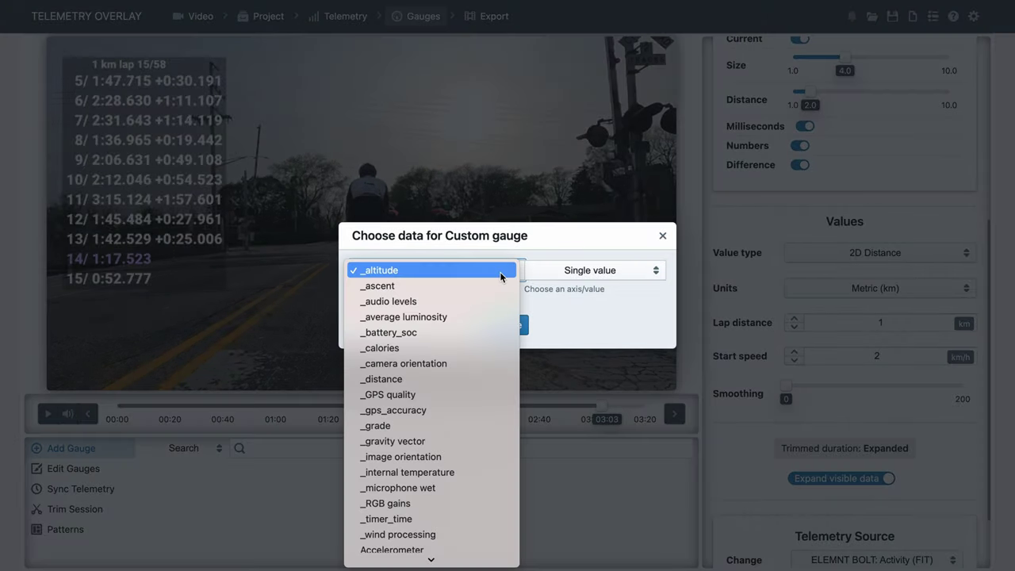
pyautogui.scroll(-3, 453, 351)
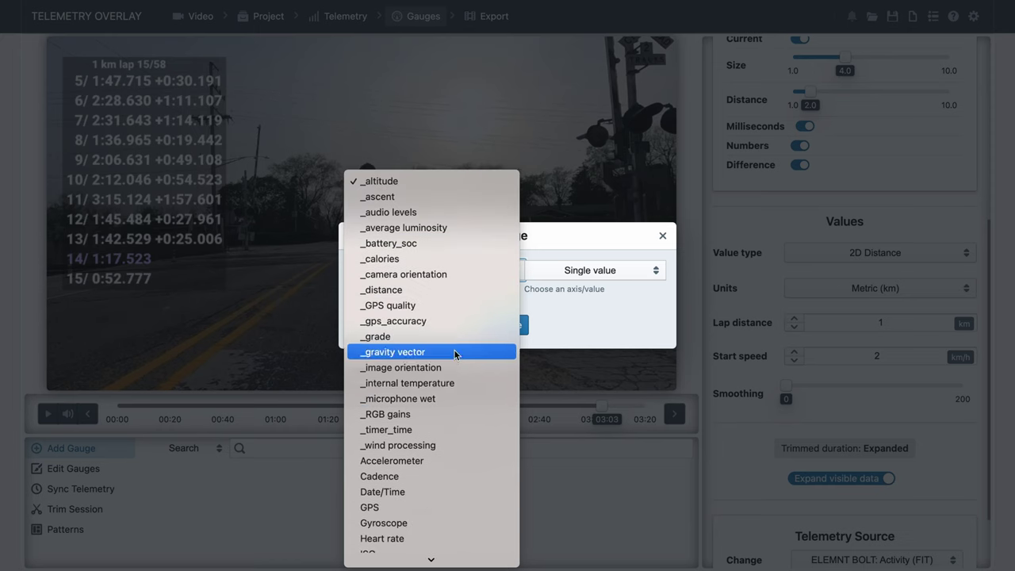
pyautogui.click(425, 430)
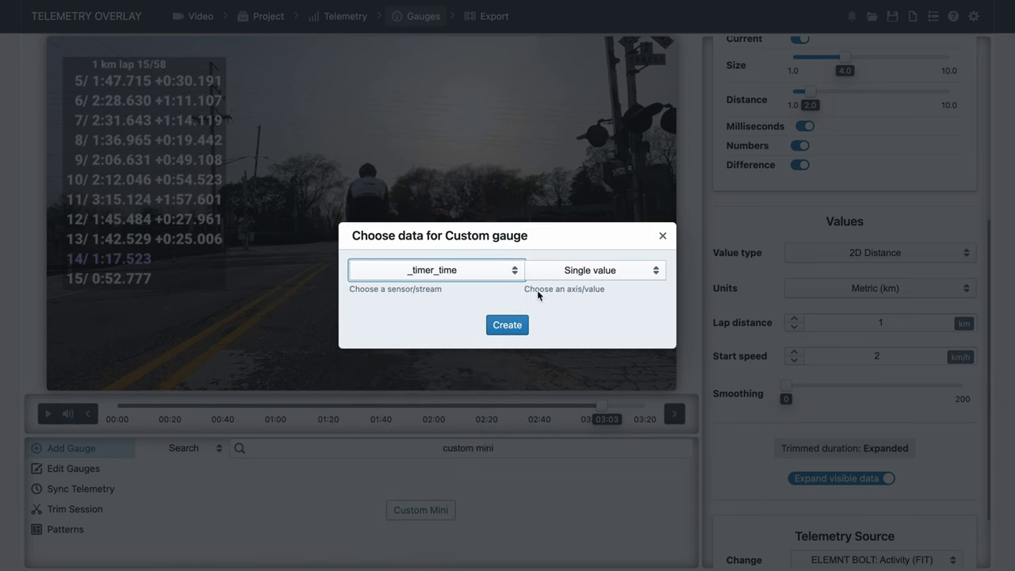
pyautogui.click(513, 324)
# Step: Place the timer at bottom-right with a clock icon and Right alignment
pyautogui.moveTo(444, 219); pyautogui.dragTo(623, 359)
pyautogui.click(809, 277)
pyautogui.click(832, 411)
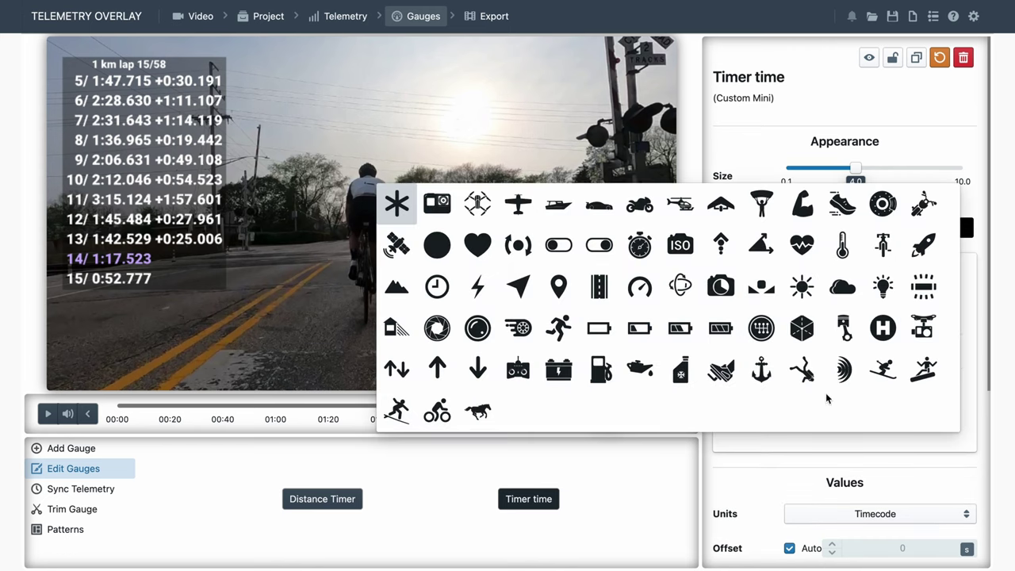
pyautogui.click(559, 291)
pyautogui.click(846, 277)
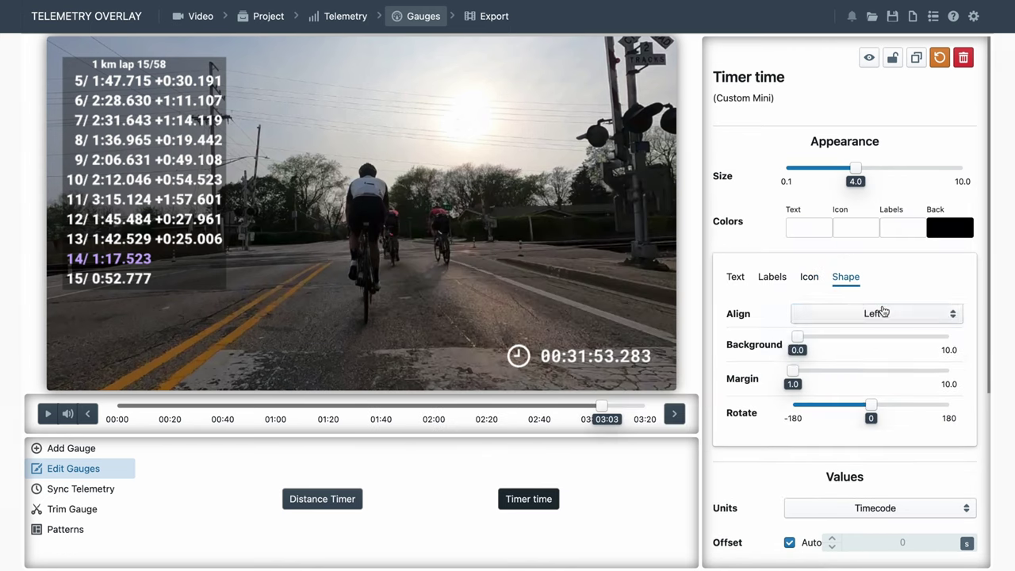
pyautogui.click(880, 314)
pyautogui.click(843, 354)
pyautogui.moveTo(529, 361); pyautogui.dragTo(611, 371)
# Step: Play the video to preview the timer gauge
pyautogui.click(49, 414)
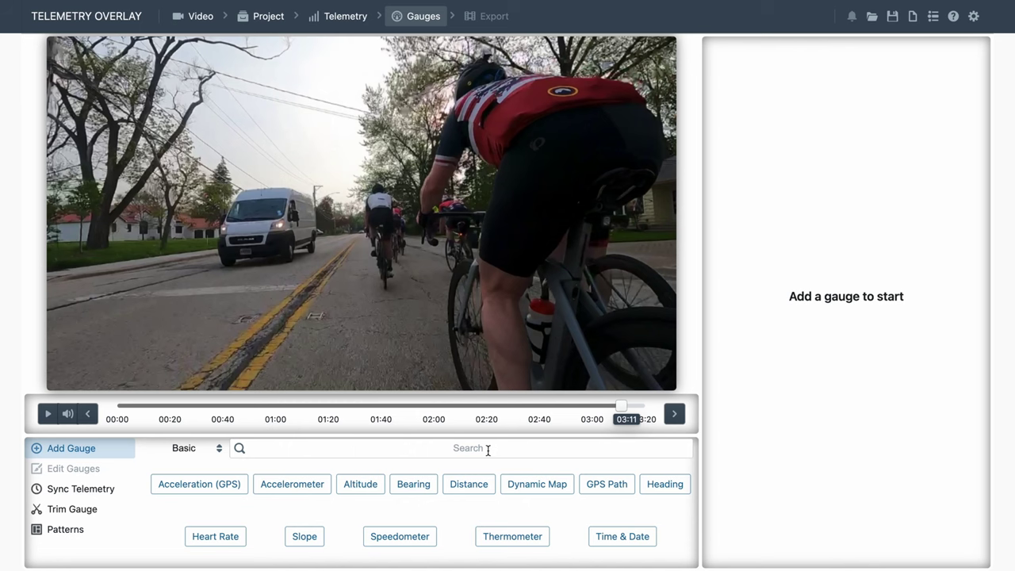
# Step: Type 'static' into the Add Gauge search field
pyautogui.click(488, 450)
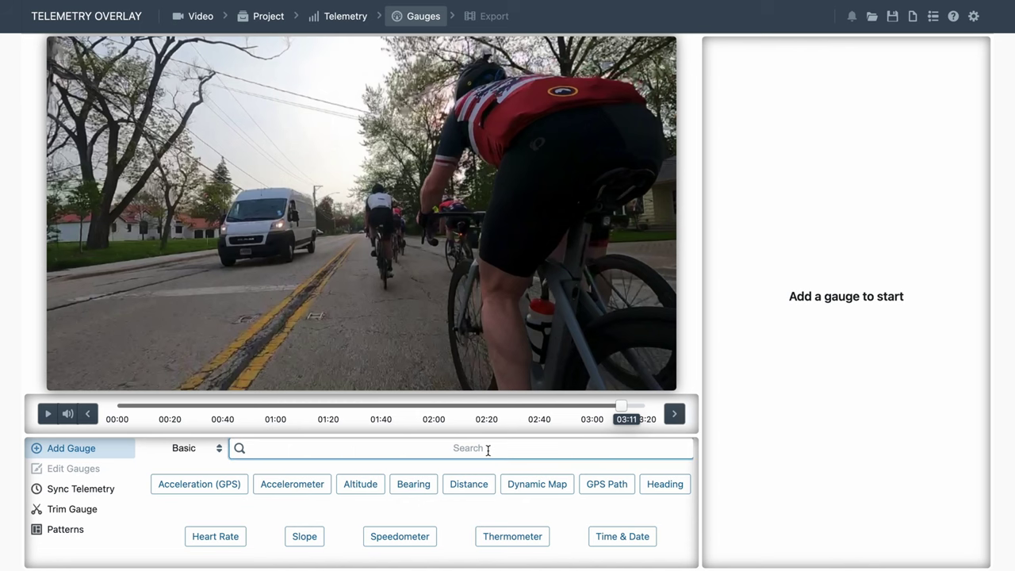
pyautogui.write('static')
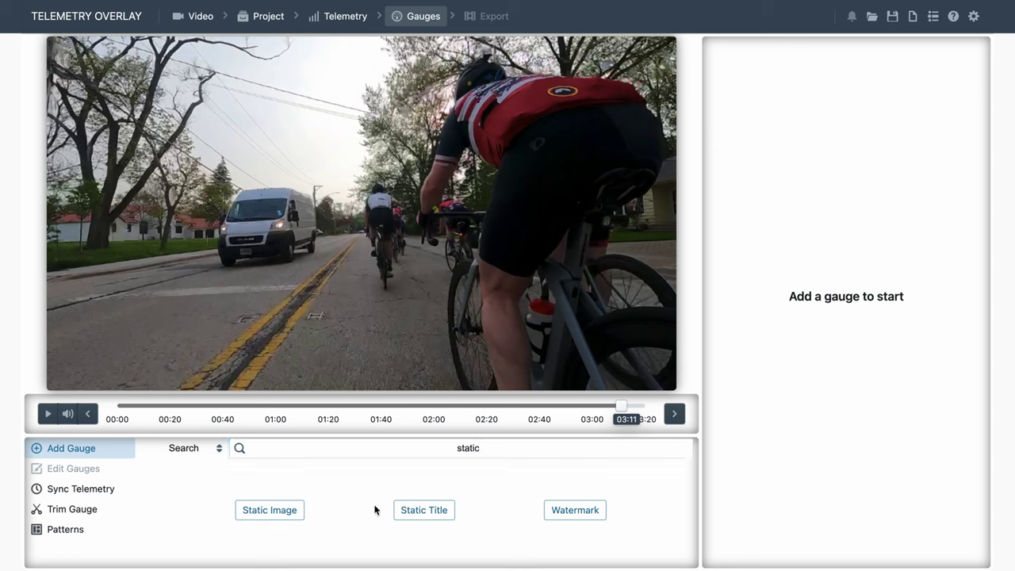
# Step: Add a Static Title in the video's lower-left and rename it 'Cycling'
pyautogui.click(420, 517)
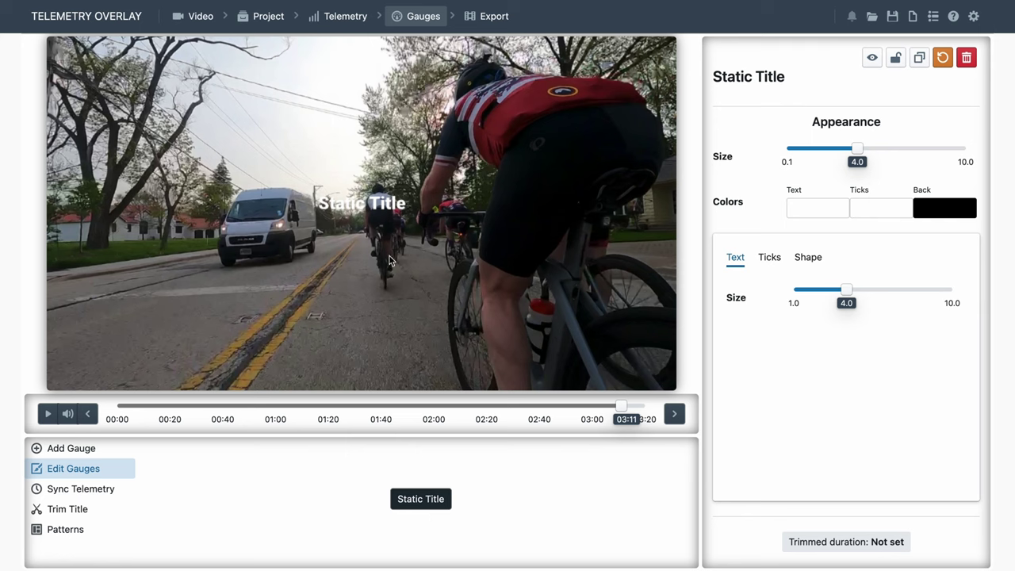
pyautogui.moveTo(379, 208); pyautogui.dragTo(139, 359)
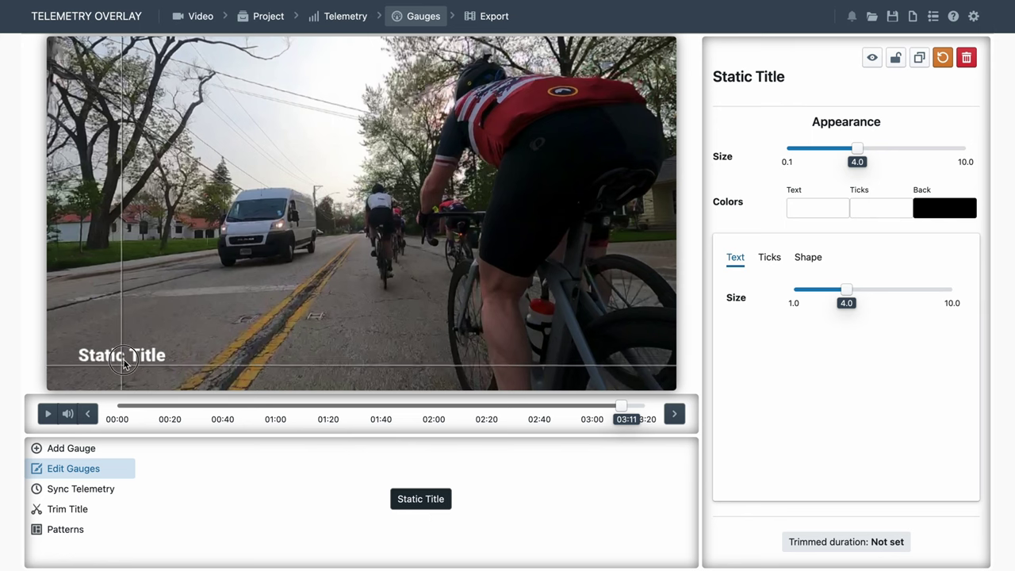
pyautogui.click(750, 77)
pyautogui.write('Cycling')
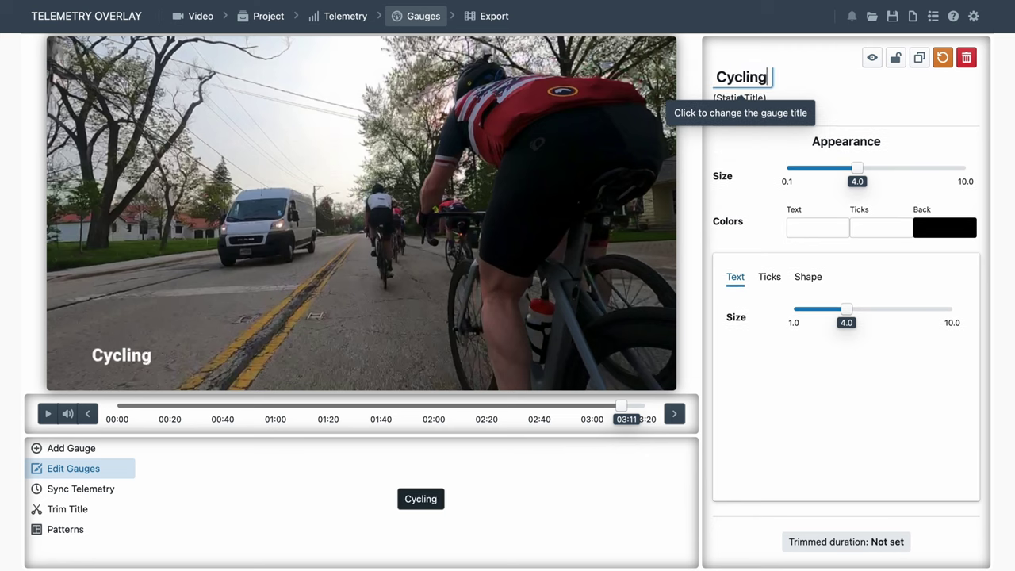
pyautogui.press('Return')
pyautogui.moveTo(131, 364); pyautogui.dragTo(108, 374)
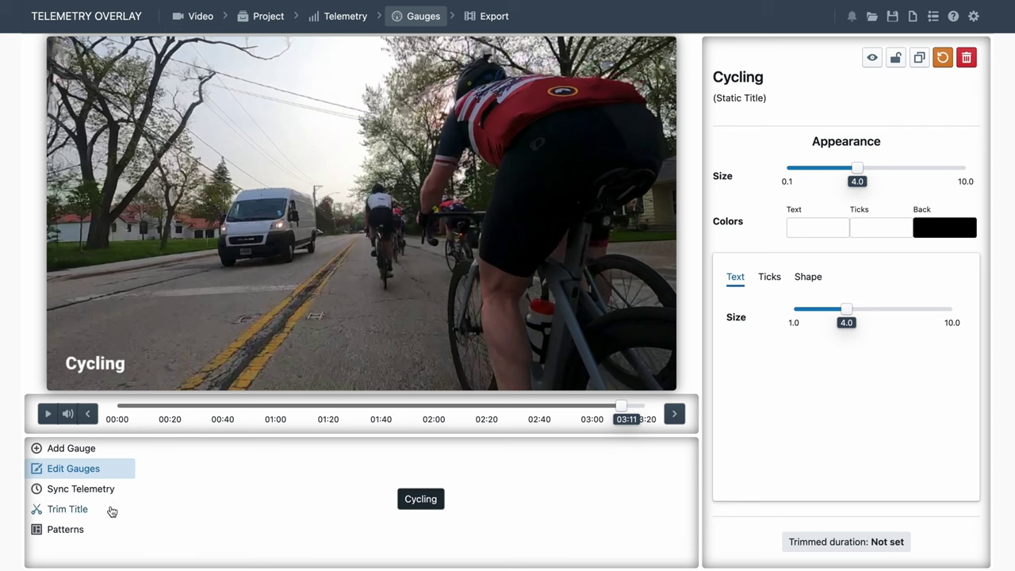
pyautogui.click(77, 515)
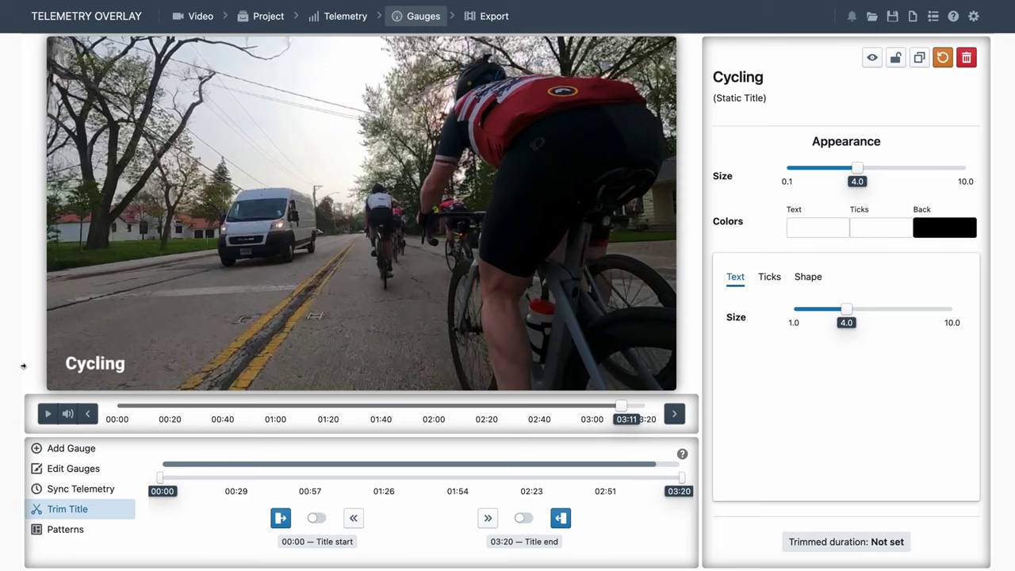
# Step: Make the Cycling title end at 00:03 and preview its ending
pyautogui.click(119, 409)
pyautogui.click(47, 414)
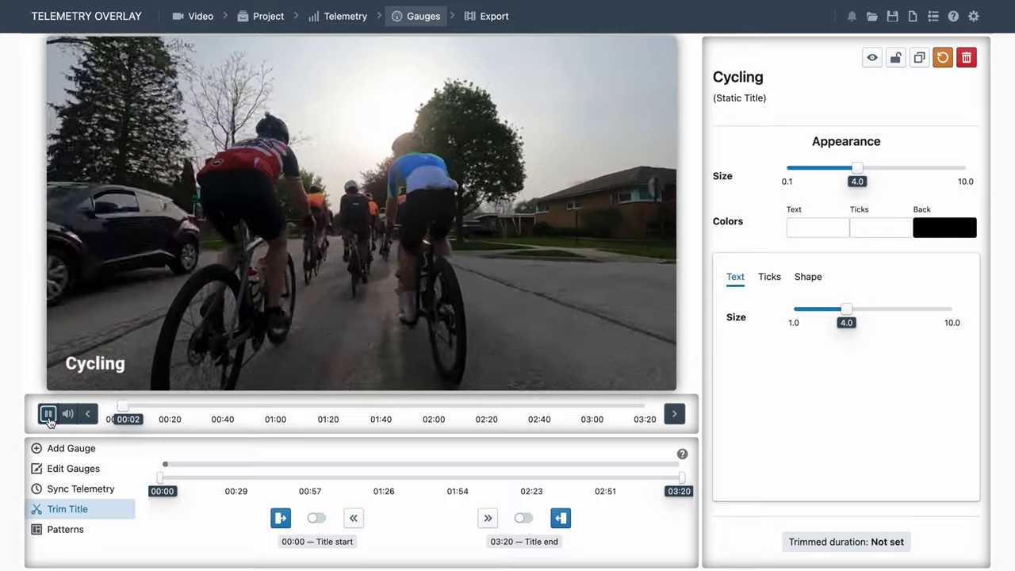
pyautogui.click(48, 414)
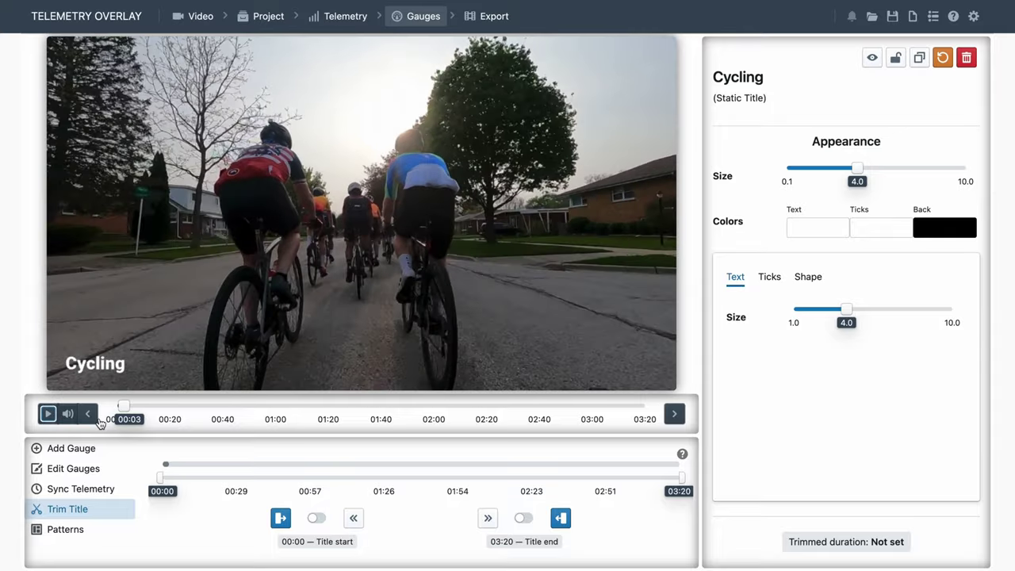
pyautogui.click(561, 518)
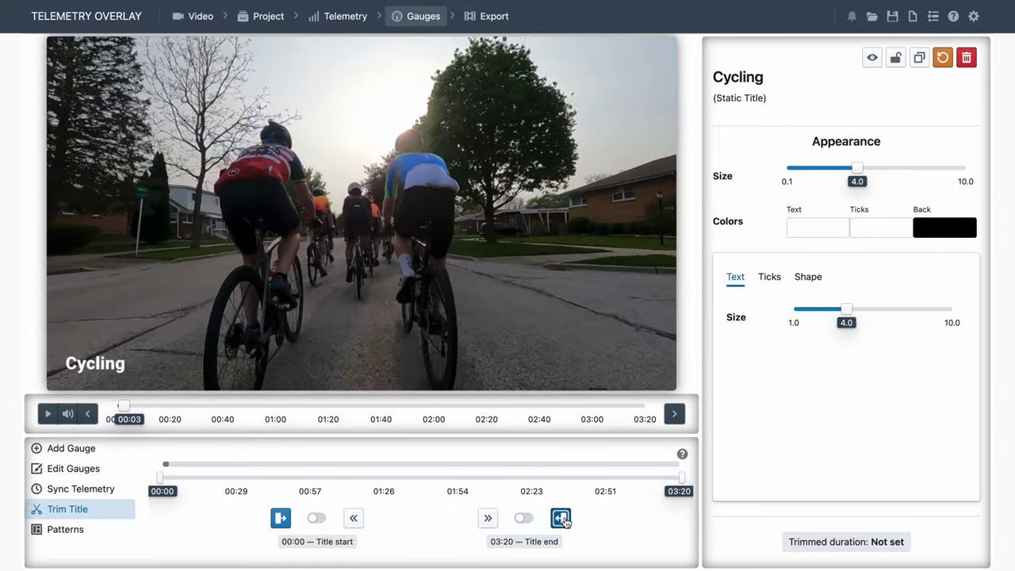
pyautogui.click(118, 408)
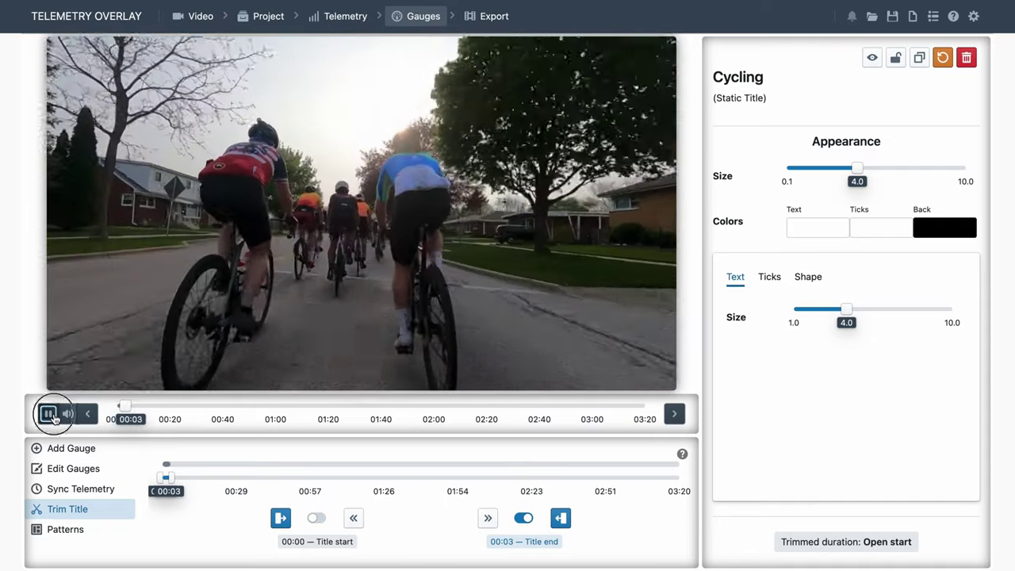
pyautogui.click(47, 414)
pyautogui.click(118, 407)
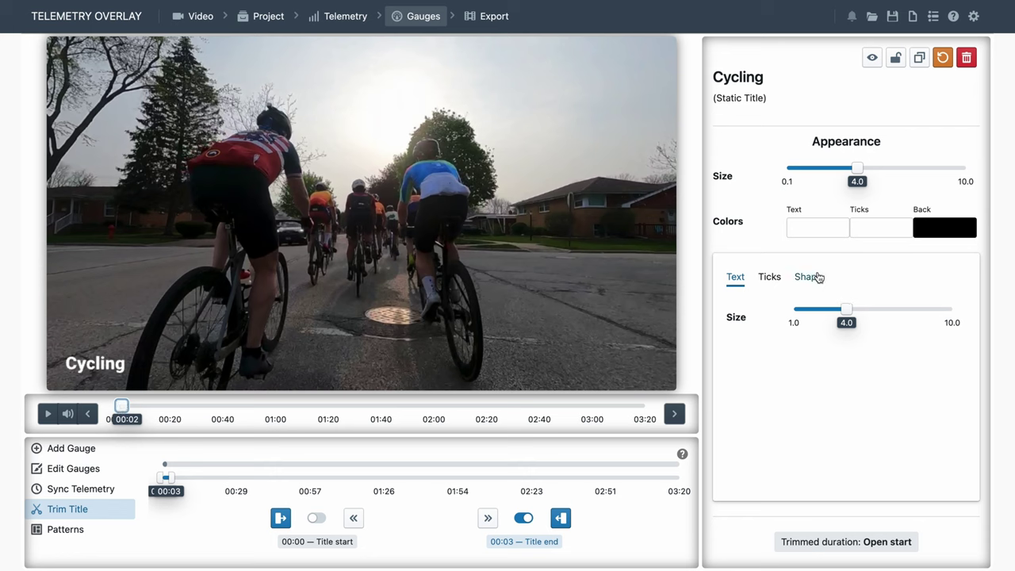
# Step: Set the title's fade-out and fade-in to 1.0 s each, previewing both
pyautogui.click(817, 277)
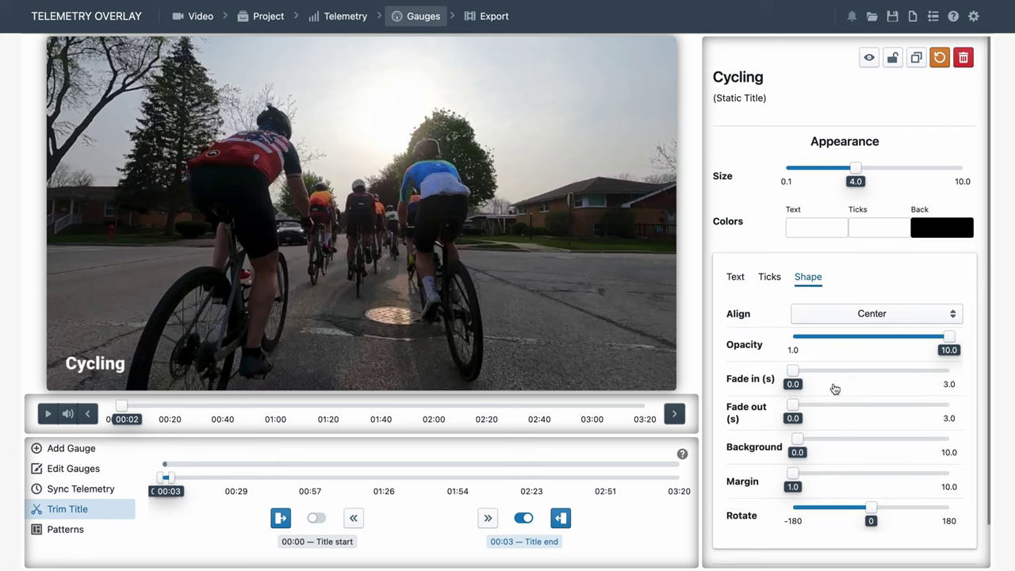
pyautogui.moveTo(794, 406); pyautogui.dragTo(844, 405)
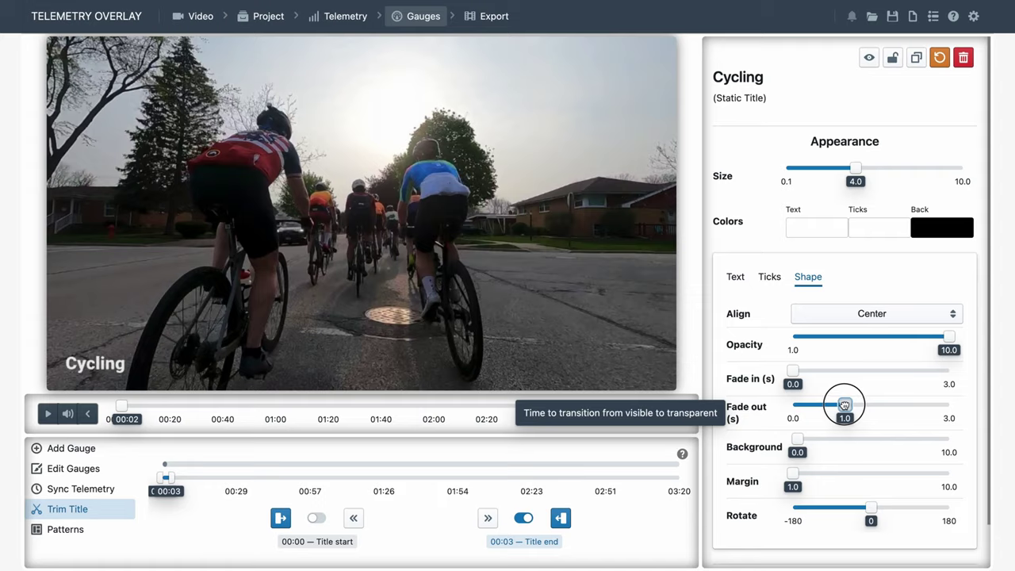
pyautogui.moveTo(119, 405); pyautogui.dragTo(118, 407)
pyautogui.click(48, 413)
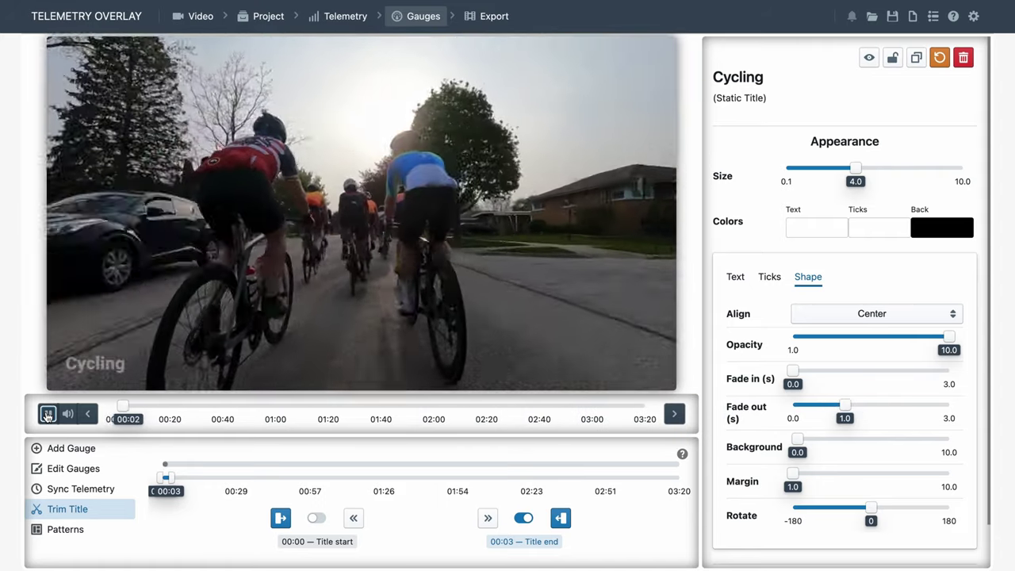
pyautogui.click(48, 414)
pyautogui.moveTo(125, 405); pyautogui.dragTo(113, 405)
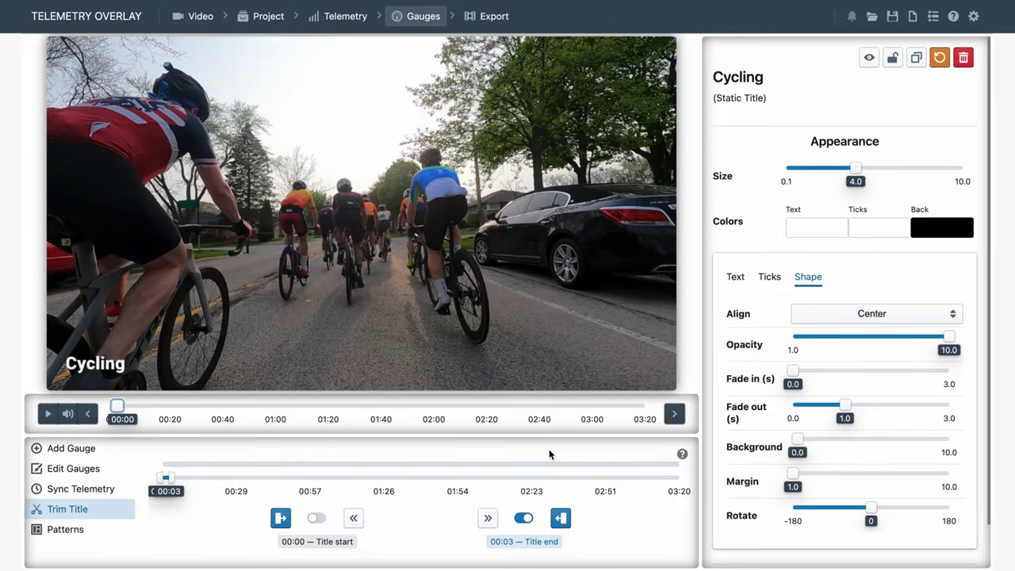
pyautogui.scroll(-1, 710, 446)
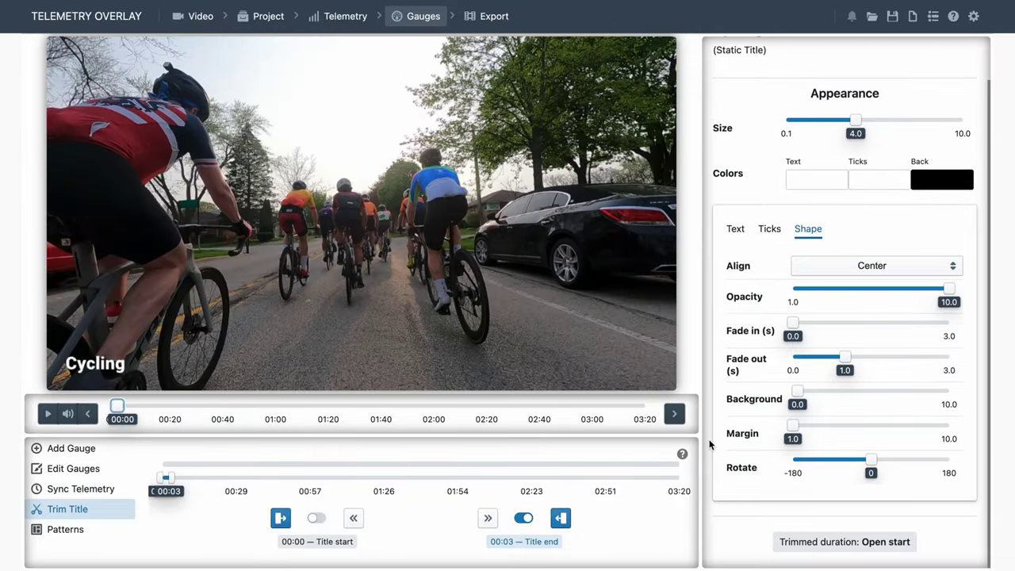
pyautogui.moveTo(793, 323); pyautogui.dragTo(846, 324)
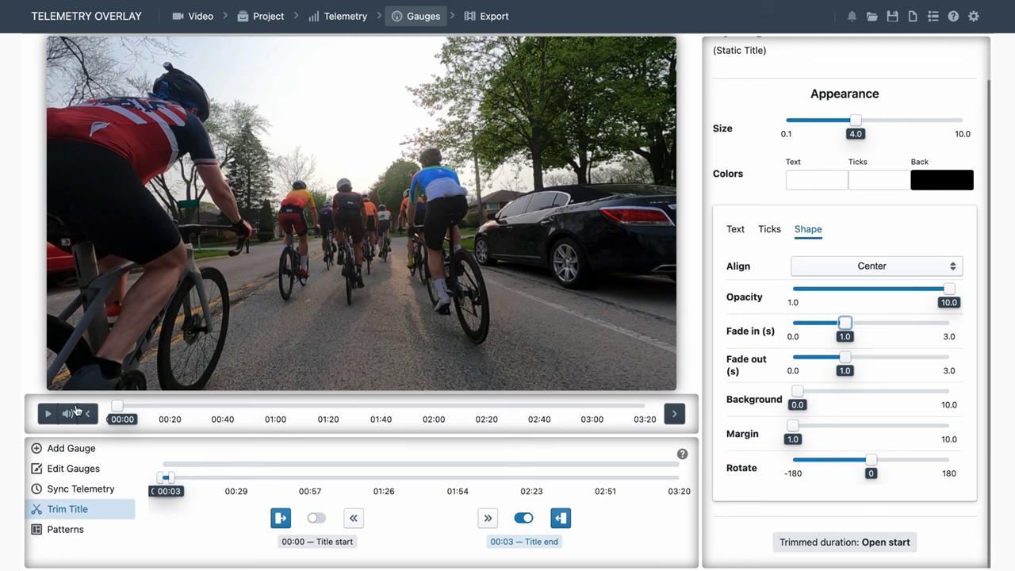
pyautogui.click(47, 413)
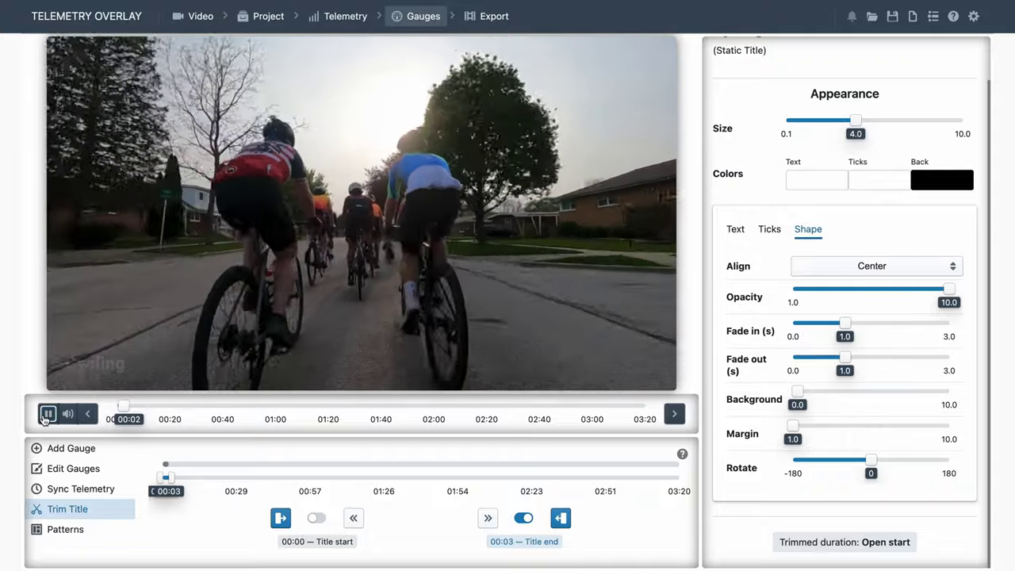
pyautogui.click(46, 413)
pyautogui.moveTo(125, 407); pyautogui.dragTo(119, 408)
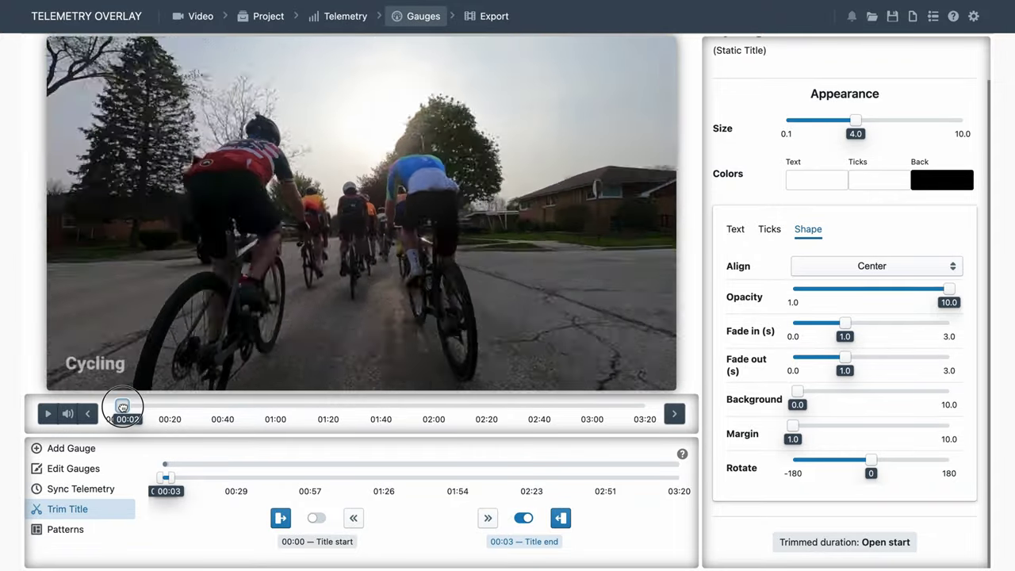
# Step: Underline the Cycling title in bright green with length 2.4 and width 3.0
pyautogui.click(764, 230)
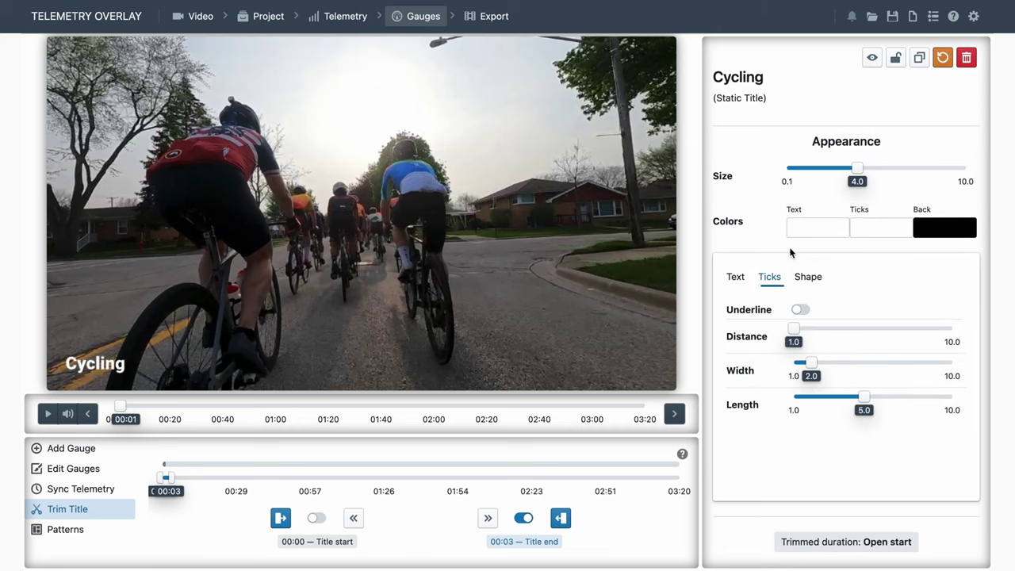
pyautogui.click(800, 311)
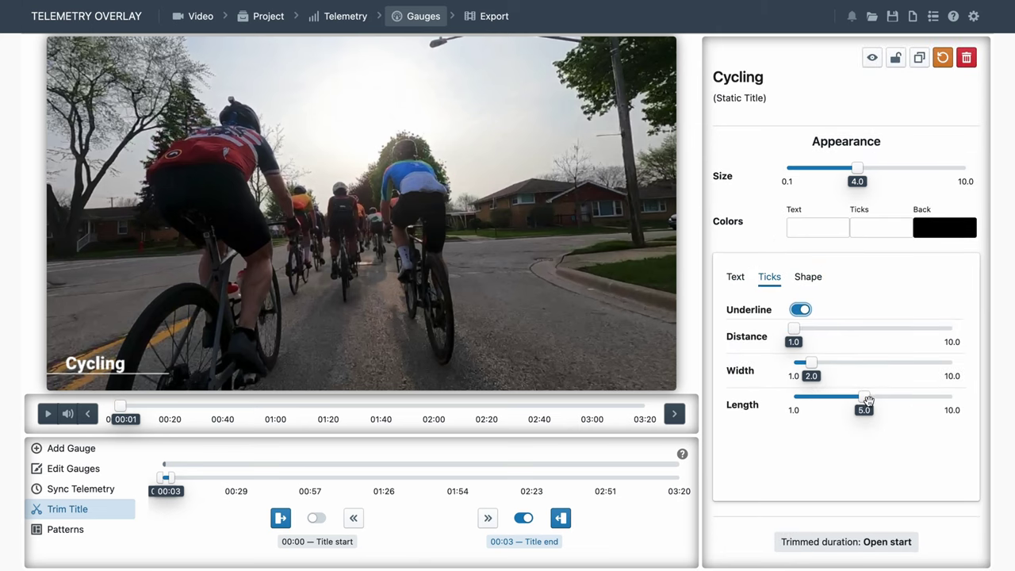
pyautogui.moveTo(865, 396); pyautogui.dragTo(819, 397)
pyautogui.click(872, 228)
pyautogui.click(847, 346)
pyautogui.click(956, 253)
pyautogui.moveTo(849, 346); pyautogui.dragTo(867, 349)
pyautogui.click(752, 388)
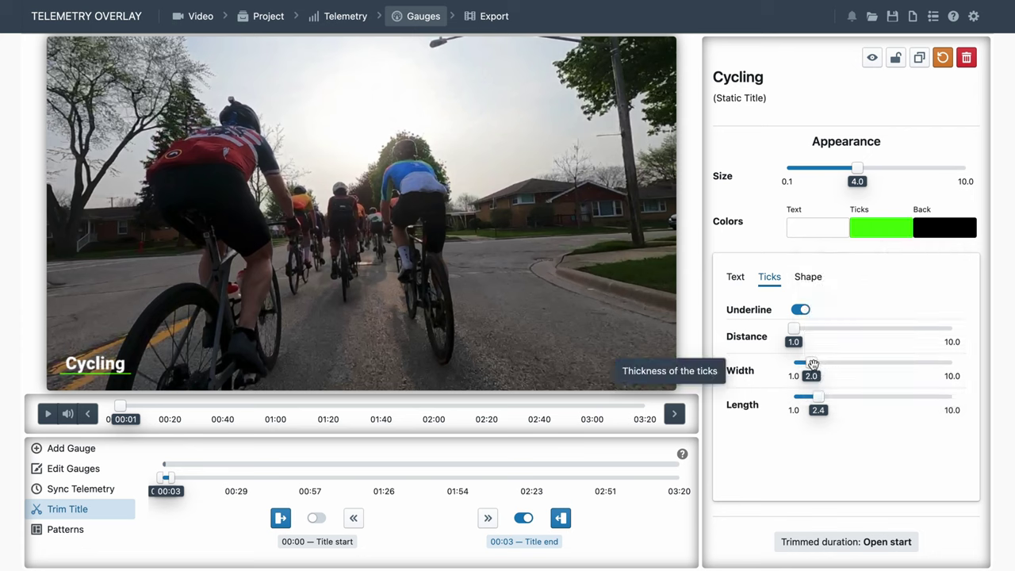
pyautogui.moveTo(802, 362); pyautogui.dragTo(829, 362)
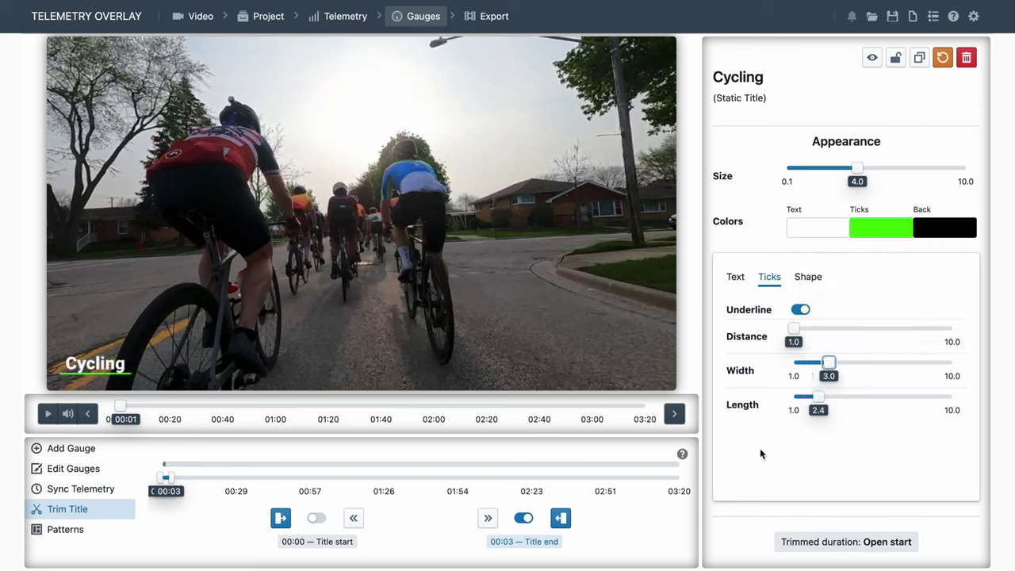
# Step: Add a Static Image of logo.PNG at the bottom-right, sized 1.3
pyautogui.click(75, 449)
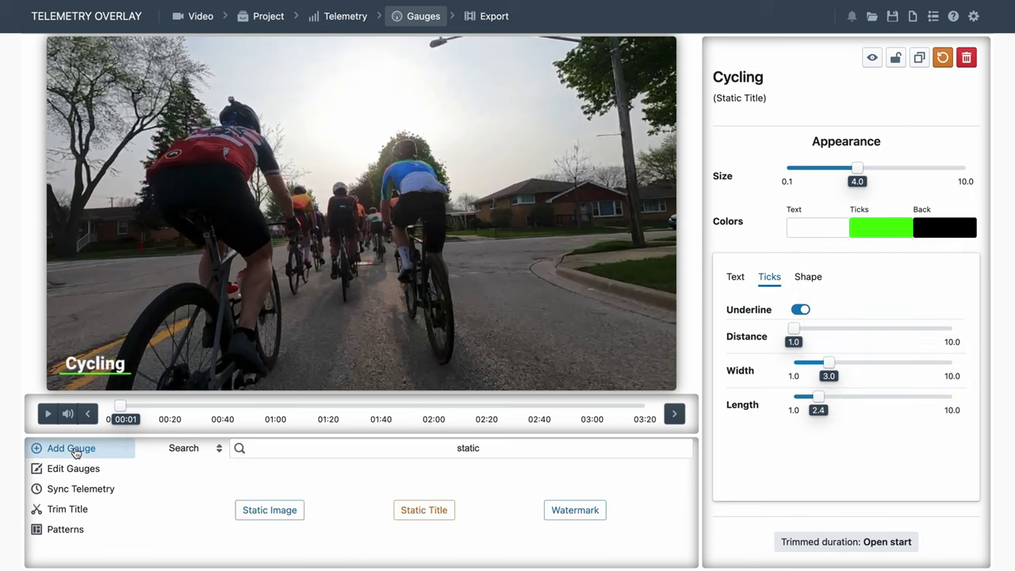
pyautogui.click(281, 515)
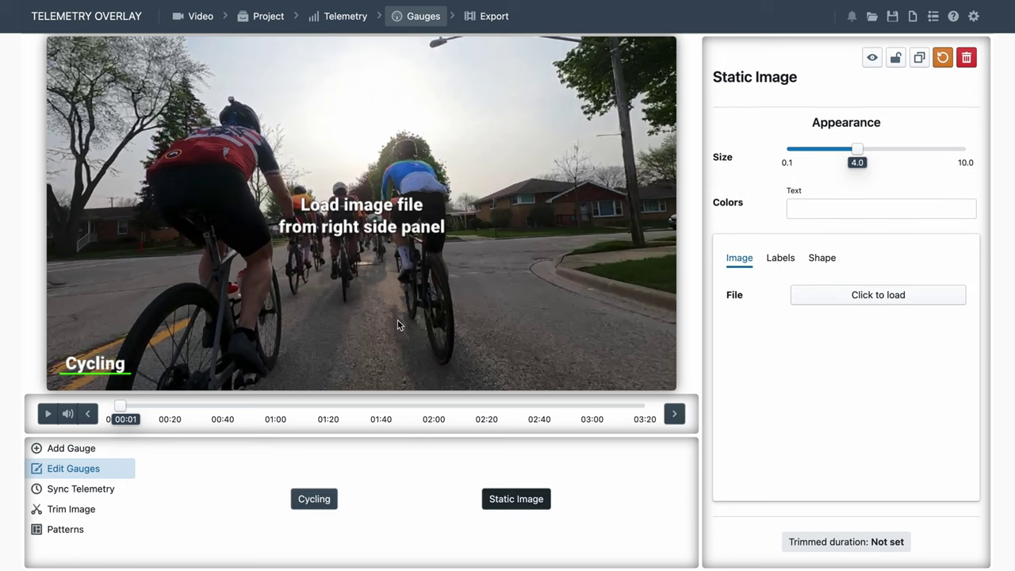
pyautogui.click(875, 297)
pyautogui.doubleClick(250, 165)
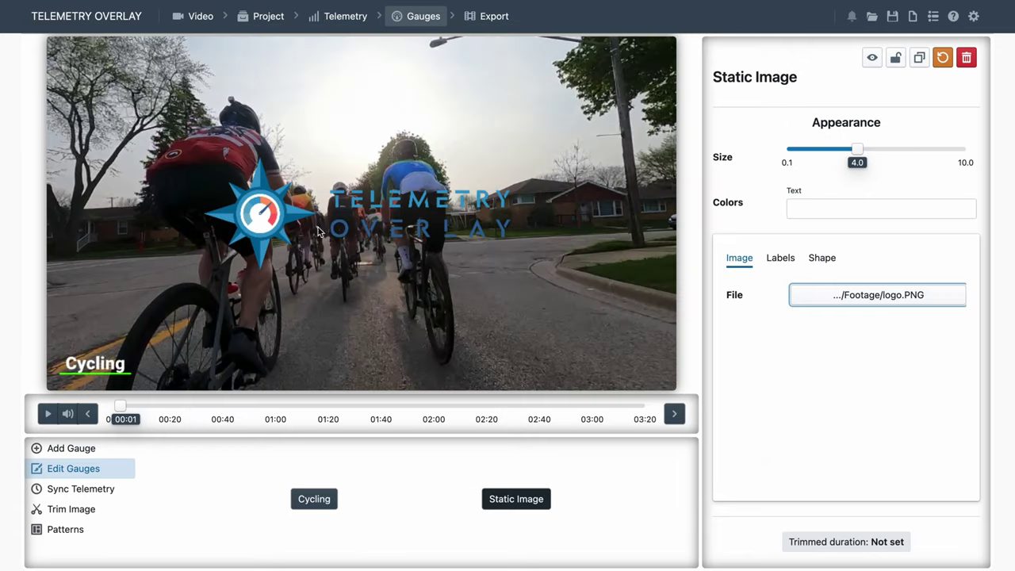
pyautogui.moveTo(330, 226); pyautogui.dragTo(552, 377)
pyautogui.moveTo(857, 149); pyautogui.dragTo(809, 149)
pyautogui.click(578, 356)
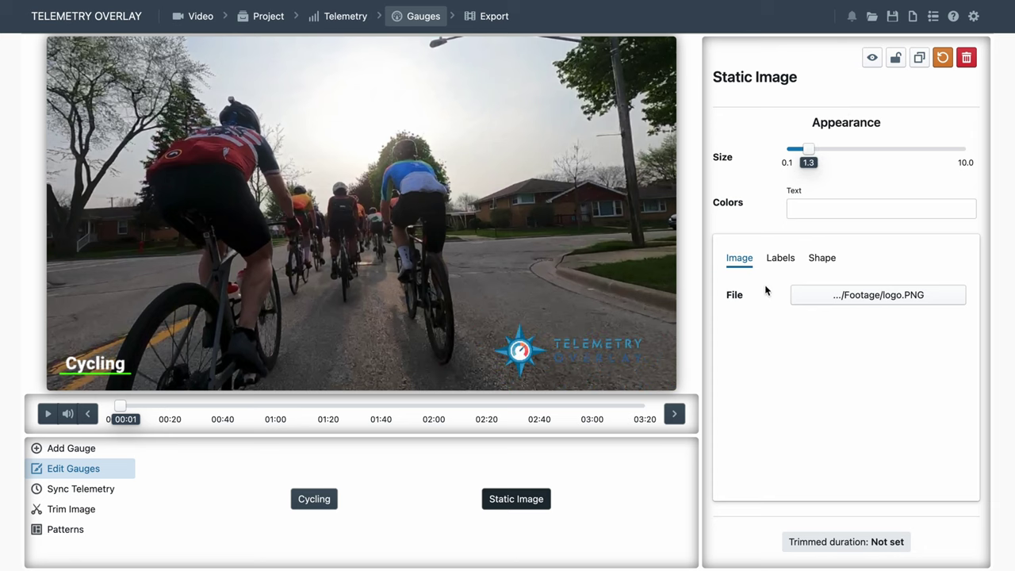
# Step: Give the logo 1.0 s fade-in and fade-out and end it at 00:03
pyautogui.click(822, 258)
pyautogui.moveTo(796, 326); pyautogui.dragTo(846, 326)
pyautogui.moveTo(794, 359); pyautogui.dragTo(848, 360)
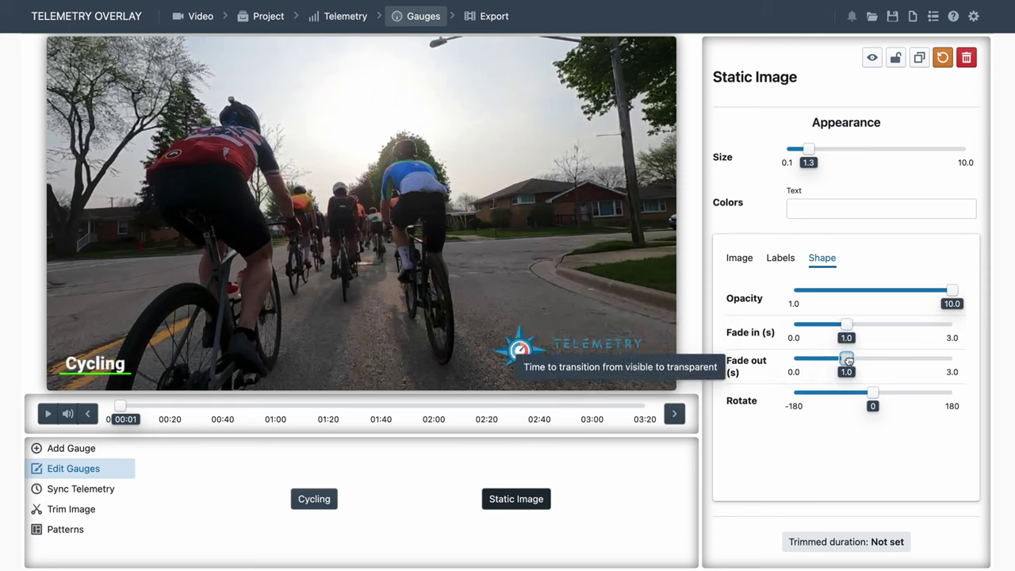
pyautogui.click(89, 509)
pyautogui.moveTo(123, 408); pyautogui.dragTo(124, 407)
pyautogui.click(562, 519)
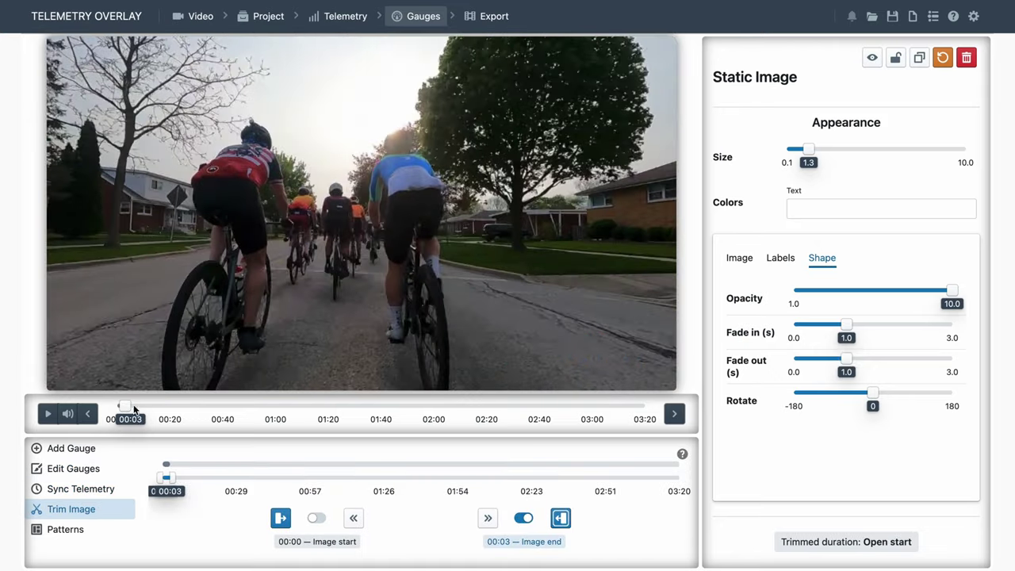
pyautogui.click(47, 413)
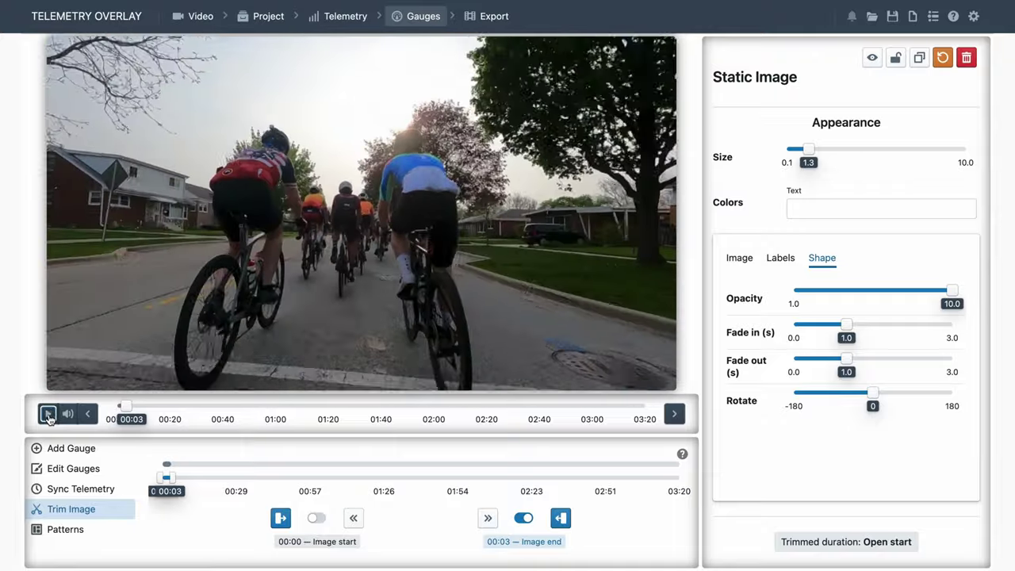
# Step: Add an Image Distance gauge from the Image-filtered list, using cyclist.png as its icon
pyautogui.click(80, 451)
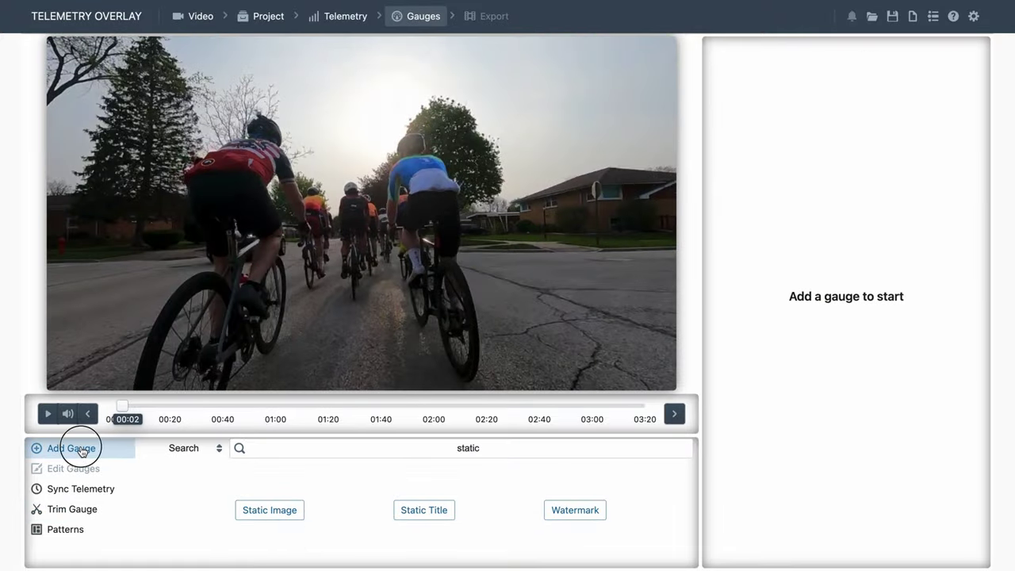
pyautogui.click(185, 450)
pyautogui.click(176, 418)
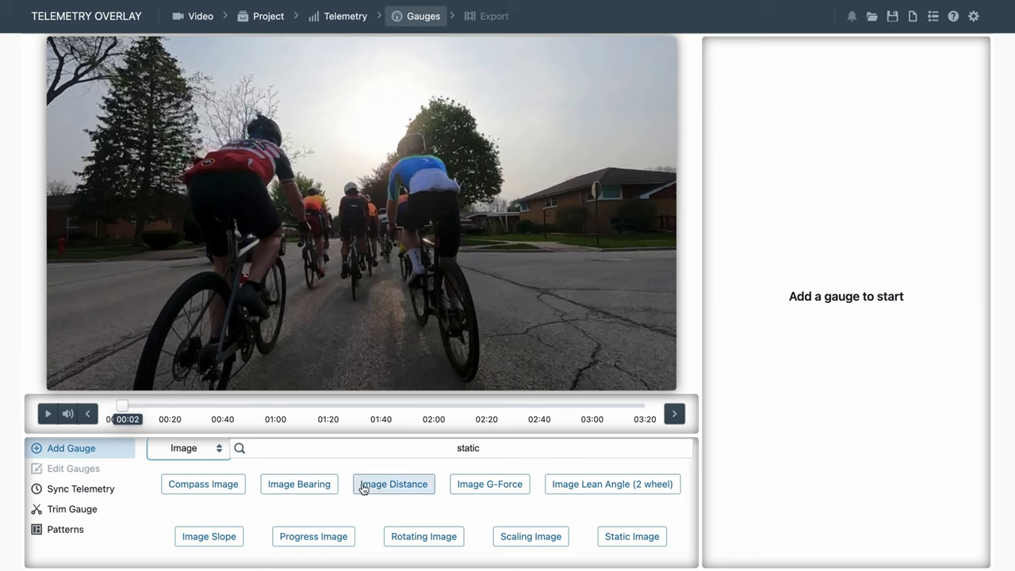
pyautogui.click(395, 484)
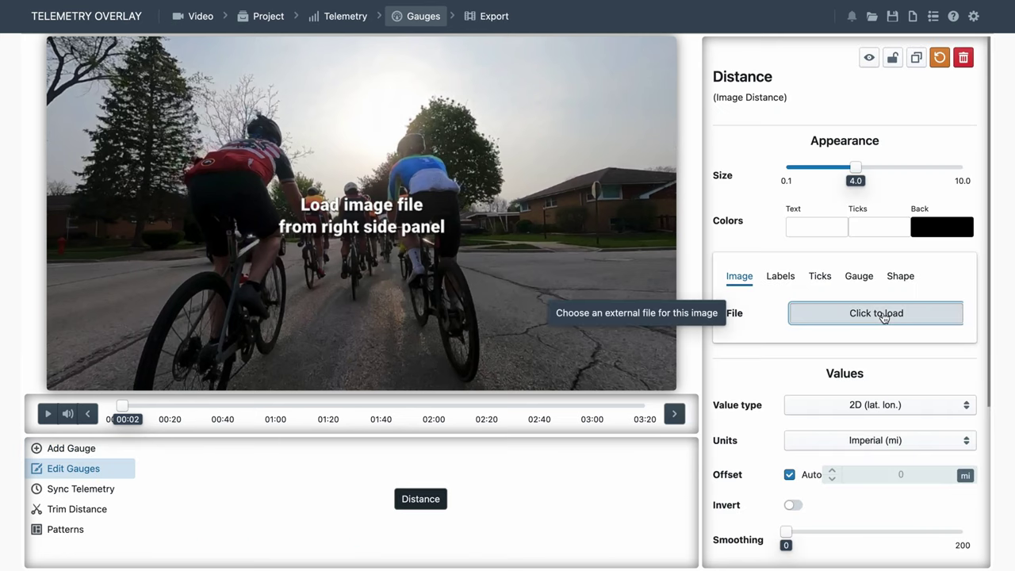
pyautogui.click(883, 314)
pyautogui.click(246, 97)
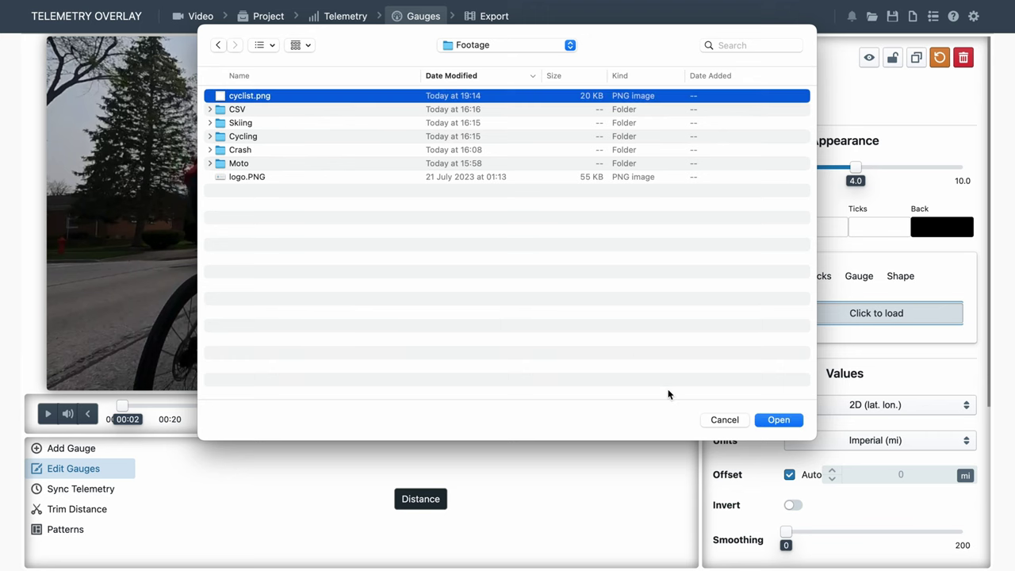
pyautogui.click(779, 420)
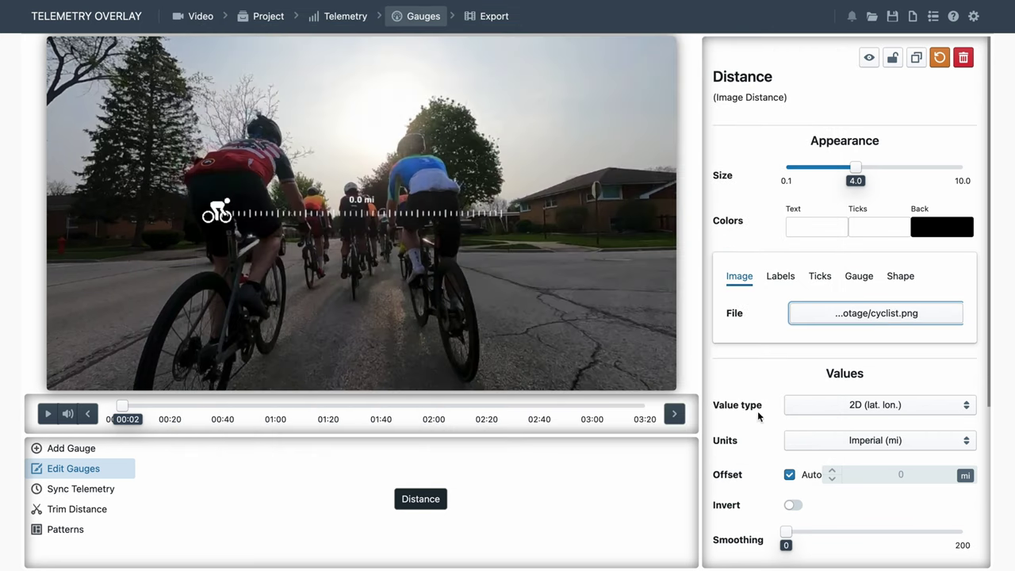
# Step: Set the distance gauge to size 8.3, move it to the bottom, and give it a white 3.7 background
pyautogui.moveTo(858, 167); pyautogui.dragTo(933, 168)
pyautogui.moveTo(373, 214); pyautogui.dragTo(377, 368)
pyautogui.click(902, 278)
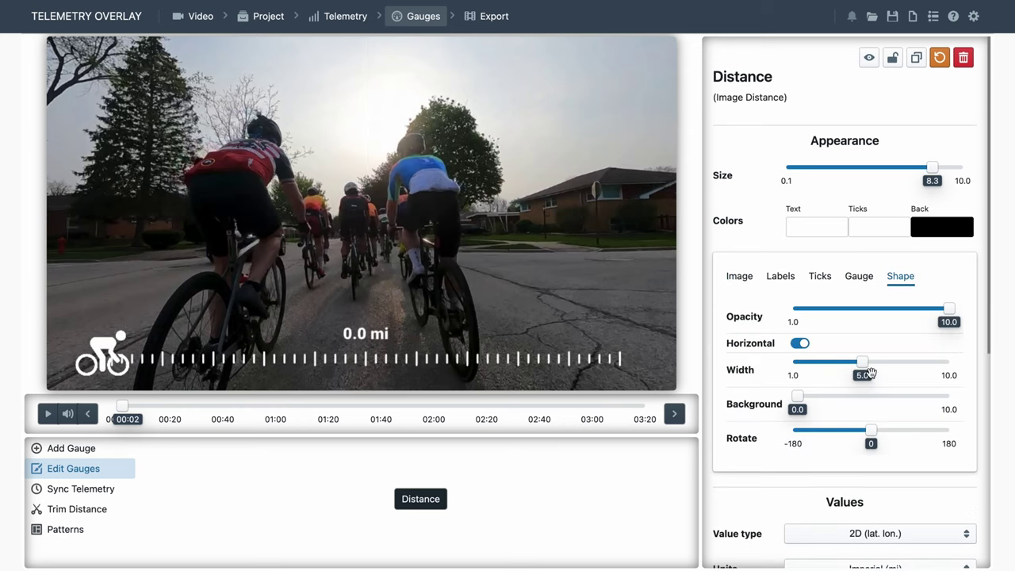
pyautogui.moveTo(806, 399); pyautogui.dragTo(853, 396)
pyautogui.click(942, 227)
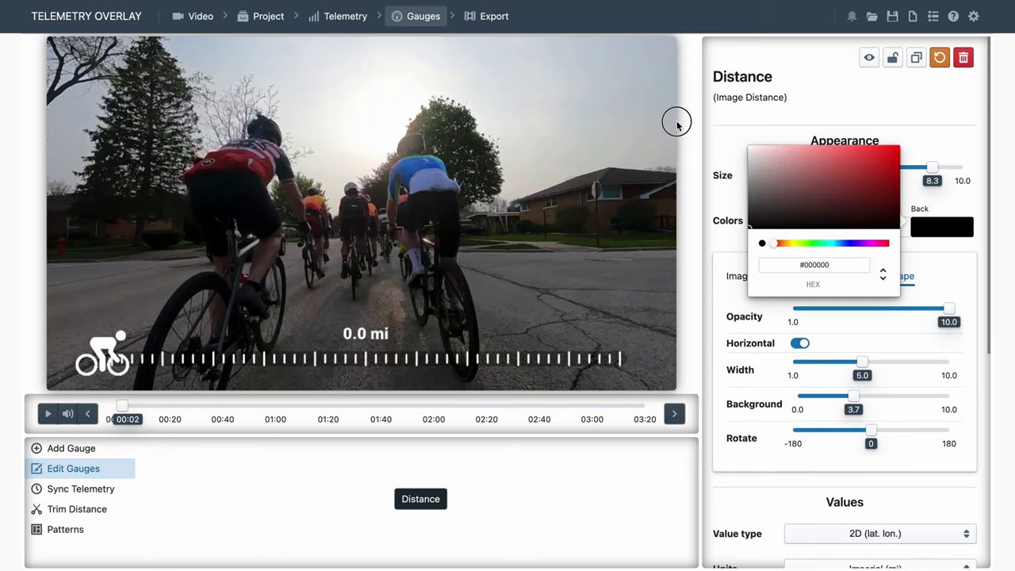
pyautogui.click(752, 147)
pyautogui.click(726, 479)
# Step: Set Large ticks to 0, anchor to 1.9, thin the bar, and preview the clip
pyautogui.click(820, 278)
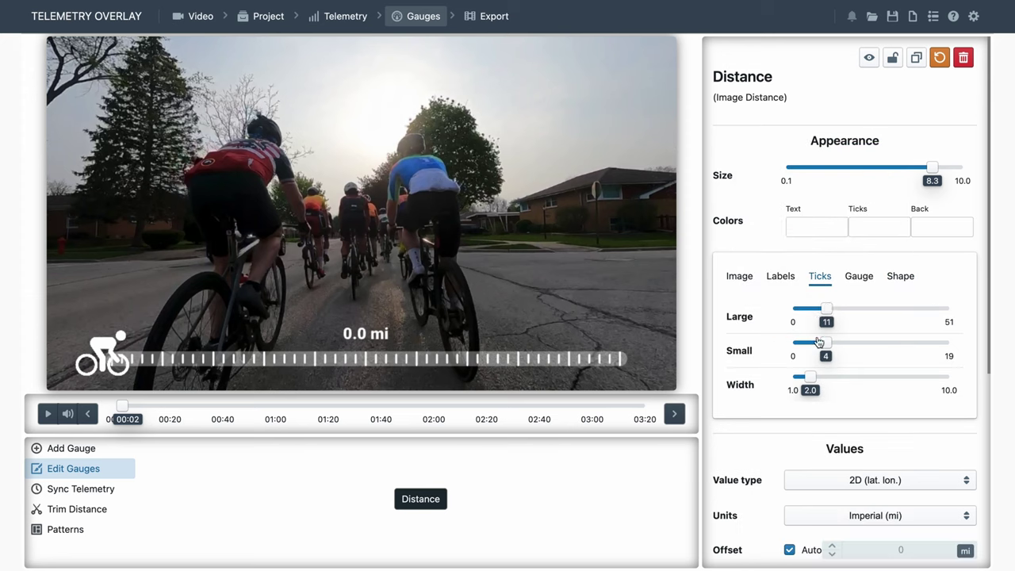
pyautogui.moveTo(827, 309); pyautogui.dragTo(793, 309)
pyautogui.click(867, 288)
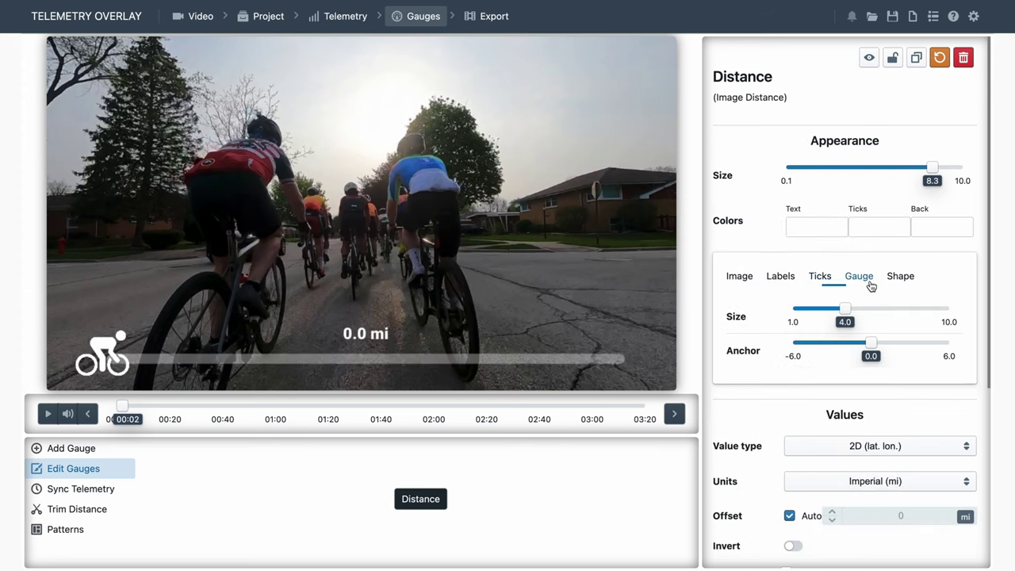
pyautogui.moveTo(873, 342); pyautogui.dragTo(896, 343)
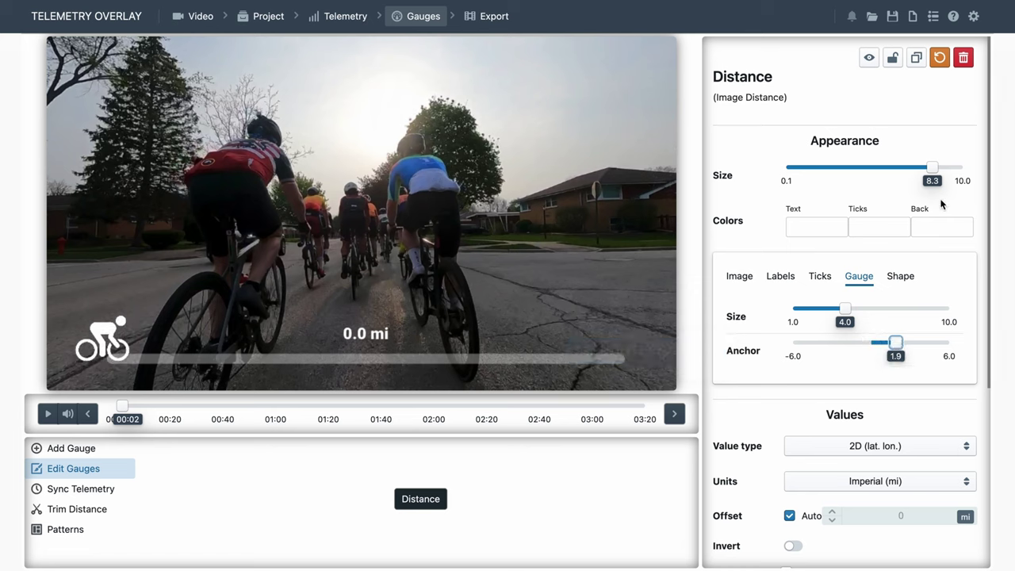
pyautogui.moveTo(845, 308); pyautogui.dragTo(832, 309)
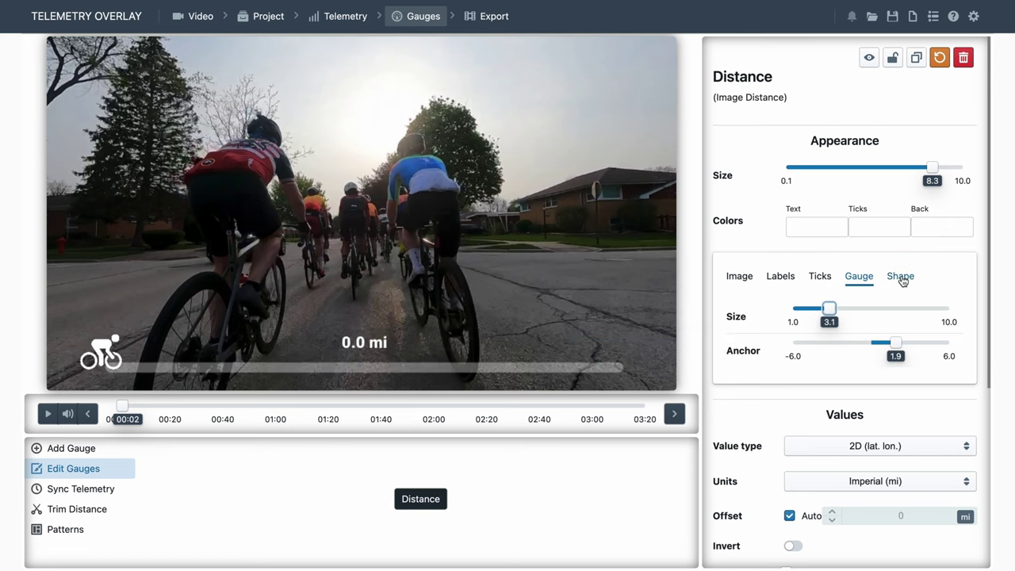
pyautogui.click(901, 276)
pyautogui.click(47, 414)
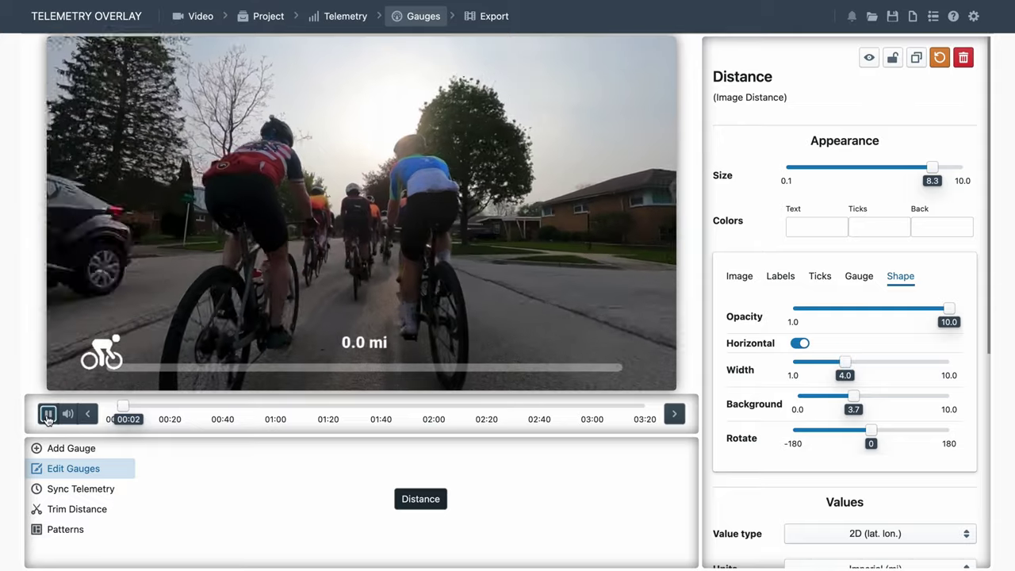
pyautogui.moveTo(129, 407); pyautogui.dragTo(483, 421)
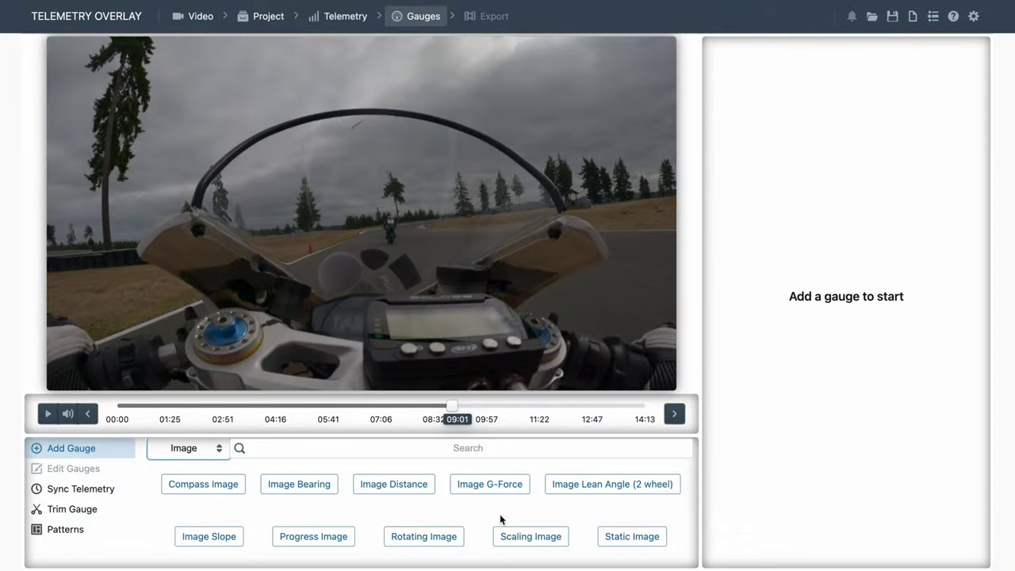
# Step: Add an Orientation Bank rotating image gauge using moto.png as the image
pyautogui.click(439, 537)
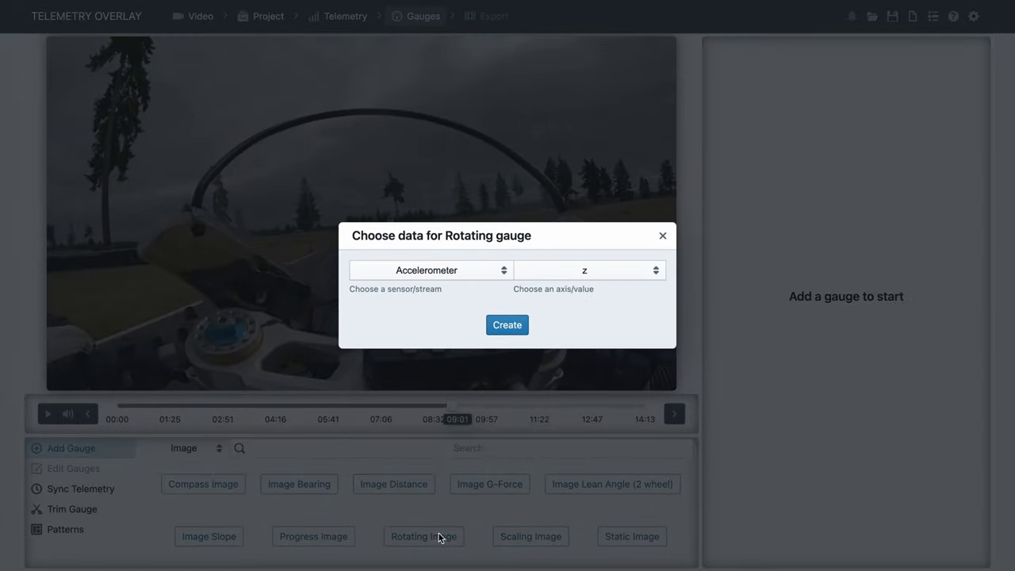
pyautogui.click(448, 278)
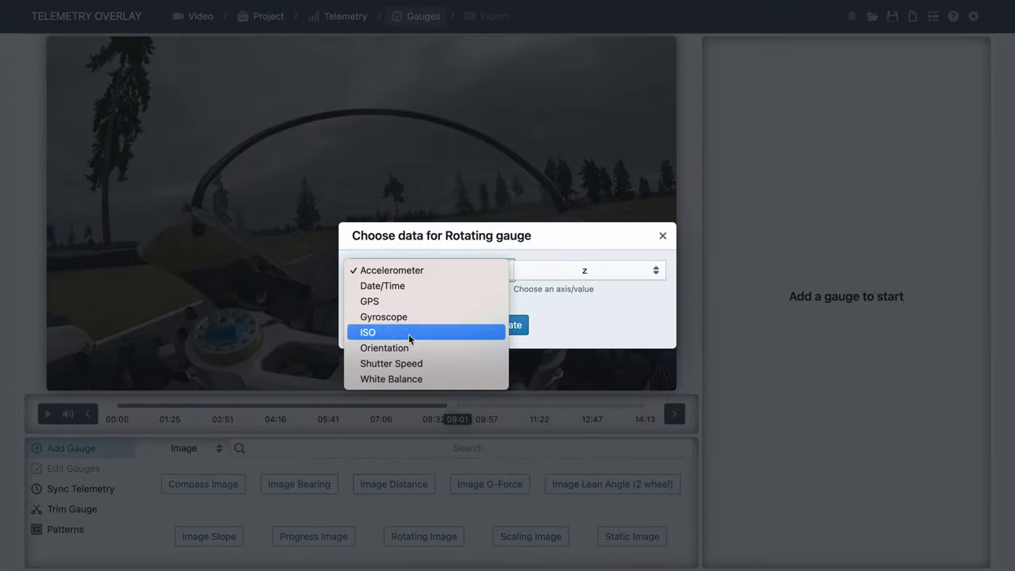
pyautogui.click(483, 347)
pyautogui.click(611, 270)
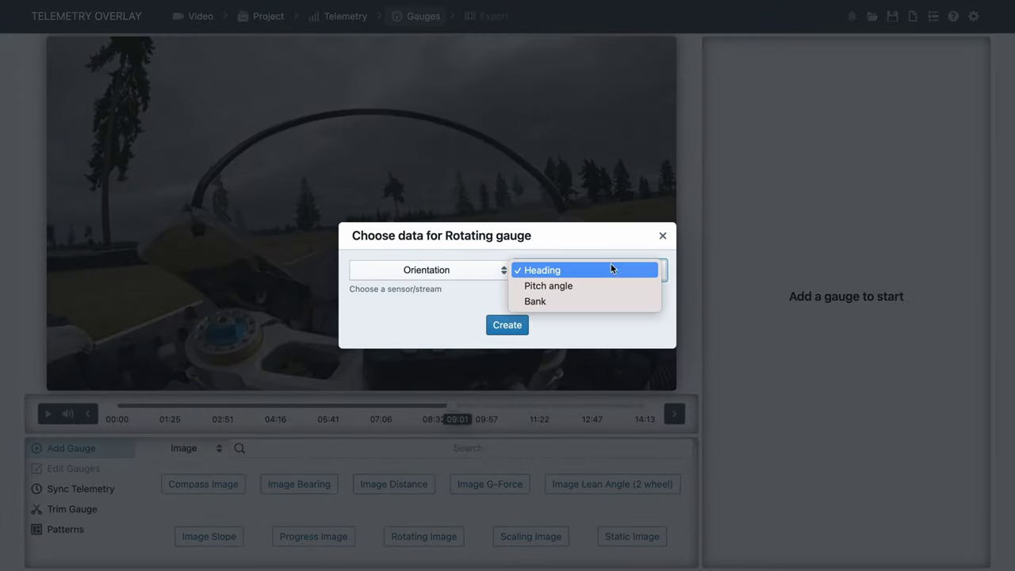
pyautogui.click(555, 302)
pyautogui.click(503, 325)
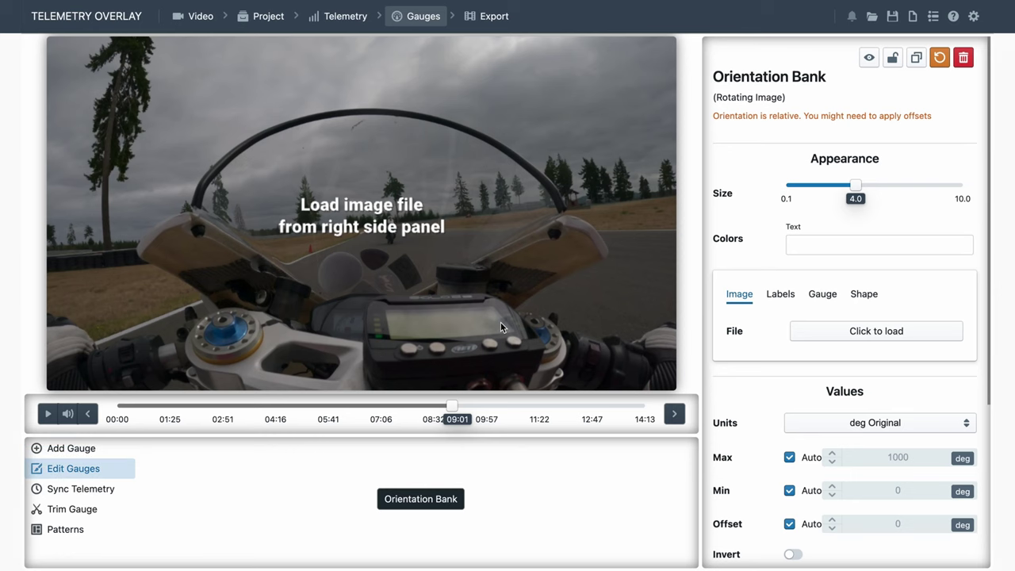
pyautogui.click(884, 337)
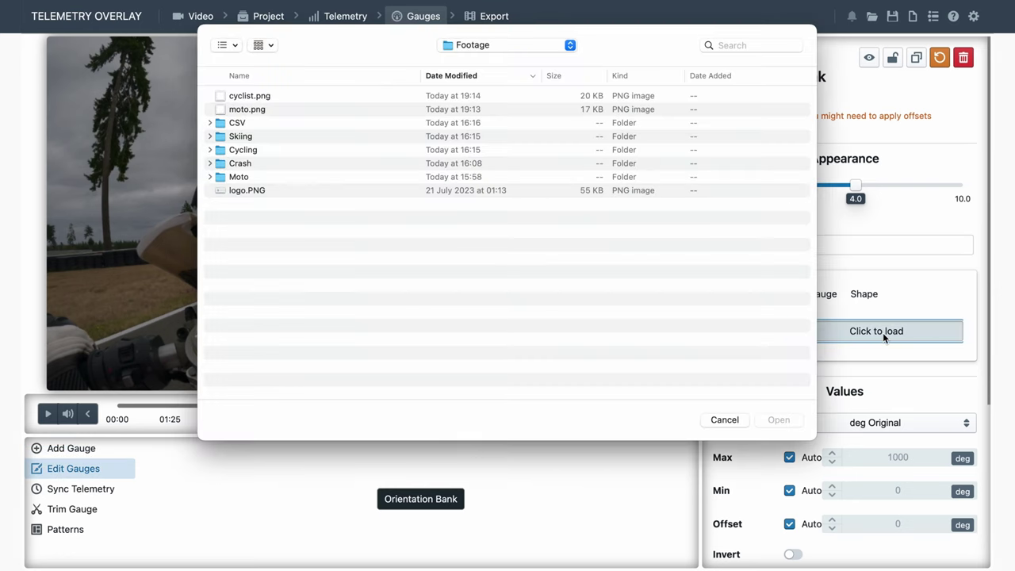
pyautogui.doubleClick(251, 111)
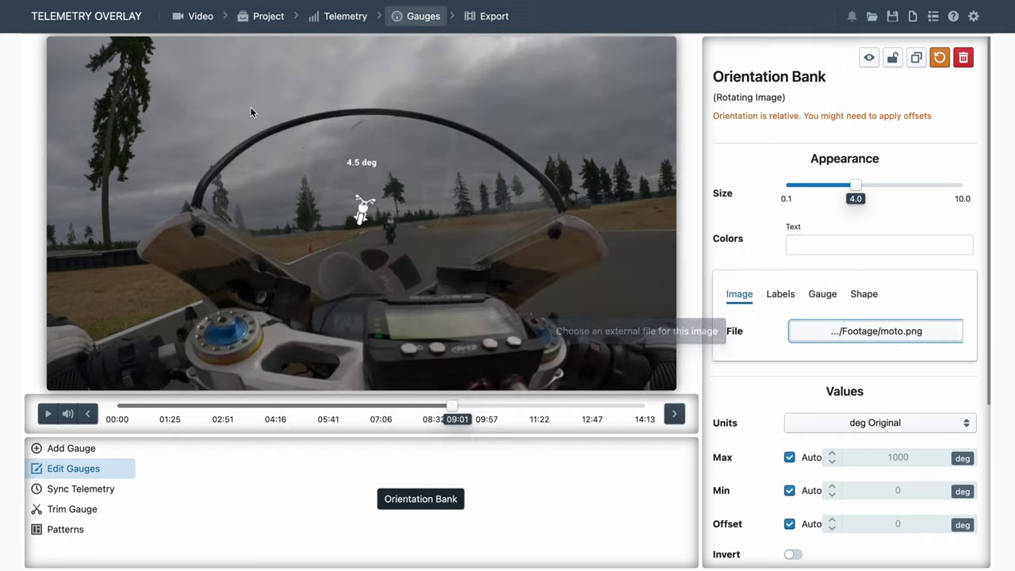
# Step: Enlarge the bike gauge to size 10.0, hide its degree label, and set values from -180 to 180
pyautogui.moveTo(857, 187); pyautogui.dragTo(979, 189)
pyautogui.click(781, 294)
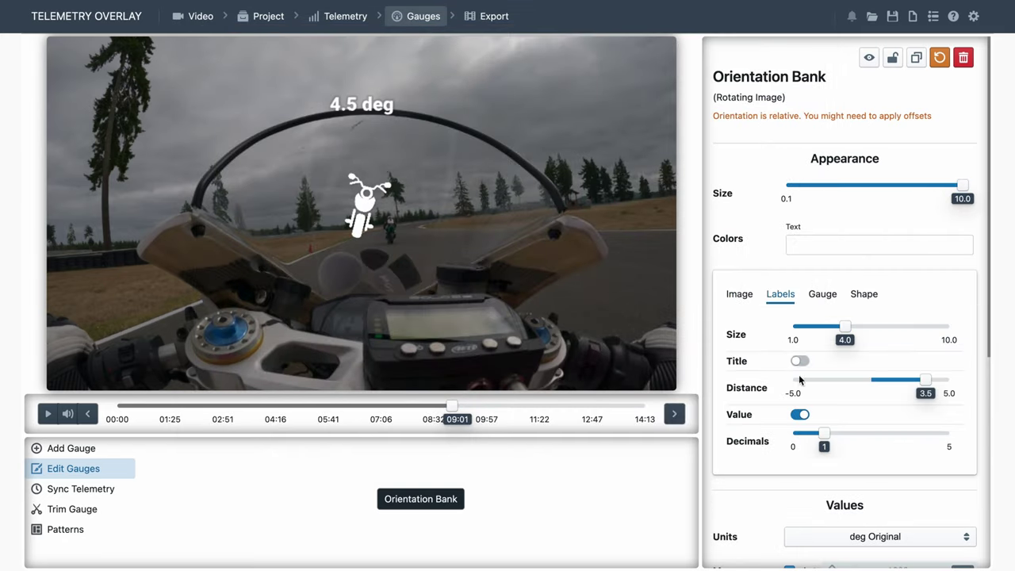
pyautogui.click(799, 414)
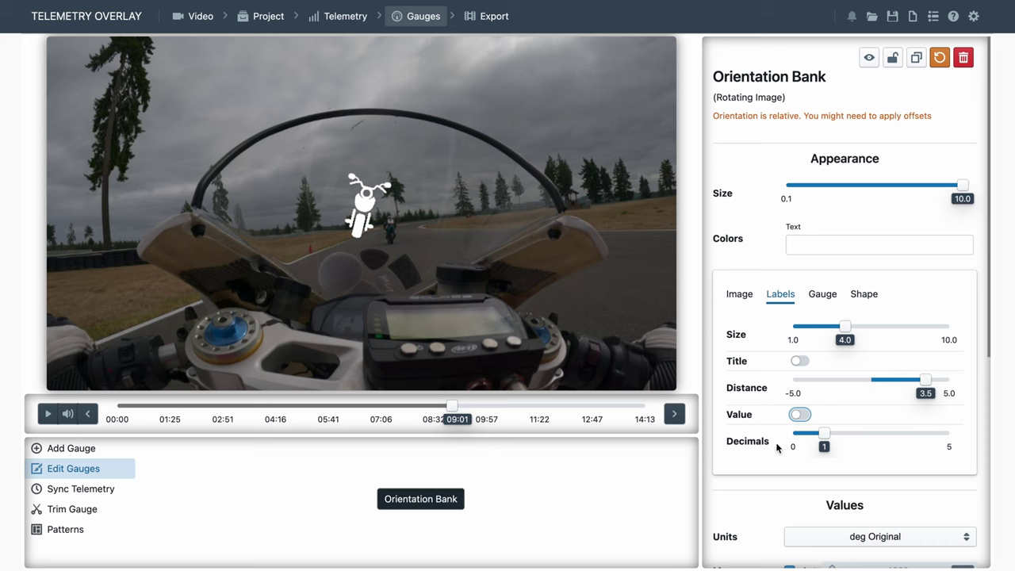
pyautogui.scroll(-5, 762, 468)
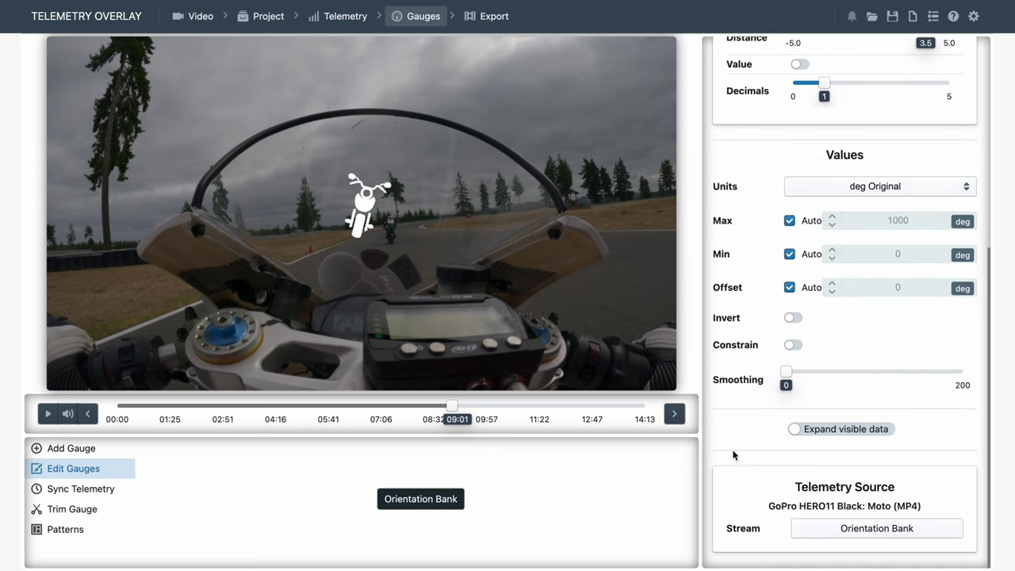
pyautogui.click(790, 221)
pyautogui.moveTo(917, 220); pyautogui.dragTo(859, 222)
pyautogui.write('180')
pyautogui.click(790, 255)
pyautogui.moveTo(907, 252); pyautogui.dragTo(852, 253)
pyautogui.write('-180')
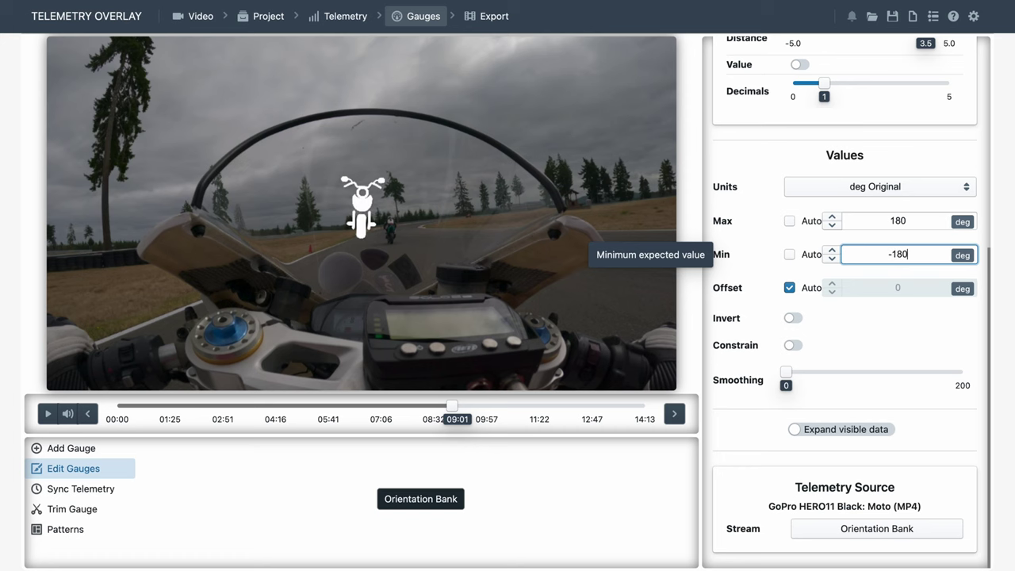
pyautogui.click(746, 238)
# Step: Set rotation angles from -180 to 180 and place the bike gauge over the dashboard
pyautogui.scroll(3, 795, 159)
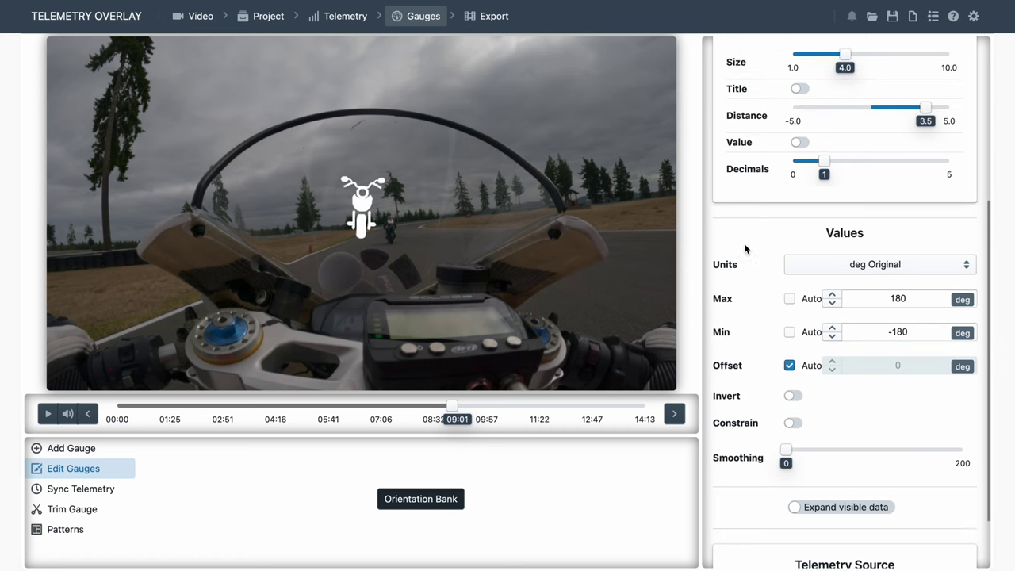
pyautogui.click(821, 106)
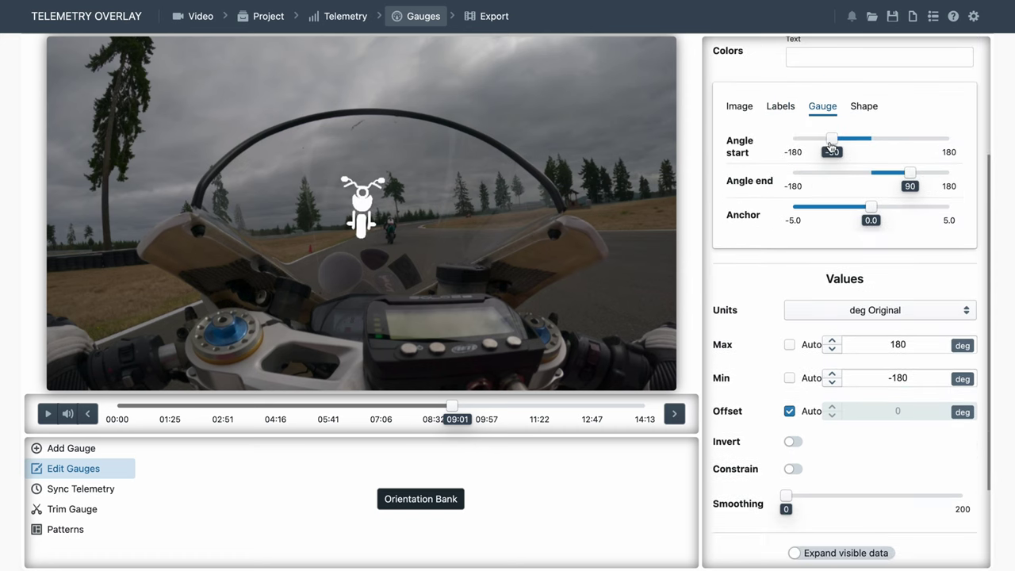
pyautogui.moveTo(829, 138); pyautogui.dragTo(749, 146)
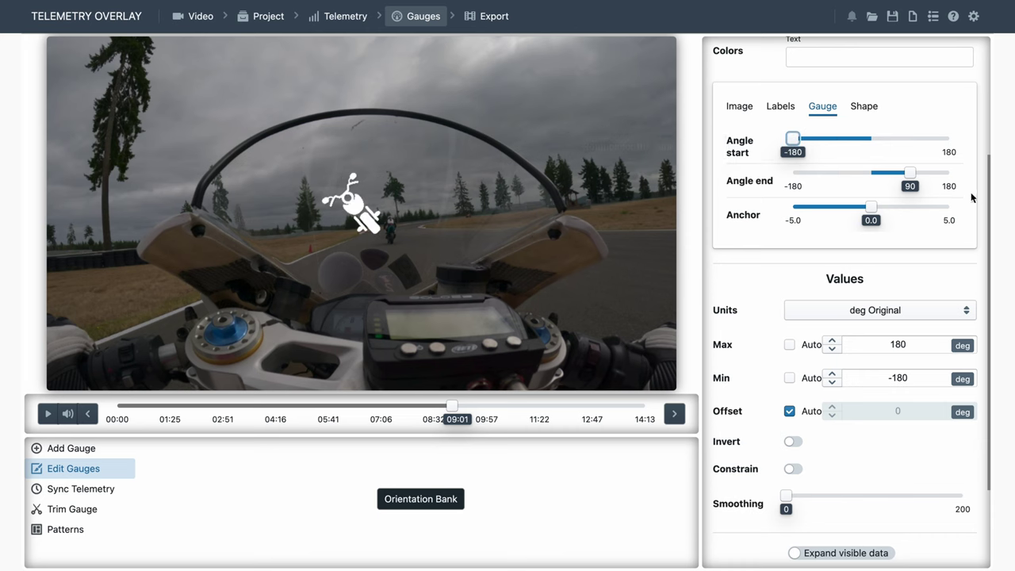
pyautogui.moveTo(915, 173); pyautogui.dragTo(981, 181)
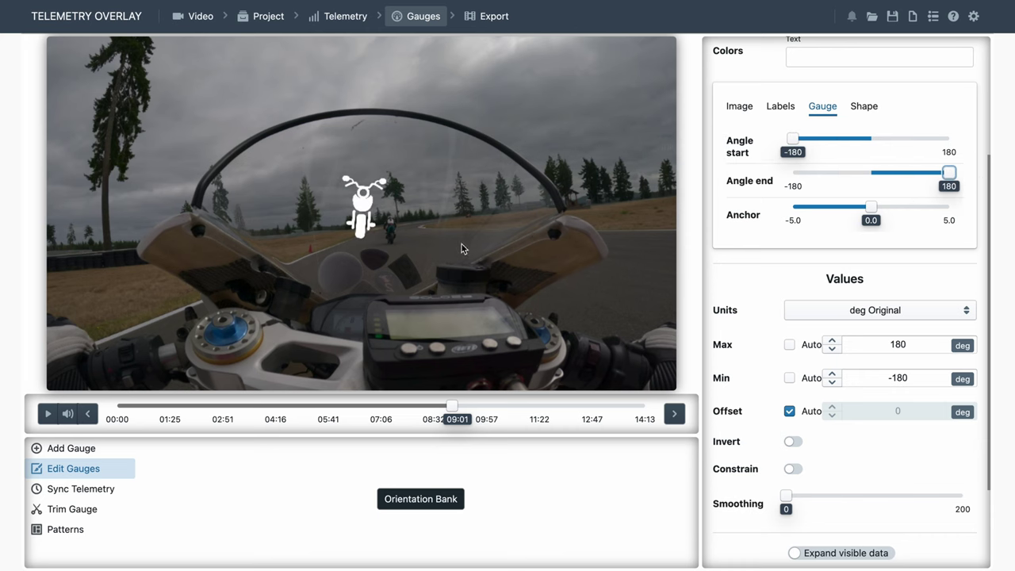
pyautogui.moveTo(365, 230); pyautogui.dragTo(379, 371)
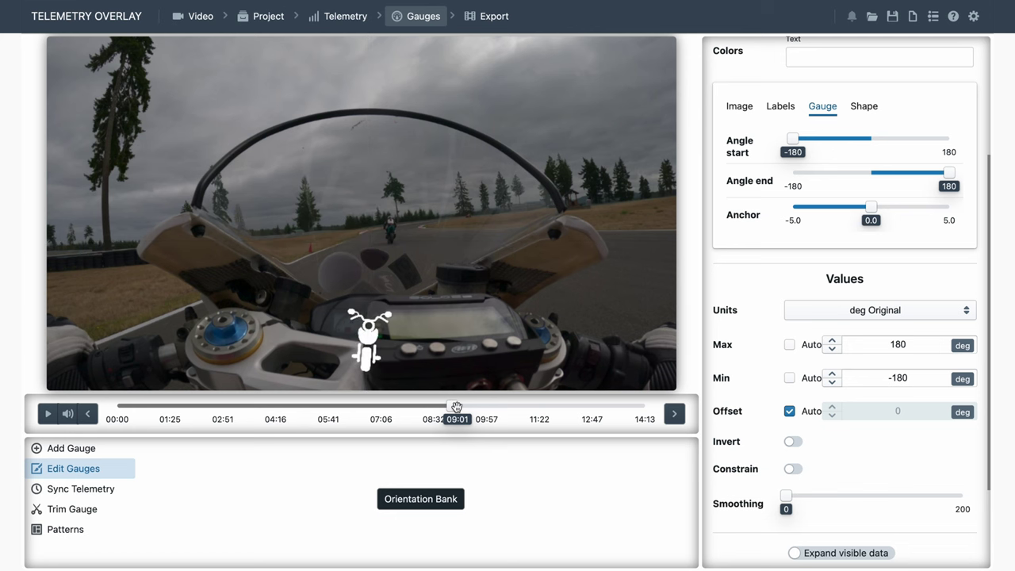
pyautogui.moveTo(456, 407); pyautogui.dragTo(456, 407)
# Step: Shift the bike gauge's rotation centre to anchor 2.4, then rewind and play to preview
pyautogui.scroll(3, 908, 143)
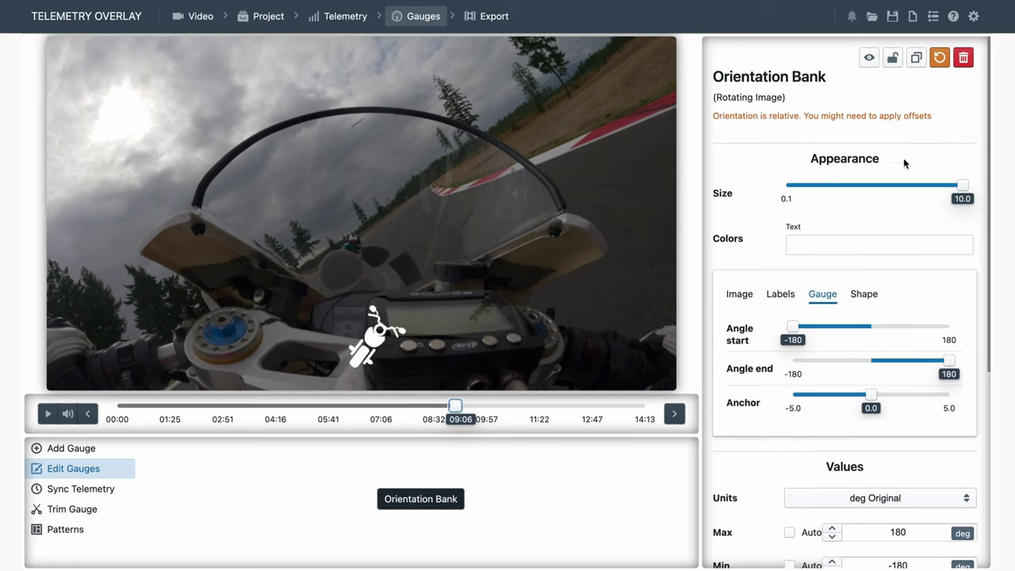
pyautogui.click(870, 395)
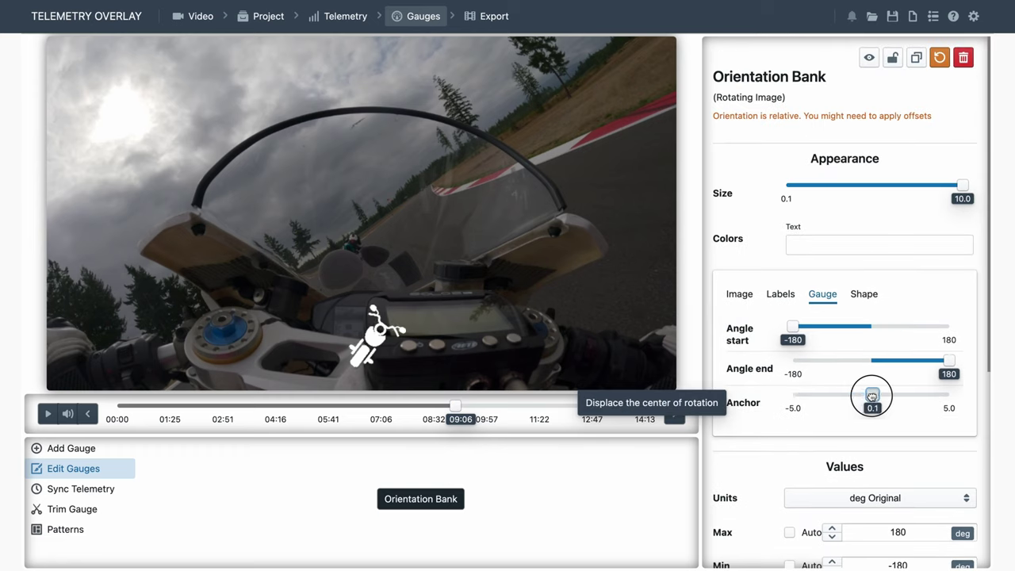
pyautogui.moveTo(871, 395); pyautogui.dragTo(909, 395)
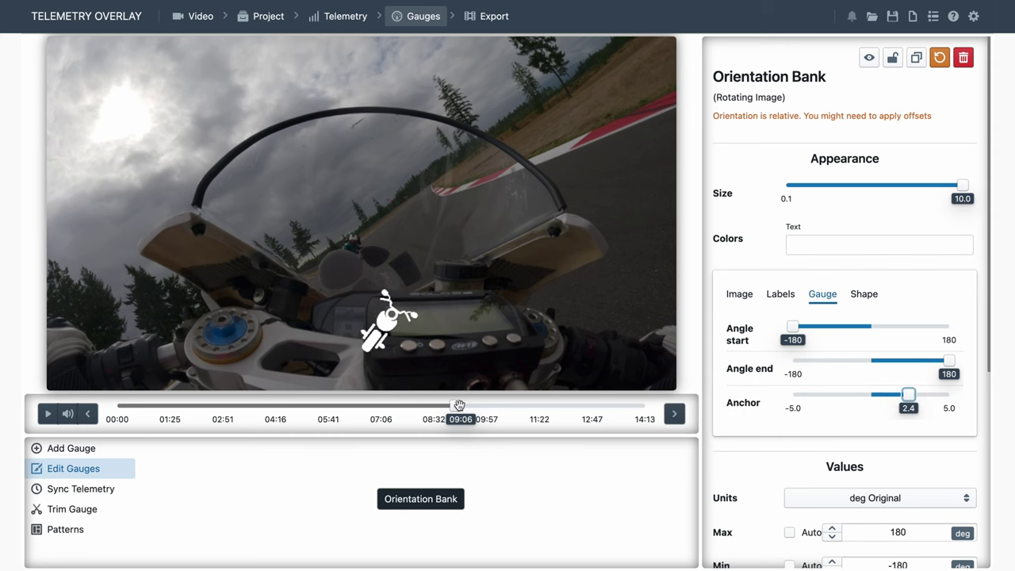
pyautogui.moveTo(459, 405); pyautogui.dragTo(446, 406)
pyautogui.click(45, 413)
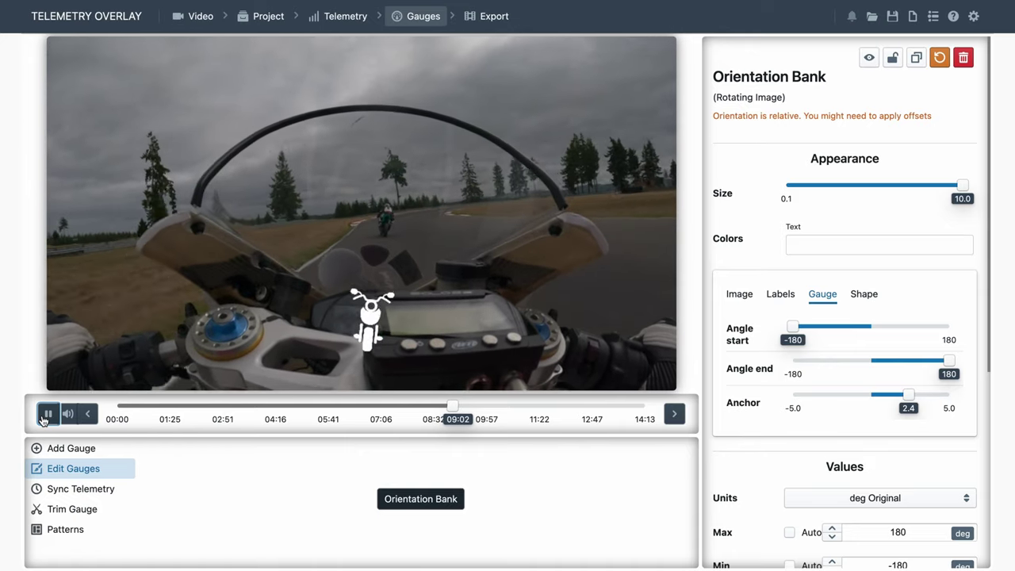
pyautogui.click(47, 414)
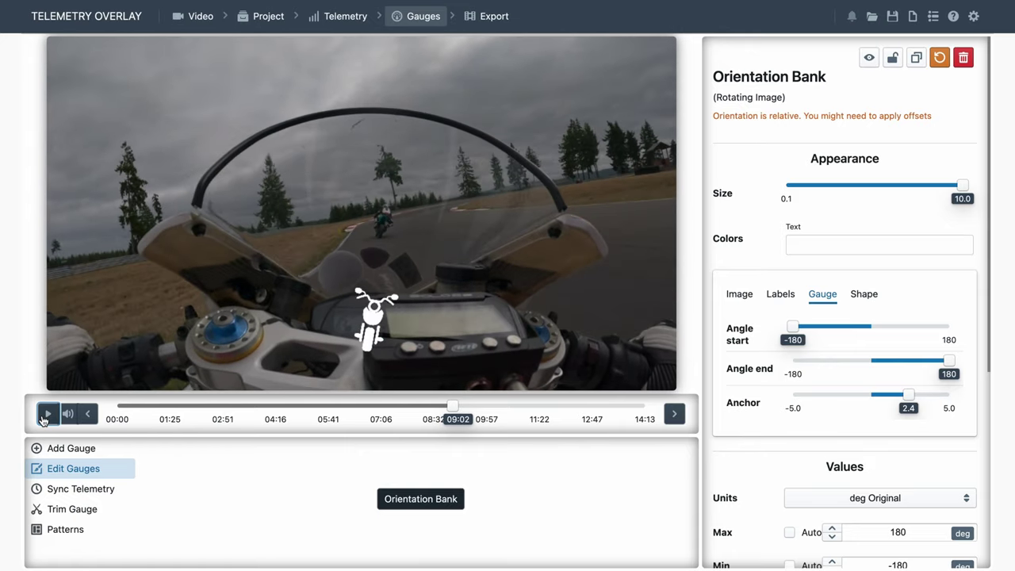
# Step: Search 'custom on' and create a Custom On Off gauge fed by the _speed_difference stream
pyautogui.click(77, 456)
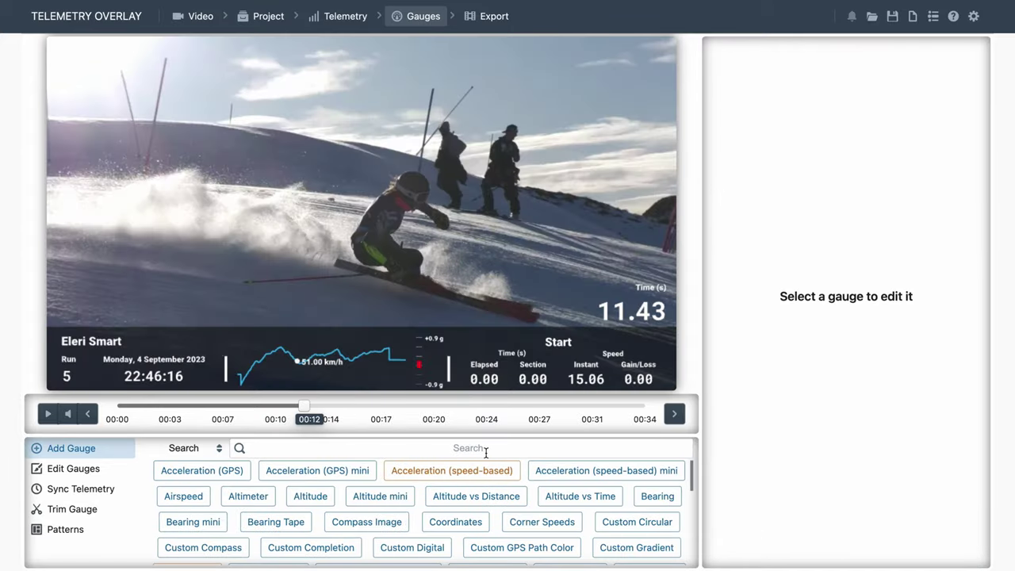
pyautogui.click(487, 449)
pyautogui.write('custom on')
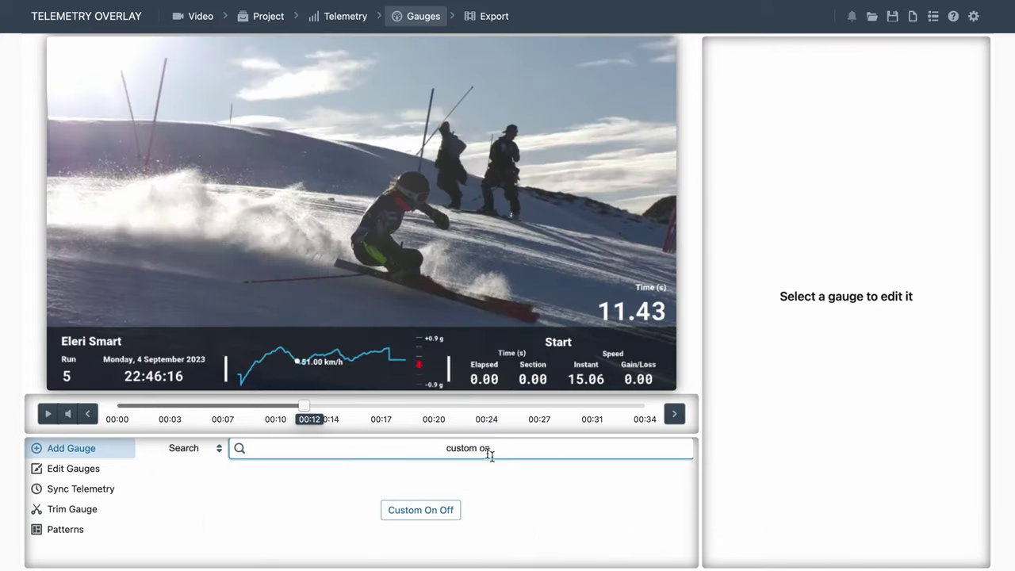
pyautogui.click(414, 514)
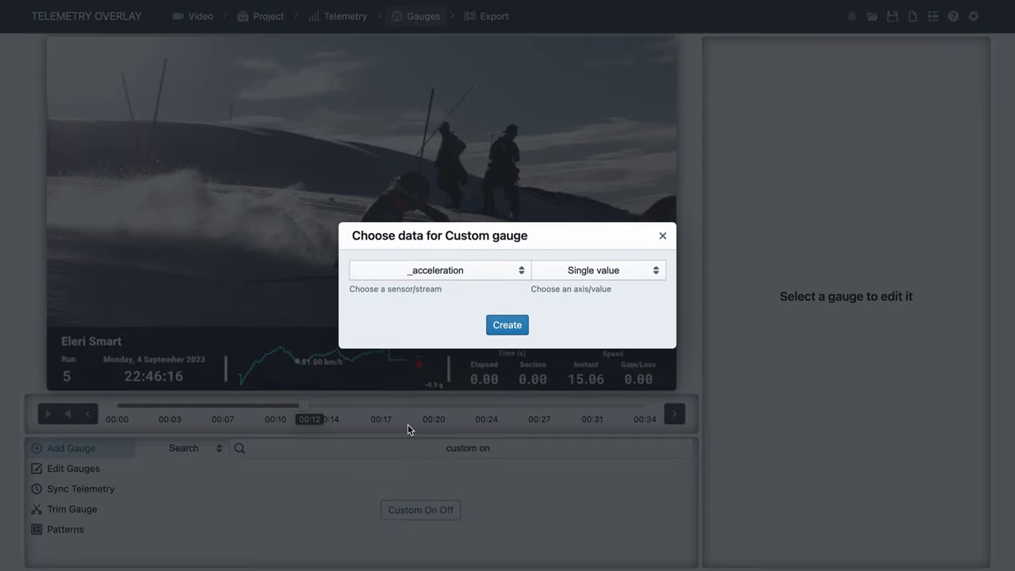
pyautogui.click(514, 272)
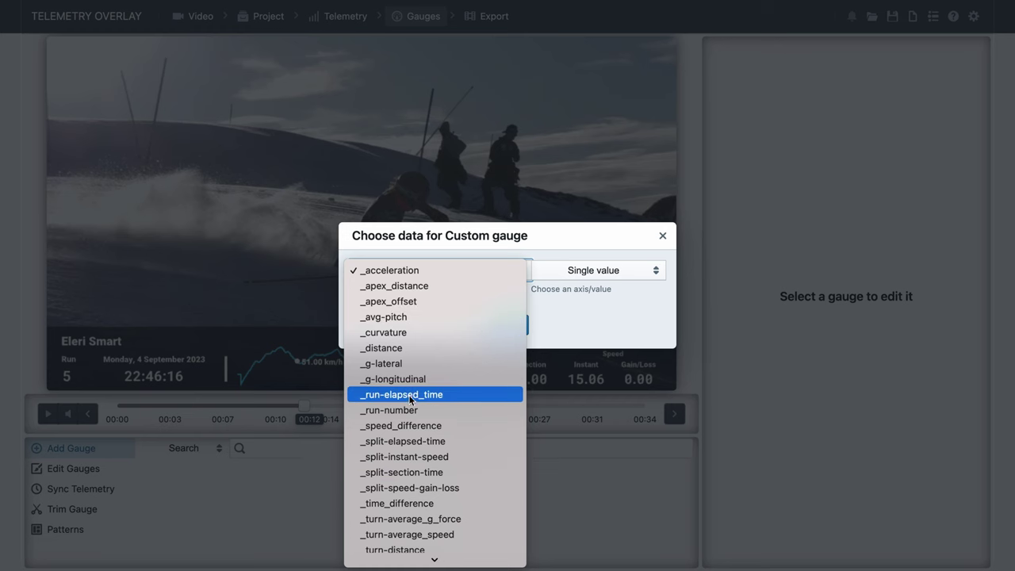
pyautogui.click(403, 426)
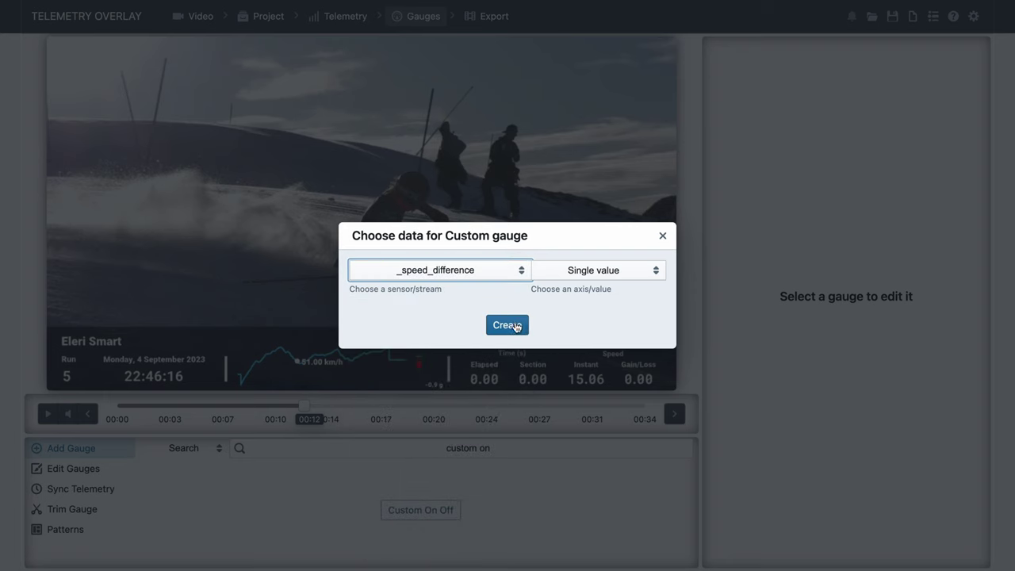
pyautogui.click(515, 326)
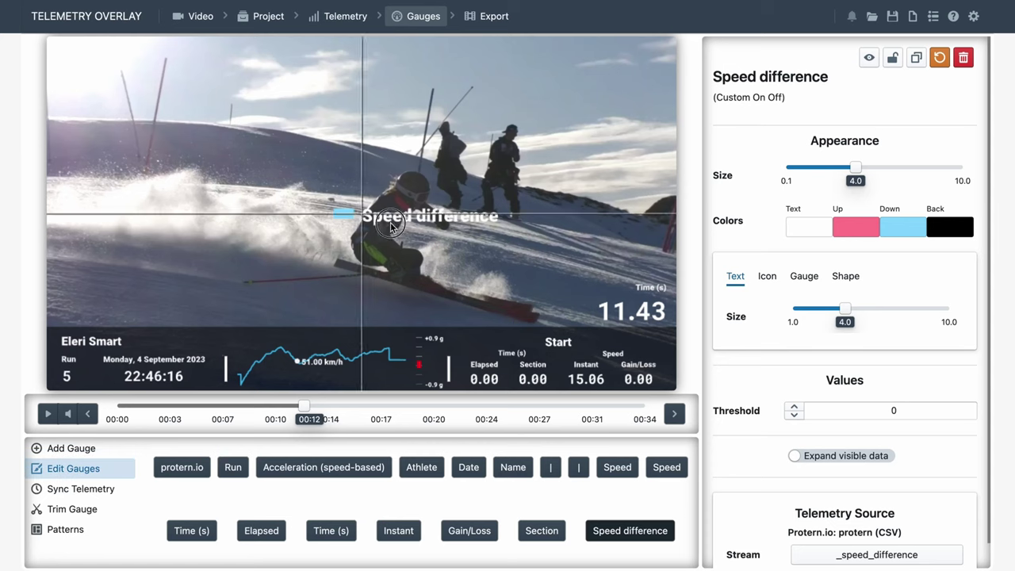
# Step: Move the gauge to the lower left, retitle it 'Faster', and preview playback
pyautogui.moveTo(386, 230); pyautogui.dragTo(115, 319)
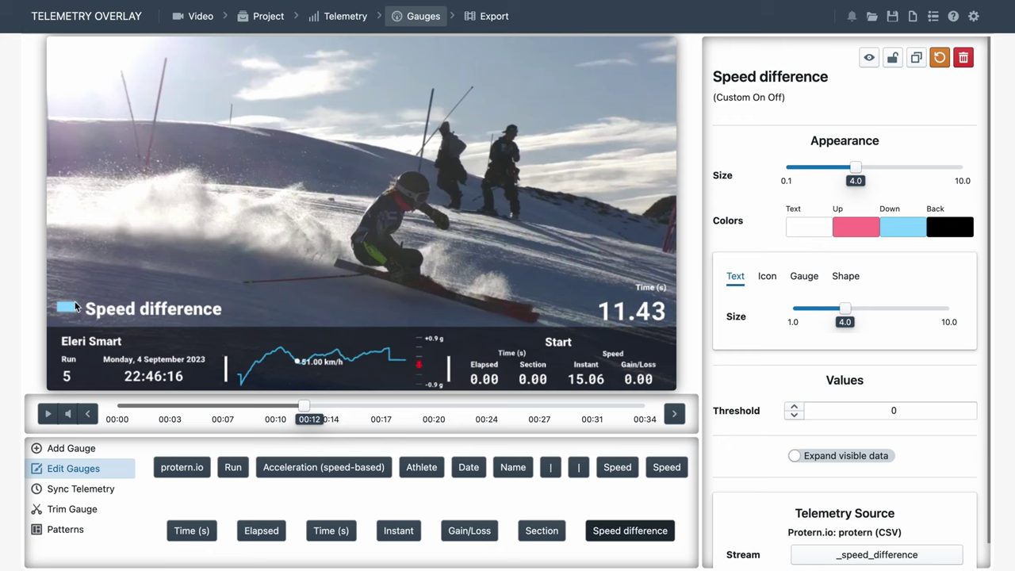
pyautogui.click(774, 79)
pyautogui.write('Faster')
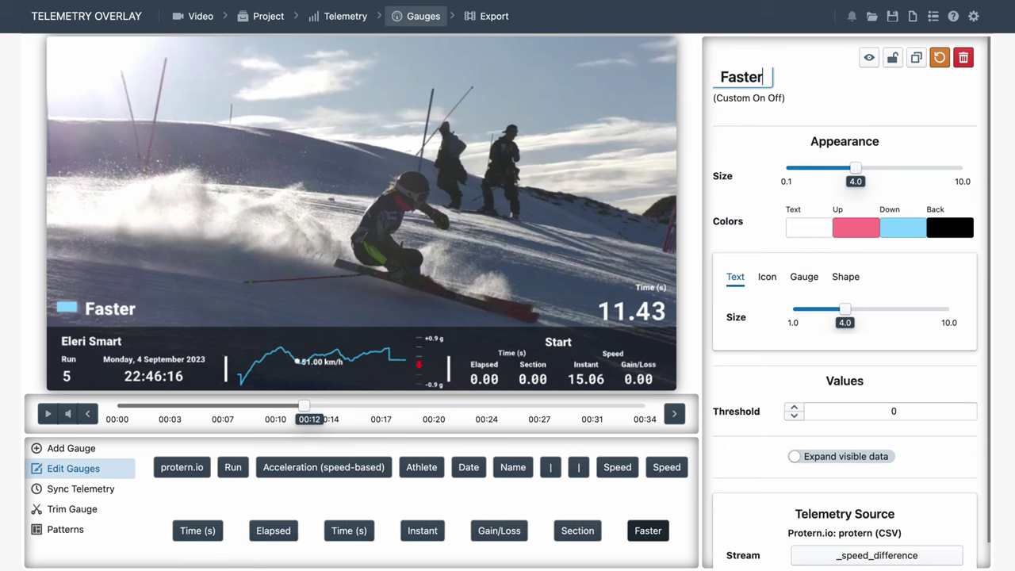
pyautogui.click(50, 418)
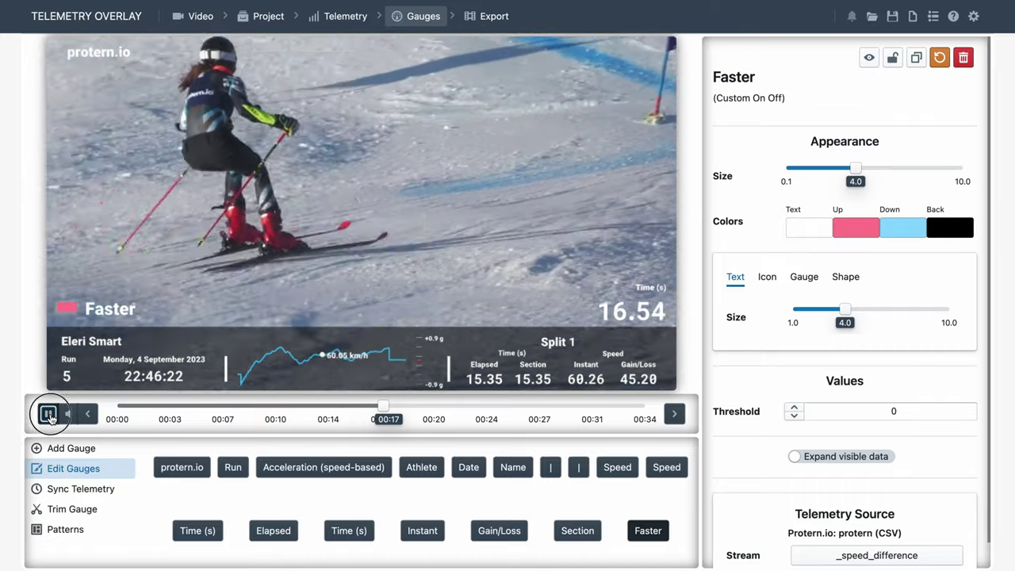
pyautogui.click(48, 414)
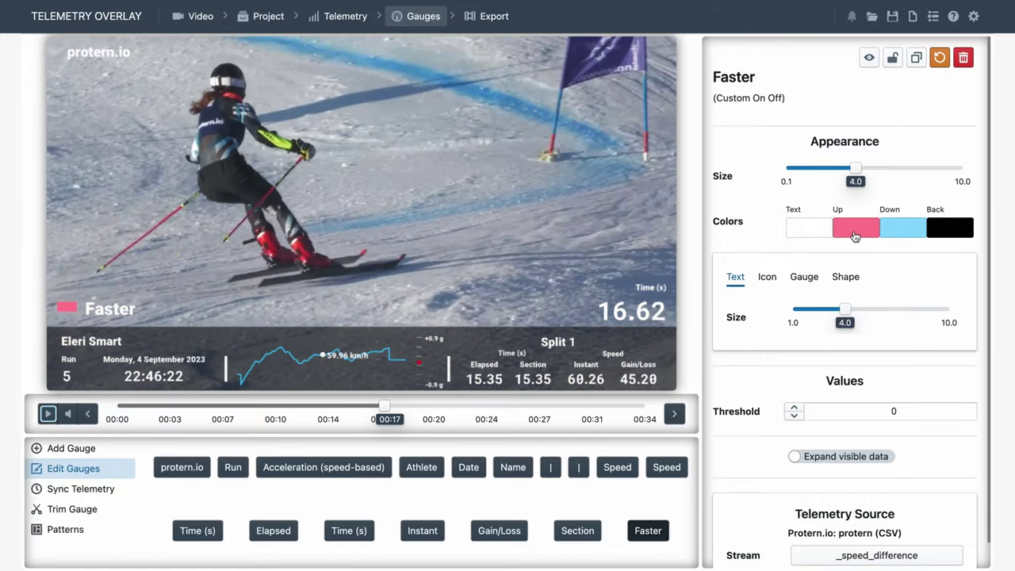
pyautogui.scroll(-1, 727, 349)
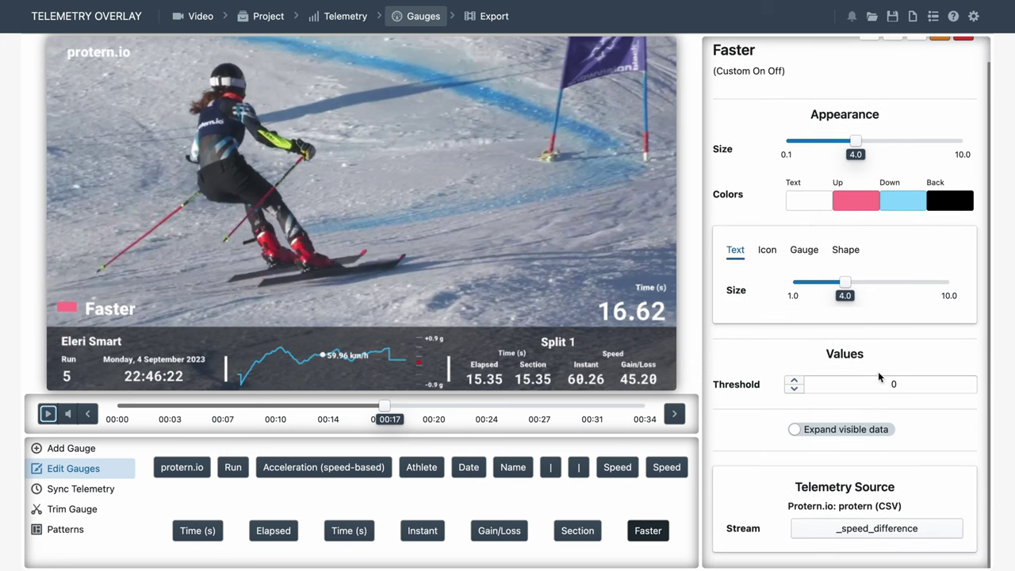
# Step: Change the gauge's Up colour from pink to green
pyautogui.click(858, 205)
pyautogui.click(834, 319)
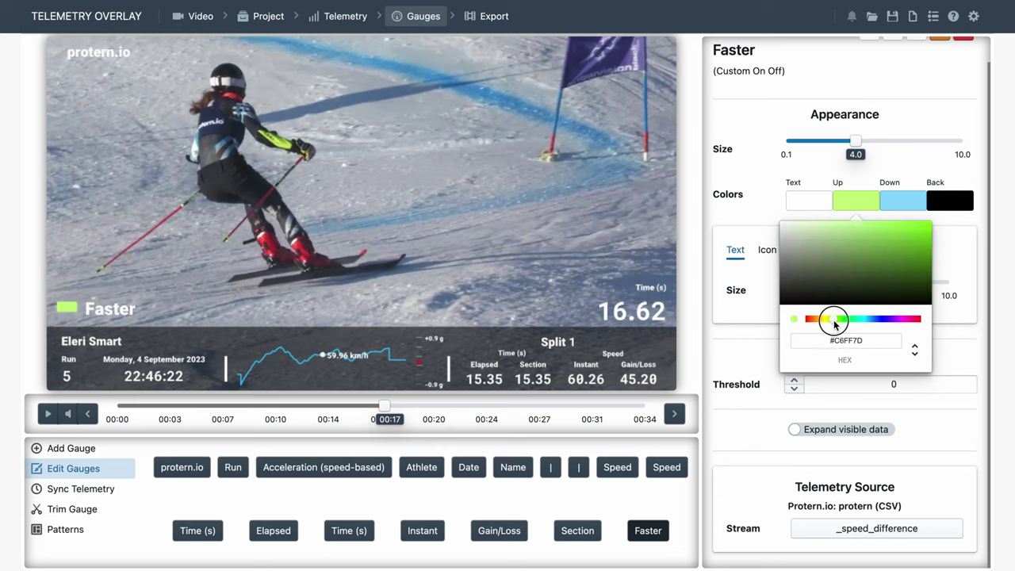
pyautogui.click(964, 206)
pyautogui.click(913, 183)
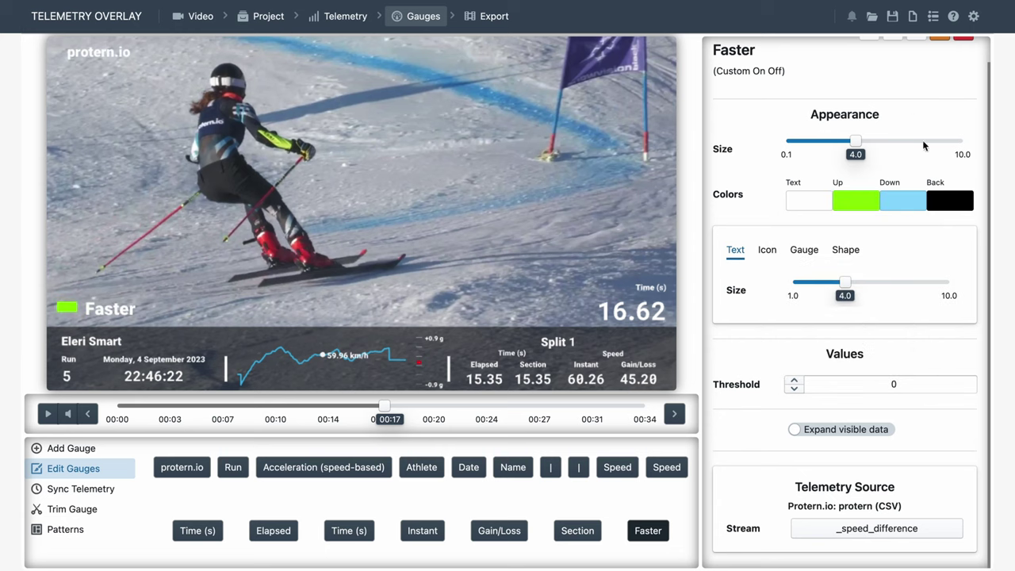
# Step: Change the On Off display type to Text after trying the switch style
pyautogui.click(804, 252)
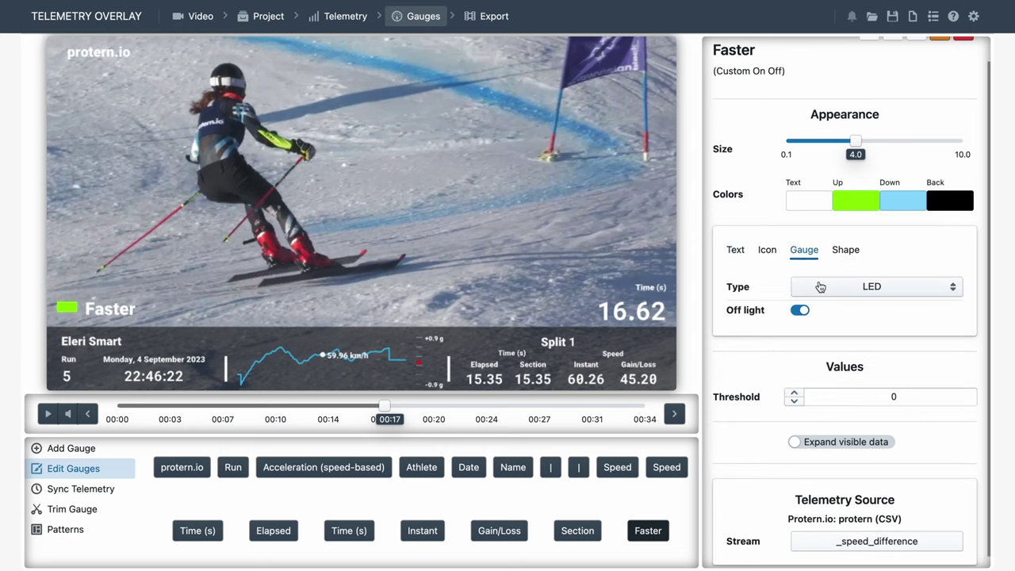
pyautogui.click(887, 288)
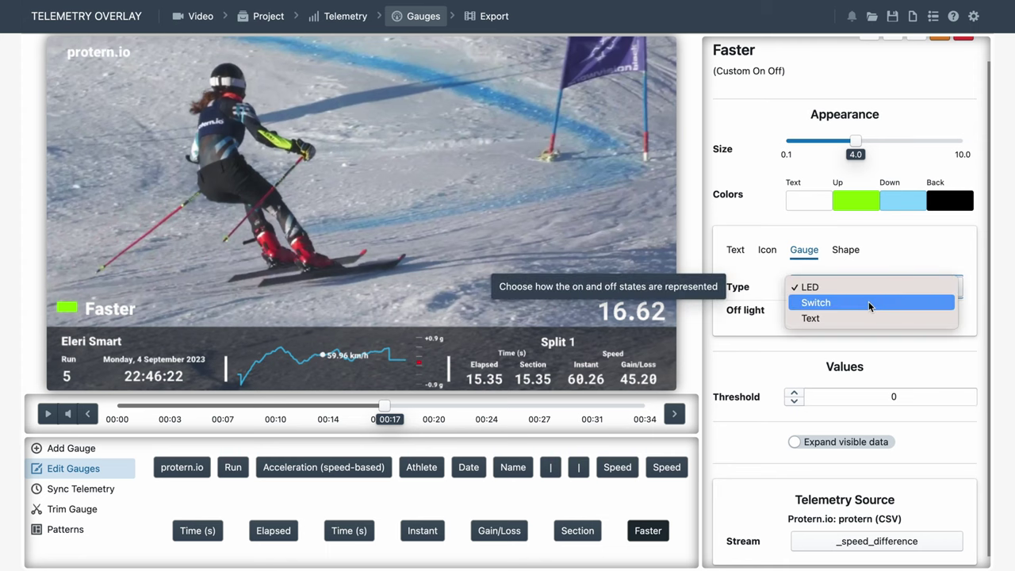
pyautogui.click(868, 305)
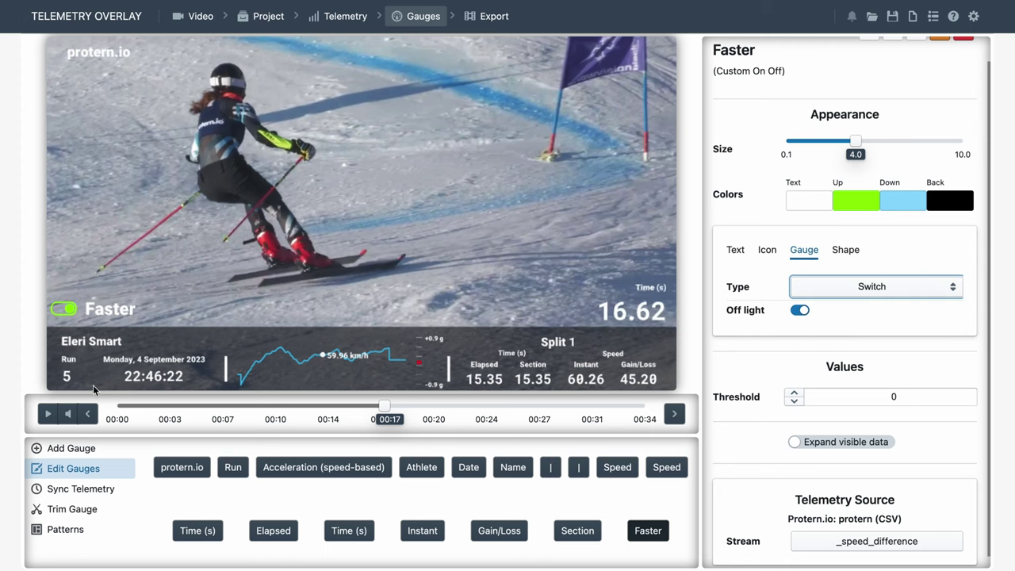
pyautogui.moveTo(385, 405)
pyautogui.mouseDown()
pyautogui.moveTo(373, 406)
pyautogui.moveTo(387, 406)
pyautogui.mouseUp()
pyautogui.click(871, 285)
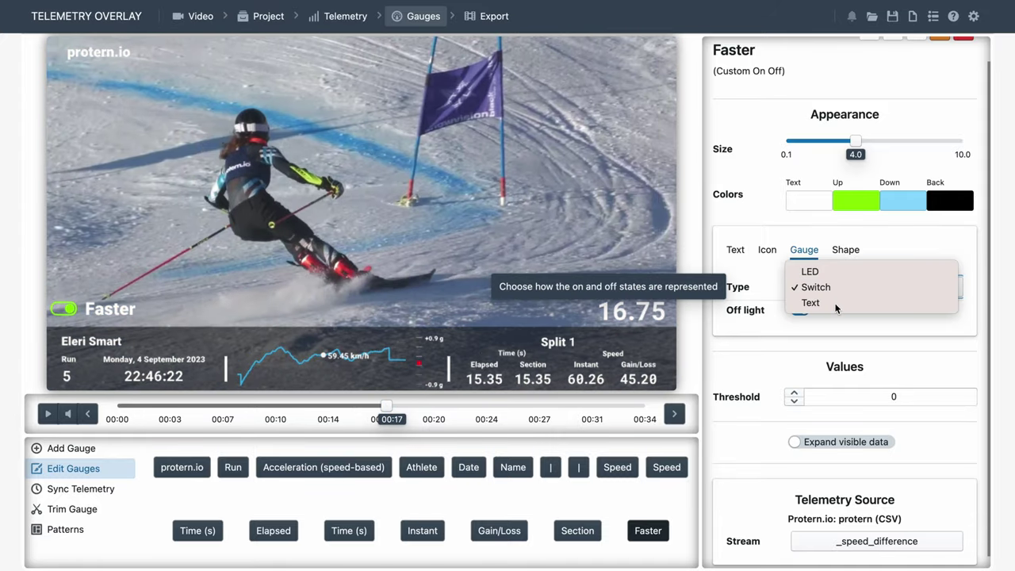
pyautogui.click(869, 302)
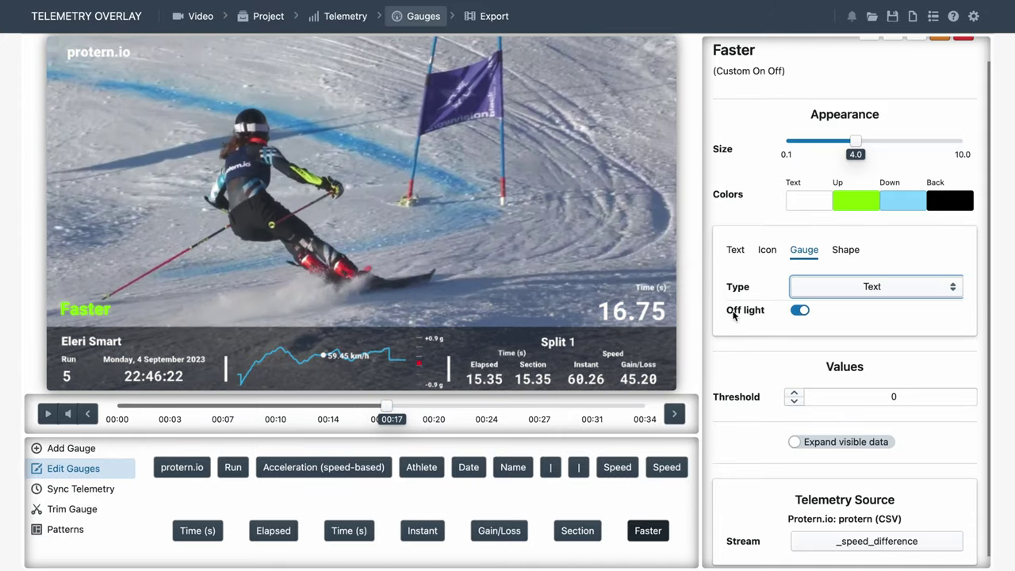
pyautogui.moveTo(390, 405); pyautogui.dragTo(376, 406)
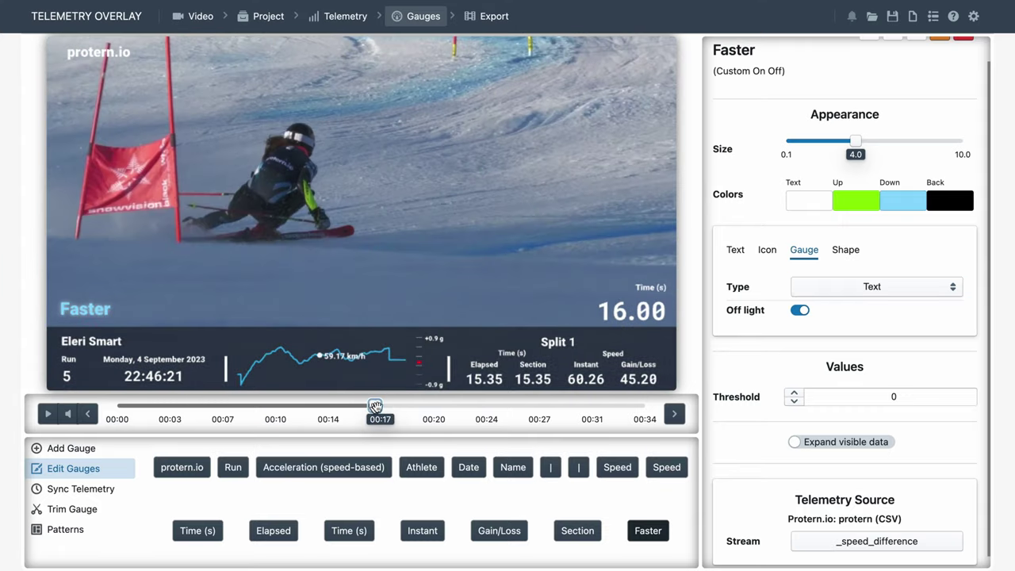
# Step: Turn off the Off light so the gauge hides when off, then preview playback
pyautogui.click(800, 311)
pyautogui.moveTo(374, 407); pyautogui.dragTo(326, 407)
pyautogui.click(49, 415)
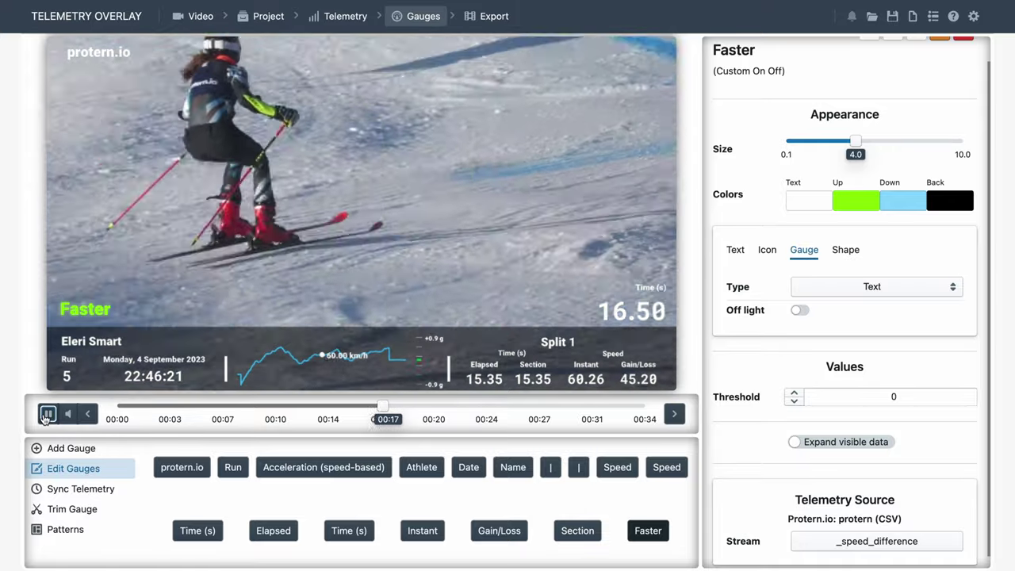
pyautogui.click(46, 416)
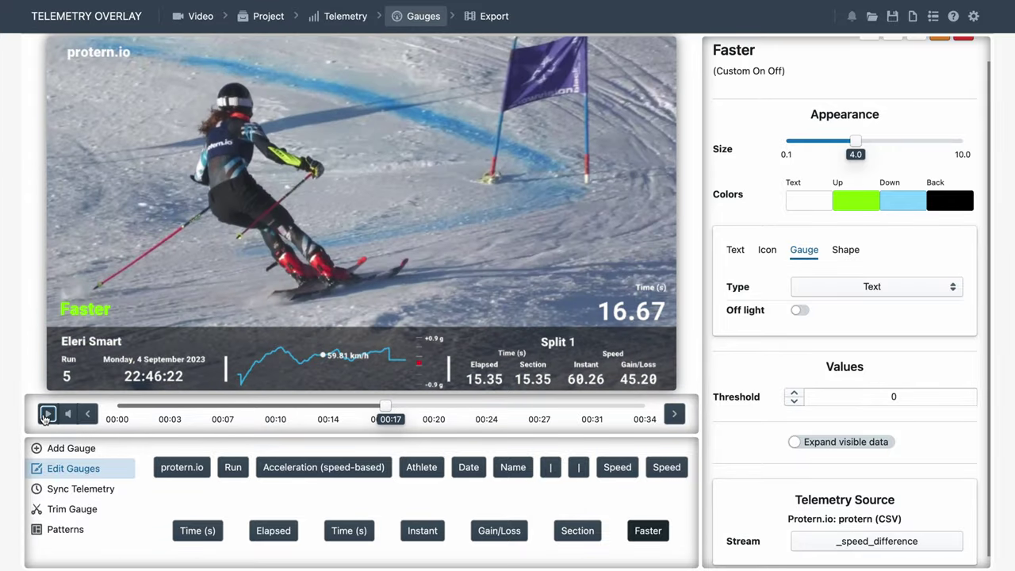
# Step: Search 'sta' and create a Custom Stats gauge using GPS 2D Speed
pyautogui.click(71, 448)
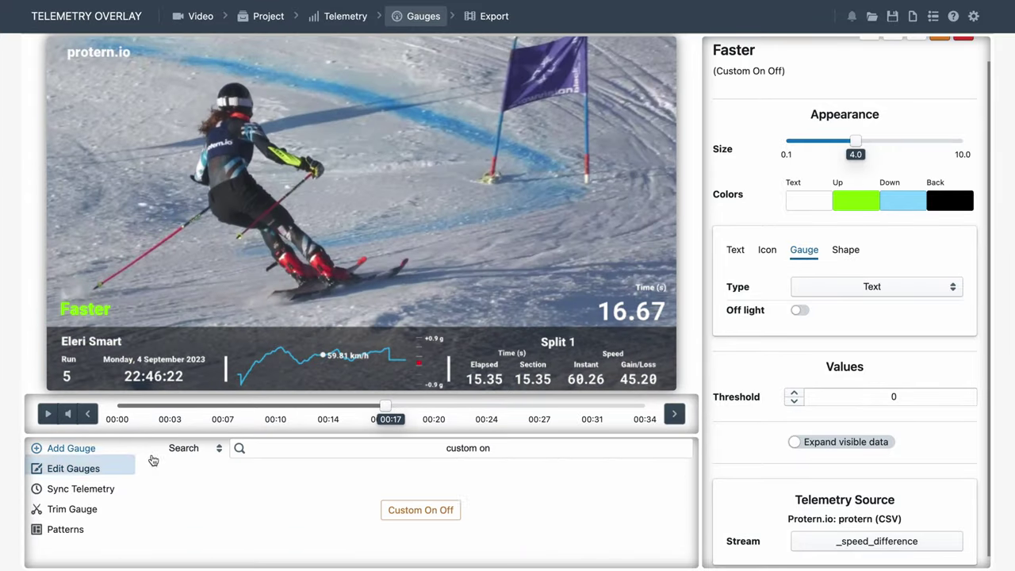
pyautogui.click(513, 454)
pyautogui.press('BackSpace')
pyautogui.press('BackSpace')
pyautogui.press('BackSpace')
pyautogui.write('stat')
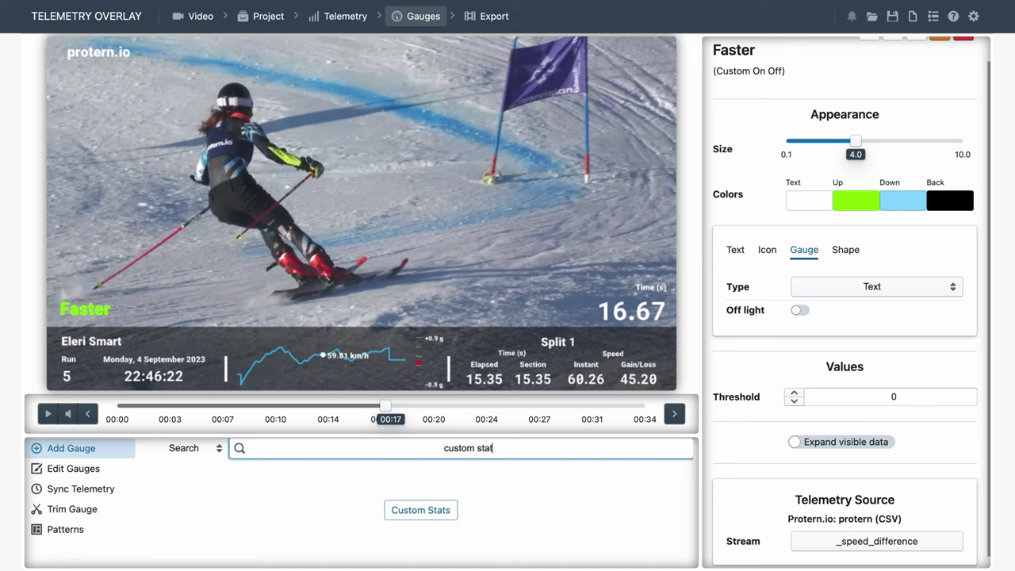
pyautogui.click(417, 512)
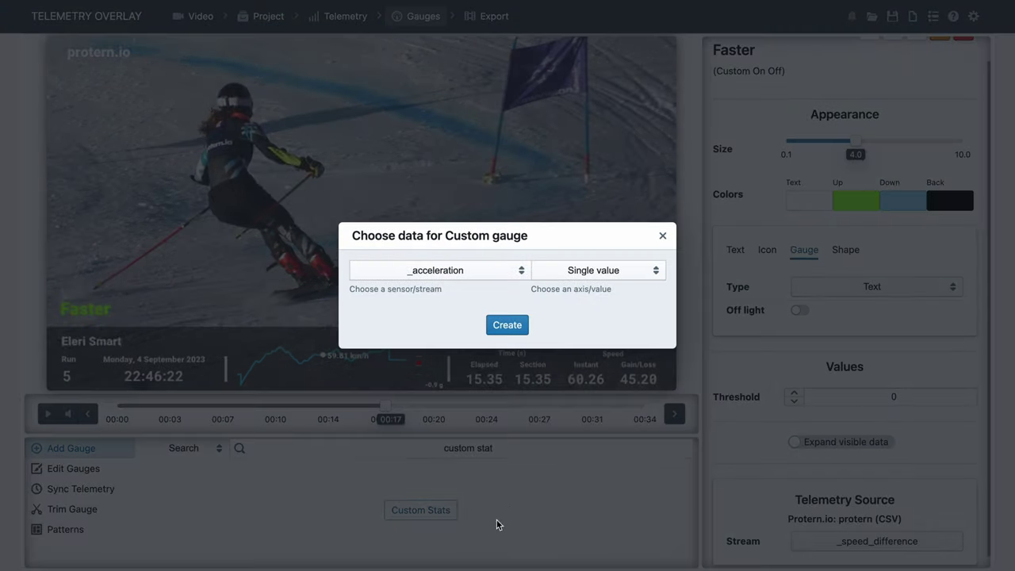
pyautogui.click(512, 270)
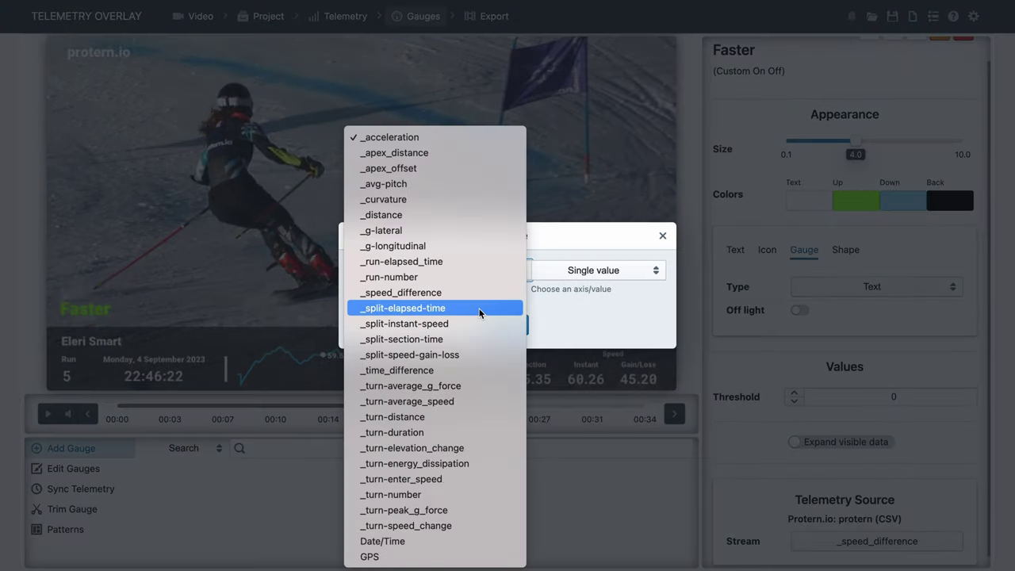
pyautogui.click(392, 557)
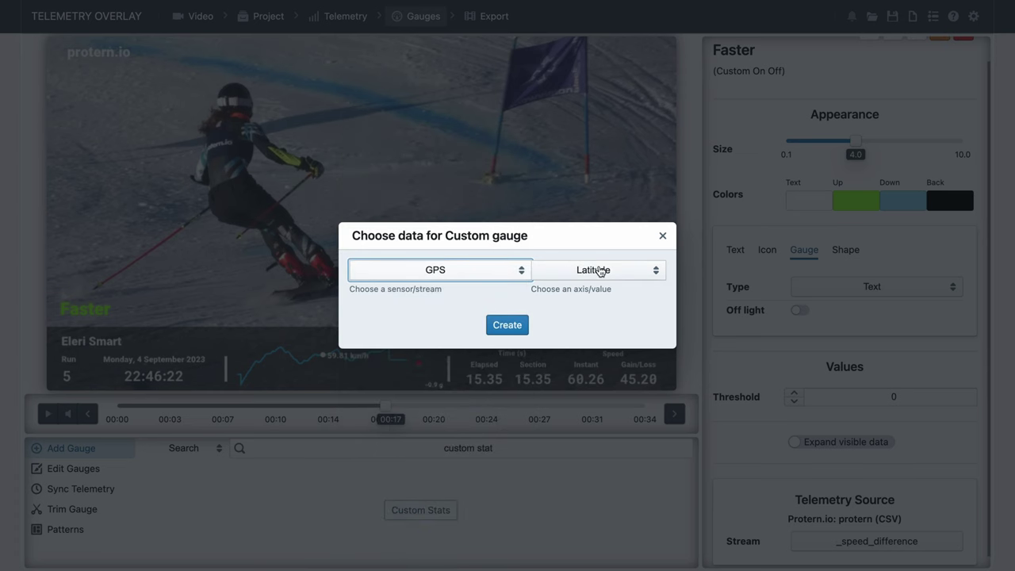
pyautogui.click(600, 271)
pyautogui.click(577, 316)
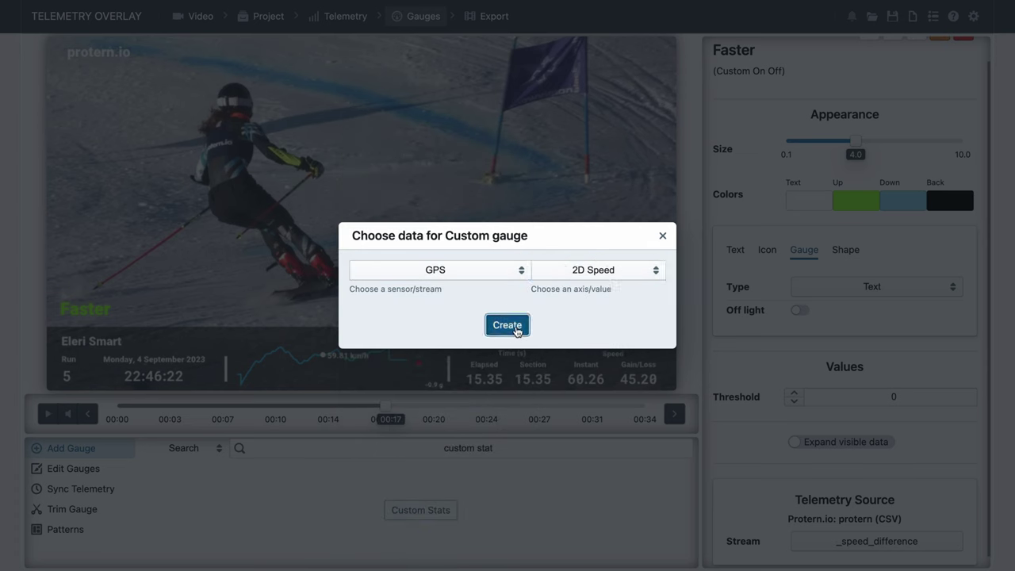
pyautogui.click(507, 325)
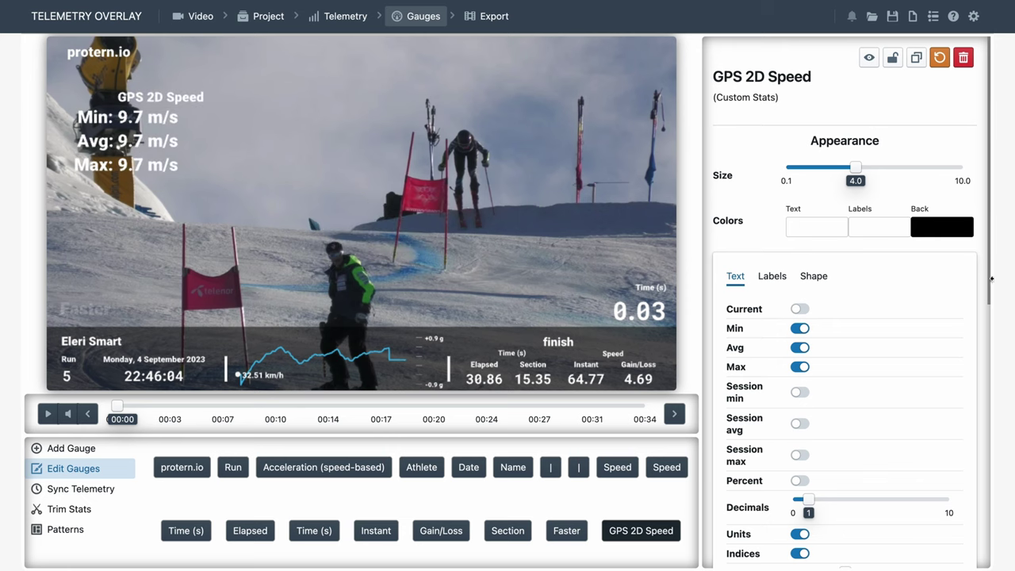
# Step: Give the speed gauge a translucent background, km/h units, size 2.5, and nudge it higher
pyautogui.click(814, 276)
pyautogui.click(834, 311)
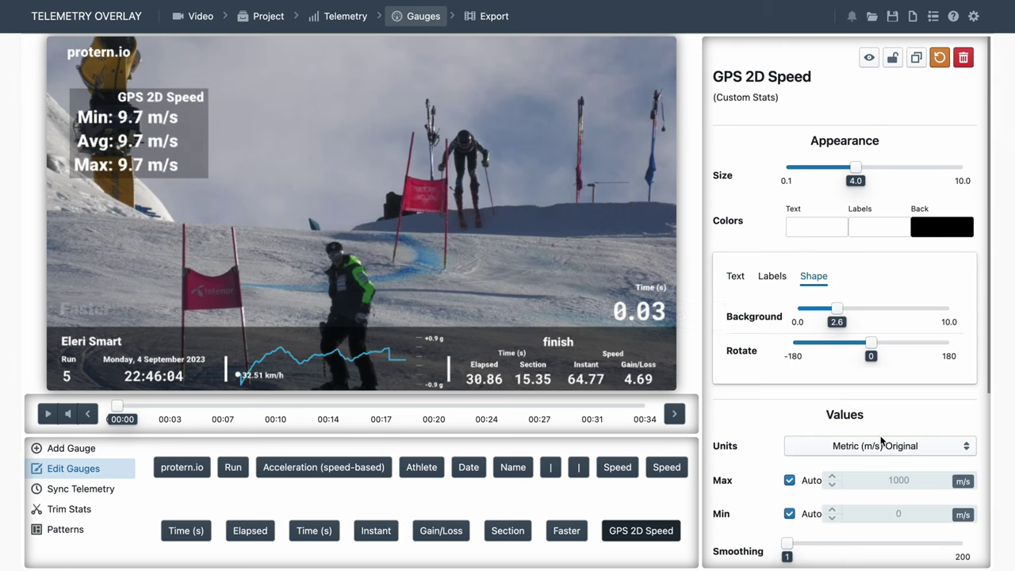
pyautogui.click(882, 445)
pyautogui.click(845, 418)
pyautogui.moveTo(854, 167); pyautogui.dragTo(828, 168)
pyautogui.moveTo(149, 137)
pyautogui.mouseDown()
pyautogui.moveTo(151, 67)
pyautogui.moveTo(151, 129)
pyautogui.mouseUp()
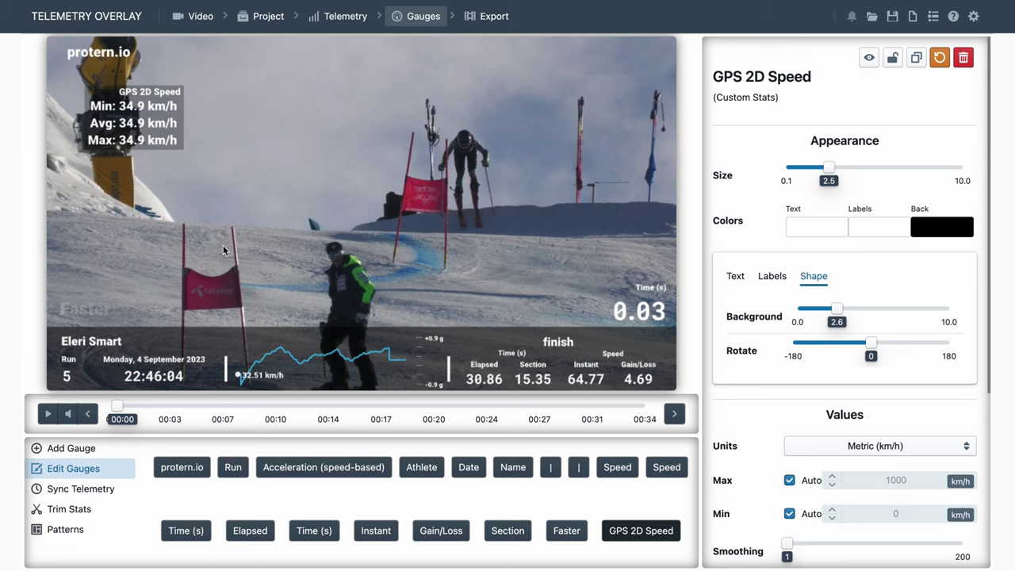
pyautogui.click(46, 414)
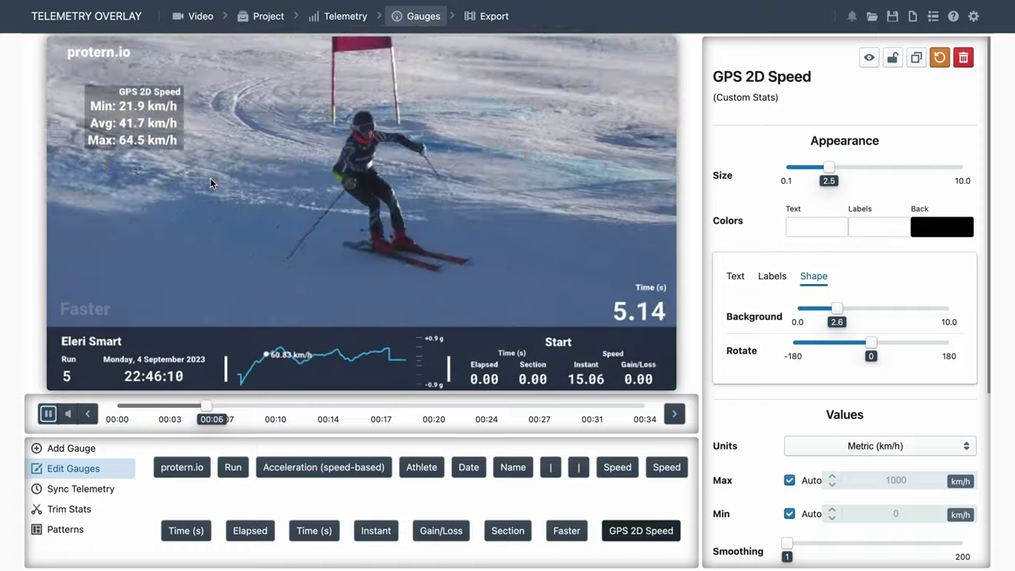
pyautogui.scroll(-2, 748, 318)
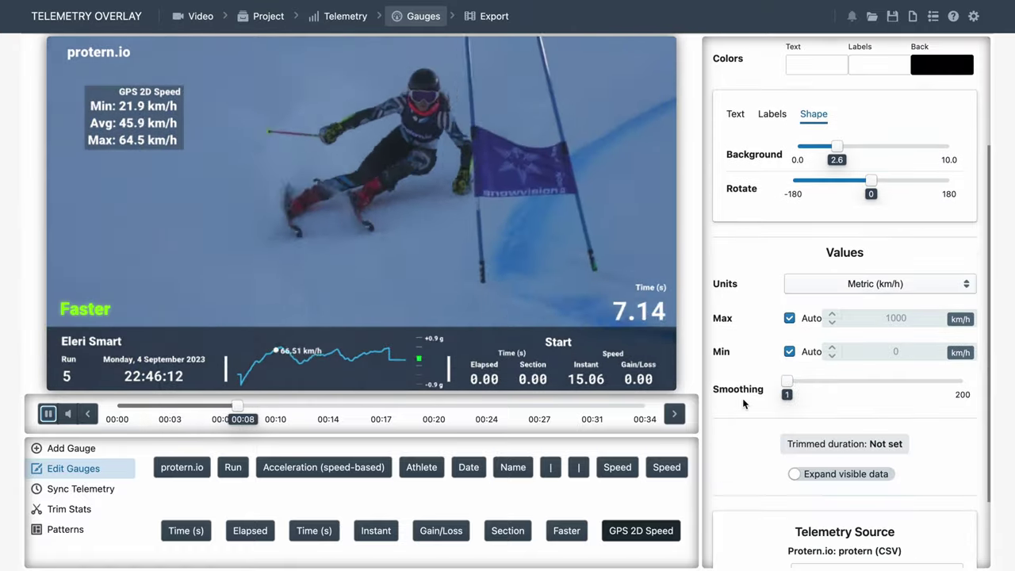
pyautogui.scroll(2, 745, 403)
# Step: Enable the Current, Session min, avg, max and Percent lines
pyautogui.click(735, 276)
pyautogui.click(799, 309)
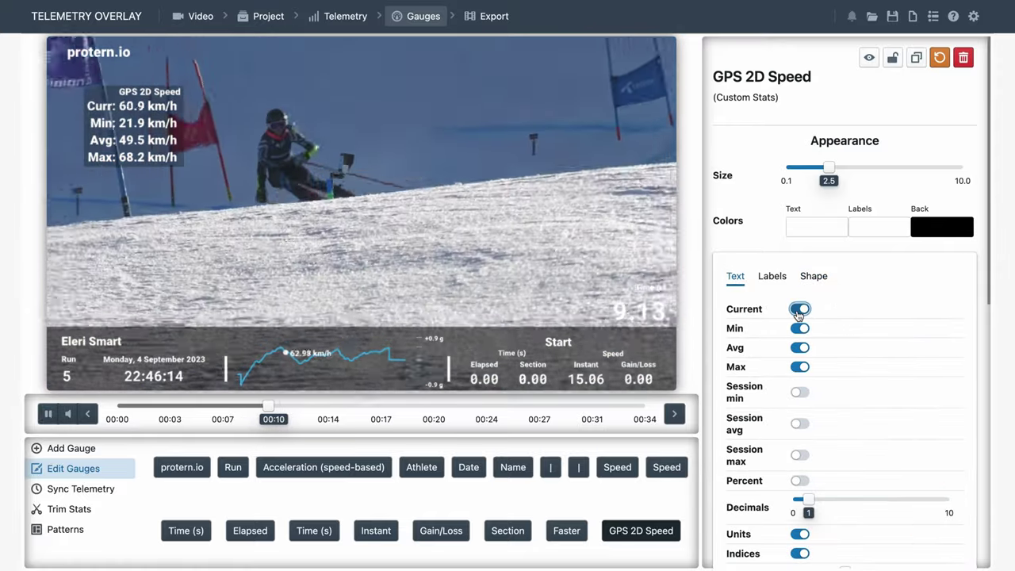
pyautogui.click(799, 392)
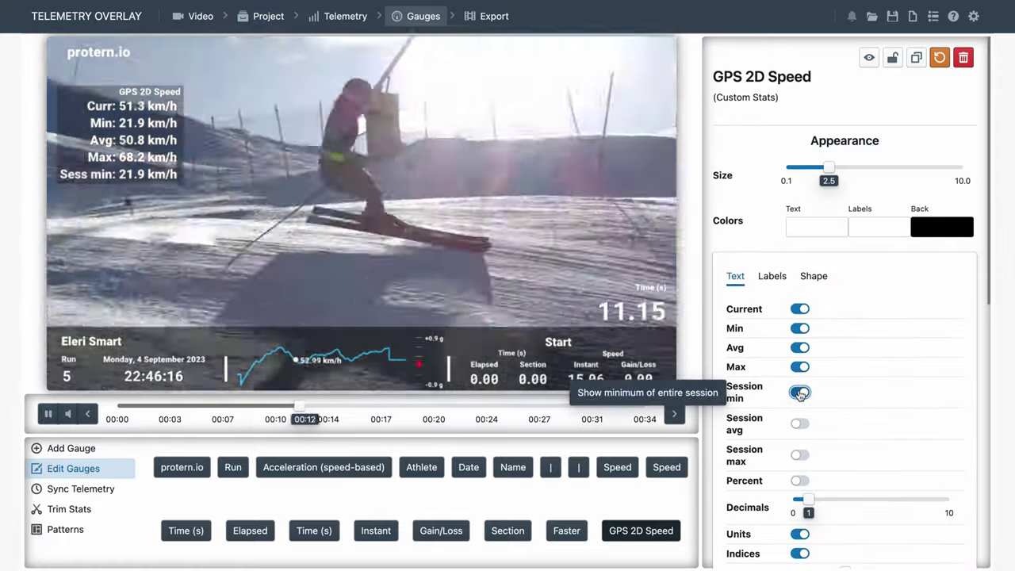
pyautogui.click(800, 424)
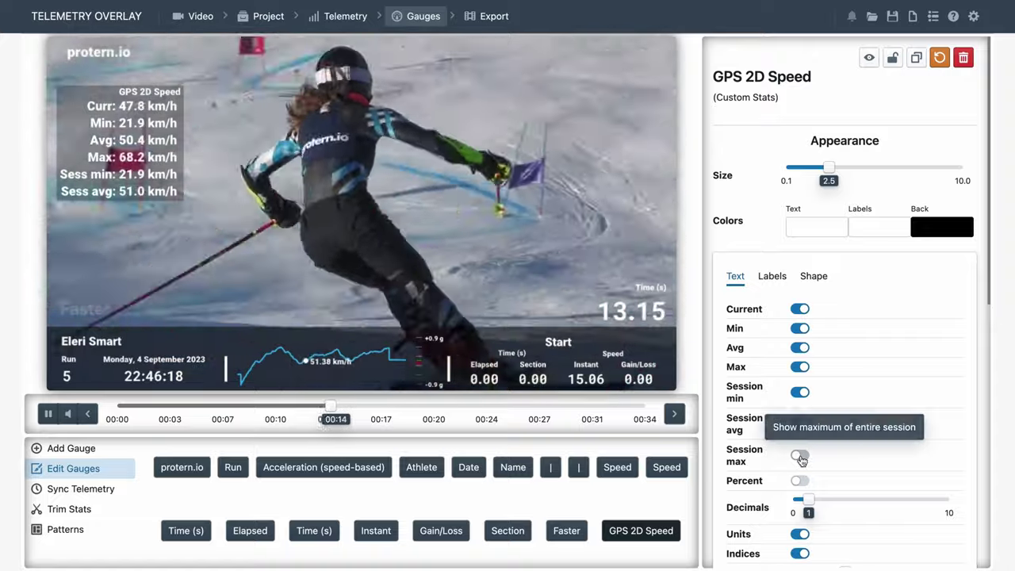
pyautogui.click(799, 458)
pyautogui.click(800, 480)
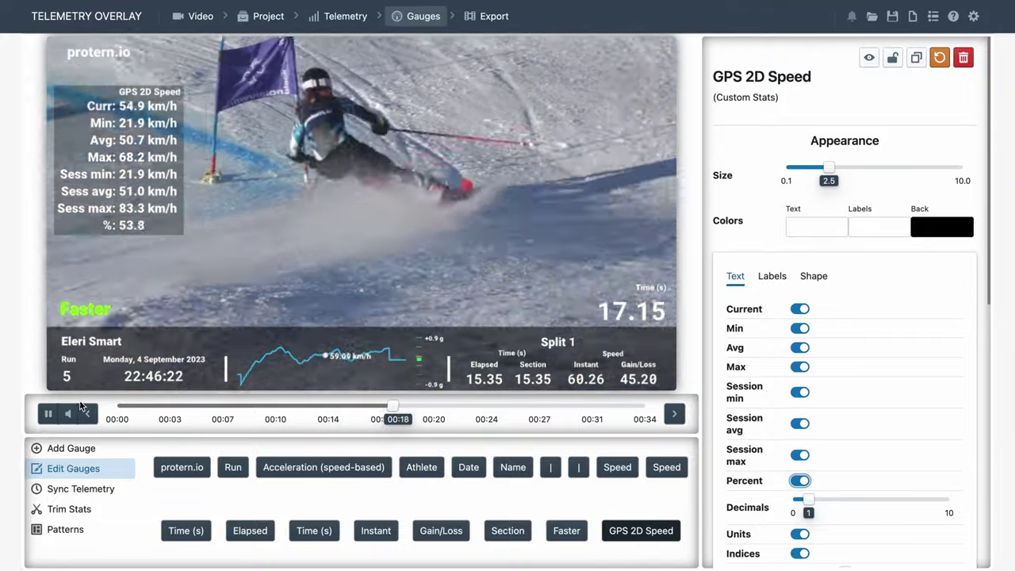
# Step: Search 'dyna' and create a Dynamic Text gauge fed by _turn-direction
pyautogui.click(48, 413)
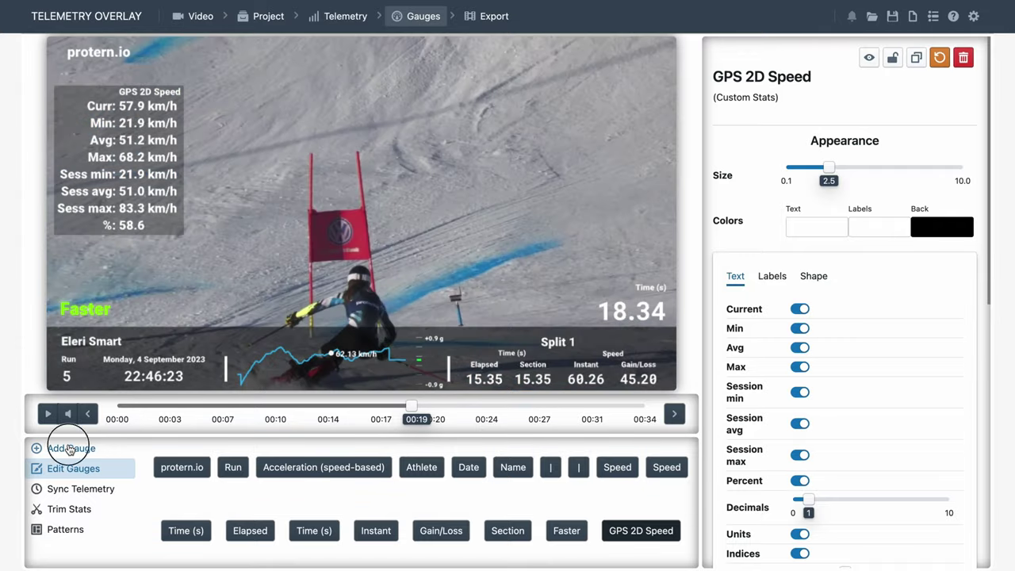
pyautogui.click(69, 449)
pyautogui.tripleClick(443, 450)
pyautogui.write('dynam')
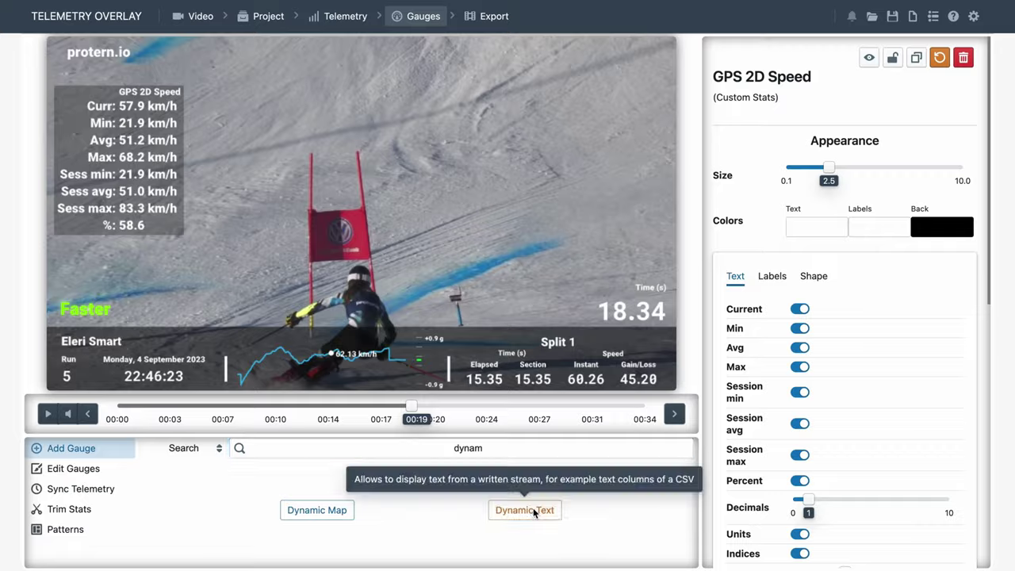
pyautogui.click(534, 510)
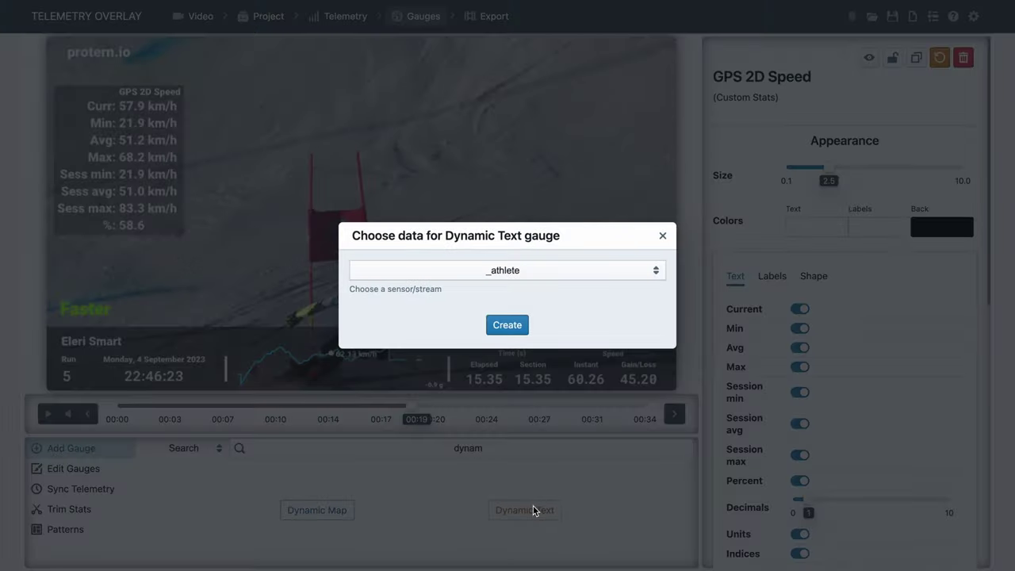
pyautogui.click(549, 276)
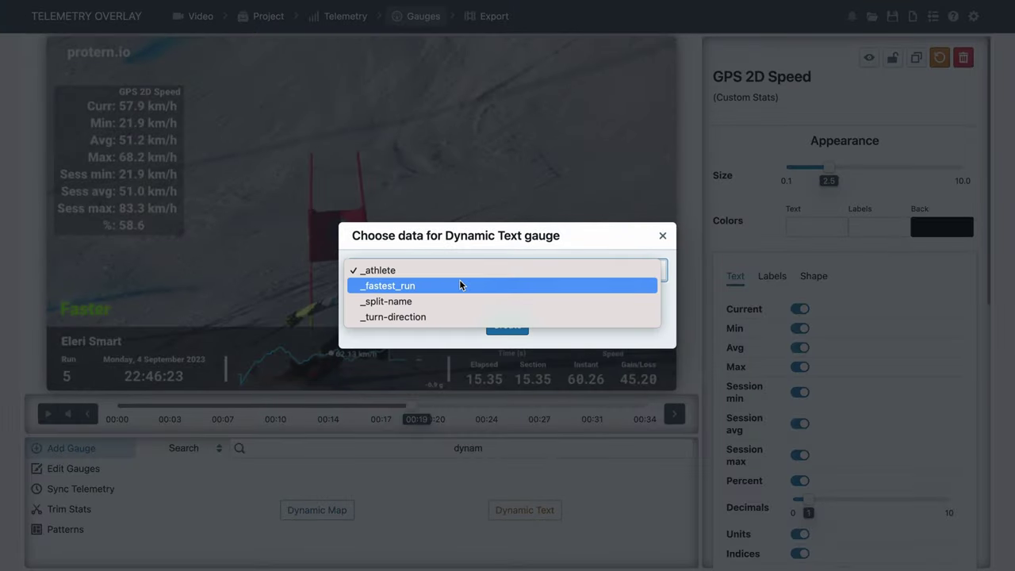
pyautogui.click(423, 317)
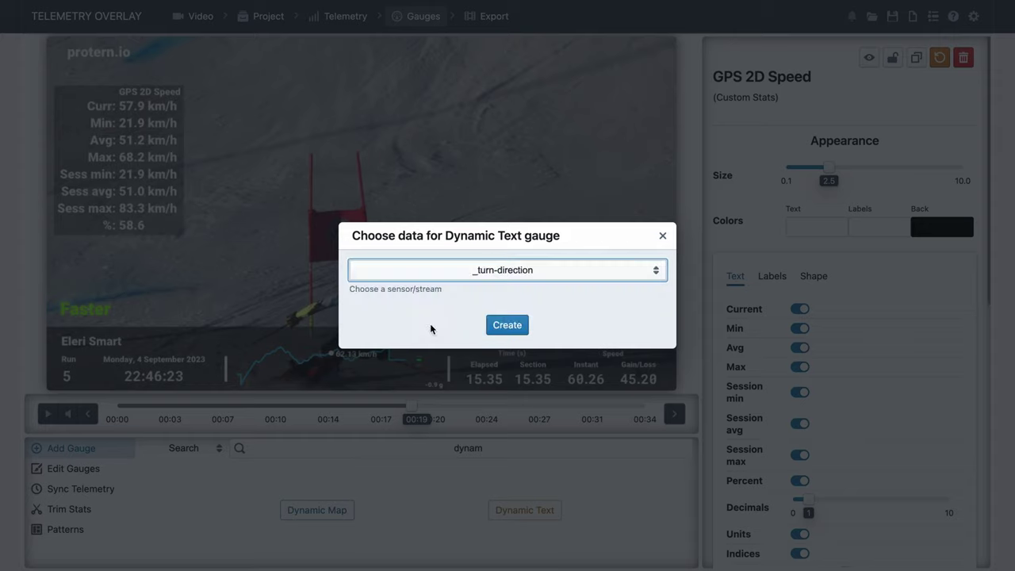
pyautogui.click(506, 326)
# Step: Place the turn-direction gauge beside the elapsed time without an icon and preview it
pyautogui.moveTo(388, 222); pyautogui.dragTo(559, 313)
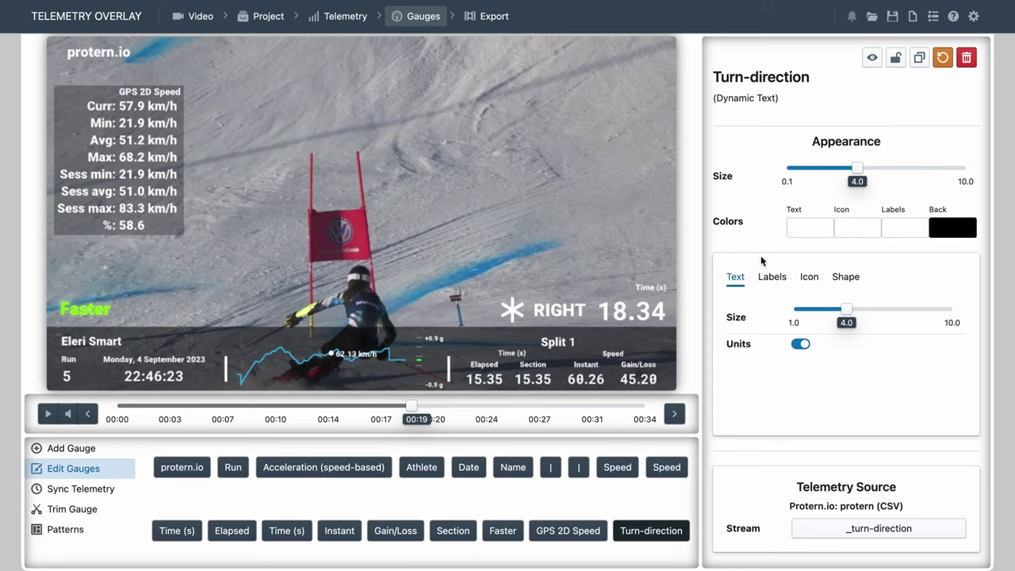
pyautogui.click(808, 279)
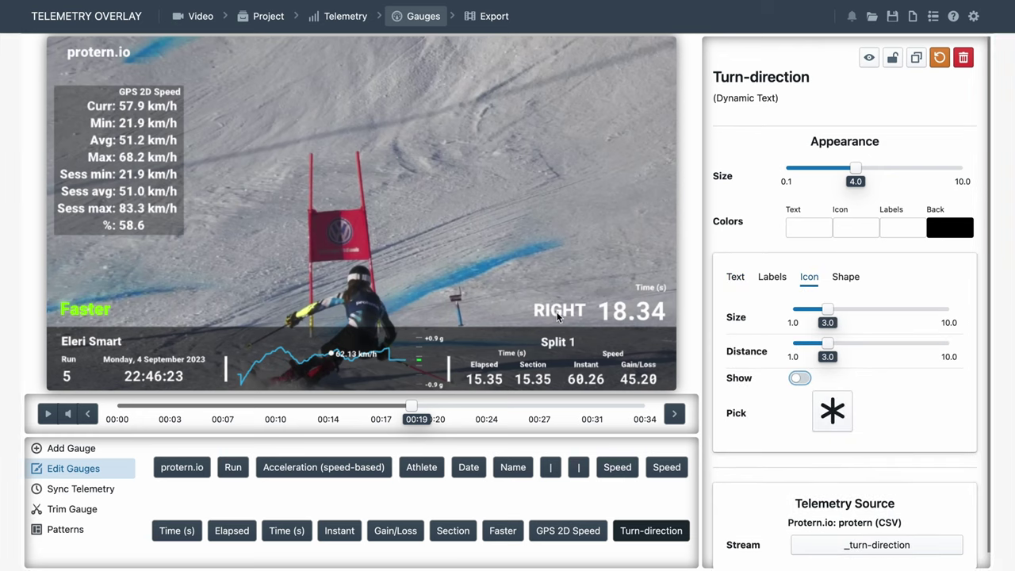
pyautogui.moveTo(557, 315); pyautogui.dragTo(559, 317)
pyautogui.click(49, 414)
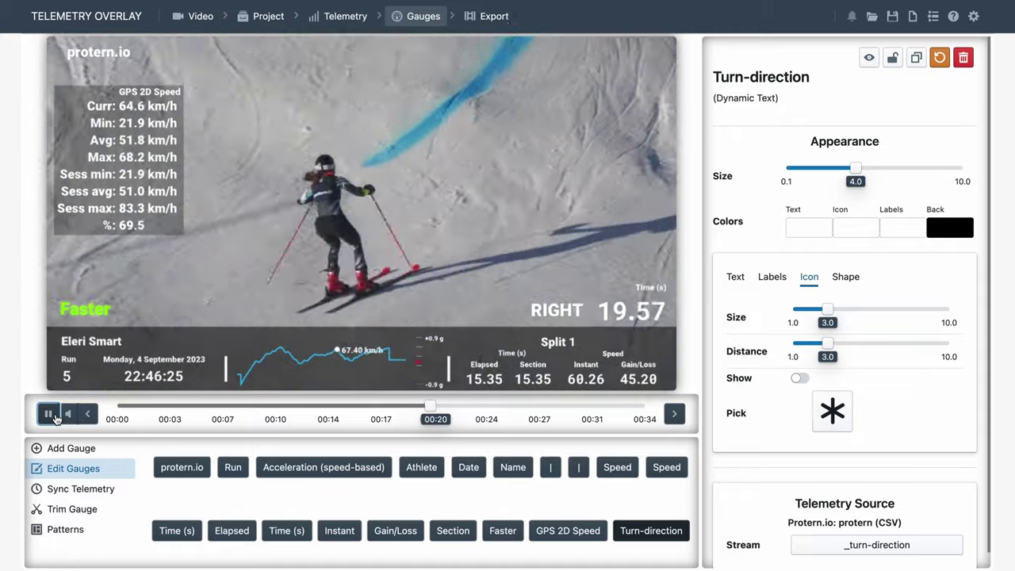
pyautogui.press('space')
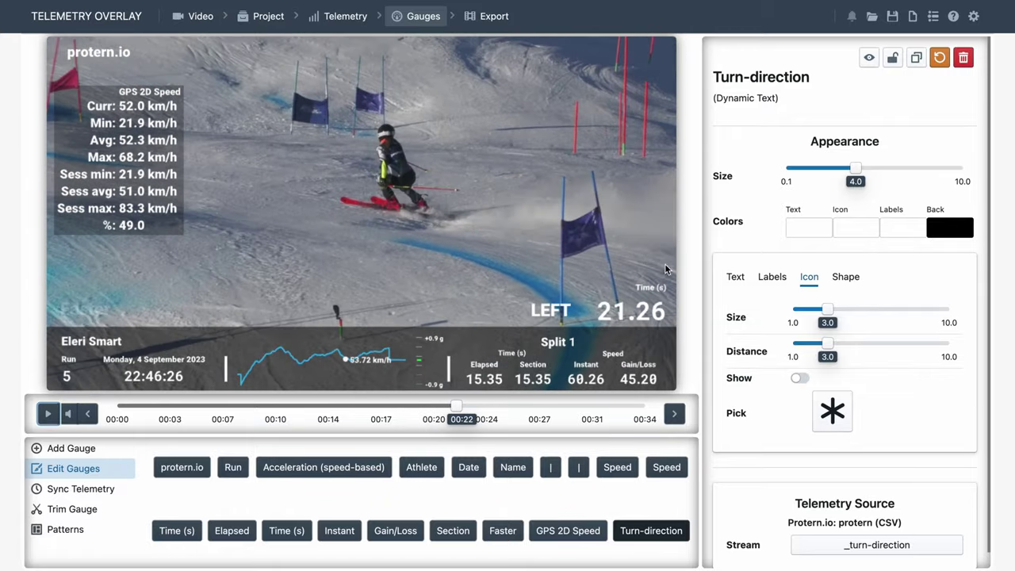
# Step: Show the Turn-direction title above the value, shift the gauge slightly left, and preview
pyautogui.click(778, 279)
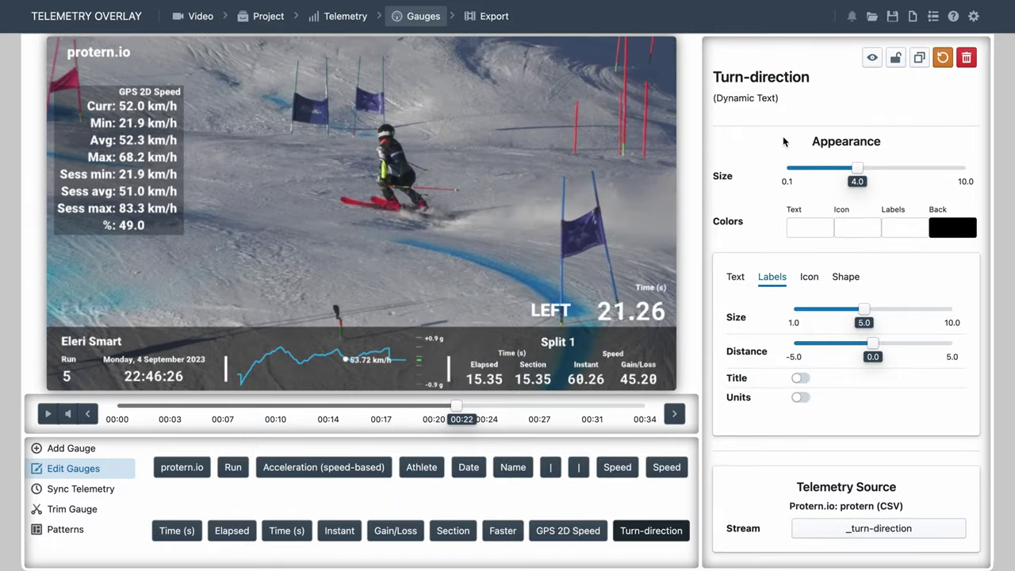
pyautogui.click(798, 379)
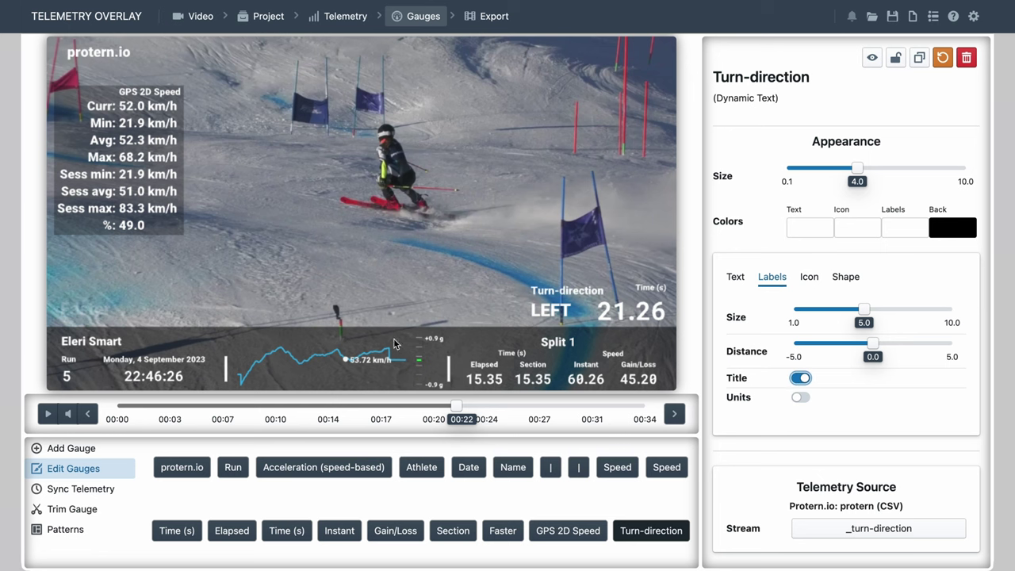
pyautogui.moveTo(564, 312); pyautogui.dragTo(550, 312)
pyautogui.click(58, 414)
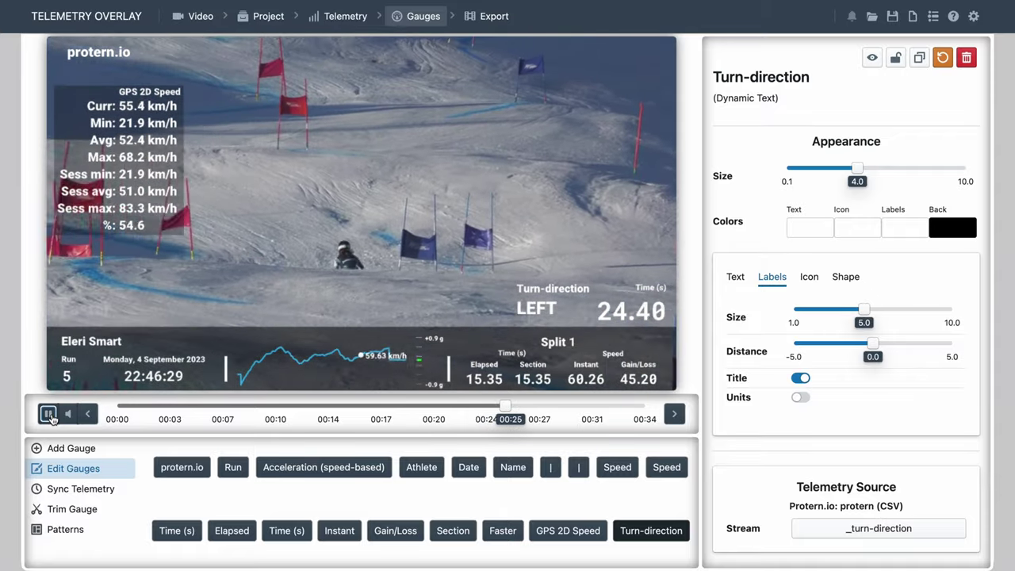
pyautogui.click(48, 414)
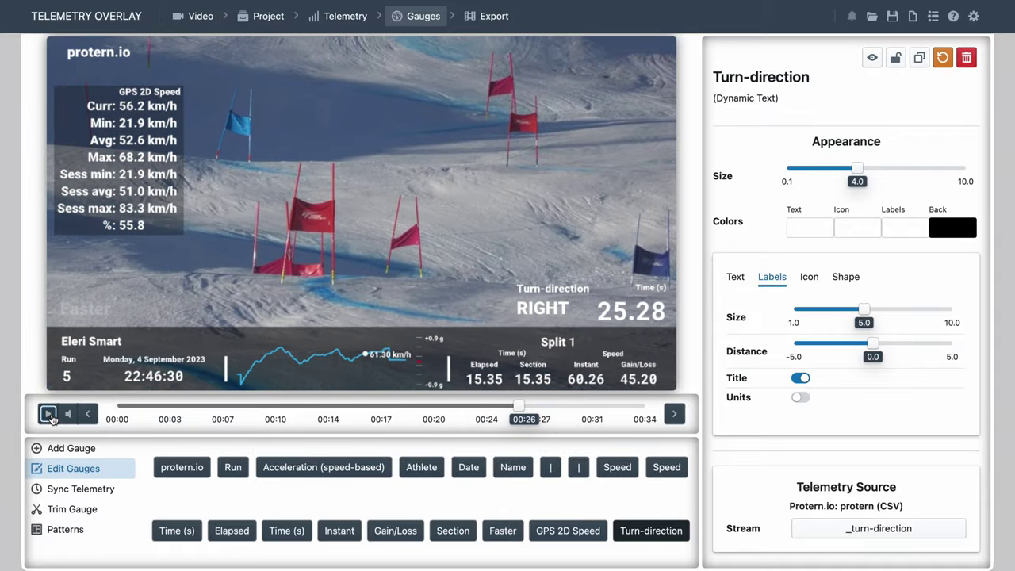
# Step: In General Settings, try Overwrite, Imperial, Nautical and American, then revert them all
pyautogui.click(974, 18)
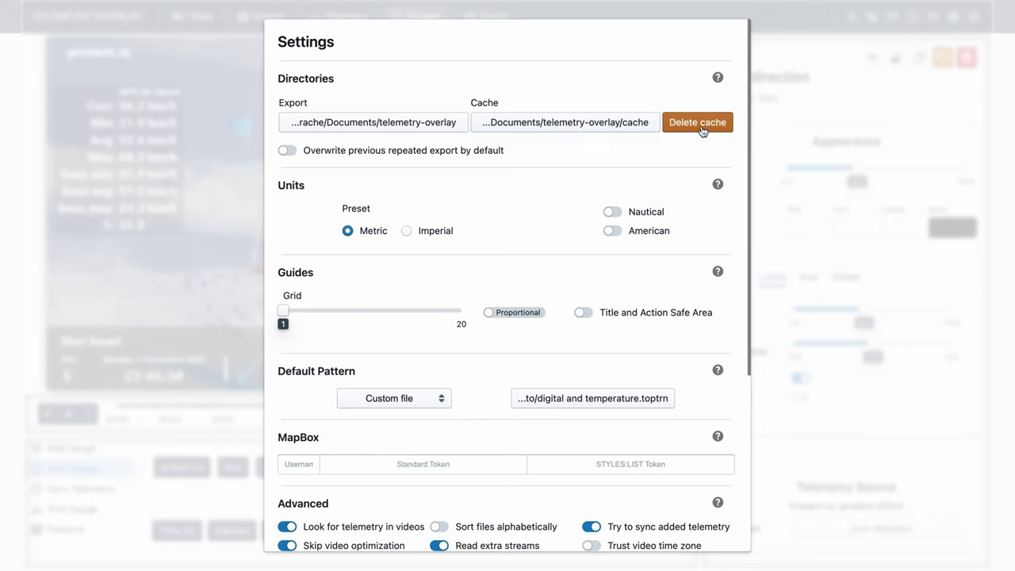
pyautogui.click(312, 156)
pyautogui.click(313, 156)
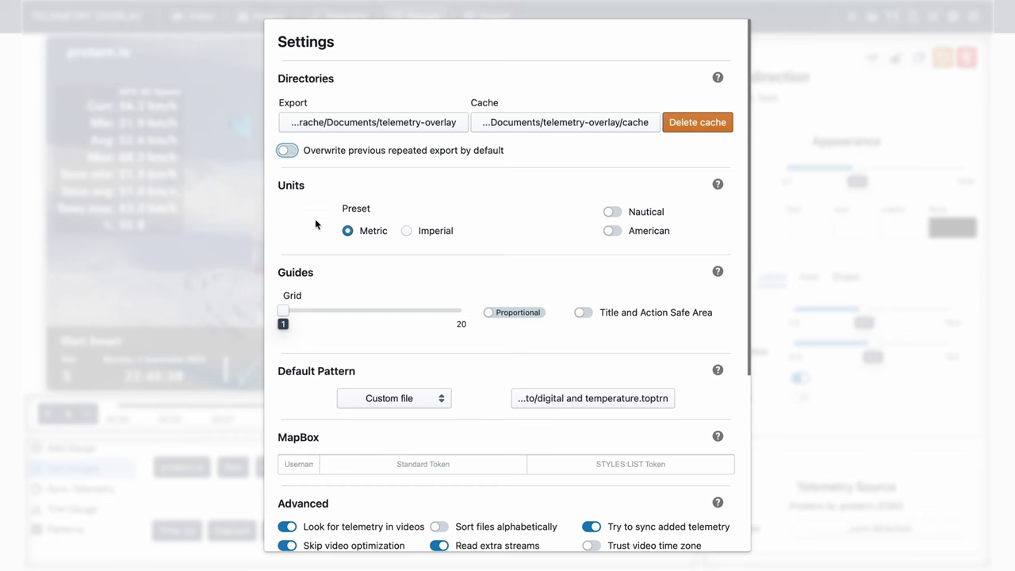
pyautogui.click(408, 233)
pyautogui.click(369, 233)
pyautogui.click(611, 213)
pyautogui.click(612, 231)
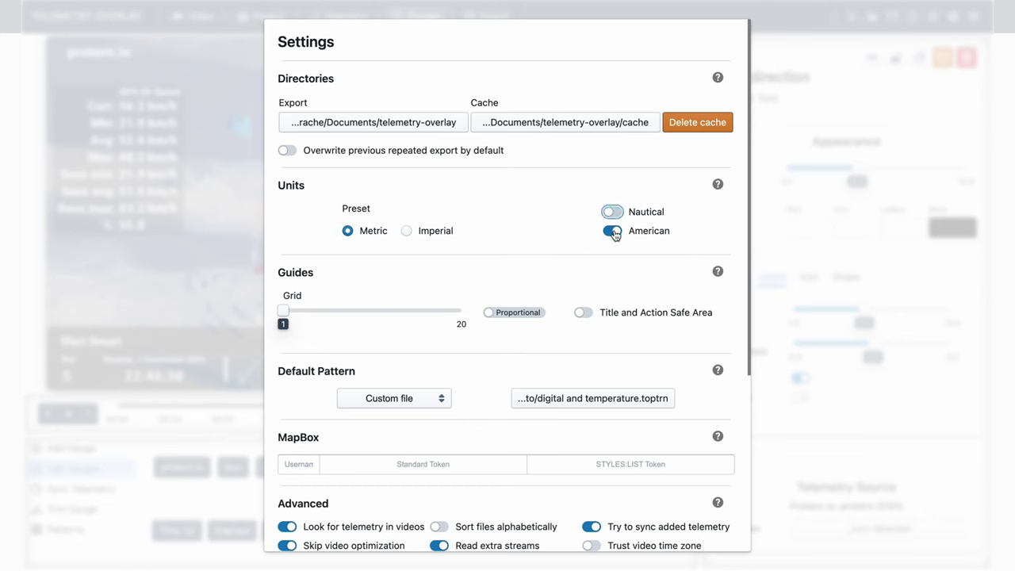
pyautogui.click(613, 232)
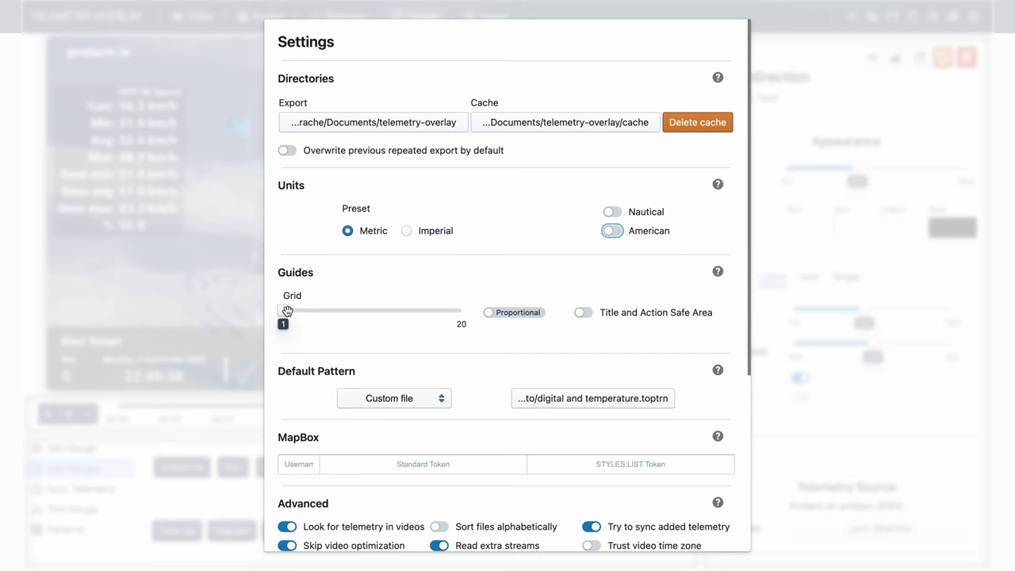
# Step: Divide the guide grid into 3 and move the Turn-direction and Time gauges toward the top-right
pyautogui.moveTo(287, 310); pyautogui.dragTo(302, 310)
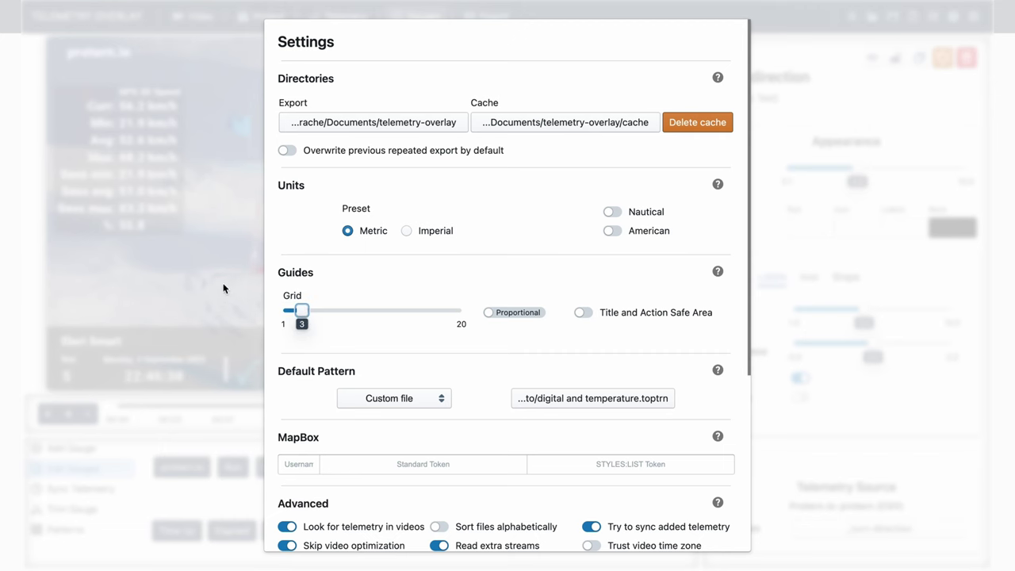
pyautogui.click(219, 280)
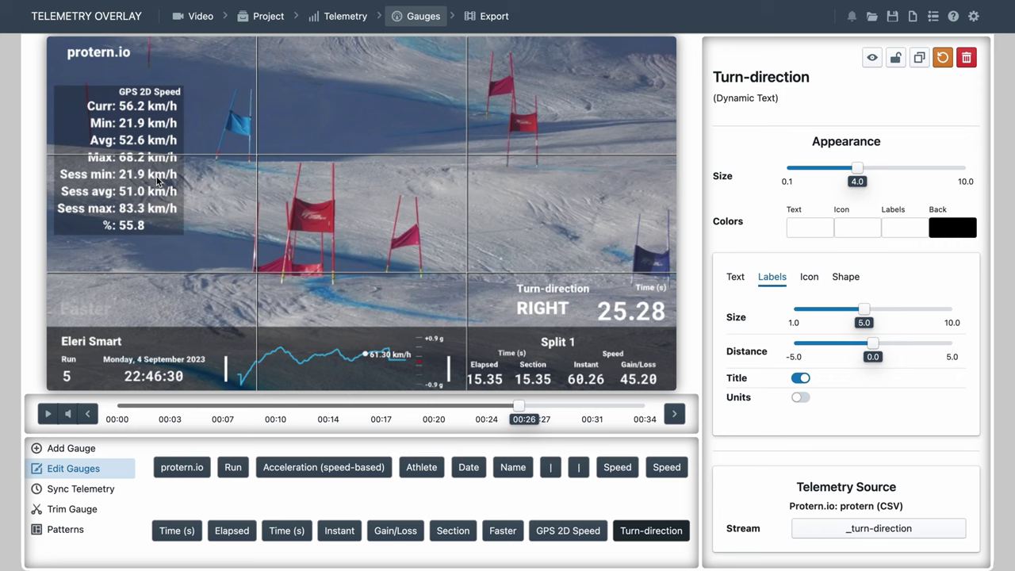
pyautogui.moveTo(567, 301); pyautogui.dragTo(634, 155)
pyautogui.moveTo(644, 321); pyautogui.dragTo(641, 284)
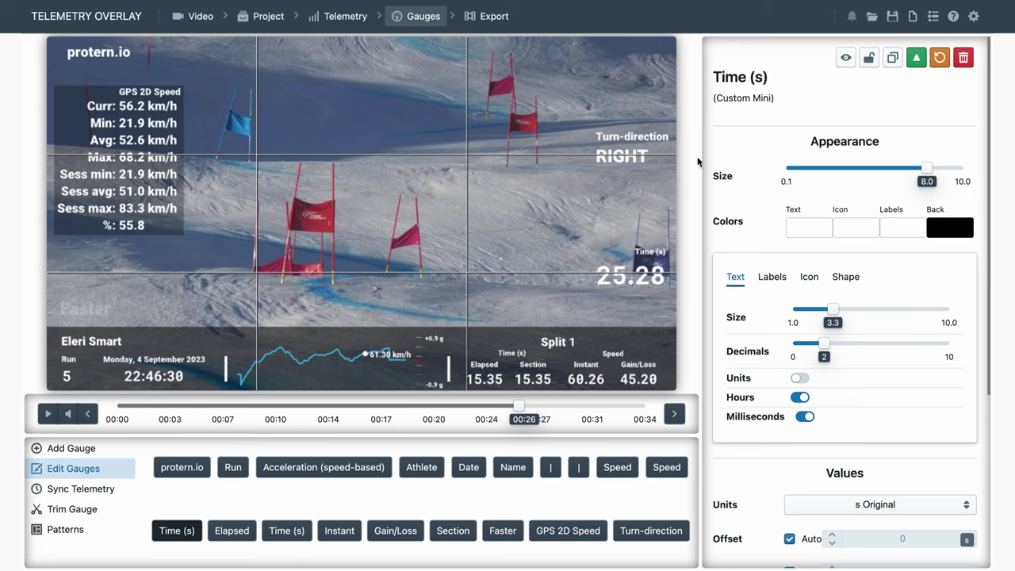
# Step: Switch the guide grid to square cells with more divisions and view it over the video
pyautogui.click(973, 16)
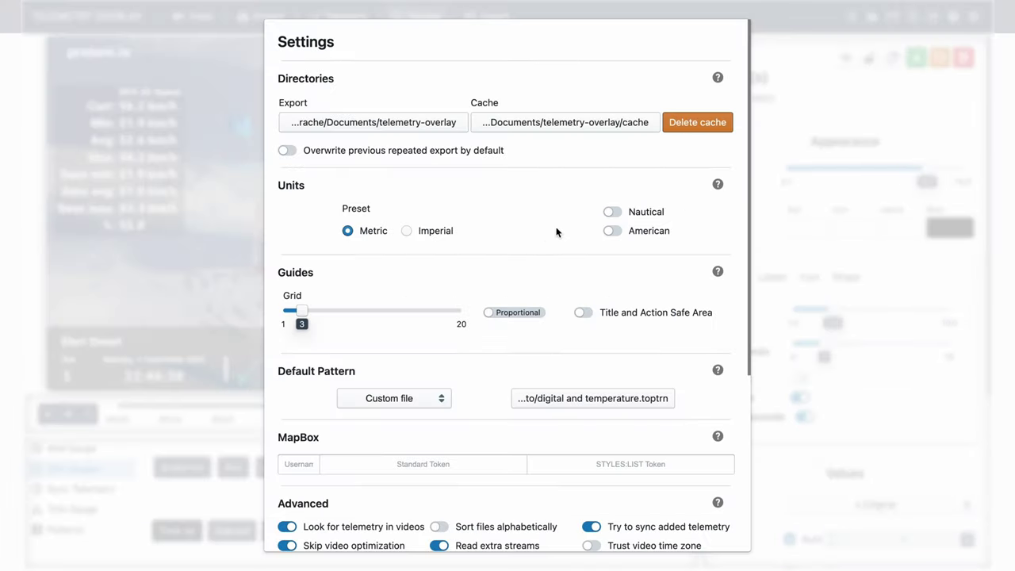
pyautogui.click(514, 314)
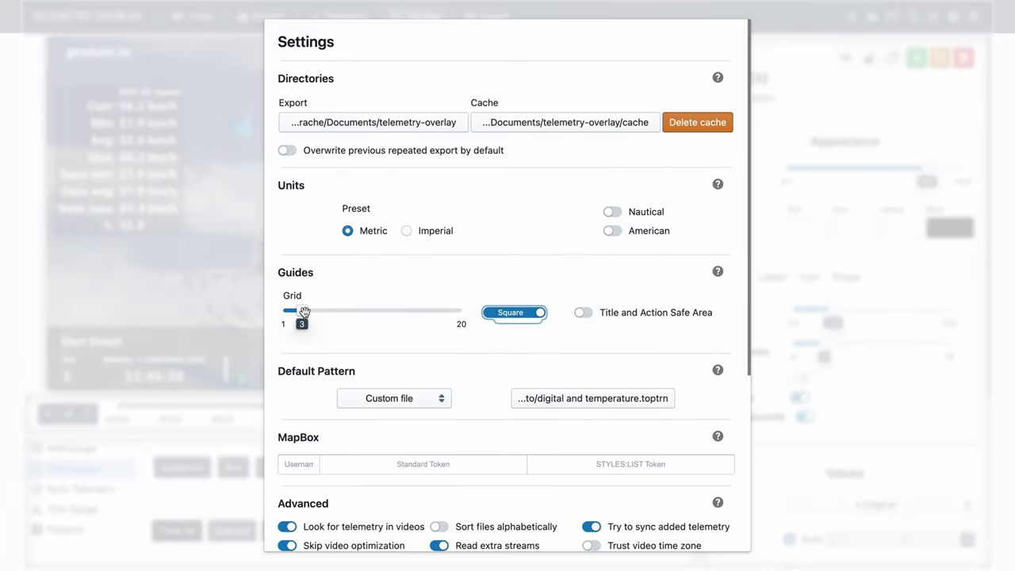
pyautogui.moveTo(302, 311); pyautogui.dragTo(367, 312)
pyautogui.click(169, 249)
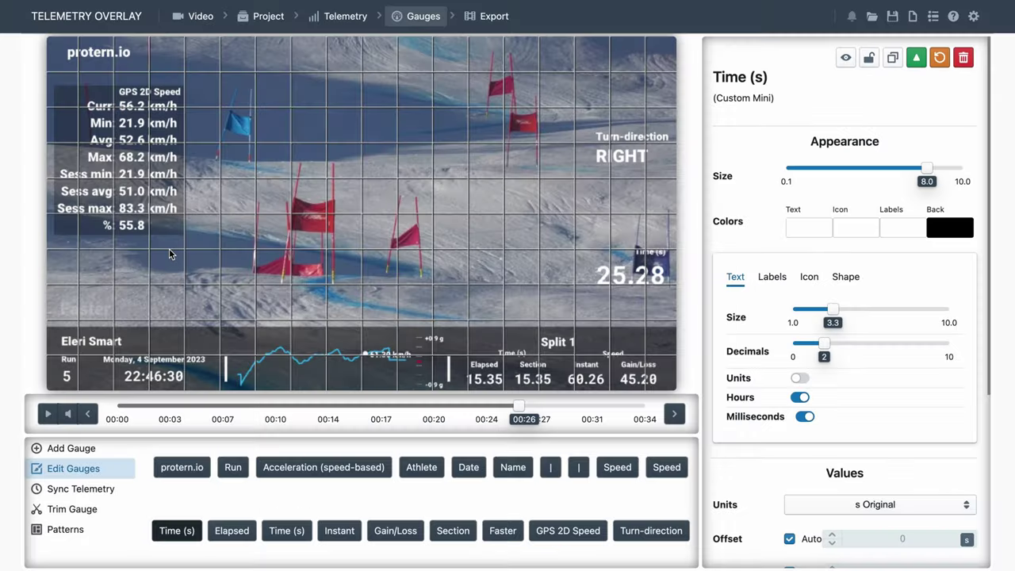
# Step: Reset the grid to one division, turn off square cells, and show the title and action safe area
pyautogui.click(974, 16)
pyautogui.moveTo(366, 311); pyautogui.dragTo(283, 311)
pyautogui.click(536, 313)
pyautogui.click(583, 312)
pyautogui.click(242, 222)
# Step: Fit the Turn-direction, Time (s), speed stats and protern.io title inside the safe area, then hide the guides
pyautogui.moveTo(595, 140); pyautogui.dragTo(571, 65)
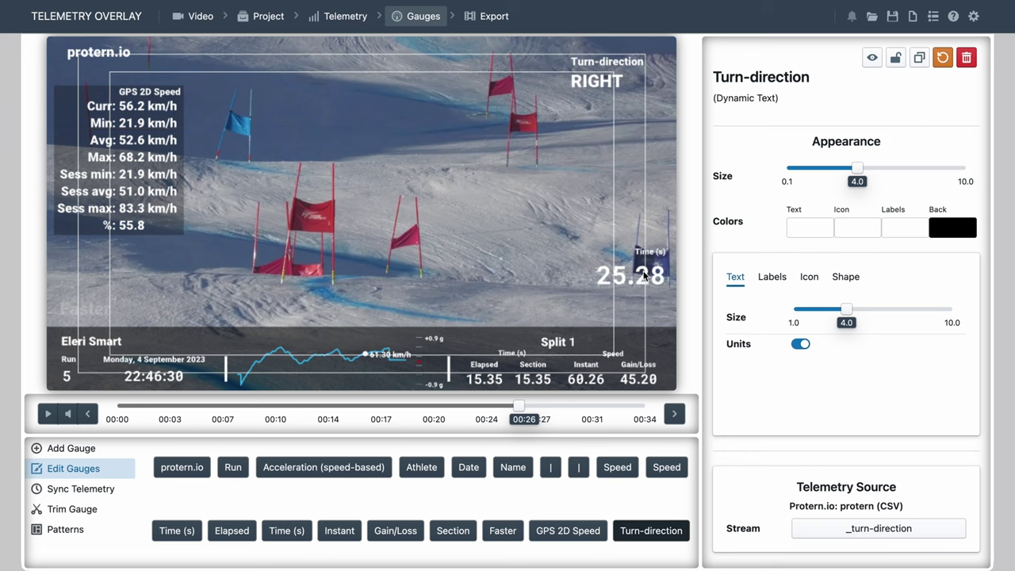
pyautogui.moveTo(625, 270); pyautogui.dragTo(605, 111)
pyautogui.moveTo(134, 166); pyautogui.dragTo(118, 108)
pyautogui.moveTo(101, 62); pyautogui.dragTo(112, 70)
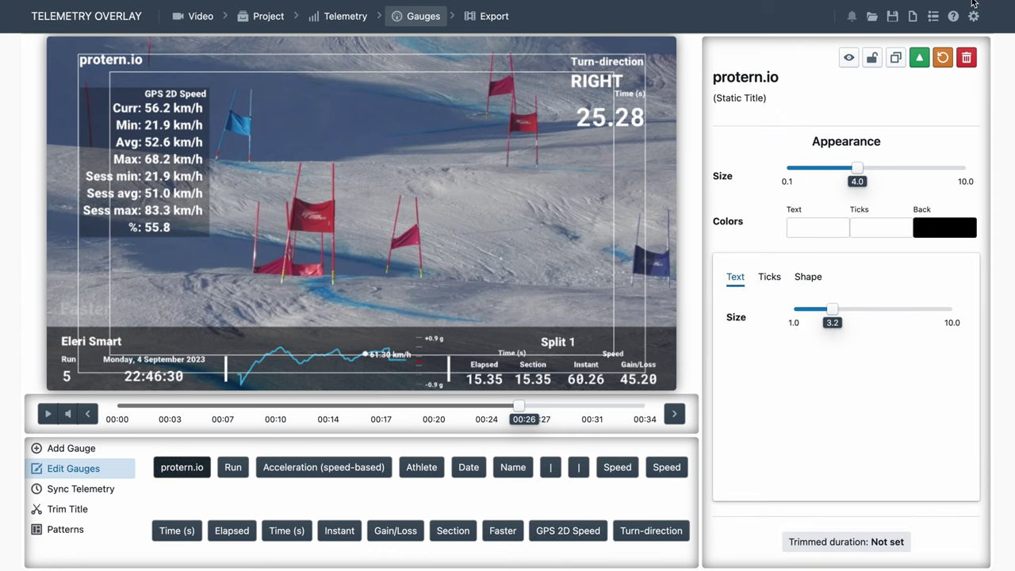
pyautogui.click(974, 16)
pyautogui.click(584, 316)
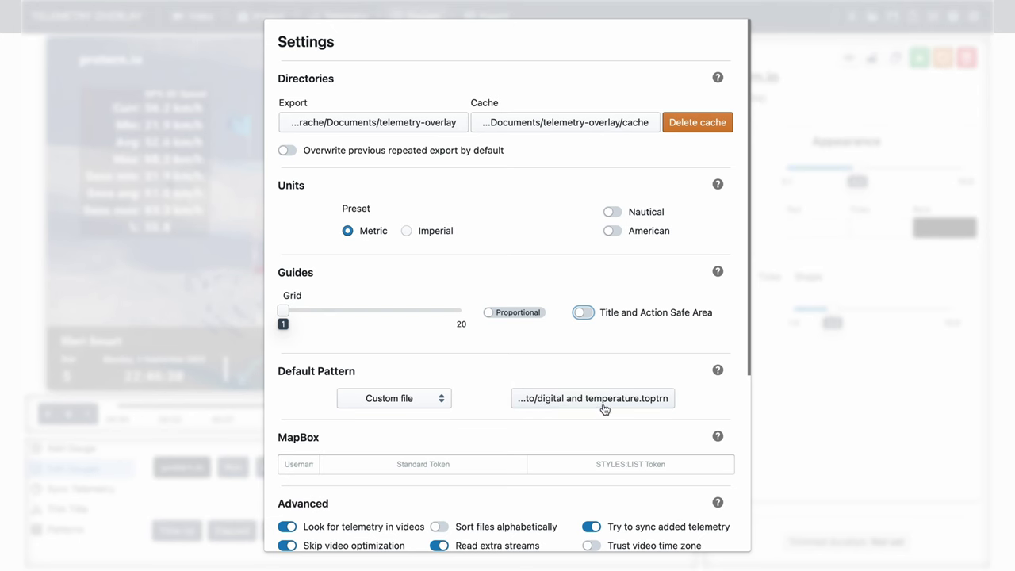
# Step: Try the strict GoPro GPS times and fast Insta360 parsing toggles, then turn both back off
pyautogui.scroll(-5, 501, 345)
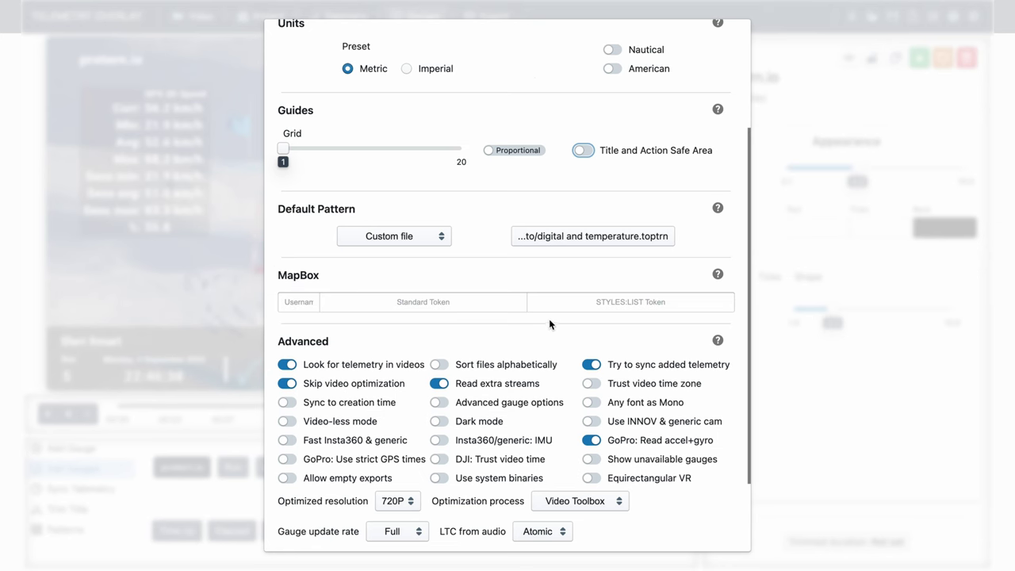
pyautogui.scroll(-3, 548, 324)
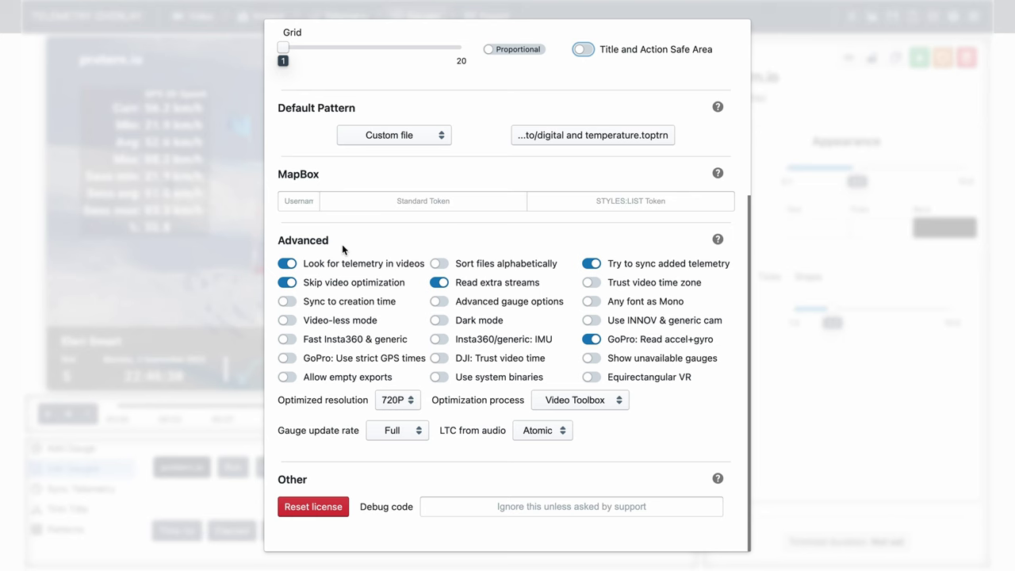
pyautogui.moveTo(345, 264)
pyautogui.click(319, 361)
pyautogui.click(288, 339)
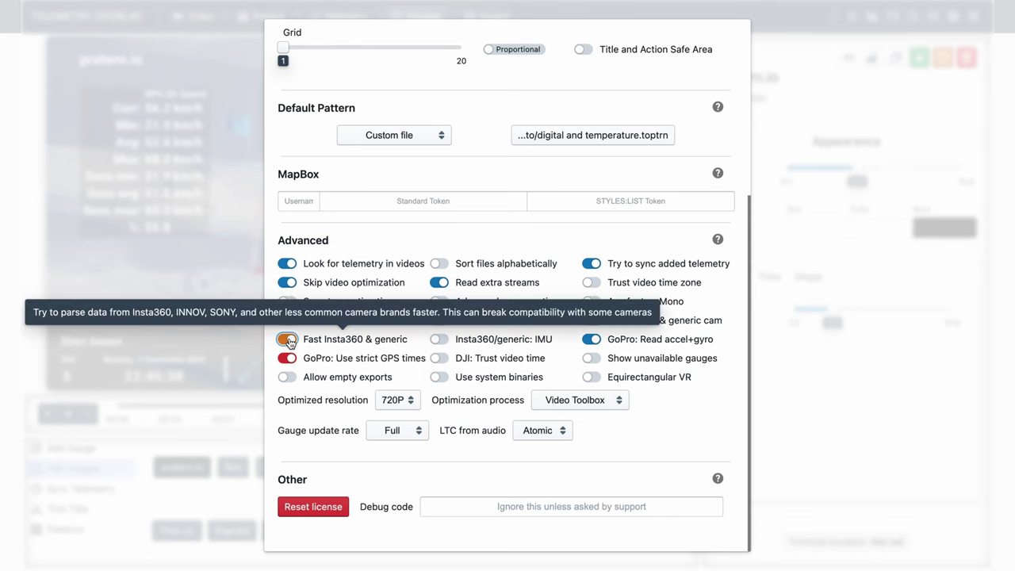
pyautogui.click(287, 339)
pyautogui.click(287, 358)
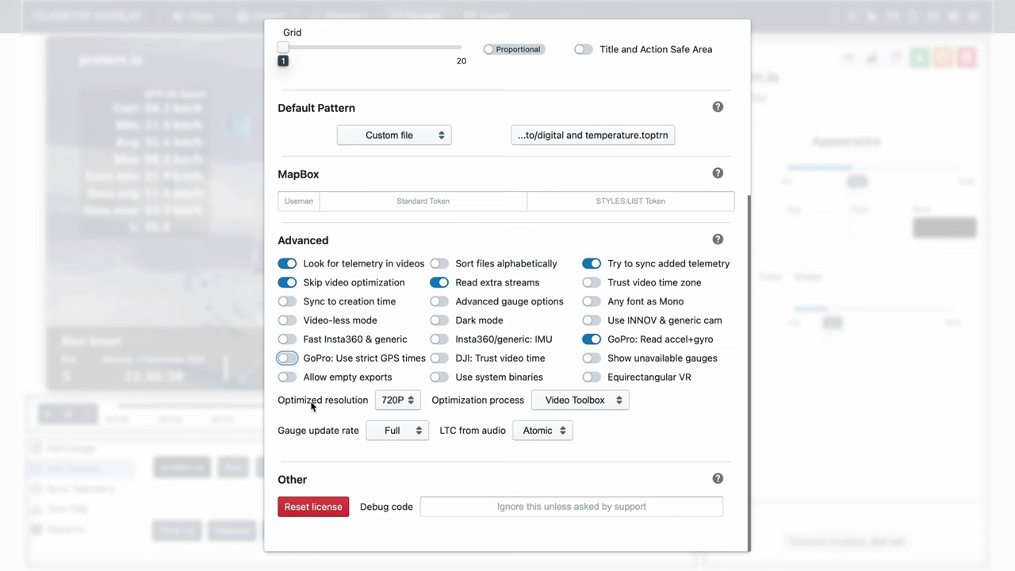
# Step: Keep 720P as the optimized resolution and Video Toolbox as the optimization process
pyautogui.click(405, 401)
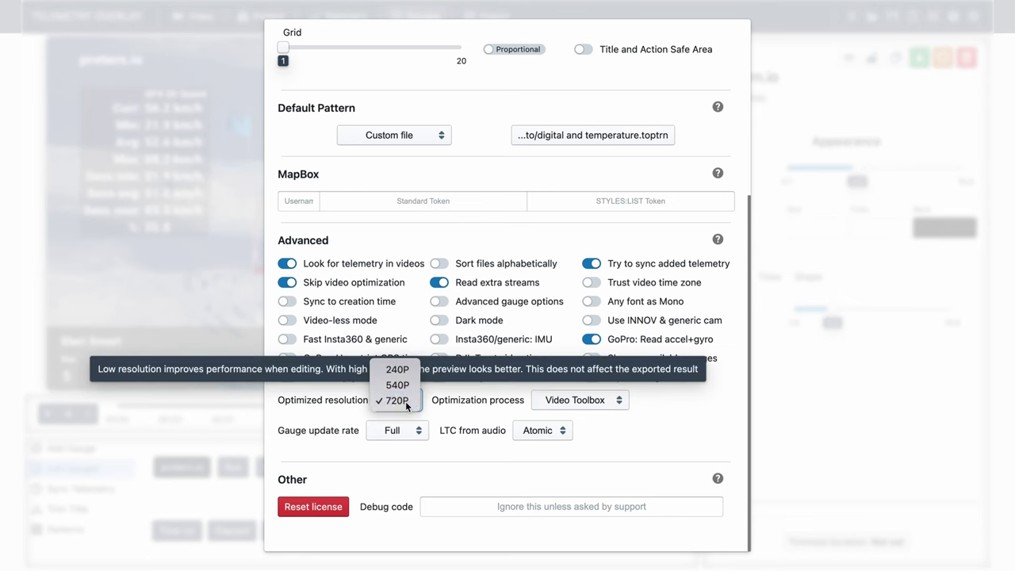
pyautogui.click(398, 401)
pyautogui.click(595, 406)
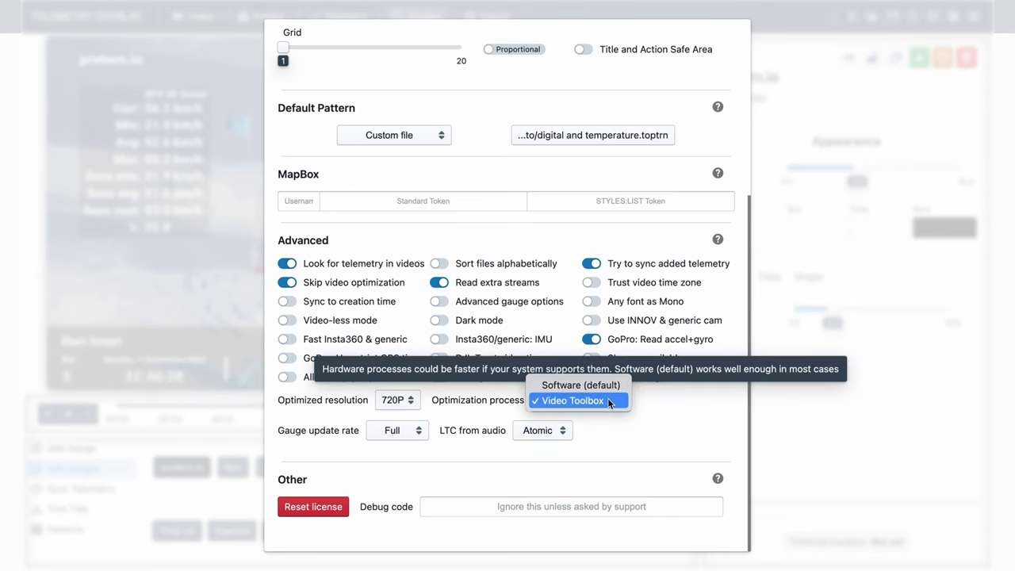
pyautogui.click(690, 407)
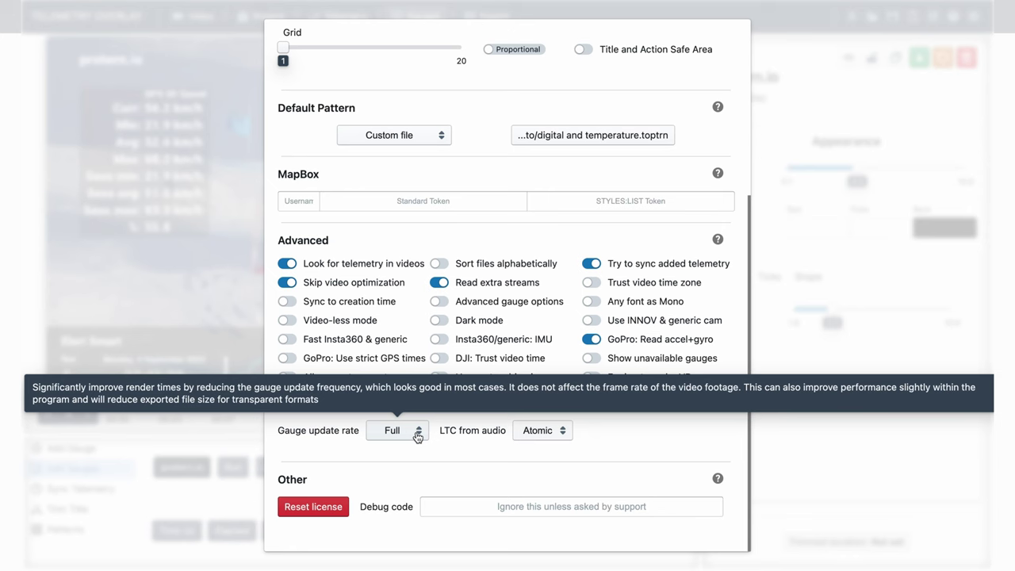
# Step: Set the Gauge update rate to Half
pyautogui.click(417, 435)
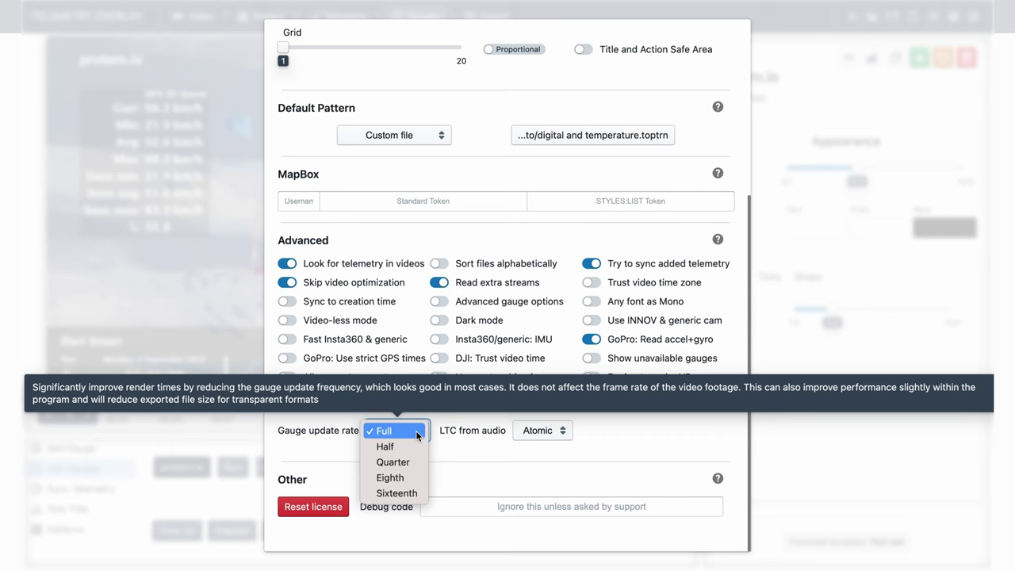
pyautogui.press('Down')
pyautogui.press('Return')
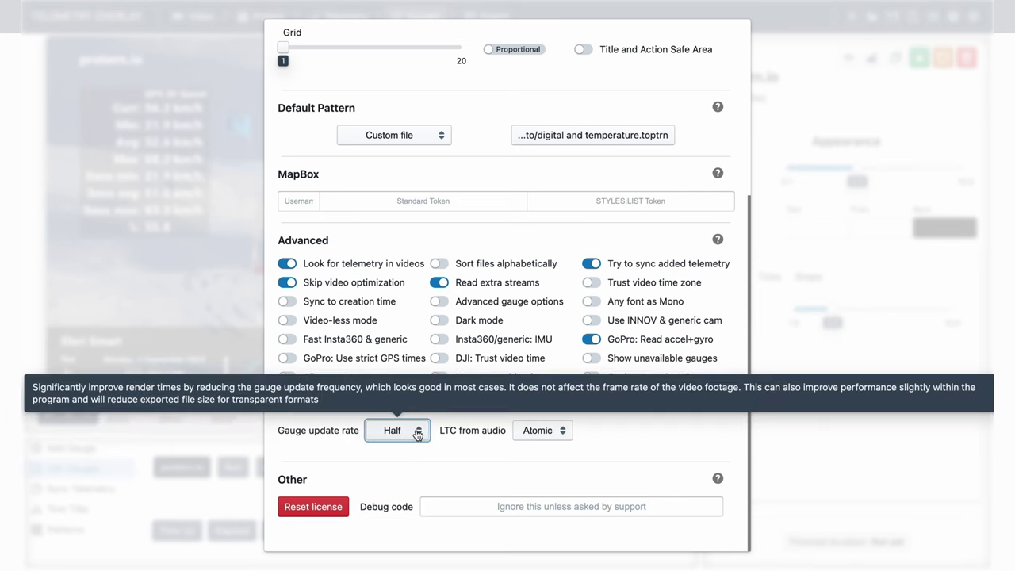
pyautogui.click(417, 434)
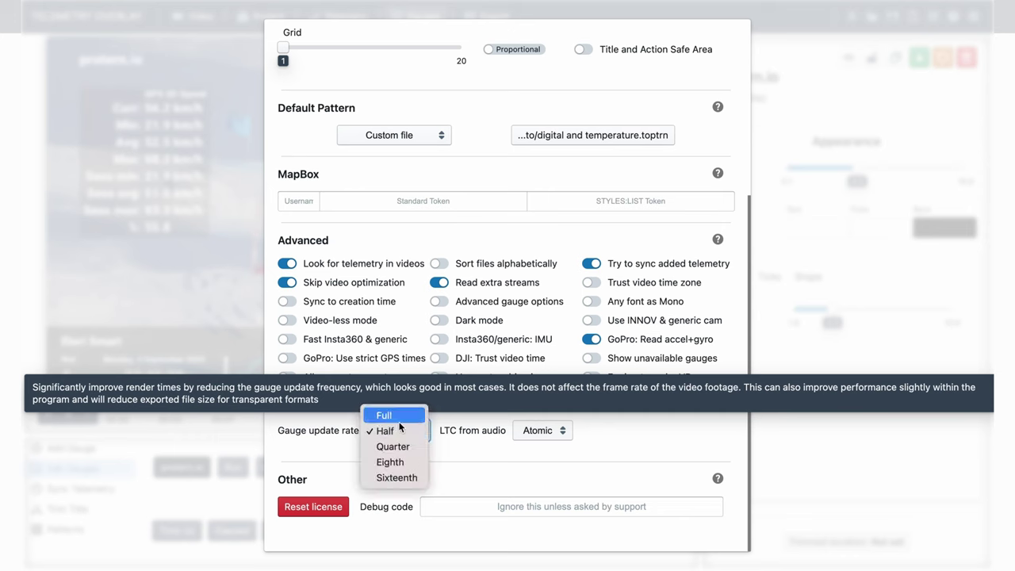
# Step: Switch the gauge update rate from Half back to Full
pyautogui.click(402, 418)
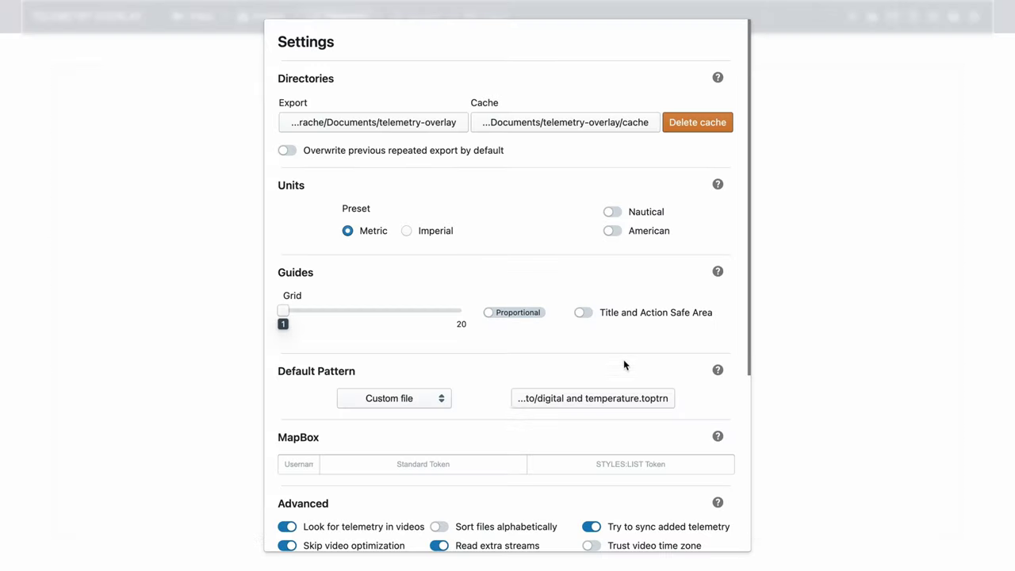
# Step: Set LTC from audio to Atomic in the advanced settings
pyautogui.scroll(-5, 528, 417)
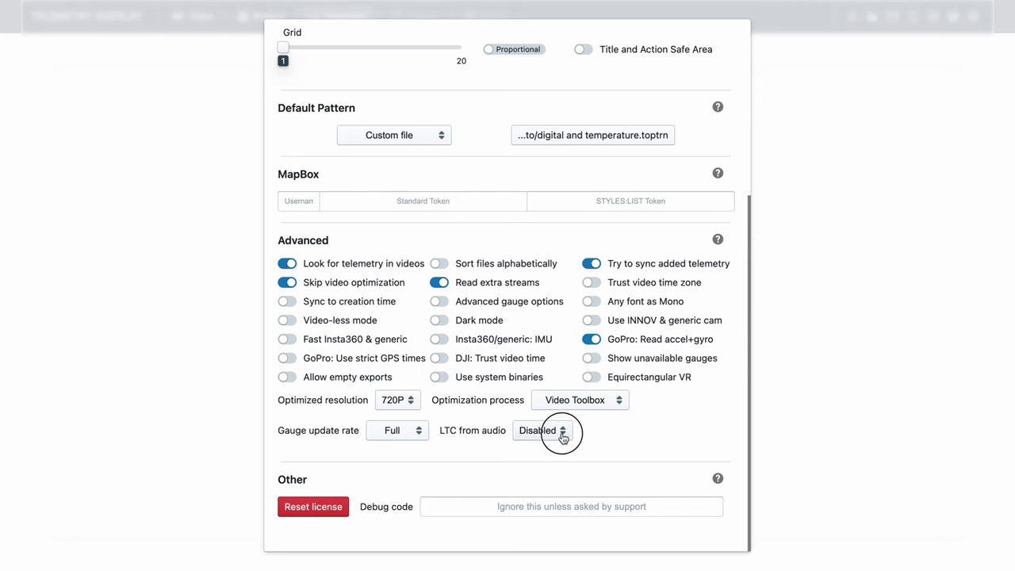
pyautogui.click(560, 433)
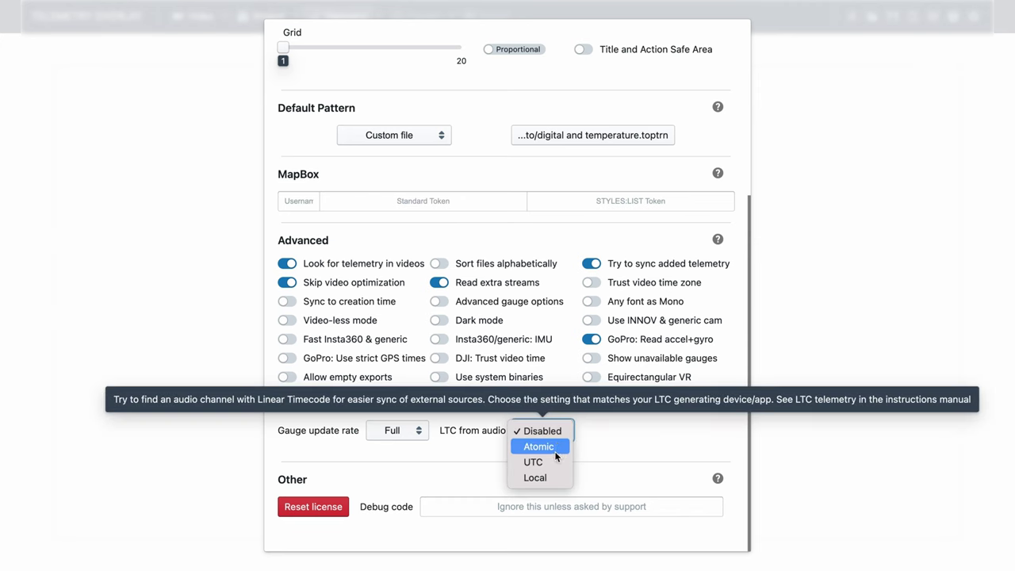
pyautogui.click(627, 443)
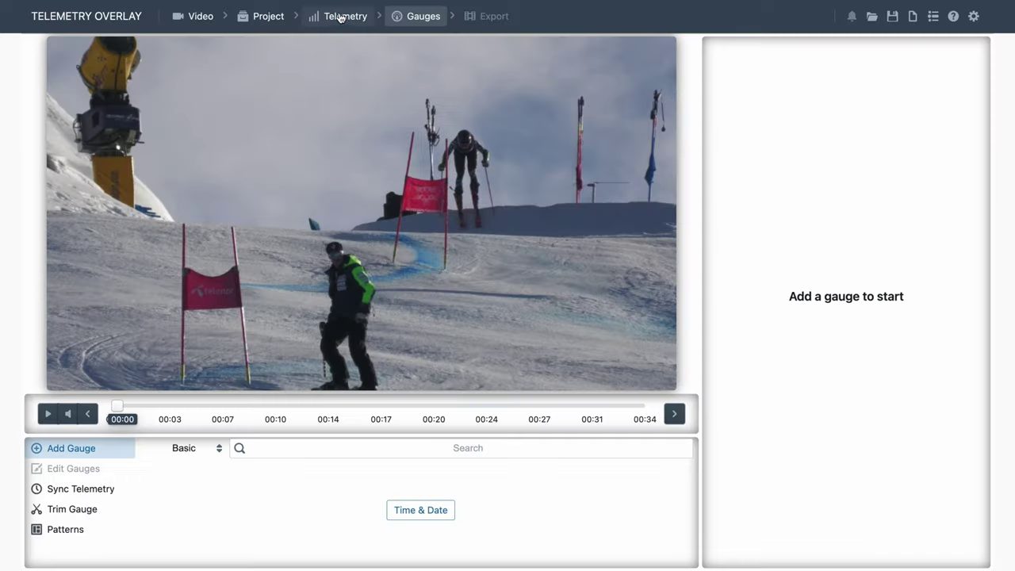
# Step: Add a Time & Date gauge, then delete it again
pyautogui.click(342, 24)
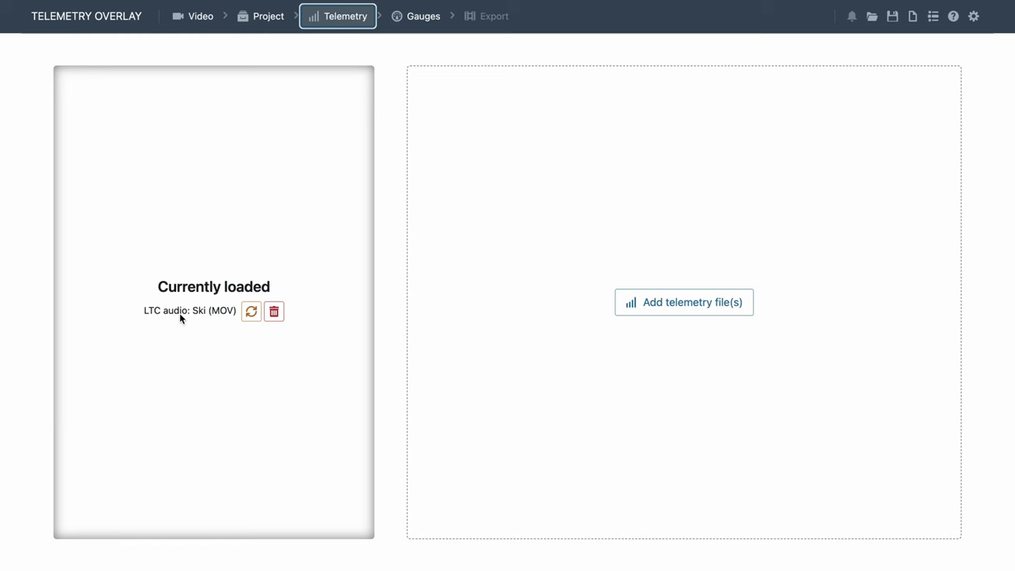
pyautogui.click(416, 17)
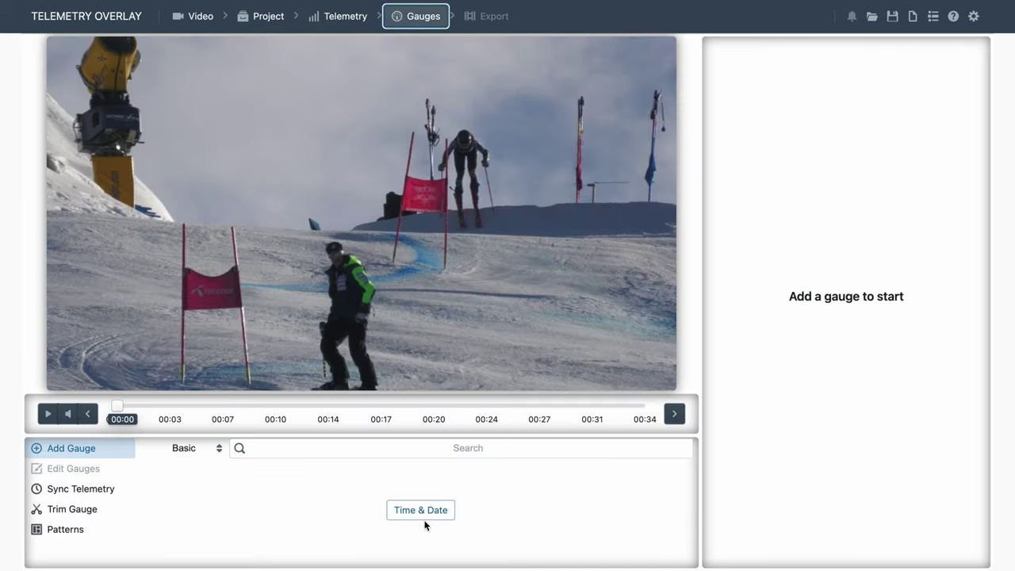
pyautogui.click(424, 517)
pyautogui.click(962, 58)
pyautogui.click(607, 303)
# Step: Load protern.CSV as telemetry, re-apply the default gauges, and preview the playback
pyautogui.click(344, 17)
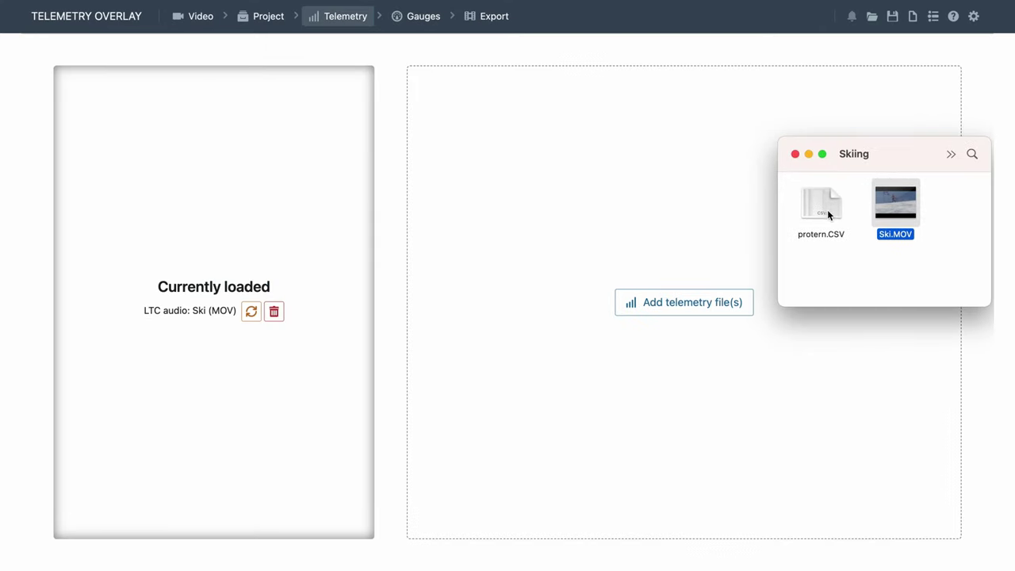
pyautogui.moveTo(826, 209); pyautogui.dragTo(619, 314)
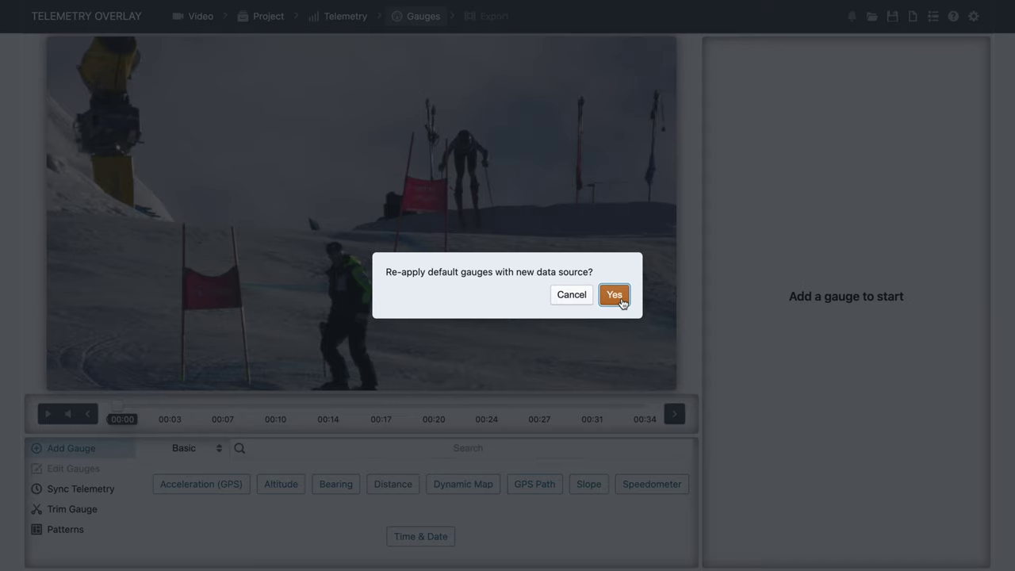
pyautogui.click(615, 295)
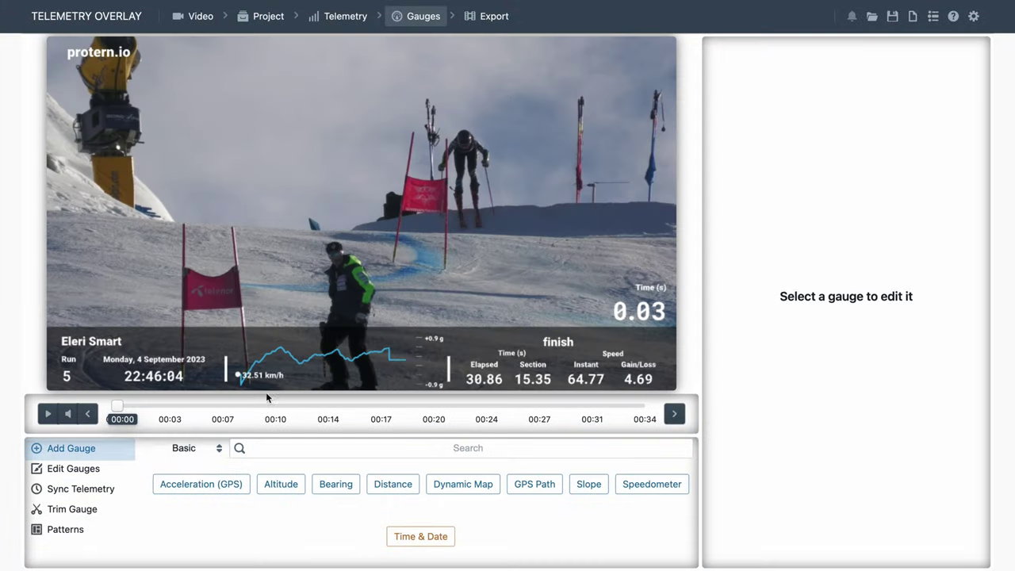
pyautogui.click(48, 413)
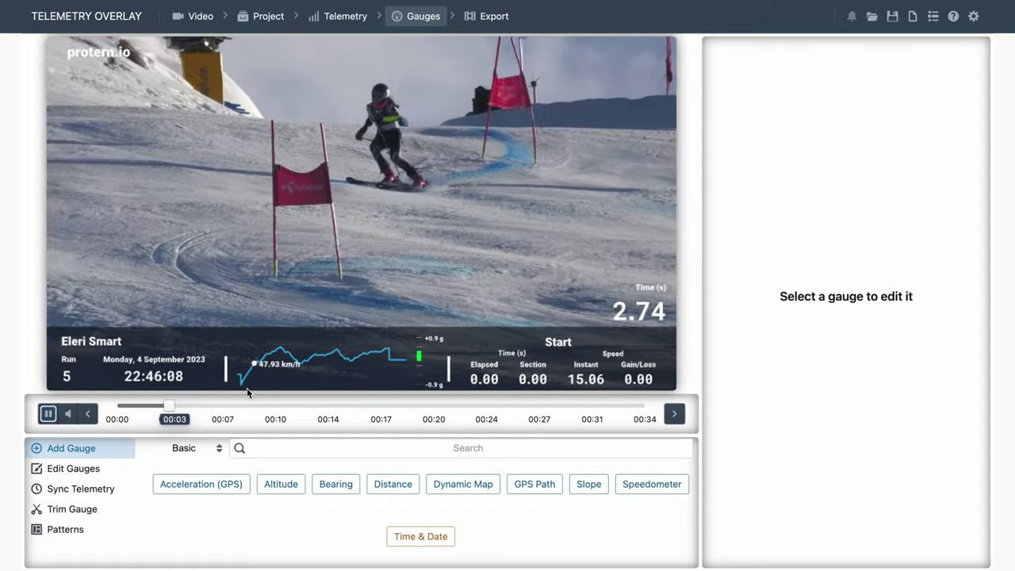
pyautogui.click(48, 413)
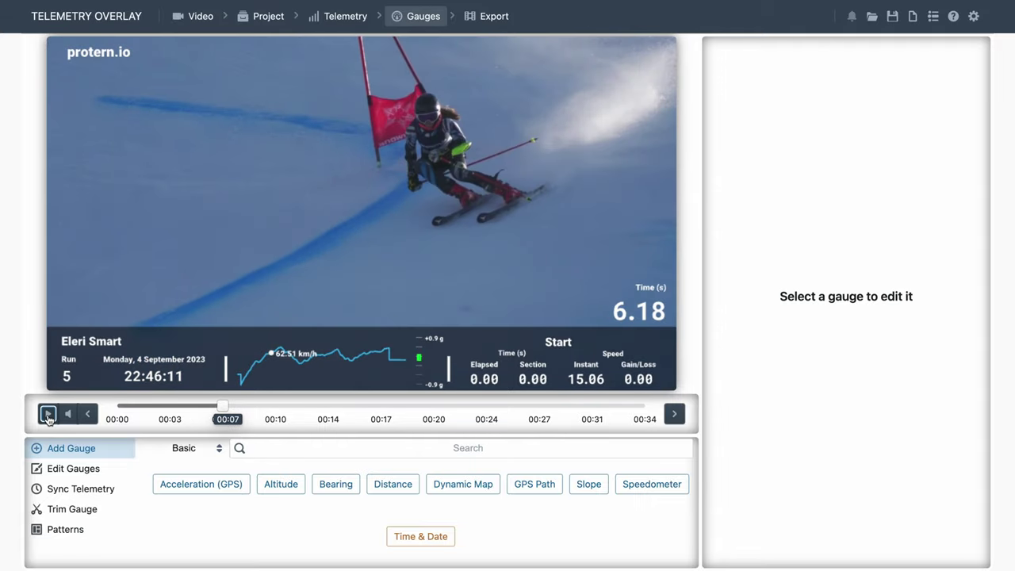
pyautogui.click(974, 17)
# Step: Turn on Advanced gauge options in Settings
pyautogui.scroll(-5, 630, 365)
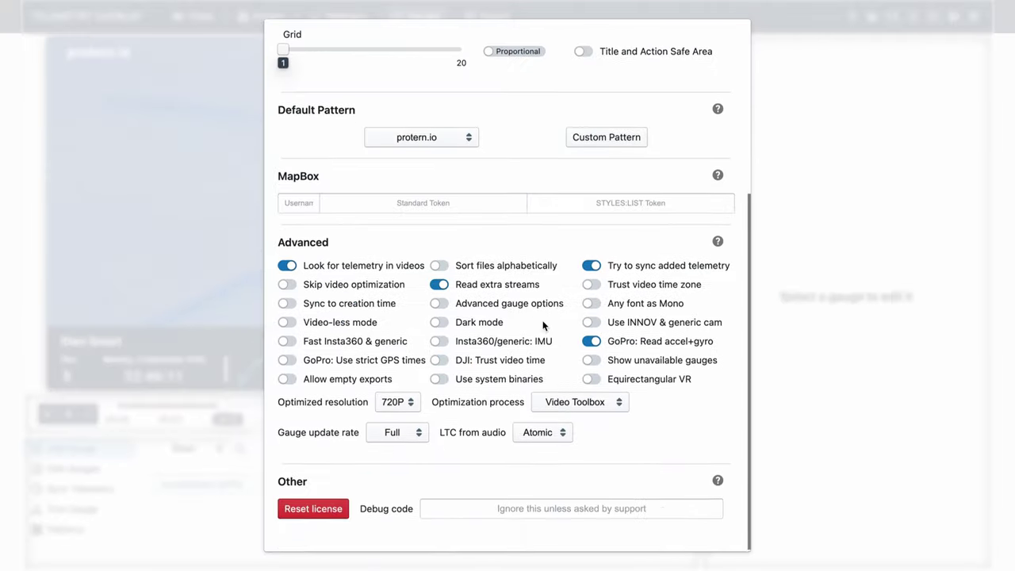
pyautogui.click(439, 301)
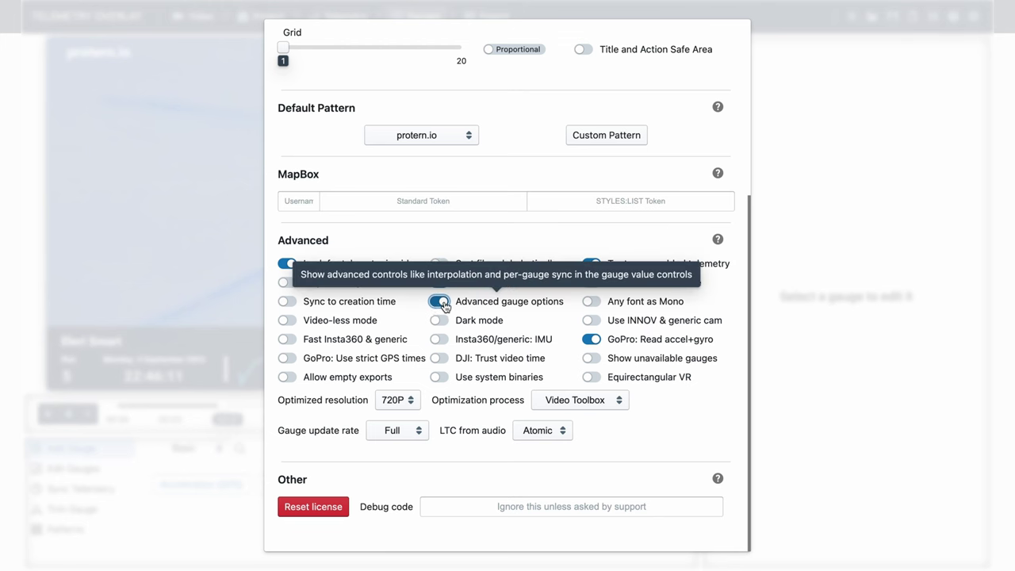
pyautogui.click(834, 315)
# Step: Nudge the Speed graph's Resync through 1.3, 0.1 and 0.6 back to 0, and toggle interpolation off and on
pyautogui.click(311, 361)
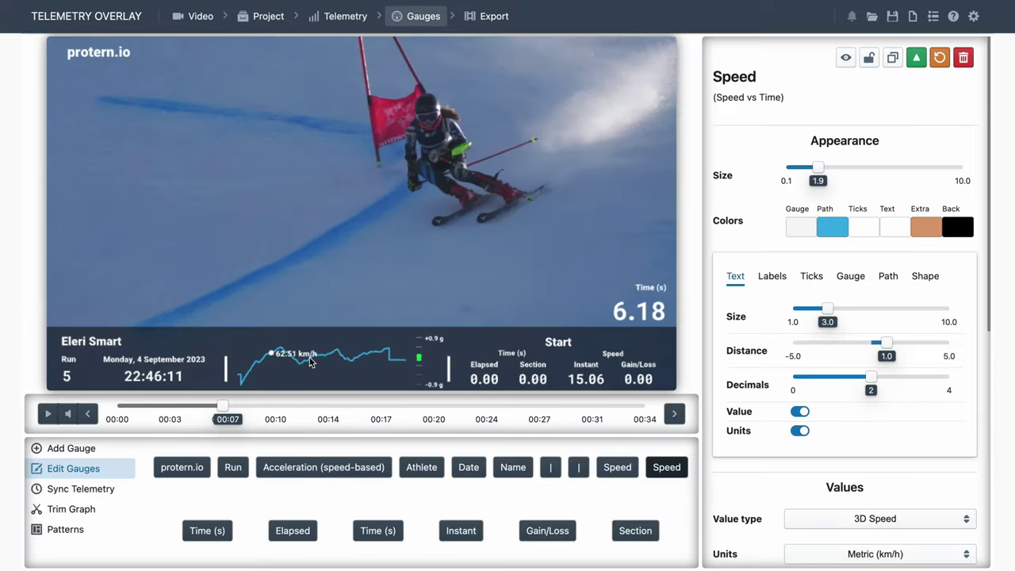
pyautogui.scroll(-5, 721, 359)
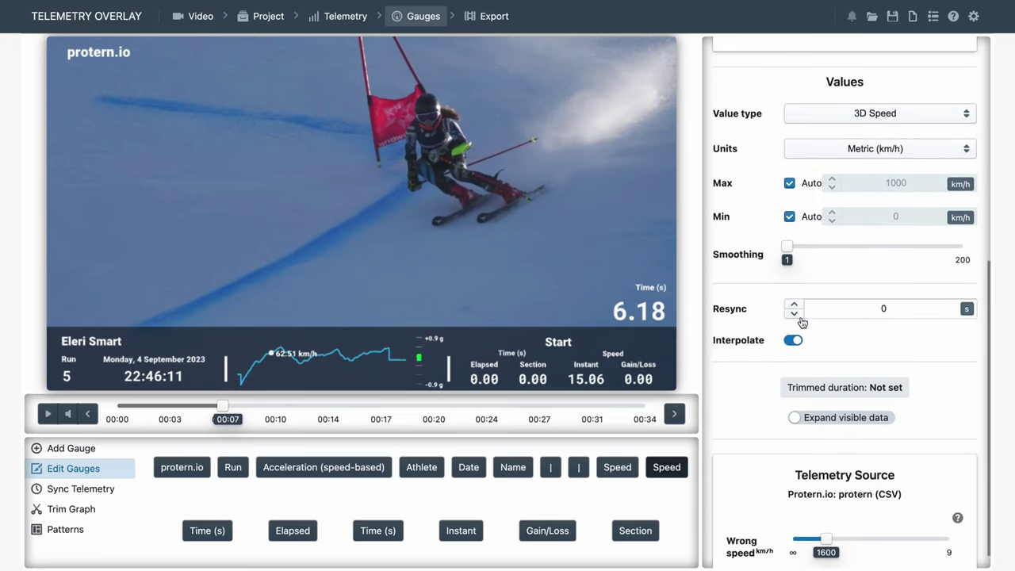
pyautogui.click(795, 306)
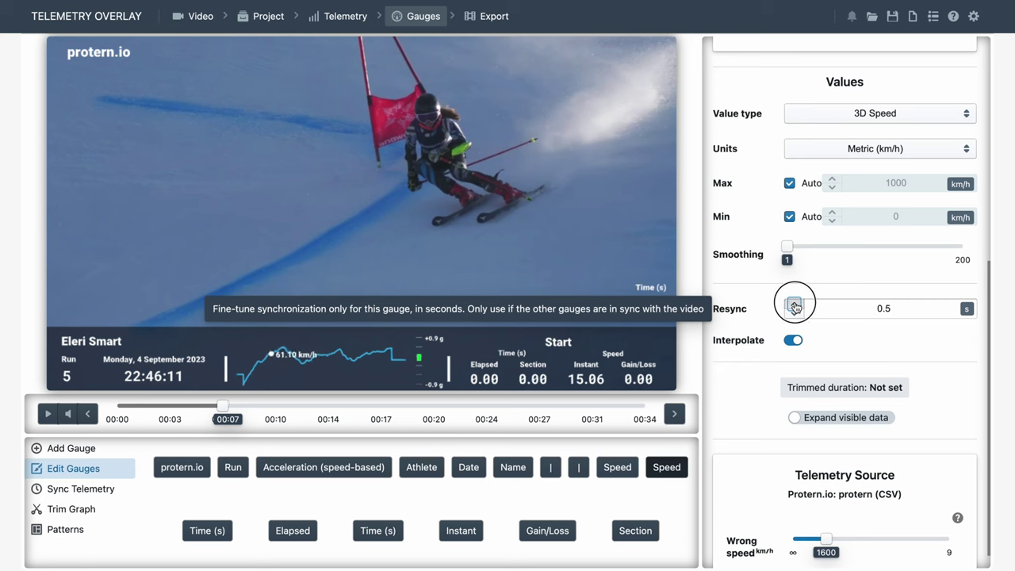
pyautogui.click(795, 314)
pyautogui.click(795, 308)
pyautogui.click(796, 315)
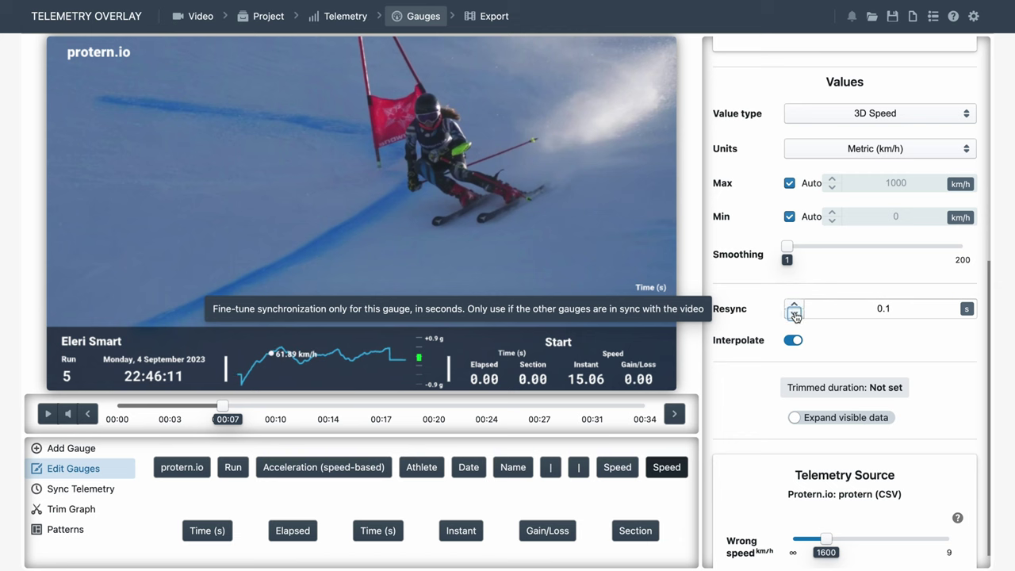
pyautogui.click(794, 341)
# Step: Search 'custom scop' and add a Custom Scope gauge showing Cadence data
pyautogui.click(794, 341)
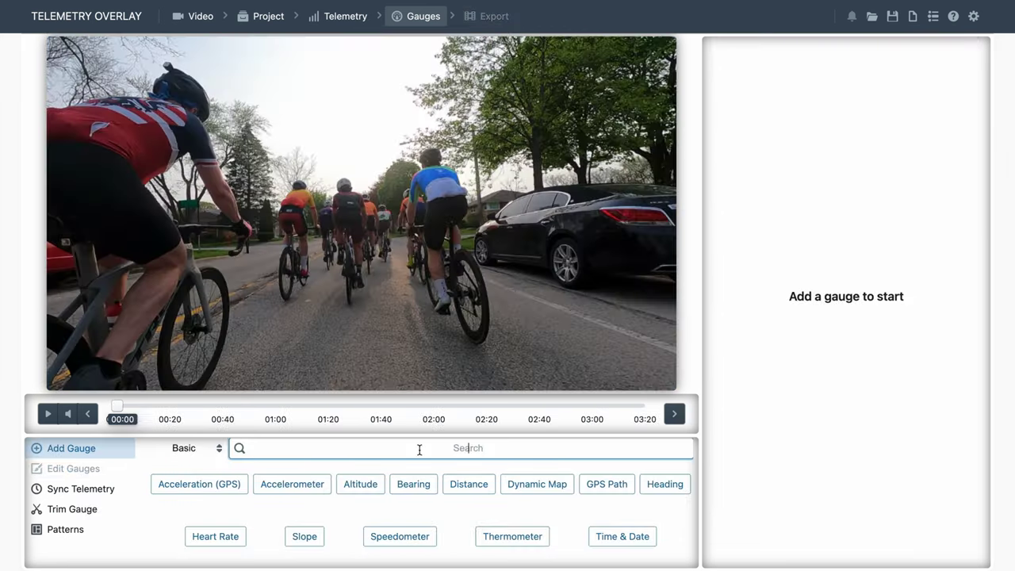
pyautogui.write('custom scop')
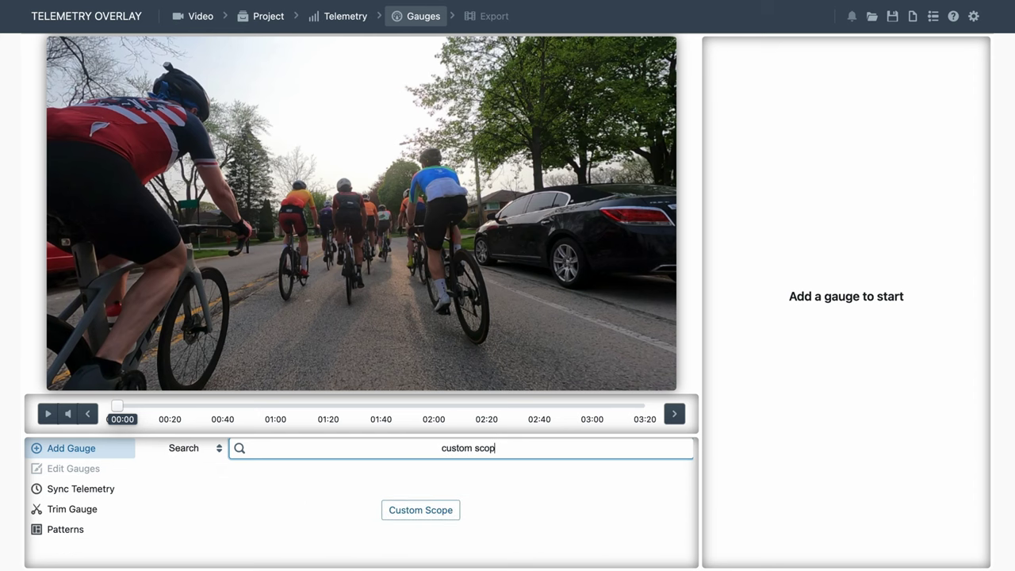
pyautogui.click(433, 507)
pyautogui.click(476, 267)
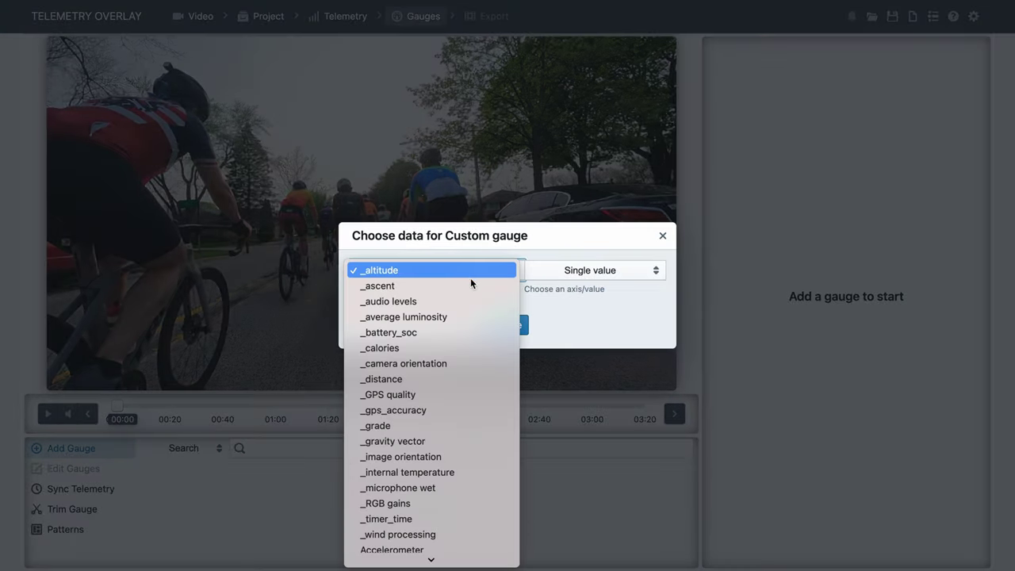
pyautogui.scroll(-3, 459, 313)
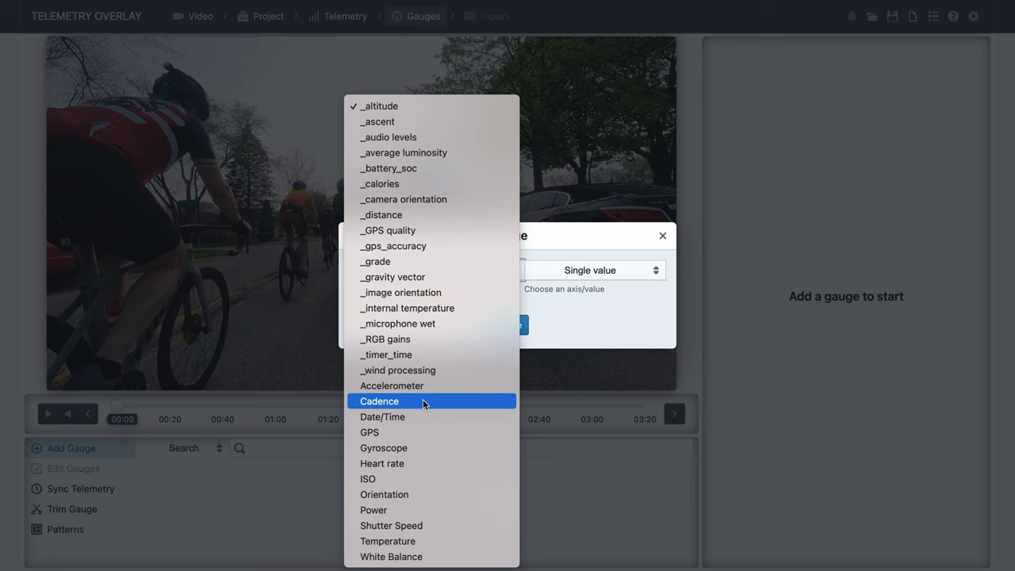
pyautogui.click(408, 402)
pyautogui.click(508, 324)
# Step: Enlarge the Cadence scope to size 8 and darken its background to 6.7
pyautogui.click(927, 167)
pyautogui.click(925, 276)
pyautogui.moveTo(830, 363); pyautogui.dragTo(899, 366)
pyautogui.moveTo(125, 415); pyautogui.dragTo(236, 419)
# Step: Compare the graph with and without interpolation, leaving interpolation off so it draws steps
pyautogui.scroll(-5, 747, 461)
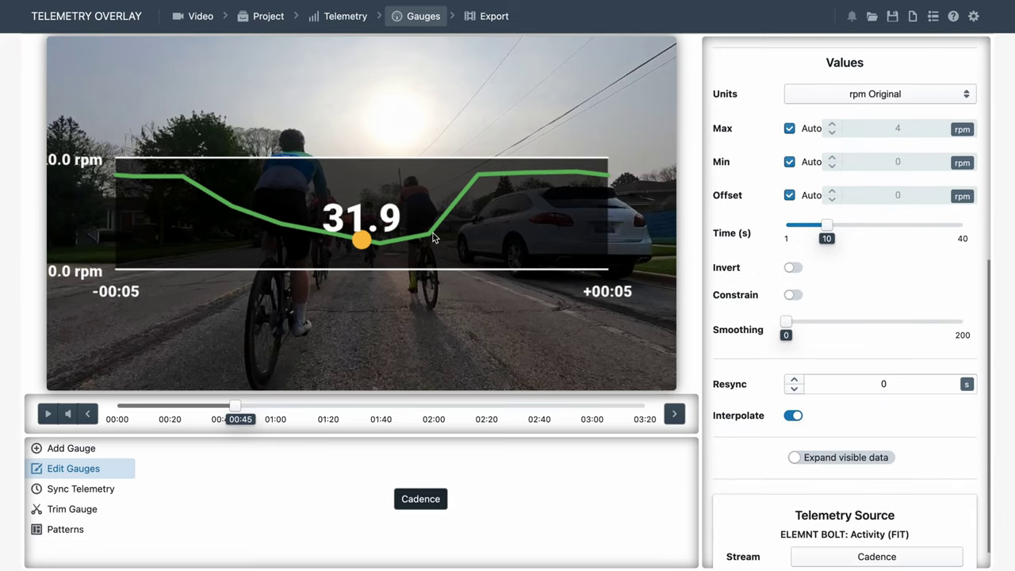
pyautogui.click(793, 415)
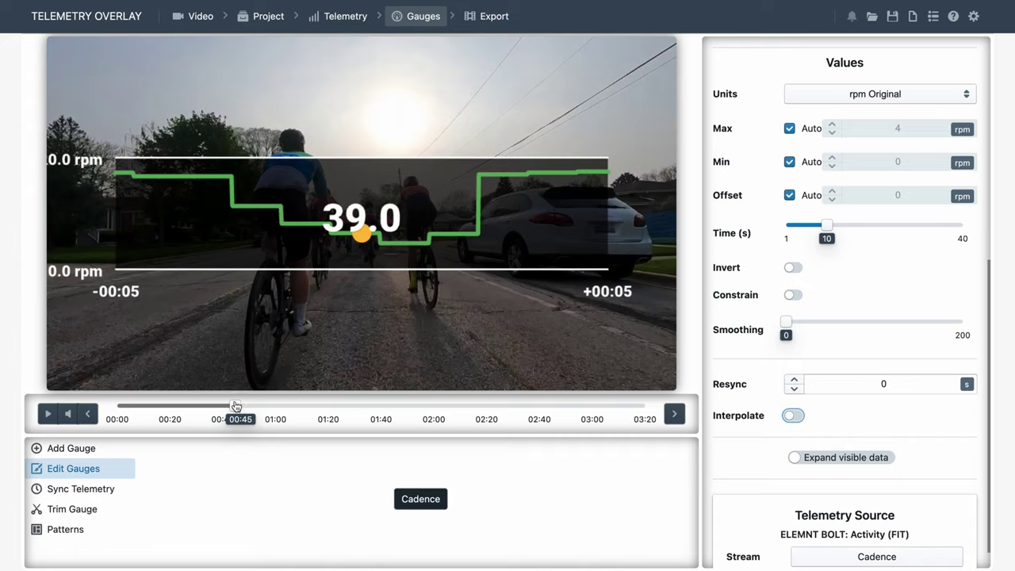
pyautogui.moveTo(235, 403); pyautogui.dragTo(227, 403)
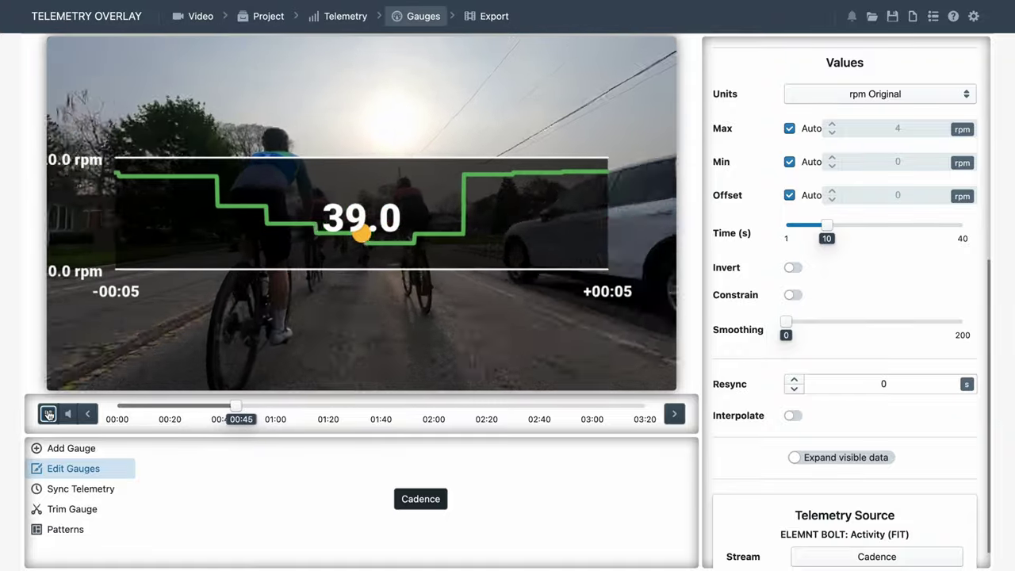
pyautogui.click(793, 416)
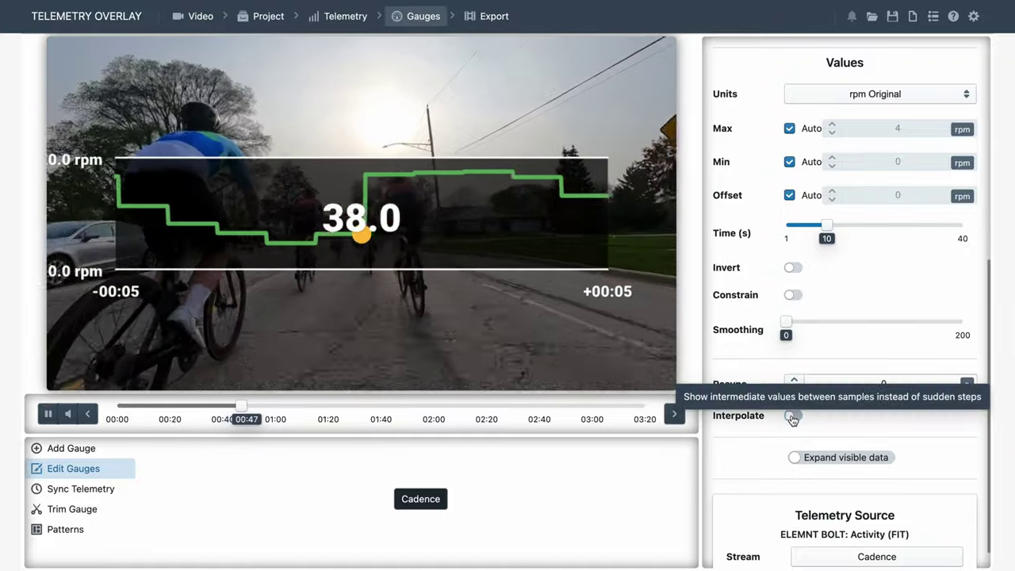
pyautogui.click(793, 416)
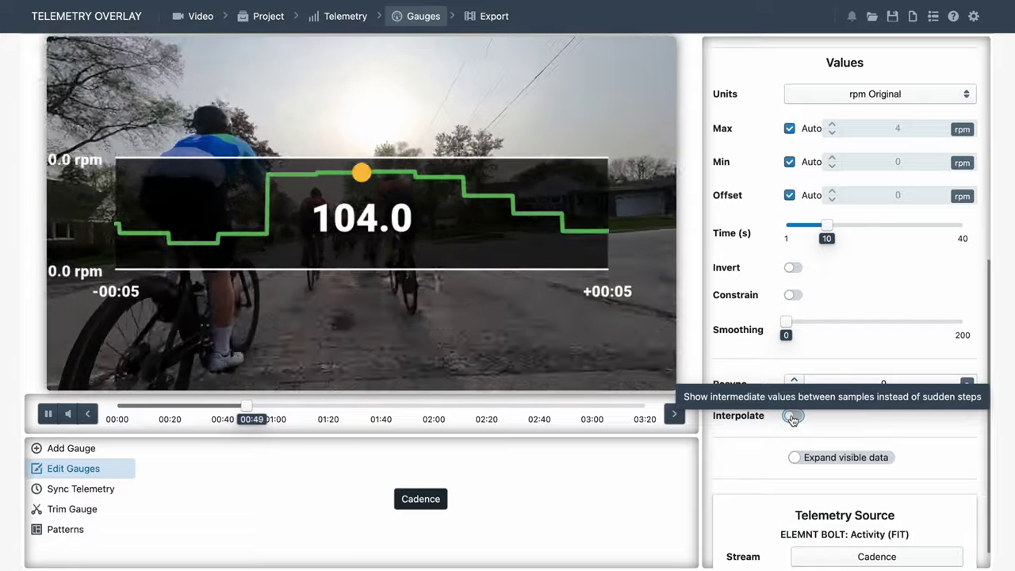
pyautogui.click(792, 417)
pyautogui.click(793, 417)
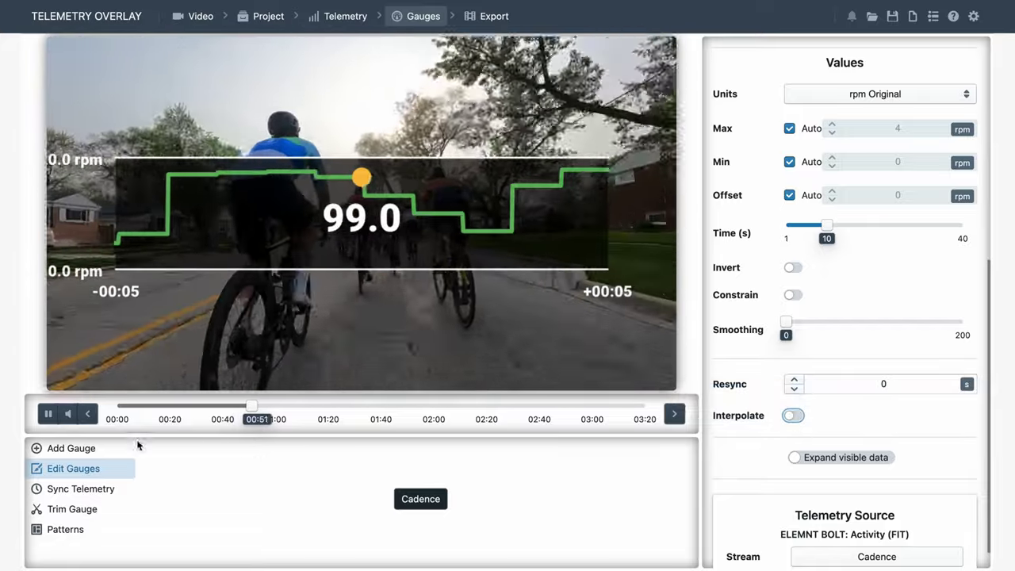
# Step: Delete the Cadence gauge and apply the Cycling preset pattern
pyautogui.press('Delete')
pyautogui.press('Return')
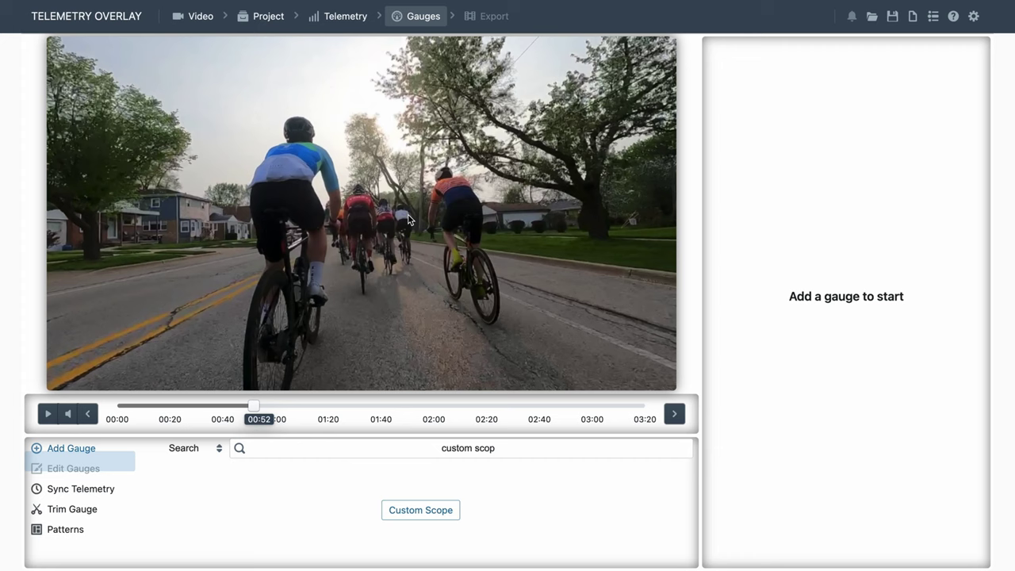
pyautogui.click(66, 529)
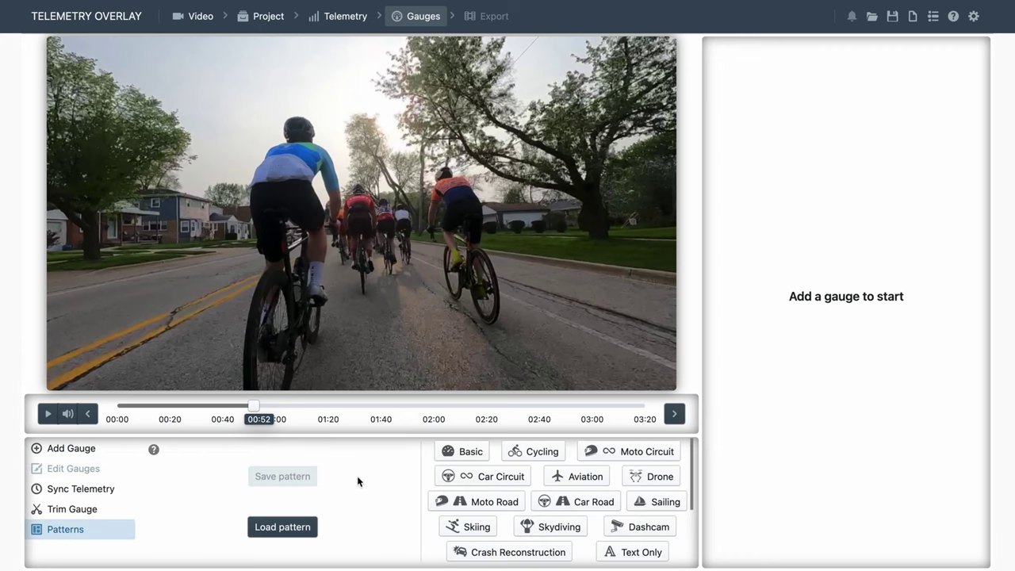
pyautogui.click(543, 452)
pyautogui.click(575, 338)
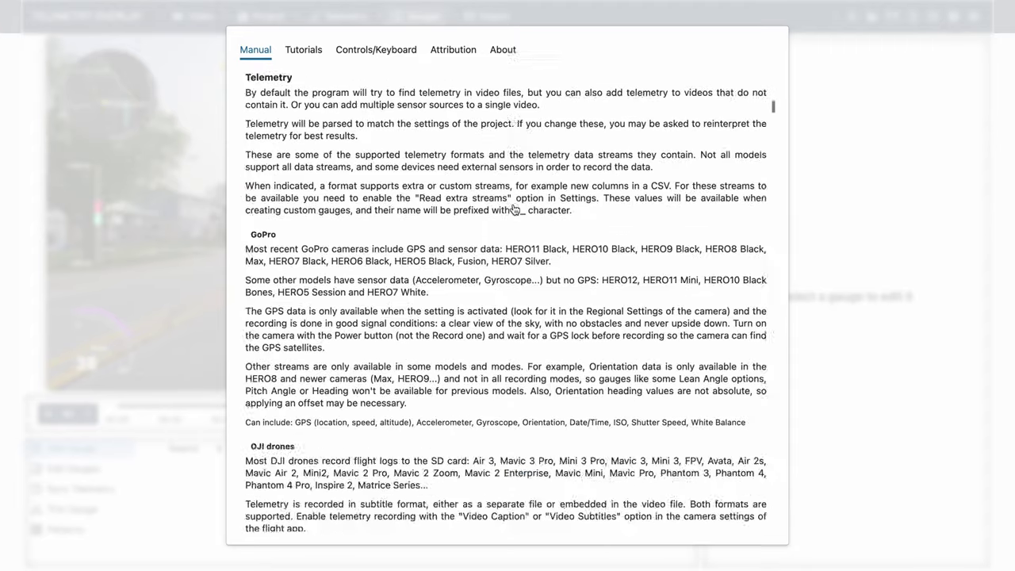
# Step: Browse the Help window's tutorial videos and controls and keyboard shortcuts, then close it
pyautogui.scroll(-3, 514, 208)
pyautogui.scroll(20, 521, 268)
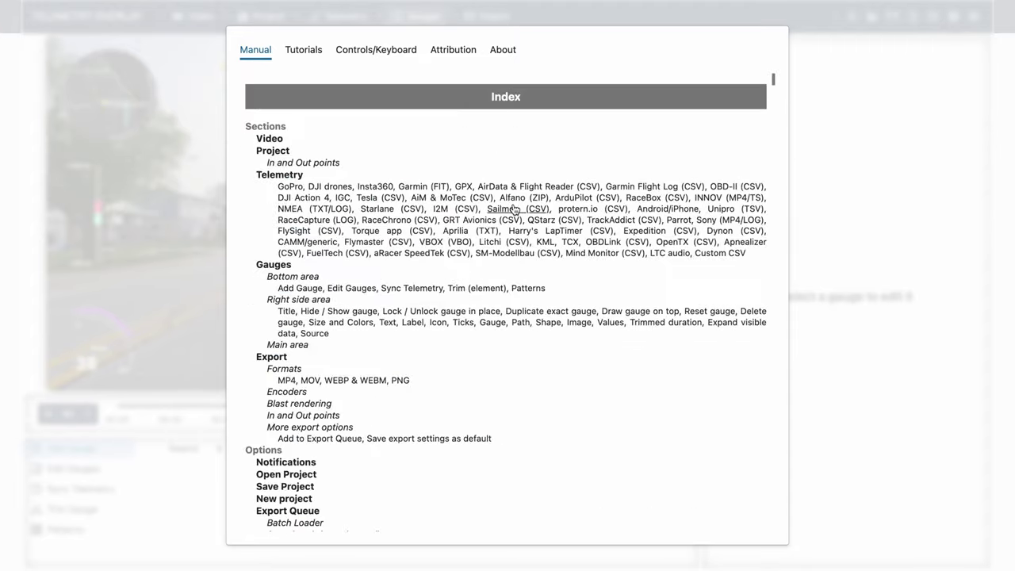
pyautogui.click(315, 52)
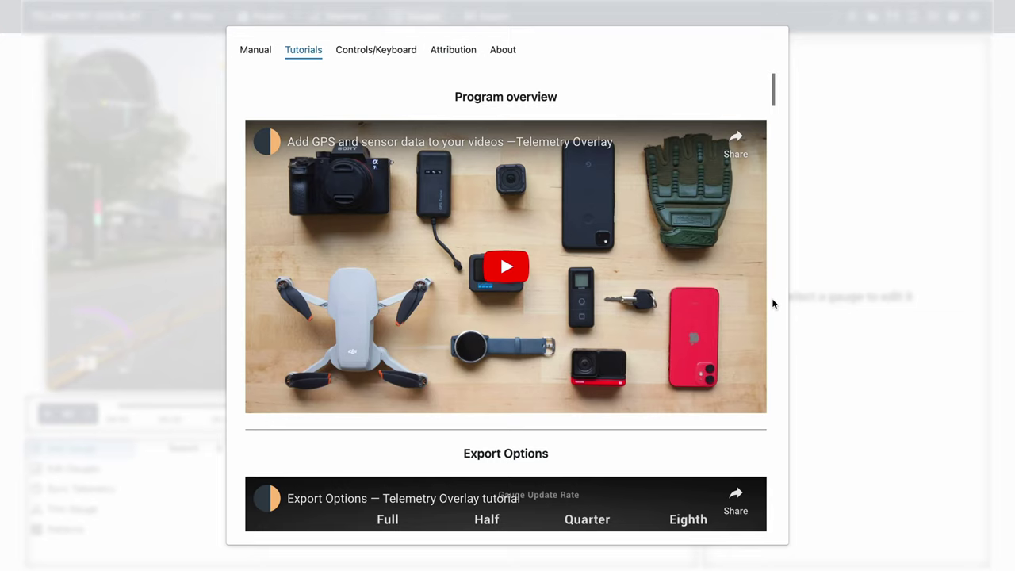
pyautogui.scroll(-5, 774, 302)
pyautogui.scroll(-15, 774, 301)
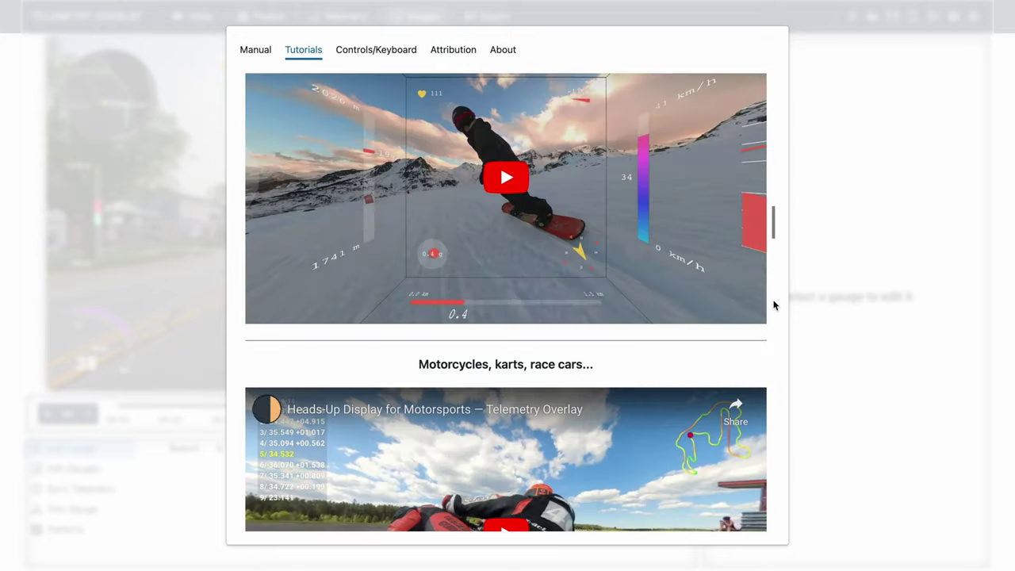
pyautogui.scroll(20, 774, 305)
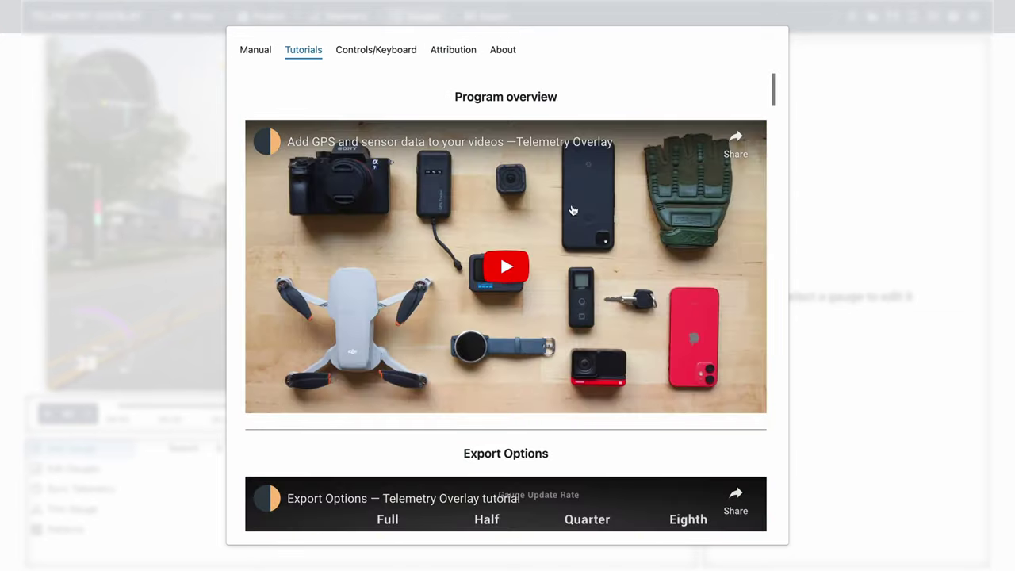
pyautogui.click(388, 50)
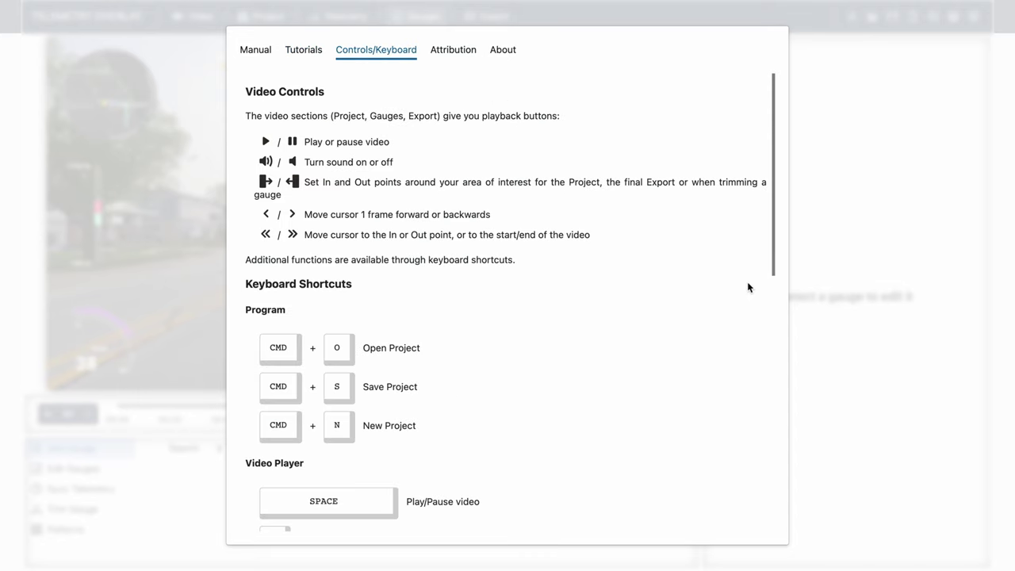
pyautogui.scroll(-10, 747, 286)
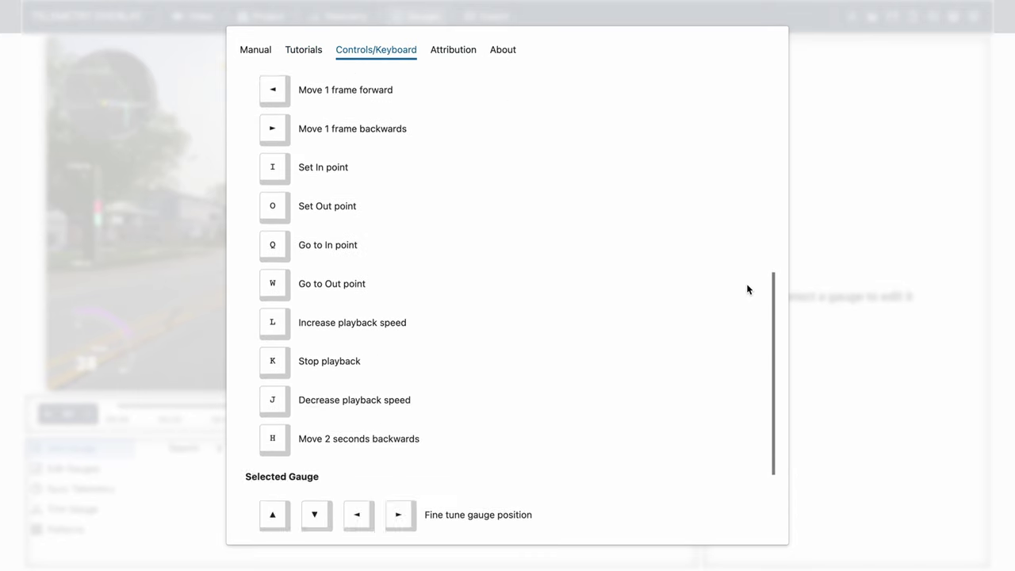
pyautogui.scroll(10, 746, 290)
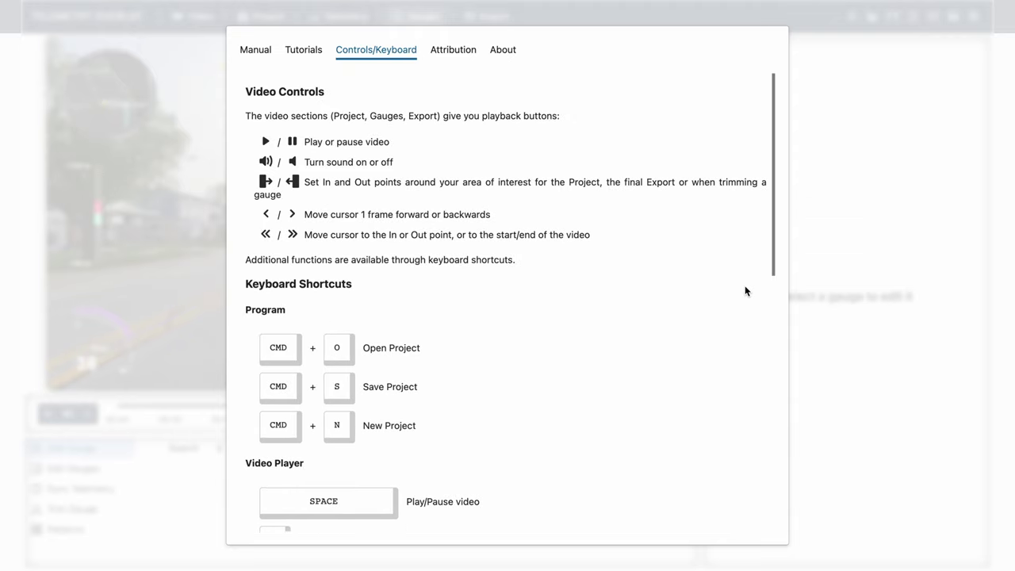
pyautogui.click(865, 210)
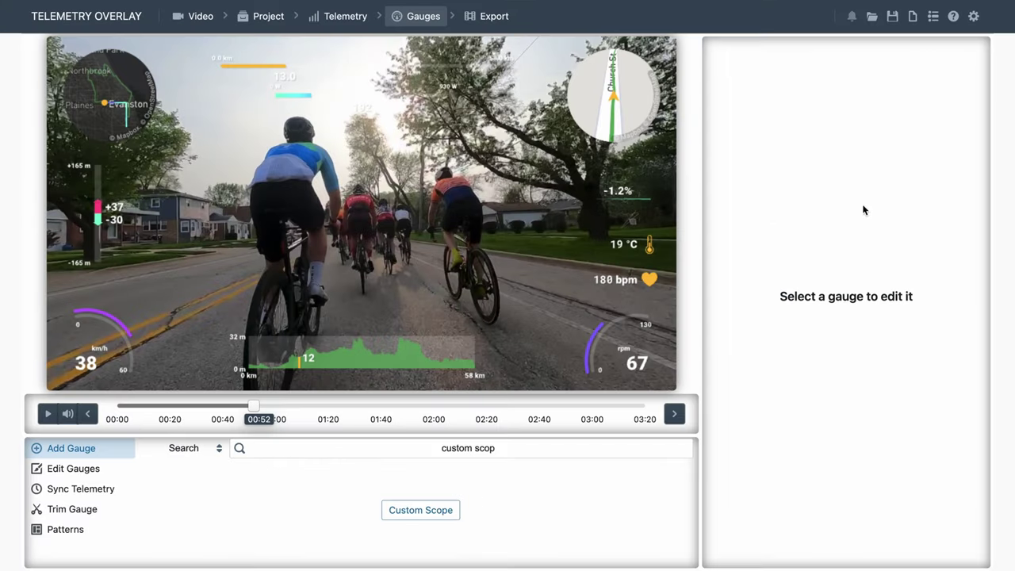
# Step: Replace the loaded footage with GH010285_color_corected.mp4, clearing the original clip
pyautogui.click(201, 18)
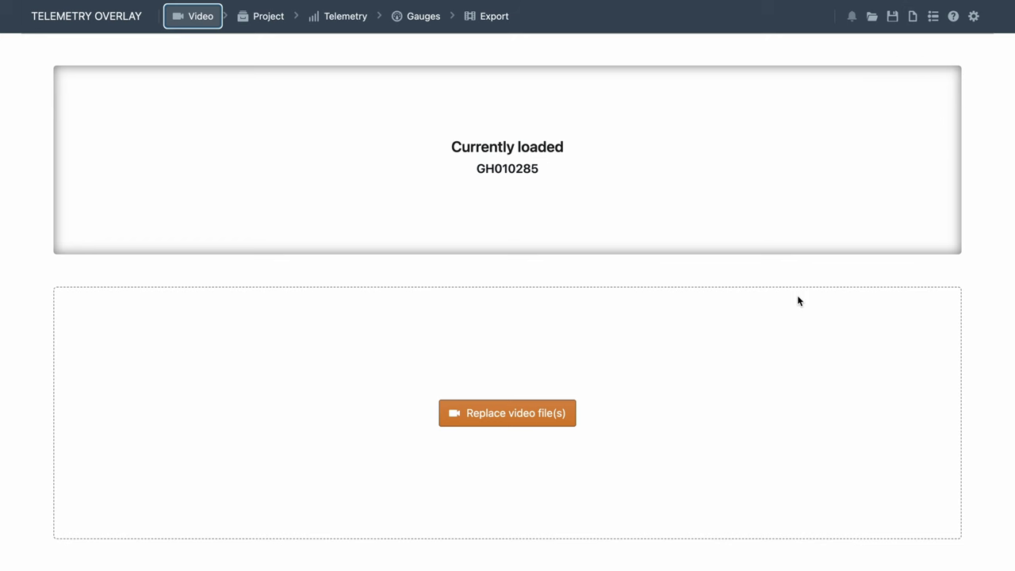
pyautogui.click(526, 413)
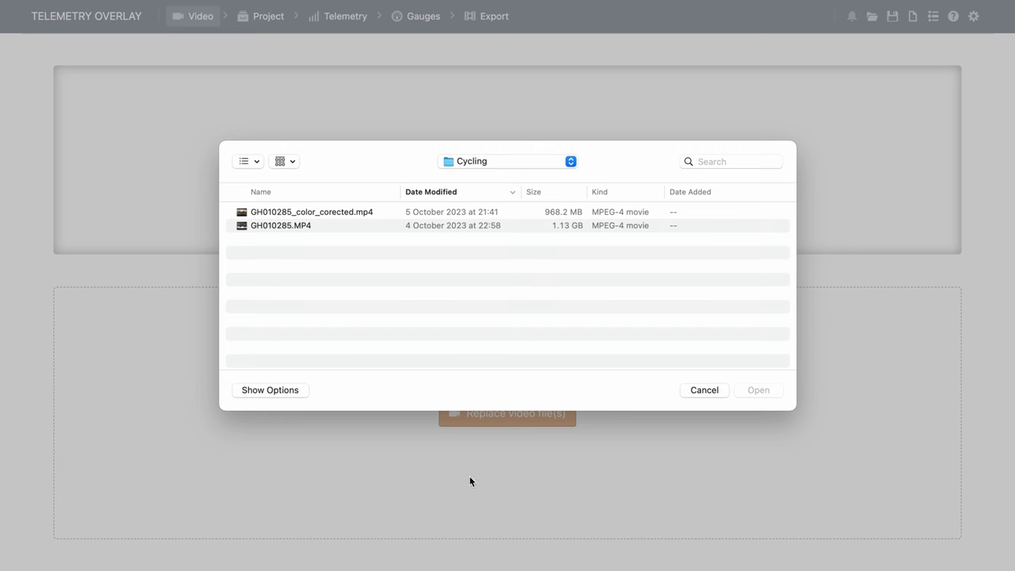
pyautogui.click(306, 227)
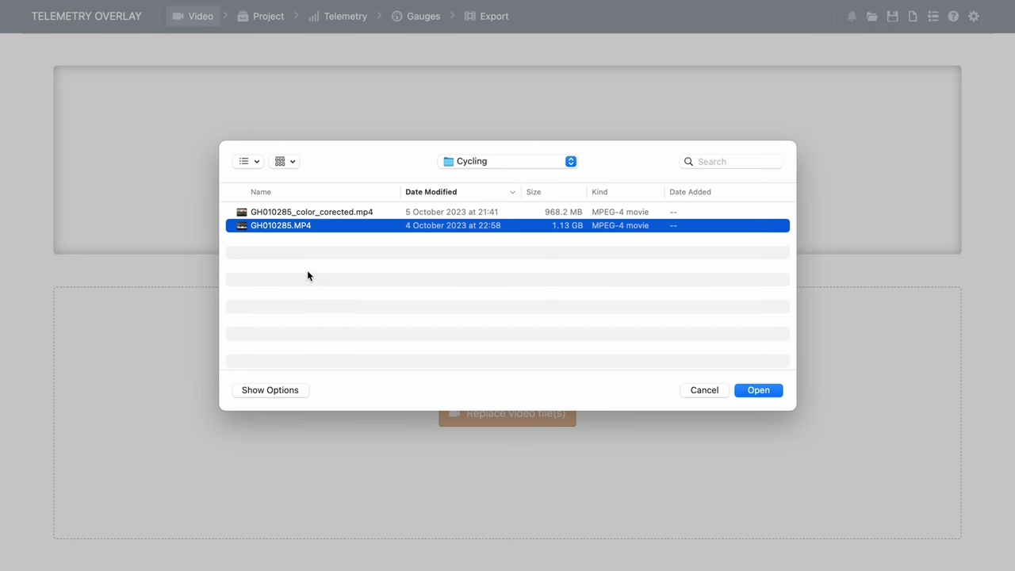
pyautogui.click(307, 212)
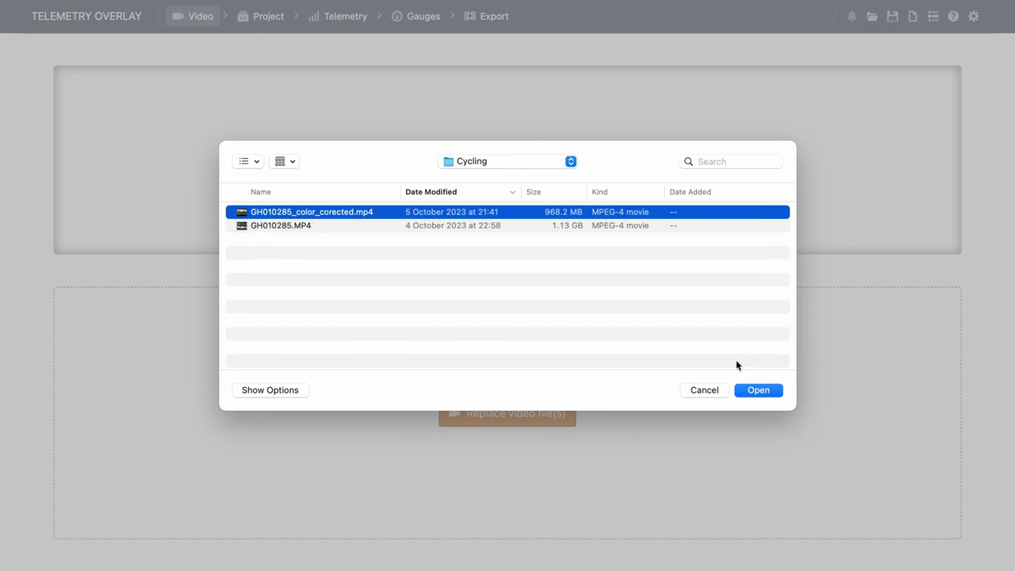
pyautogui.click(757, 391)
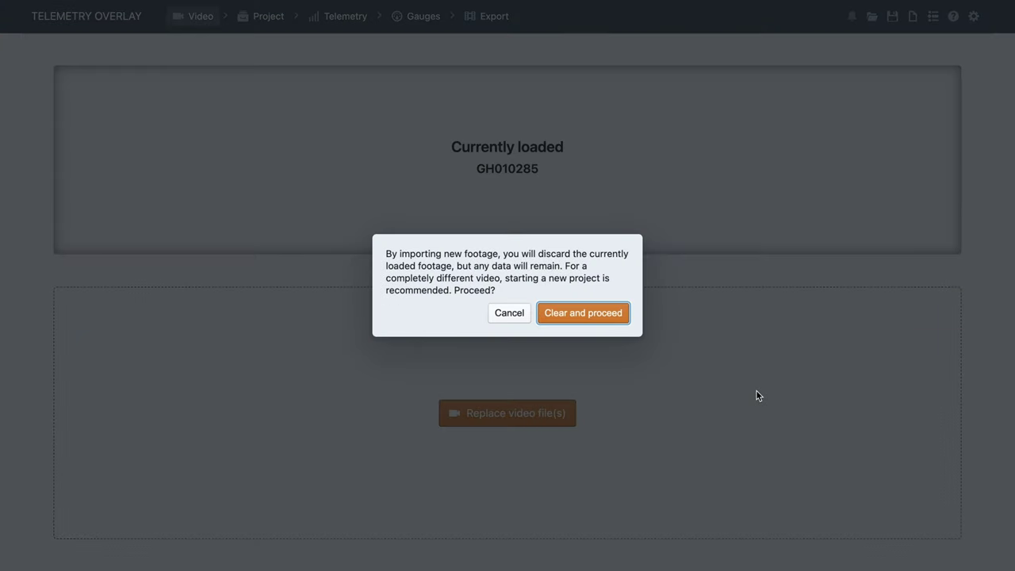
pyautogui.click(573, 319)
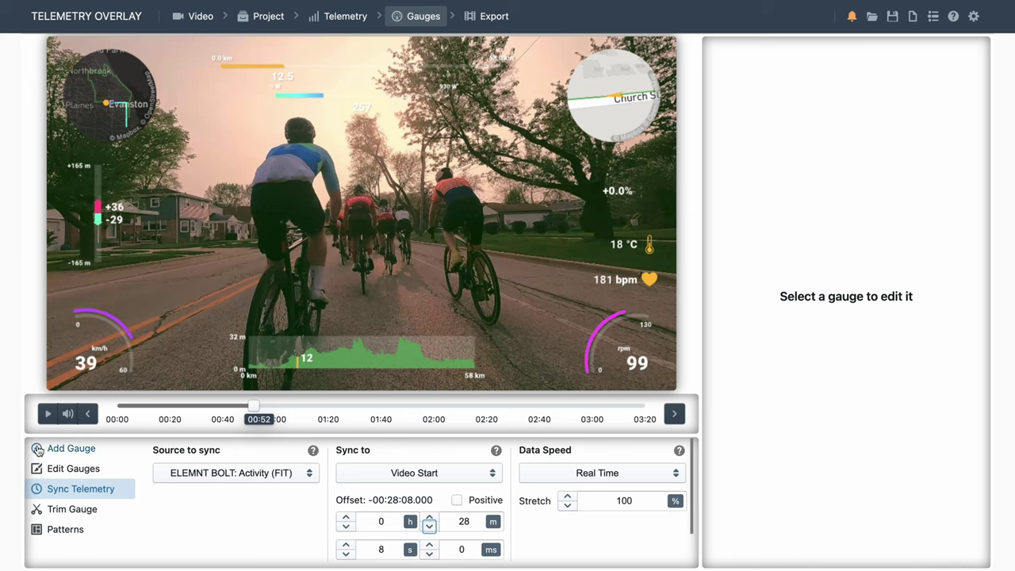
# Step: Preview the new footage, then reorder telemetry so ELEMNT BOLT FIT sits above GoPro GH010285
pyautogui.click(48, 414)
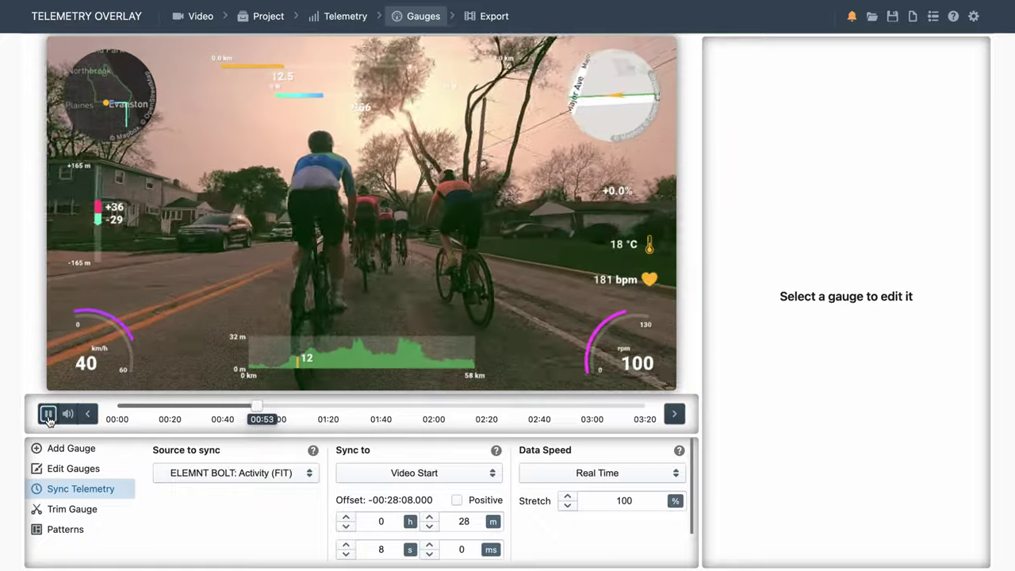
pyautogui.click(49, 418)
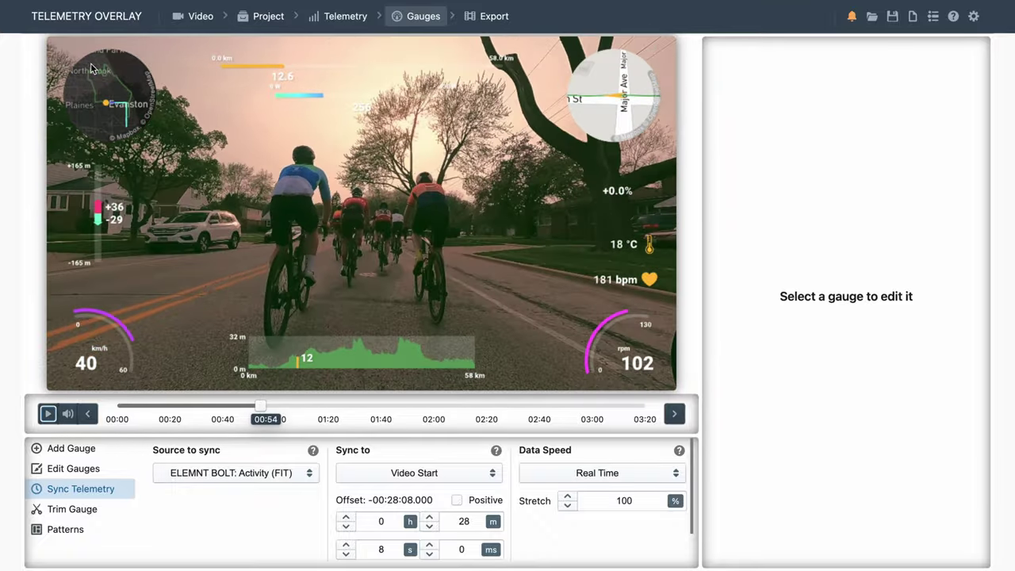
pyautogui.click(338, 17)
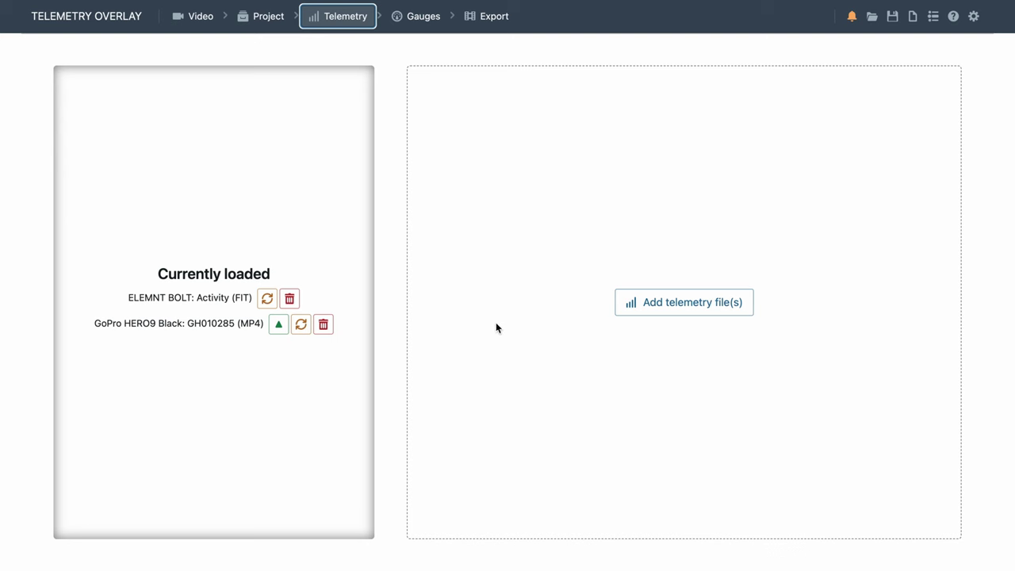
pyautogui.click(277, 326)
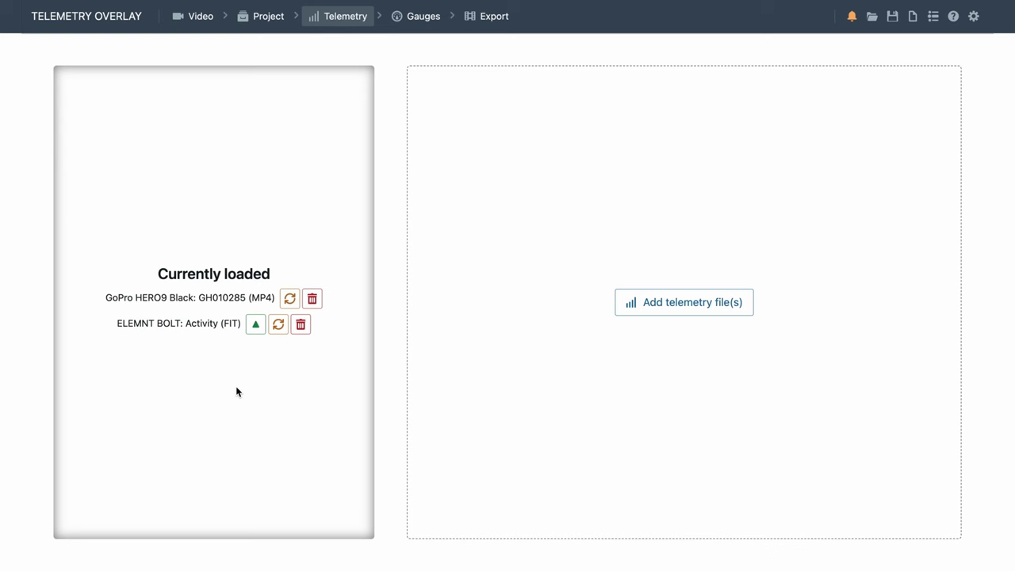
pyautogui.click(256, 324)
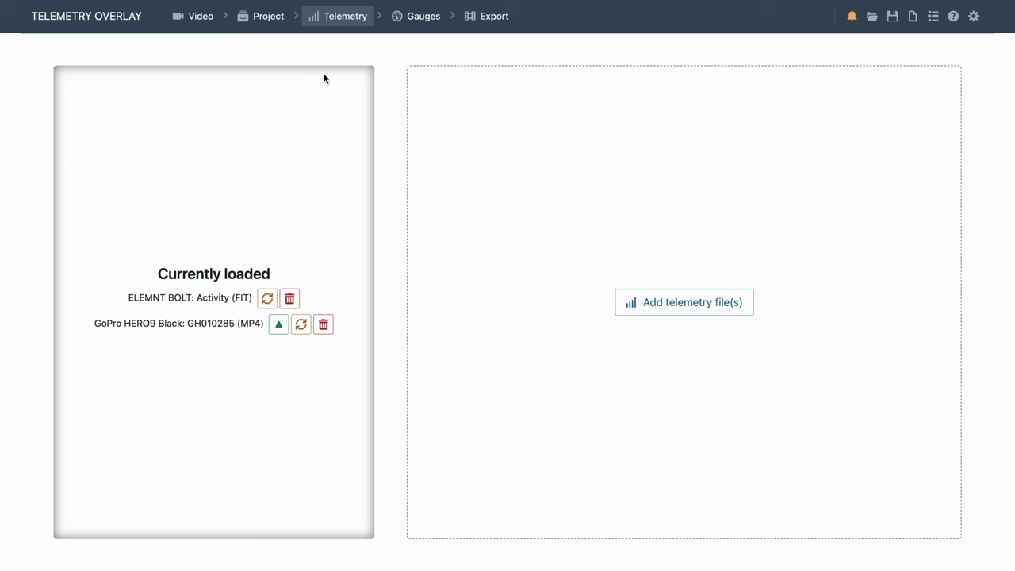
# Step: Add a repeated Speedometer gauge using GoPro HERO9 as its telemetry source
pyautogui.click(419, 22)
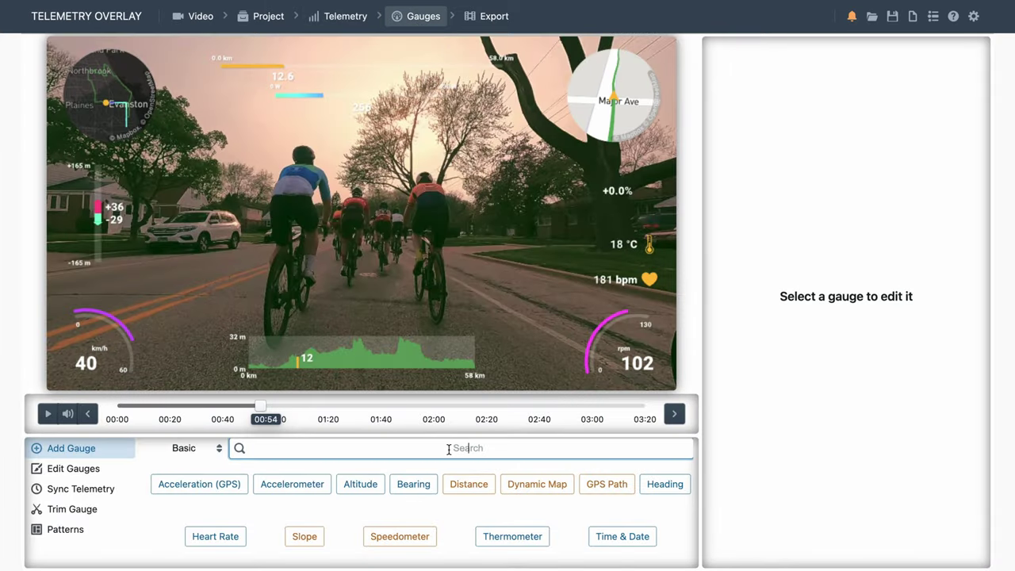
pyautogui.write('speedo')
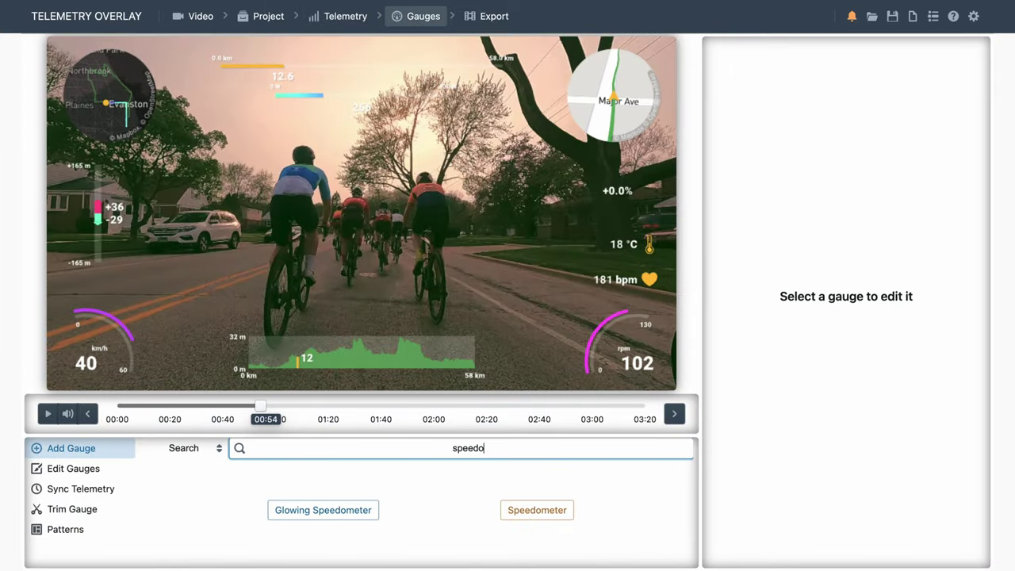
pyautogui.click(531, 510)
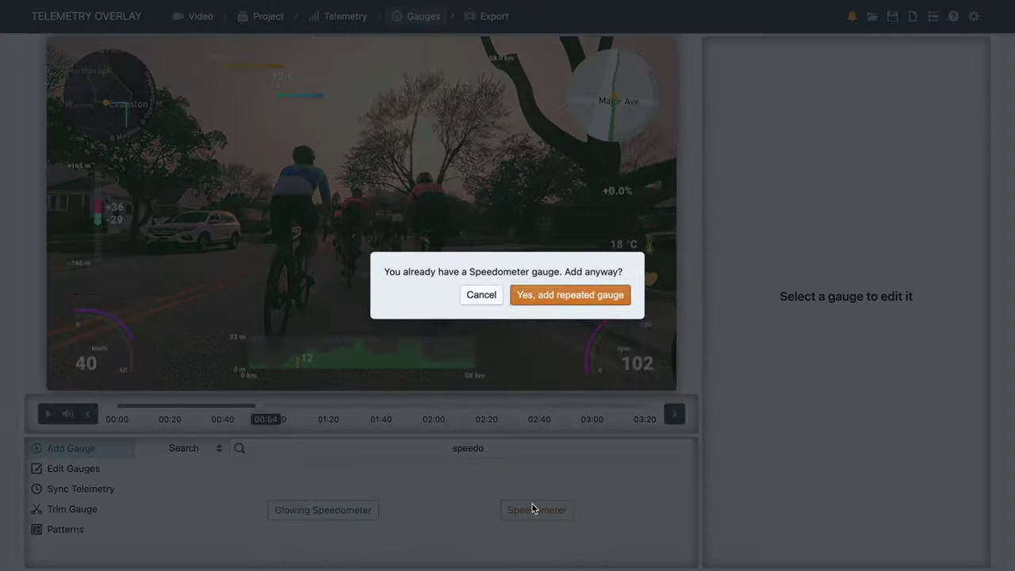
pyautogui.click(586, 297)
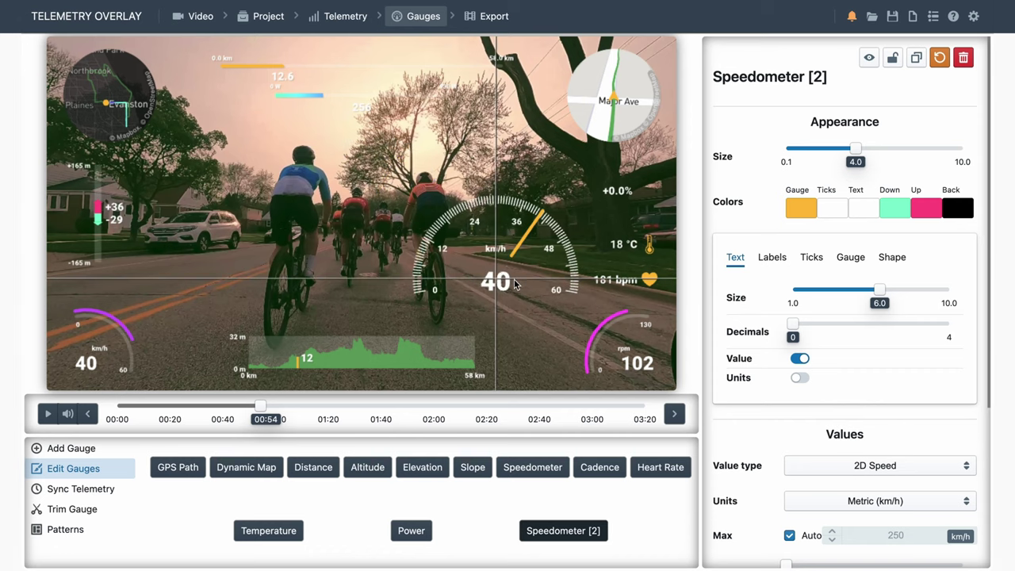
pyautogui.scroll(-3, 723, 349)
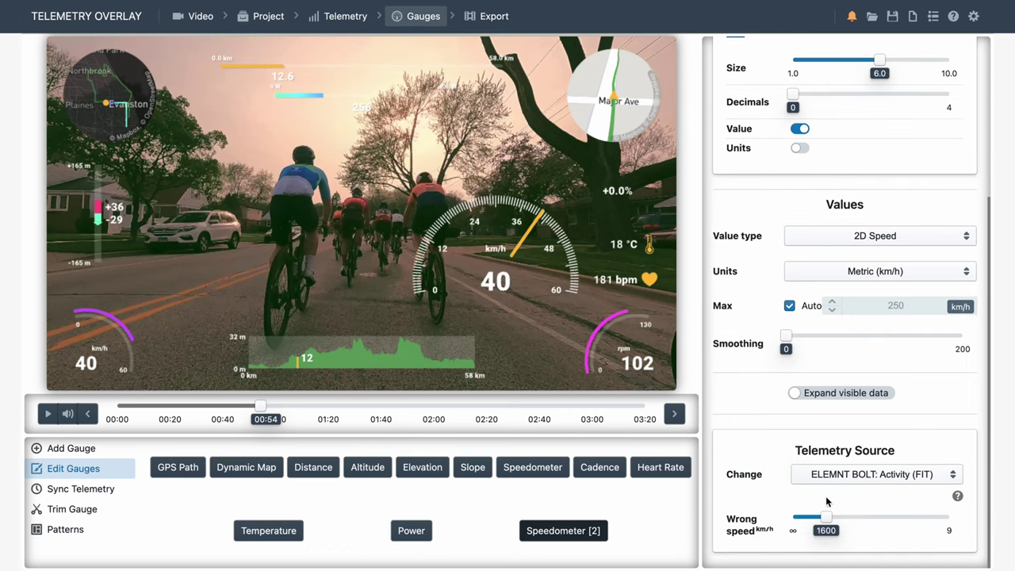
pyautogui.click(838, 474)
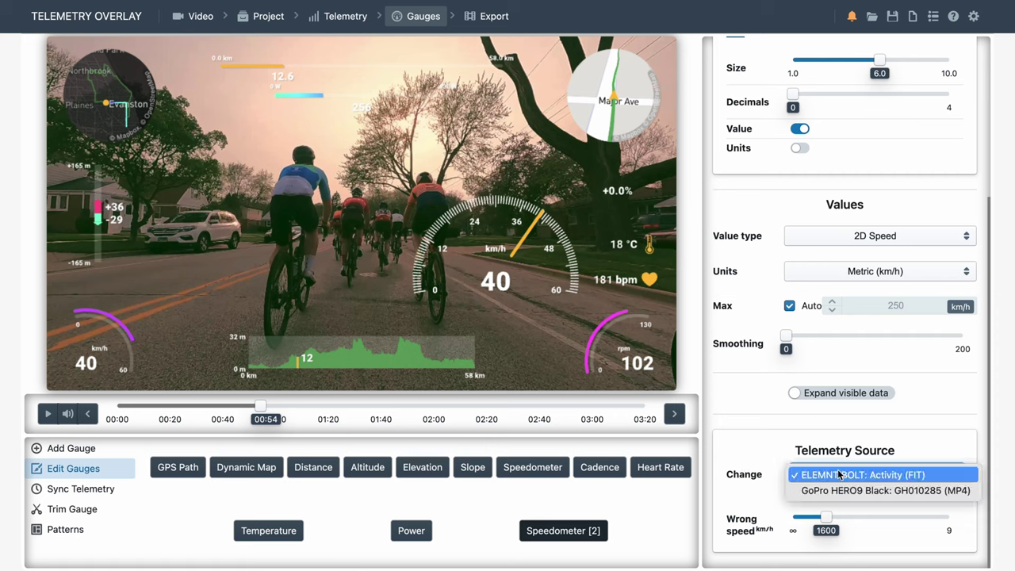
pyautogui.click(841, 489)
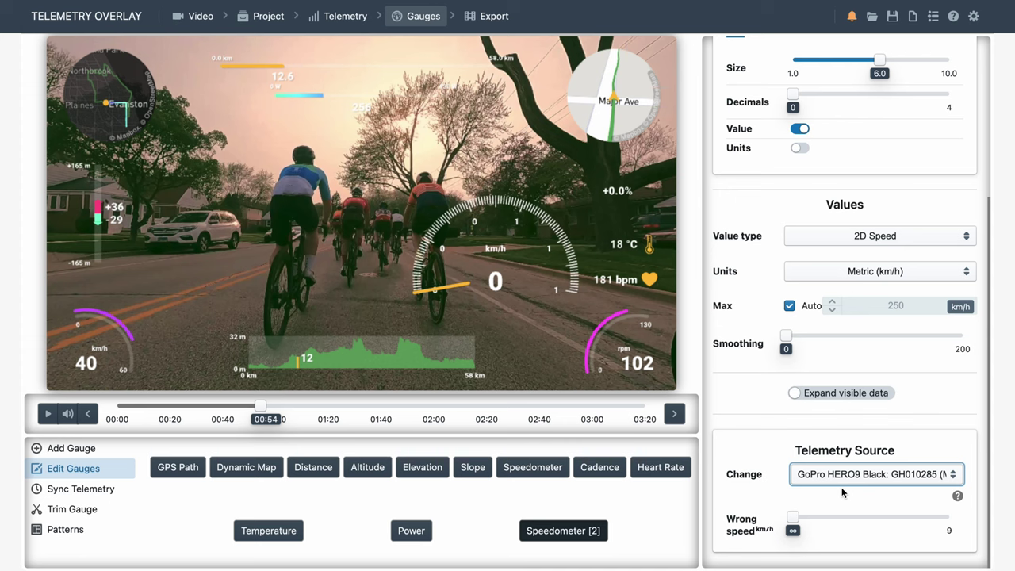
# Step: Load the Cycling preset pattern and confirm GPS Path keeps ELEMNT BOLT as its source
pyautogui.click(65, 530)
pyautogui.click(541, 451)
pyautogui.click(571, 330)
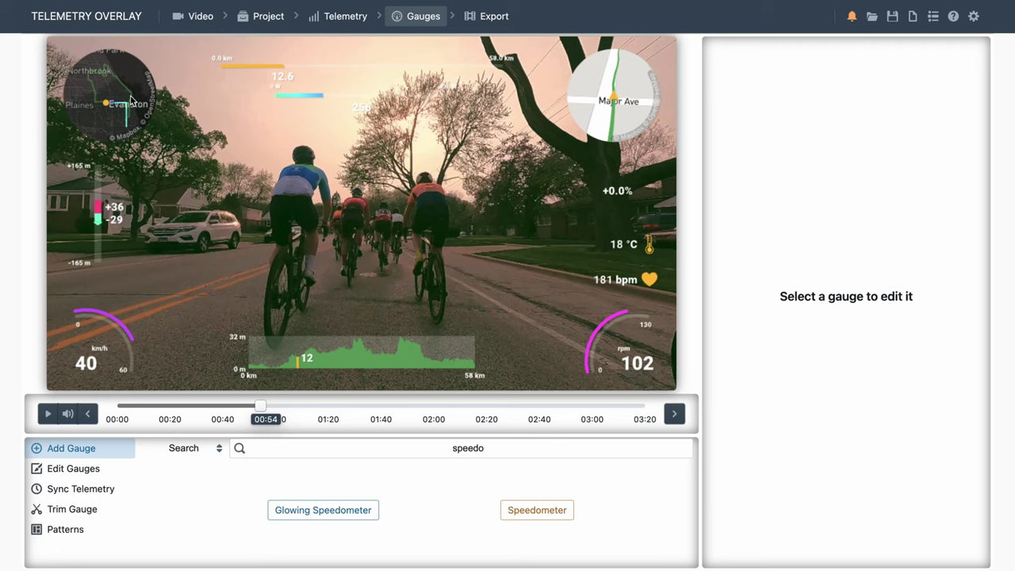
pyautogui.click(131, 99)
pyautogui.scroll(-3, 794, 373)
pyautogui.click(882, 479)
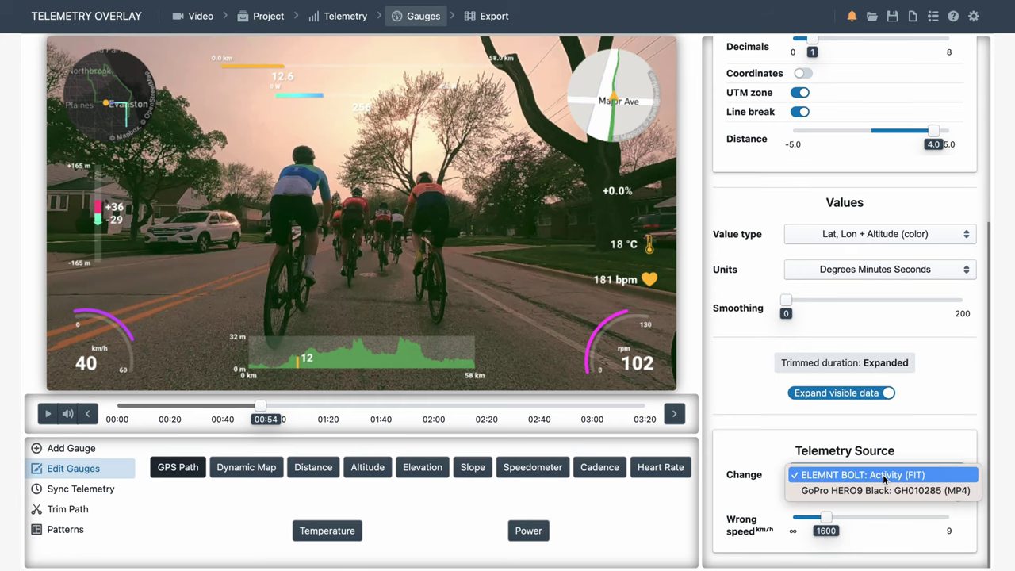
pyautogui.click(750, 476)
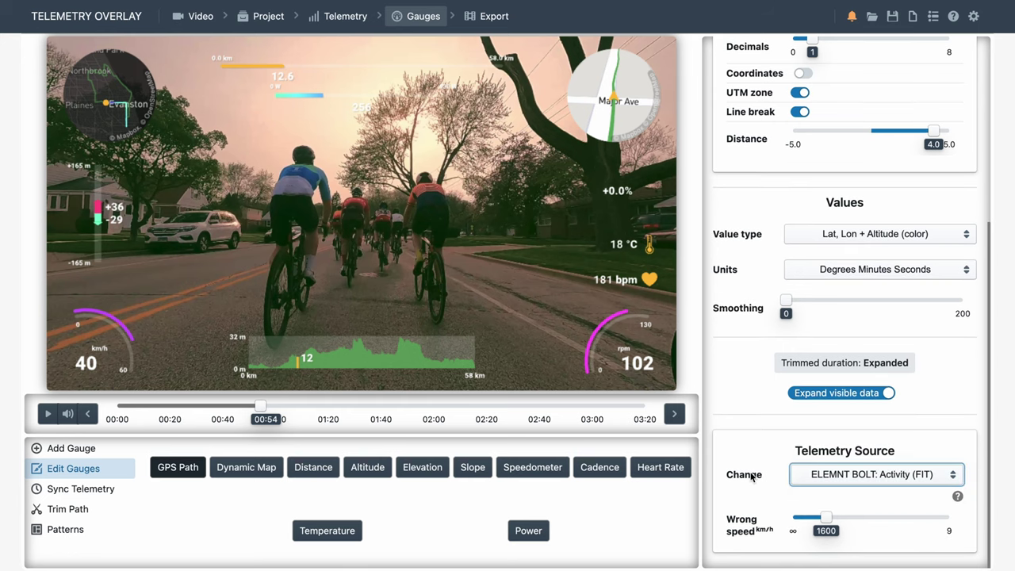
# Step: Rename the project to 'cycling project'
pyautogui.click(268, 16)
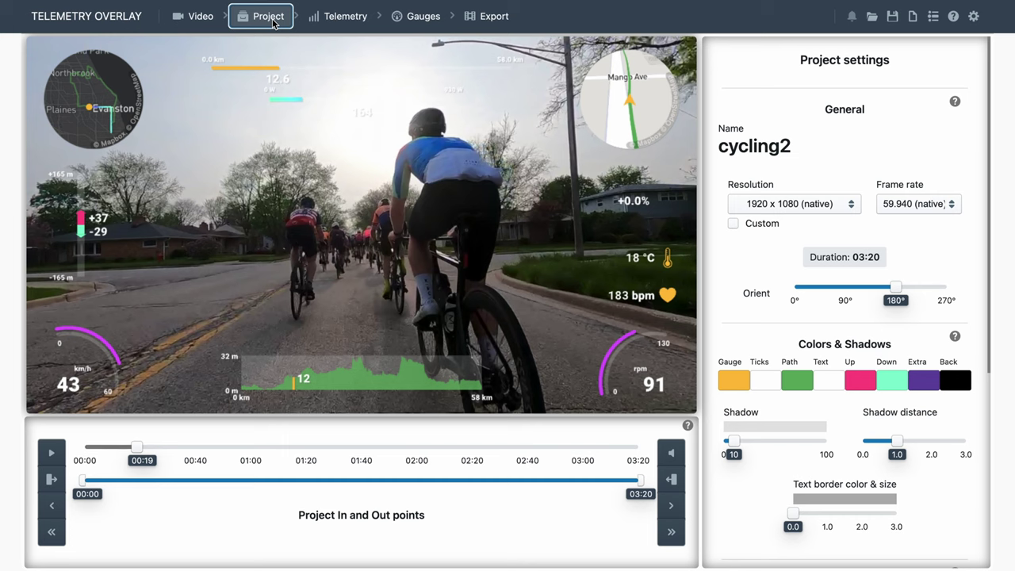
pyautogui.doubleClick(772, 147)
pyautogui.write('cycling project')
pyautogui.click(902, 146)
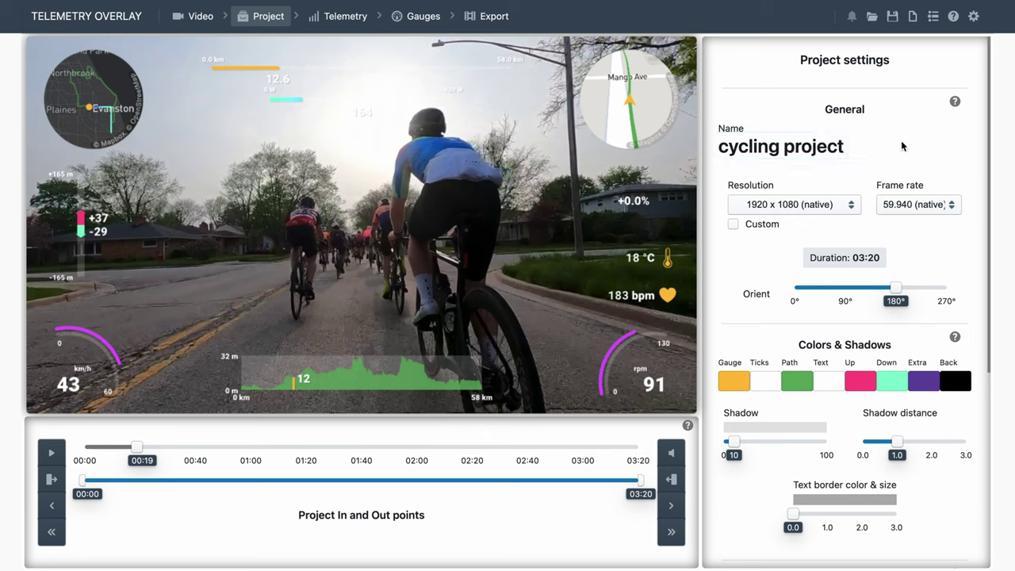
# Step: Try 853 x 480 and 7680 x 4320, then keep native 1920 x 1080, 59.940 fps and 180° orientation
pyautogui.click(848, 206)
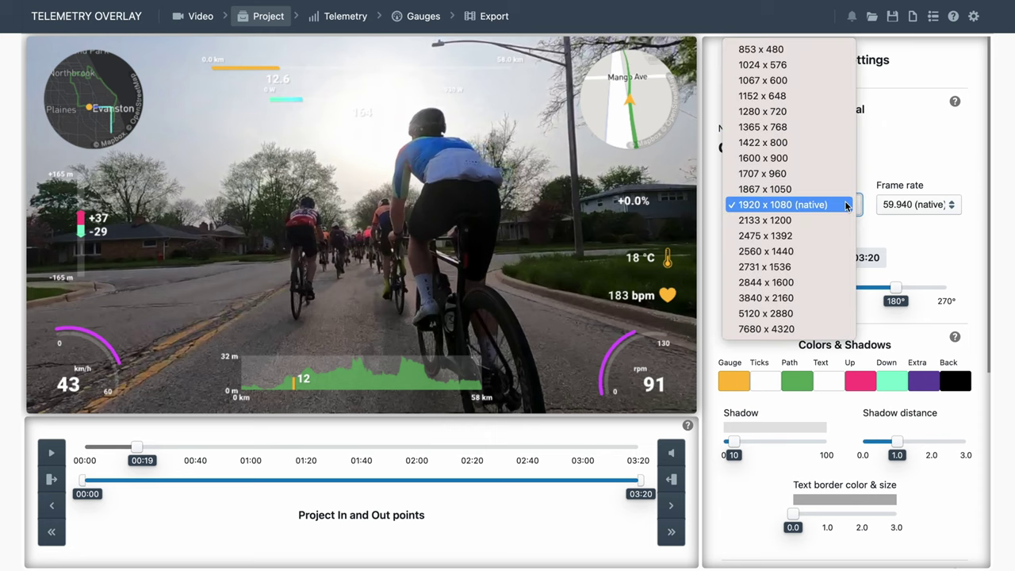
pyautogui.click(792, 51)
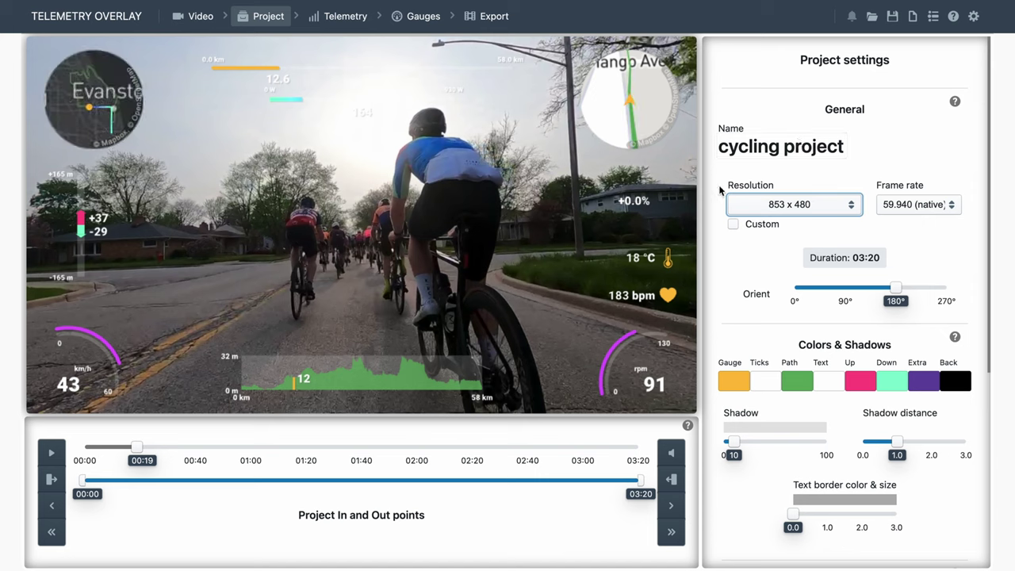
pyautogui.click(821, 205)
pyautogui.click(770, 481)
pyautogui.click(809, 205)
pyautogui.click(766, 80)
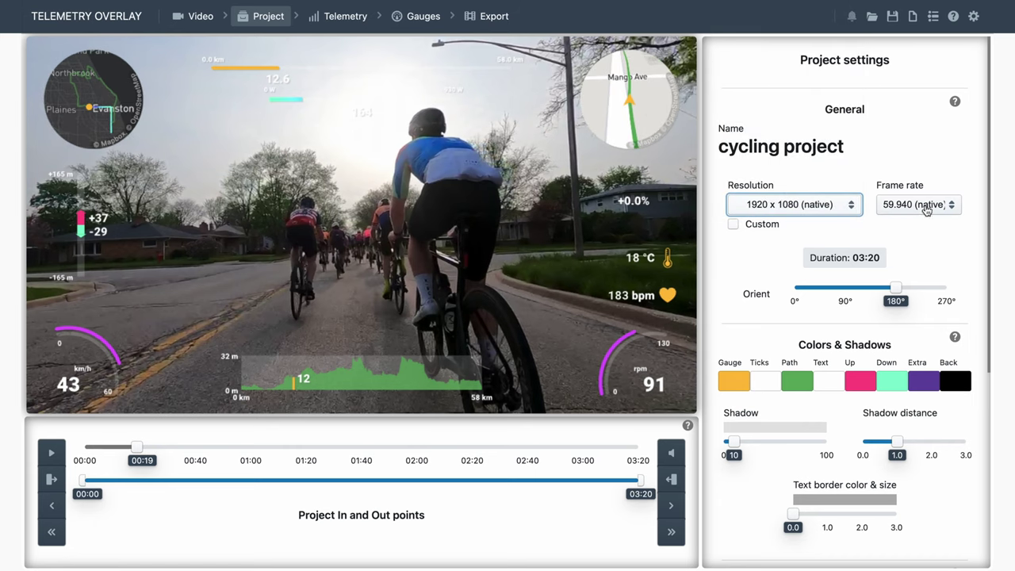
pyautogui.click(921, 204)
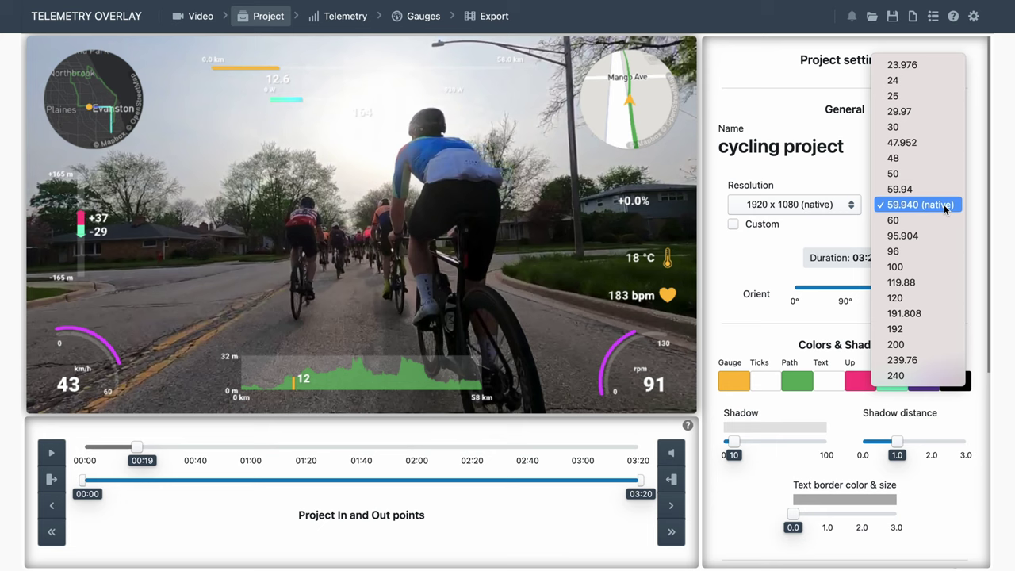
pyautogui.click(853, 184)
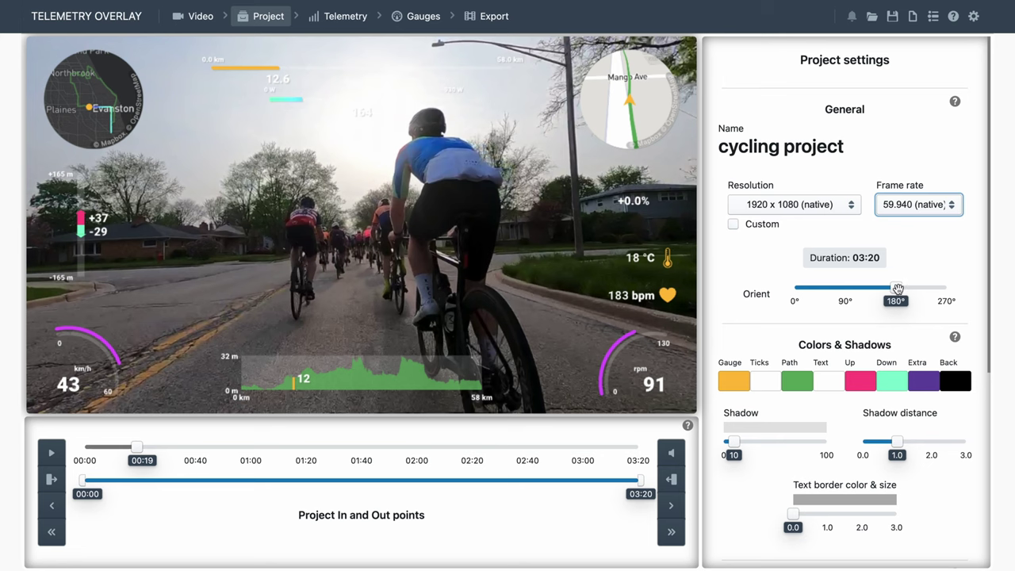
pyautogui.moveTo(897, 288)
pyautogui.mouseDown()
pyautogui.moveTo(810, 292)
pyautogui.moveTo(945, 291)
pyautogui.moveTo(899, 291)
pyautogui.mouseUp()
# Step: Set the project Gauge colour to cyan and the Ticks colour to red (#FF0000)
pyautogui.scroll(-3, 730, 252)
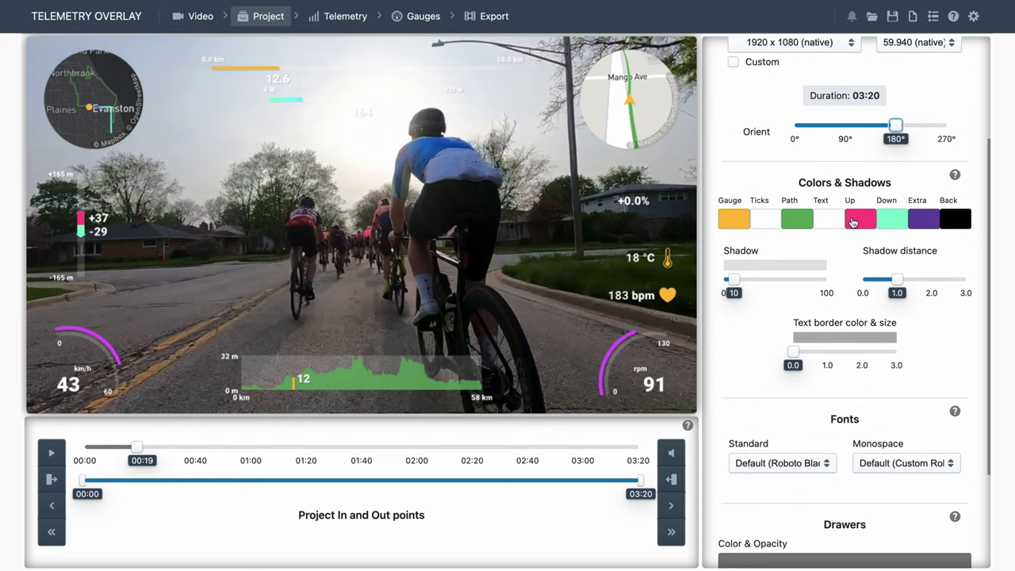
pyautogui.click(735, 225)
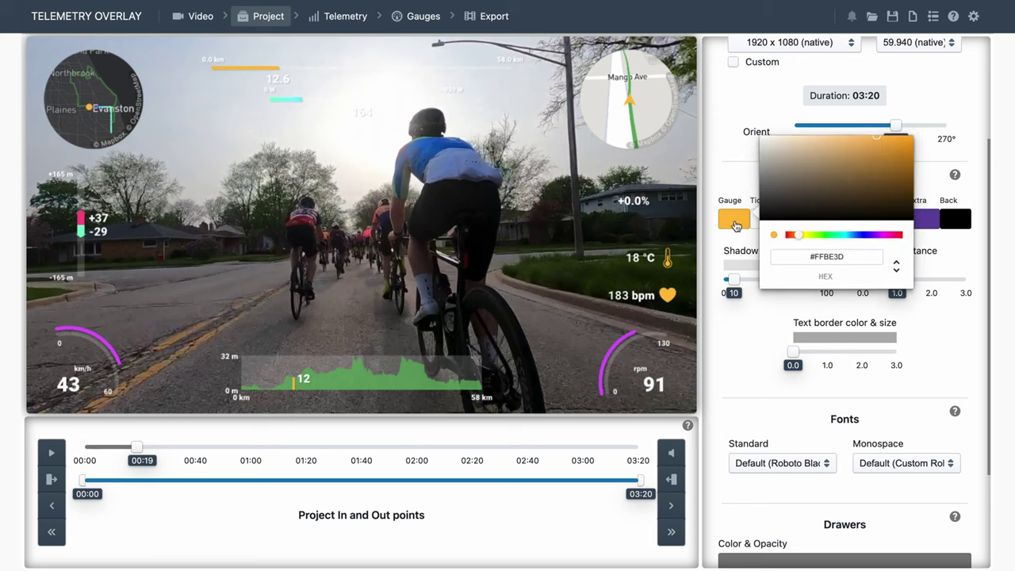
pyautogui.click(842, 234)
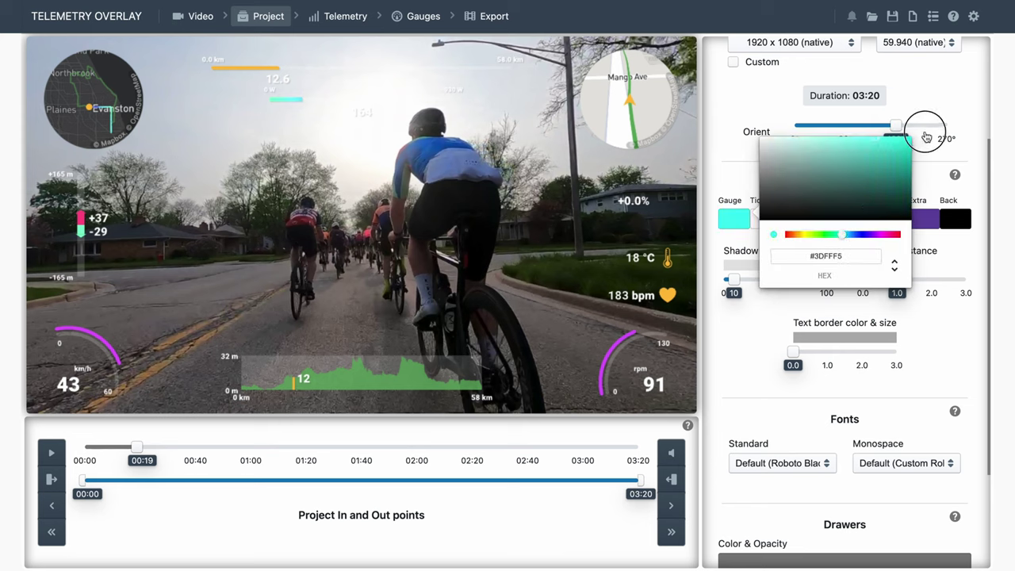
pyautogui.click(728, 215)
pyautogui.click(765, 220)
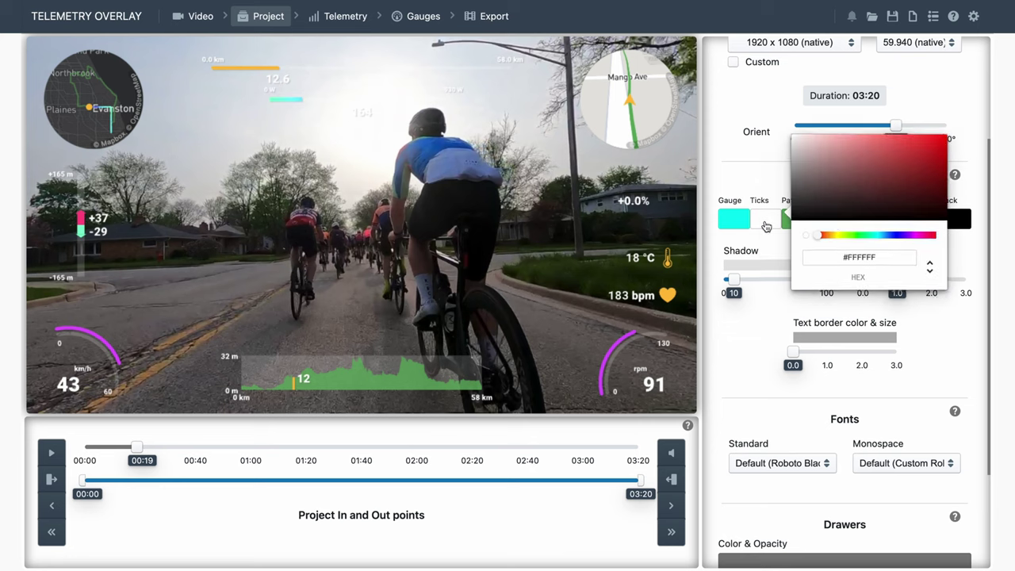
pyautogui.moveTo(868, 212); pyautogui.dragTo(971, 124)
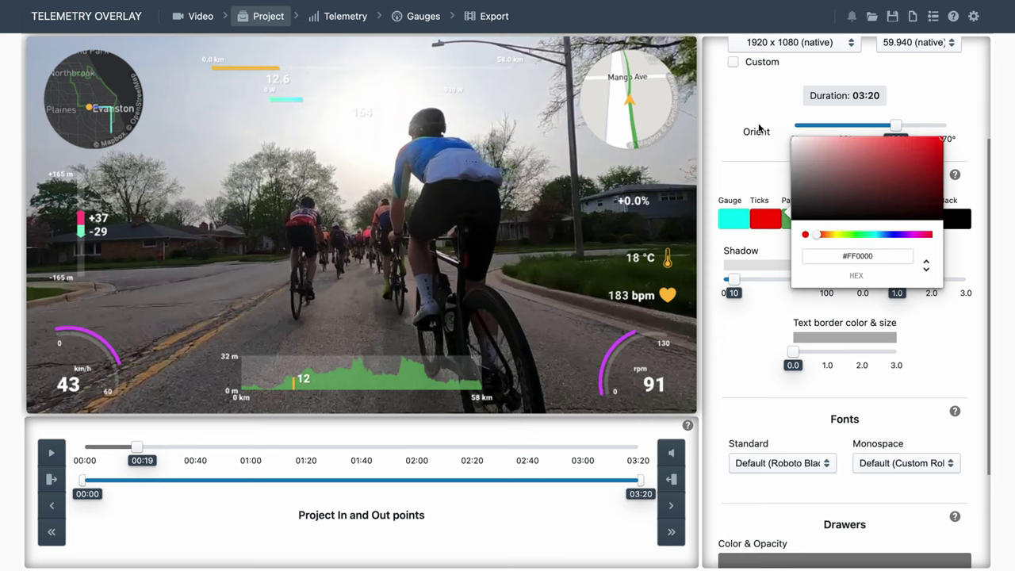
pyautogui.click(728, 165)
# Step: Add a repeated Speedometer, move it lower on the video, then delete Speedometer [2]
pyautogui.click(419, 16)
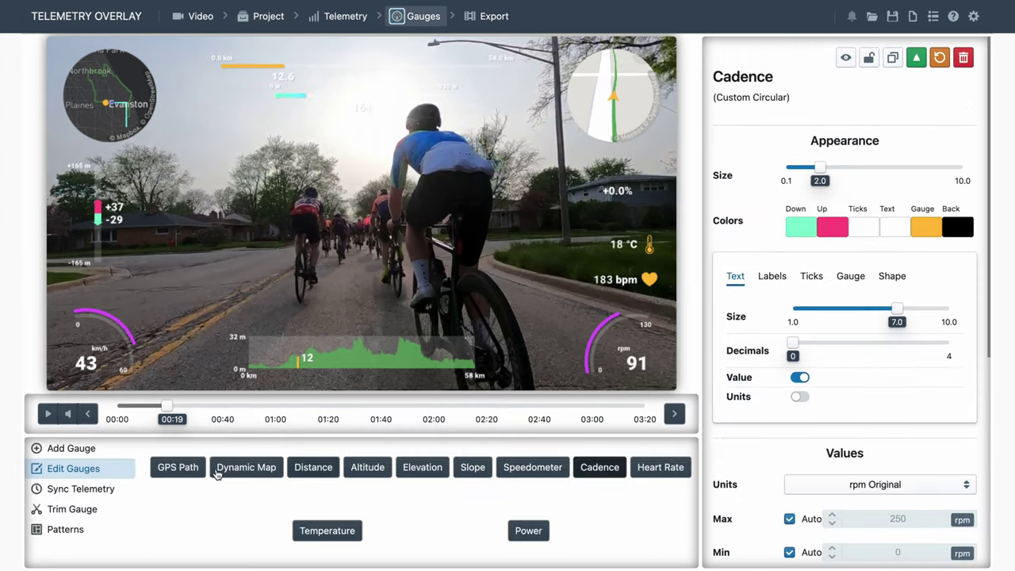
pyautogui.click(64, 448)
pyautogui.click(462, 447)
pyautogui.write('speedo')
pyautogui.click(527, 514)
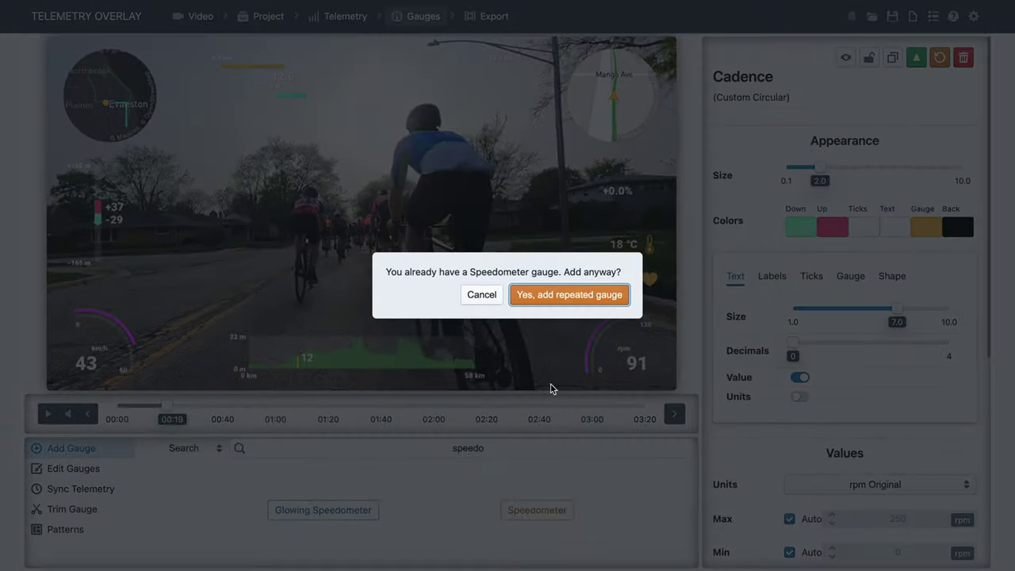
pyautogui.click(581, 293)
pyautogui.moveTo(394, 215); pyautogui.dragTo(409, 262)
pyautogui.press('Delete')
pyautogui.press('Return')
# Step: Set the shadow strength to 30 after trying 55 and a shadow distance of 2.7
pyautogui.click(265, 16)
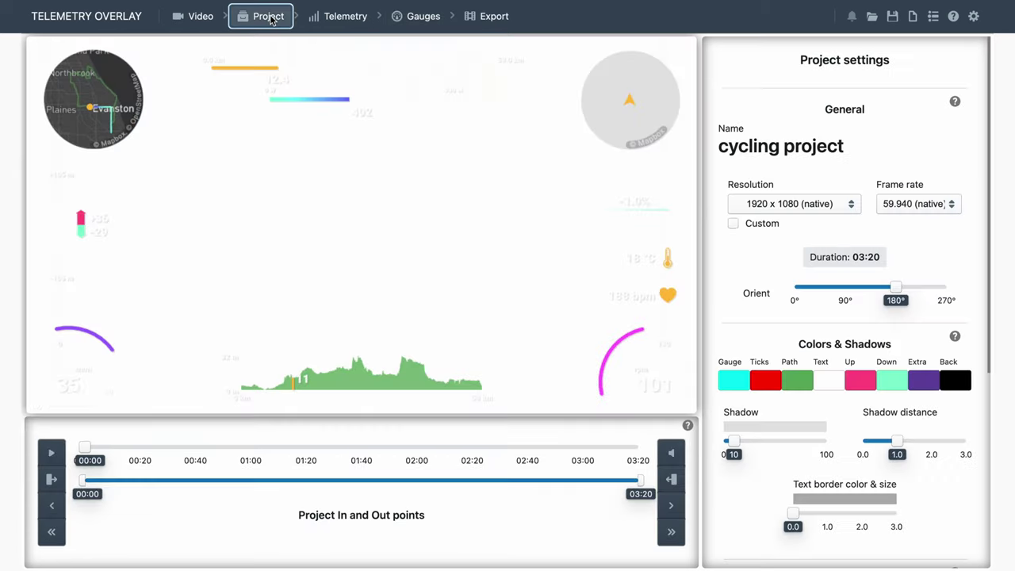
pyautogui.scroll(-3, 759, 301)
pyautogui.scroll(-1, 758, 298)
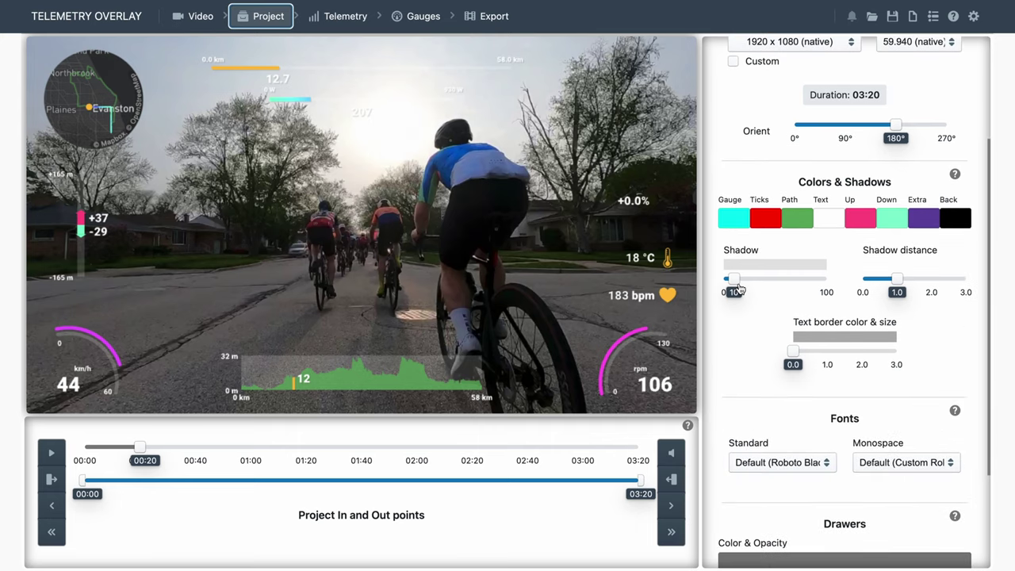
pyautogui.moveTo(736, 288); pyautogui.dragTo(781, 279)
pyautogui.moveTo(894, 284); pyautogui.dragTo(956, 279)
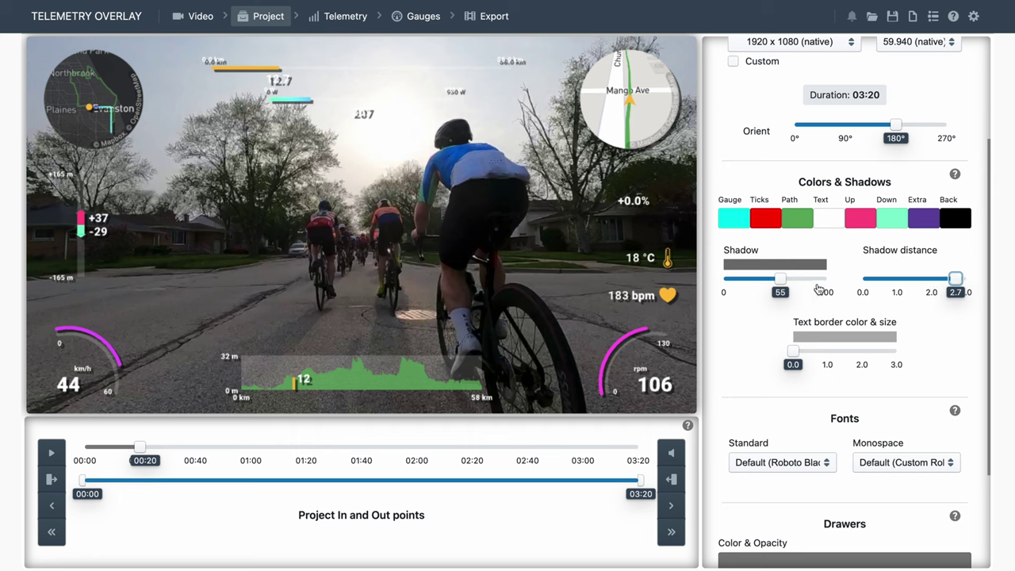
pyautogui.click(785, 281)
pyautogui.moveTo(785, 282); pyautogui.dragTo(754, 279)
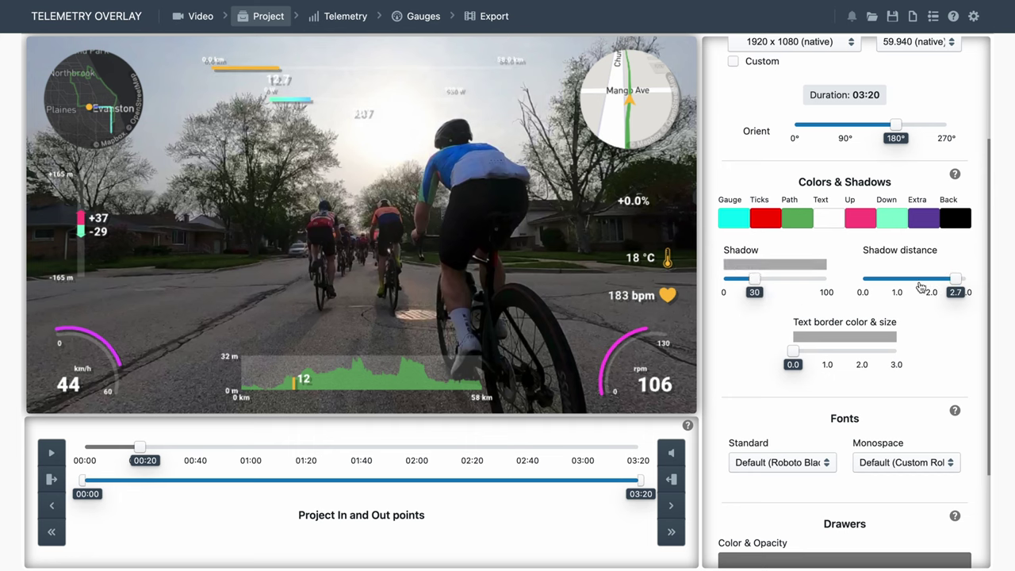
pyautogui.moveTo(954, 280); pyautogui.dragTo(844, 281)
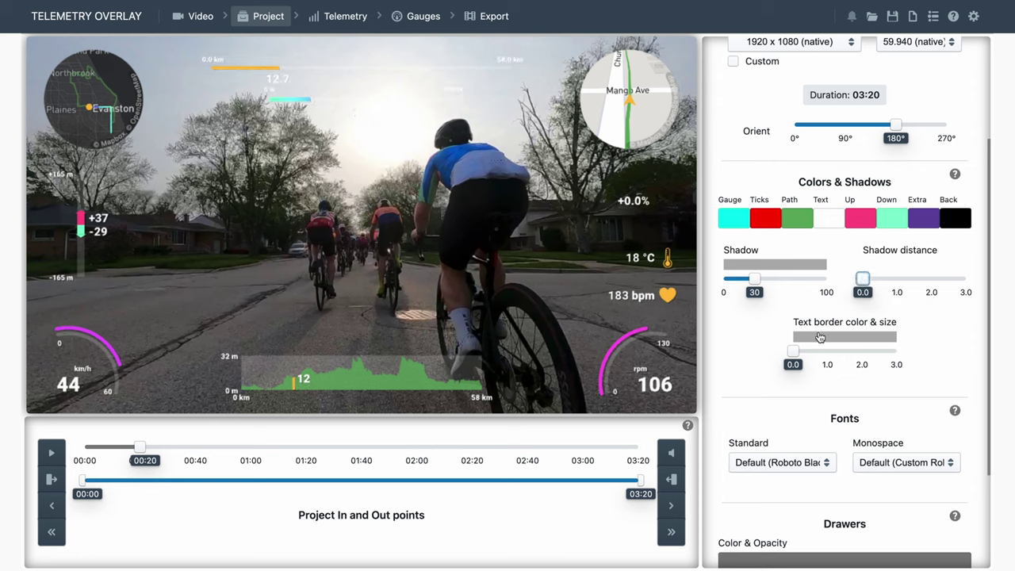
# Step: Make the text border colour opaque black, border size back to 0.0, shadow distance 1.0
pyautogui.moveTo(796, 350); pyautogui.dragTo(866, 351)
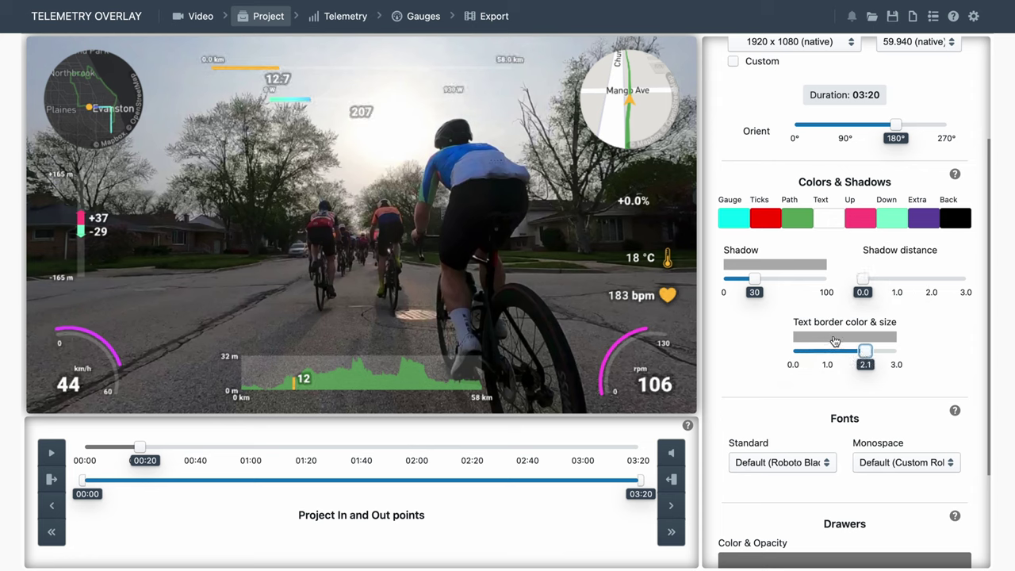
pyautogui.click(836, 341)
pyautogui.moveTo(878, 271); pyautogui.dragTo(936, 277)
pyautogui.moveTo(842, 190)
pyautogui.mouseDown()
pyautogui.moveTo(703, 129)
pyautogui.moveTo(848, 218)
pyautogui.mouseUp()
pyautogui.moveTo(905, 253); pyautogui.dragTo(786, 260)
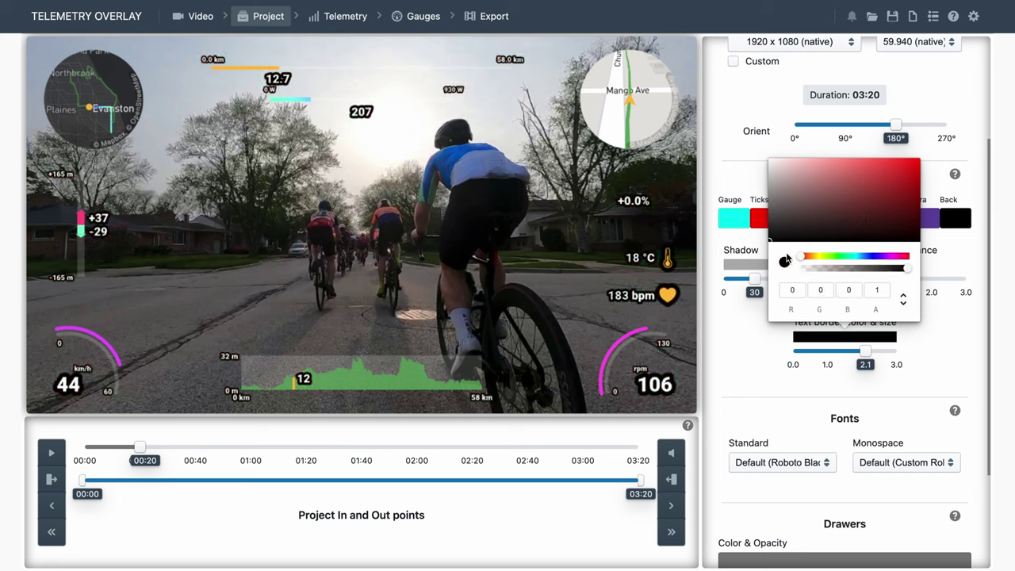
pyautogui.click(736, 353)
pyautogui.moveTo(865, 351); pyautogui.dragTo(793, 352)
pyautogui.moveTo(865, 279); pyautogui.dragTo(898, 281)
# Step: Try Generic sans, serif and cursive as standard font, and Generic monospace for monospace
pyautogui.scroll(-2, 761, 346)
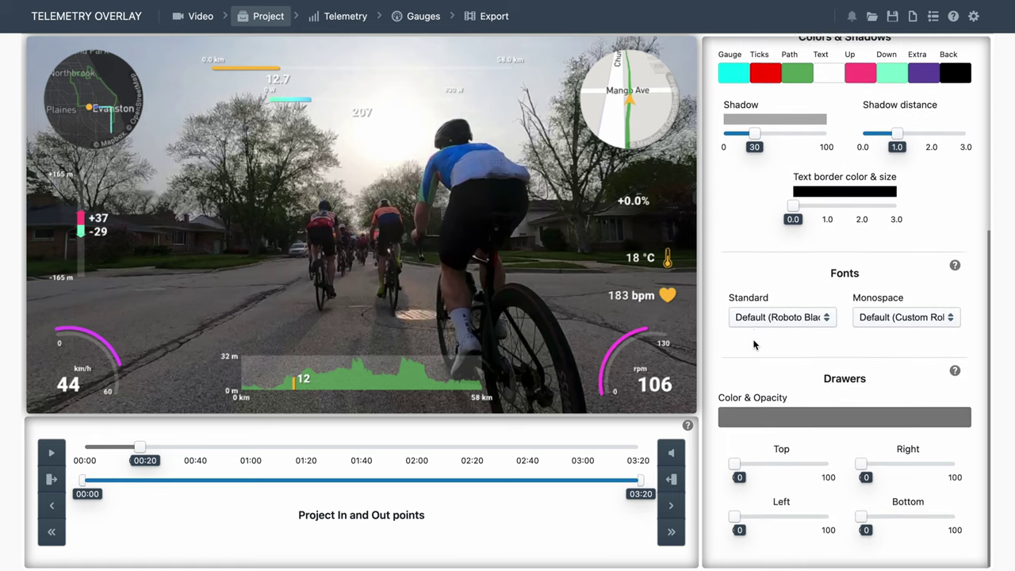
pyautogui.click(798, 321)
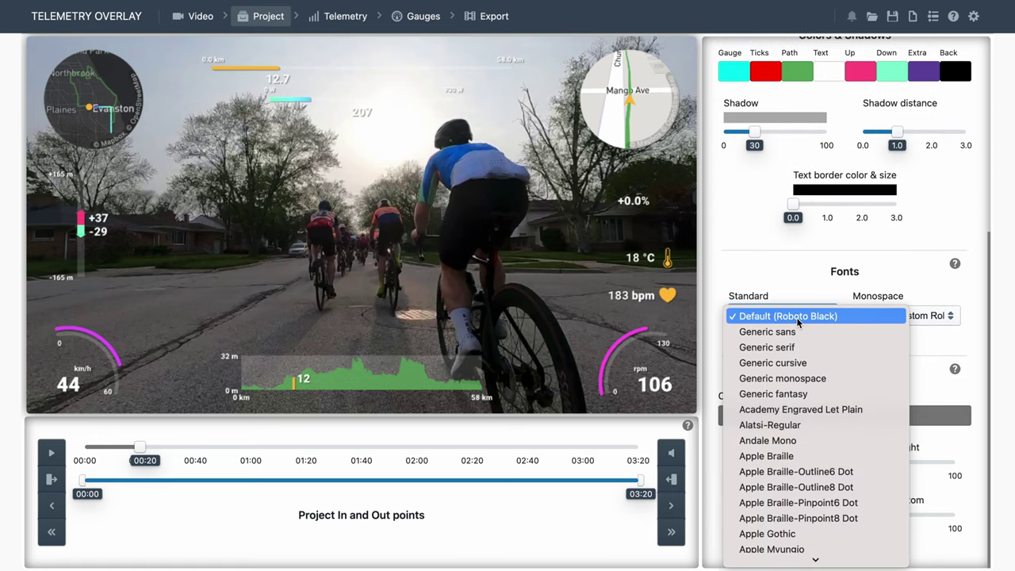
pyautogui.click(789, 331)
pyautogui.click(793, 324)
pyautogui.click(789, 332)
pyautogui.click(797, 321)
pyautogui.click(803, 333)
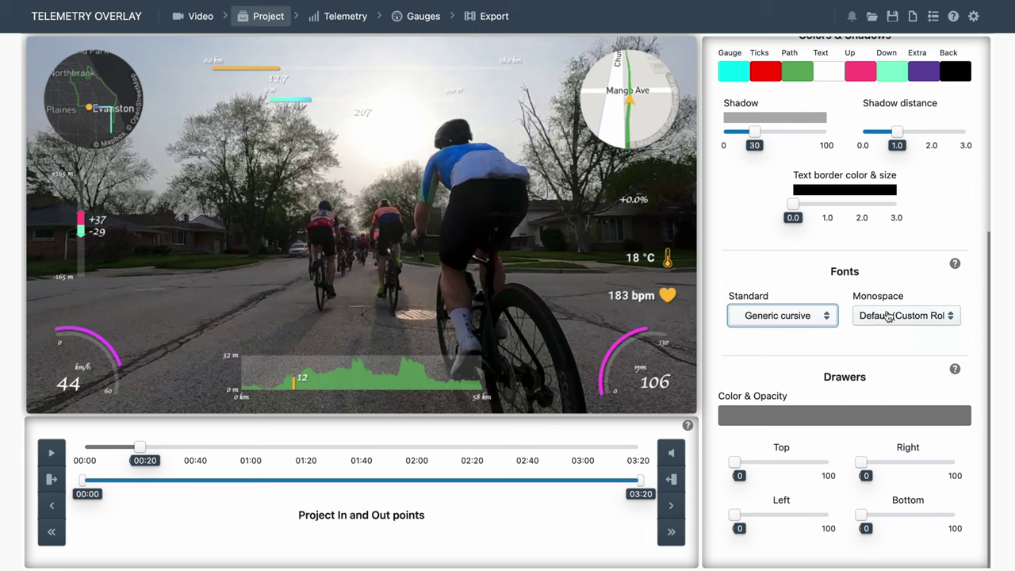
pyautogui.click(920, 317)
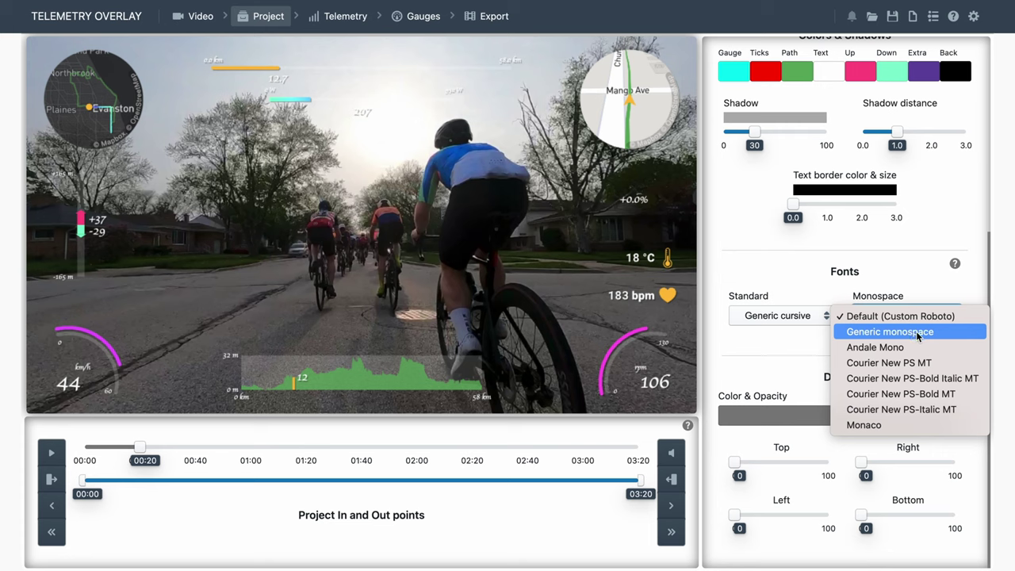
pyautogui.click(916, 332)
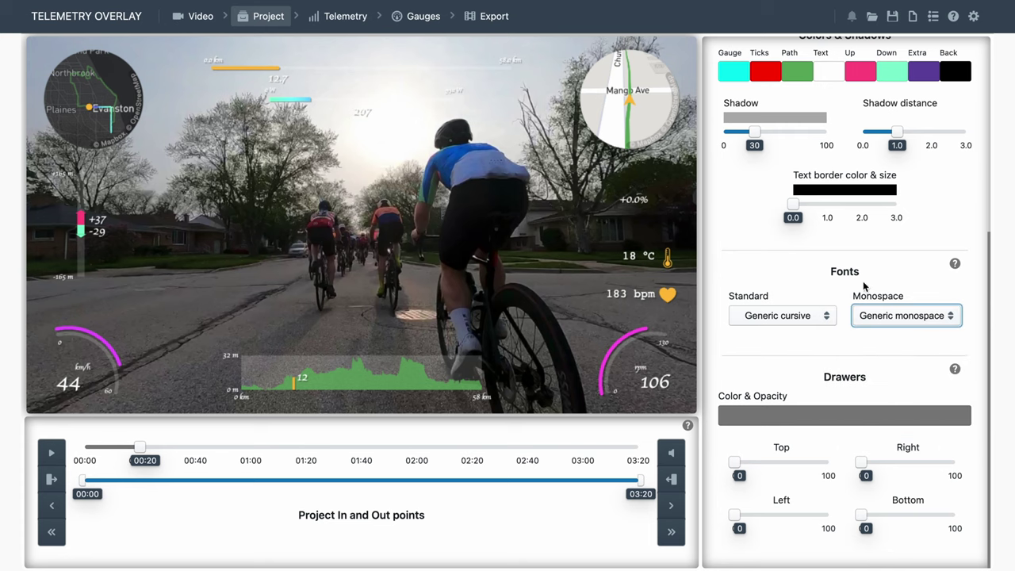
# Step: Enable Any font as Mono in the advanced application settings
pyautogui.click(975, 15)
pyautogui.scroll(-5, 512, 298)
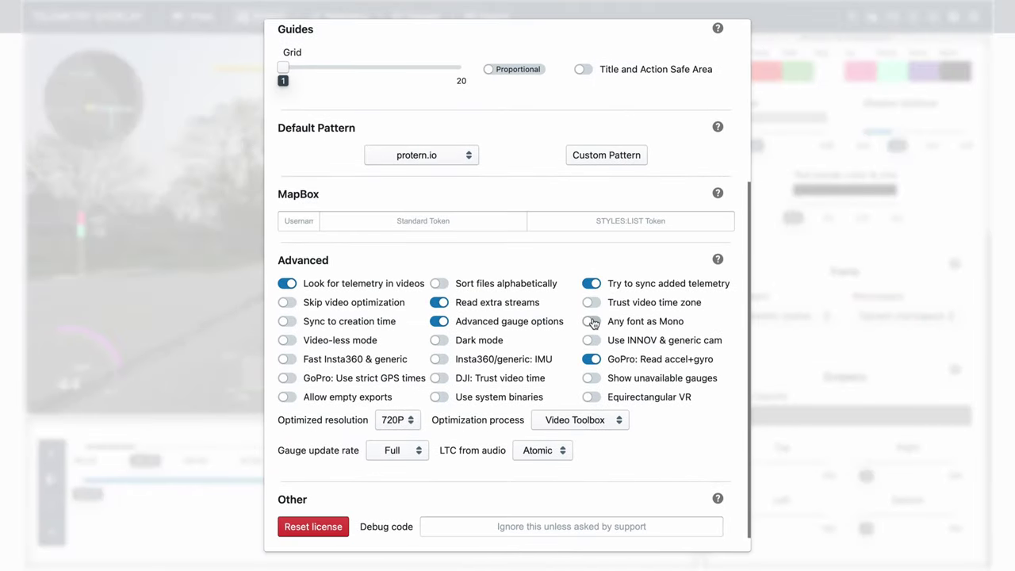
pyautogui.click(592, 322)
pyautogui.click(109, 233)
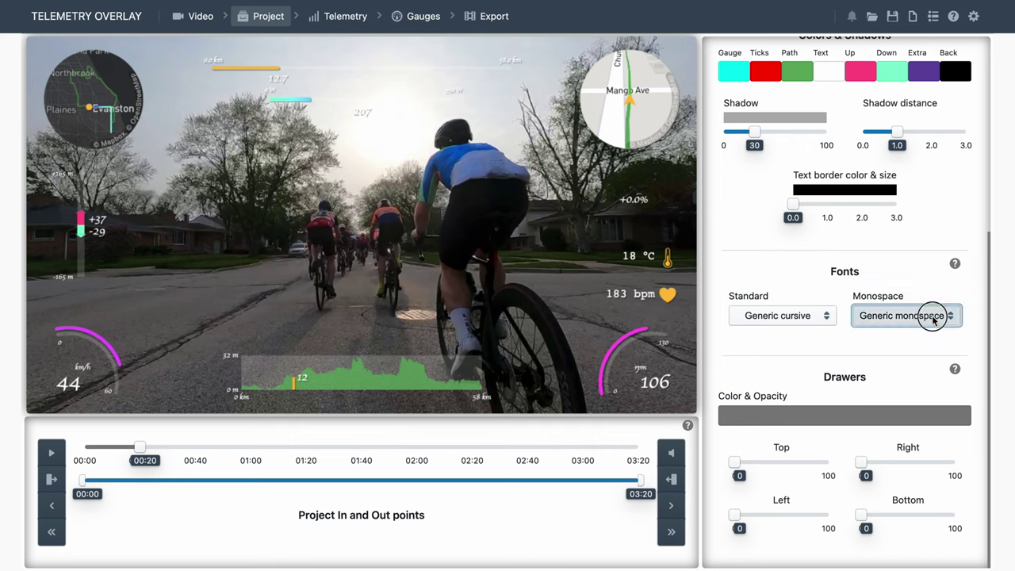
# Step: Set both the Monospace and Standard fonts to Generic sans
pyautogui.click(912, 326)
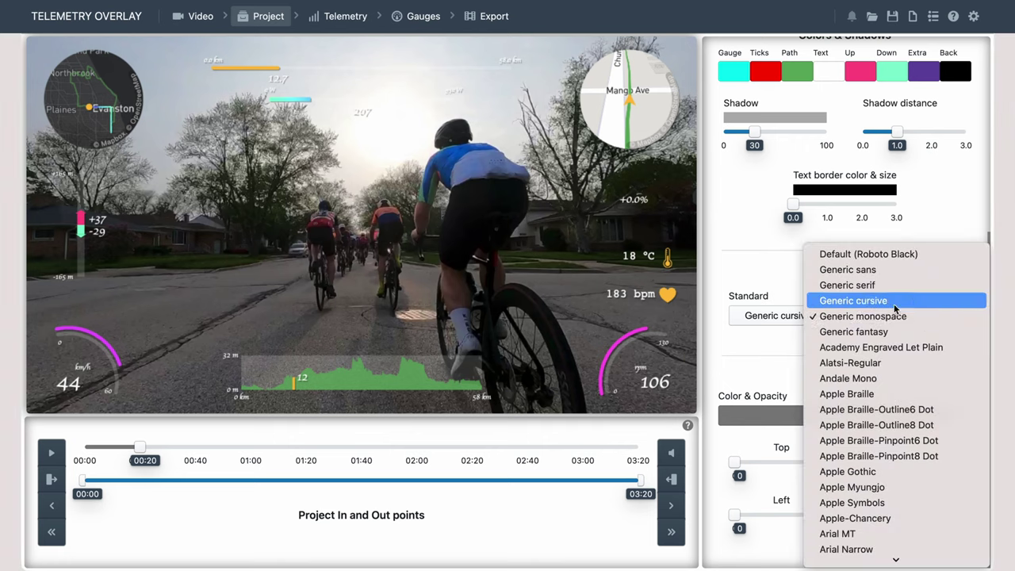
pyautogui.click(895, 303)
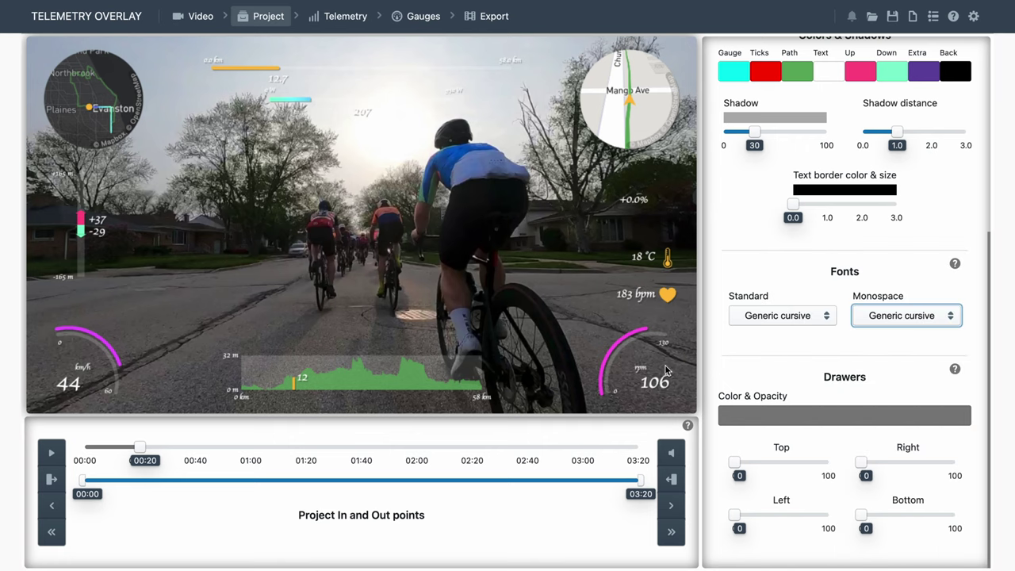
pyautogui.click(908, 320)
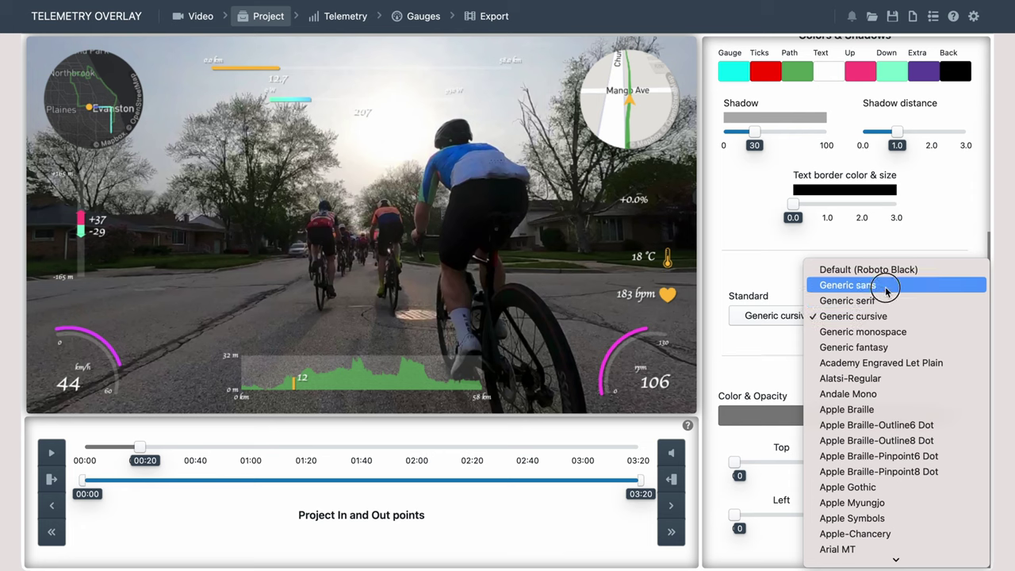
pyautogui.click(887, 289)
pyautogui.click(744, 324)
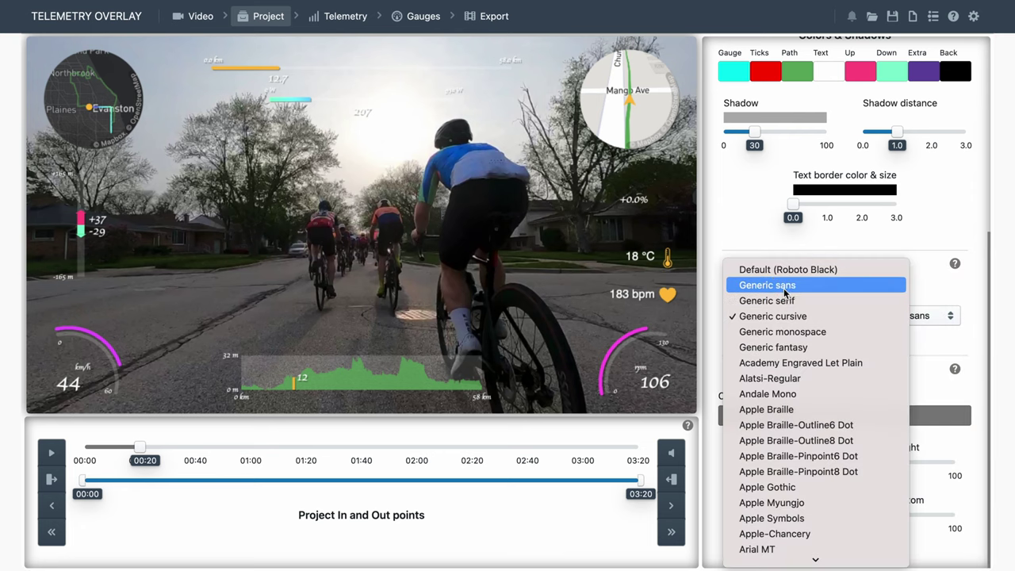
pyautogui.click(788, 287)
pyautogui.click(722, 472)
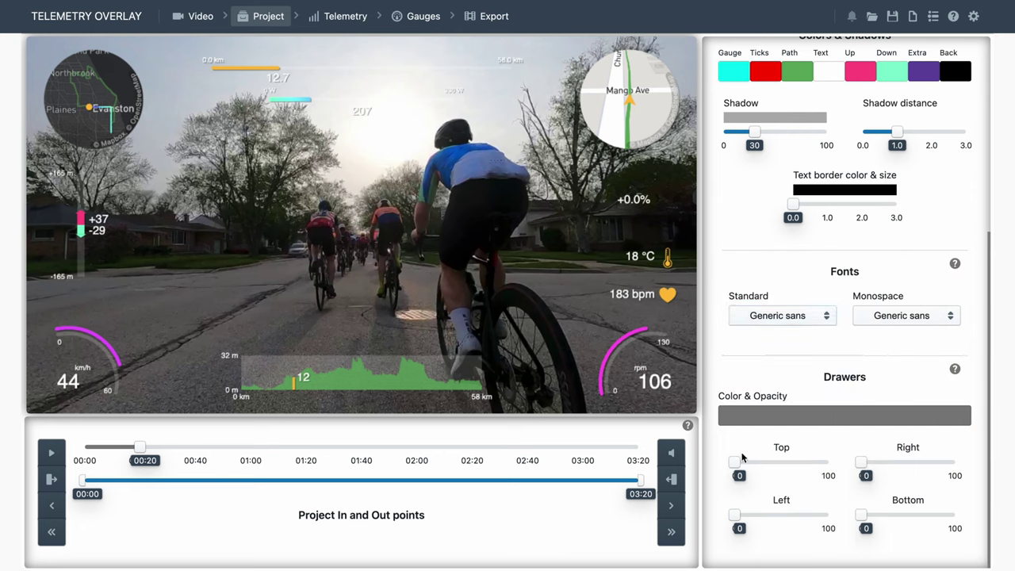
pyautogui.moveTo(860, 461); pyautogui.dragTo(898, 461)
pyautogui.moveTo(735, 461); pyautogui.dragTo(781, 468)
pyautogui.moveTo(734, 514); pyautogui.dragTo(772, 516)
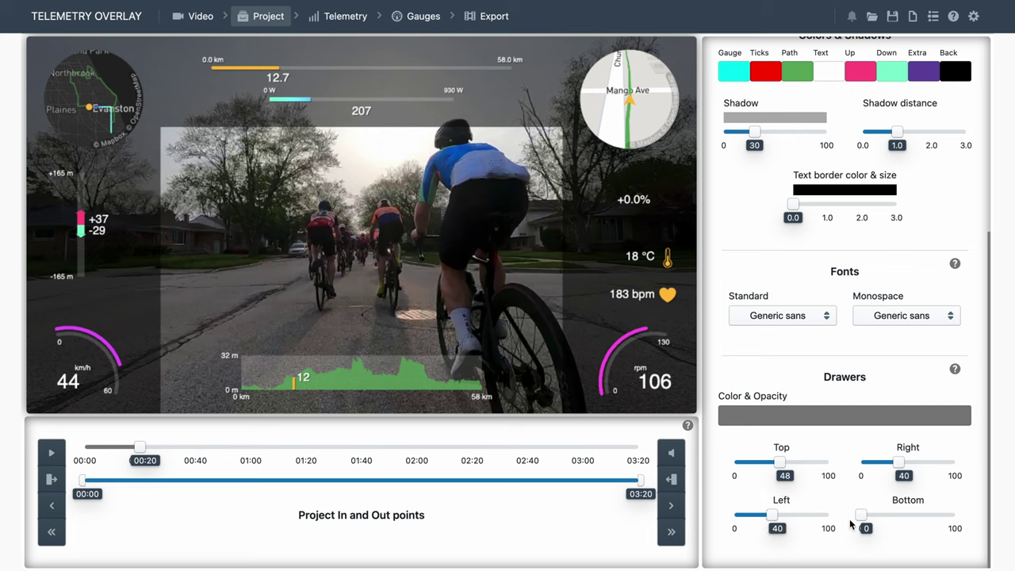
pyautogui.moveTo(862, 515); pyautogui.dragTo(898, 516)
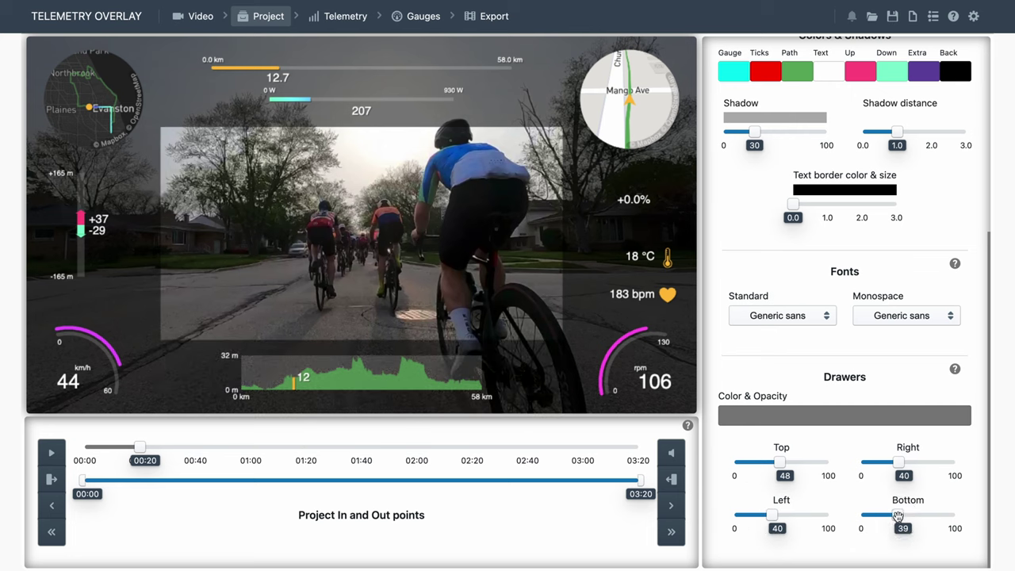
pyautogui.moveTo(782, 464); pyautogui.dragTo(734, 462)
pyautogui.moveTo(899, 463); pyautogui.dragTo(861, 463)
pyautogui.moveTo(900, 516); pyautogui.dragTo(862, 516)
pyautogui.moveTo(772, 516); pyautogui.dragTo(649, 516)
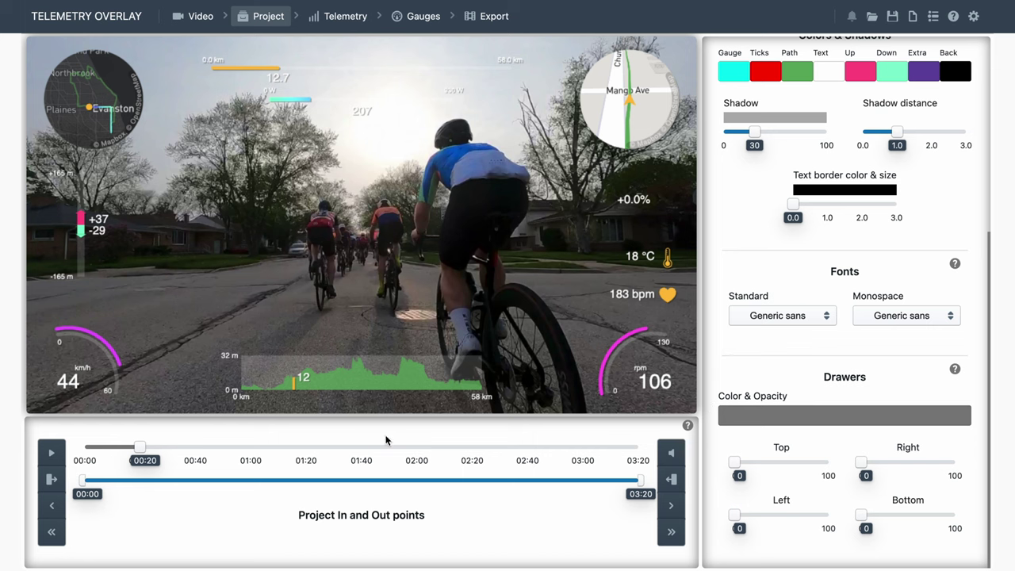
# Step: Trim the project by moving the in-point later and the out-point back to 02:12
pyautogui.click(82, 479)
pyautogui.moveTo(82, 480); pyautogui.dragTo(211, 479)
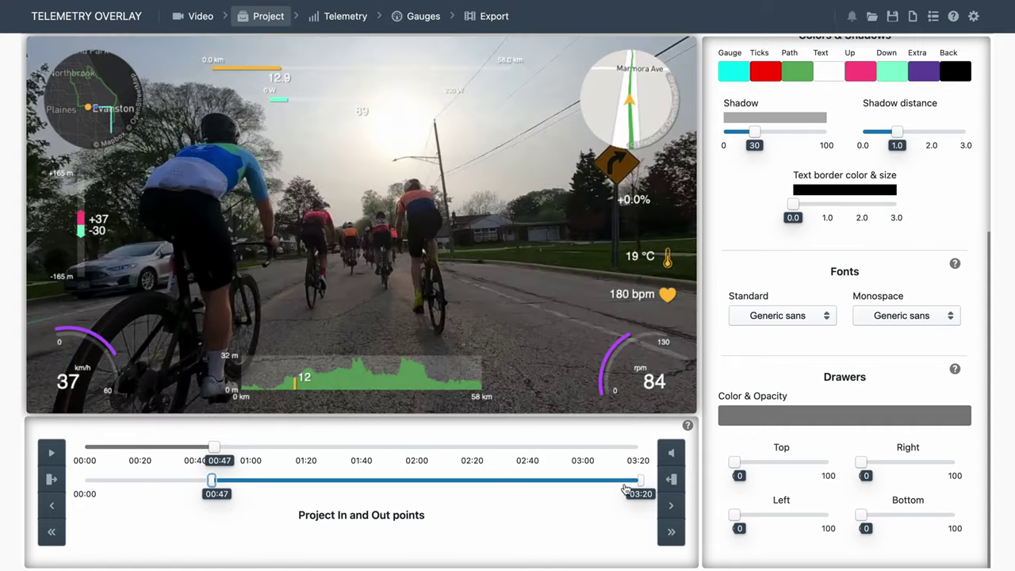
pyautogui.moveTo(641, 480); pyautogui.dragTo(454, 480)
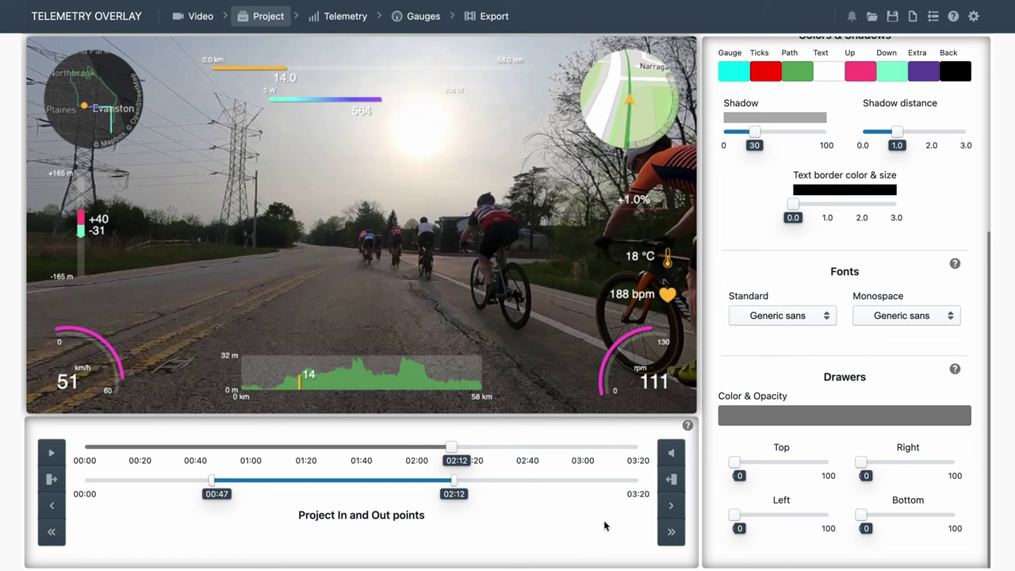
# Step: Turn off Expand visible data on the Altitude gauge
pyautogui.click(413, 14)
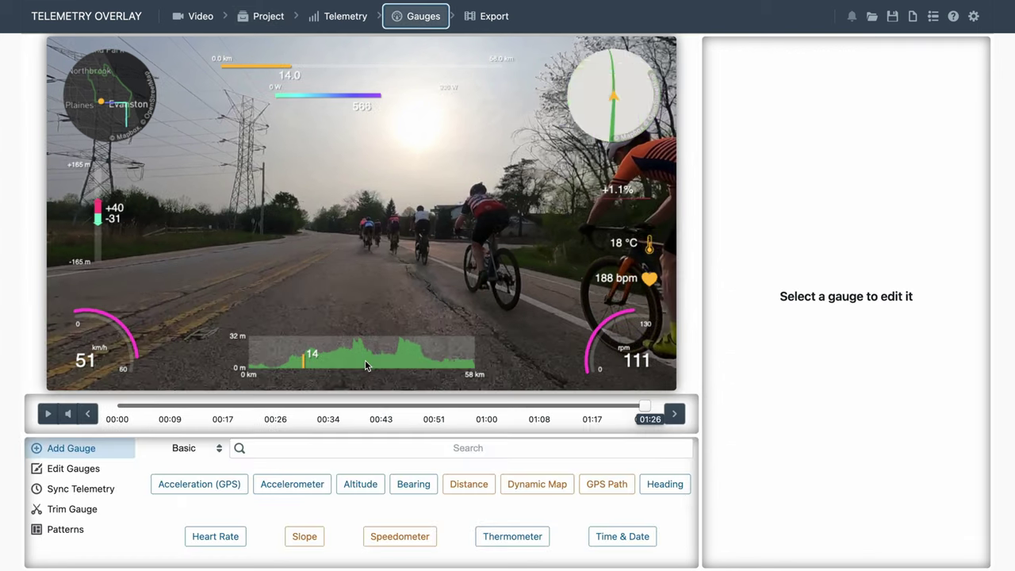
pyautogui.click(444, 357)
pyautogui.scroll(-3, 827, 403)
pyautogui.scroll(-2, 825, 402)
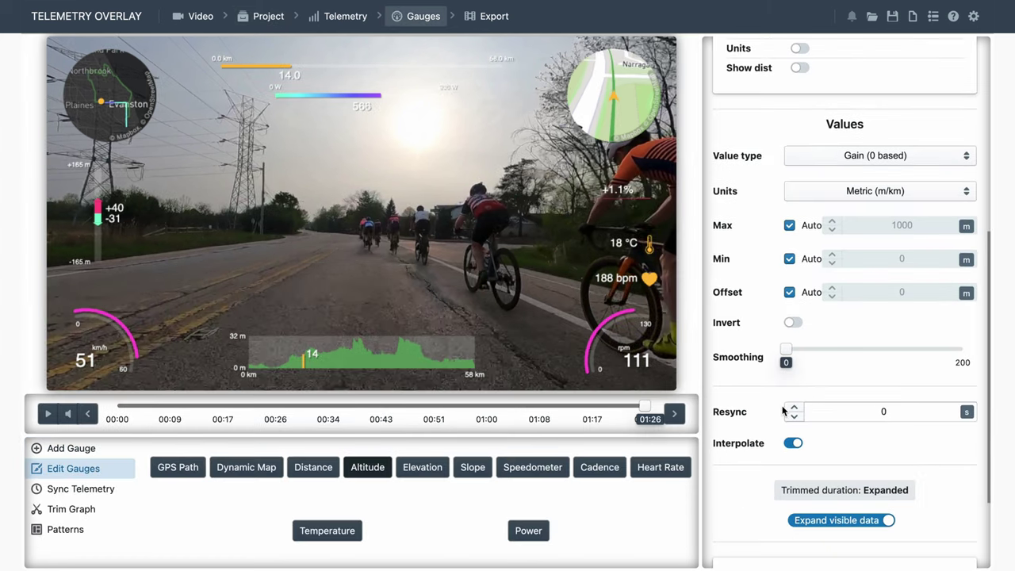
pyautogui.scroll(-2, 784, 410)
pyautogui.click(795, 392)
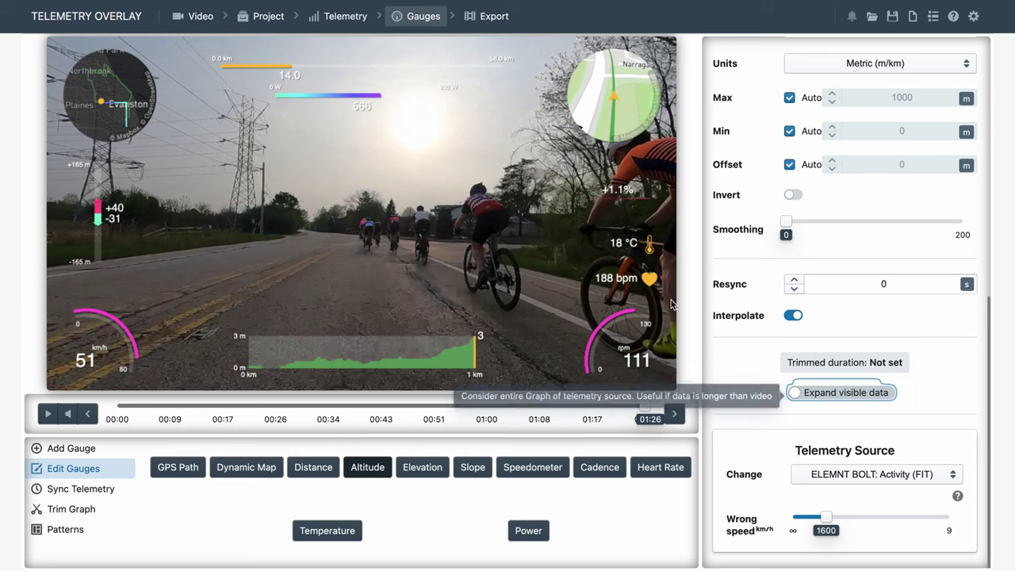
# Step: Reset the project in and out points to span the full 00:00–03:20
pyautogui.click(266, 16)
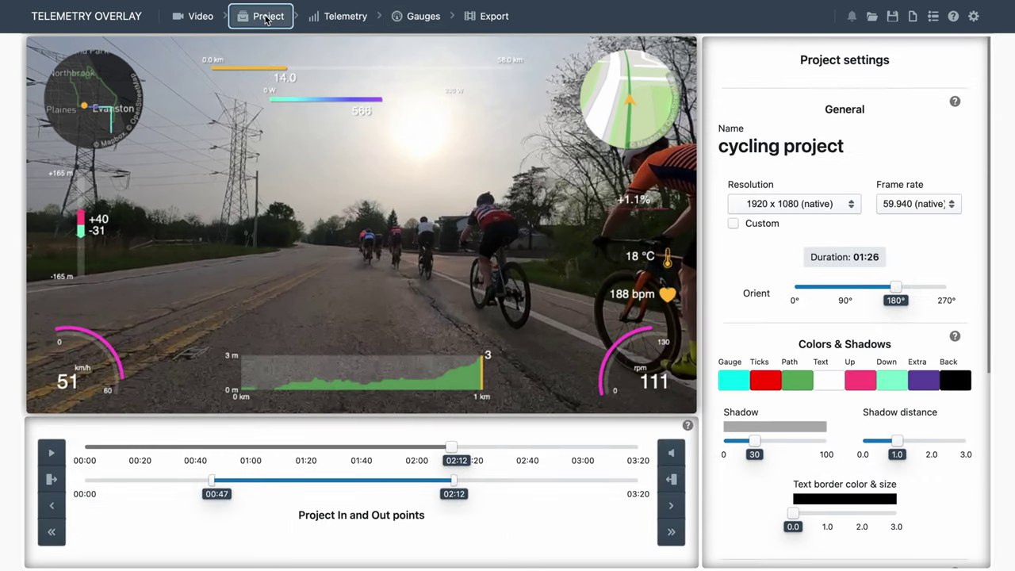
pyautogui.moveTo(206, 485); pyautogui.dragTo(70, 479)
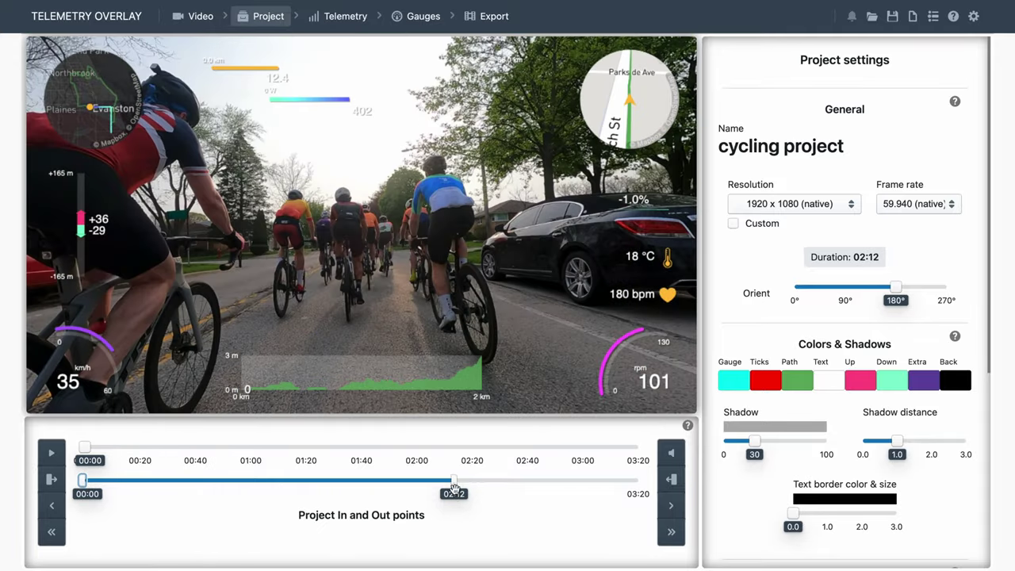
pyautogui.moveTo(454, 481); pyautogui.dragTo(672, 502)
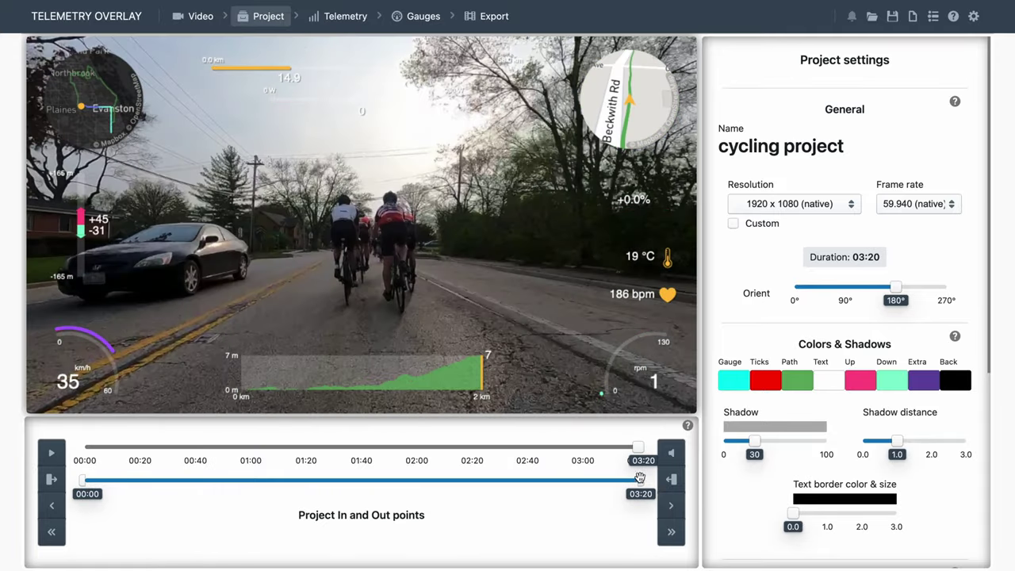
pyautogui.moveTo(82, 481)
pyautogui.mouseDown()
pyautogui.moveTo(453, 480)
pyautogui.moveTo(82, 481)
pyautogui.mouseUp()
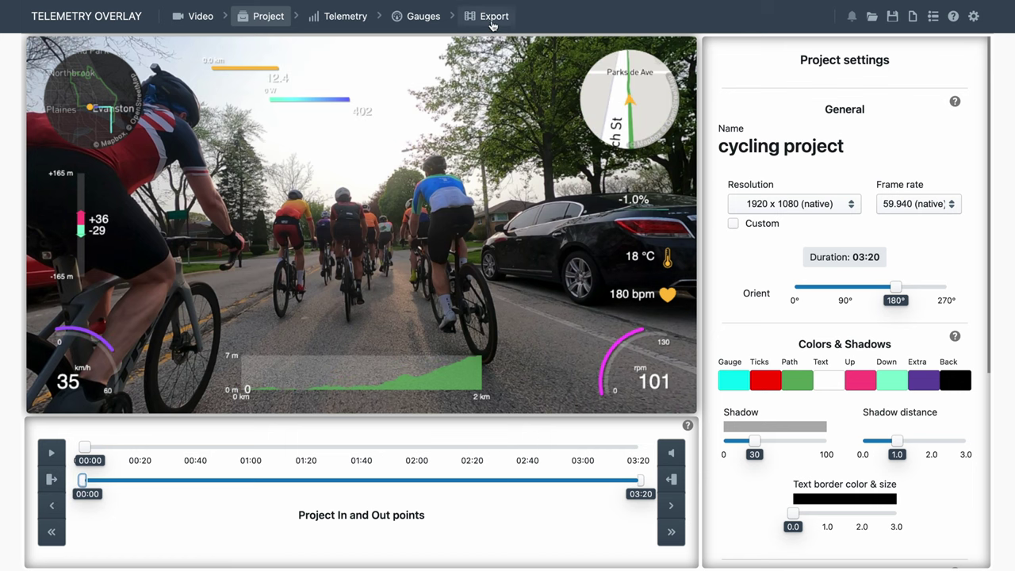
# Step: Test an export range of 00:46–02:19, then restore the export points to 00:00–03:20
pyautogui.click(494, 16)
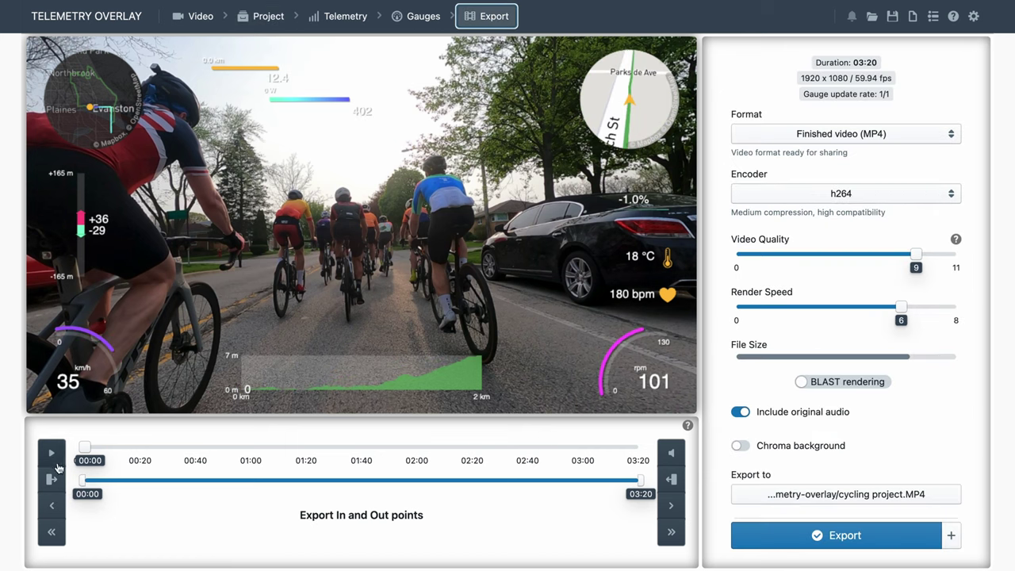
pyautogui.moveTo(82, 481); pyautogui.dragTo(314, 441)
pyautogui.moveTo(639, 480); pyautogui.dragTo(473, 480)
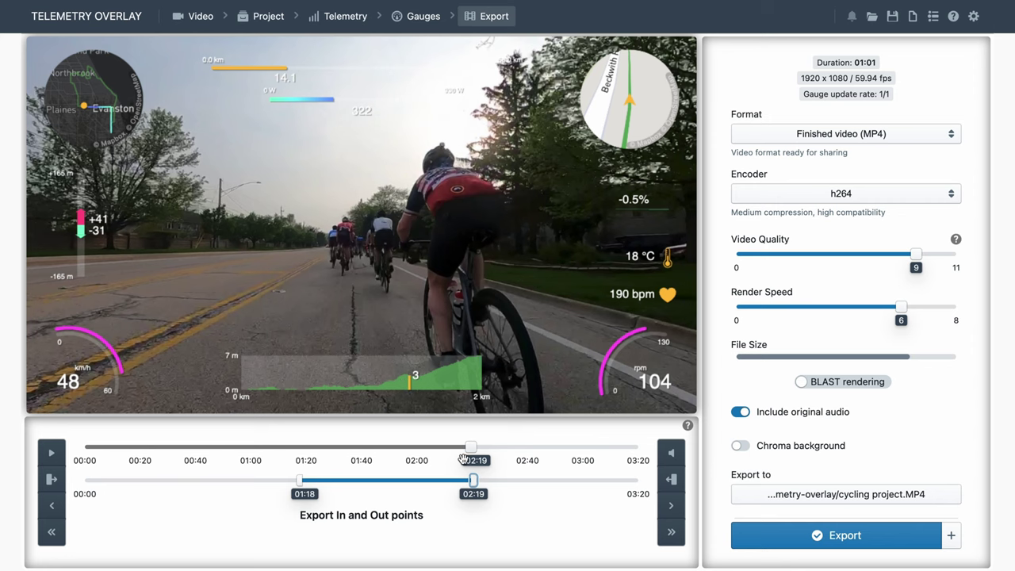
pyautogui.moveTo(471, 480); pyautogui.dragTo(641, 480)
pyautogui.moveTo(297, 482); pyautogui.dragTo(76, 486)
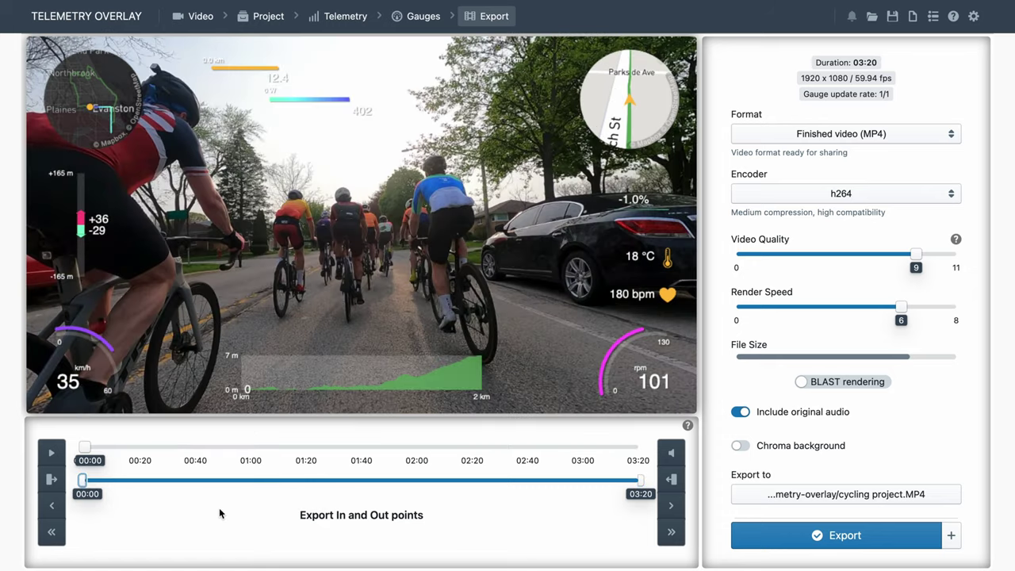
# Step: Try Transparent video, Transparent frames (PNG) and WEBM, then pick Finished video (MP4)
pyautogui.click(801, 136)
pyautogui.click(802, 151)
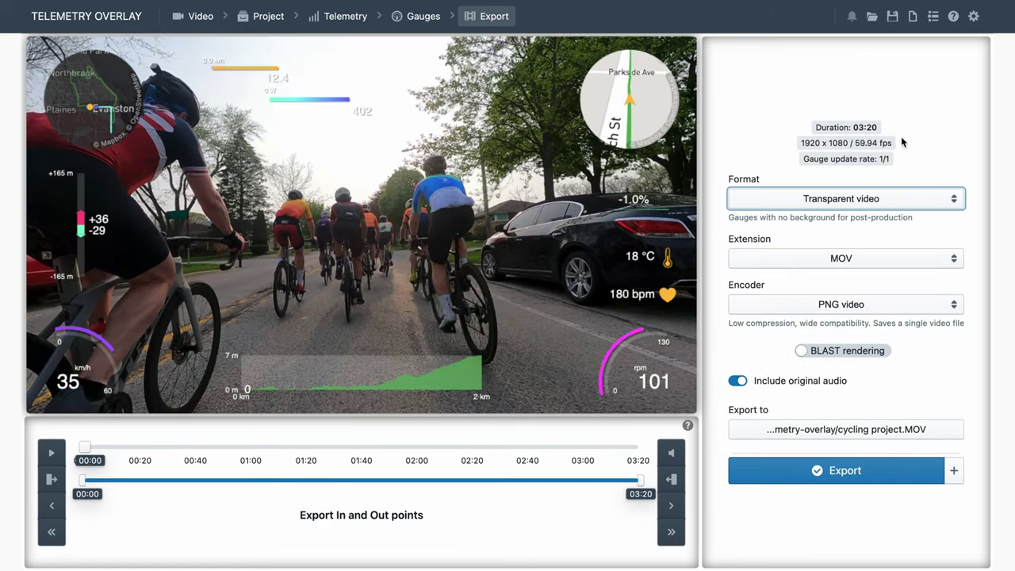
pyautogui.click(878, 199)
pyautogui.click(866, 212)
pyautogui.click(872, 284)
pyautogui.press('Escape')
pyautogui.press('Up')
pyautogui.click(855, 262)
pyautogui.click(844, 288)
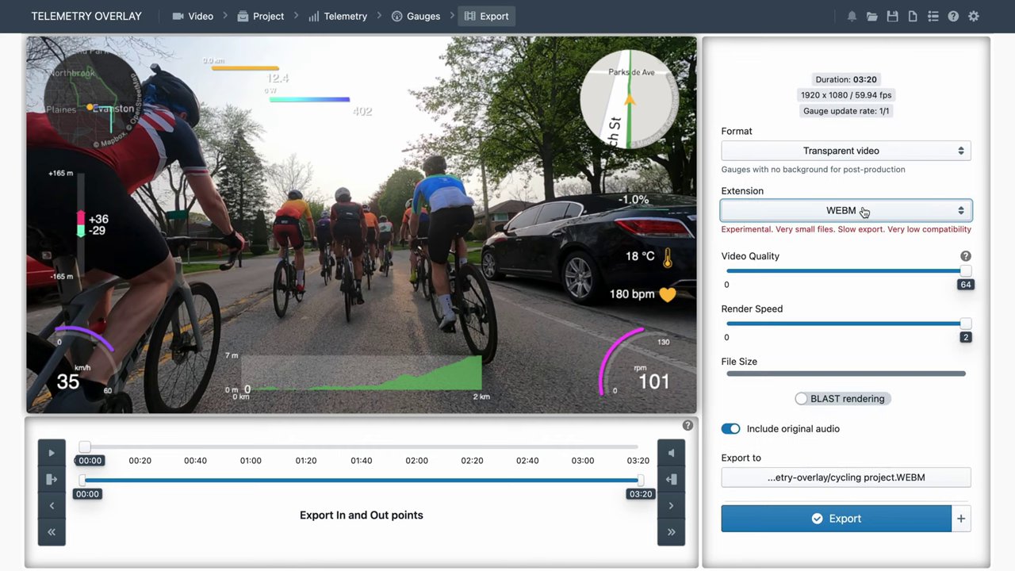
pyautogui.click(808, 144)
pyautogui.click(806, 136)
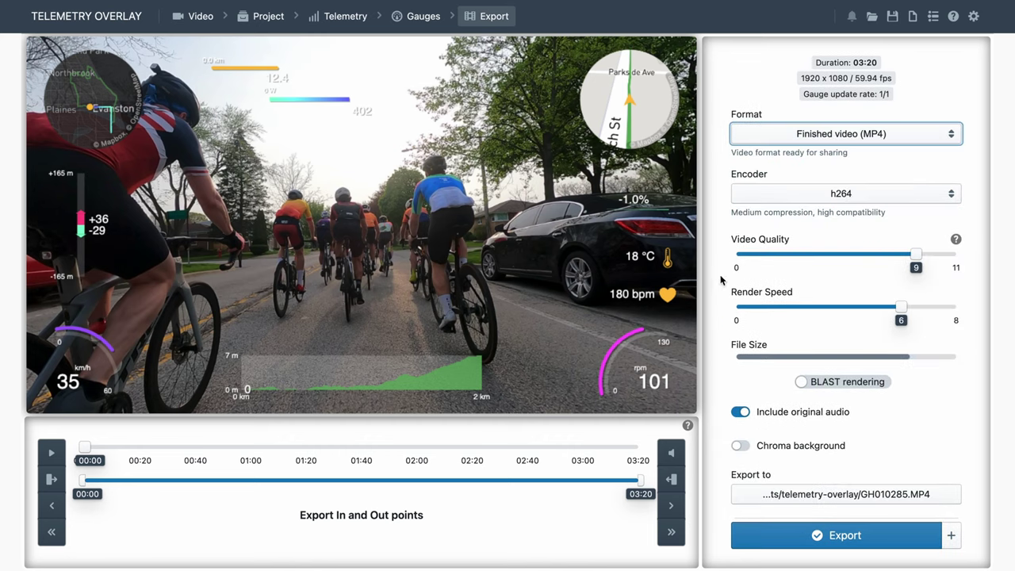
# Step: Toggle BLAST rendering on and off, then set the export format to Transparent video
pyautogui.click(832, 384)
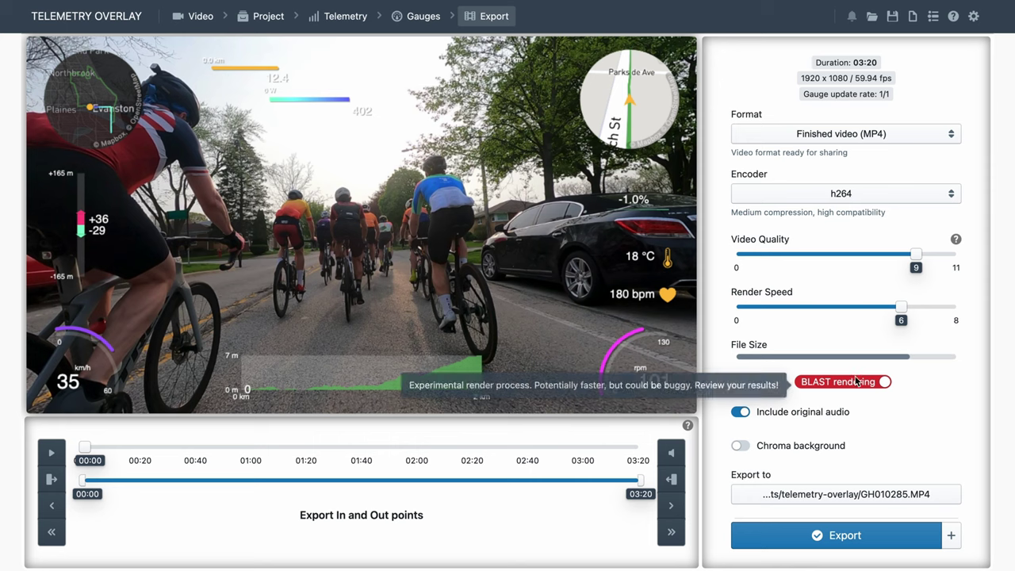
pyautogui.click(760, 380)
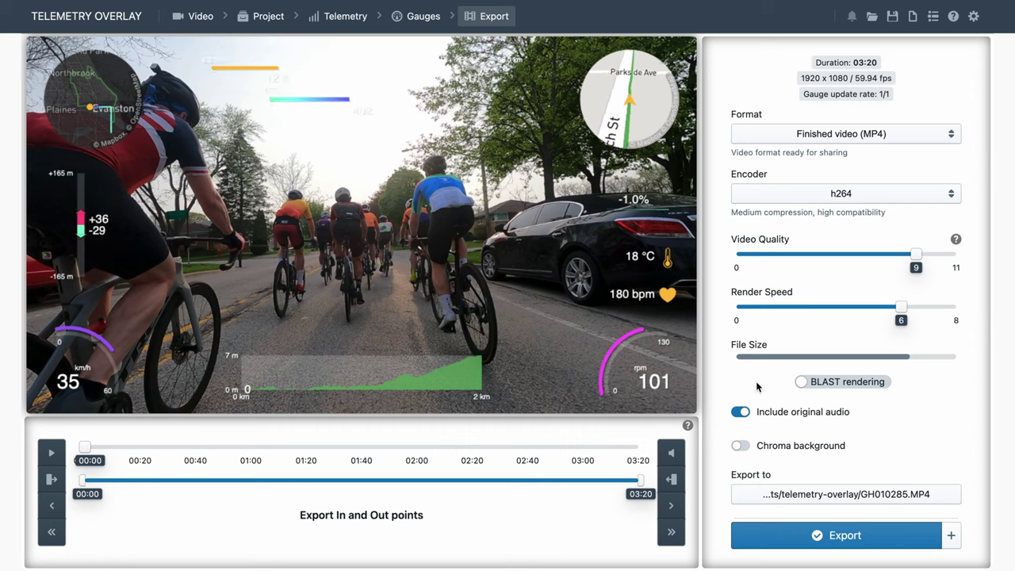
pyautogui.click(951, 536)
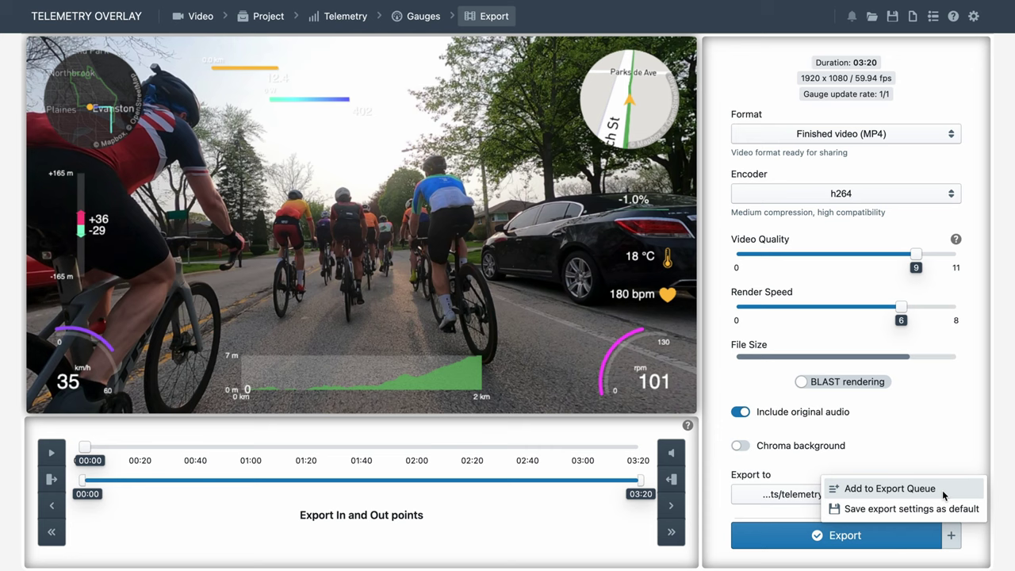
pyautogui.click(889, 437)
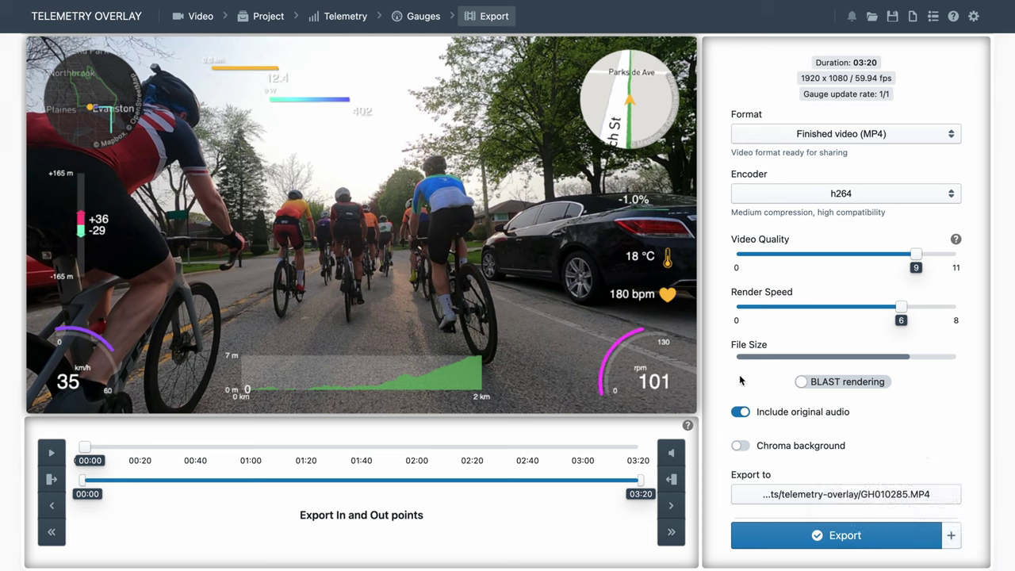
pyautogui.click(834, 141)
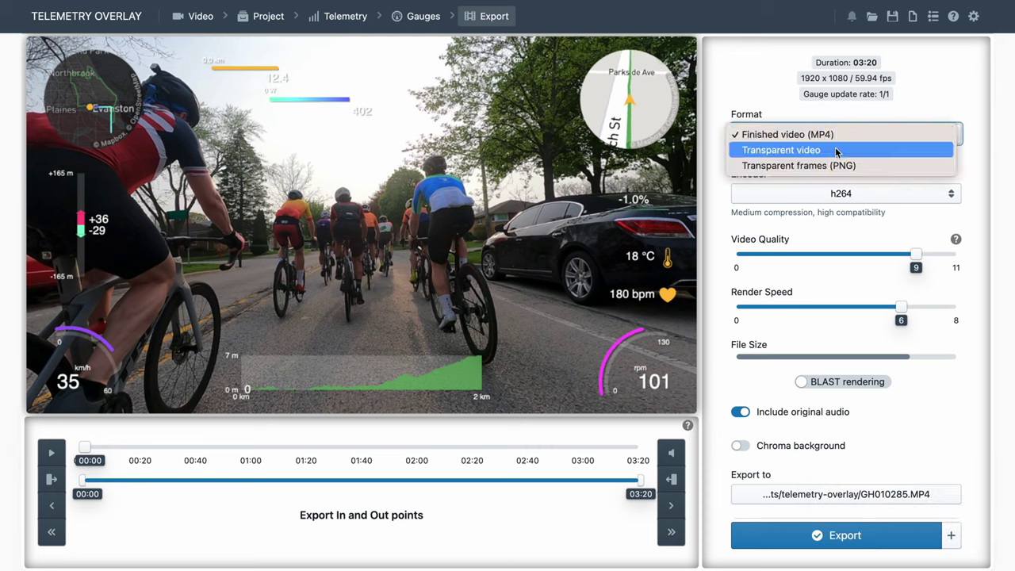
pyautogui.click(837, 151)
pyautogui.click(707, 299)
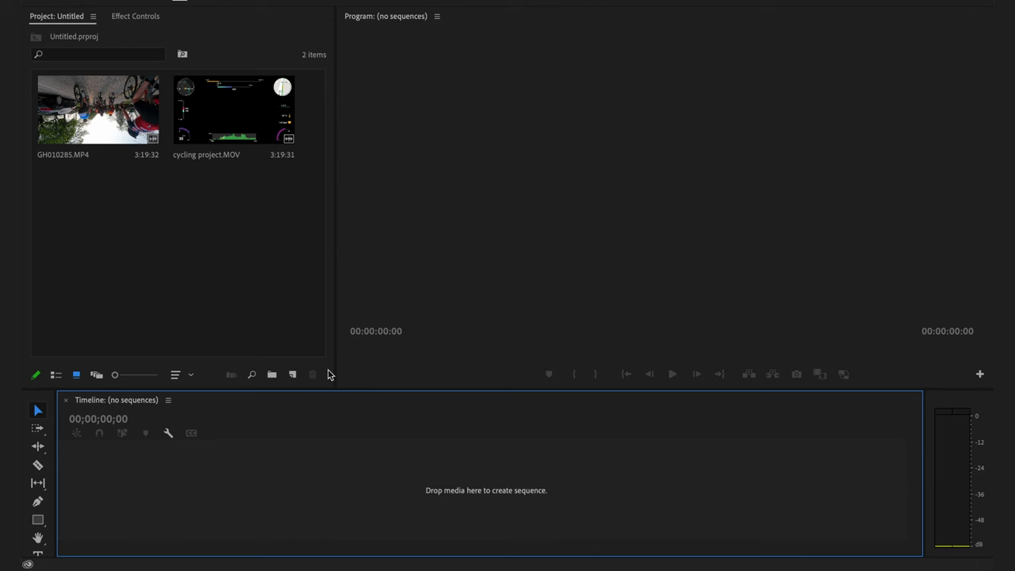
# Step: Create a sequence from the GH010285.MP4 ride footage
pyautogui.click(116, 119)
pyautogui.click(233, 128)
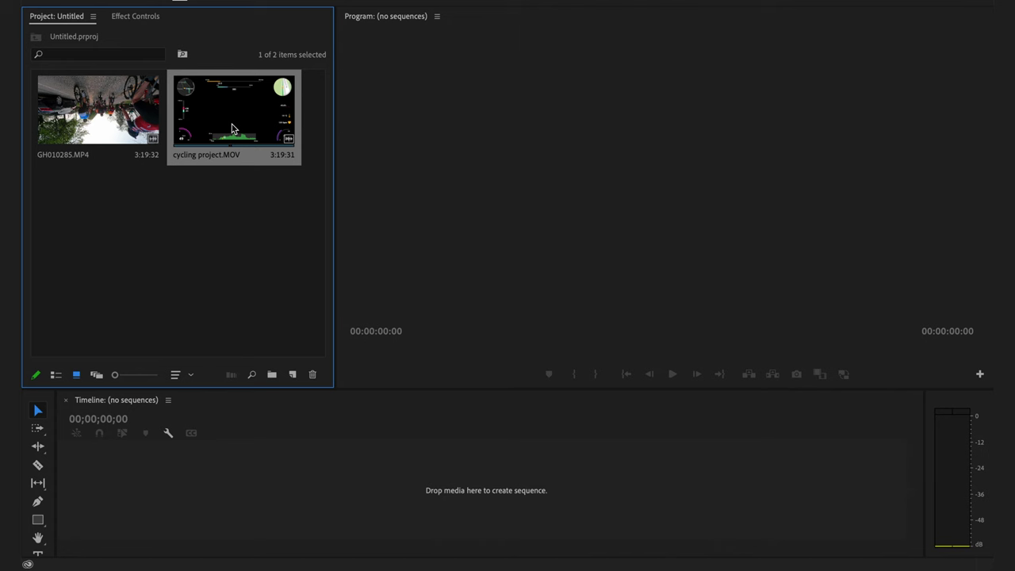
pyautogui.click(103, 131)
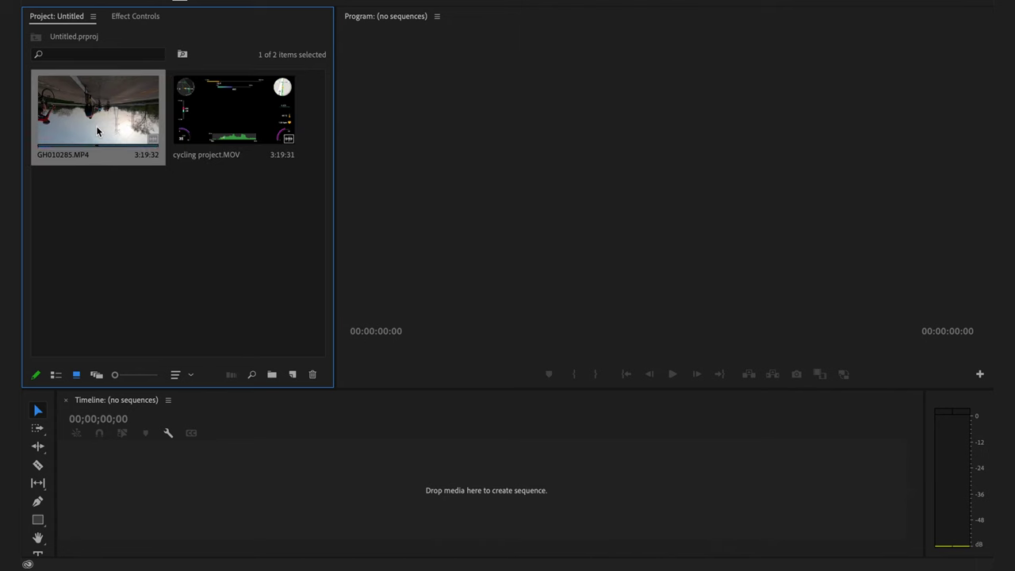
pyautogui.moveTo(86, 111); pyautogui.dragTo(292, 375)
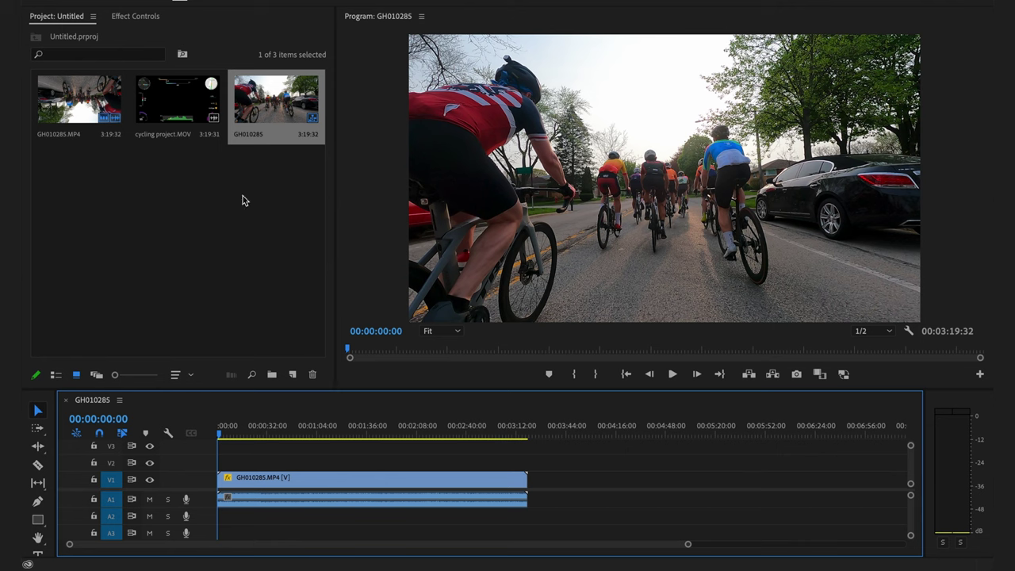
# Step: Place cycling project.MOV on the track above the footage and play it back
pyautogui.click(169, 103)
pyautogui.moveTo(167, 103); pyautogui.dragTo(227, 464)
pyautogui.press('space')
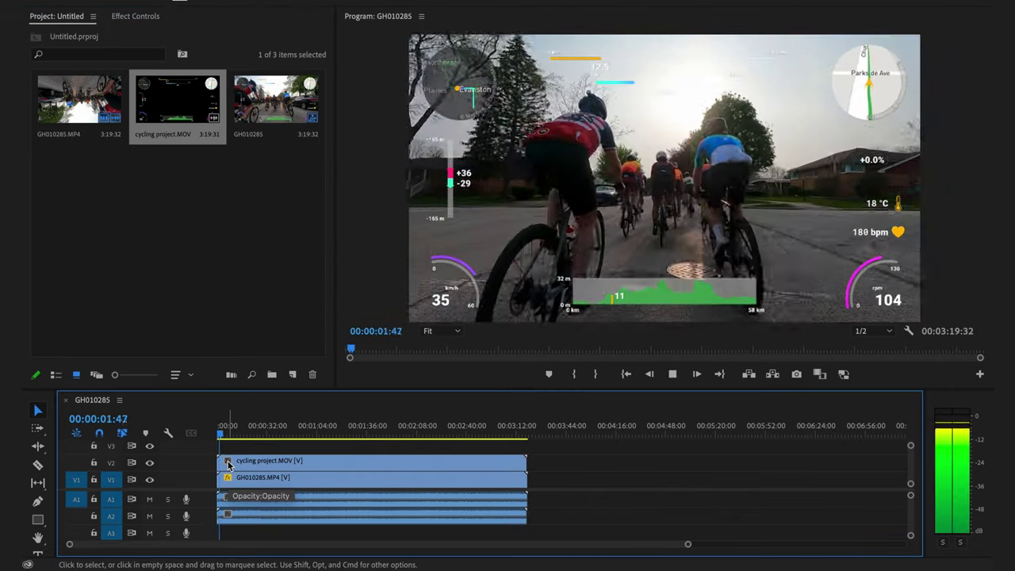
# Step: Enlarge the audio tracks, zoom into the first 36 seconds, and mute Audio 2
pyautogui.press('space')
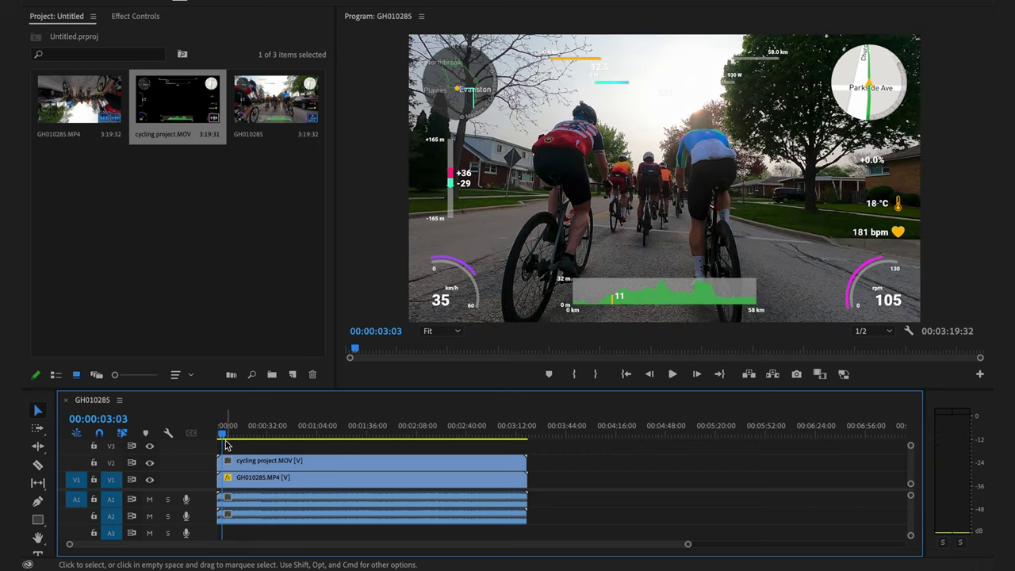
pyautogui.moveTo(195, 486); pyautogui.dragTo(199, 437)
pyautogui.hotkey('alt', '=')
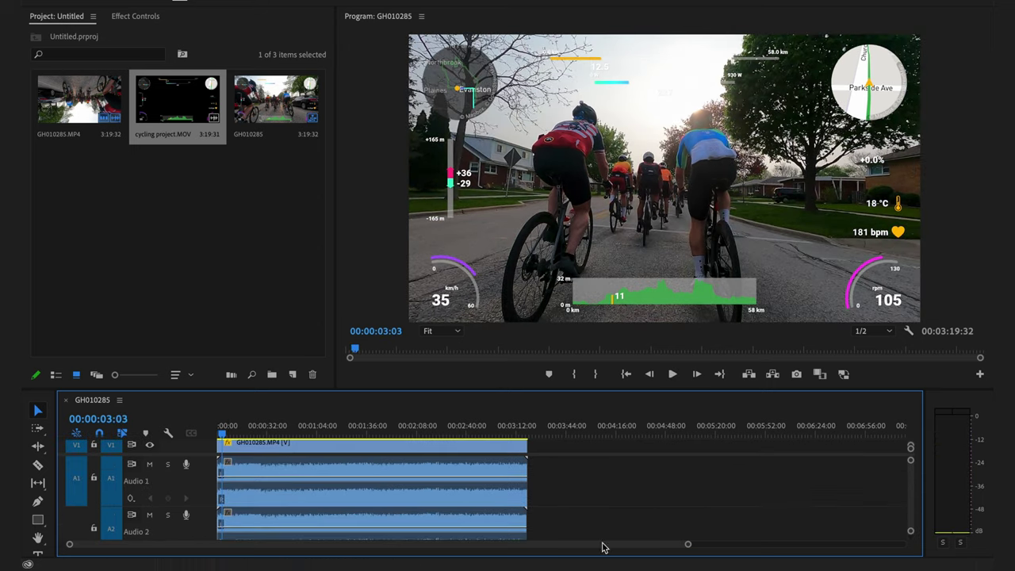
pyautogui.moveTo(683, 544); pyautogui.dragTo(468, 540)
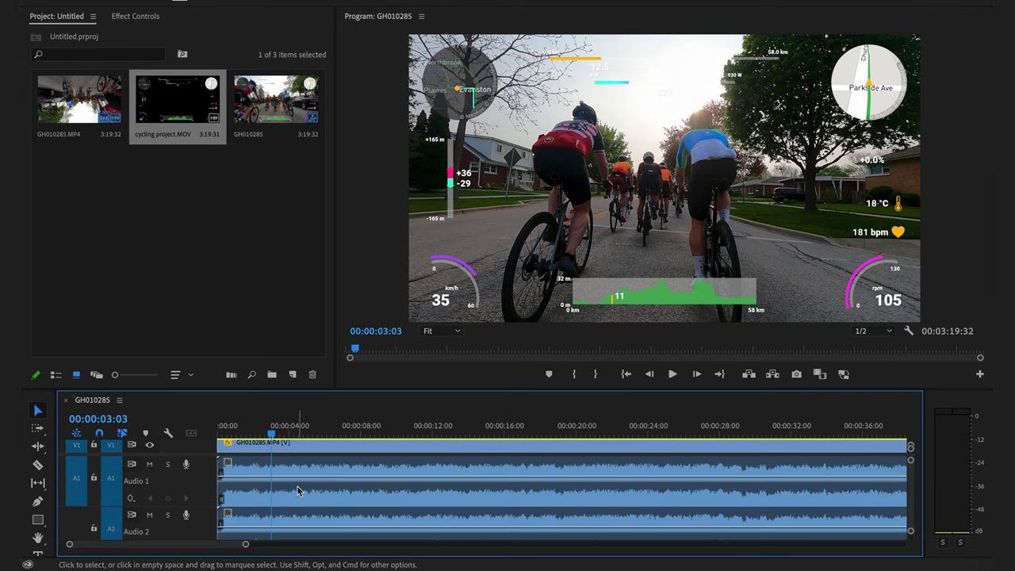
pyautogui.click(151, 517)
# Step: Collapse the expanded audio track and bring the video tracks back into view
pyautogui.scroll(-1, 208, 487)
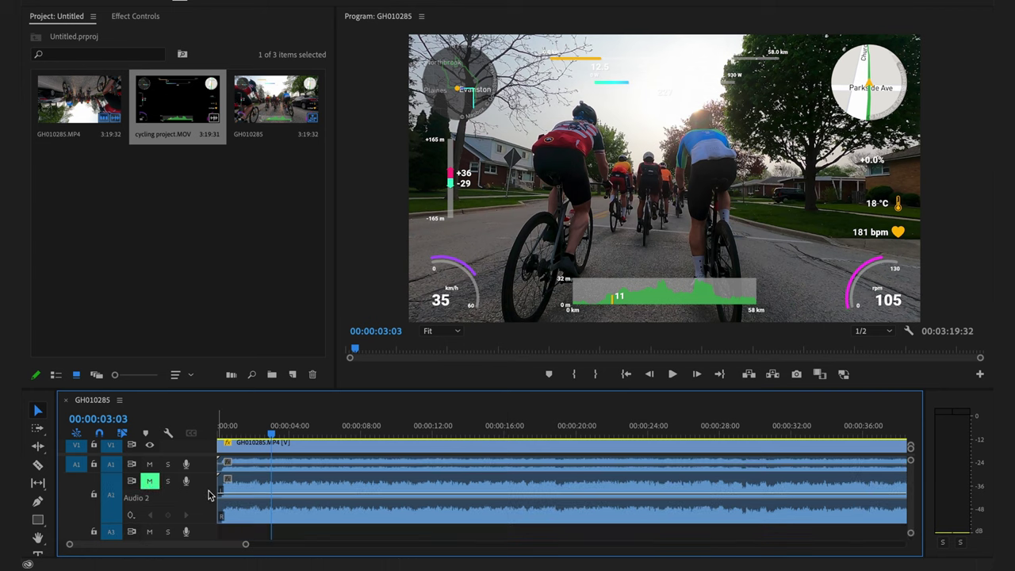
pyautogui.doubleClick(208, 494)
pyautogui.moveTo(208, 453); pyautogui.dragTo(204, 486)
pyautogui.moveTo(270, 433); pyautogui.dragTo(219, 429)
pyautogui.moveTo(244, 543); pyautogui.dragTo(198, 544)
# Step: Expand Video 2 and pull the overlay clip's opacity down at its start so it fades in from zero
pyautogui.doubleClick(207, 463)
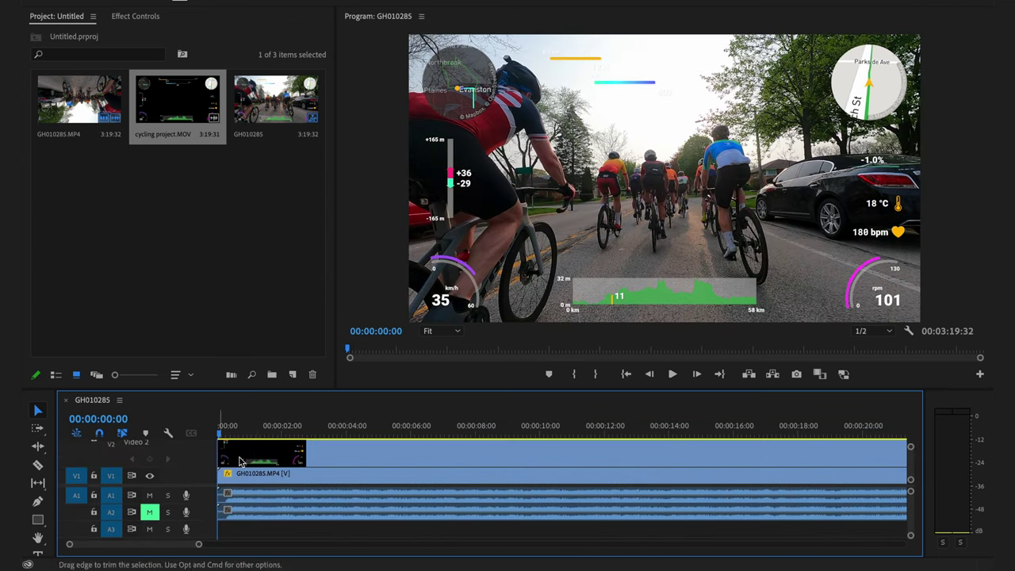
pyautogui.moveTo(204, 485); pyautogui.dragTo(204, 522)
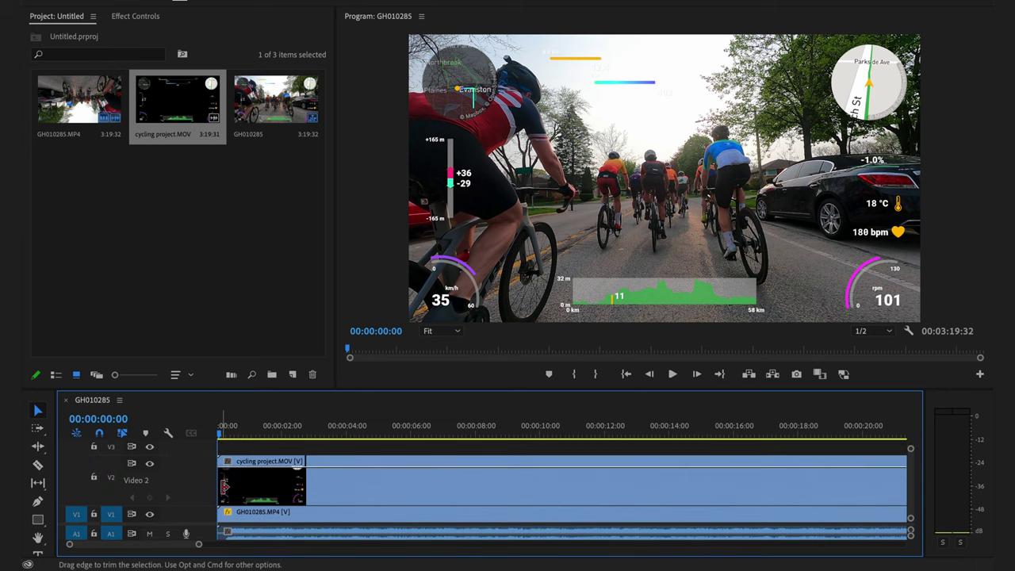
pyautogui.click(279, 472)
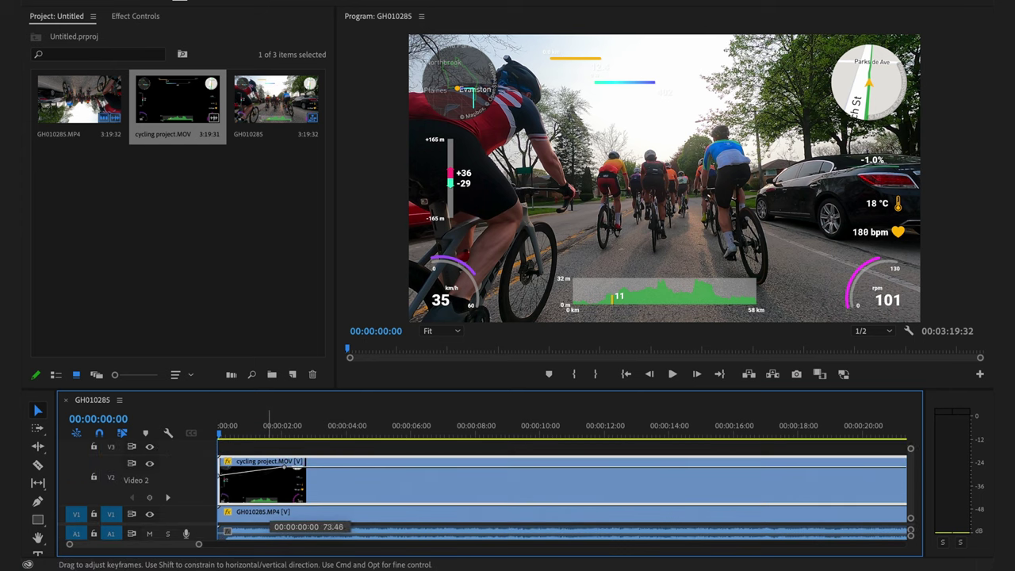
pyautogui.moveTo(221, 468); pyautogui.dragTo(221, 502)
pyautogui.press('space')
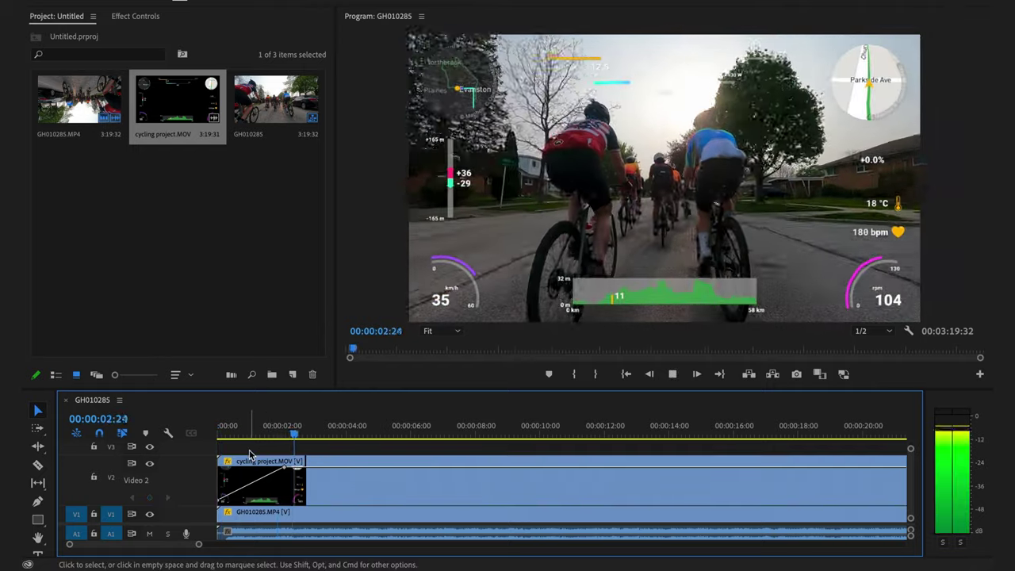
pyautogui.press('space')
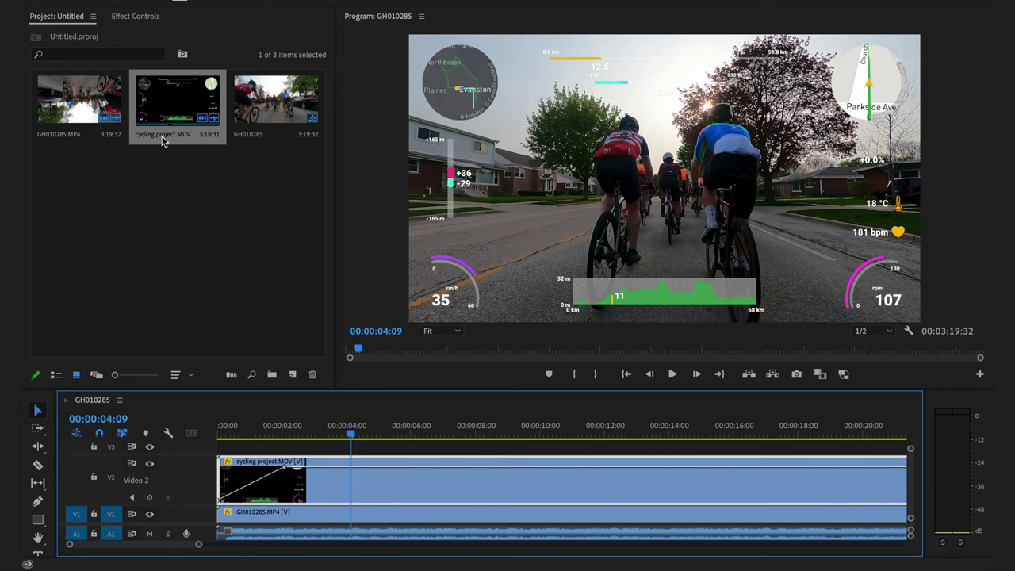
# Step: Draw a freeform pen mask around the overlay's speedometer in Effect Controls
pyautogui.click(141, 16)
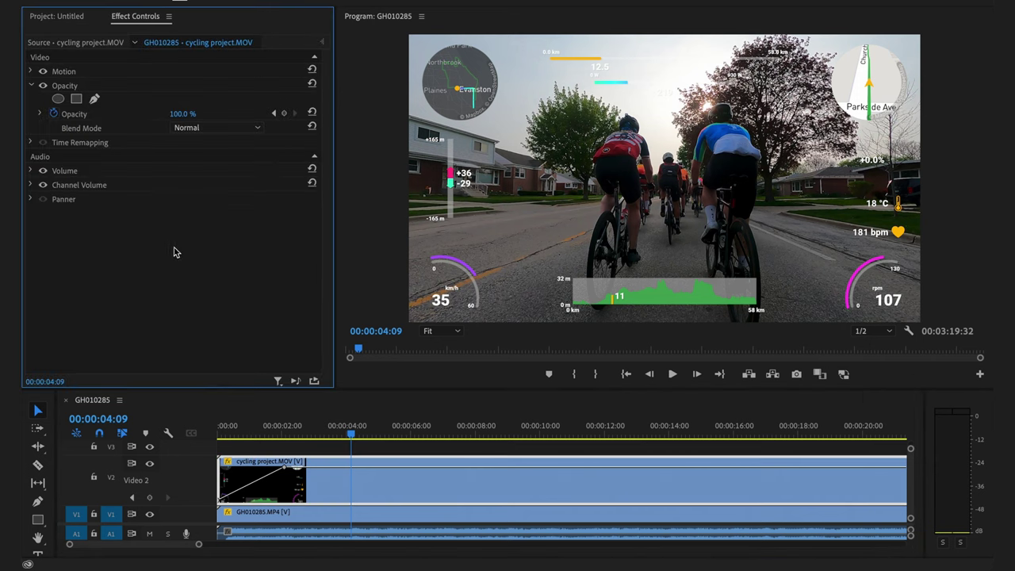
pyautogui.click(94, 98)
pyautogui.click(421, 246)
pyautogui.click(501, 253)
pyautogui.click(501, 314)
pyautogui.click(420, 315)
pyautogui.click(420, 246)
# Step: Draw a second freeform mask covering the rest of the overlay frame
pyautogui.click(94, 99)
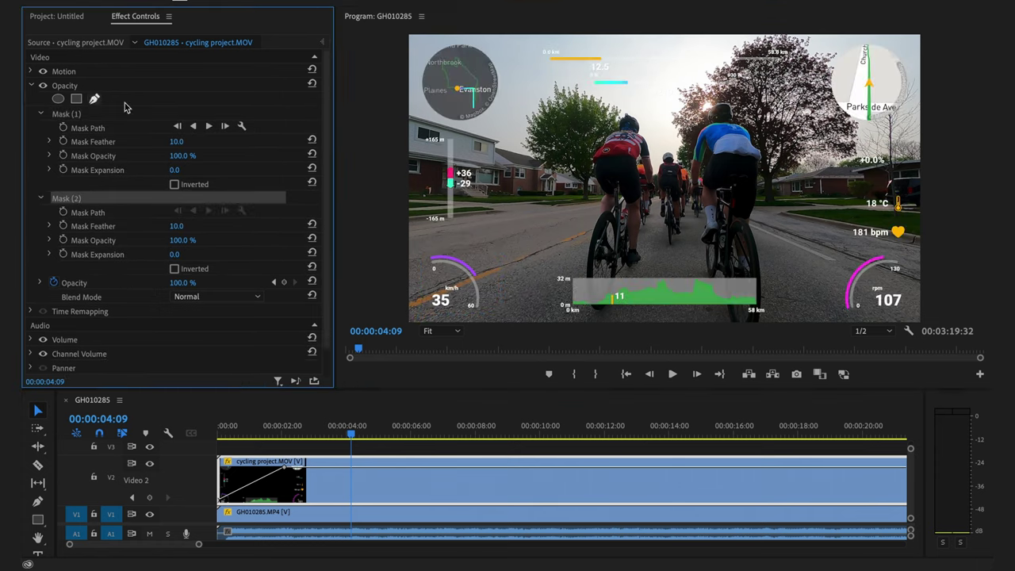
pyautogui.click(525, 315)
pyautogui.click(512, 238)
pyautogui.click(414, 238)
pyautogui.click(413, 39)
pyautogui.click(918, 38)
pyautogui.click(918, 316)
pyautogui.click(525, 315)
# Step: Keyframe the speedometer mask opacity from 0% to 100% a few seconds later, then preview the reveal
pyautogui.moveTo(172, 156); pyautogui.dragTo(131, 157)
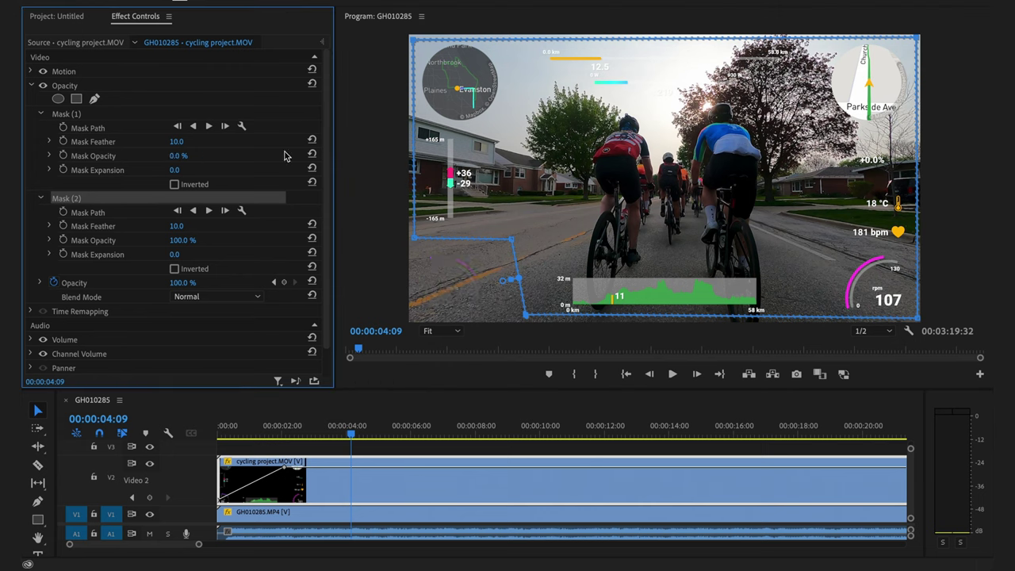
pyautogui.click(63, 156)
pyautogui.press('space')
pyautogui.press('space')
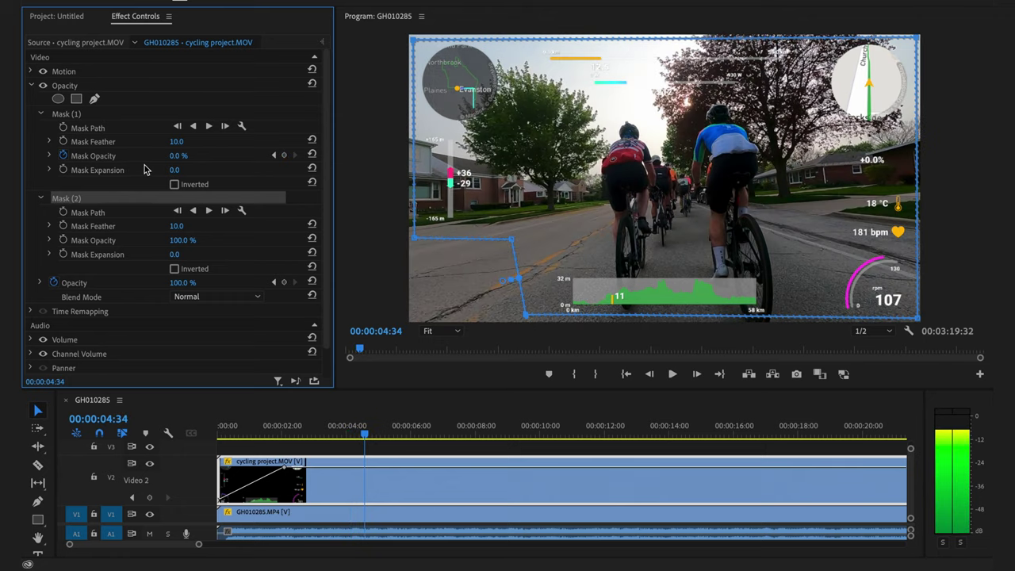
pyautogui.moveTo(177, 156); pyautogui.dragTo(238, 155)
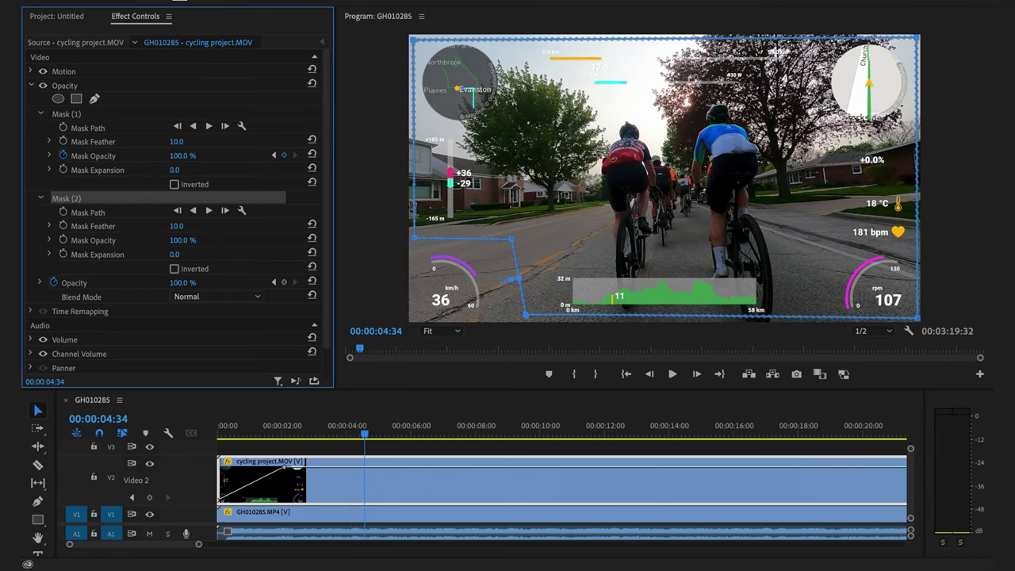
pyautogui.click(341, 435)
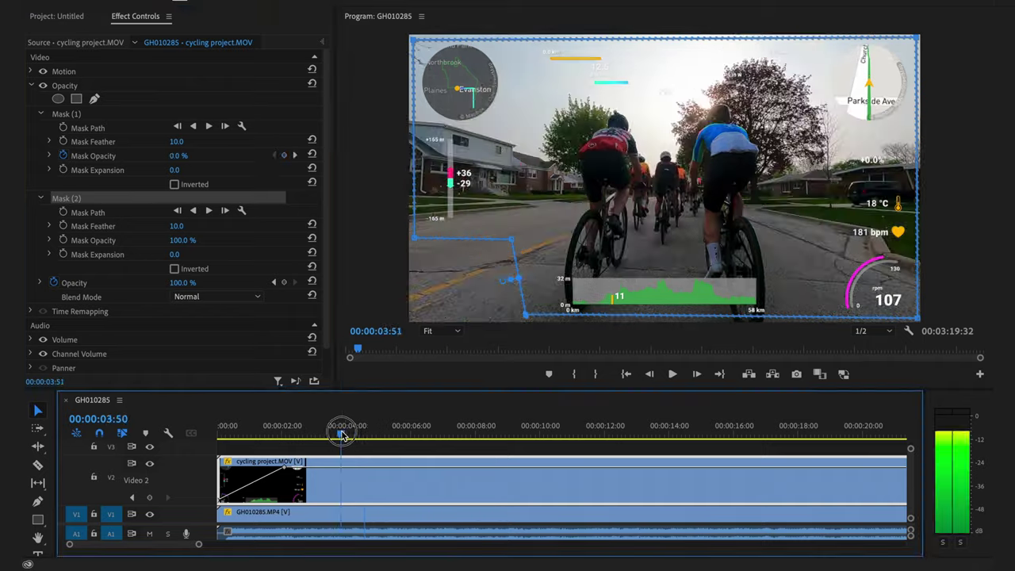
pyautogui.click(331, 454)
pyautogui.press('space')
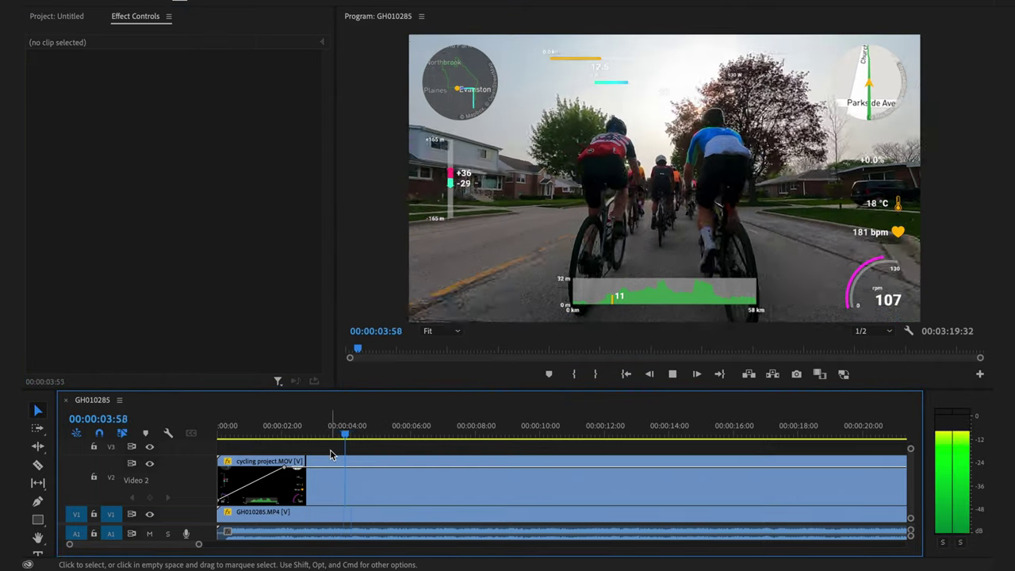
pyautogui.press('space')
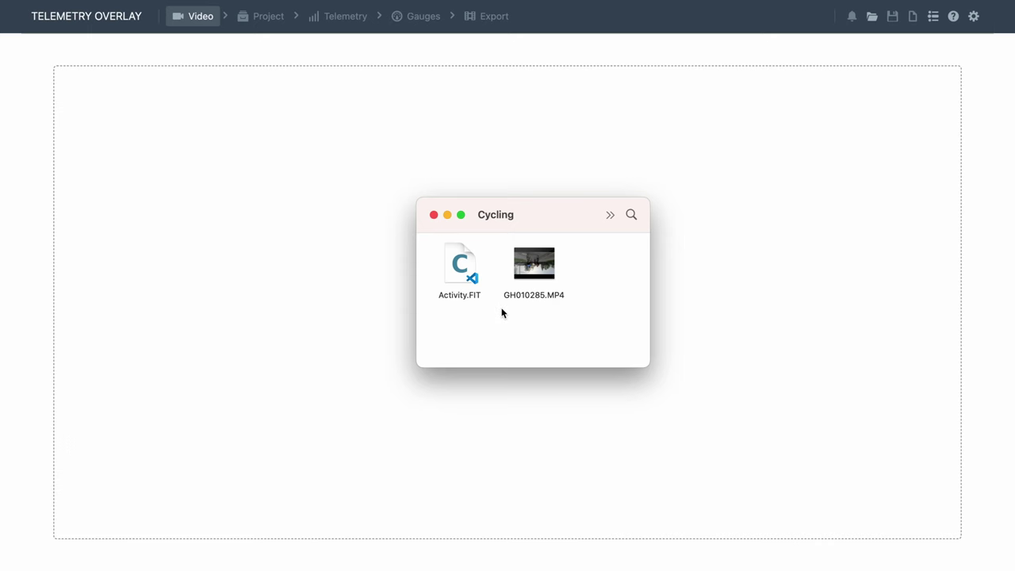
# Step: Check Activity.FIT and GH010285.MP4 in the Cycling folder, then close that Finder window
pyautogui.click(448, 282)
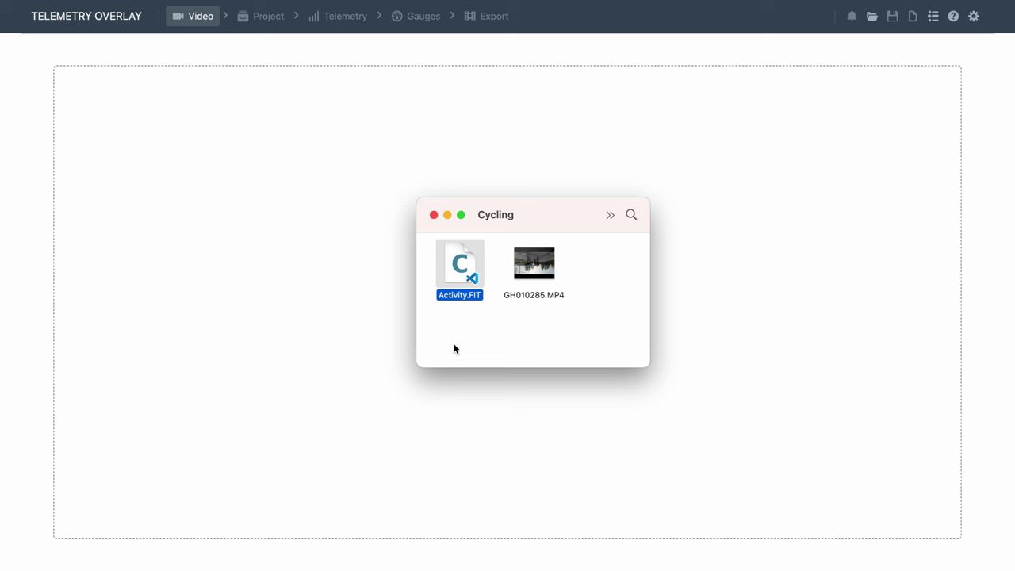
pyautogui.click(494, 347)
pyautogui.click(533, 292)
pyautogui.moveTo(550, 224); pyautogui.dragTo(779, 210)
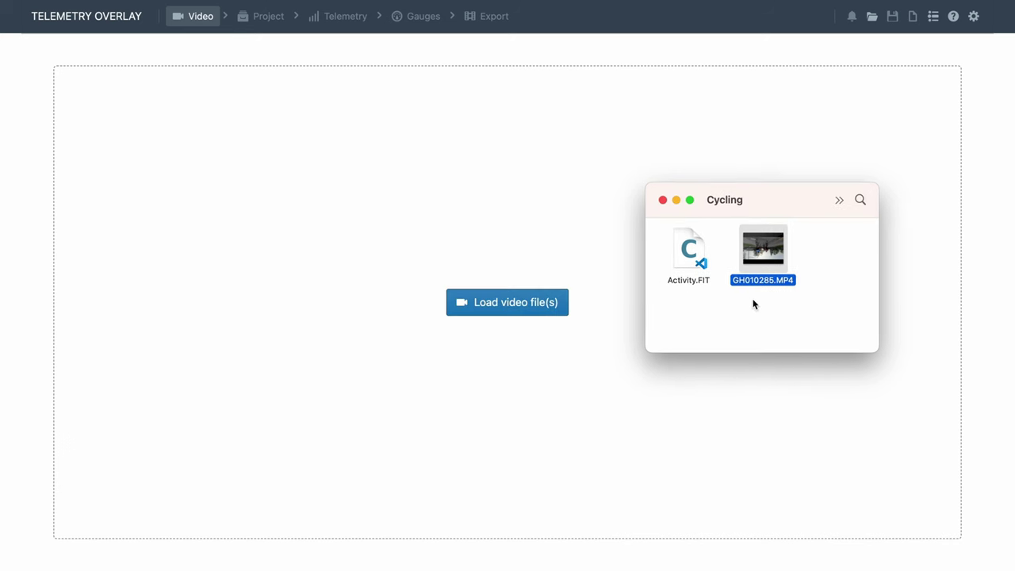
pyautogui.click(692, 281)
pyautogui.click(680, 1)
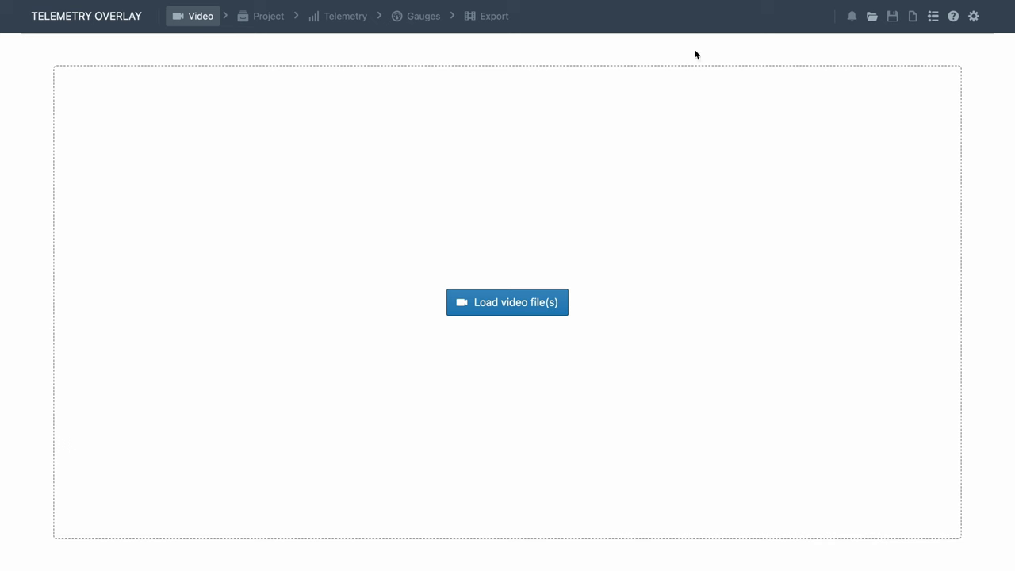
# Step: Enable Video-less mode under Advanced in General Settings
pyautogui.click(974, 17)
pyautogui.scroll(-5, 499, 308)
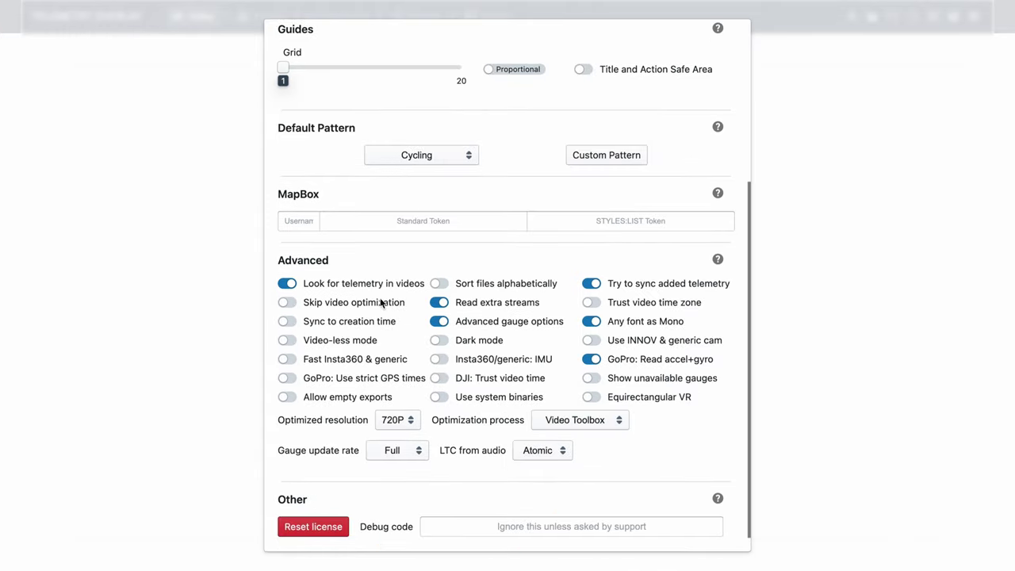
pyautogui.click(321, 346)
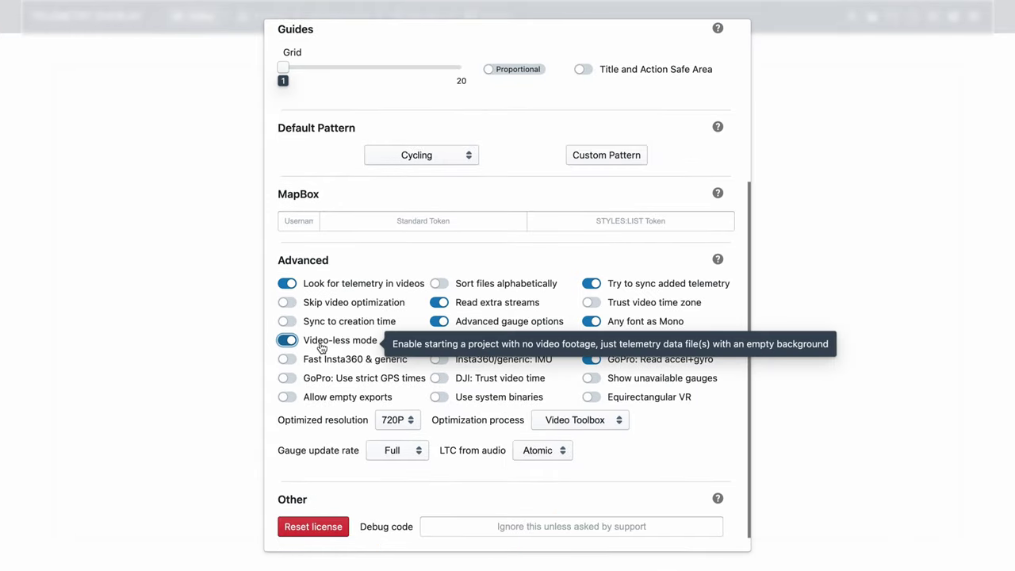
pyautogui.click(222, 335)
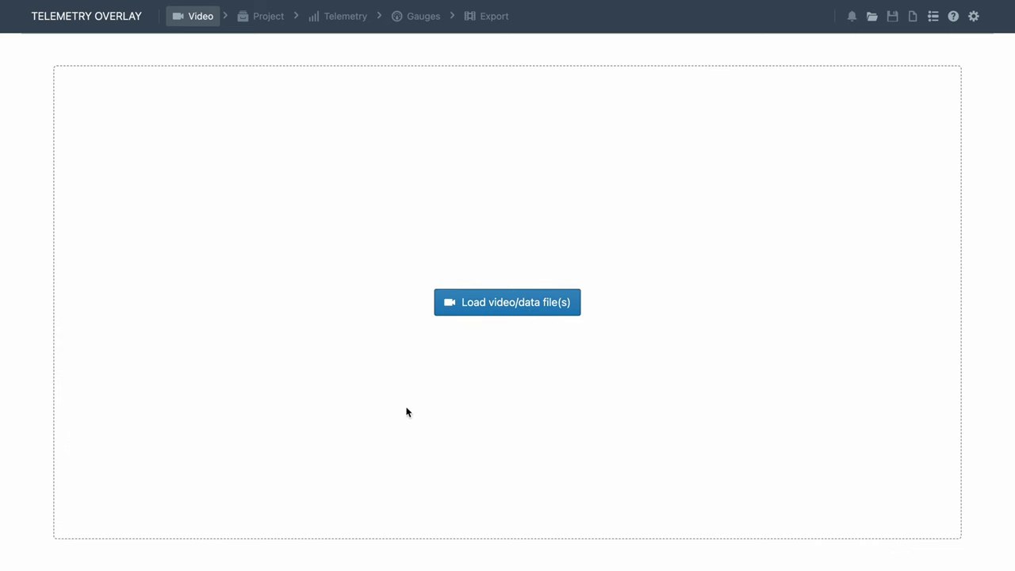
# Step: Load Activity.FIT without video, scrub to about 1:44, and choose the transparent video export format
pyautogui.moveTo(702, 261); pyautogui.dragTo(522, 297)
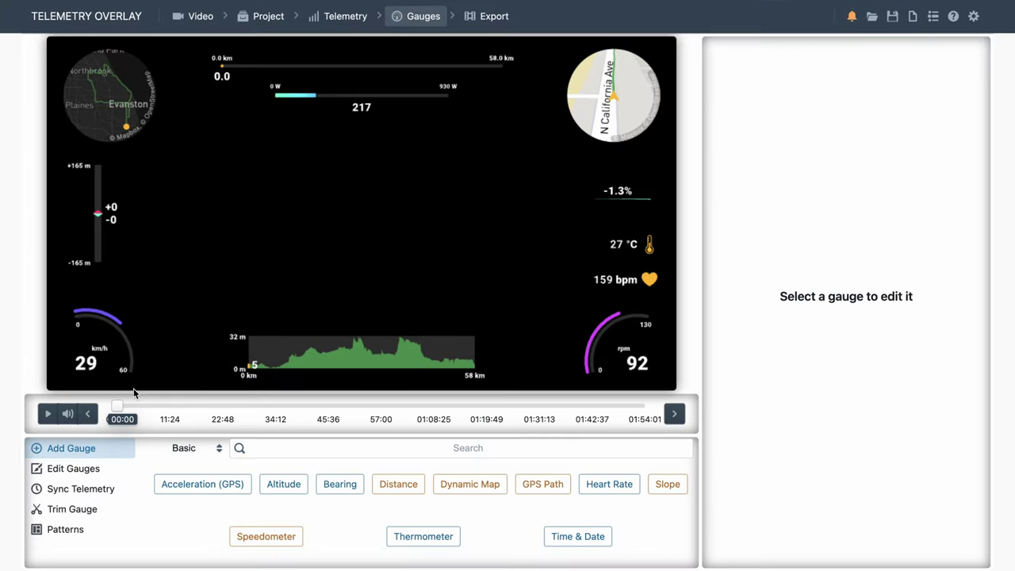
pyautogui.moveTo(126, 406); pyautogui.dragTo(603, 407)
pyautogui.click(490, 16)
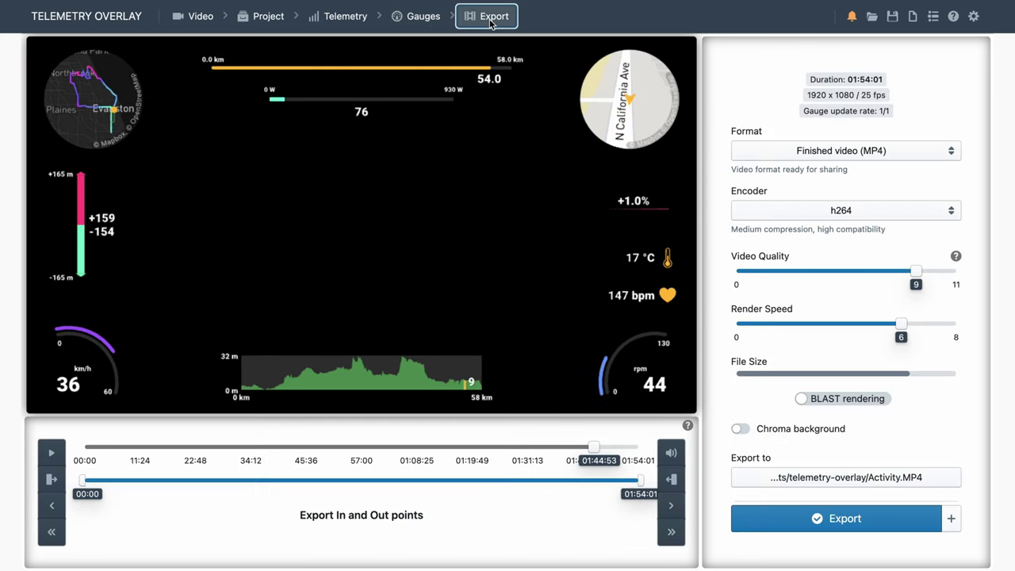
pyautogui.click(874, 156)
pyautogui.click(852, 166)
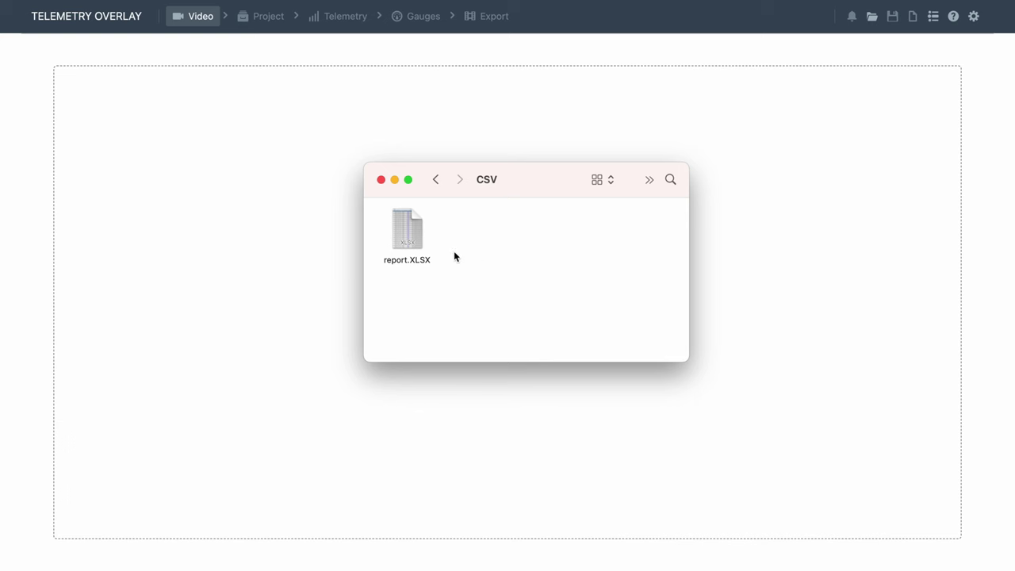
# Step: Open report.XLSX in Numbers and jump to the Manual's Custom CSV section
pyautogui.click(418, 236)
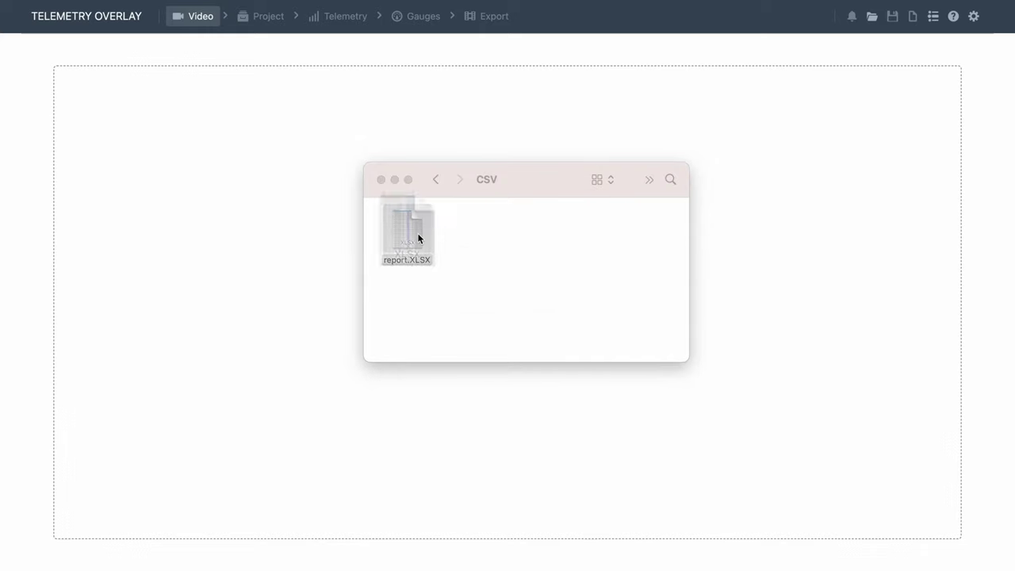
pyautogui.doubleClick(417, 232)
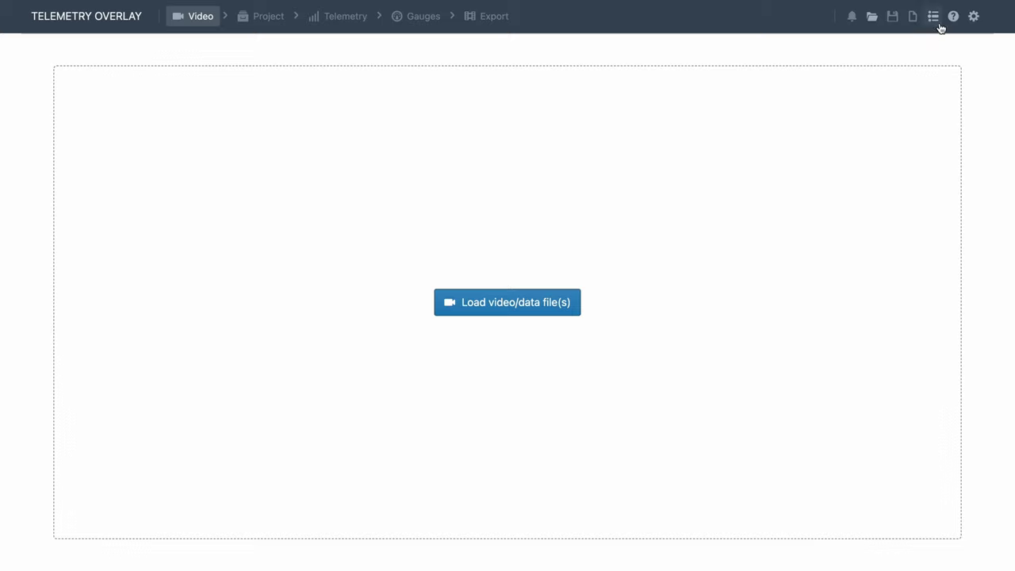
pyautogui.click(952, 19)
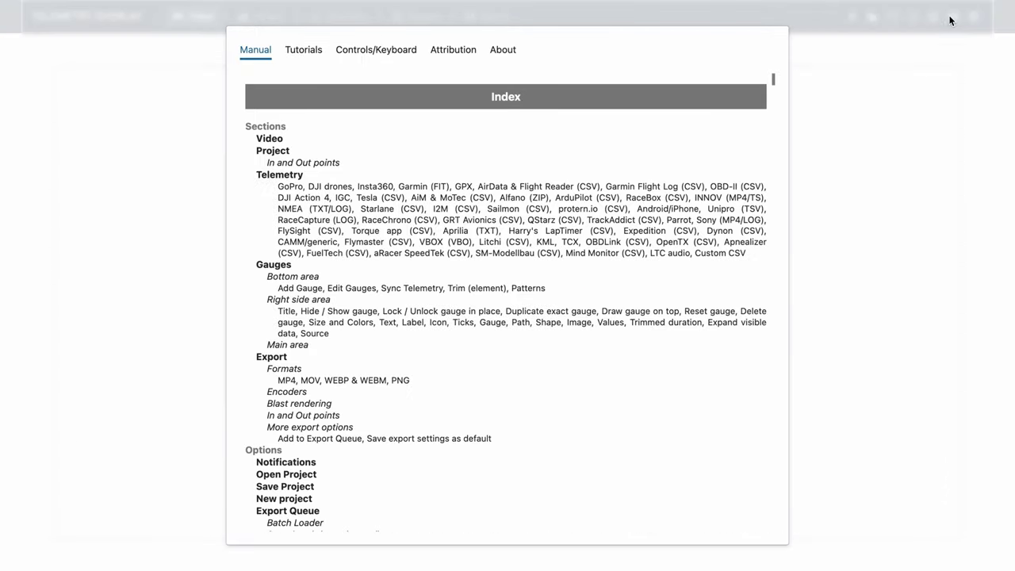
pyautogui.click(727, 254)
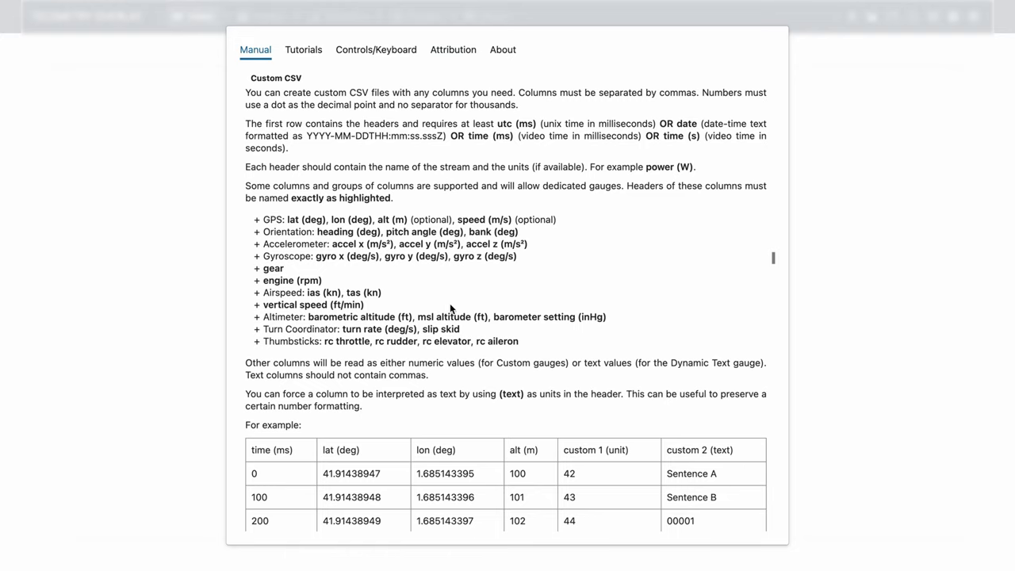
# Step: Review the required time headers: utc (ms), date (date-time), time (ms) and time (s)
pyautogui.scroll(-4, 450, 309)
pyautogui.moveTo(252, 288); pyautogui.dragTo(709, 360)
pyautogui.click(710, 359)
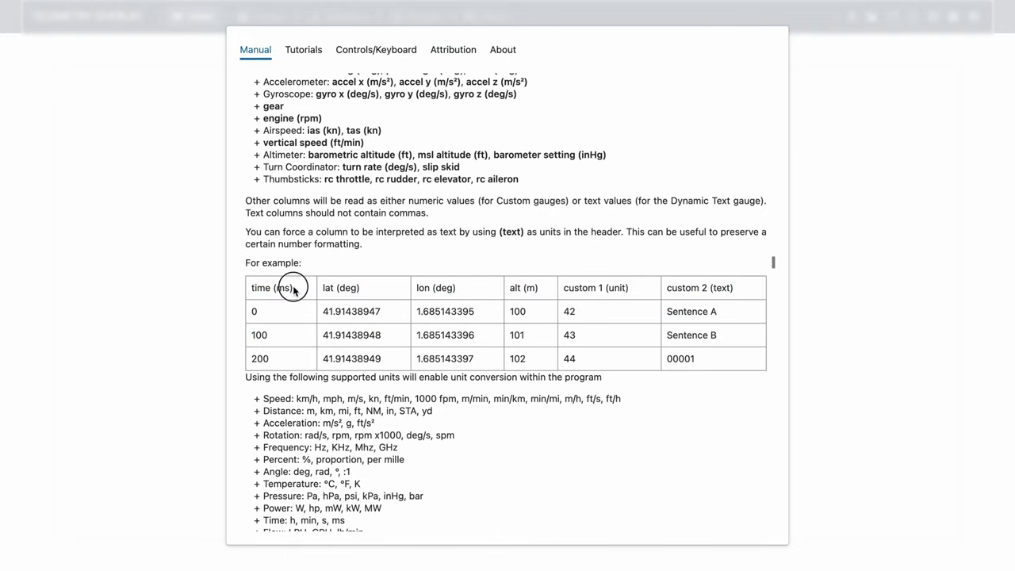
pyautogui.moveTo(294, 289); pyautogui.dragTo(254, 288)
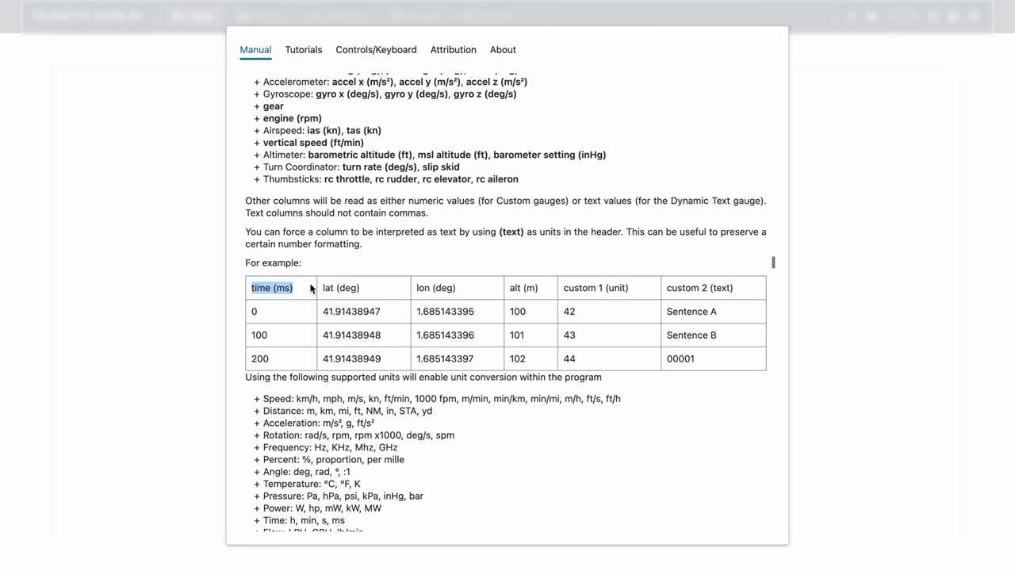
pyautogui.scroll(4, 311, 289)
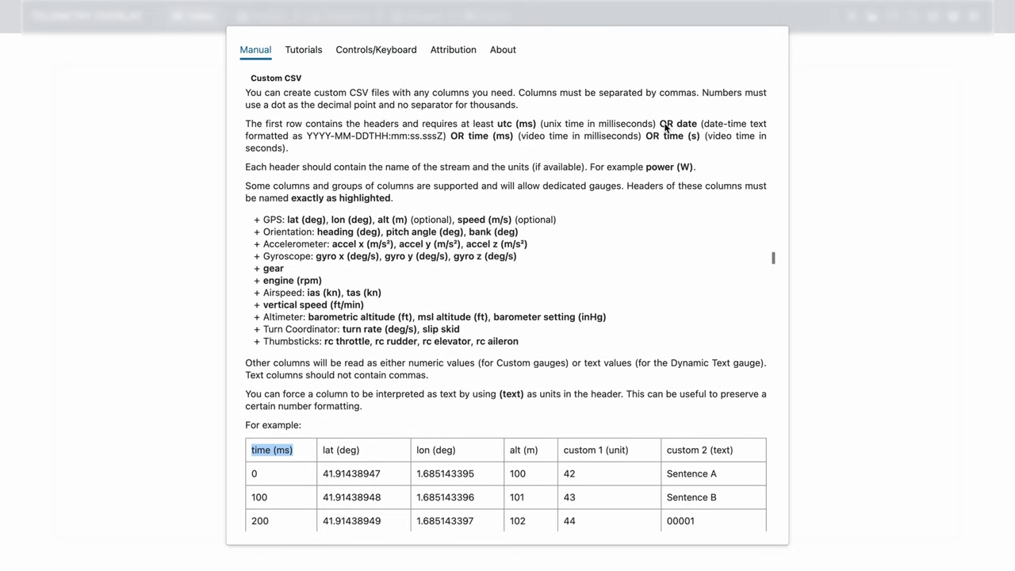
pyautogui.moveTo(497, 129); pyautogui.dragTo(586, 127)
pyautogui.moveTo(676, 127); pyautogui.dragTo(743, 130)
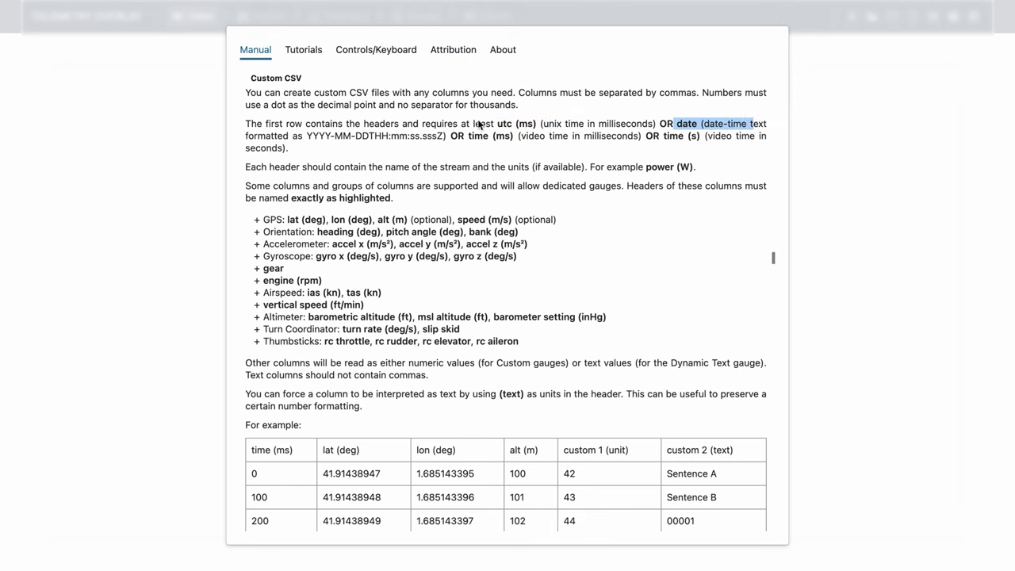
pyautogui.moveTo(468, 136); pyautogui.dragTo(517, 137)
pyautogui.moveTo(655, 138); pyautogui.dragTo(710, 140)
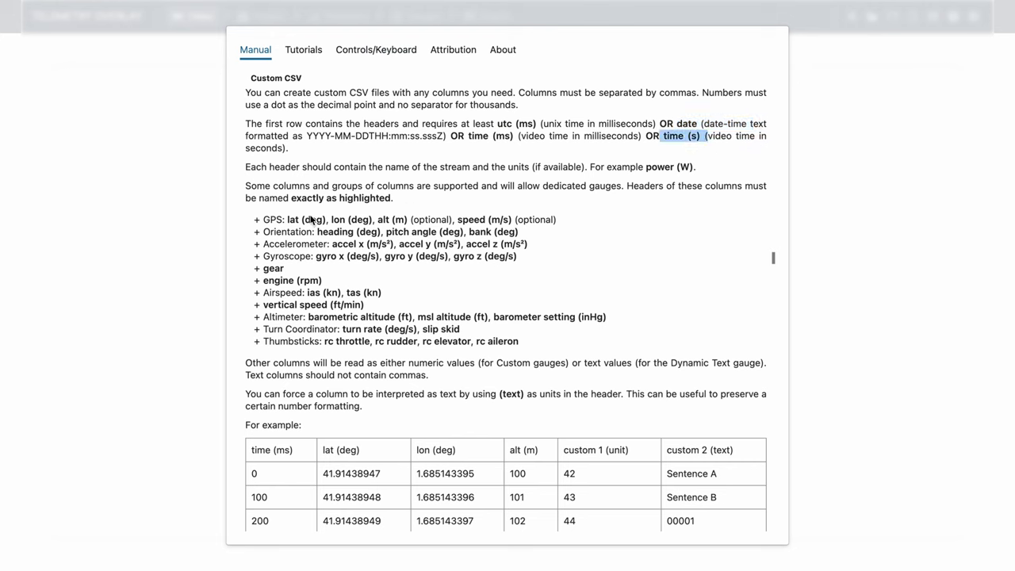
pyautogui.click(261, 224)
# Step: Review the supported GPS, Orientation and Accelerometer columns and the Speed, Distance and Acceleration units
pyautogui.moveTo(265, 225); pyautogui.dragTo(375, 224)
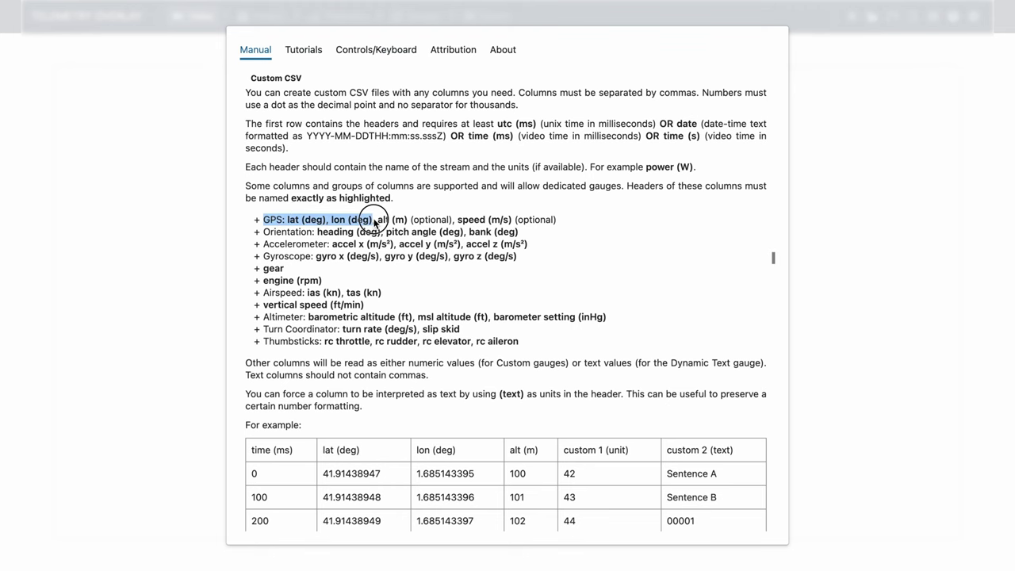
pyautogui.tripleClick(286, 236)
pyautogui.tripleClick(290, 246)
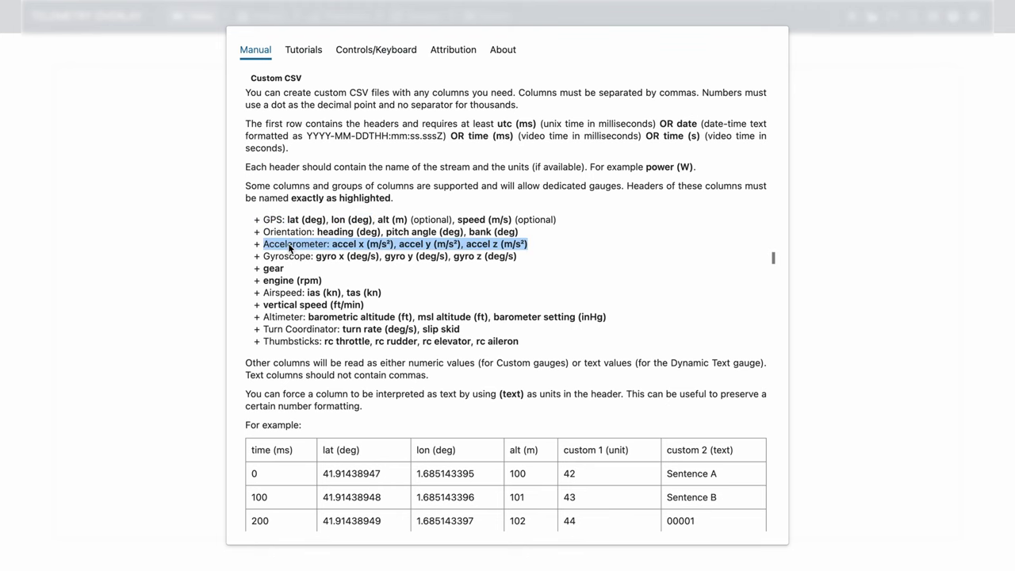
pyautogui.scroll(-5, 380, 246)
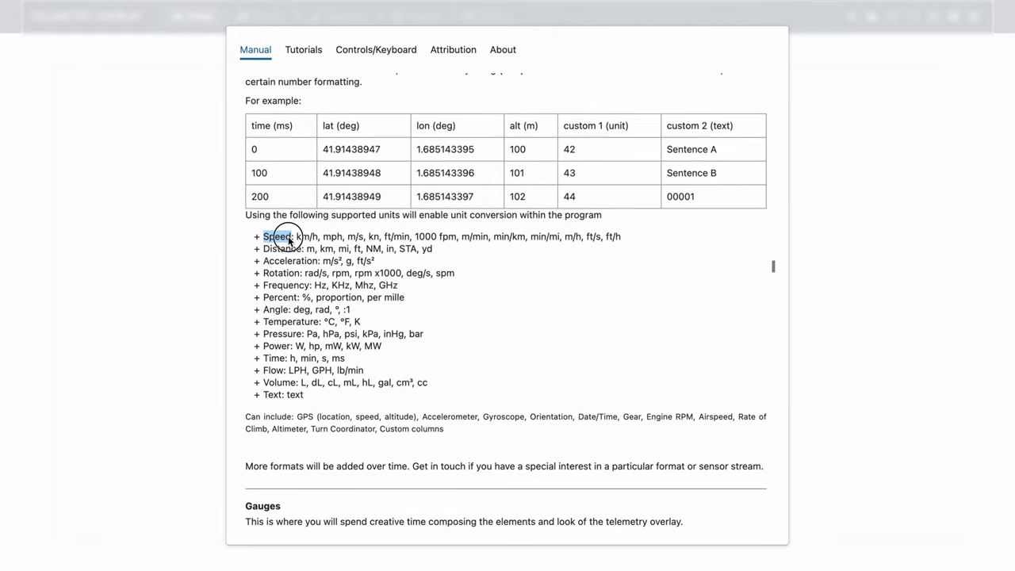
pyautogui.tripleClick(278, 238)
pyautogui.doubleClick(310, 249)
pyautogui.tripleClick(311, 251)
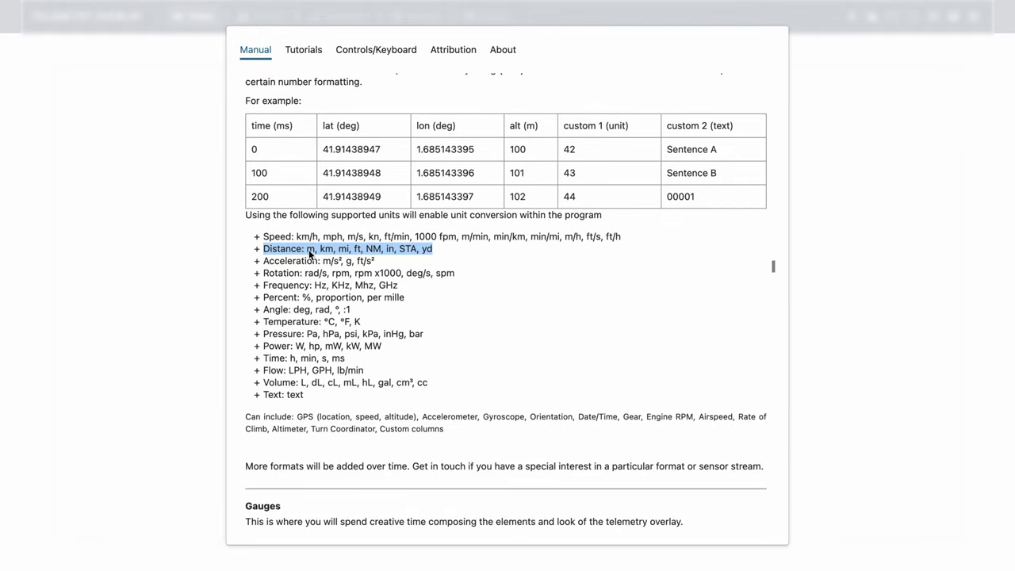
pyautogui.tripleClick(311, 262)
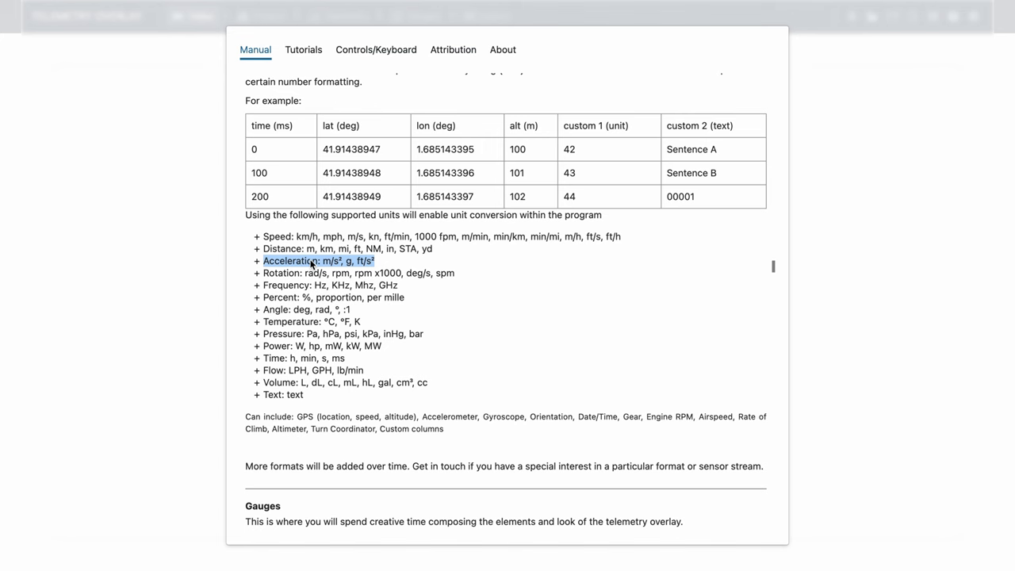
pyautogui.doubleClick(295, 395)
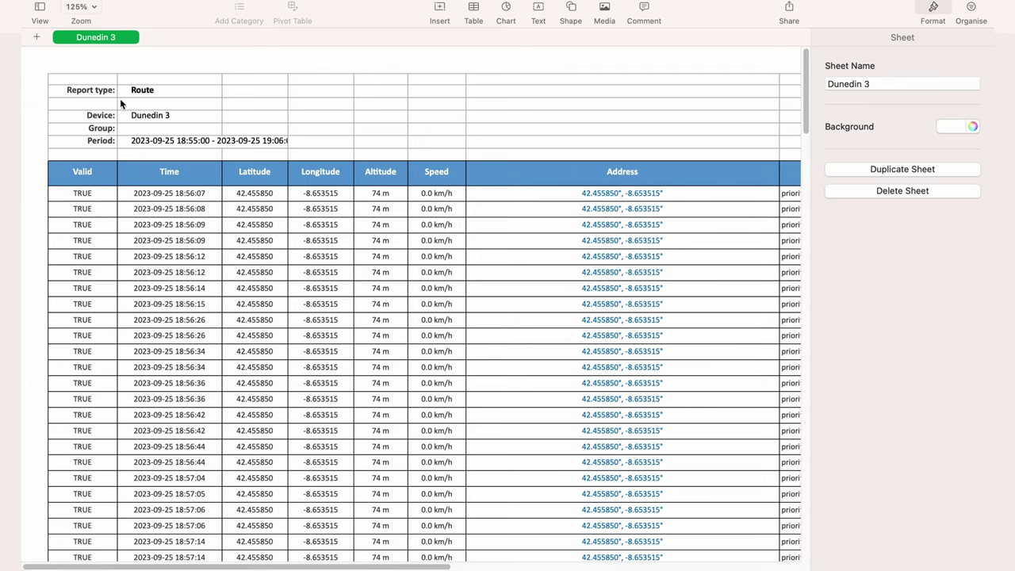
# Step: Delete the report-info rows above the table and rename the Time header to date
pyautogui.click(120, 98)
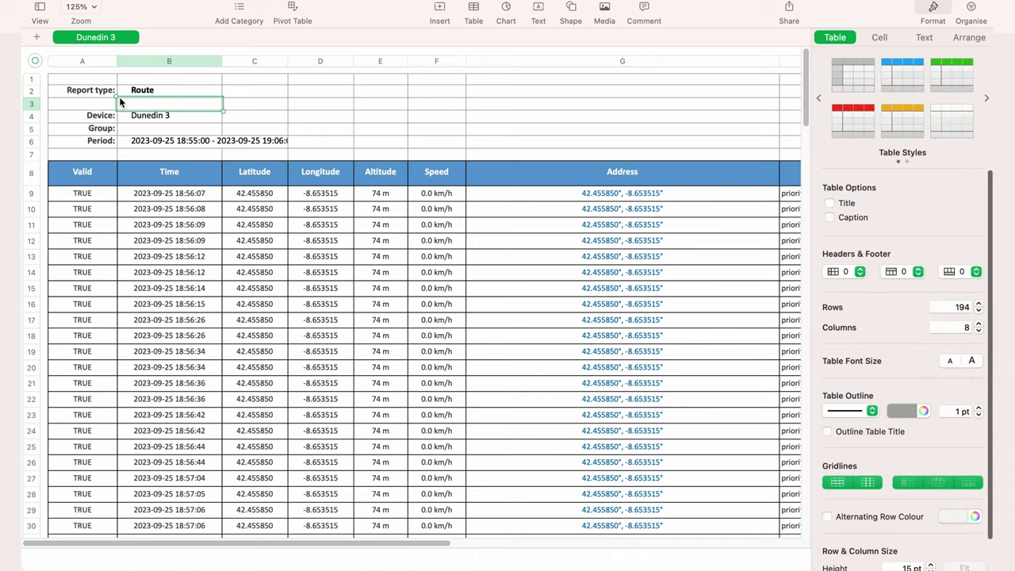
pyautogui.moveTo(30, 80); pyautogui.dragTo(29, 153)
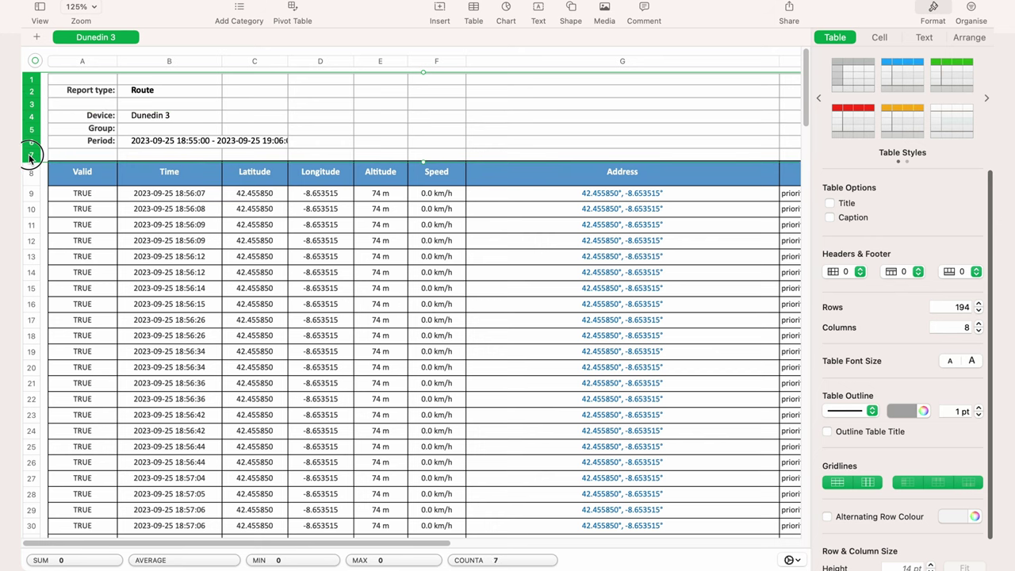
pyautogui.rightClick(28, 104)
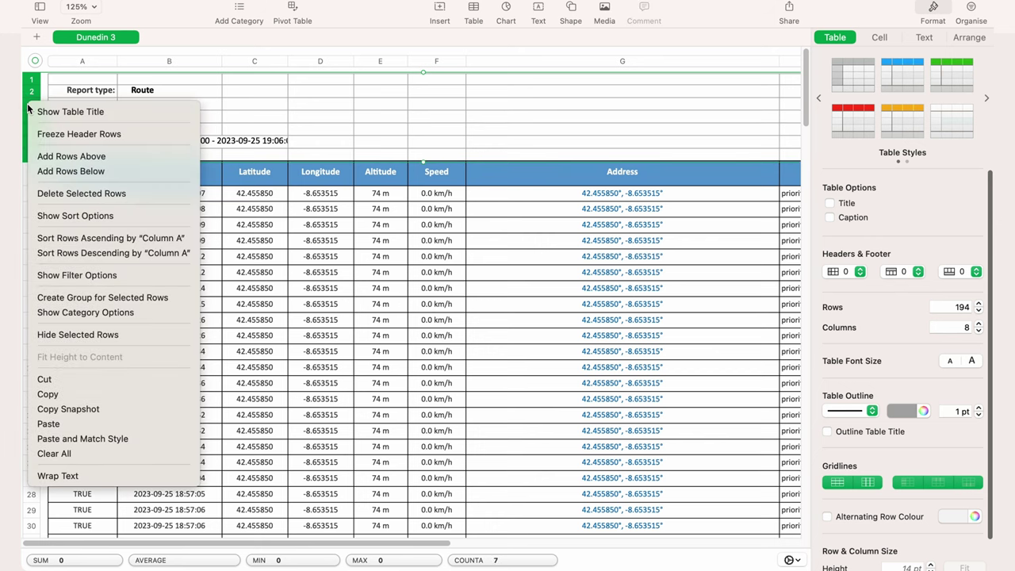
pyautogui.click(70, 193)
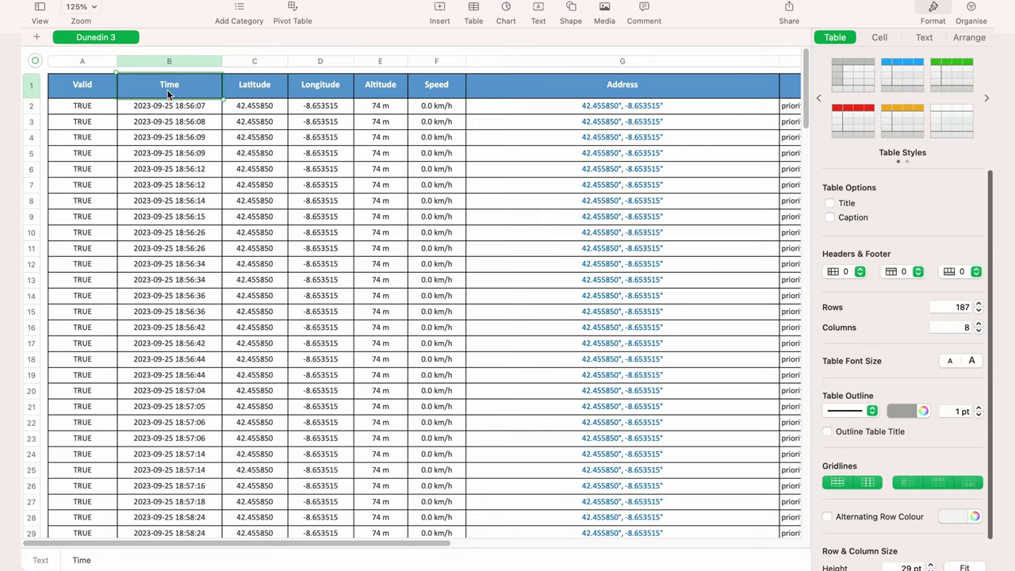
pyautogui.doubleClick(168, 91)
pyautogui.write('date')
pyautogui.press('Return')
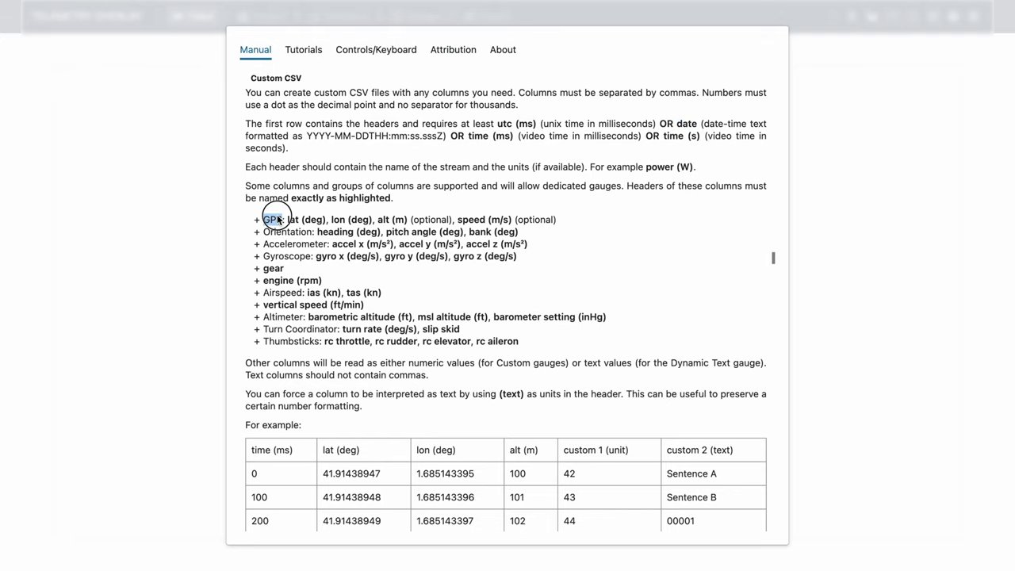
# Step: Rename the Latitude and Longitude headers to lat (deg) and lon (deg), as the manual specifies
pyautogui.tripleClick(269, 219)
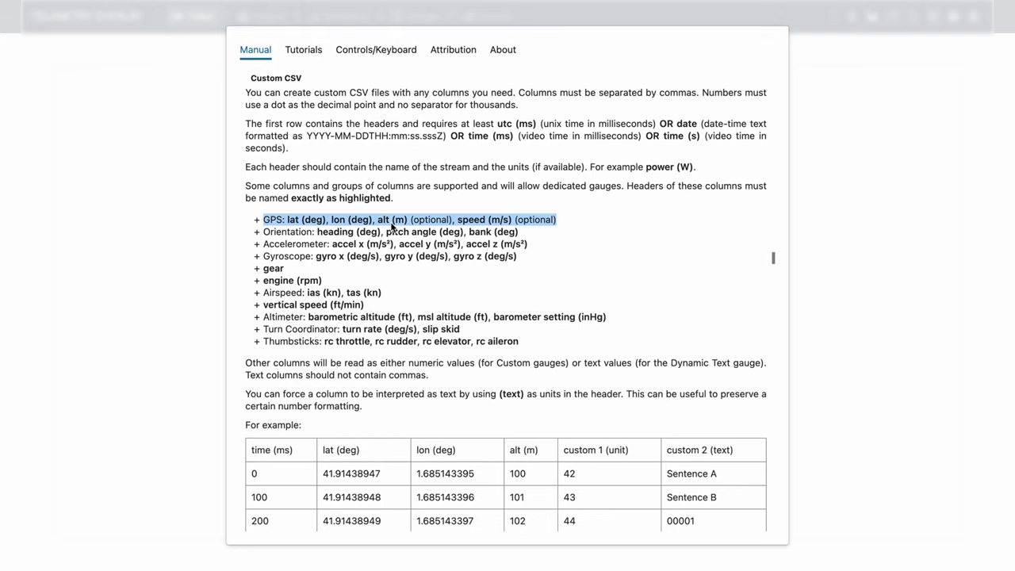
pyautogui.click(391, 226)
pyautogui.moveTo(289, 222); pyautogui.dragTo(373, 228)
pyautogui.press('super+Tab')
pyautogui.click(270, 86)
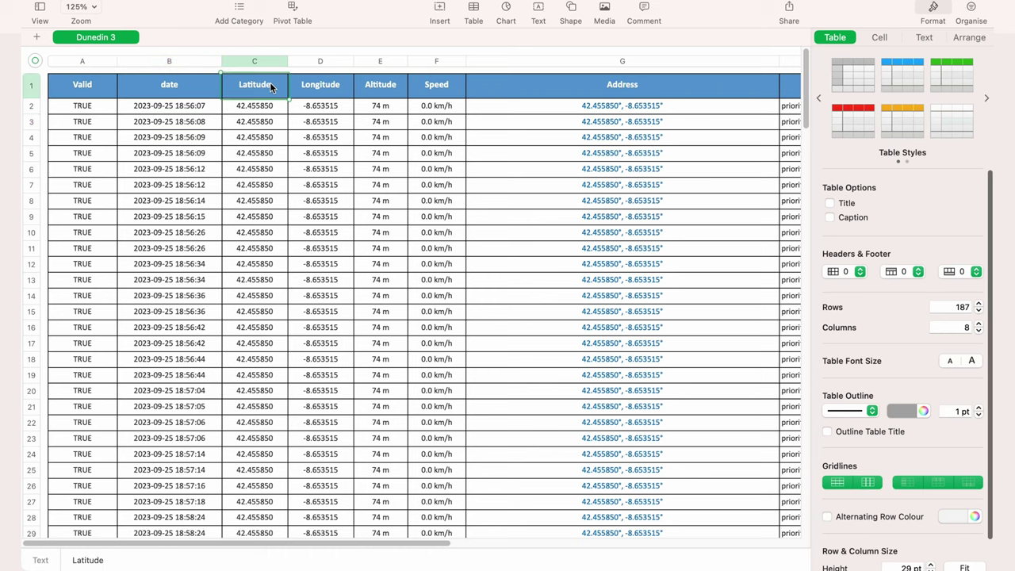
pyautogui.write('lat (deg)')
pyautogui.press('Tab')
pyautogui.write('lon (deg)')
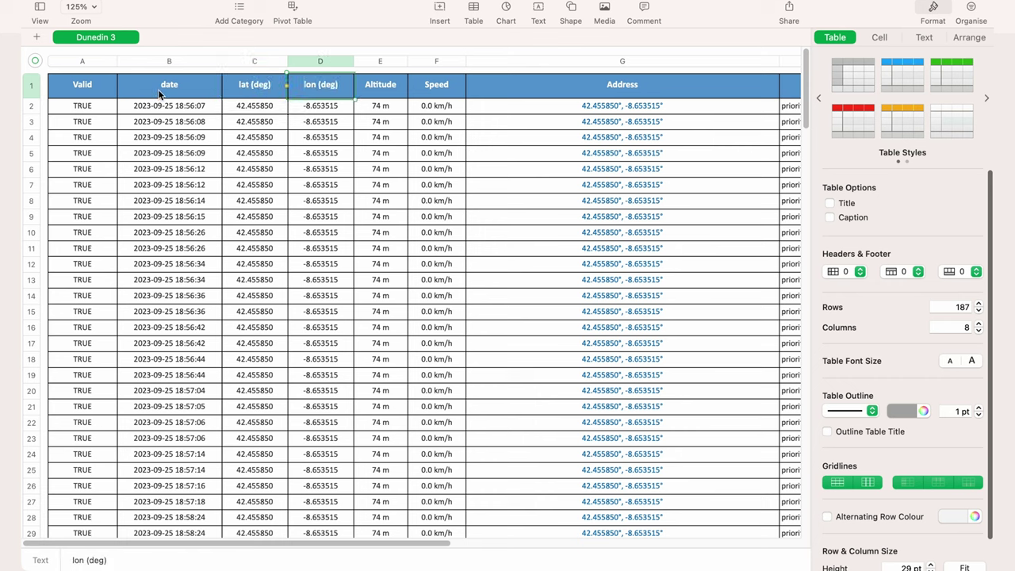
# Step: Export the table as a CSV named report into the CSV folder
pyautogui.moveTo(159, 89); pyautogui.dragTo(314, 90)
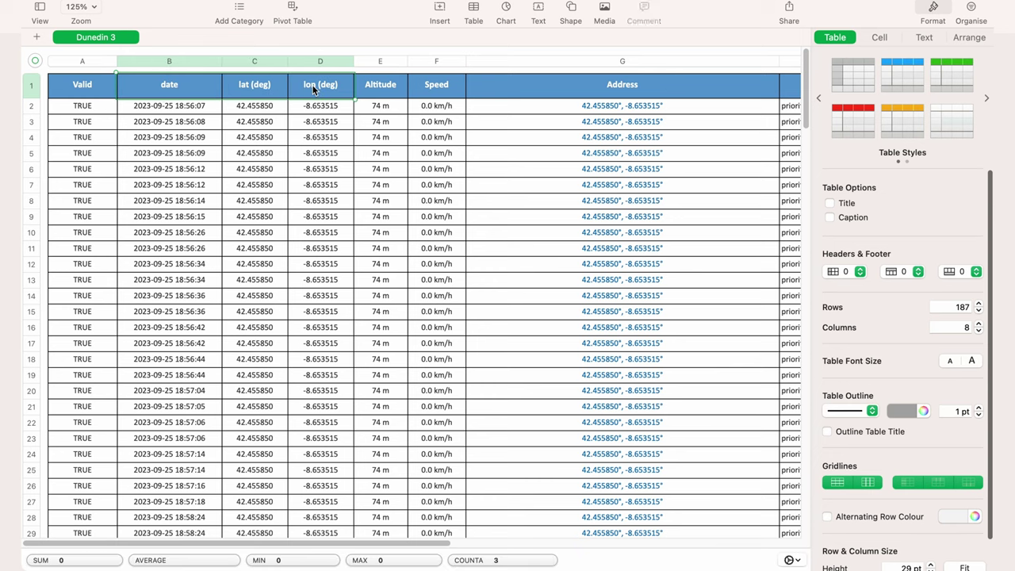
pyautogui.click(111, 0)
pyautogui.moveTo(160, 178)
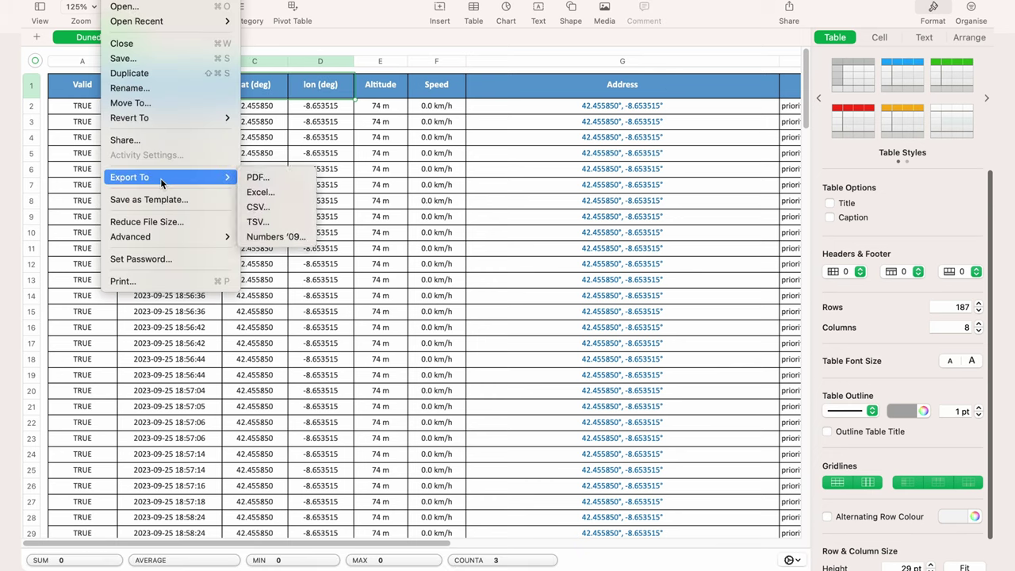
pyautogui.click(270, 205)
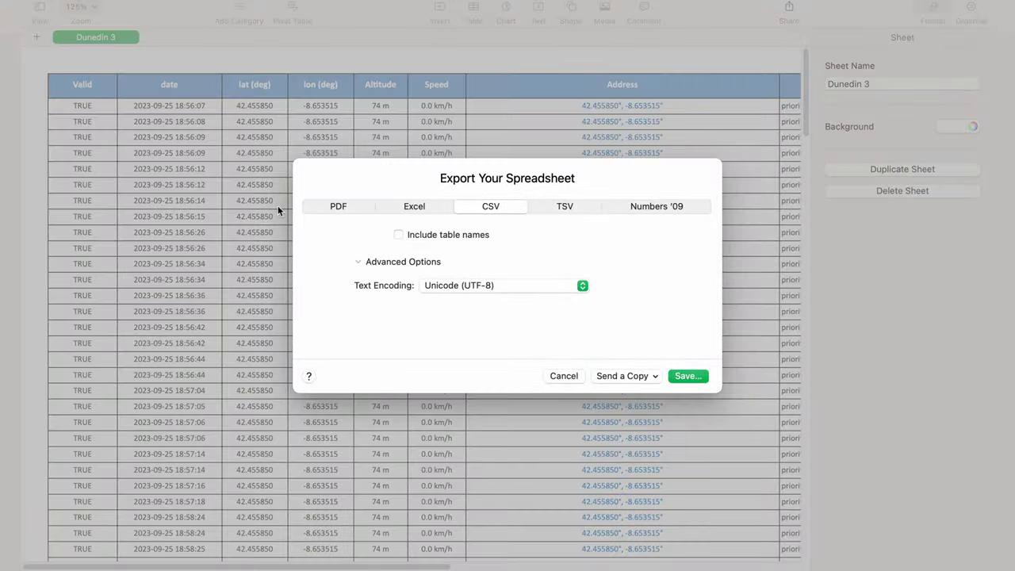
pyautogui.click(682, 376)
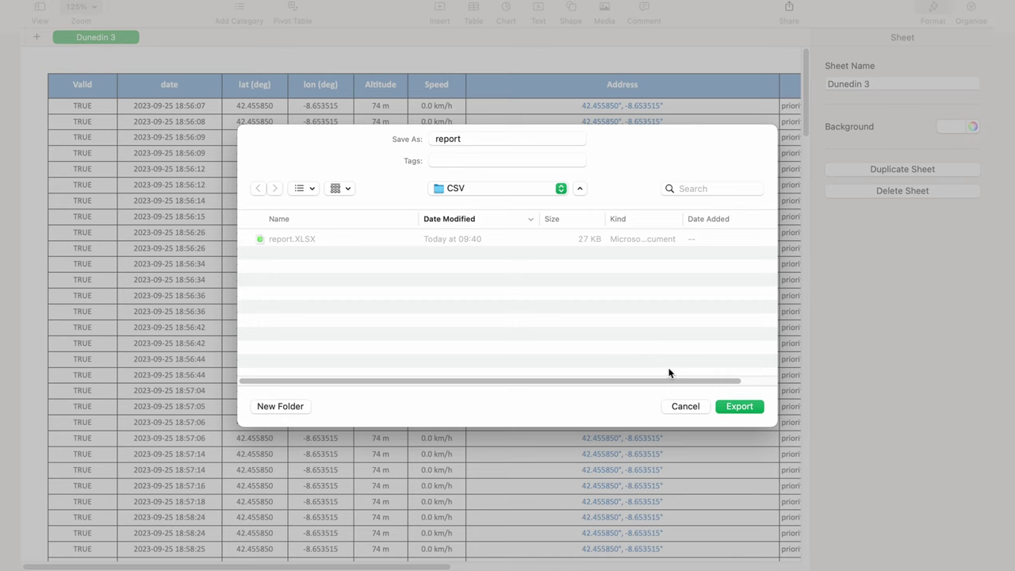
pyautogui.click(738, 407)
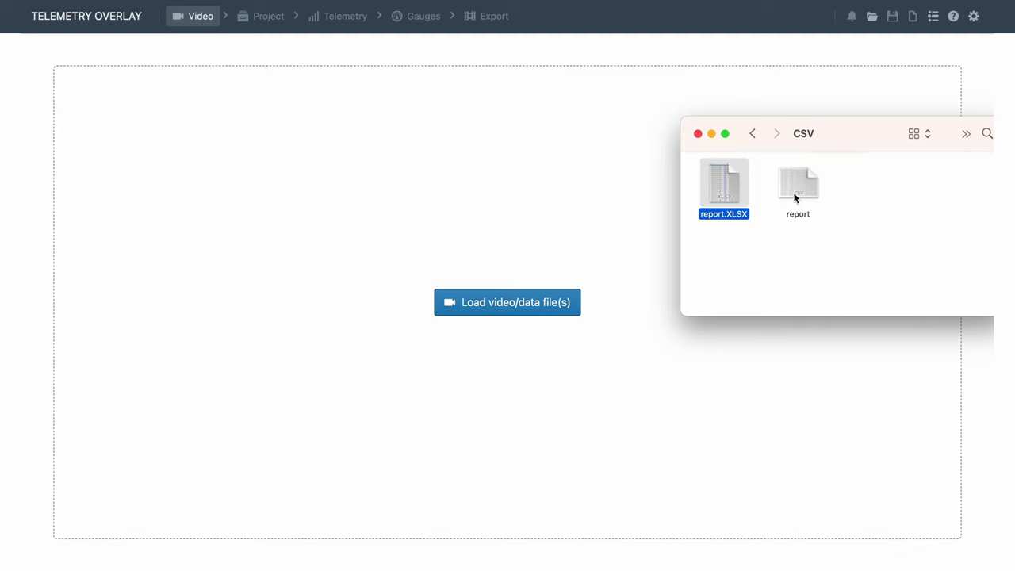
pyautogui.click(796, 193)
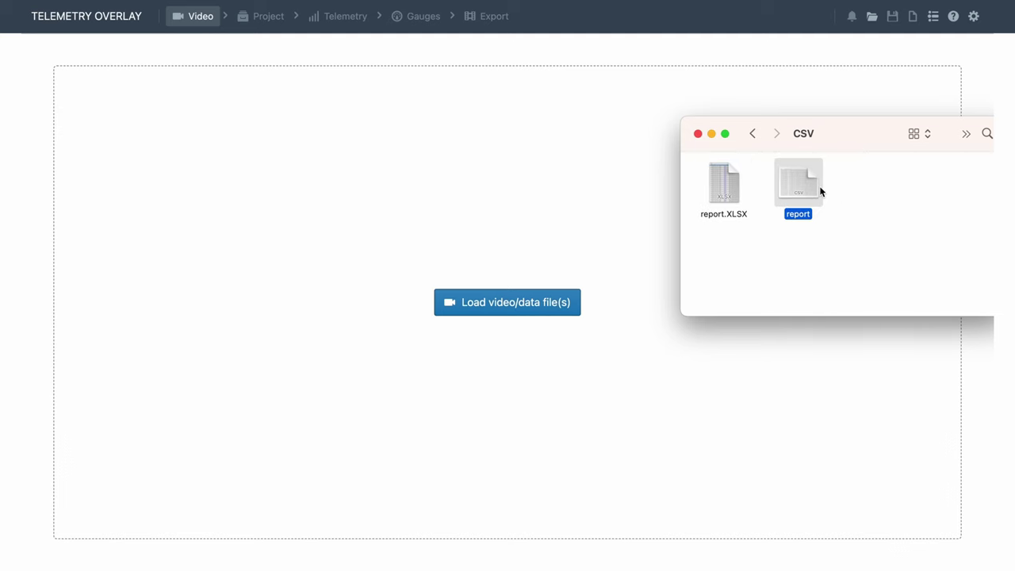
# Step: Load the report CSV, scrub to about 07:54, and inspect the speedometer, elevation and Altitude gauges
pyautogui.moveTo(820, 190); pyautogui.dragTo(567, 324)
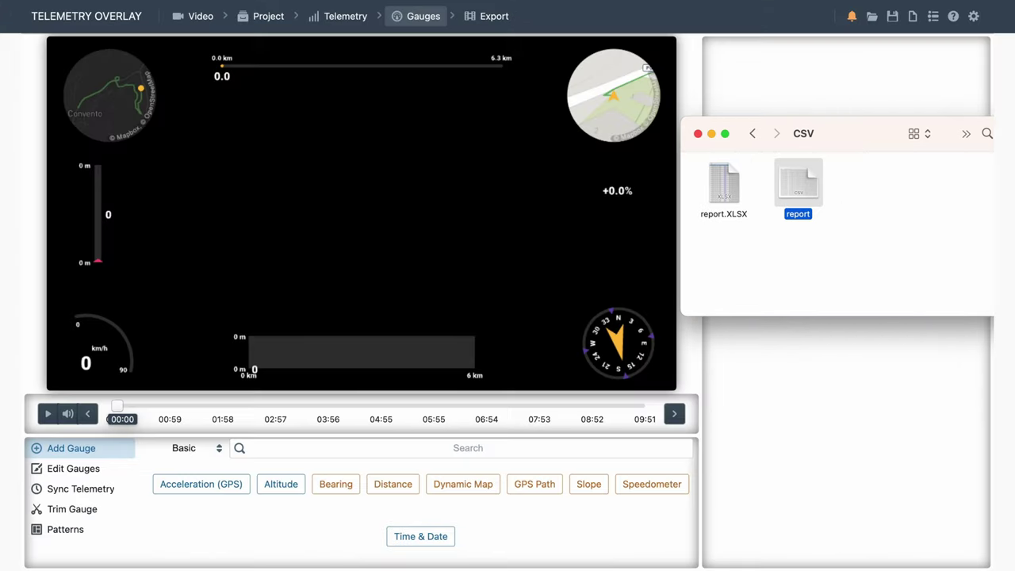
pyautogui.moveTo(140, 411); pyautogui.dragTo(632, 419)
pyautogui.click(80, 346)
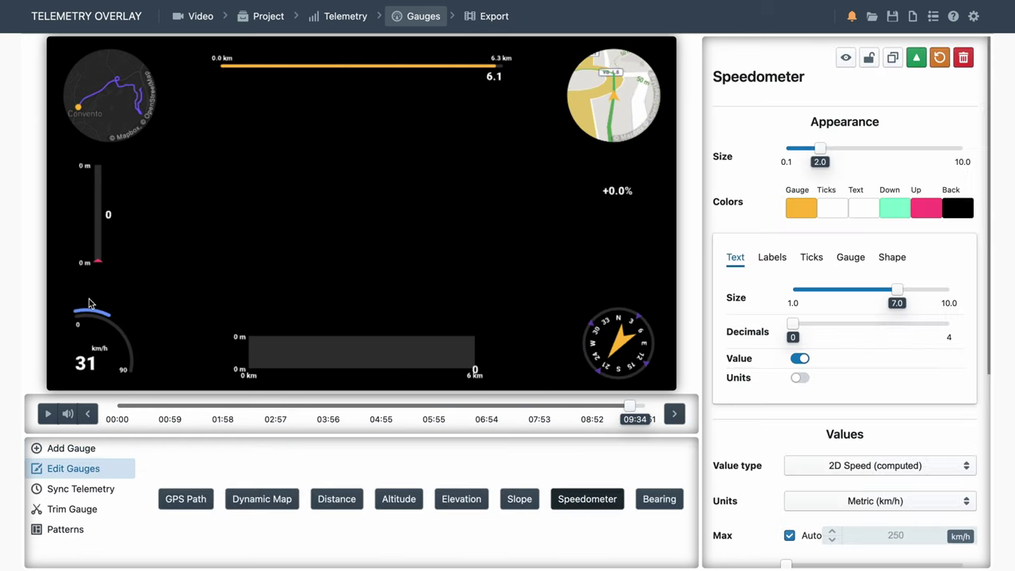
pyautogui.click(96, 222)
pyautogui.click(298, 355)
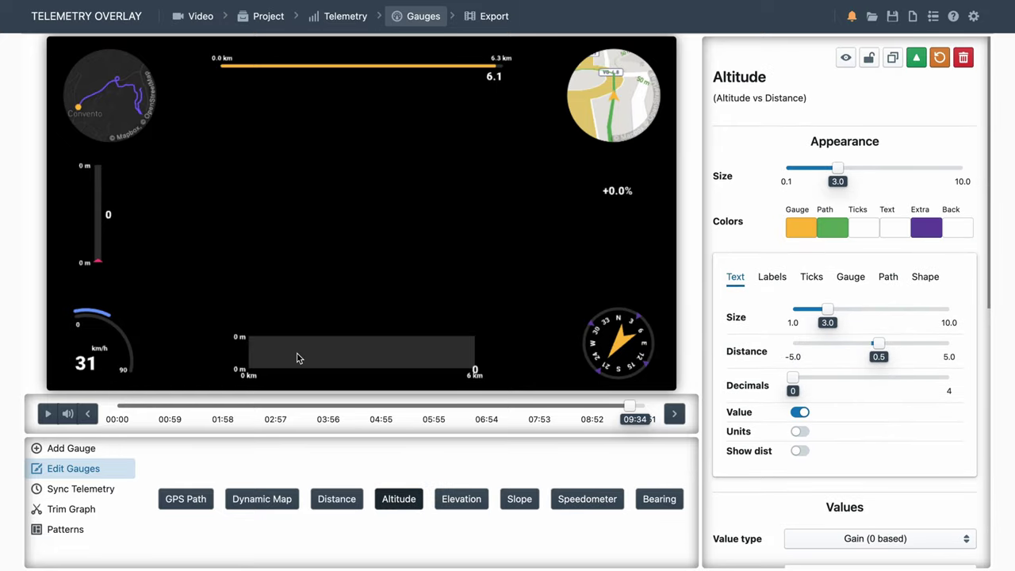
# Step: Find the required alt (m) header name in the Manual's telemetry file format section
pyautogui.click(954, 16)
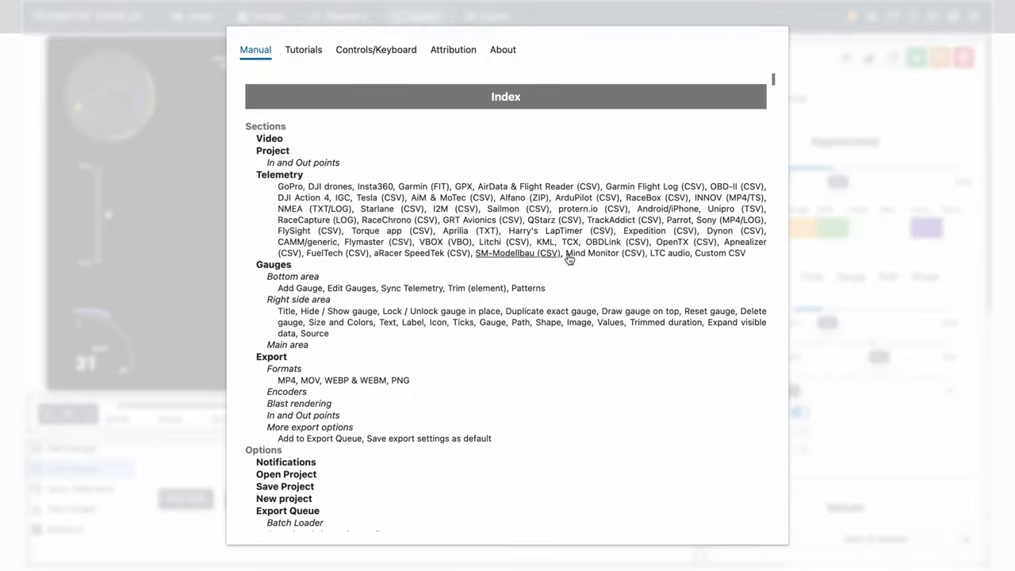
pyautogui.click(718, 255)
pyautogui.scroll(-10, 476, 274)
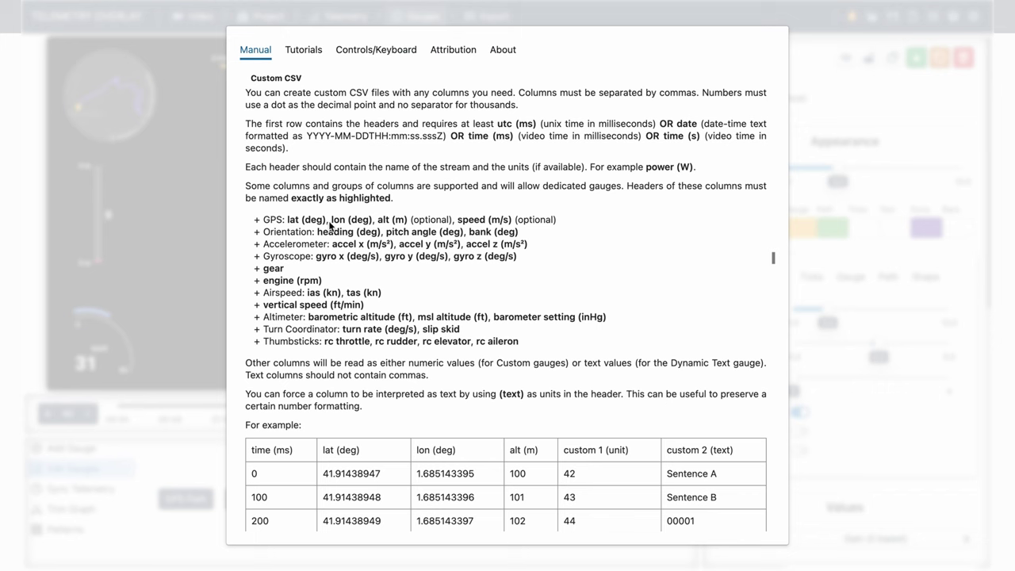
pyautogui.moveTo(379, 221); pyautogui.dragTo(408, 223)
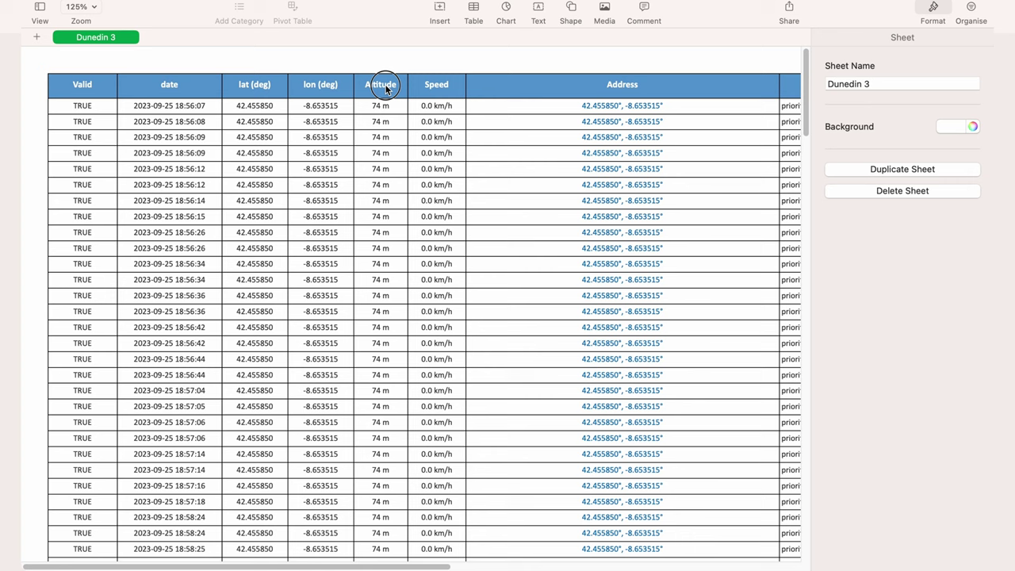
# Step: Rename header E1 to alt (m) and set column E's data format to Number
pyautogui.click(385, 89)
pyautogui.write('alt (m)')
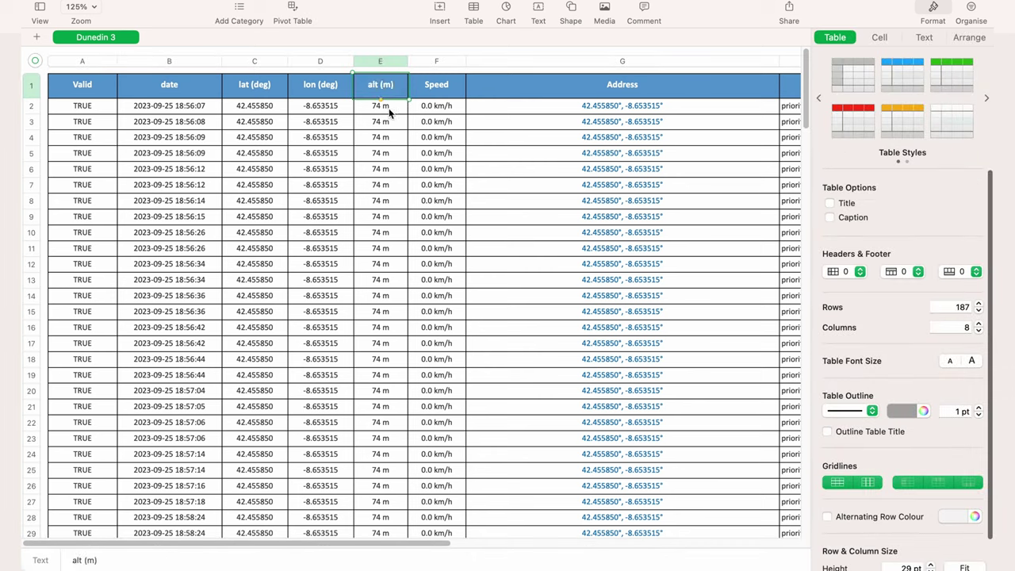
pyautogui.click(389, 63)
pyautogui.click(886, 37)
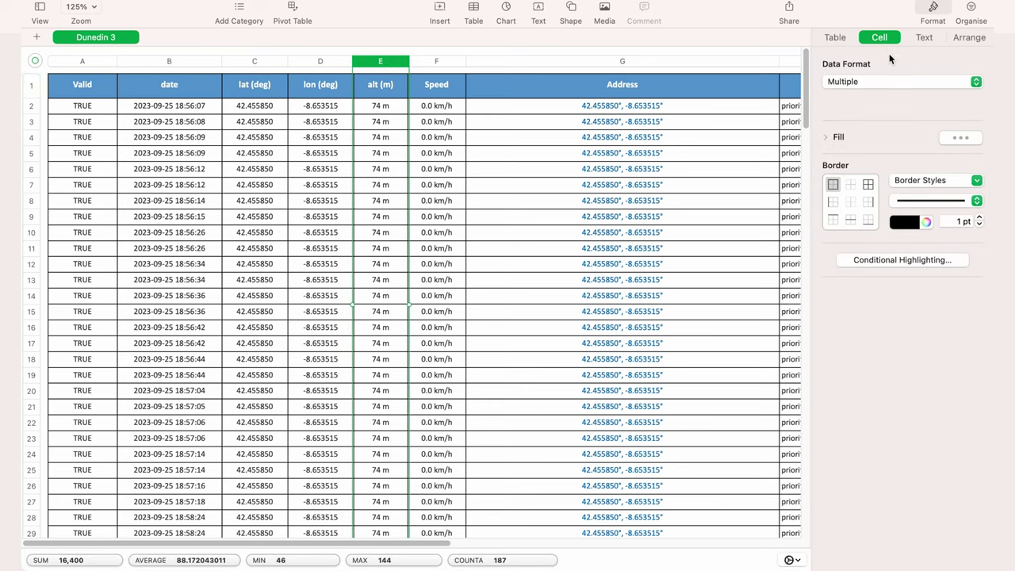
pyautogui.click(888, 81)
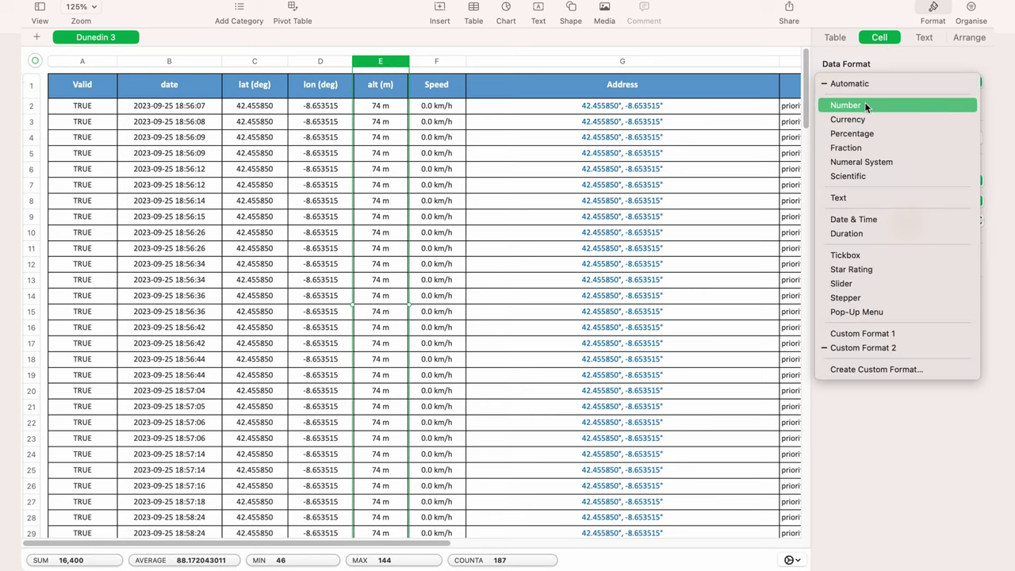
pyautogui.click(866, 106)
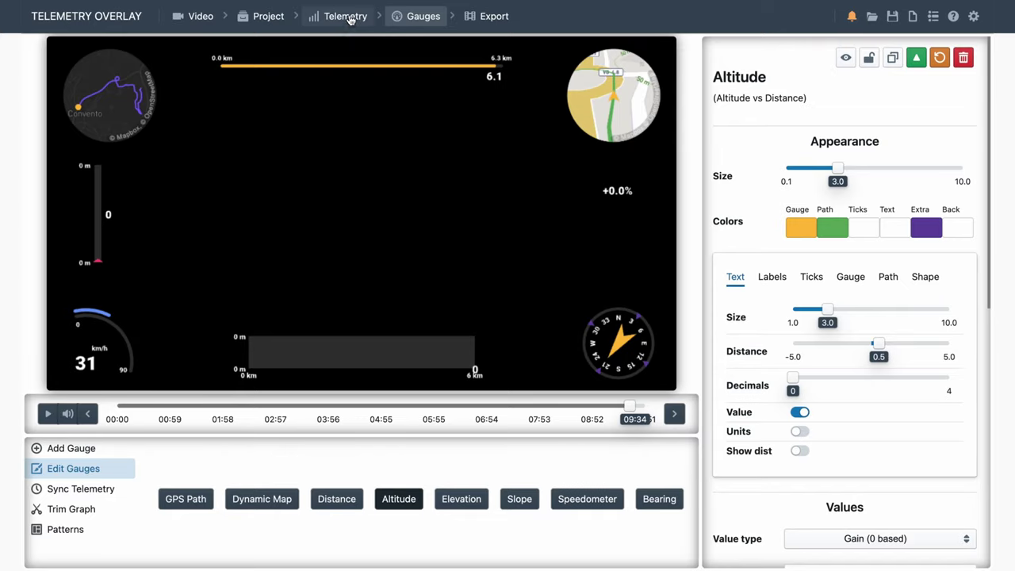
# Step: Reload the edited CSV, scrub to about 06:48, and inspect the speedometer gauge
pyautogui.click(349, 17)
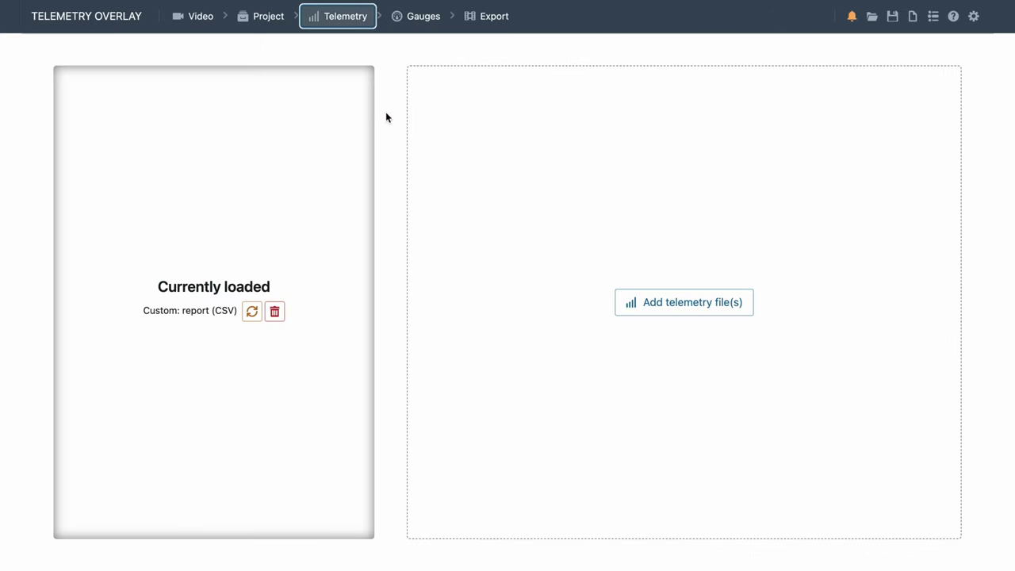
pyautogui.click(252, 312)
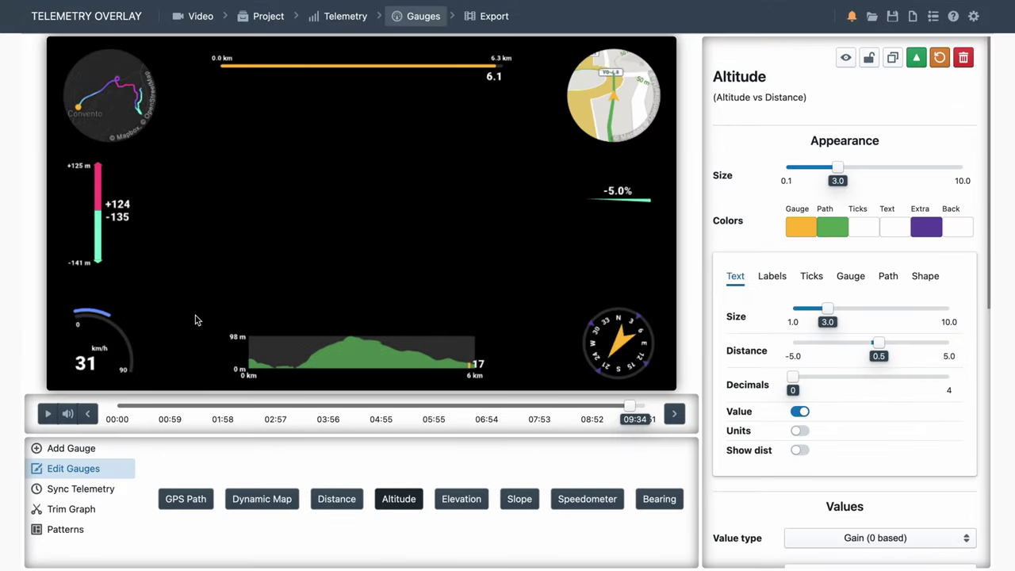
pyautogui.moveTo(213, 406); pyautogui.dragTo(492, 417)
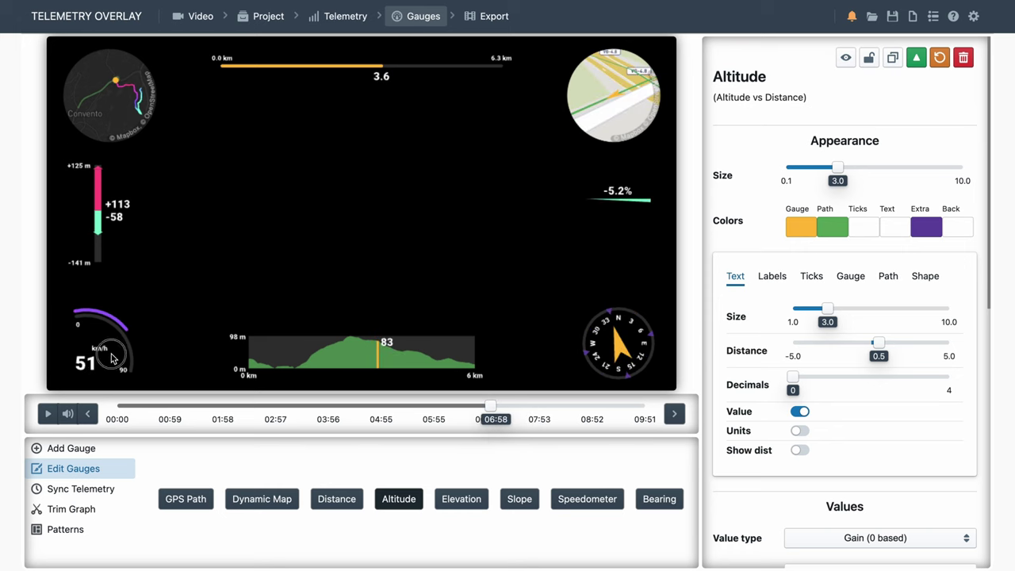
pyautogui.click(111, 358)
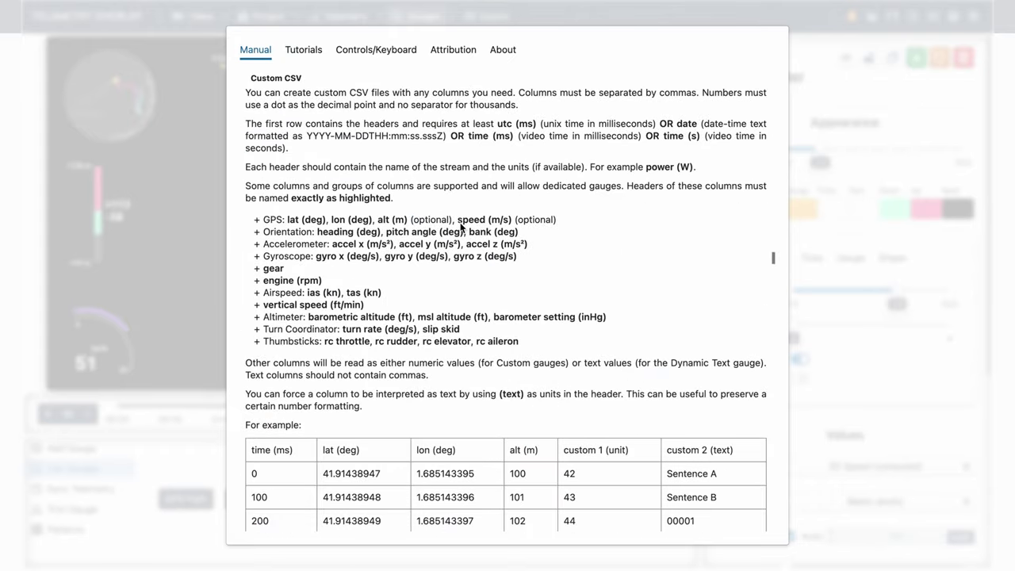
# Step: Insert a column after Speed and head it speed (m/s)
pyautogui.moveTo(459, 223); pyautogui.dragTo(514, 225)
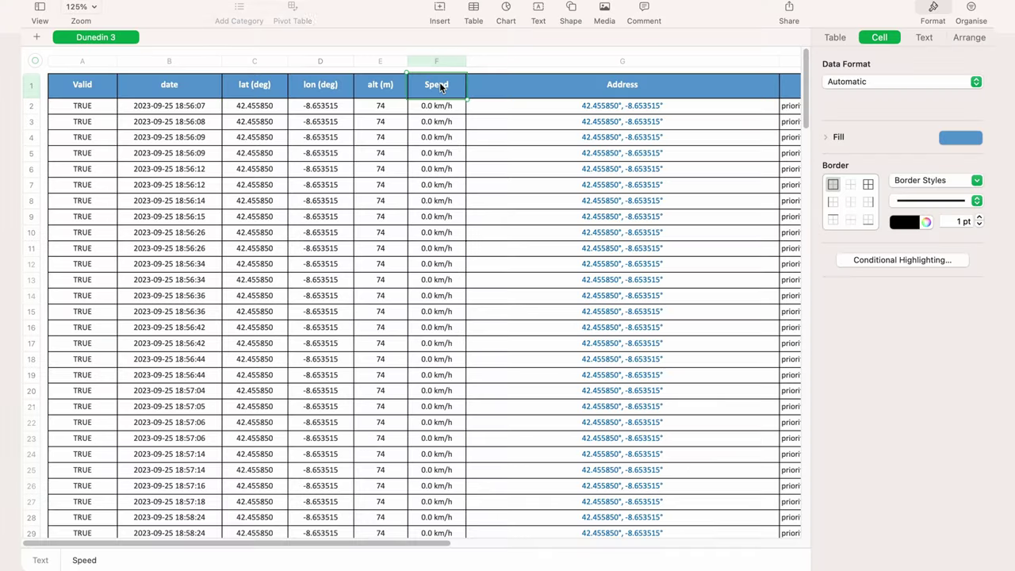
pyautogui.click(441, 85)
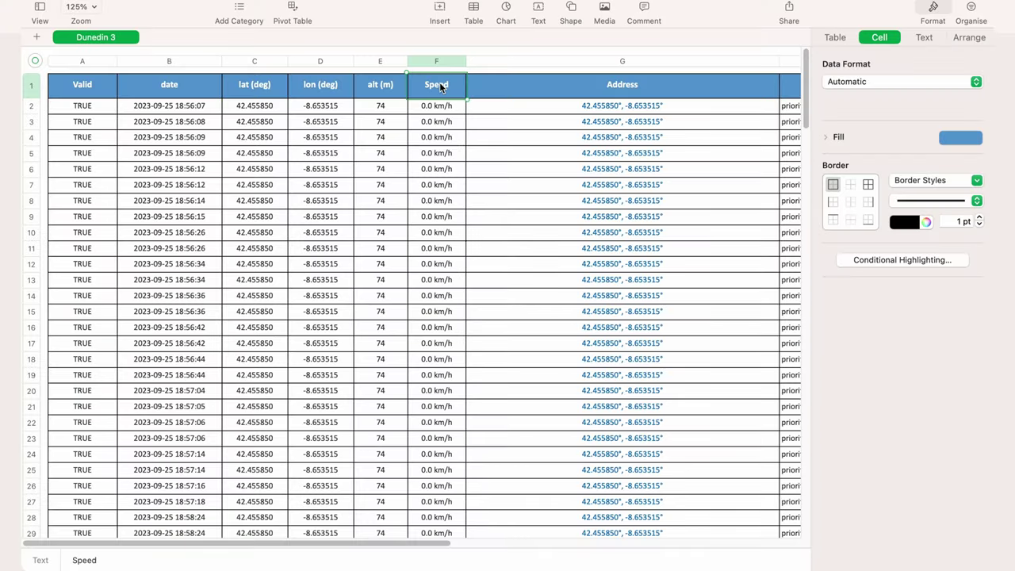
pyautogui.click(442, 61)
pyautogui.rightClick(441, 62)
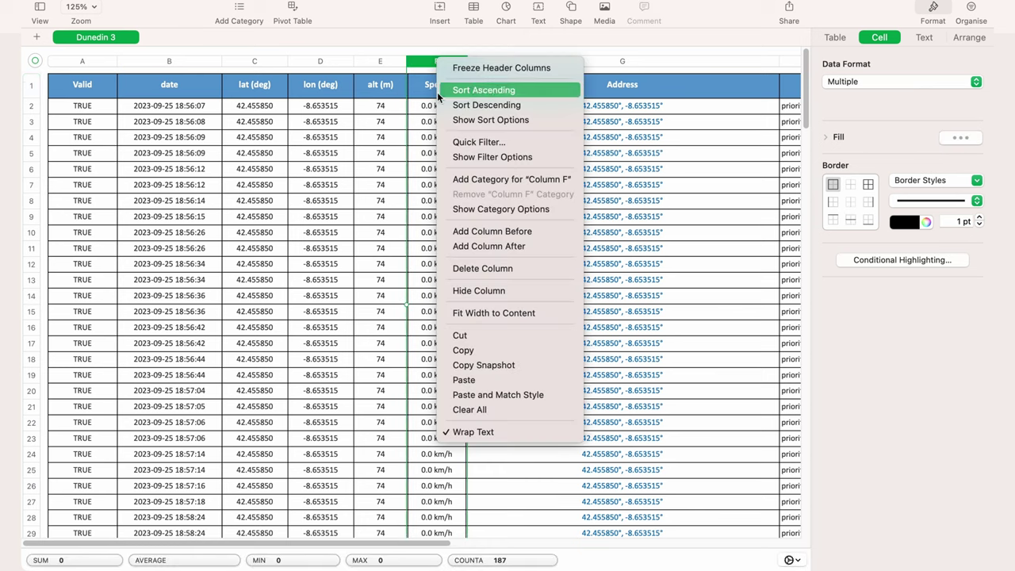
pyautogui.click(511, 247)
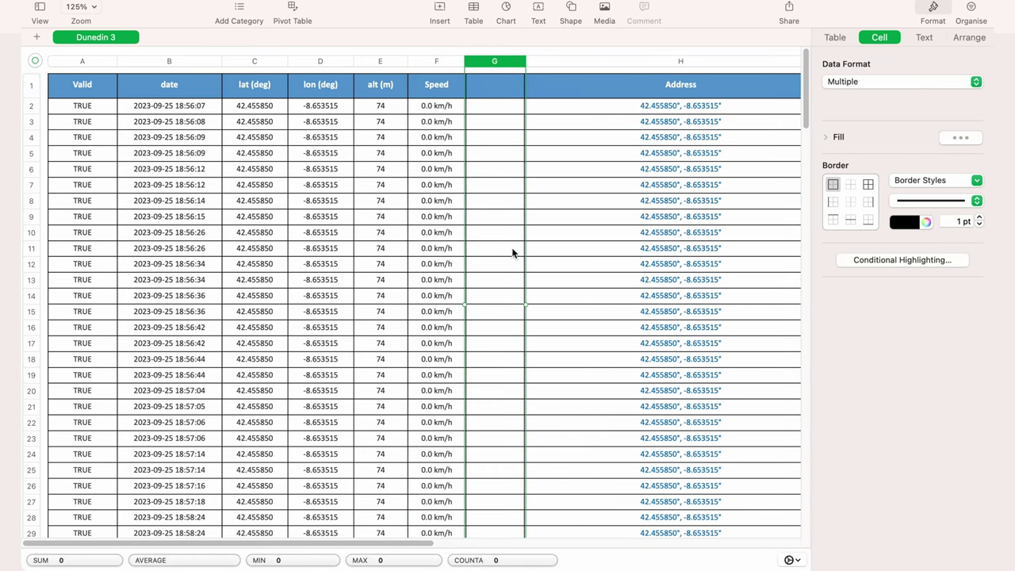
pyautogui.click(502, 95)
pyautogui.write('speed (m/s')
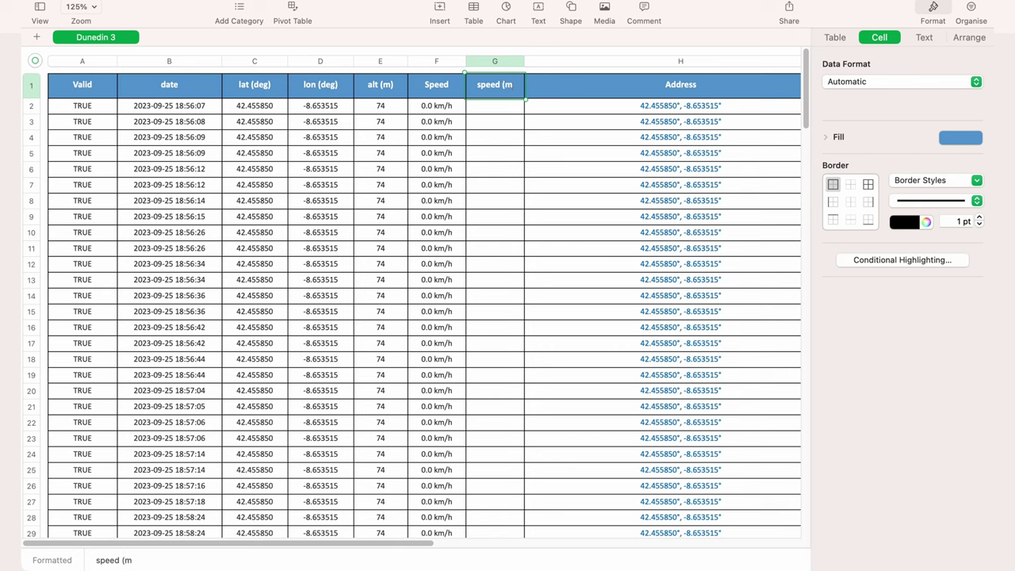
pyautogui.write(')')
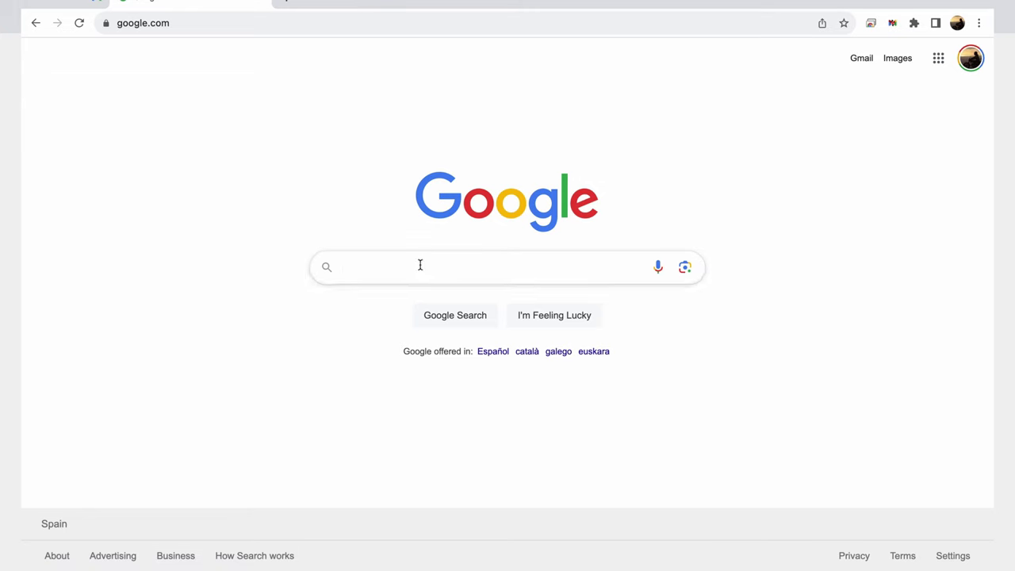
# Step: Search Google for km/h to m/s and copy the 0.277778 conversion factor
pyautogui.write('km/h to m/s')
pyautogui.press('Return')
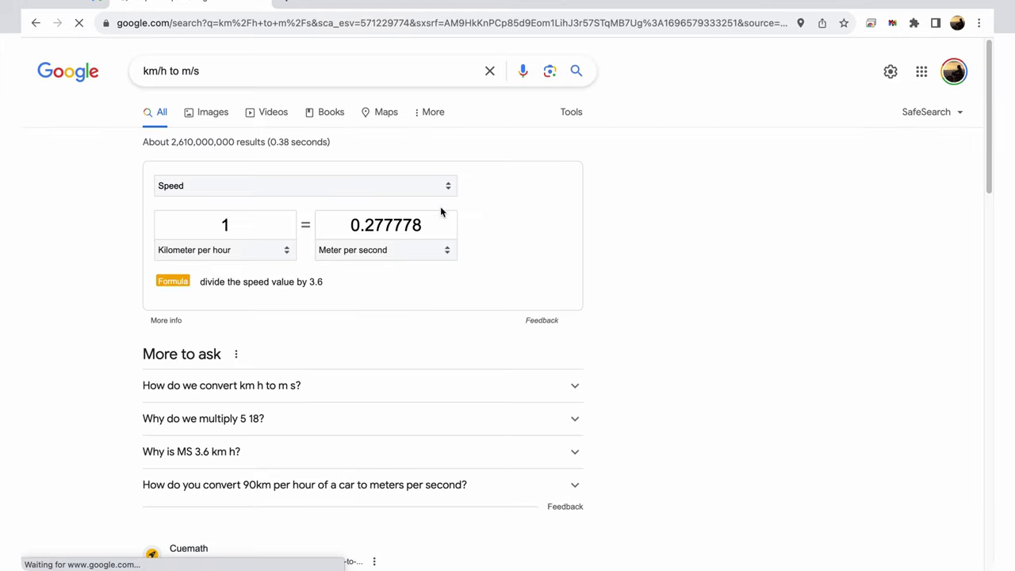
pyautogui.moveTo(422, 225); pyautogui.dragTo(345, 225)
pyautogui.press('super+c')
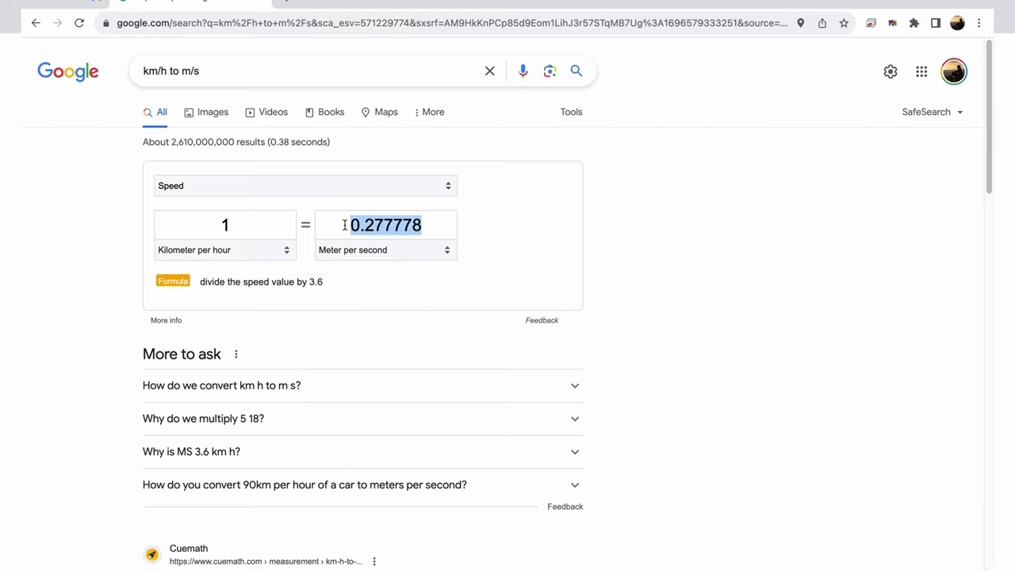
pyautogui.press('super+tab')
# Step: Format the speed (m/s) column as numbers
pyautogui.click(506, 63)
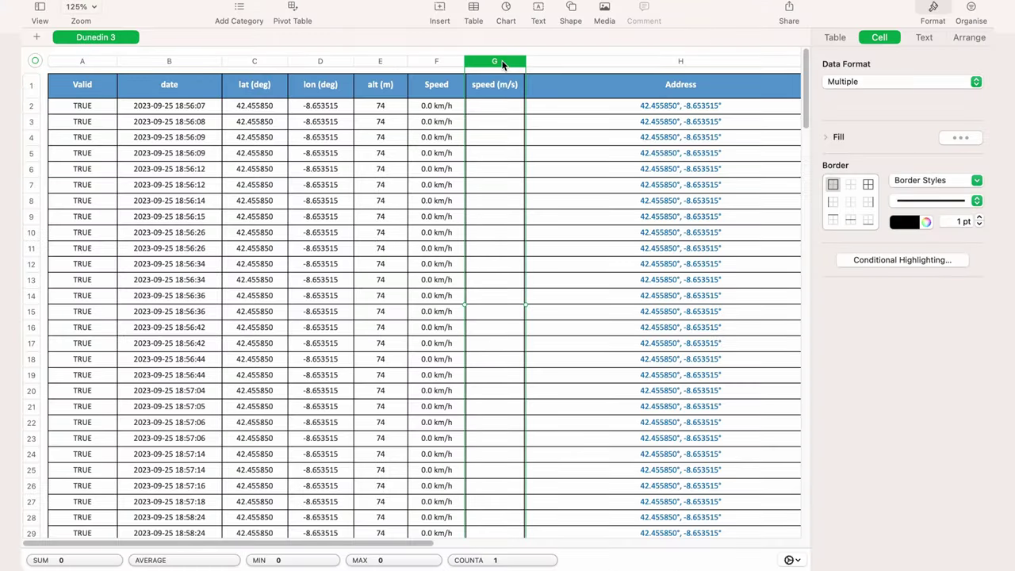
pyautogui.click(869, 80)
pyautogui.click(845, 104)
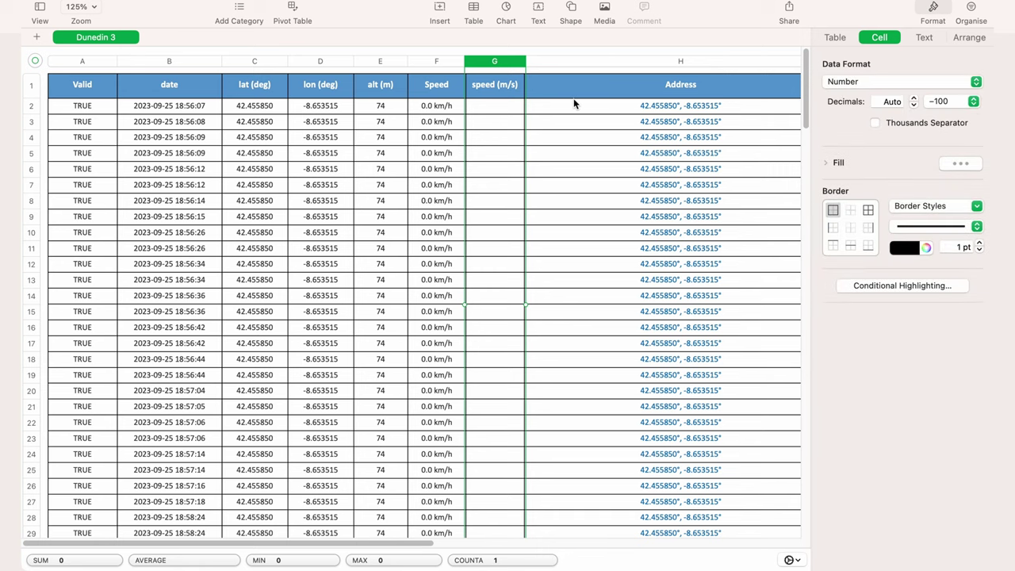
pyautogui.click(494, 107)
pyautogui.click(435, 110)
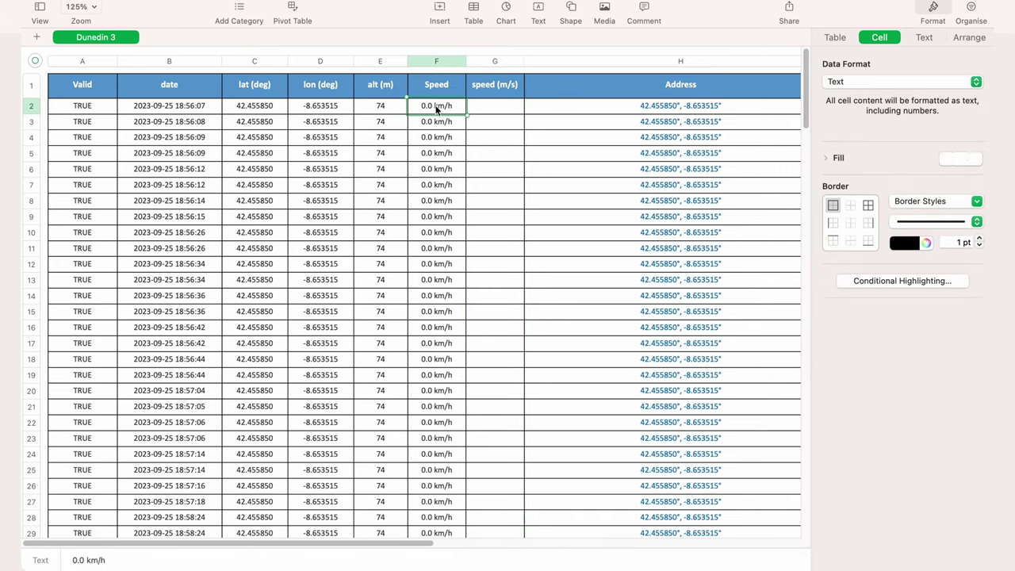
# Step: Enter =LEFT(F2,LEN(F2)-5)*0.277778 in G2 and fill it down column G
pyautogui.click(483, 106)
pyautogui.write('=')
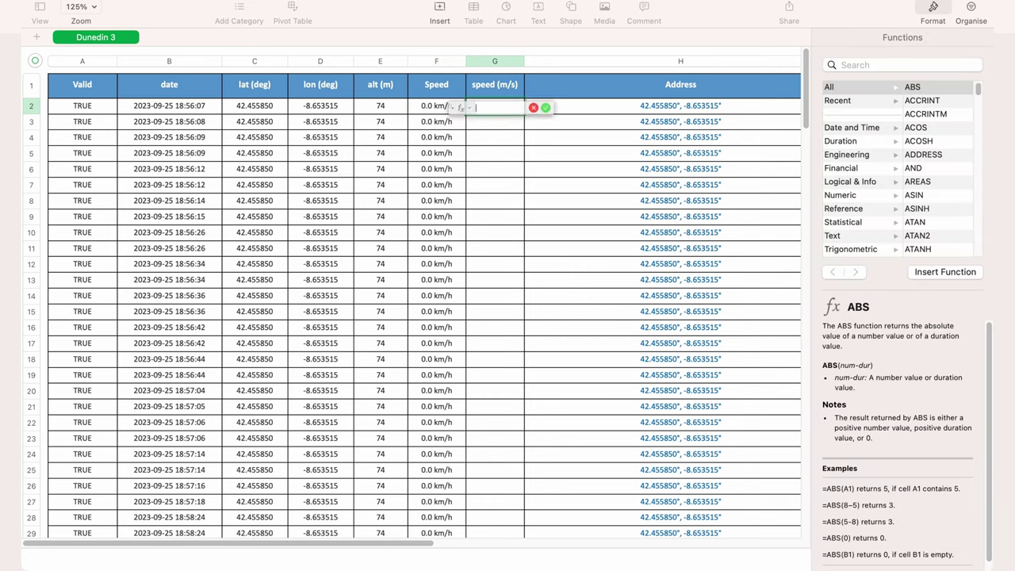
pyautogui.write('left')
pyautogui.press('Return')
pyautogui.press('Right')
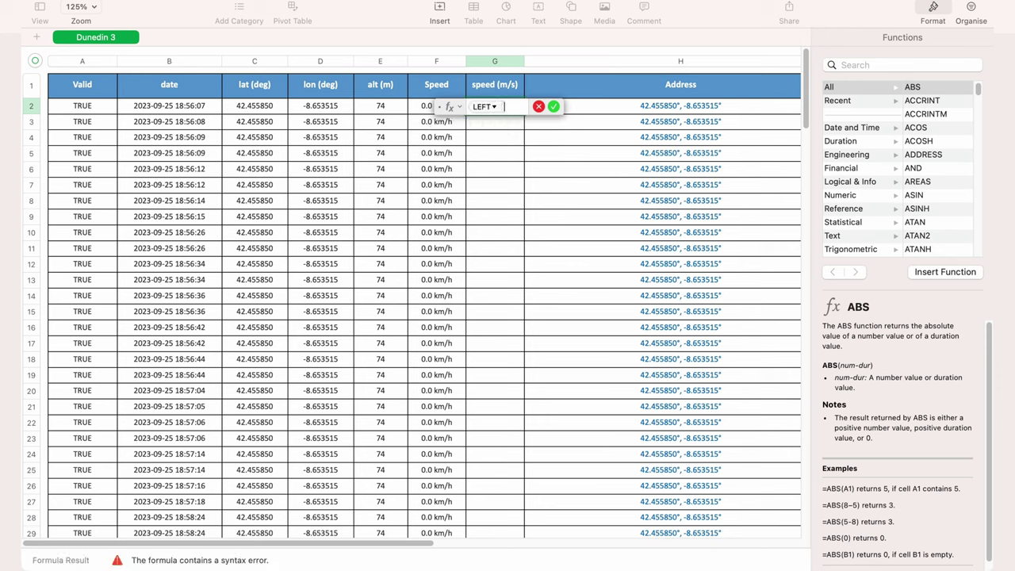
pyautogui.click(421, 112)
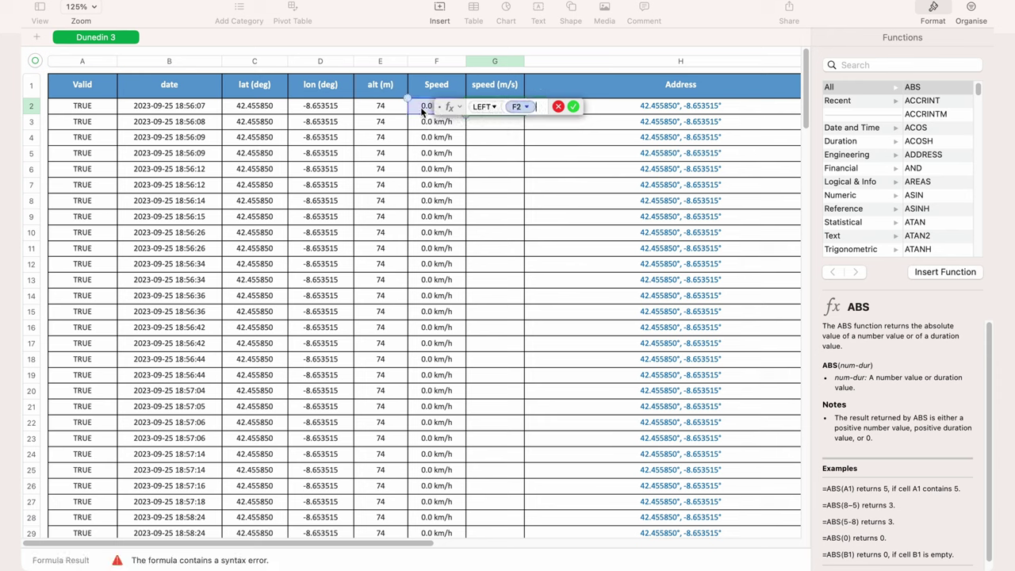
pyautogui.write(',le')
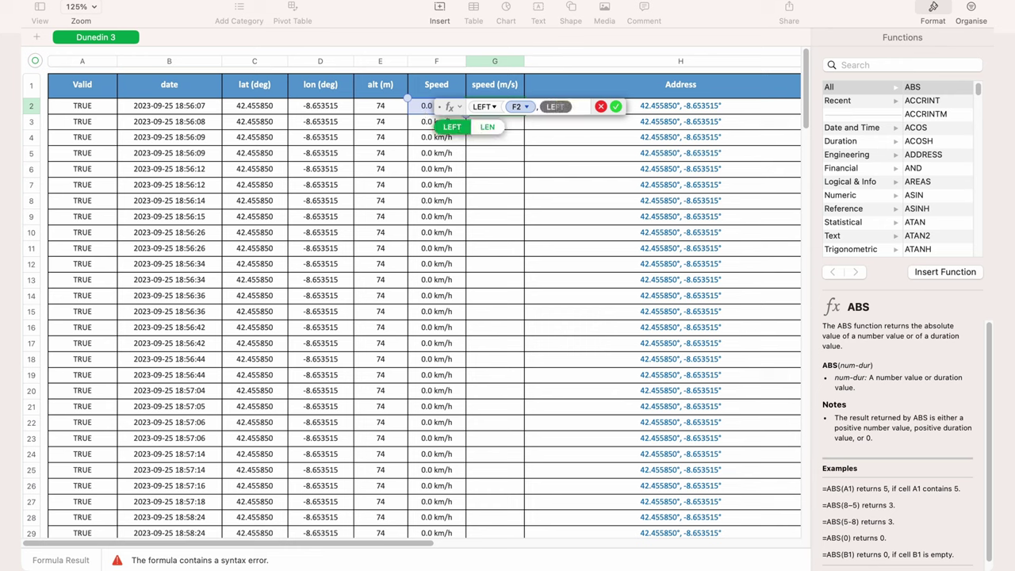
pyautogui.write('n')
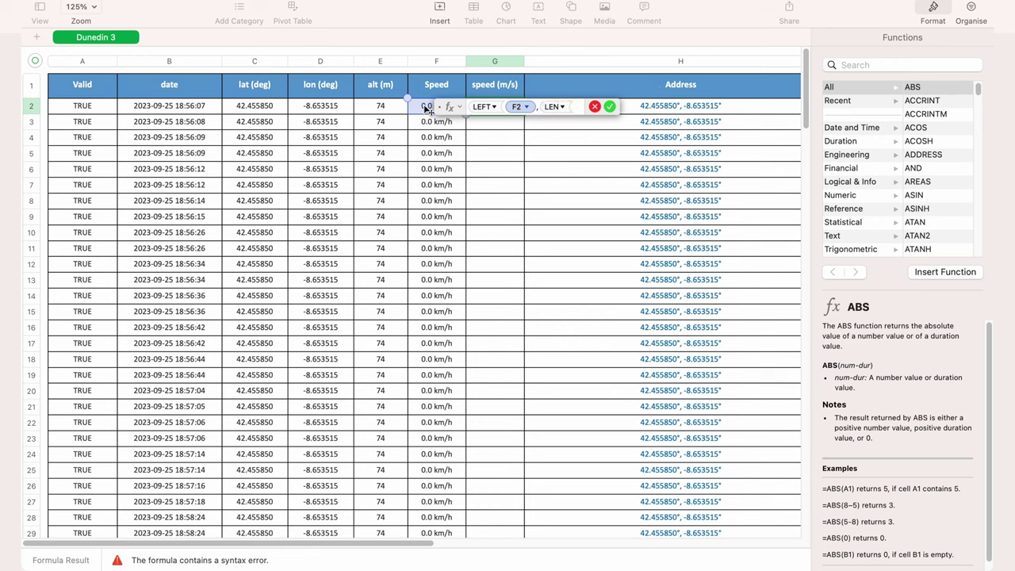
pyautogui.click(429, 110)
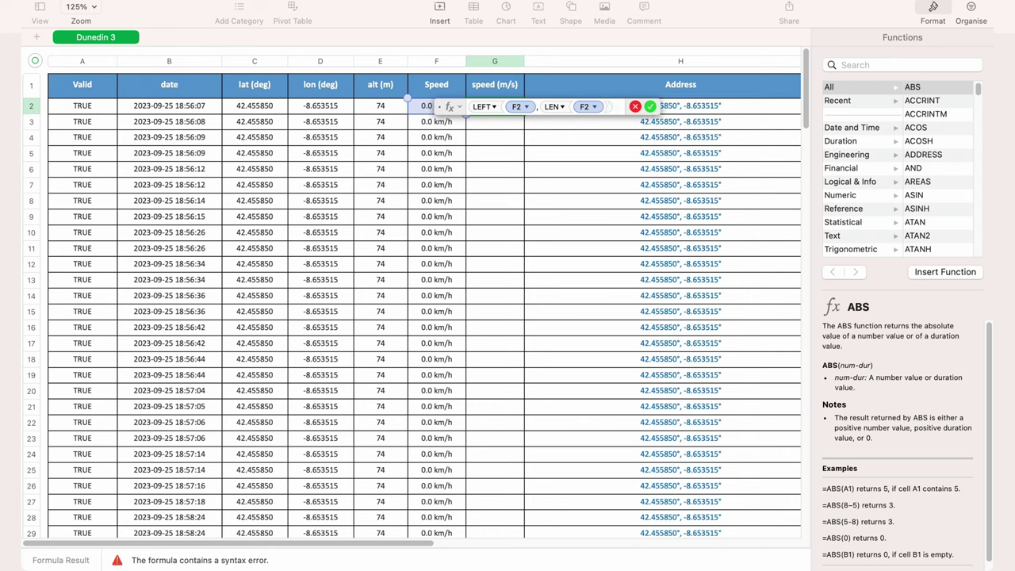
pyautogui.write('-')
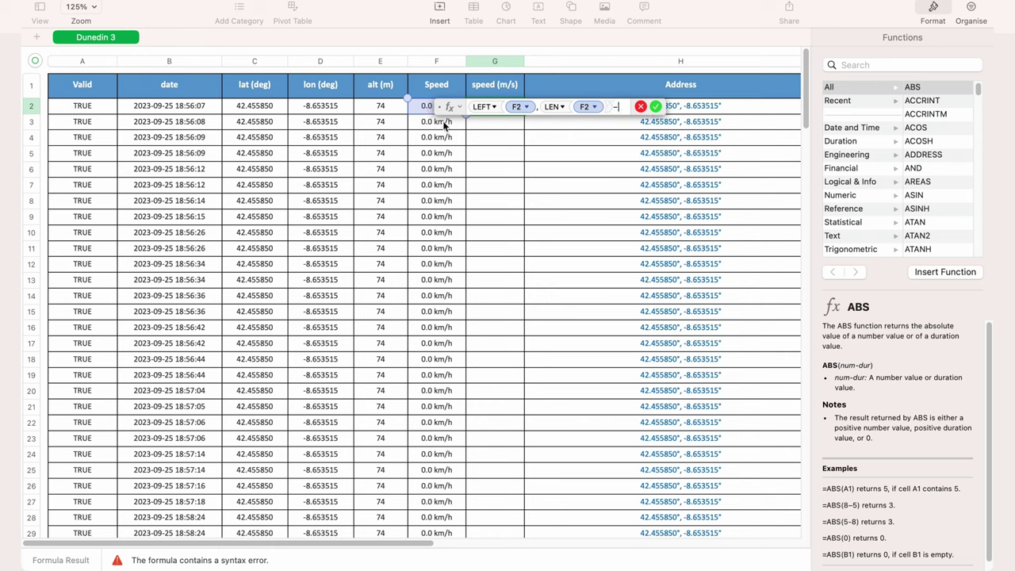
pyautogui.write('5')
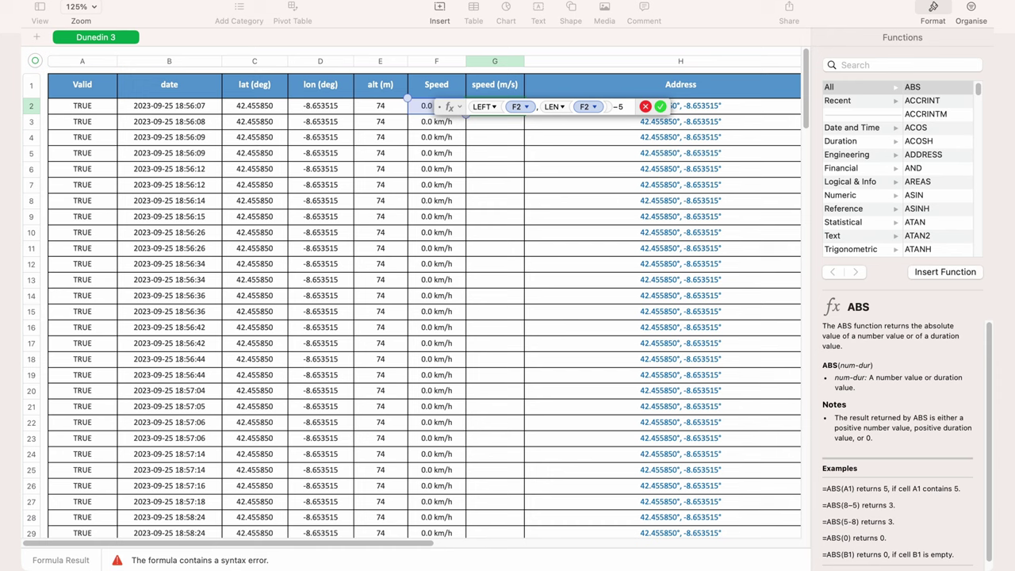
pyautogui.write(')*')
pyautogui.press('super+v')
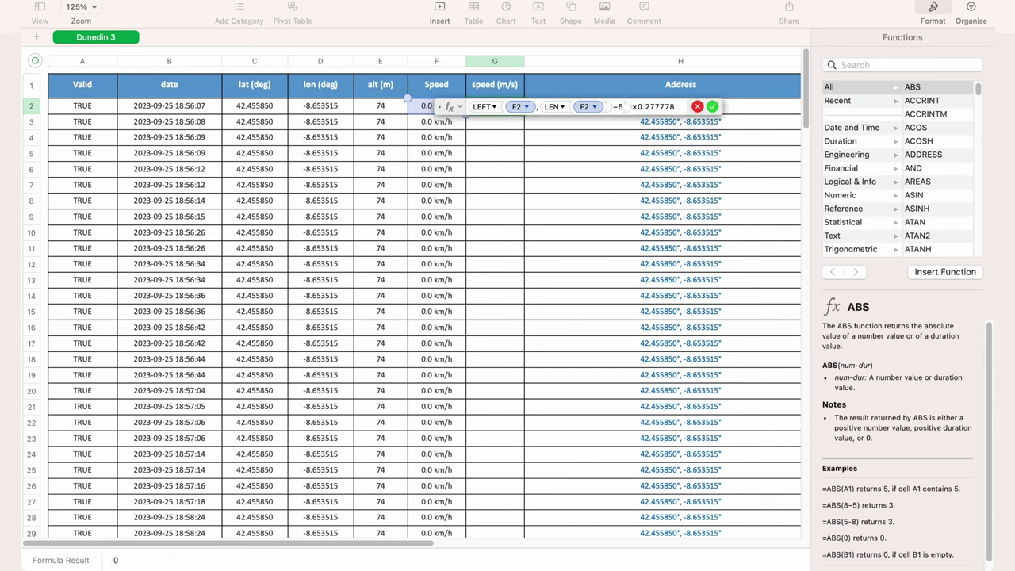
pyautogui.press('Return')
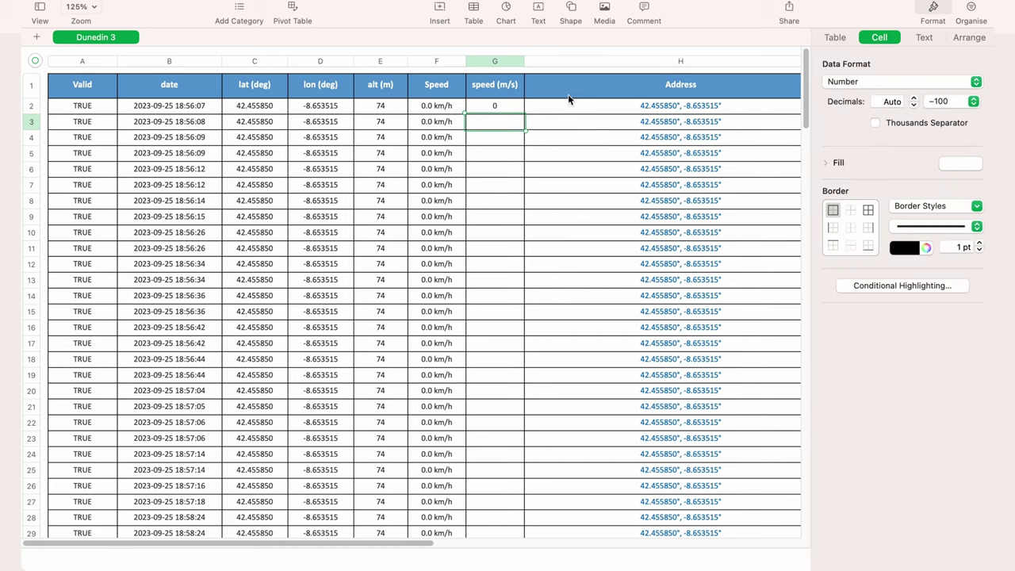
pyautogui.click(497, 109)
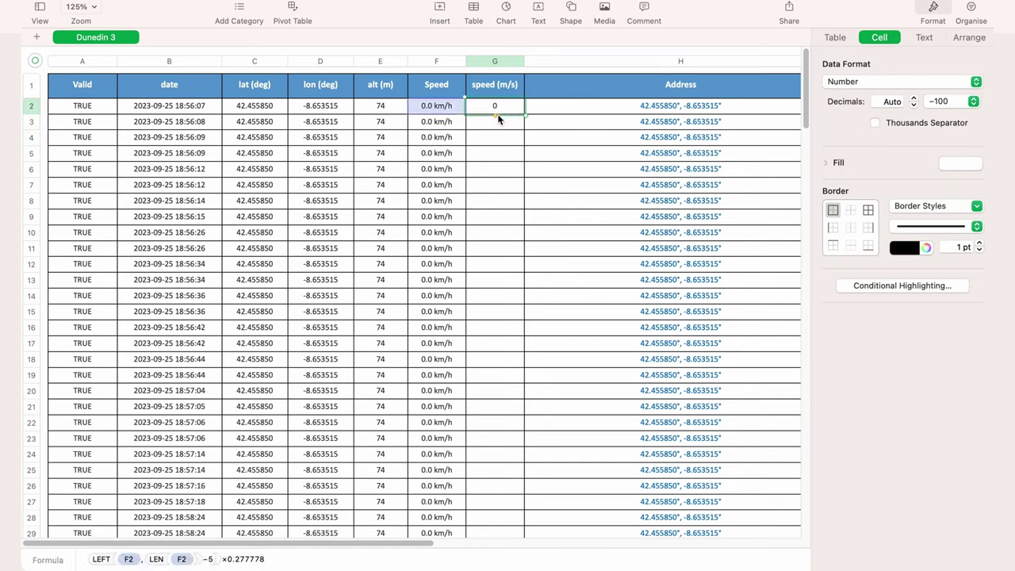
pyautogui.moveTo(496, 115); pyautogui.dragTo(501, 407)
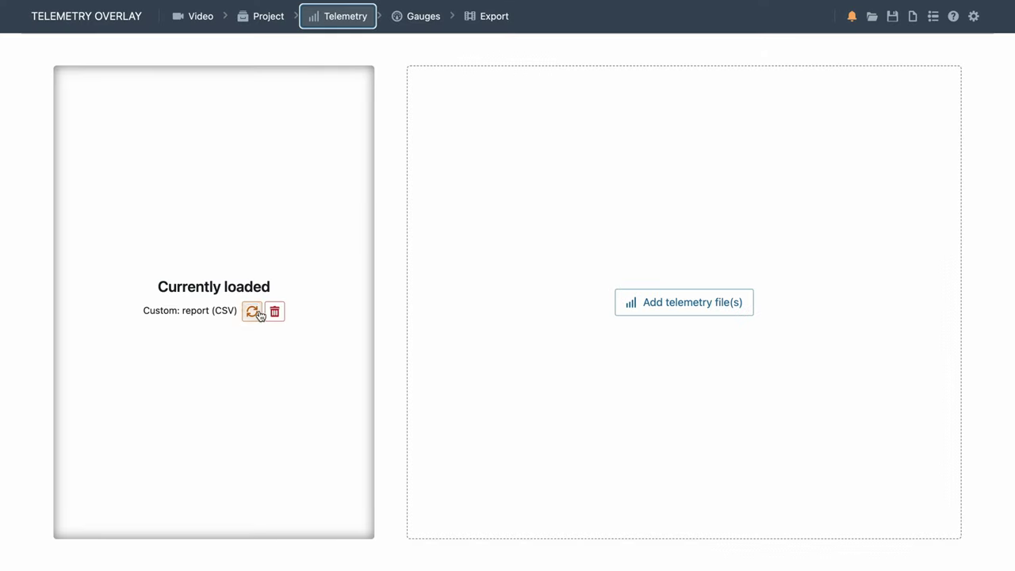
# Step: Reload the edited CSV and add a Speed vs Time graph gauge
pyautogui.click(252, 311)
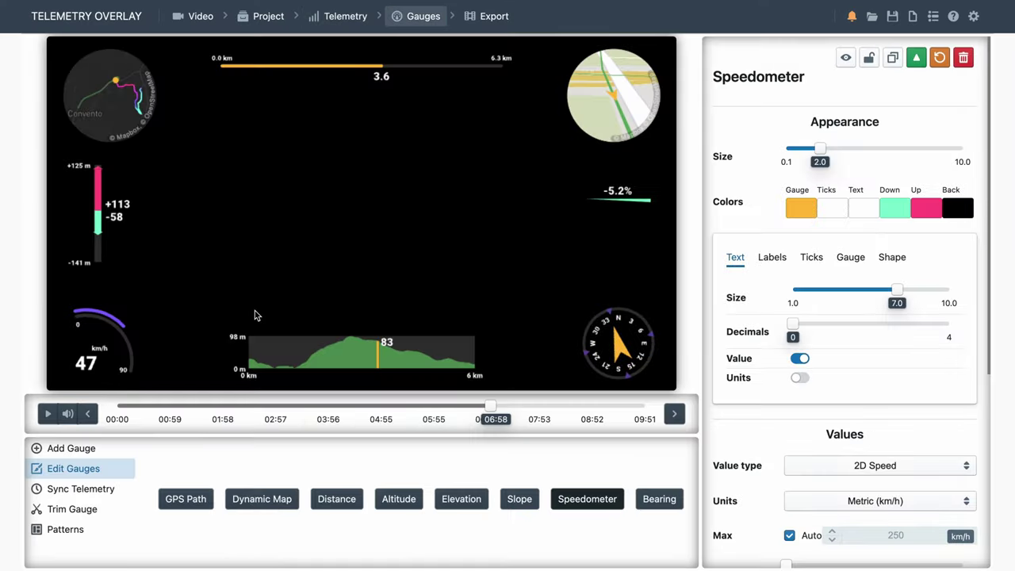
pyautogui.click(93, 451)
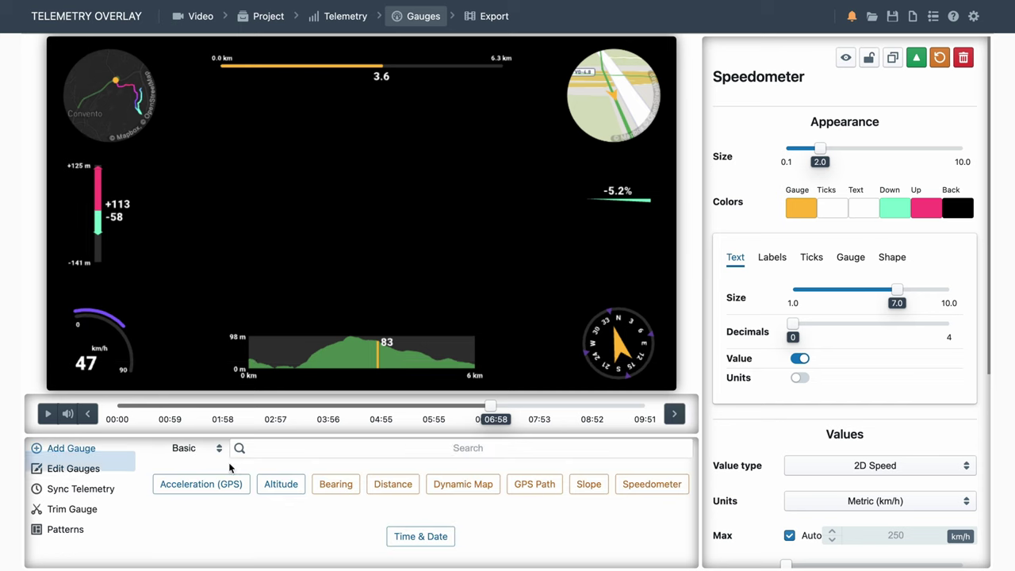
pyautogui.click(425, 447)
pyautogui.write('speed vs')
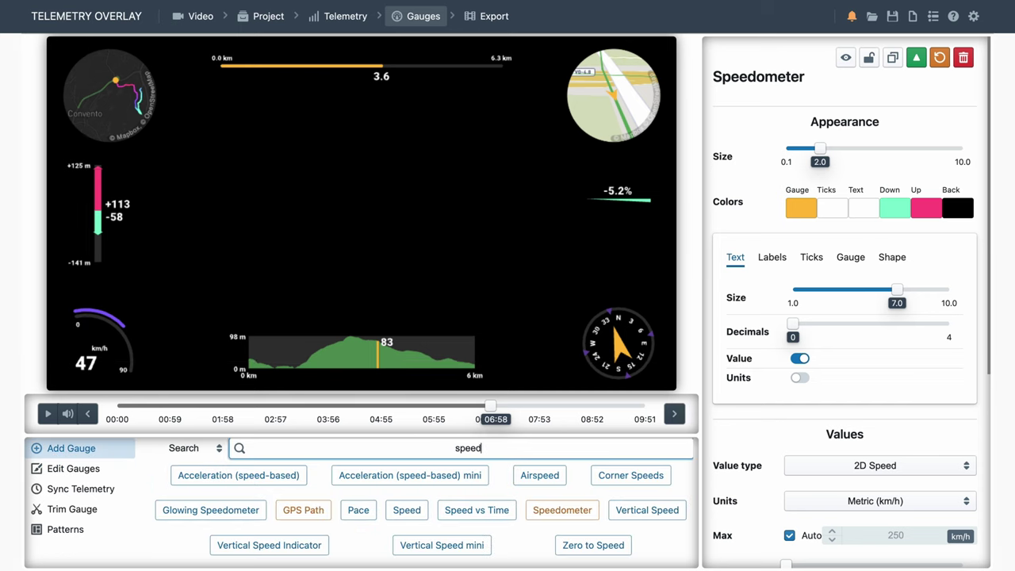
pyautogui.click(435, 512)
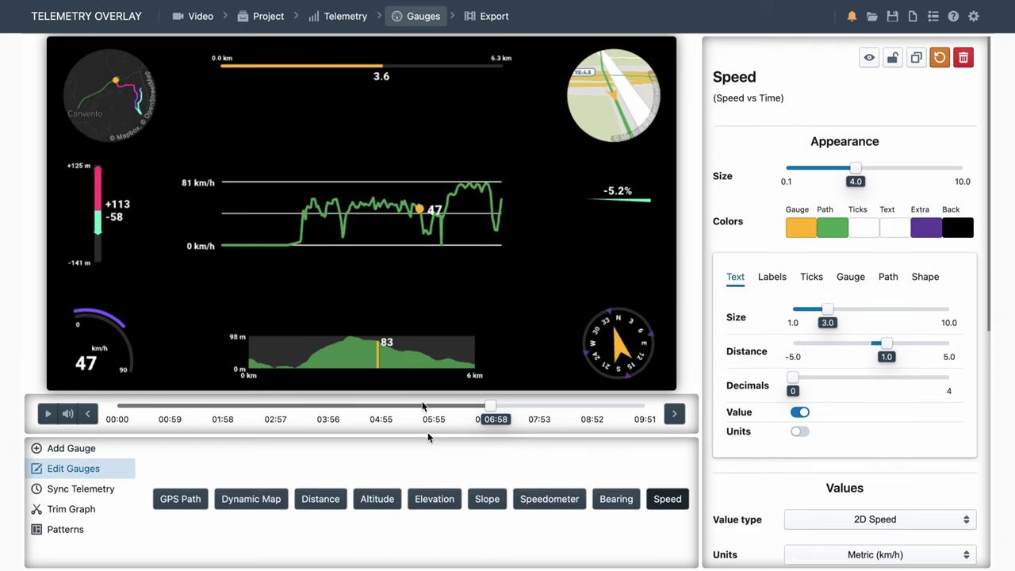
pyautogui.moveTo(220, 410); pyautogui.dragTo(603, 437)
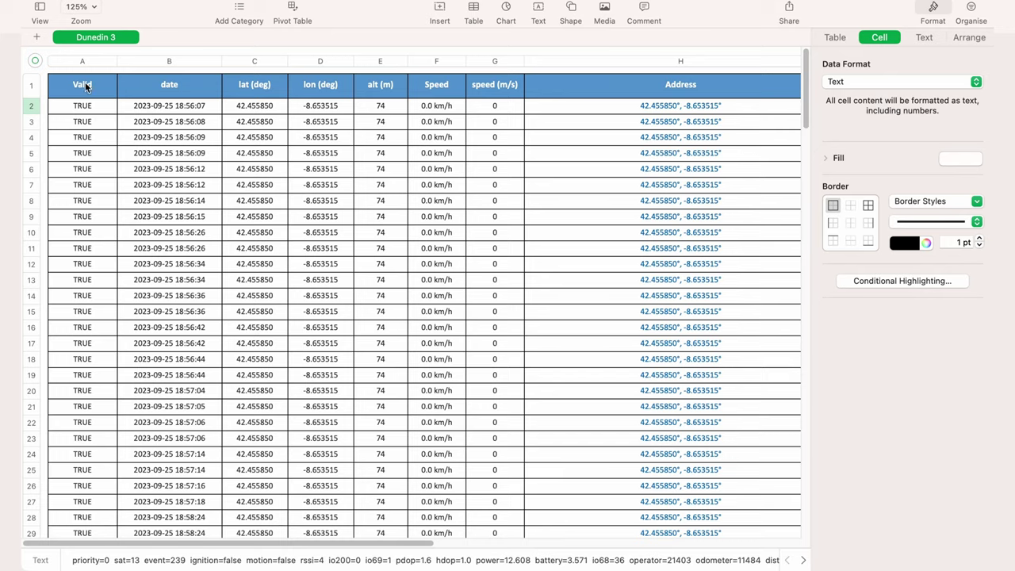
# Step: Change the Valid value in cell A2 from TRUE to FALSE
pyautogui.click(86, 87)
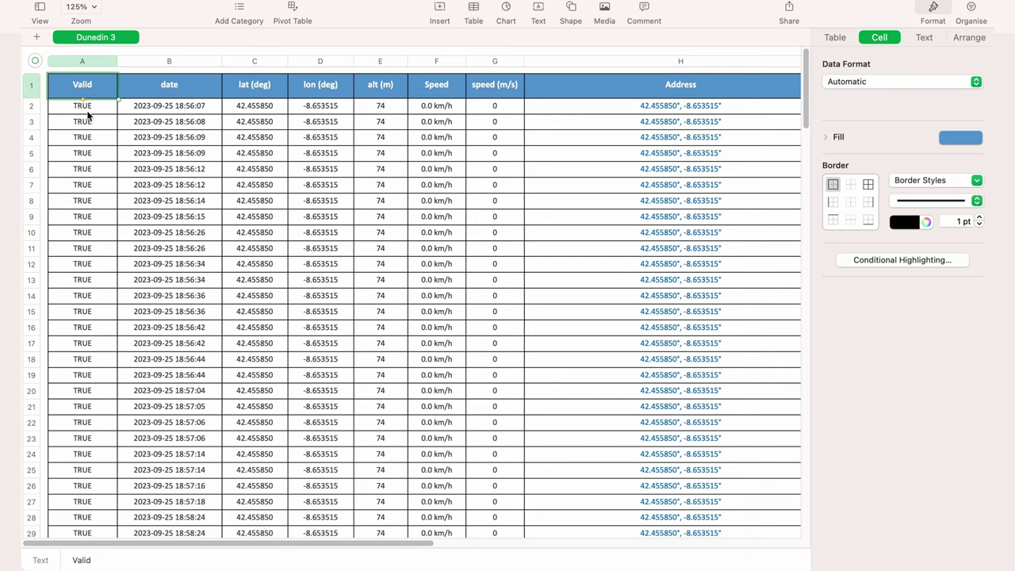
pyautogui.click(83, 111)
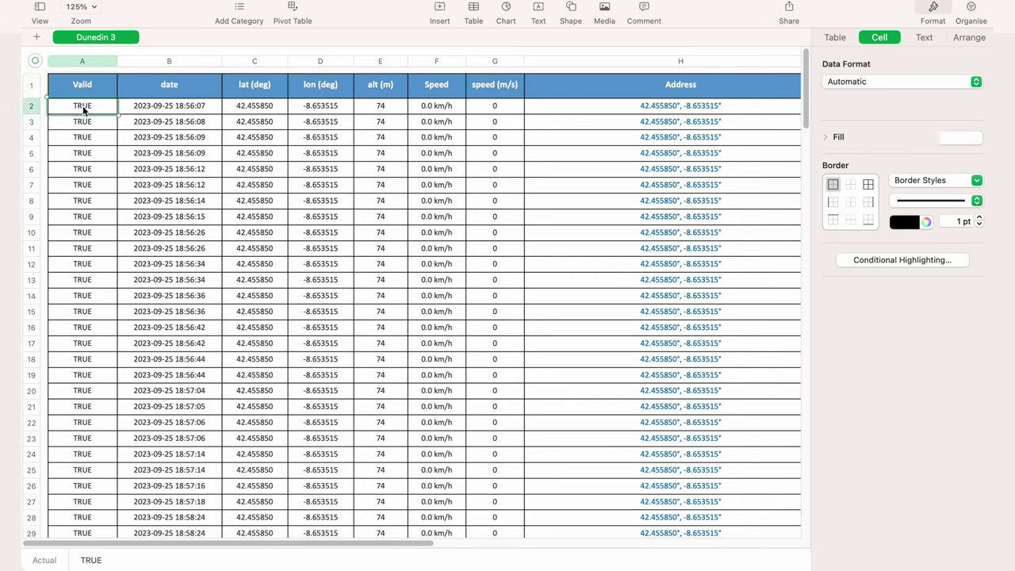
pyautogui.write('FALSE')
# Step: Fill FALSE down the Valid column, then add a _Valid Dynamic Text gauge above the speed graph
pyautogui.click(84, 109)
pyautogui.moveTo(83, 113); pyautogui.dragTo(71, 478)
pyautogui.write('dynami')
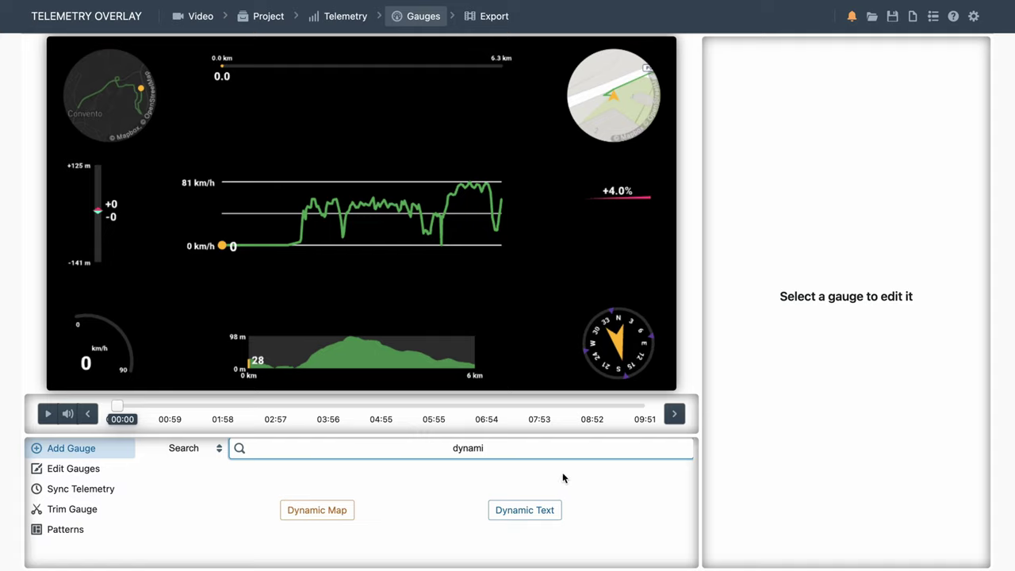
pyautogui.click(525, 510)
pyautogui.click(523, 272)
pyautogui.click(437, 317)
pyautogui.click(508, 327)
pyautogui.moveTo(361, 210); pyautogui.dragTo(325, 133)
pyautogui.moveTo(117, 407); pyautogui.dragTo(281, 420)
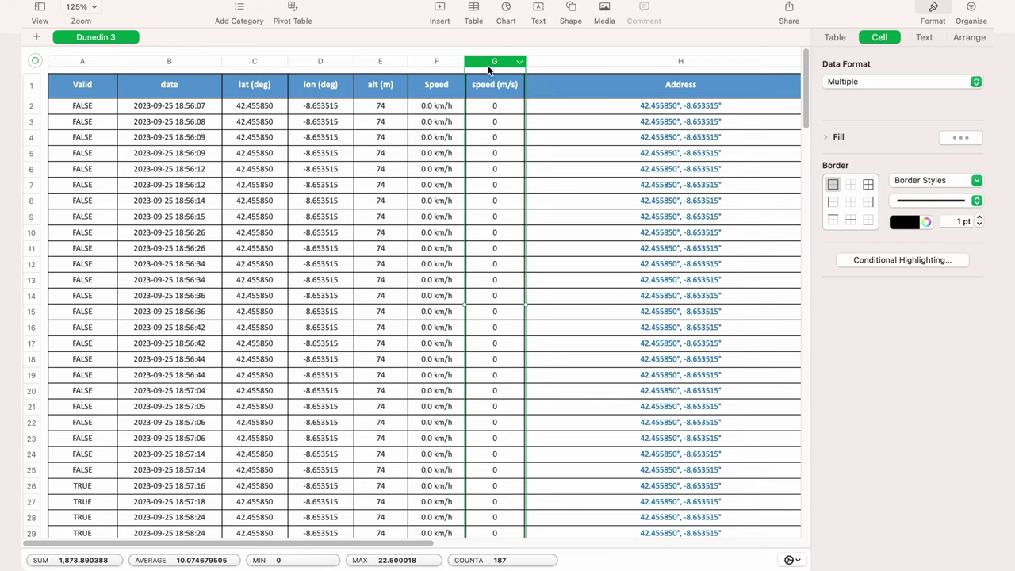
# Step: Insert an 'increment' column after speed (m/s) and fill it 1, 2, 3 down the rows
pyautogui.rightClick(492, 64)
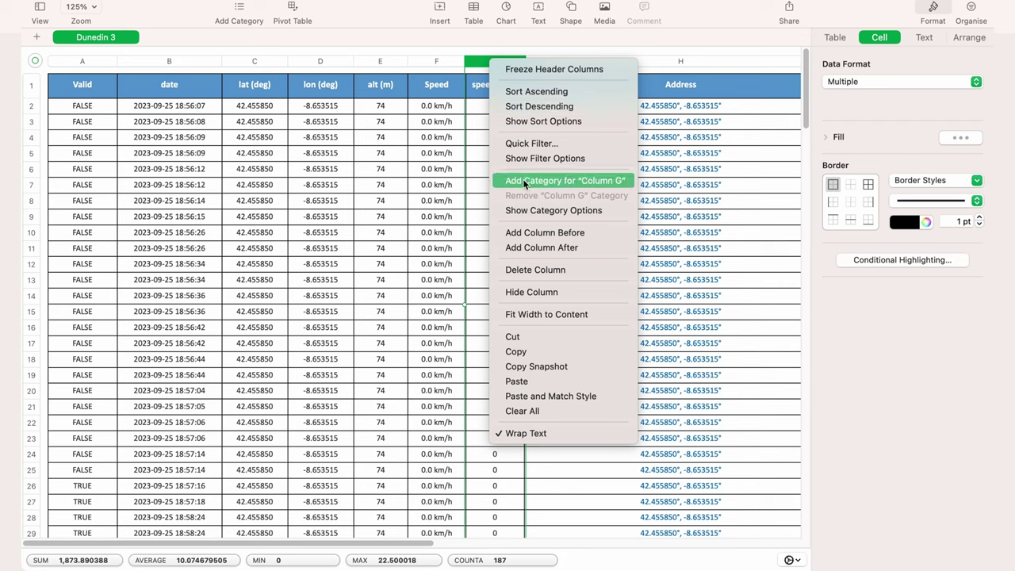
pyautogui.click(542, 248)
pyautogui.click(549, 85)
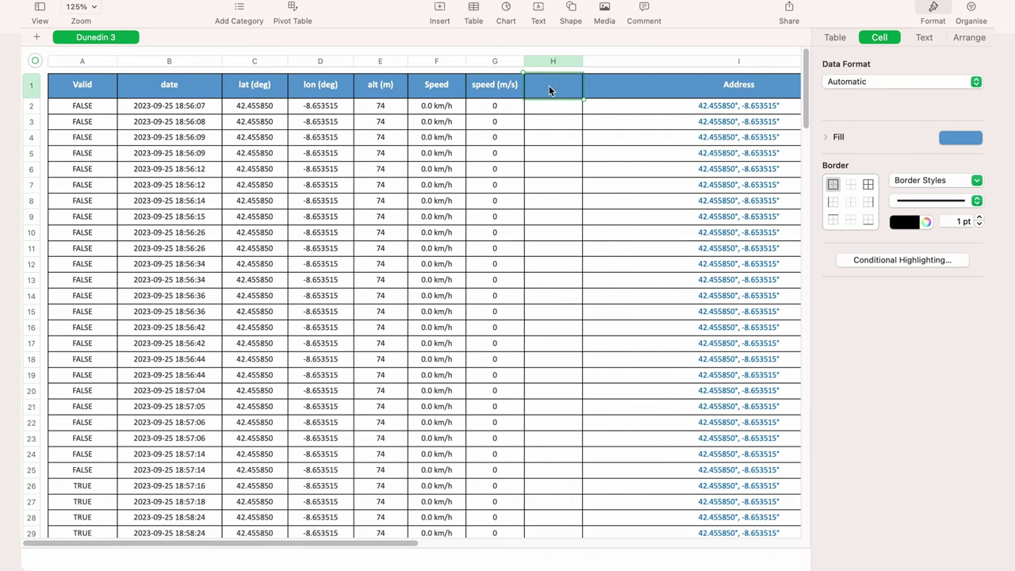
pyautogui.write('increment')
pyautogui.click(556, 110)
pyautogui.write('1')
pyautogui.press('Return')
pyautogui.write('2')
pyautogui.moveTo(556, 106); pyautogui.dragTo(569, 570)
pyautogui.scroll(20, 566, 237)
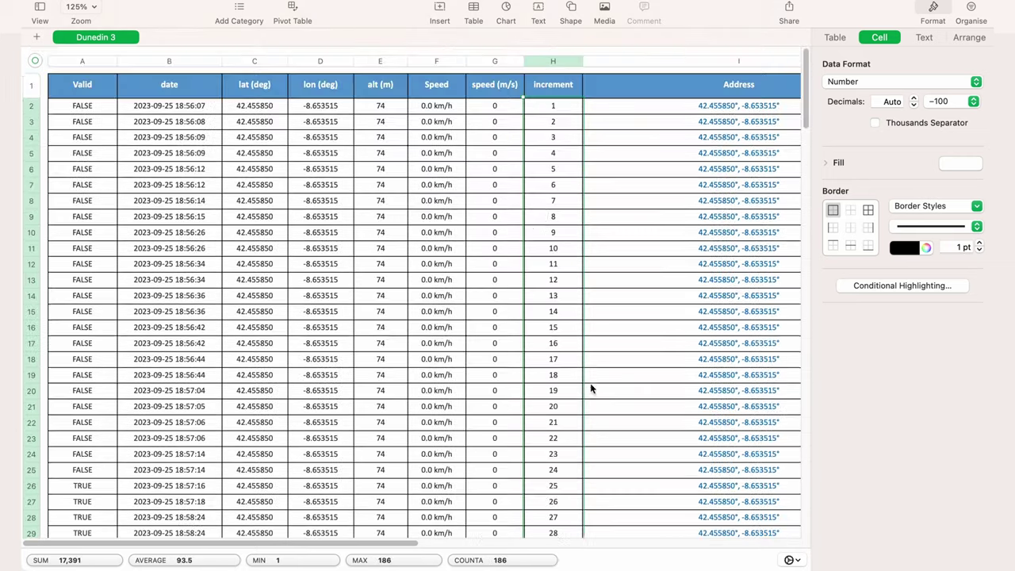
pyautogui.click(566, 86)
# Step: Finish the 'increment (m)' header and add a Custom Vs Time graph of _increment
pyautogui.write('m')
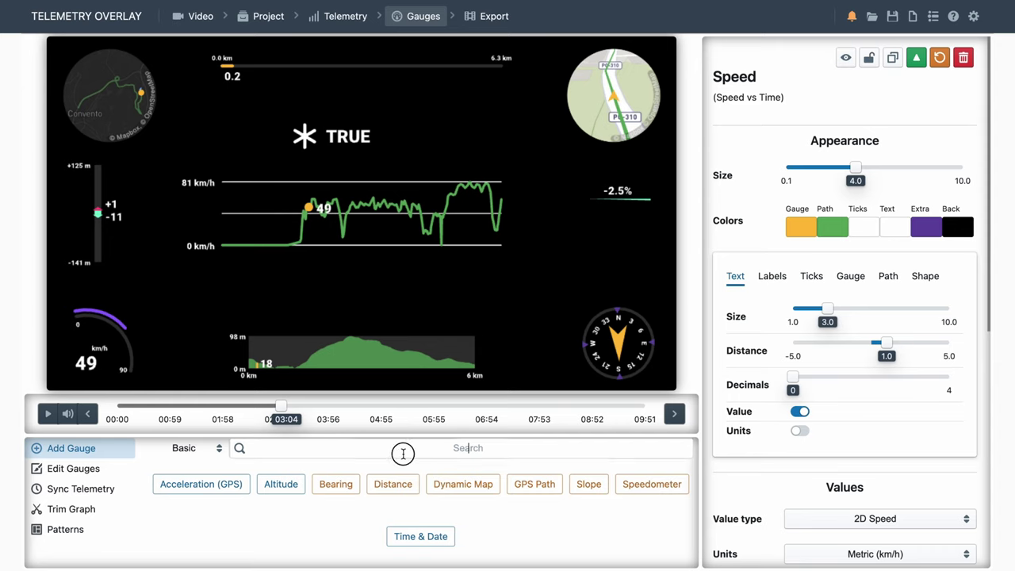
pyautogui.click(403, 451)
pyautogui.write('custom vs')
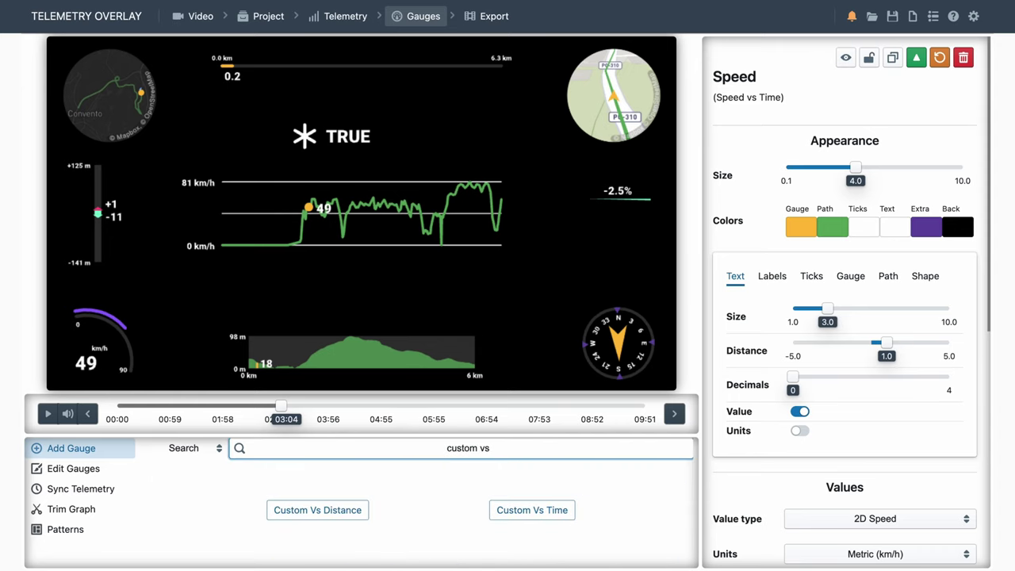
pyautogui.click(532, 512)
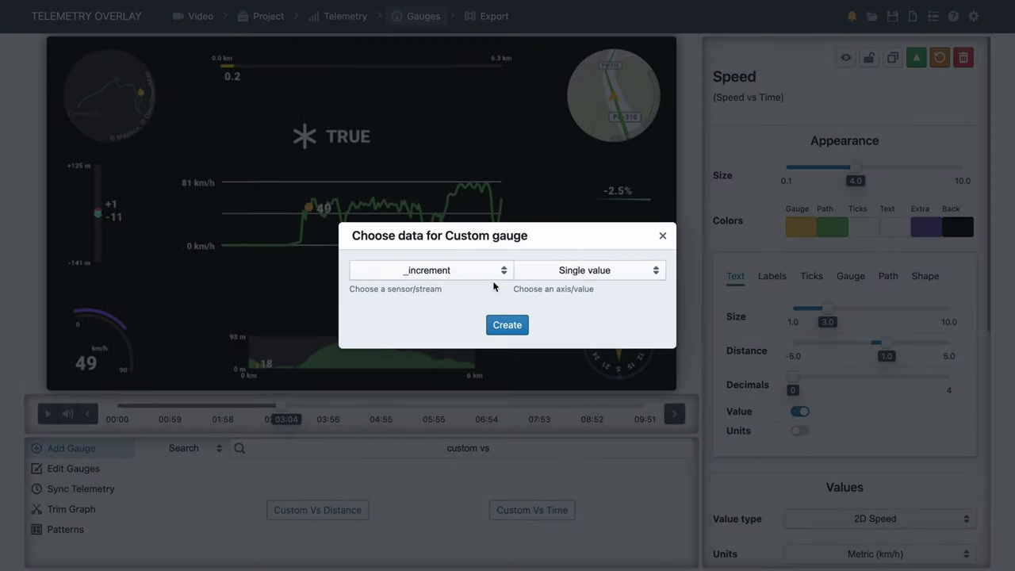
pyautogui.click(508, 325)
# Step: Move the Valid text and Increment graph so they no longer overlap the Speed graph
pyautogui.click(444, 205)
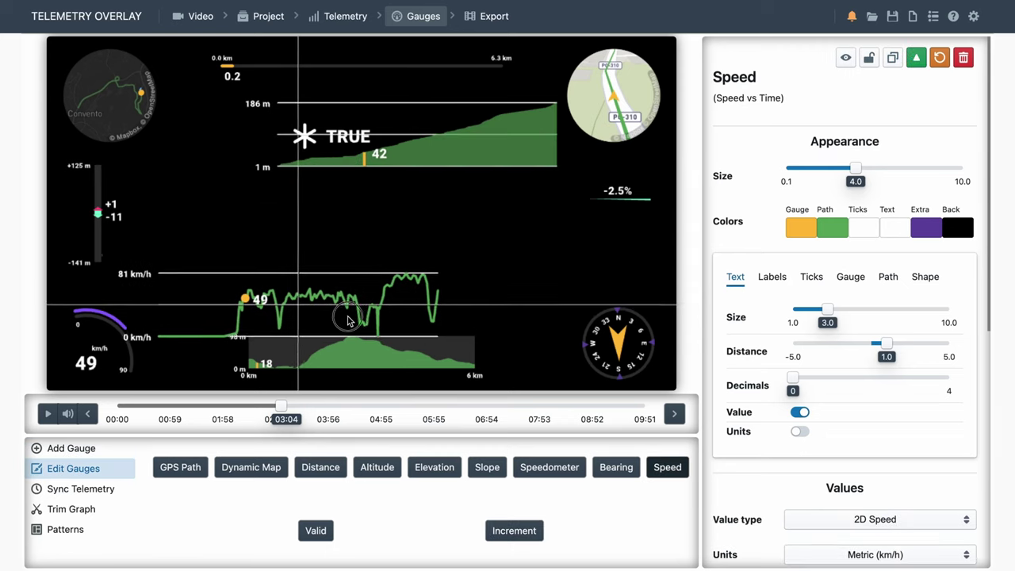
pyautogui.click(335, 141)
pyautogui.moveTo(335, 141); pyautogui.dragTo(246, 106)
pyautogui.moveTo(419, 206); pyautogui.dragTo(354, 194)
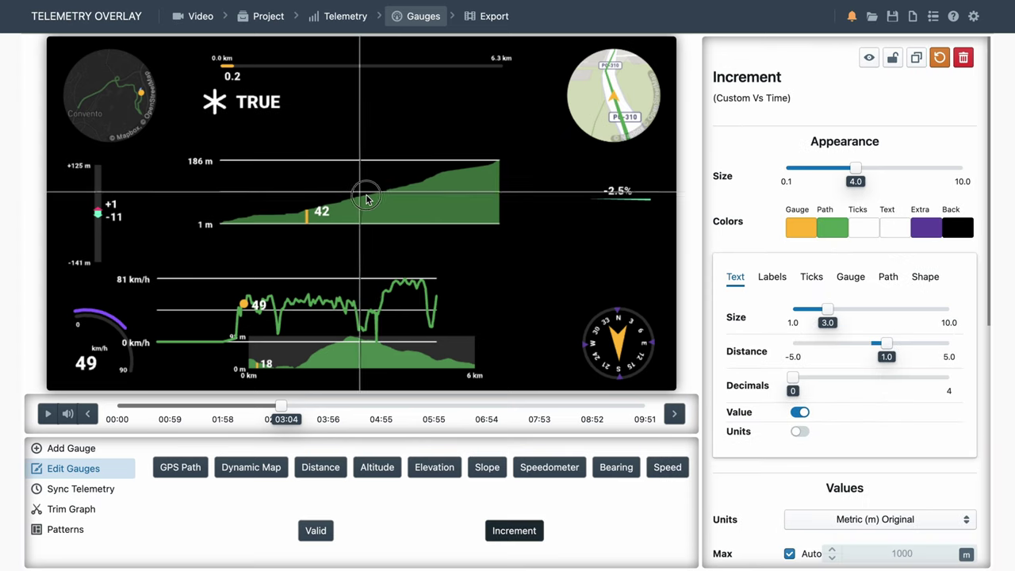
# Step: Set the Increment graph's units to feet and preview the overlay around 01:05
pyautogui.scroll(-2, 770, 404)
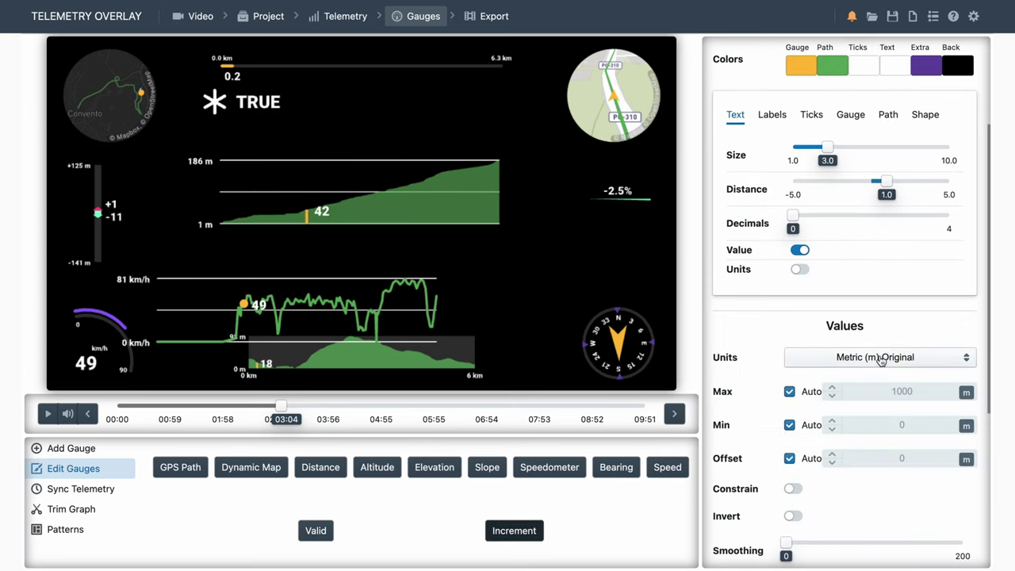
pyautogui.click(879, 357)
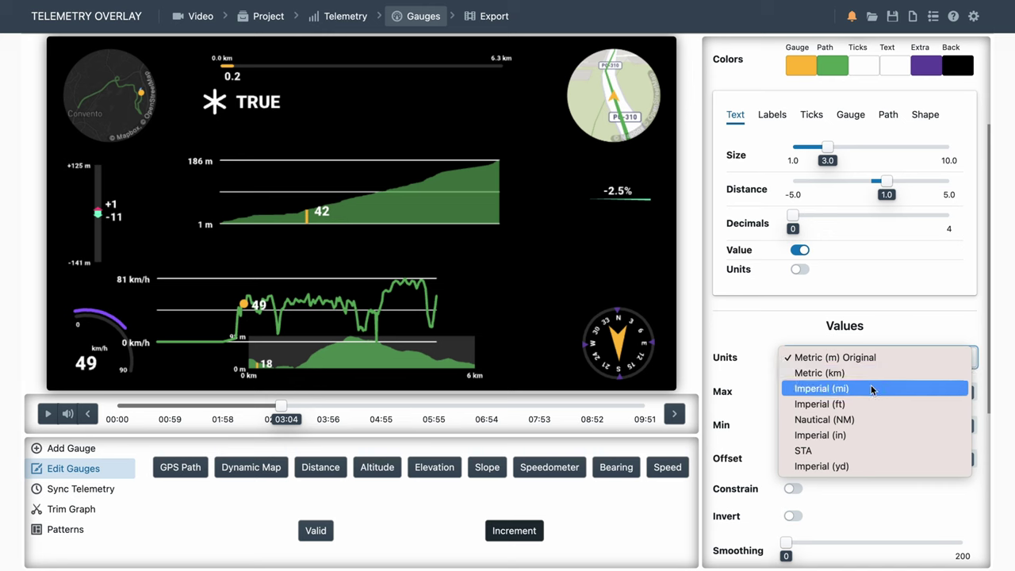
pyautogui.click(871, 388)
pyautogui.click(873, 358)
pyautogui.click(863, 377)
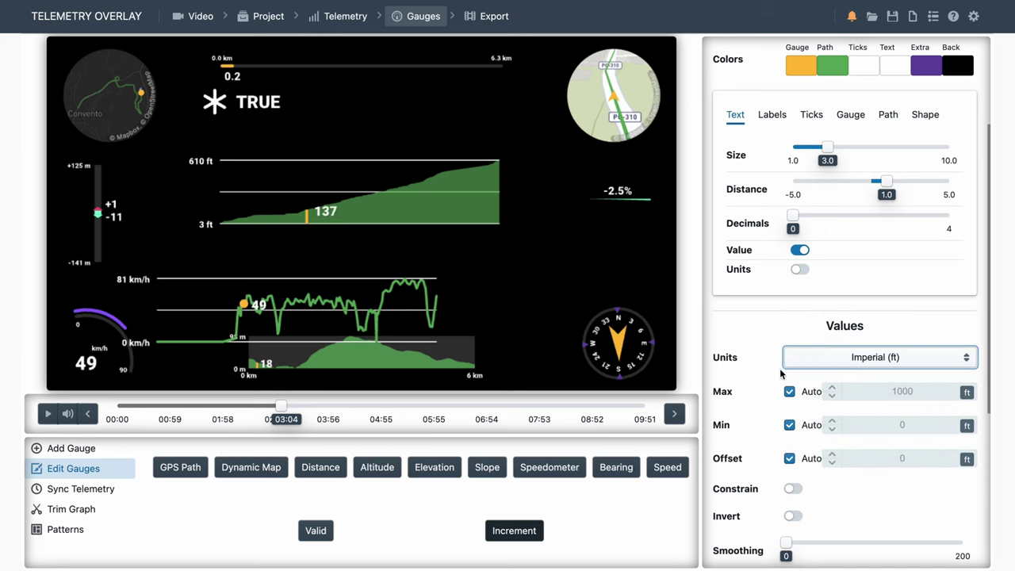
pyautogui.moveTo(279, 407); pyautogui.dragTo(384, 402)
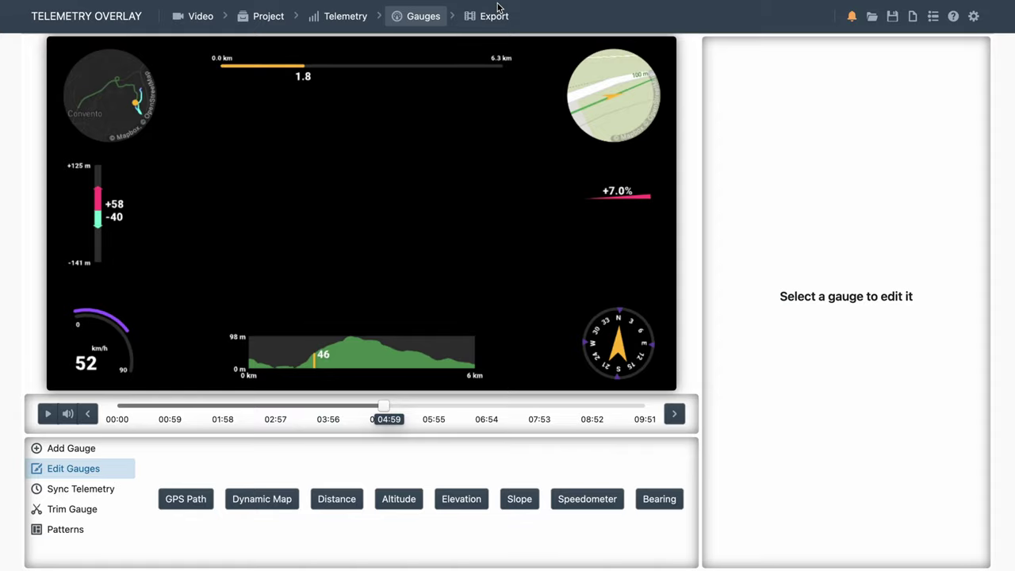
# Step: Add the report.MP4 export to the queue and rename its entry 'From CSV'
pyautogui.click(495, 16)
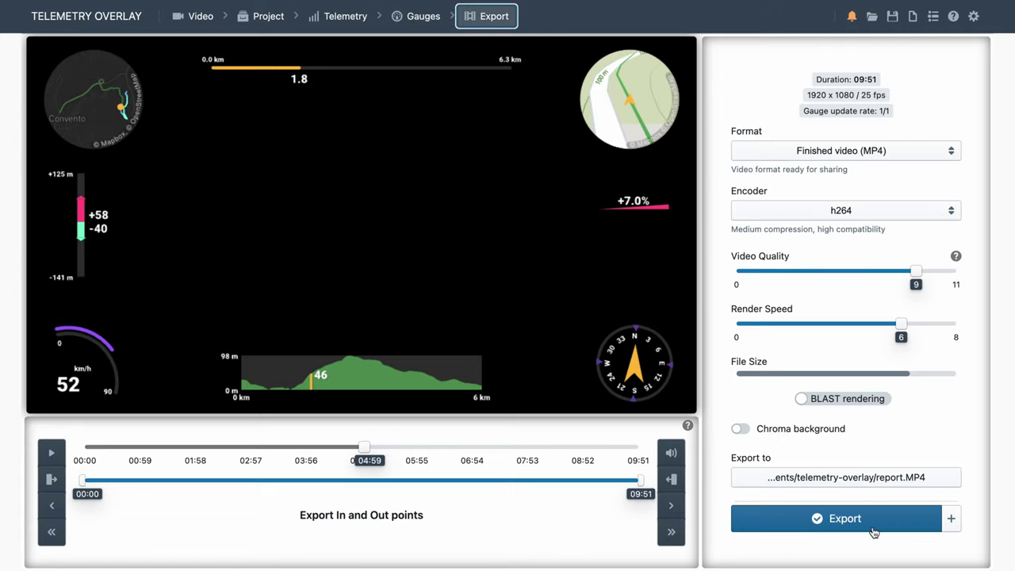
pyautogui.click(951, 519)
pyautogui.click(926, 475)
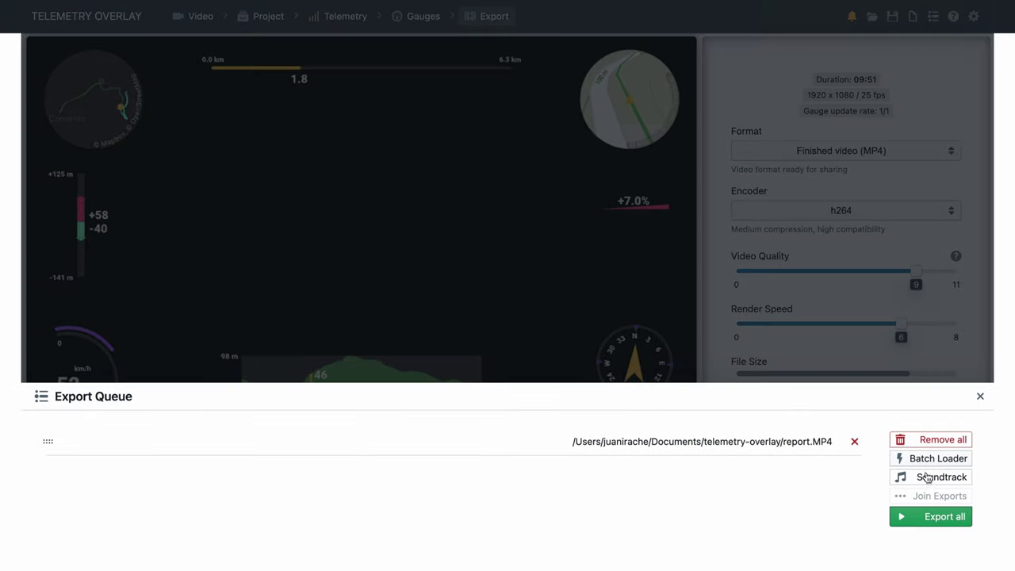
pyautogui.tripleClick(714, 441)
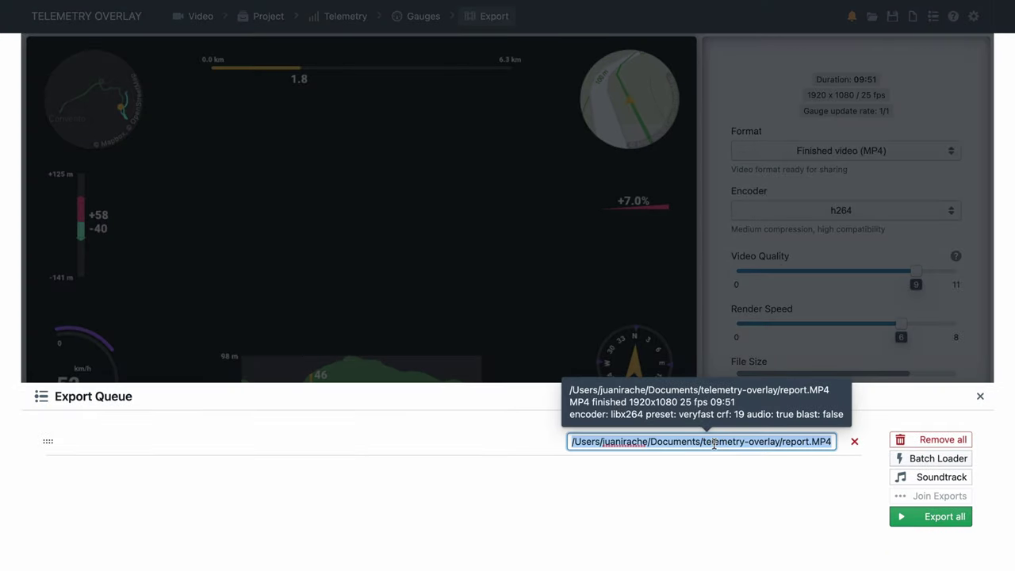
pyautogui.write('From CSV')
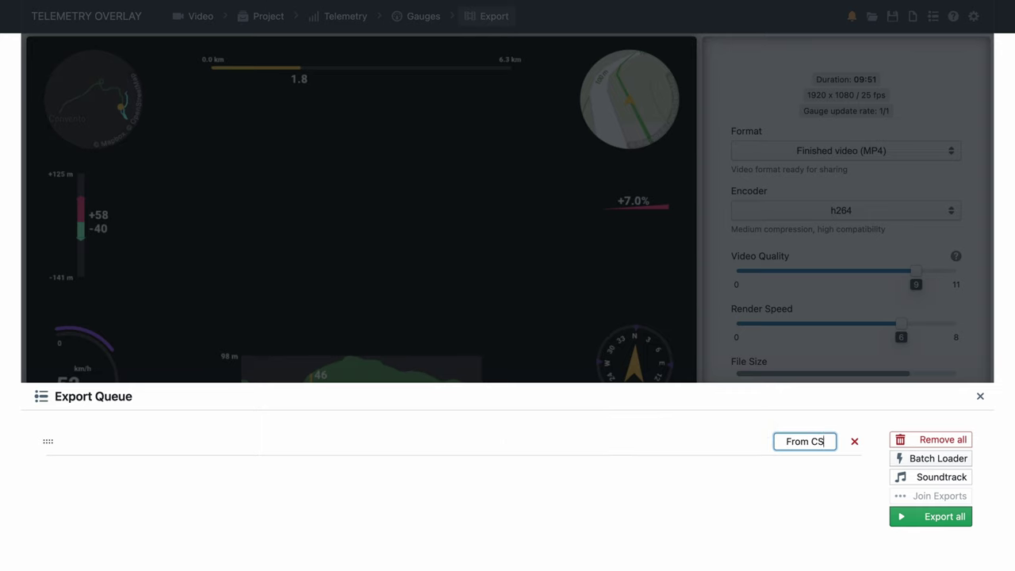
# Step: Add the cycling video as a second queue entry named 'Cycling'
pyautogui.click(609, 494)
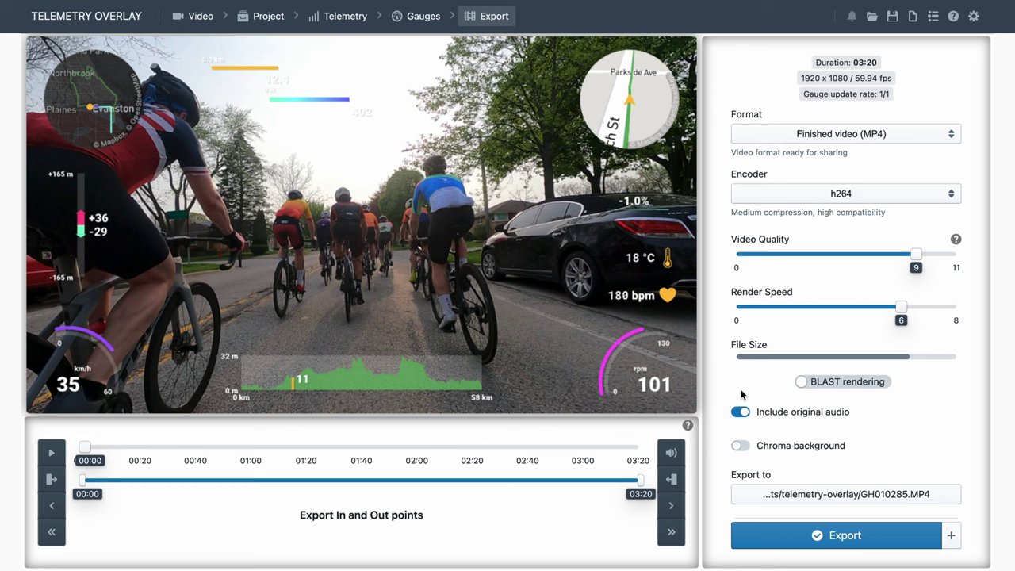
pyautogui.click(951, 536)
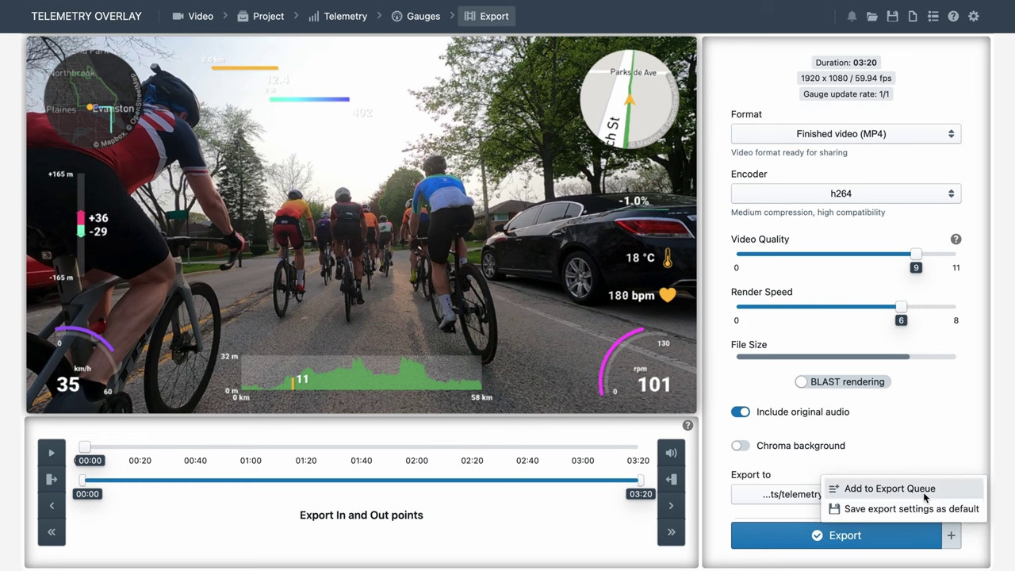
pyautogui.click(924, 493)
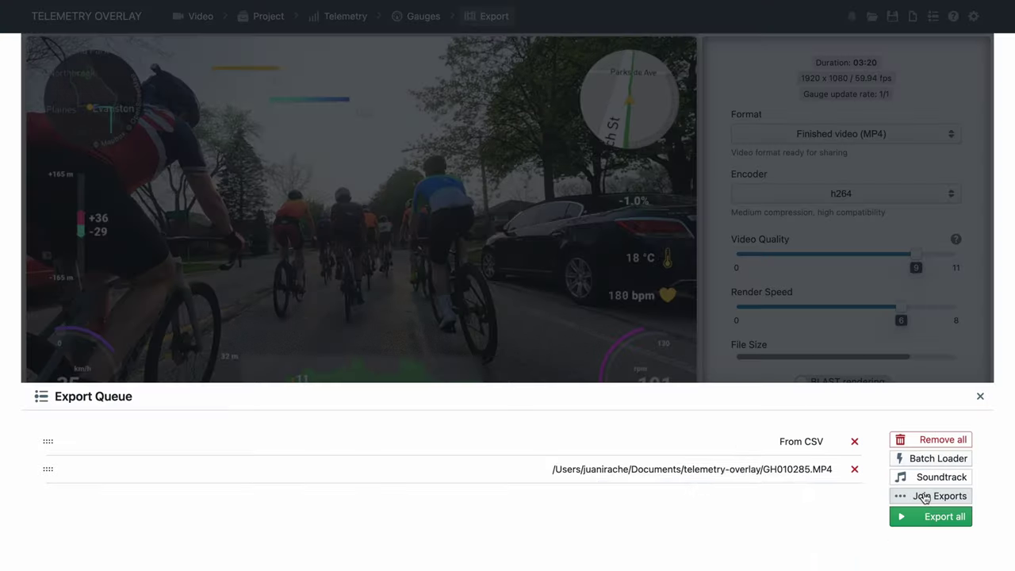
pyautogui.click(725, 469)
pyautogui.write('Cyc')
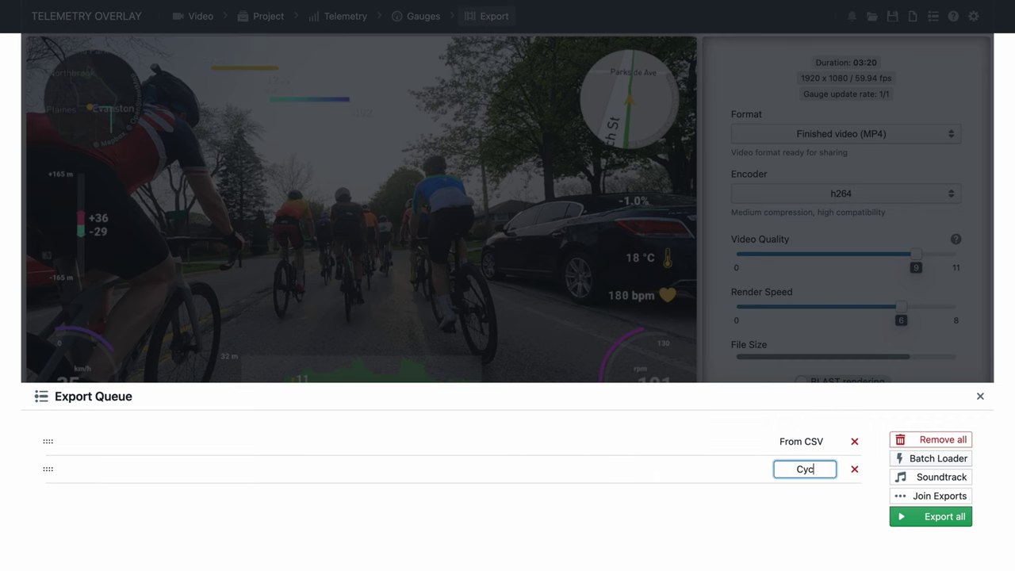
pyautogui.write('ling')
pyautogui.click(699, 518)
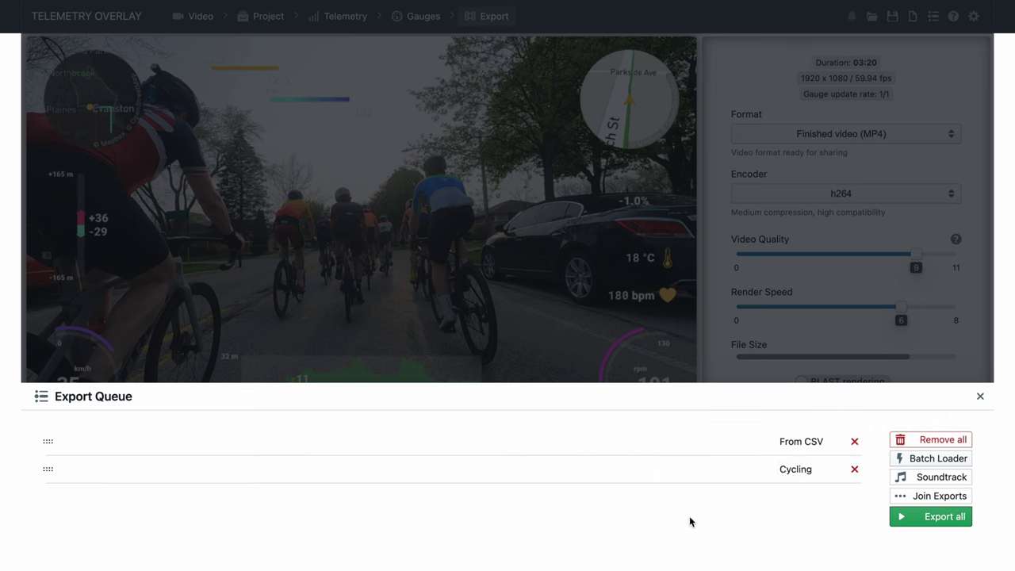
# Step: Reorder the two queue entries, then reopen the queue from the Video page
pyautogui.moveTo(47, 469); pyautogui.dragTo(49, 500)
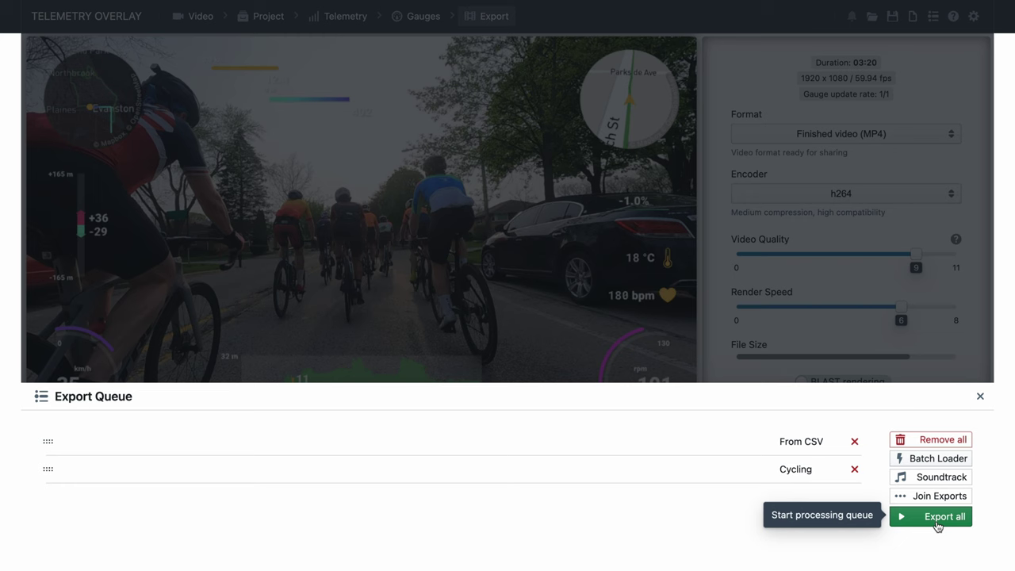
pyautogui.click(740, 280)
pyautogui.click(200, 17)
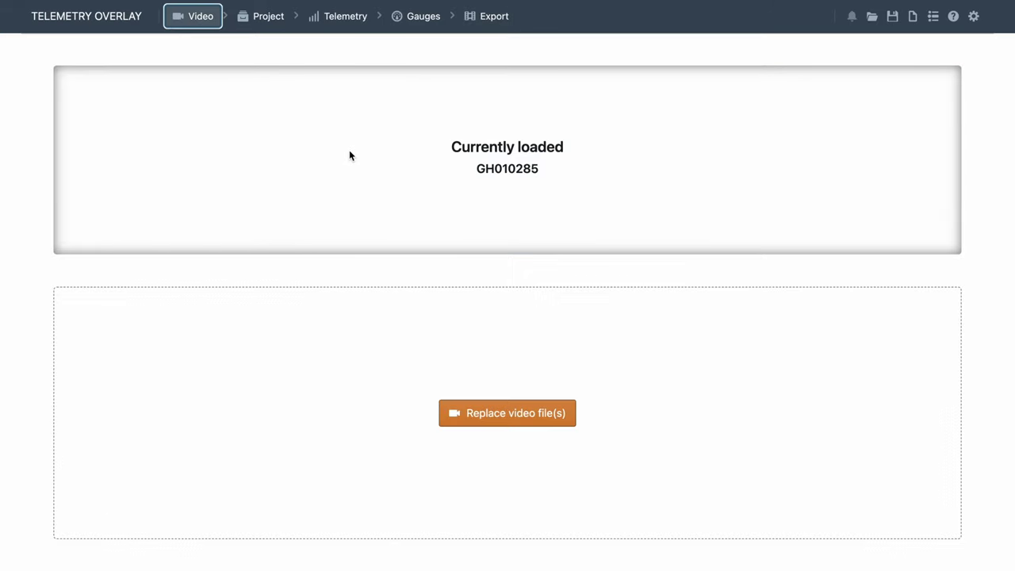
pyautogui.click(932, 19)
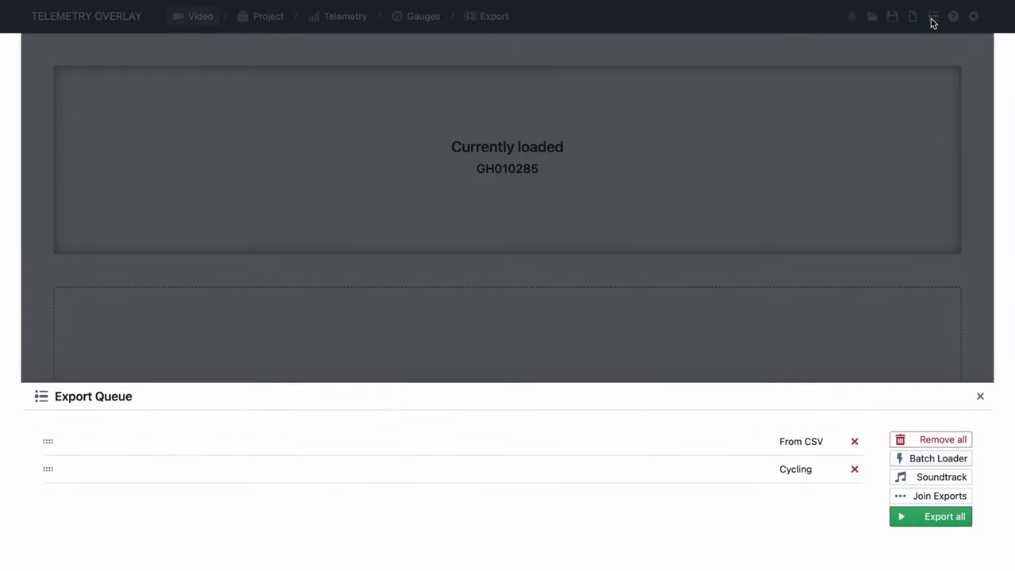
# Step: Empty the export queue and queue the clip up to the 00:20 out point
pyautogui.click(928, 440)
pyautogui.click(605, 302)
pyautogui.click(583, 28)
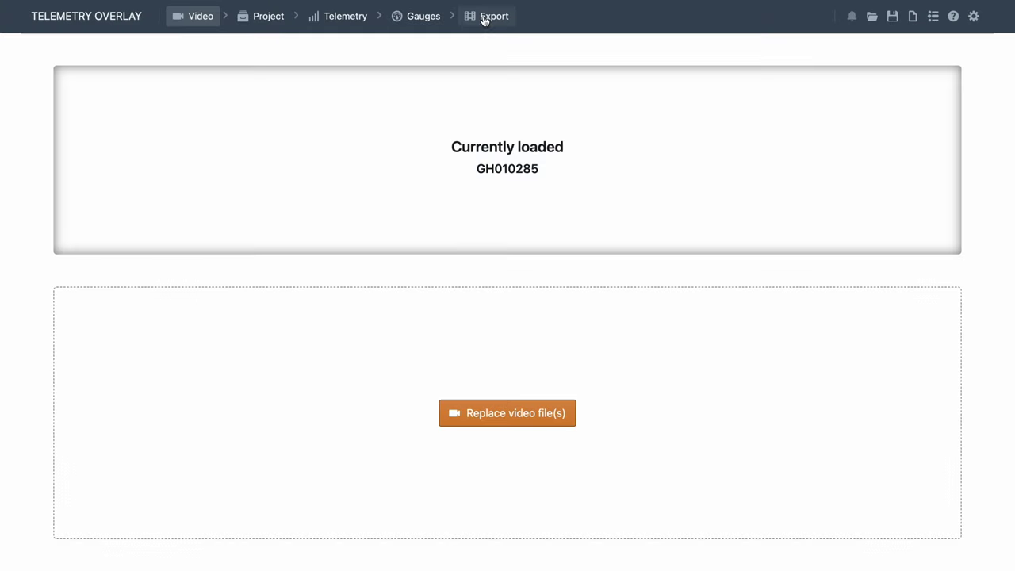
pyautogui.click(484, 16)
pyautogui.moveTo(85, 446); pyautogui.dragTo(141, 444)
pyautogui.press('o')
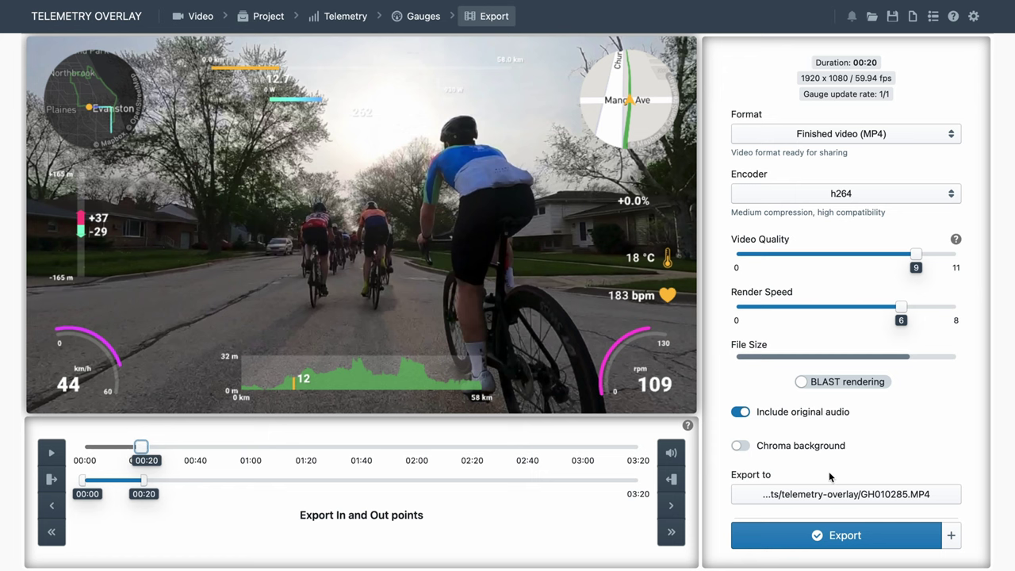
pyautogui.click(951, 535)
pyautogui.click(893, 488)
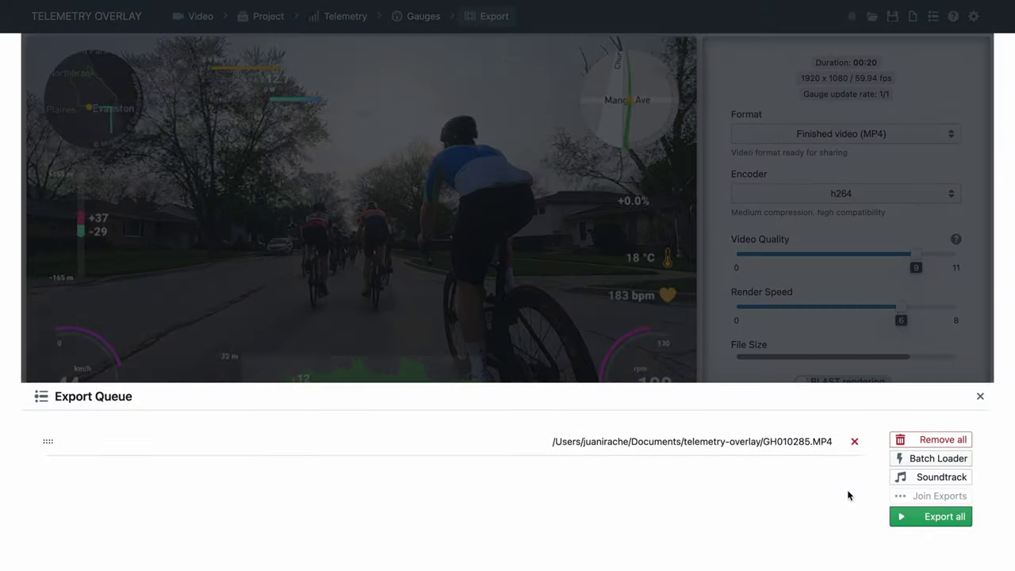
pyautogui.press('Escape')
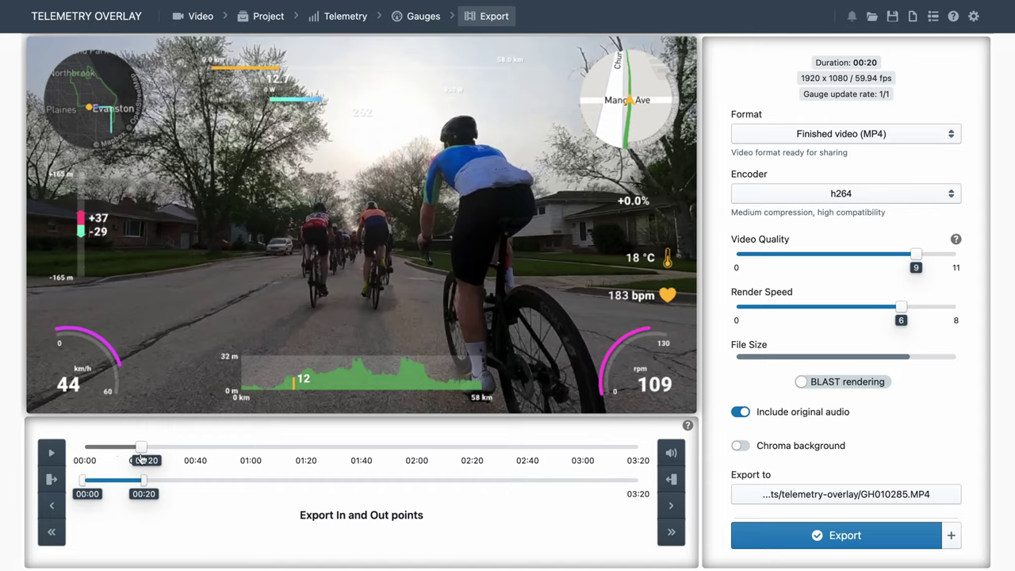
# Step: Queue the 01:18–01:47 clip, overwriting the existing output file
pyautogui.moveTo(140, 449); pyautogui.dragTo(355, 448)
pyautogui.click(952, 536)
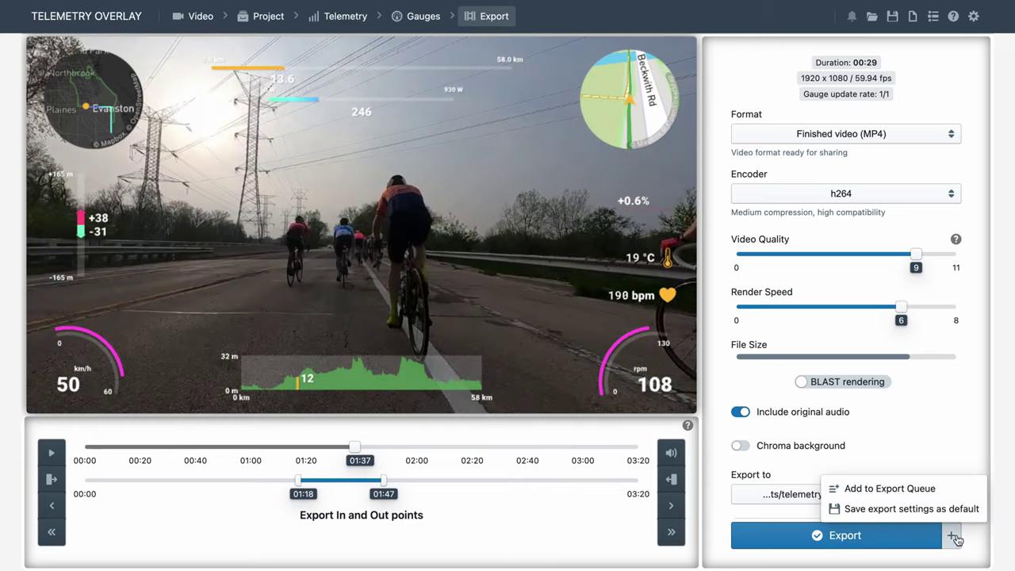
pyautogui.click(922, 489)
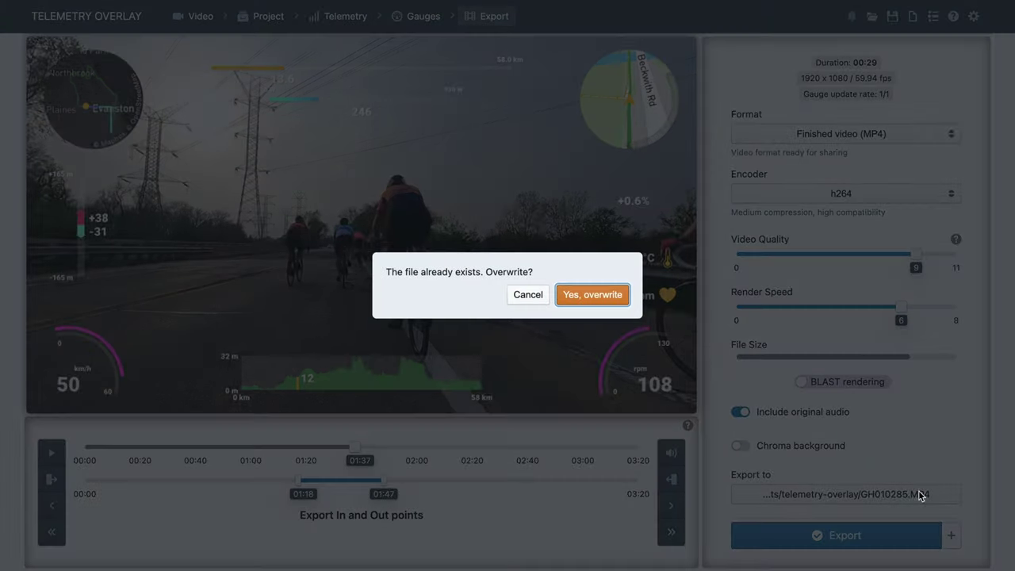
pyautogui.click(607, 299)
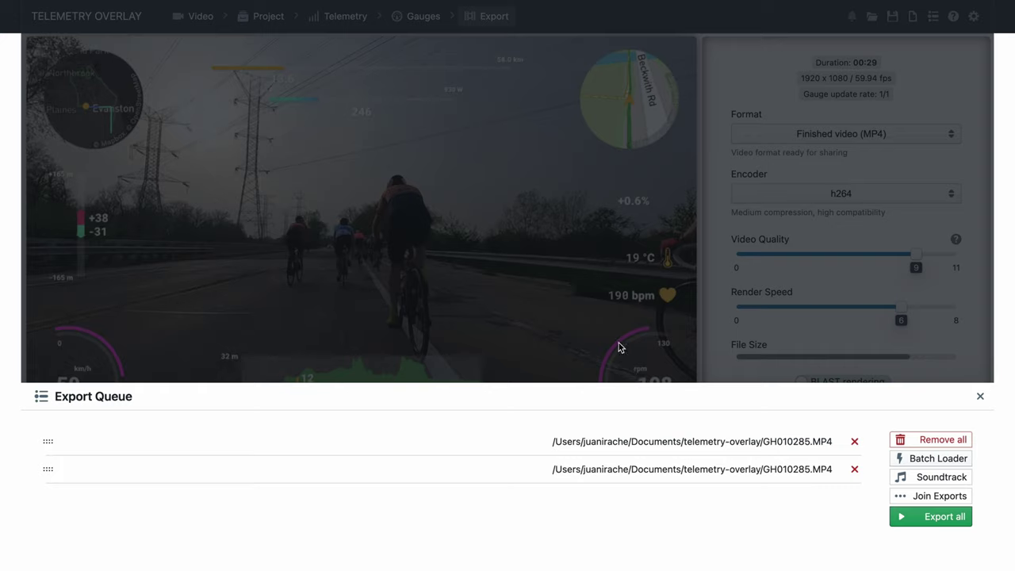
pyautogui.click(594, 309)
# Step: Queue the 02:53–03:20 clip and join the three queued exports
pyautogui.moveTo(397, 449); pyautogui.dragTo(647, 465)
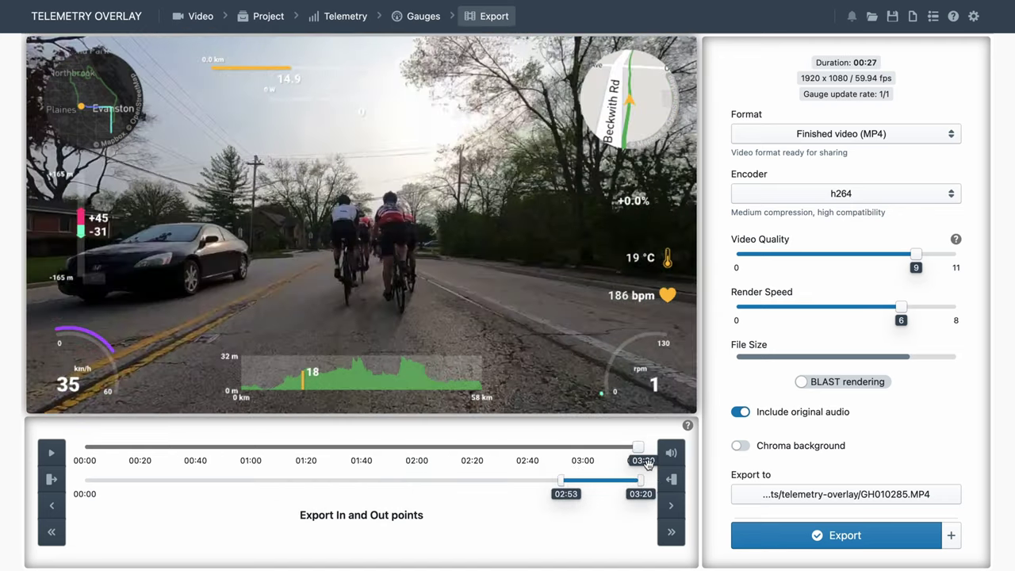
pyautogui.click(951, 536)
pyautogui.click(883, 490)
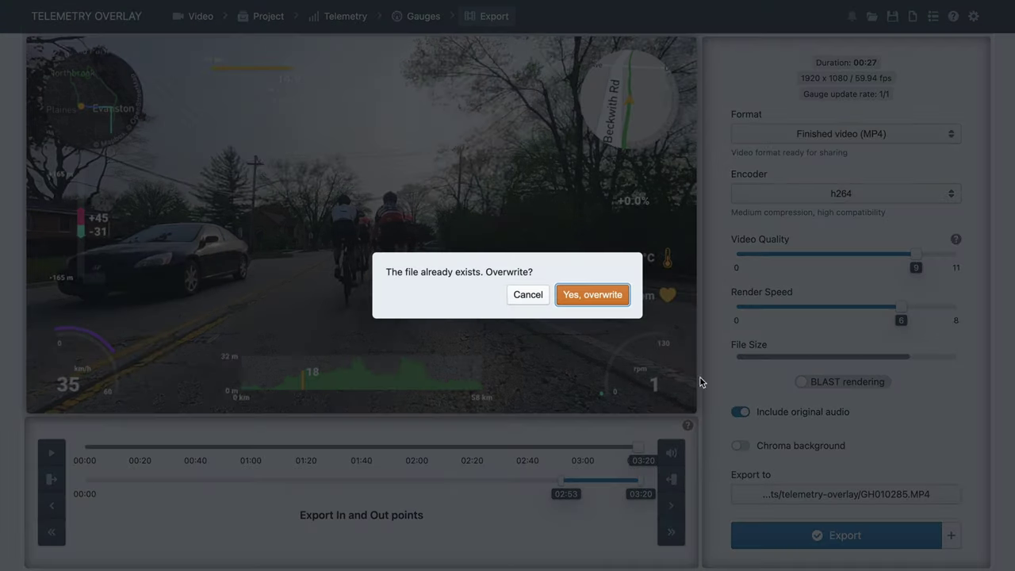
pyautogui.click(607, 295)
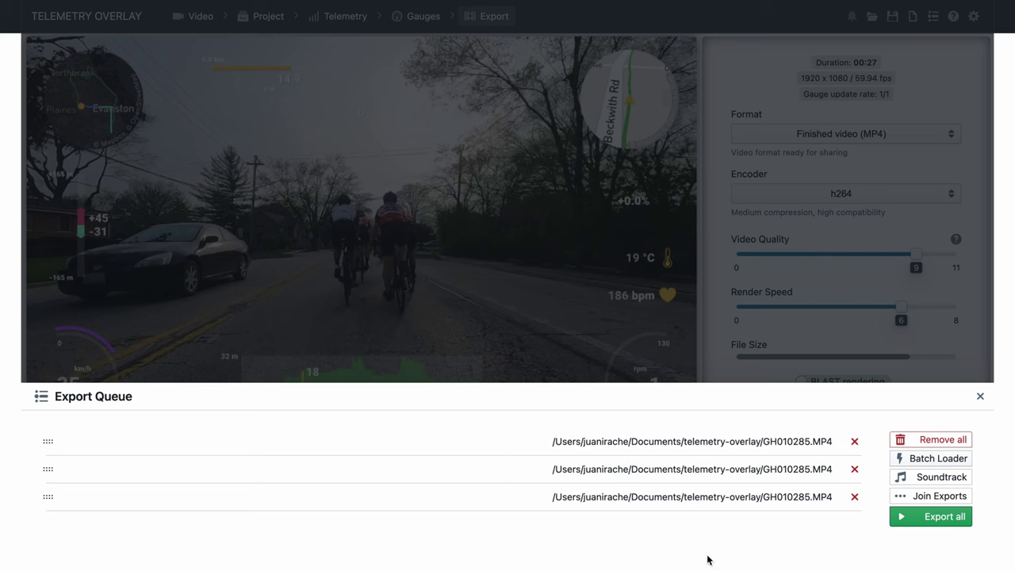
pyautogui.click(928, 496)
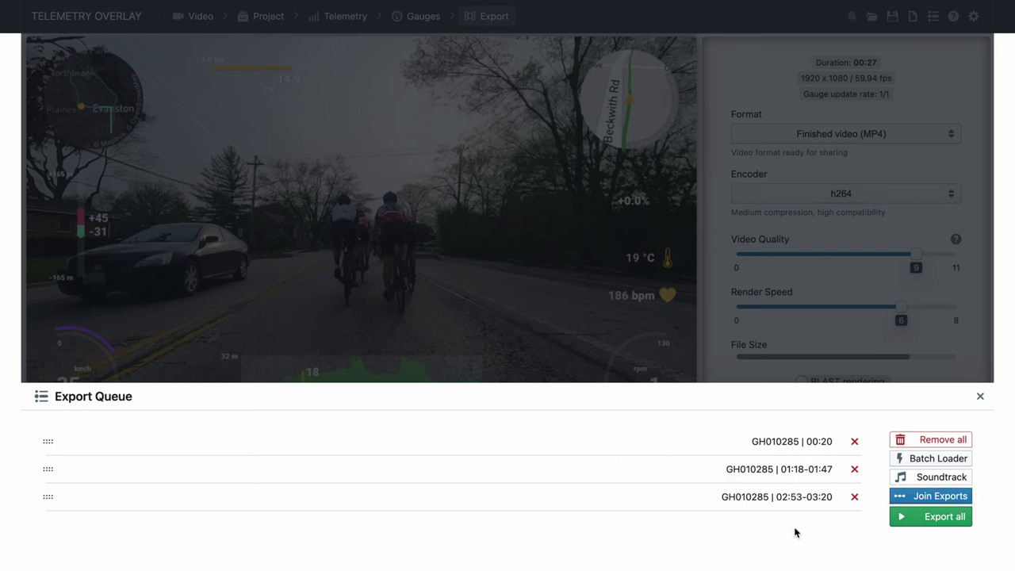
# Step: Rename the queued clips start, middle and end, then move end to the top
pyautogui.click(779, 441)
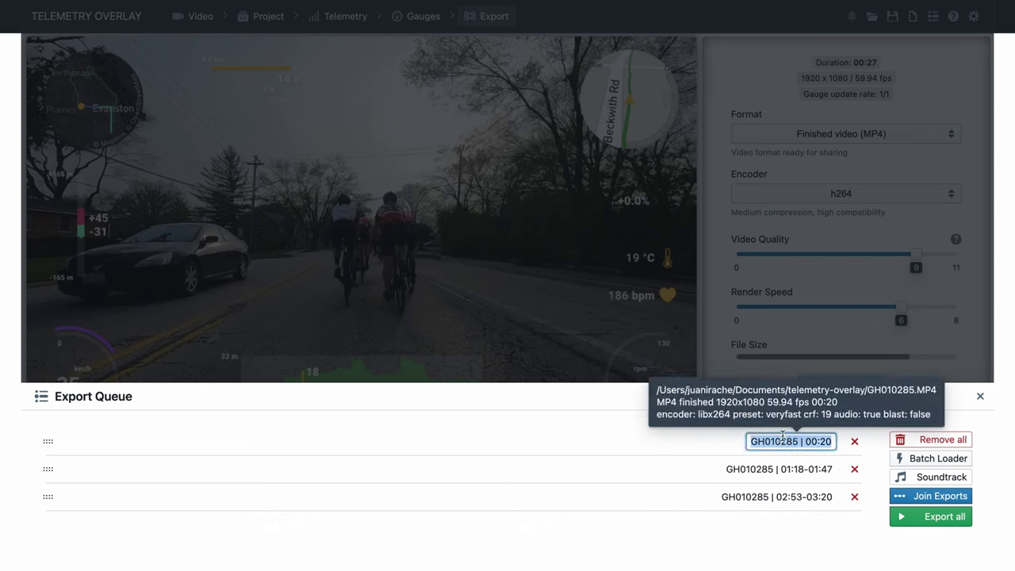
pyautogui.write('start')
pyautogui.click(793, 469)
pyautogui.write('middle')
pyautogui.click(769, 497)
pyautogui.write('end')
pyautogui.press('Return')
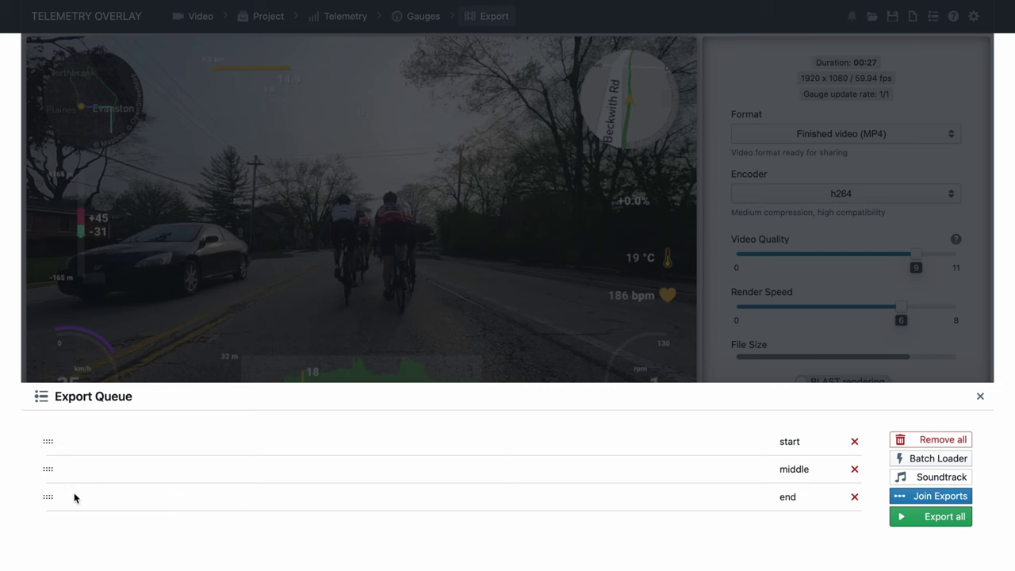
pyautogui.moveTo(50, 495); pyautogui.dragTo(55, 448)
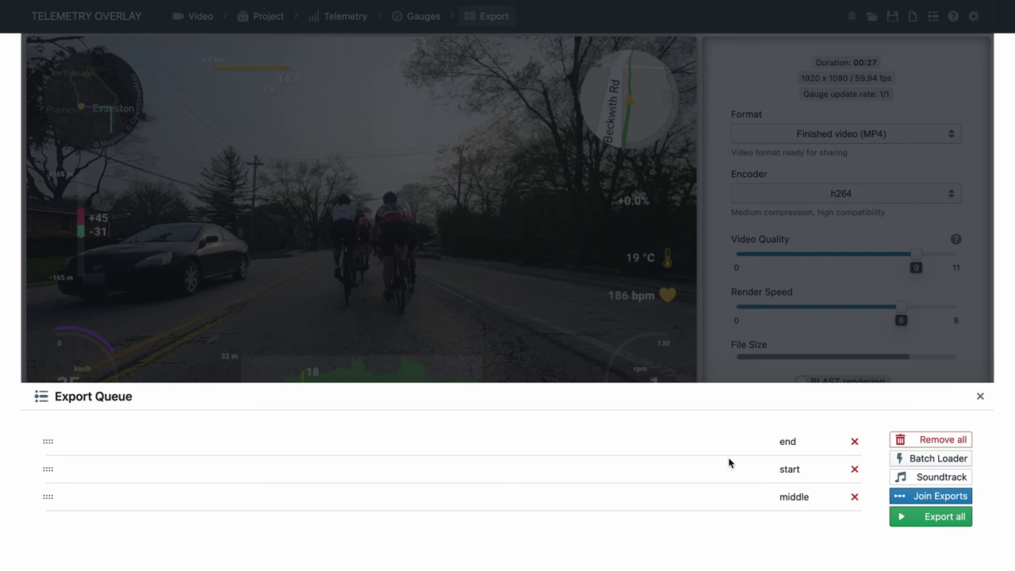
# Step: Set the MP3 from the Music folder as the joined export's soundtrack
pyautogui.click(935, 477)
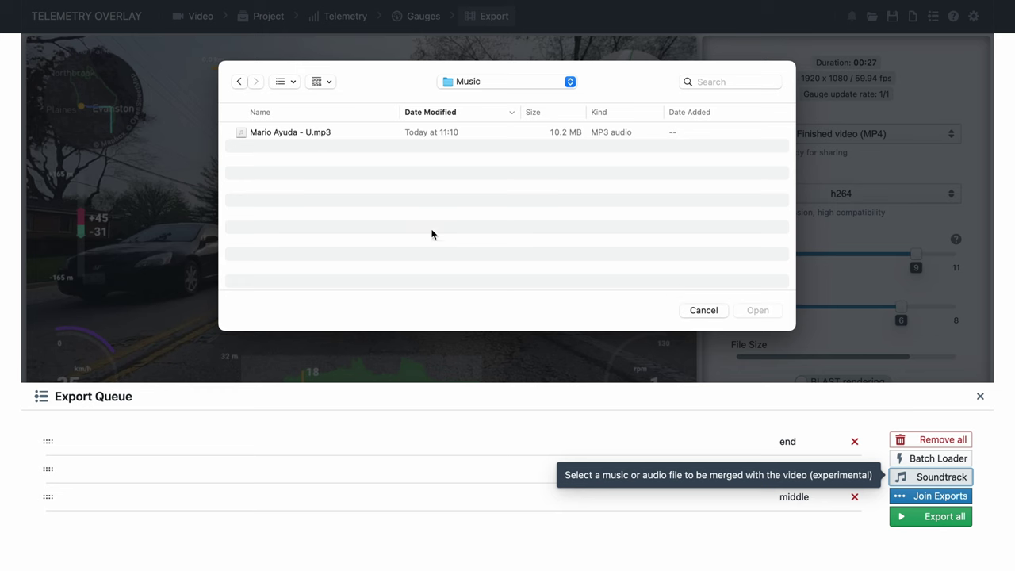
pyautogui.click(305, 133)
pyautogui.click(757, 310)
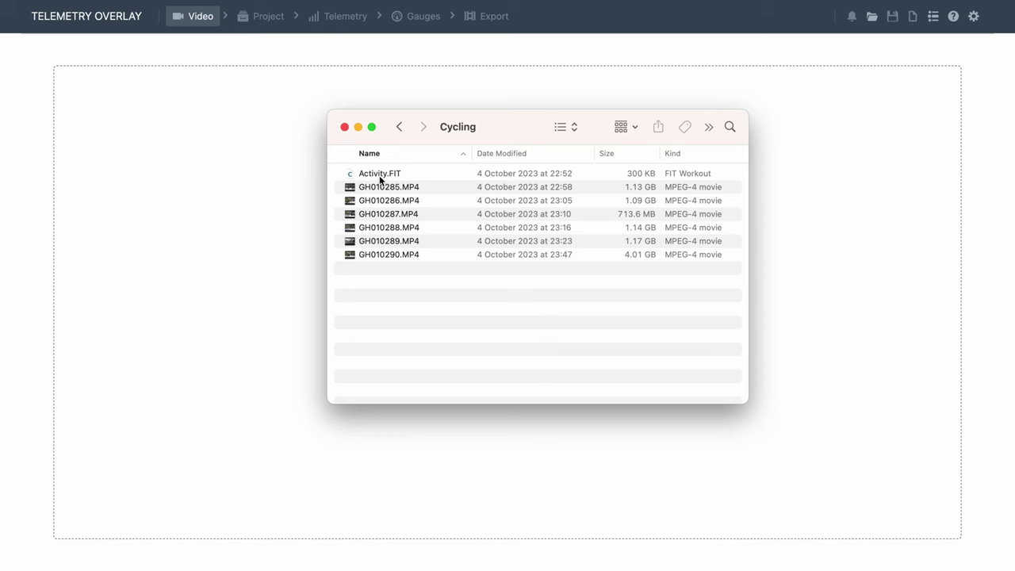
# Step: Drop GH010285.MP4 from the Cycling folder onto the Load video/data file area
pyautogui.click(381, 174)
pyautogui.moveTo(395, 320); pyautogui.dragTo(412, 204)
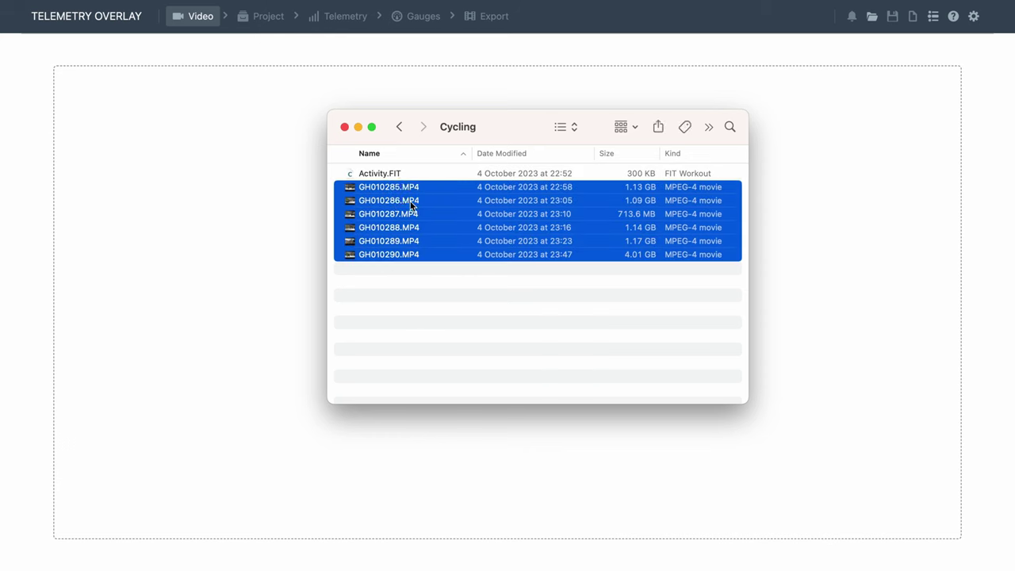
pyautogui.click(425, 313)
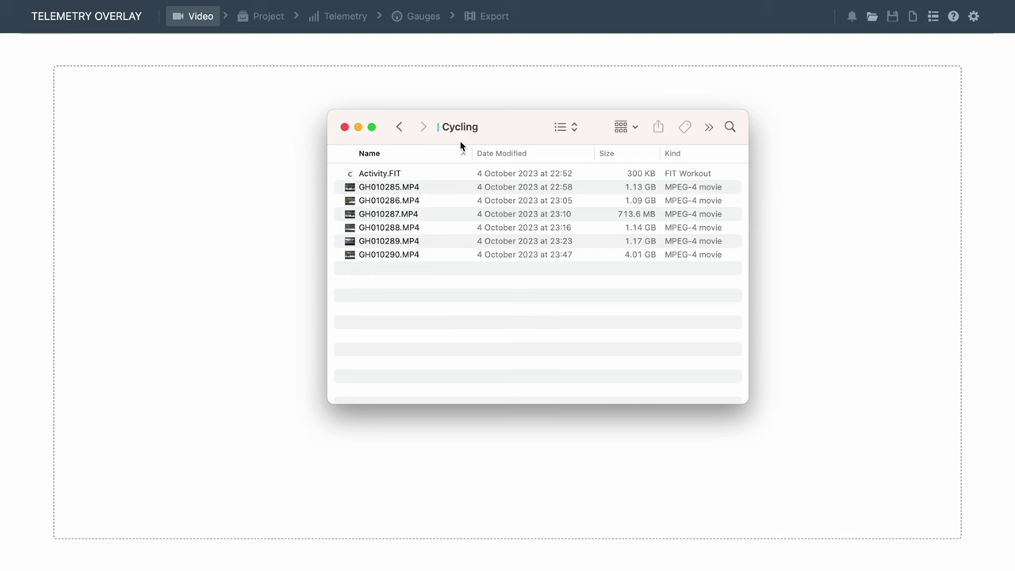
pyautogui.moveTo(386, 288); pyautogui.dragTo(444, 252)
pyautogui.moveTo(741, 138); pyautogui.dragTo(987, 140)
pyautogui.click(767, 320)
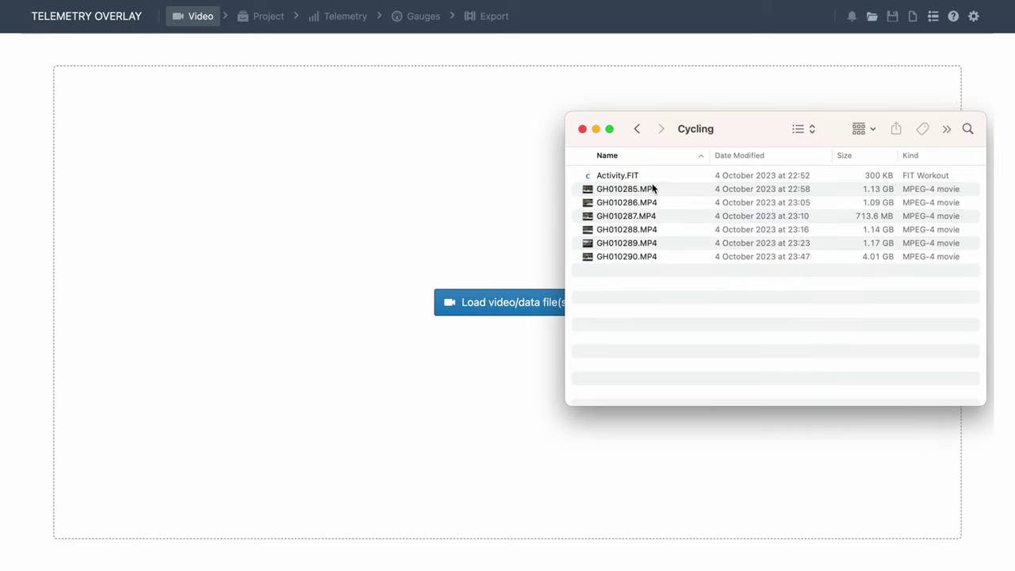
pyautogui.moveTo(653, 189); pyautogui.dragTo(455, 300)
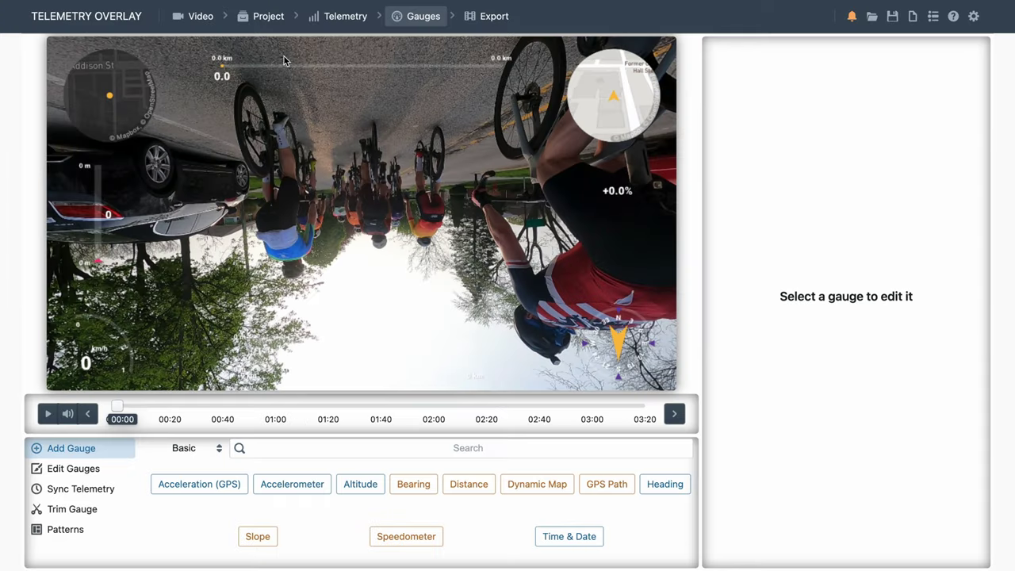
# Step: Rotate GH010285 180° upright and add Activity.FIT, re-applying the default gauges
pyautogui.click(268, 16)
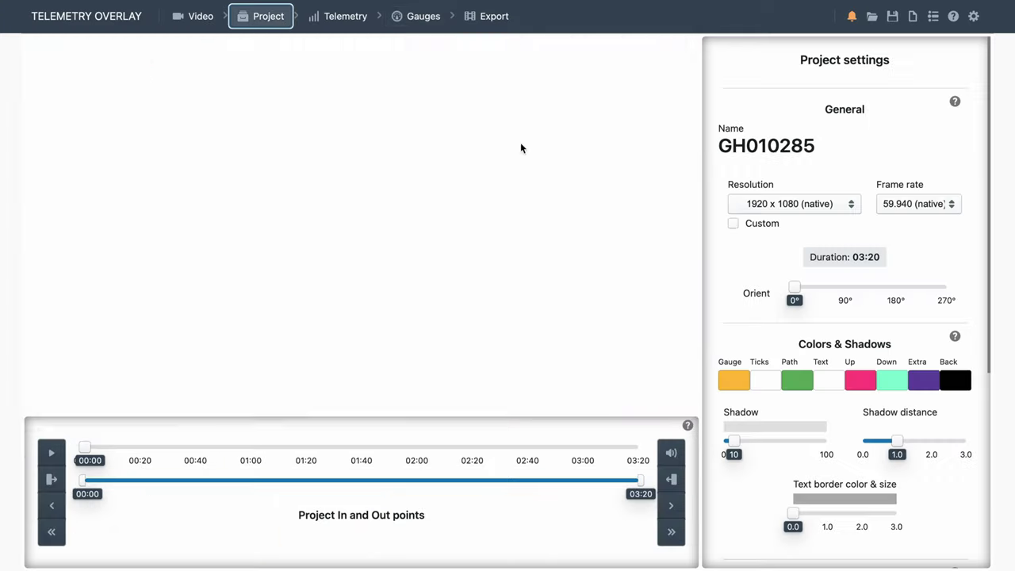
pyautogui.moveTo(795, 286); pyautogui.dragTo(896, 286)
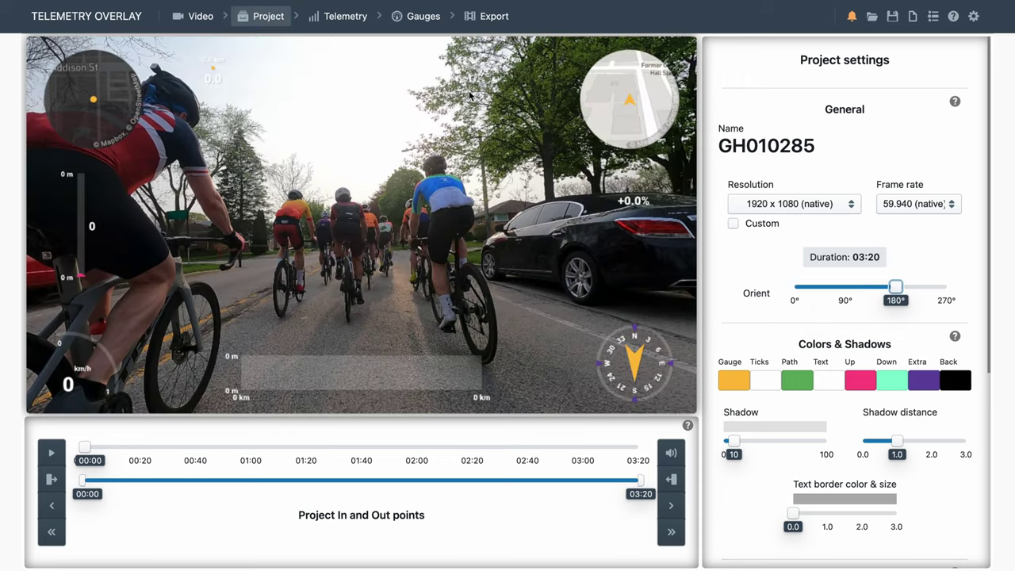
pyautogui.click(336, 16)
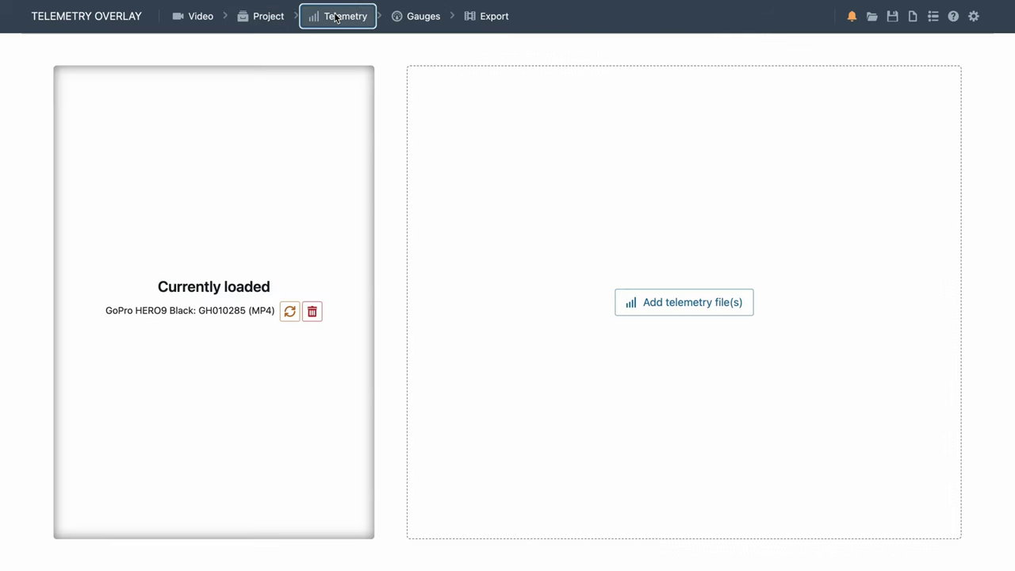
pyautogui.click(684, 302)
pyautogui.click(641, 173)
pyautogui.moveTo(675, 129); pyautogui.dragTo(644, 272)
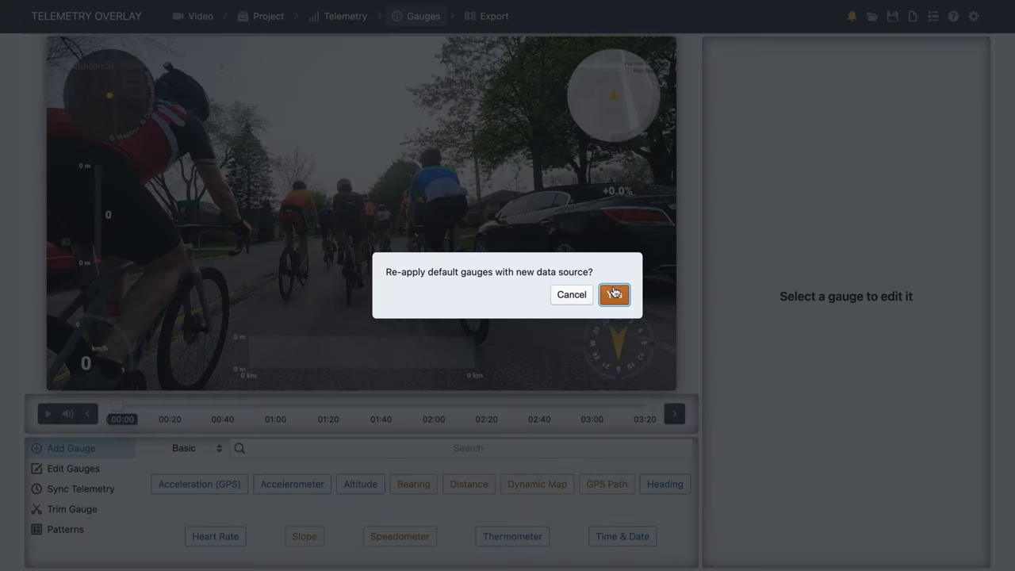
pyautogui.click(609, 295)
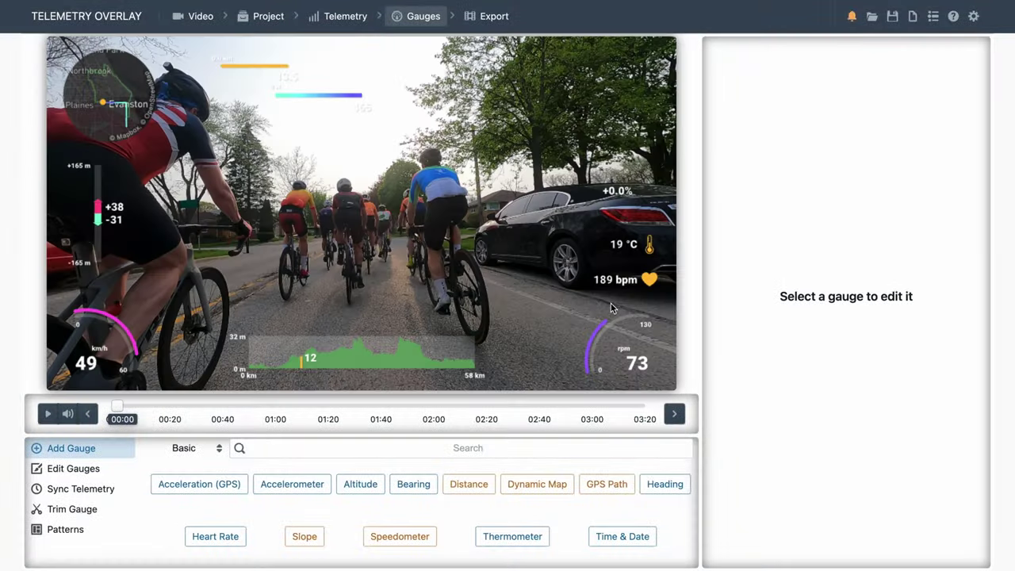
pyautogui.click(94, 494)
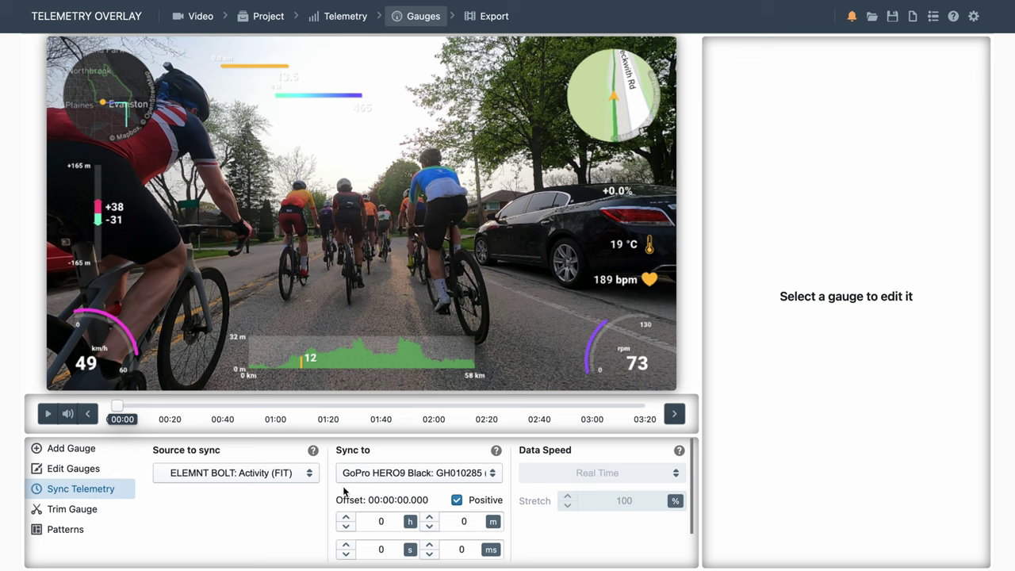
# Step: Sync the ELEMNT BOLT FIT data to Video Timestamp and scrub near the start to check it
pyautogui.click(421, 478)
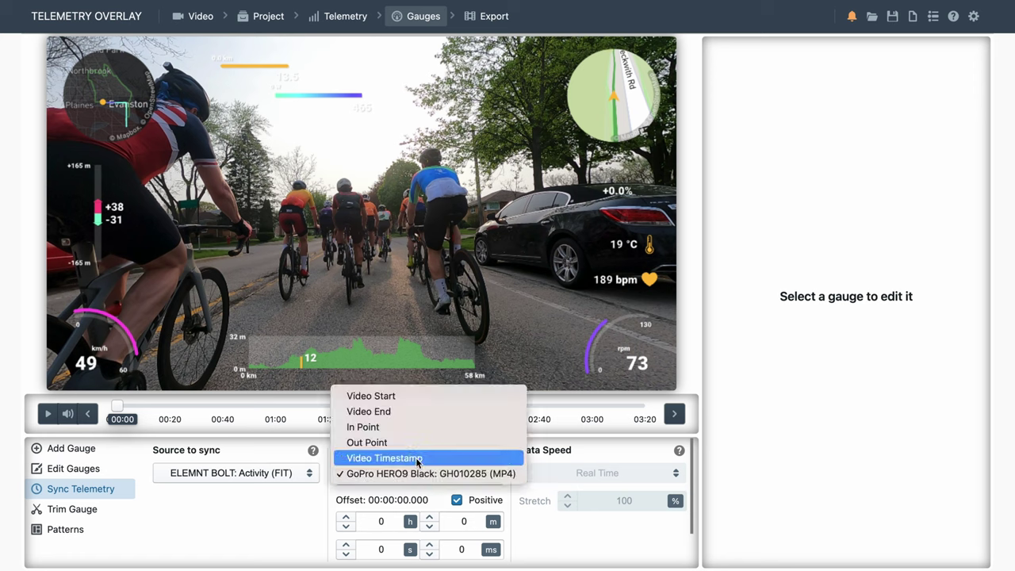
pyautogui.click(418, 459)
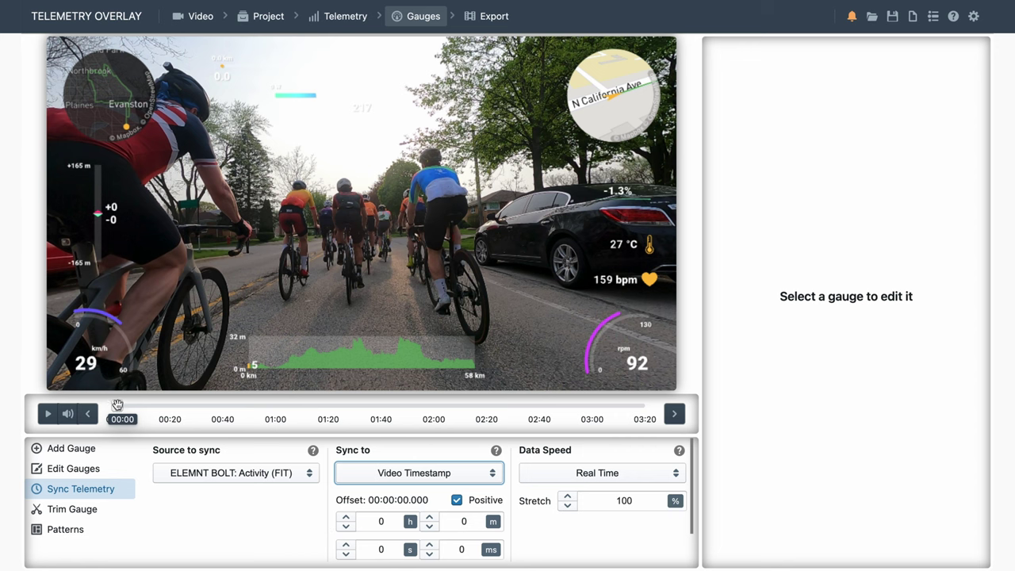
pyautogui.click(118, 406)
pyautogui.moveTo(117, 405); pyautogui.dragTo(124, 405)
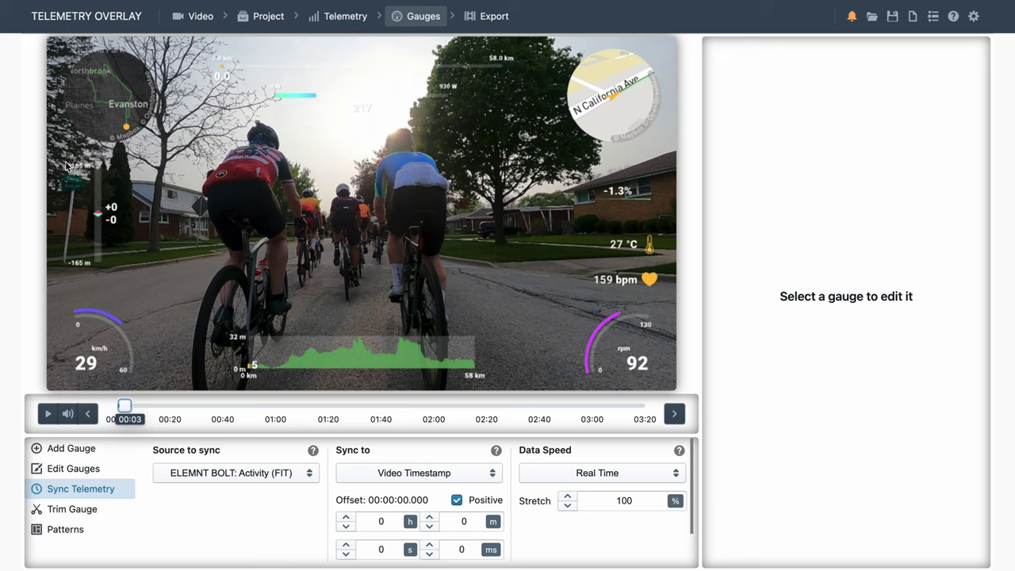
# Step: Enlarge the GPS Path and Dynamic Map gauges and bring both to the front
pyautogui.click(108, 96)
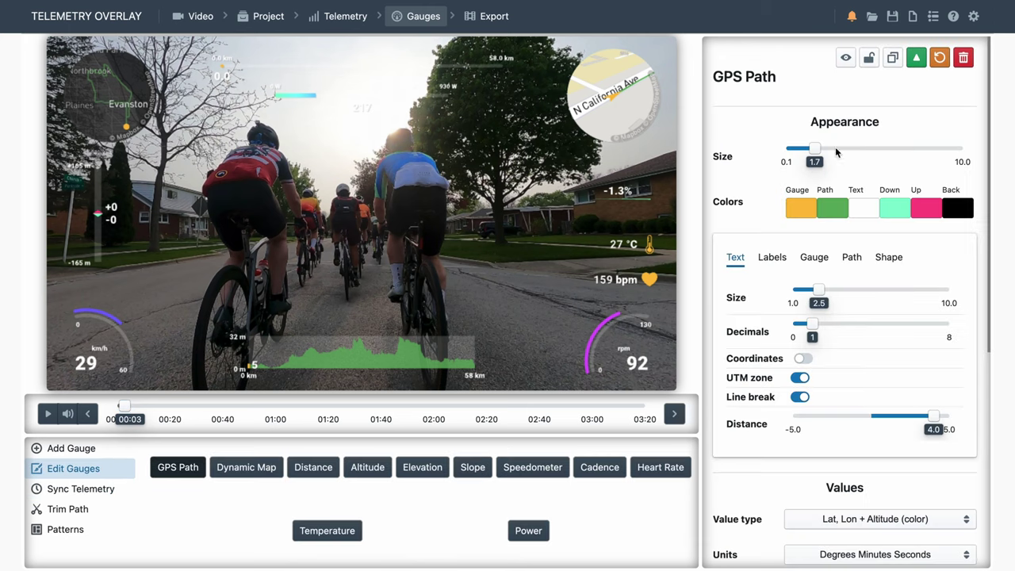
pyautogui.click(910, 67)
pyautogui.moveTo(815, 148); pyautogui.dragTo(933, 150)
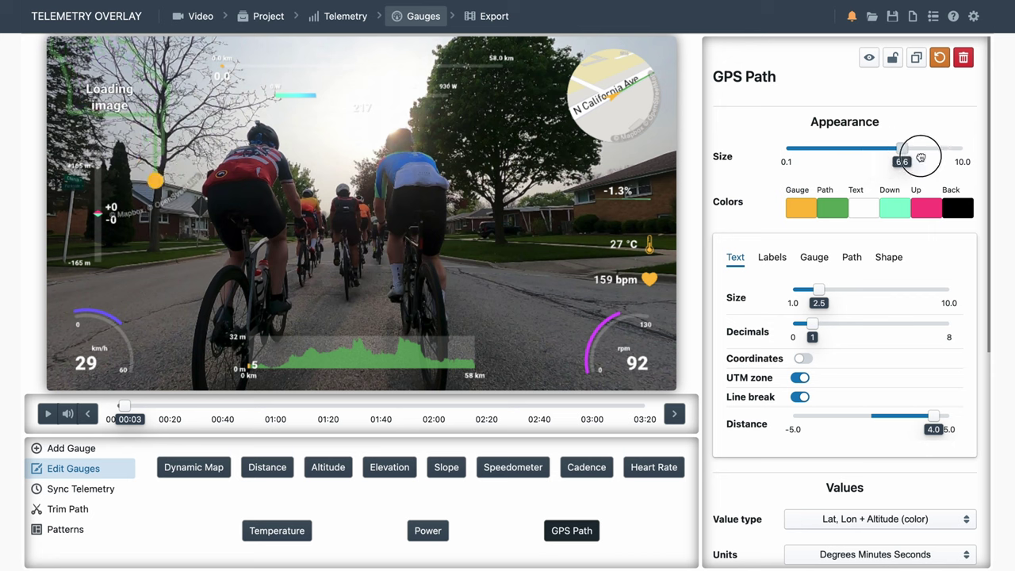
pyautogui.click(610, 101)
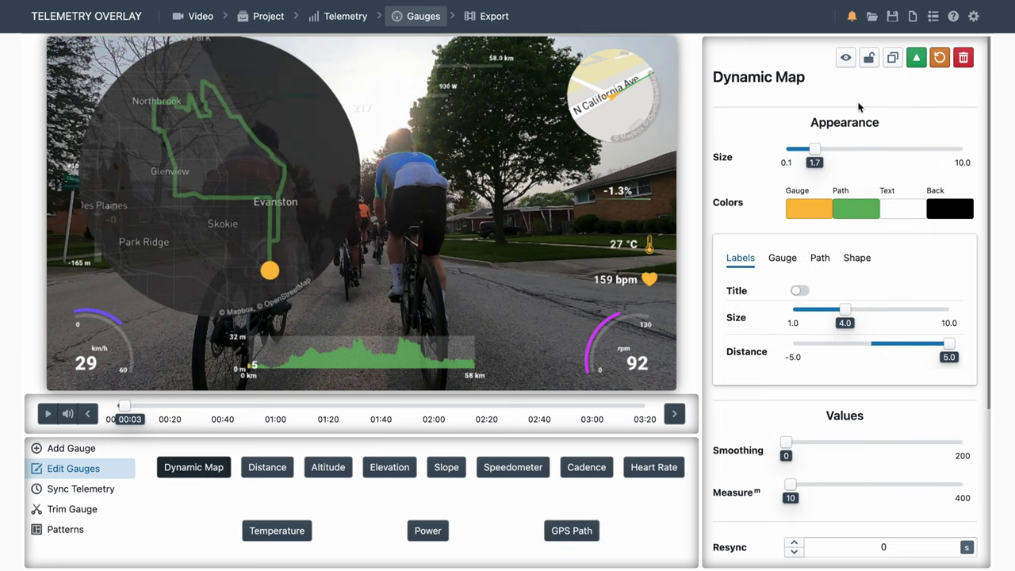
pyautogui.moveTo(814, 149); pyautogui.dragTo(909, 151)
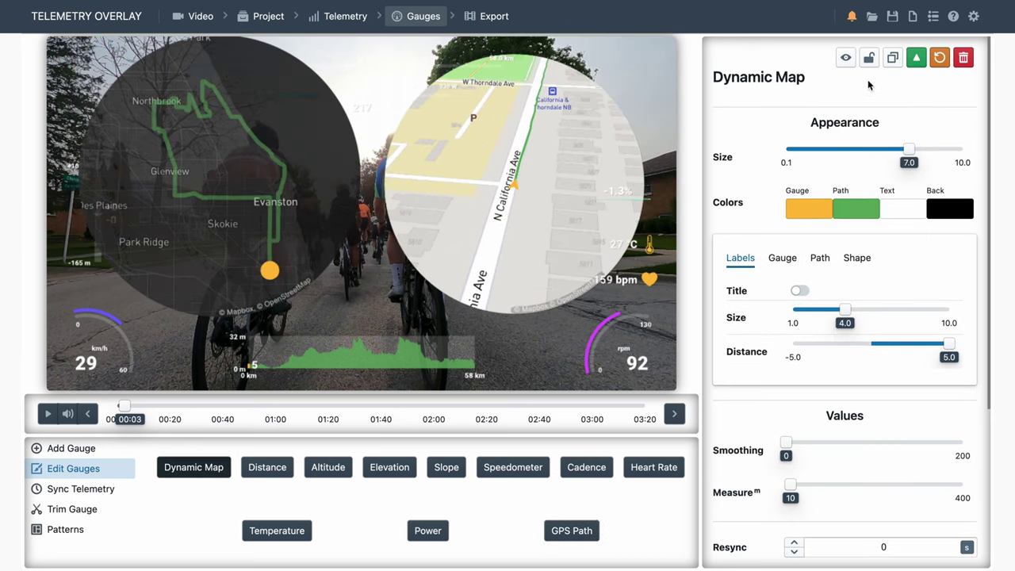
pyautogui.click(916, 57)
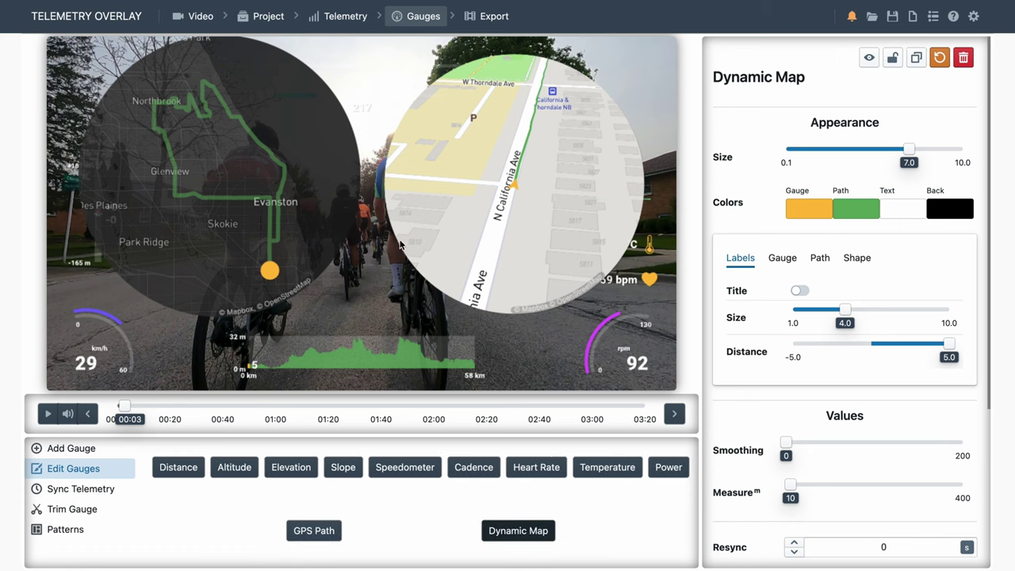
# Step: Set the FIT sync offset to negative 07:38:53 and scrub to 00:07 to verify
pyautogui.click(89, 492)
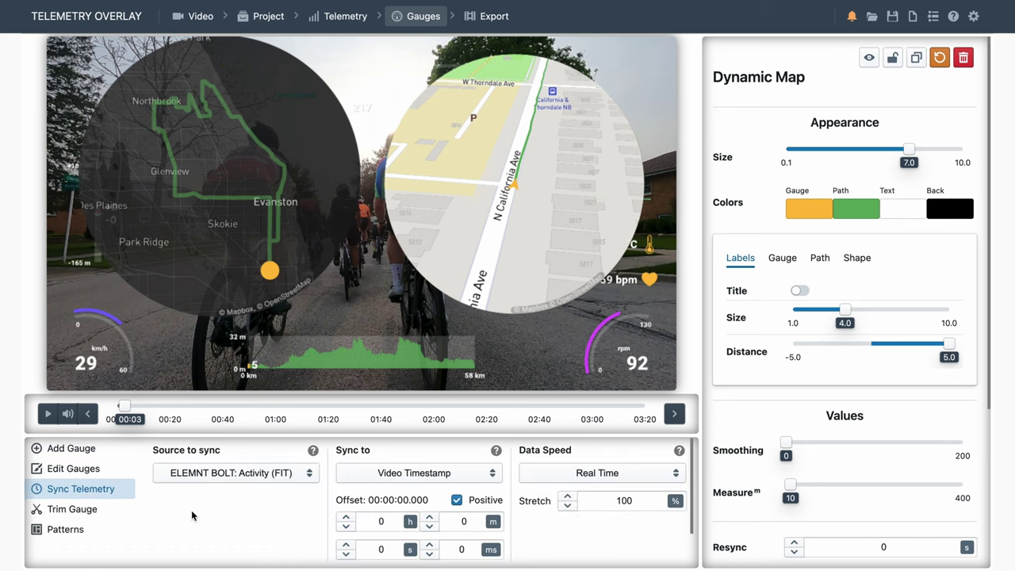
pyautogui.click(346, 521)
pyautogui.click(457, 500)
pyautogui.click(345, 521)
pyautogui.click(346, 521)
pyautogui.click(346, 522)
pyautogui.click(346, 521)
pyautogui.click(346, 522)
pyautogui.click(346, 521)
pyautogui.click(429, 526)
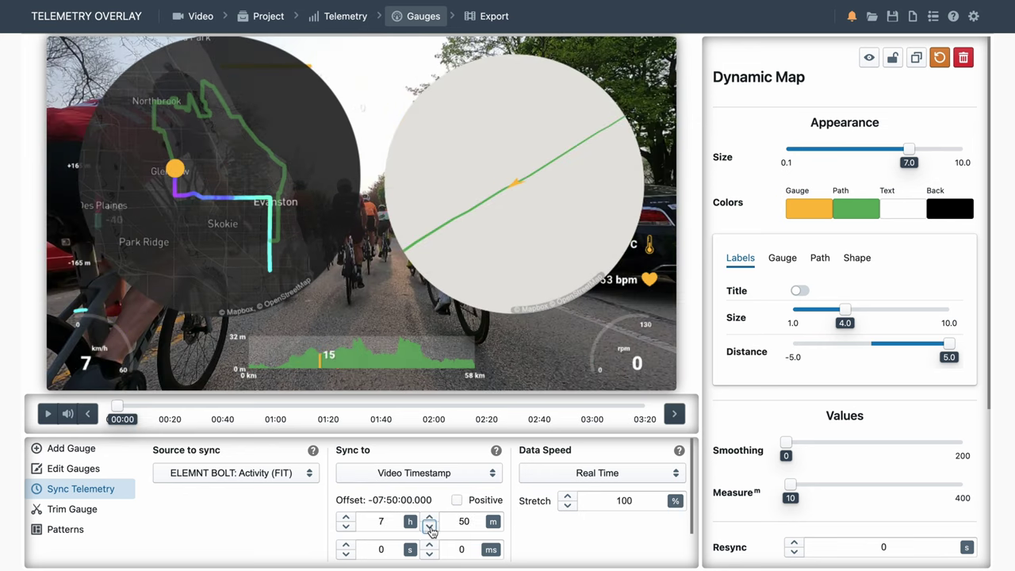
pyautogui.click(429, 526)
pyautogui.click(429, 526)
pyautogui.click(429, 517)
pyautogui.click(429, 517)
pyautogui.click(429, 517)
pyautogui.click(429, 517)
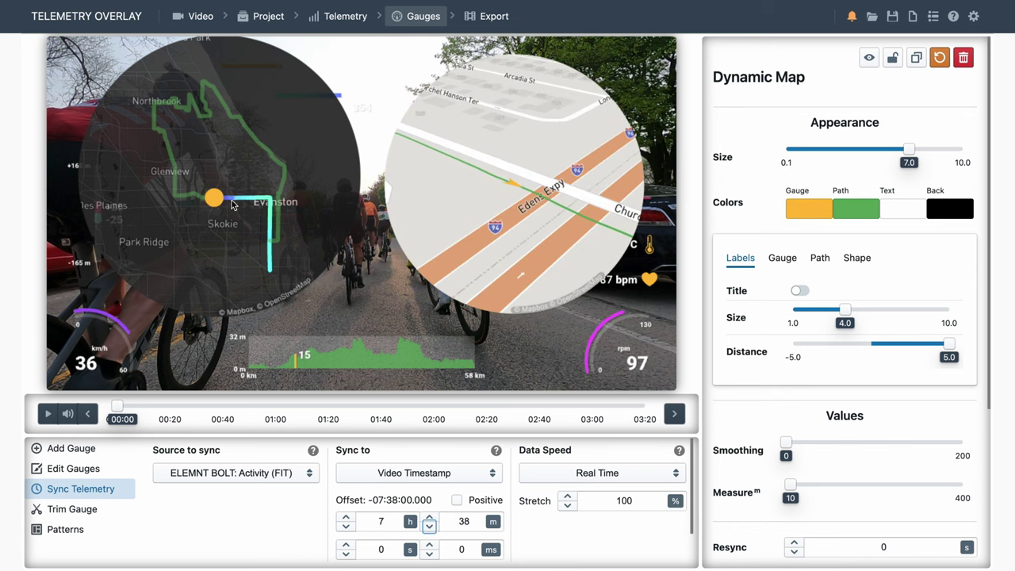
pyautogui.click(346, 553)
pyautogui.click(346, 553)
pyautogui.click(346, 552)
pyautogui.click(345, 553)
pyautogui.click(345, 553)
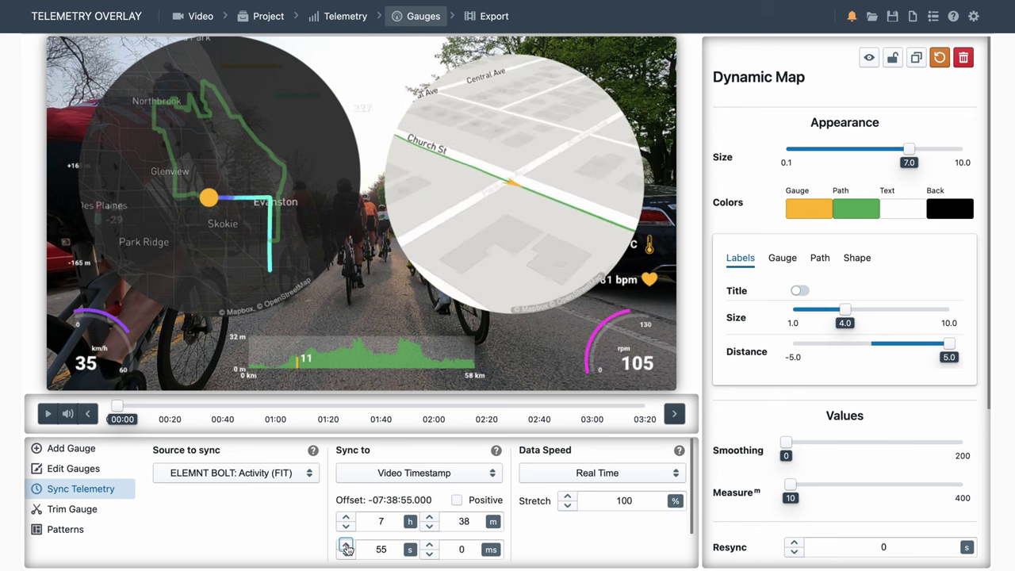
pyautogui.click(346, 553)
pyautogui.click(345, 553)
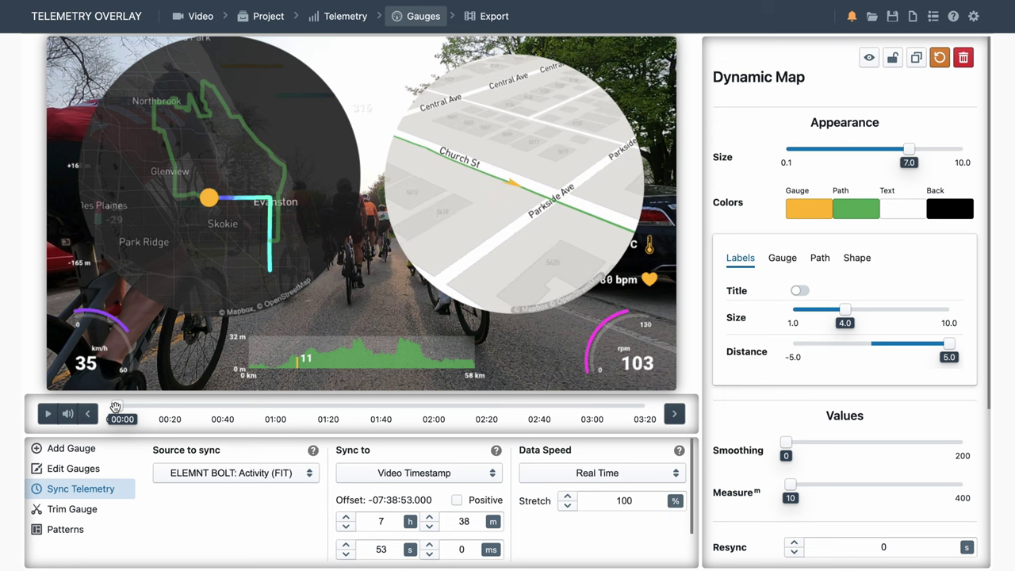
pyautogui.moveTo(116, 406); pyautogui.dragTo(135, 407)
# Step: Load the Cycling preset pattern, replacing the existing gauges
pyautogui.click(79, 530)
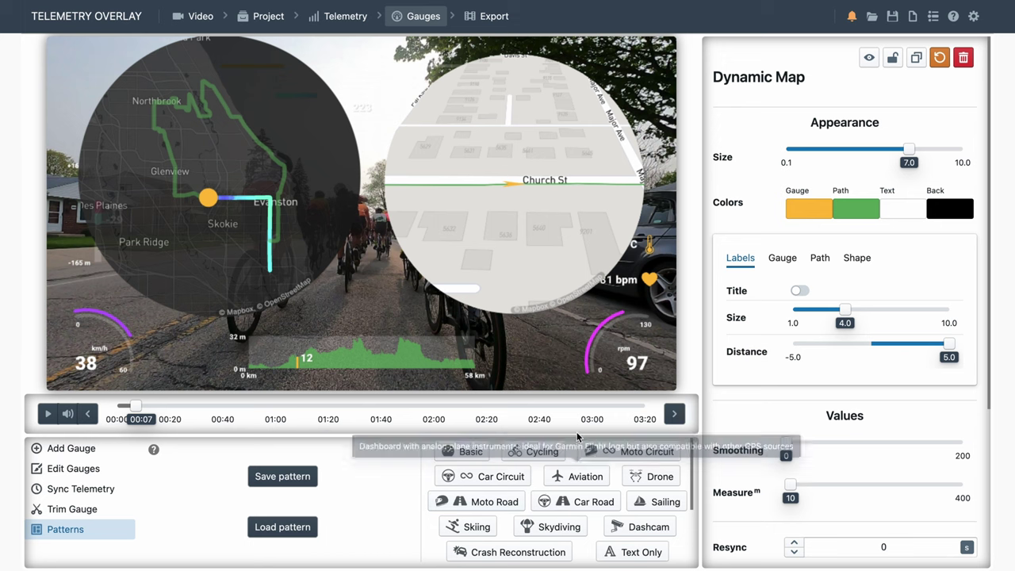
pyautogui.click(537, 453)
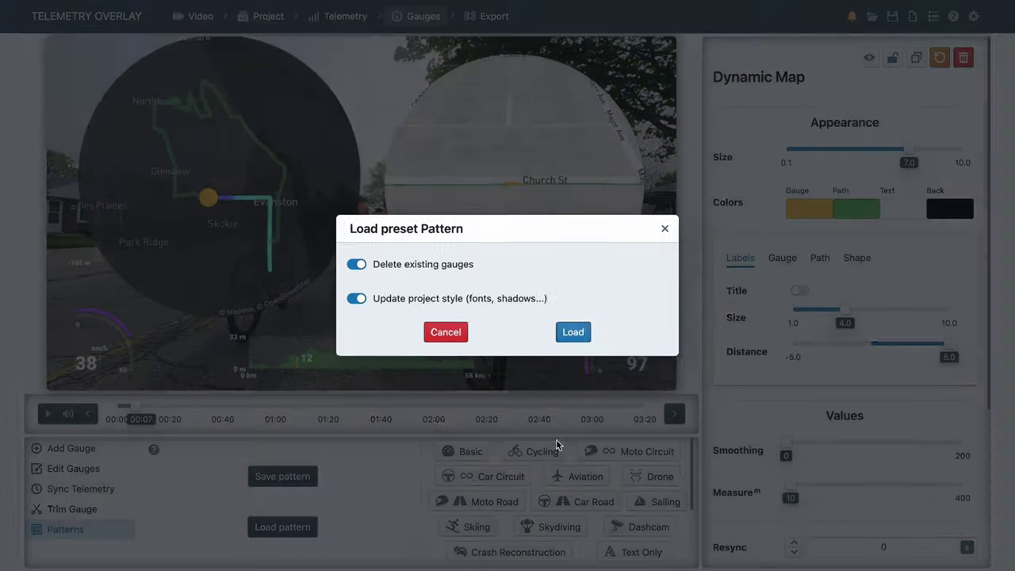
pyautogui.click(573, 332)
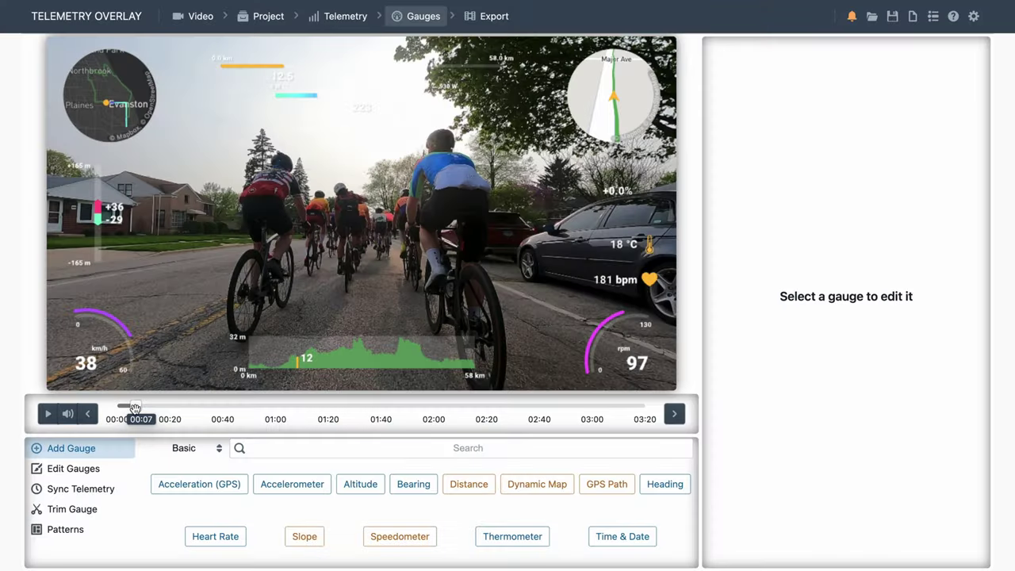
pyautogui.moveTo(134, 406); pyautogui.dragTo(157, 409)
# Step: Add GH010285.MP4 to the Export Queue
pyautogui.click(487, 16)
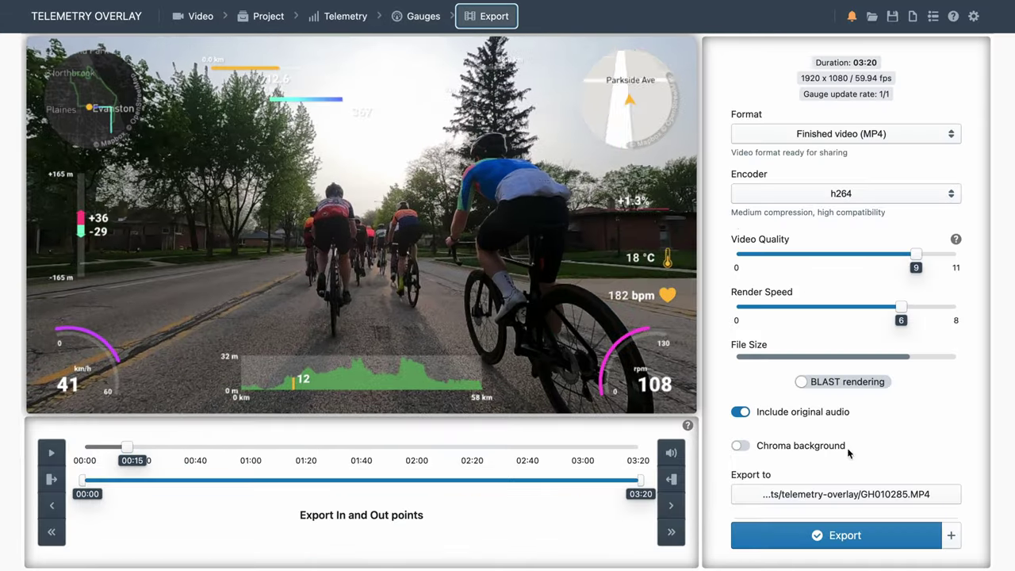
pyautogui.click(952, 536)
pyautogui.click(916, 492)
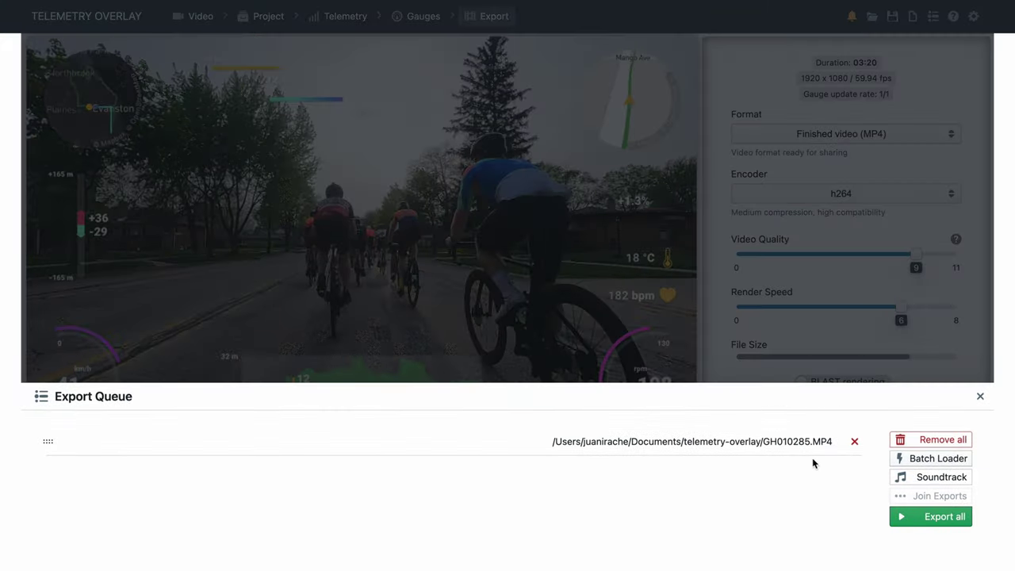
pyautogui.click(797, 329)
# Step: Start a new project and add Activity.FIT with default gauges re-applied
pyautogui.click(913, 16)
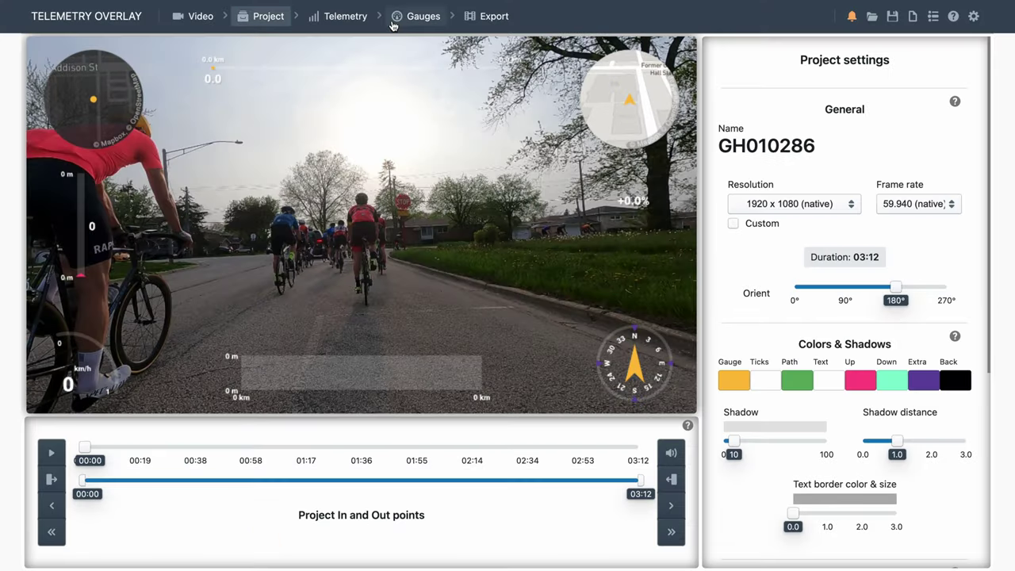
pyautogui.click(345, 16)
pyautogui.moveTo(782, 173); pyautogui.dragTo(612, 256)
pyautogui.click(612, 294)
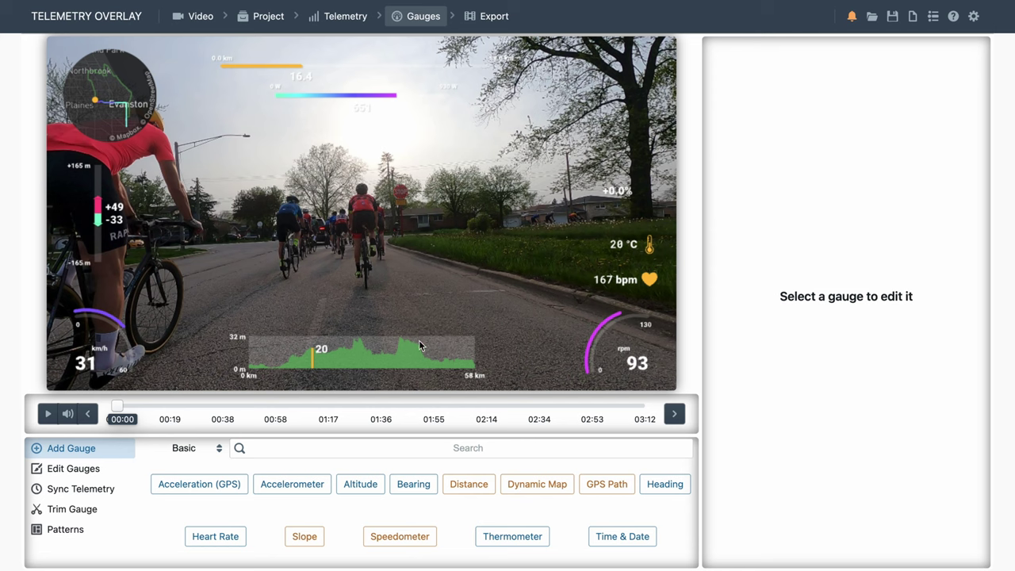
# Step: Set the telemetry sync offset to 7 hours 38 minutes again
pyautogui.click(81, 489)
pyautogui.click(345, 519)
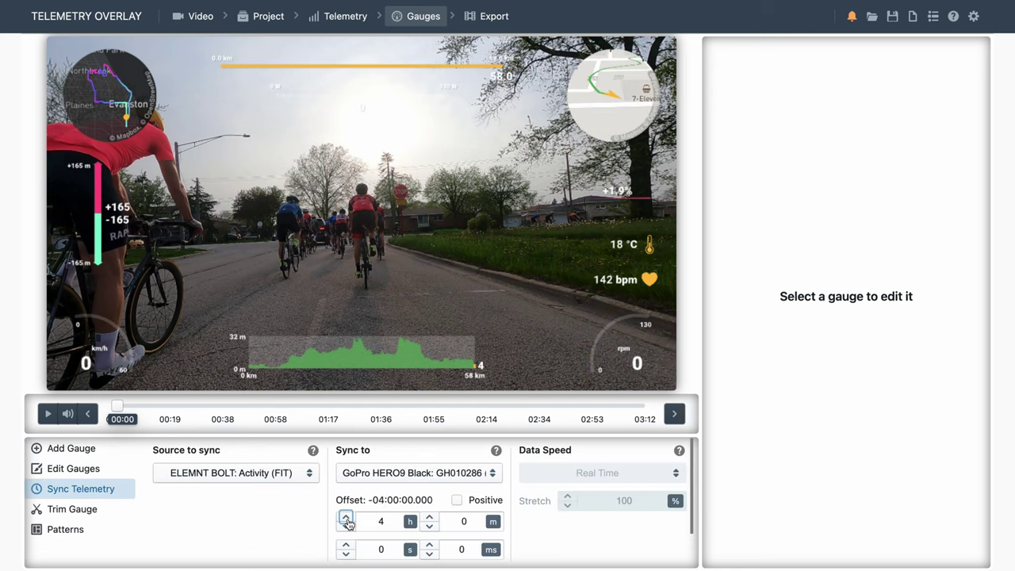
pyautogui.click(346, 519)
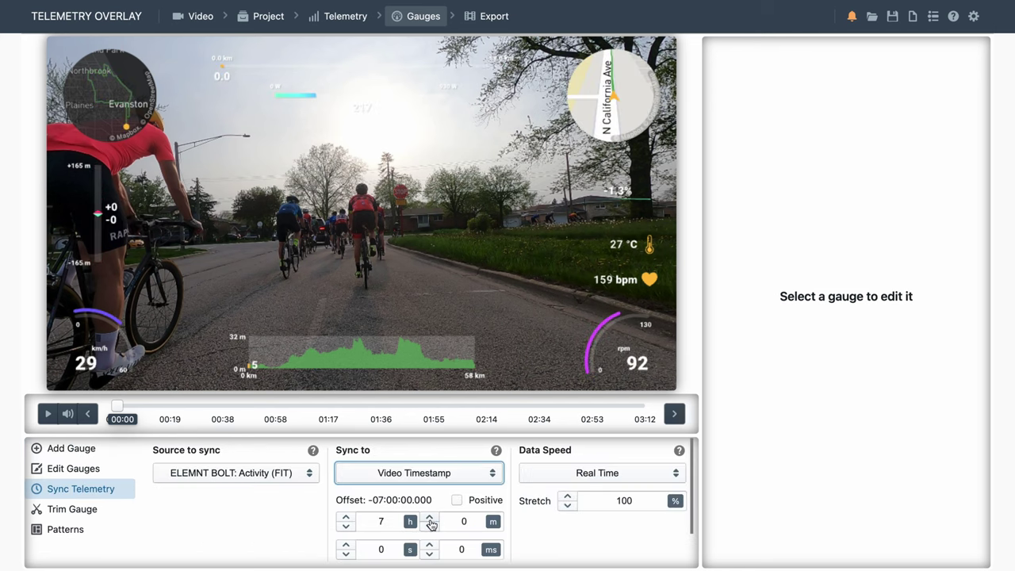
pyautogui.moveTo(431, 521); pyautogui.dragTo(431, 521)
pyautogui.moveTo(346, 546); pyautogui.dragTo(346, 547)
# Step: Add this clip to the Export Queue
pyautogui.click(486, 16)
pyautogui.click(951, 536)
pyautogui.click(906, 489)
pyautogui.click(686, 299)
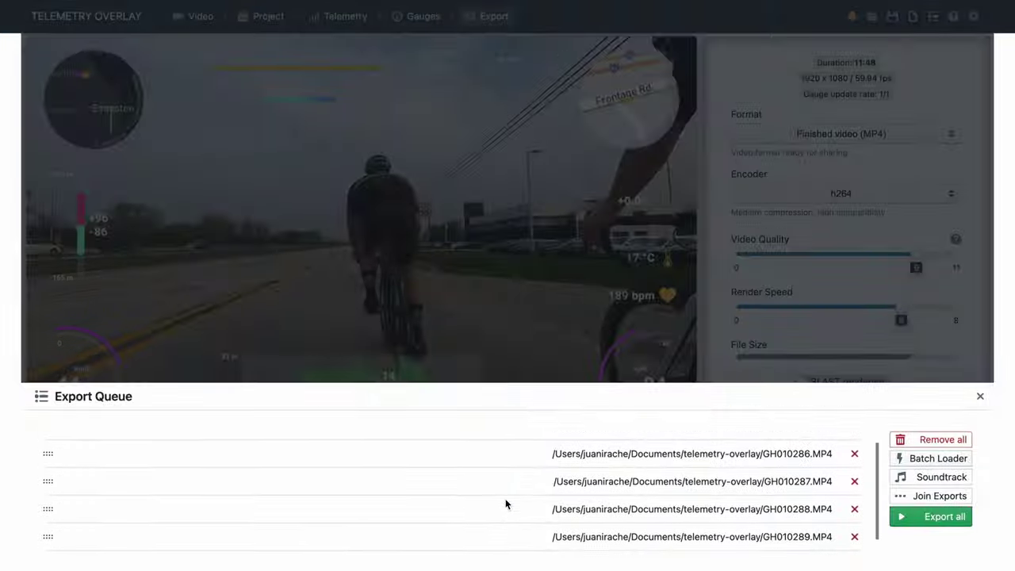
# Step: Enable Join Exports and start rendering the whole queue with Export all
pyautogui.click(940, 496)
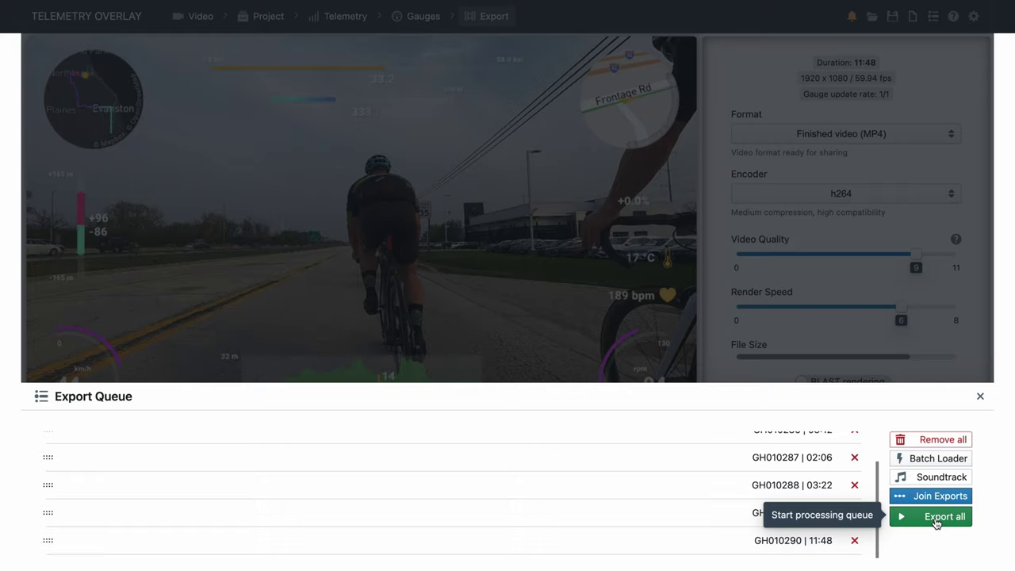
pyautogui.click(938, 522)
pyautogui.click(624, 311)
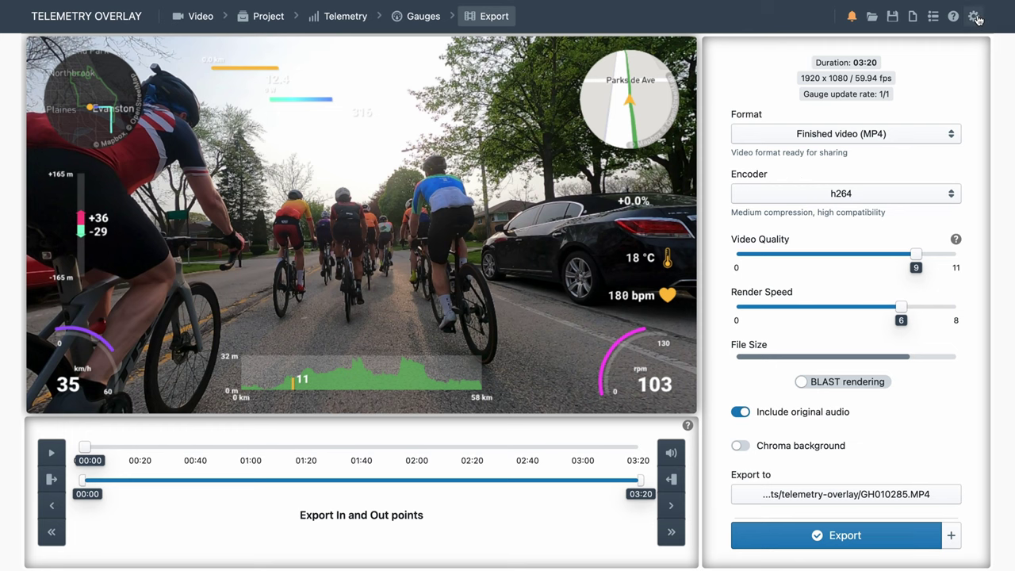
# Step: Enable Sync to creation time and Trust video time zone in the advanced Settings
pyautogui.click(976, 16)
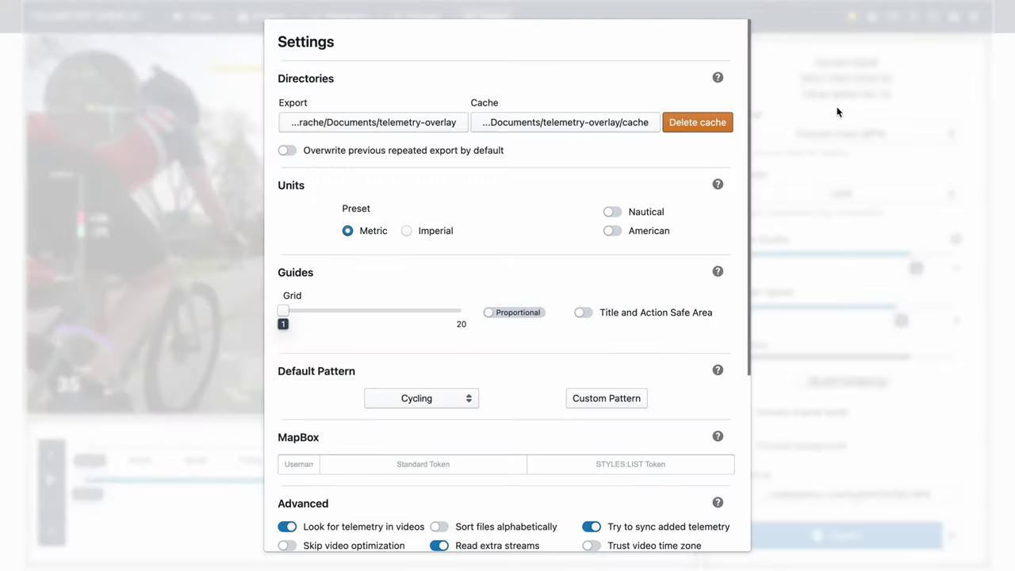
pyautogui.scroll(-5, 748, 229)
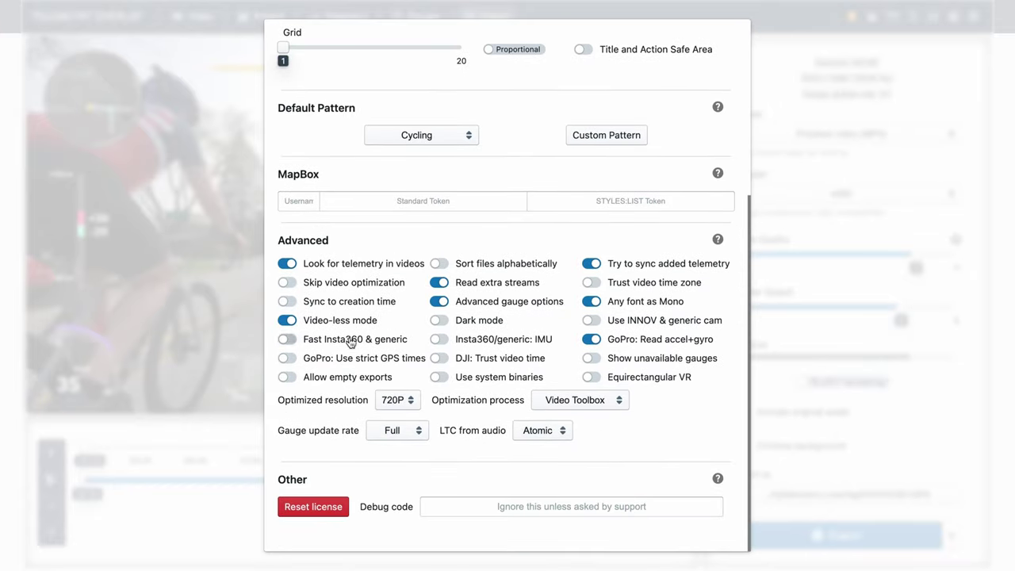
pyautogui.click(292, 301)
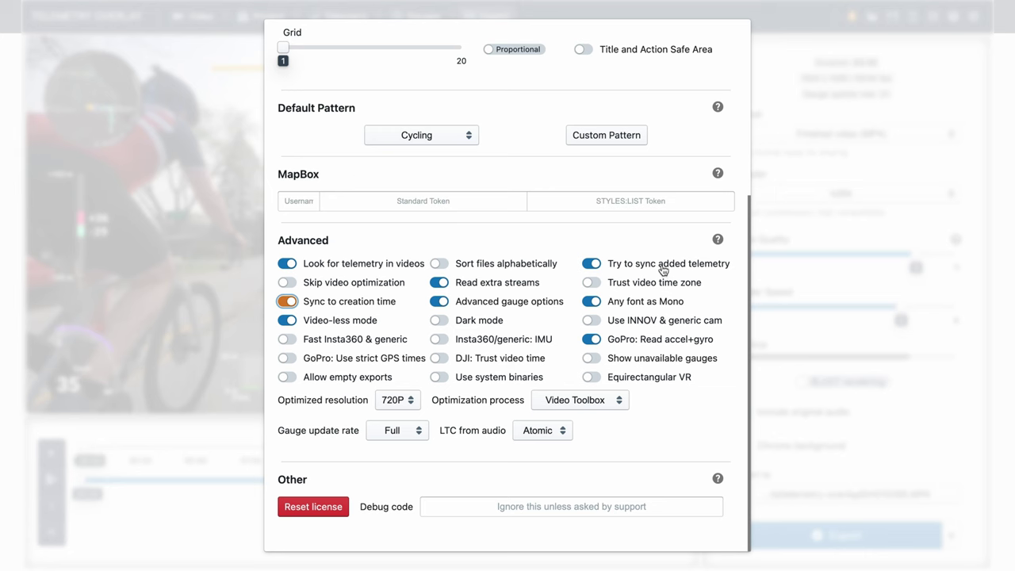
pyautogui.click(592, 283)
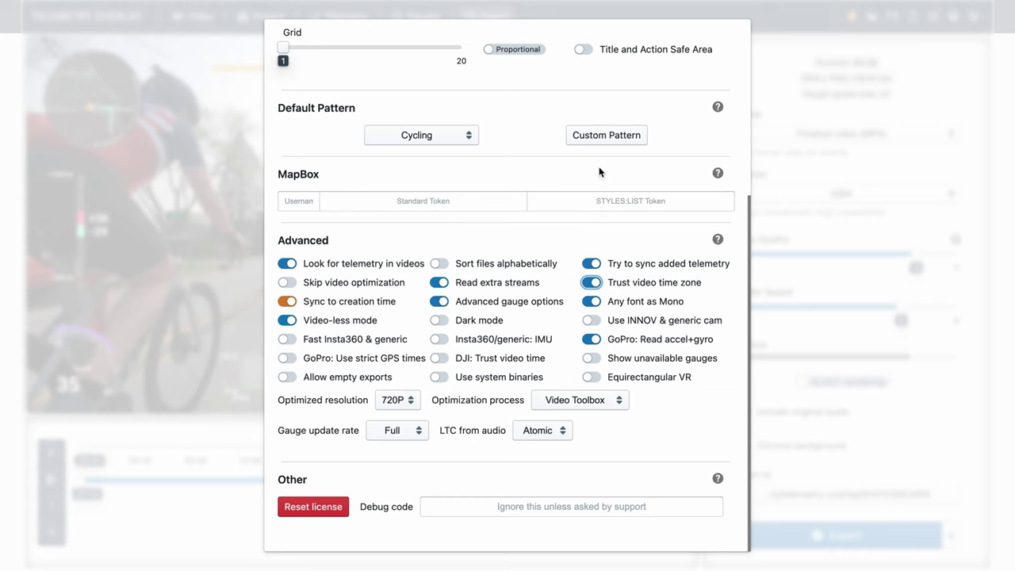
pyautogui.click(792, 156)
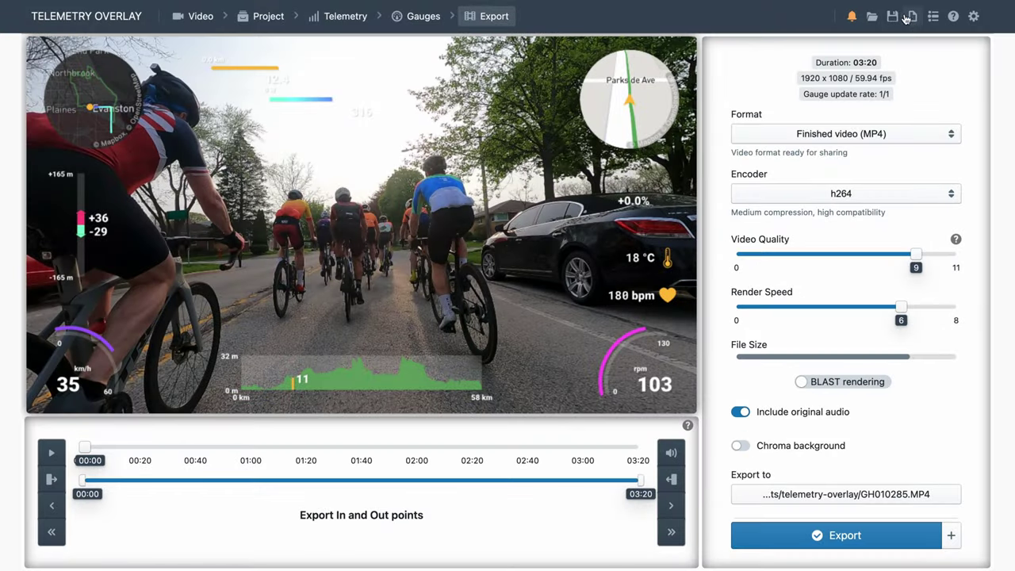
# Step: Start a fresh project with GH010285.MP4, rotated 180° so it sits upright
pyautogui.click(913, 16)
pyautogui.click(554, 302)
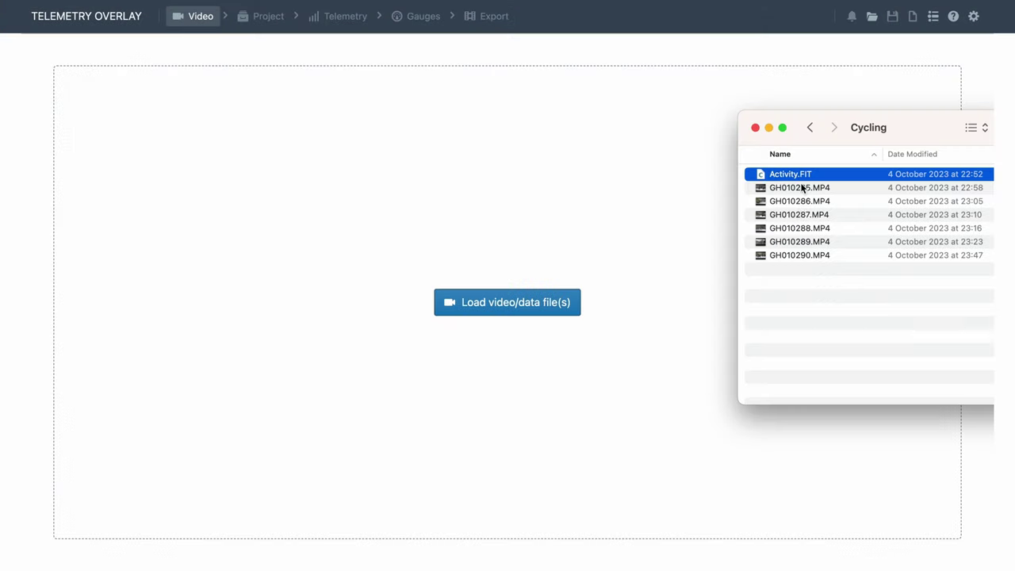
pyautogui.click(803, 191)
pyautogui.moveTo(825, 190); pyautogui.dragTo(556, 313)
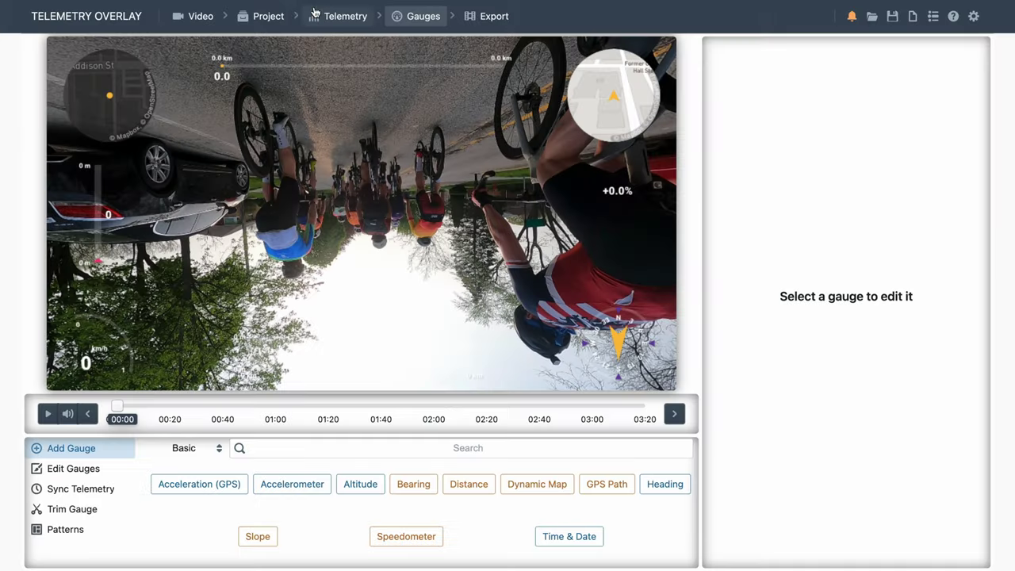
pyautogui.click(261, 16)
pyautogui.moveTo(798, 284); pyautogui.dragTo(895, 286)
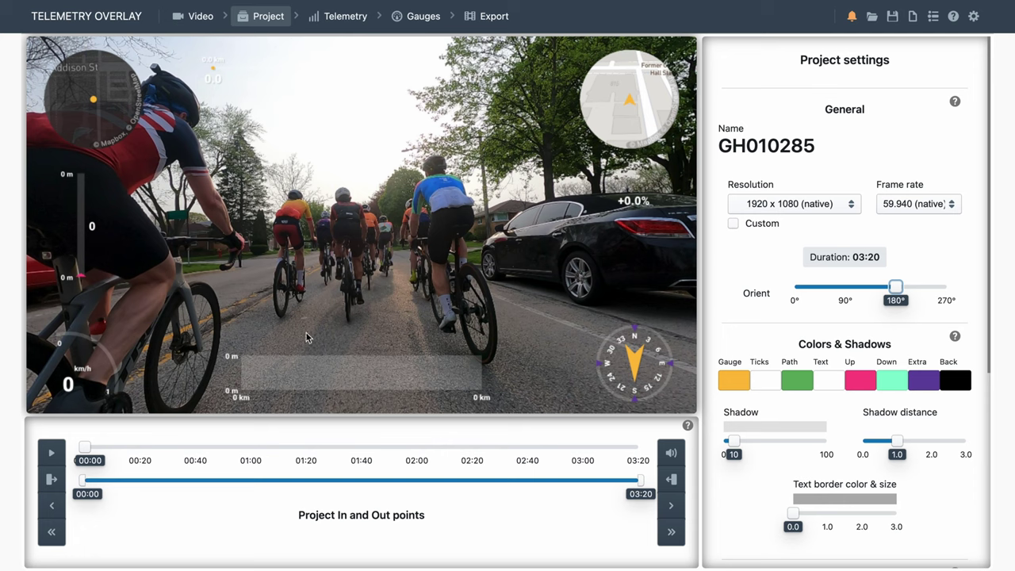
# Step: Add Activity.FIT as the telemetry data and re-apply the default gauges
pyautogui.click(418, 16)
pyautogui.click(346, 21)
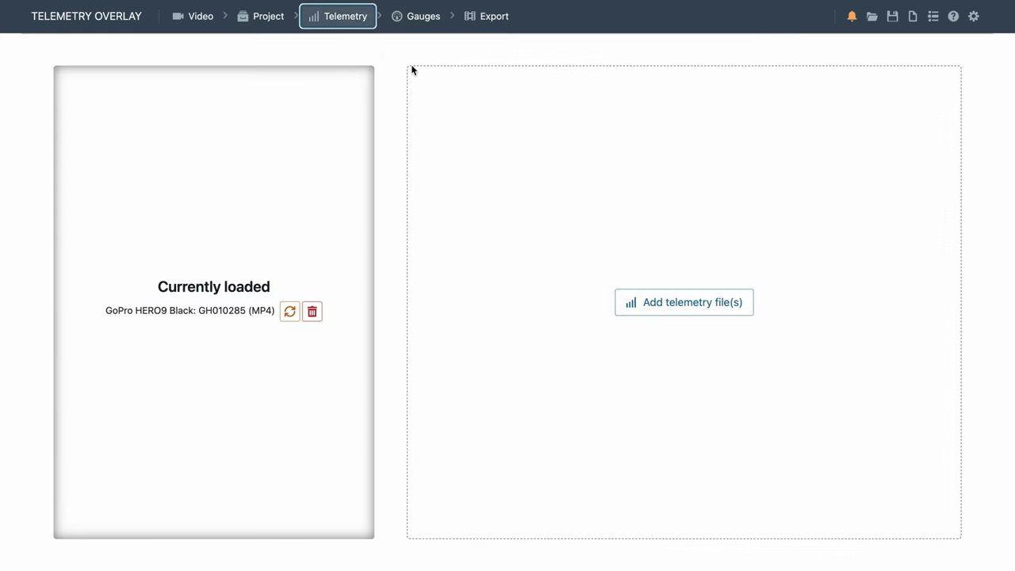
pyautogui.moveTo(793, 174); pyautogui.dragTo(627, 273)
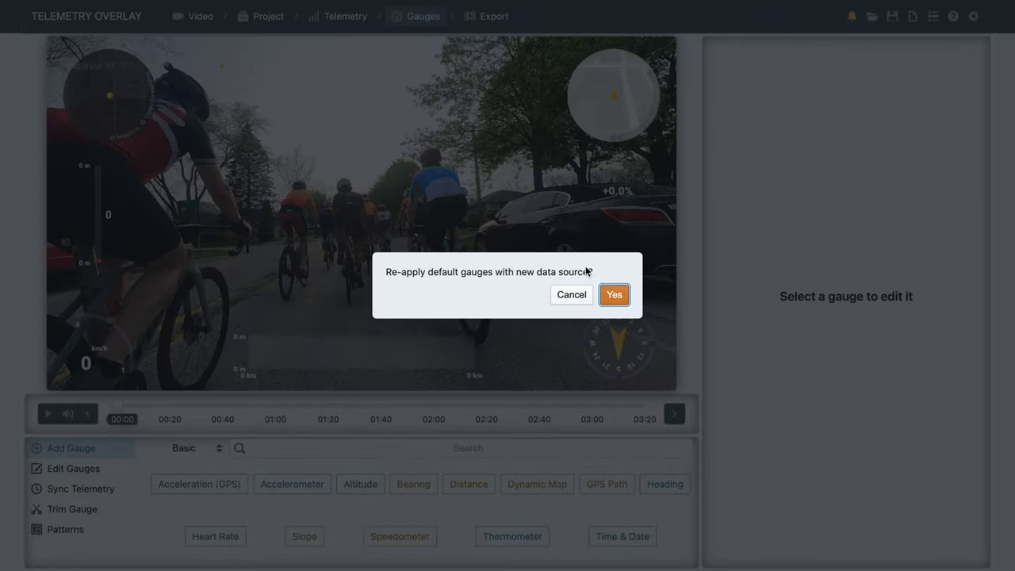
pyautogui.click(608, 294)
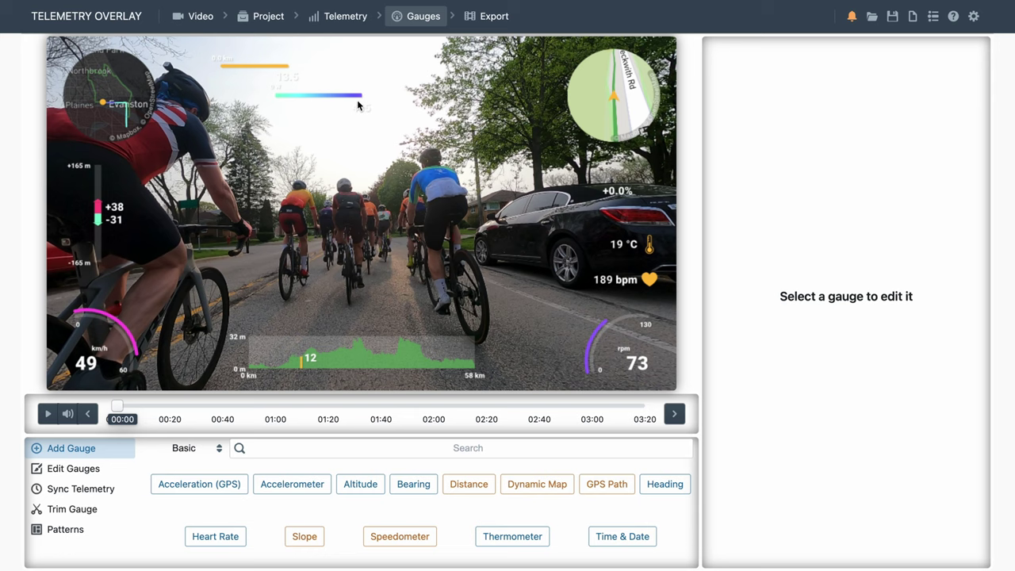
# Step: Delete the Power and Distance gauges and move the altitude graph to the top
pyautogui.click(359, 105)
pyautogui.press('Delete')
pyautogui.press('Return')
pyautogui.click(369, 67)
pyautogui.press('Delete')
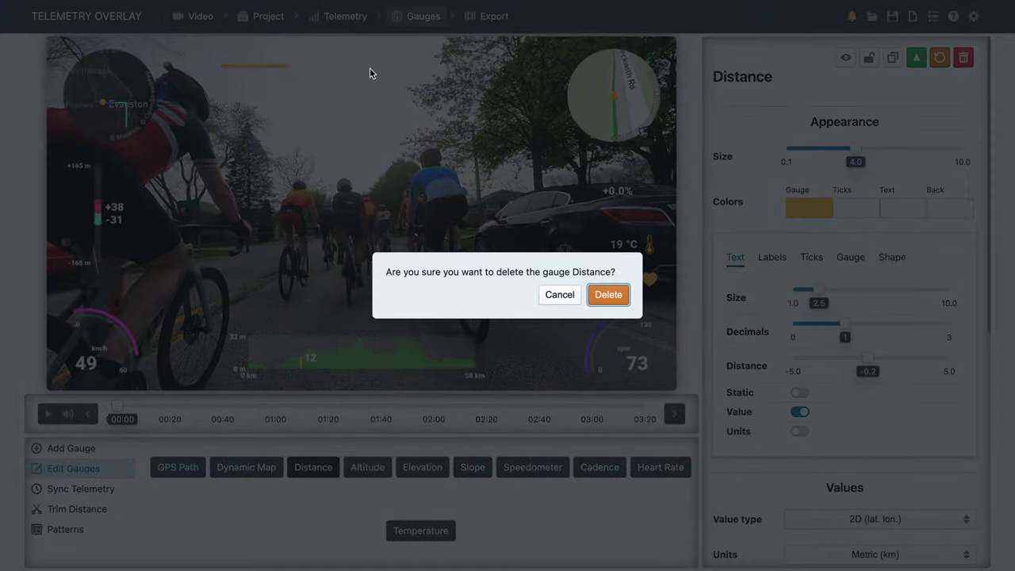
pyautogui.press('Return')
pyautogui.click(372, 366)
pyautogui.moveTo(372, 366); pyautogui.dragTo(363, 91)
# Step: Add a Power Zones gauge, move it lower in the frame and shrink it to 3.1
pyautogui.click(392, 417)
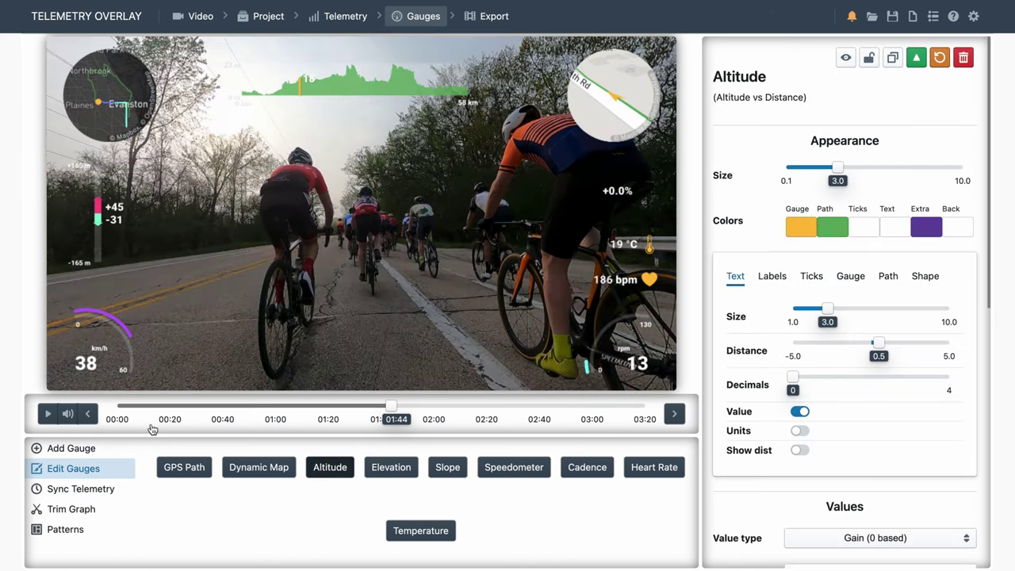
pyautogui.click(71, 448)
pyautogui.write('zones')
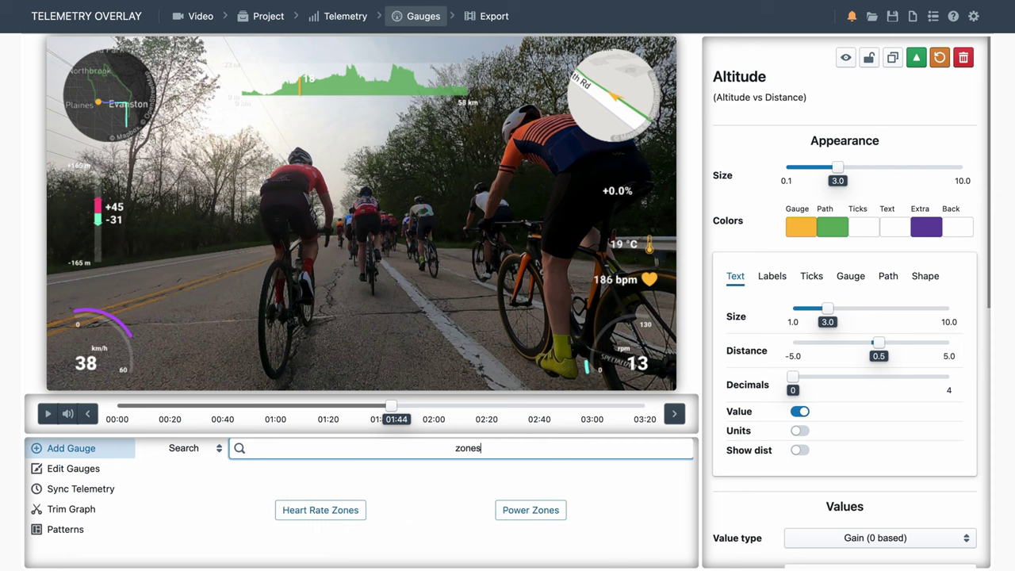
pyautogui.click(516, 514)
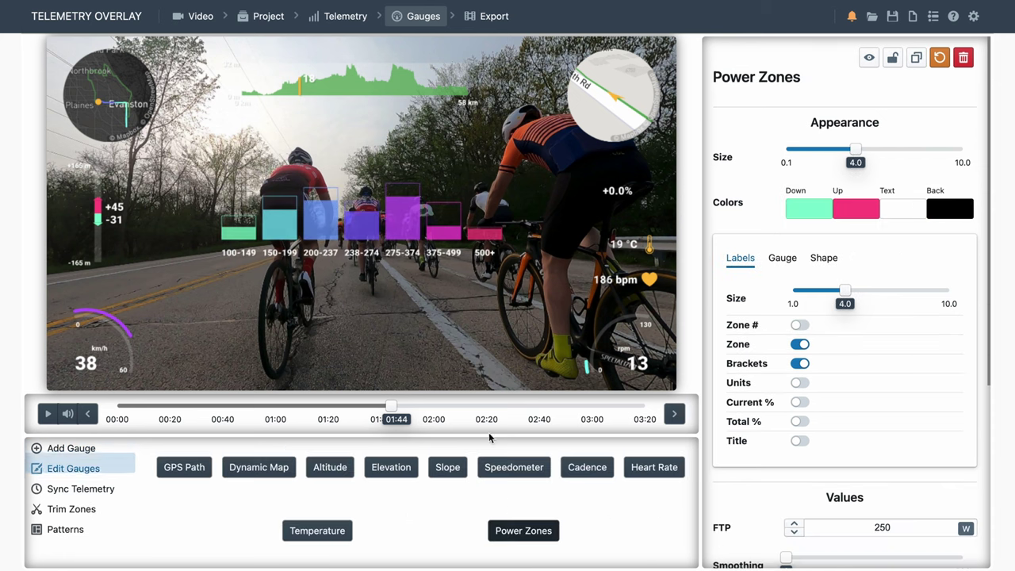
pyautogui.moveTo(400, 234); pyautogui.dragTo(402, 346)
pyautogui.scroll(-3, 403, 347)
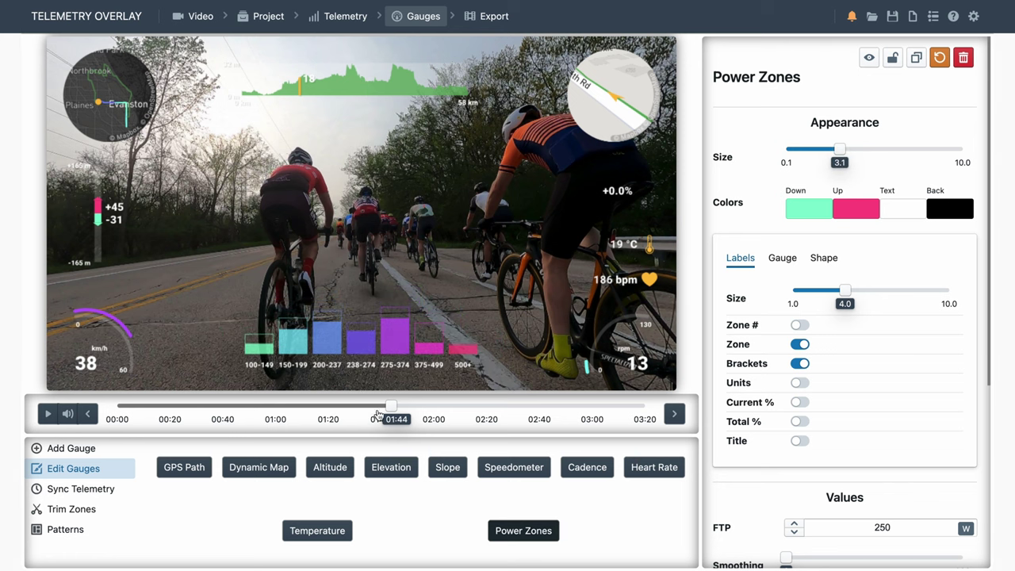
pyautogui.moveTo(376, 408); pyautogui.dragTo(264, 418)
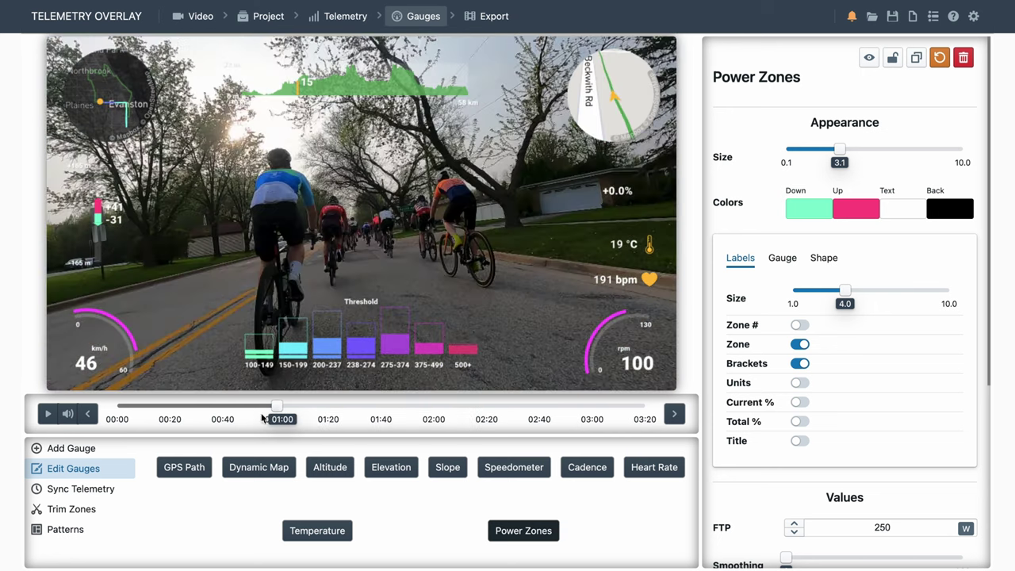
# Step: Save the current gauge layout as the pattern 'batch cycling'
pyautogui.click(68, 529)
pyautogui.click(284, 477)
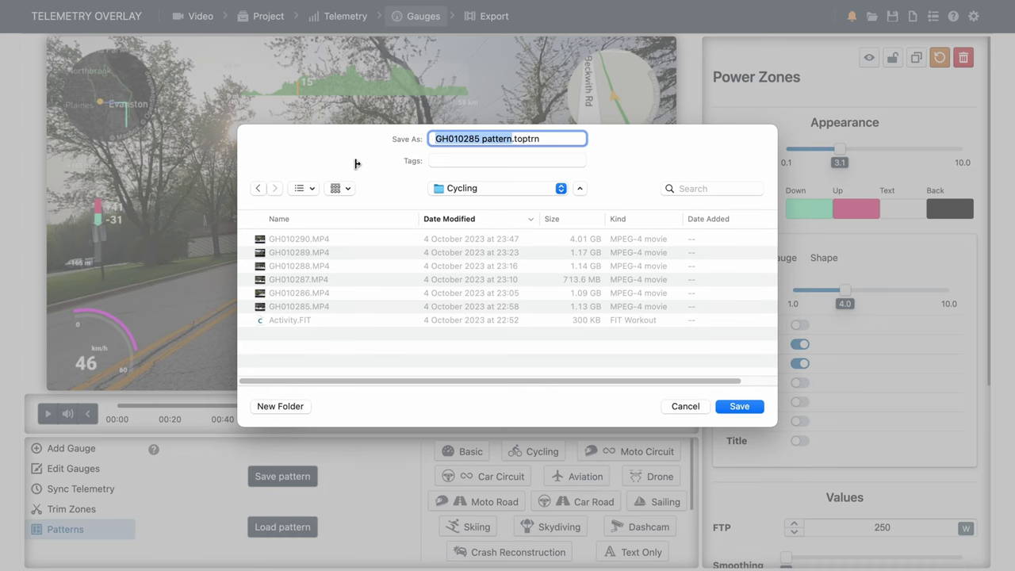
pyautogui.write('batch cycling')
pyautogui.press('Return')
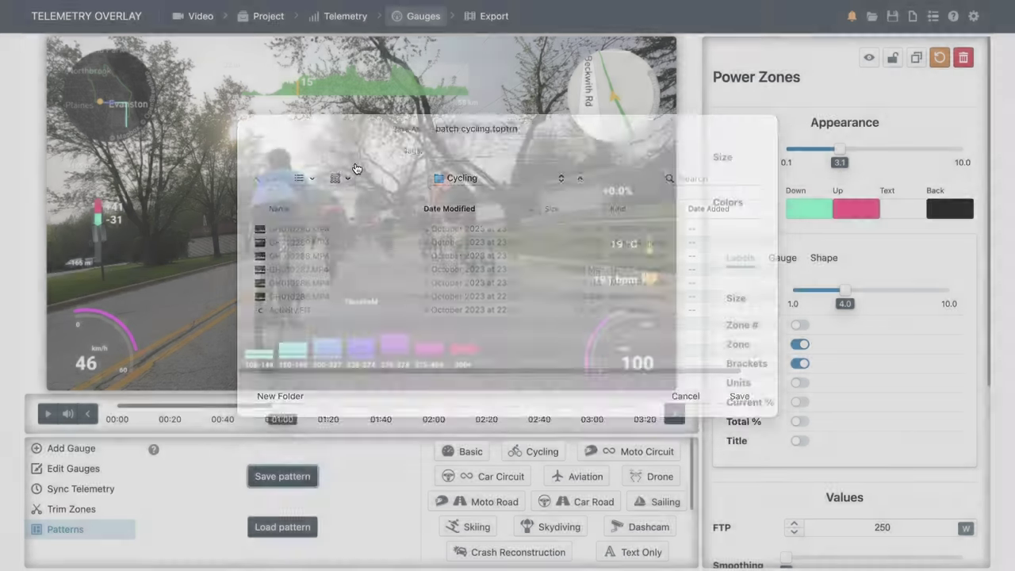
pyautogui.click(597, 27)
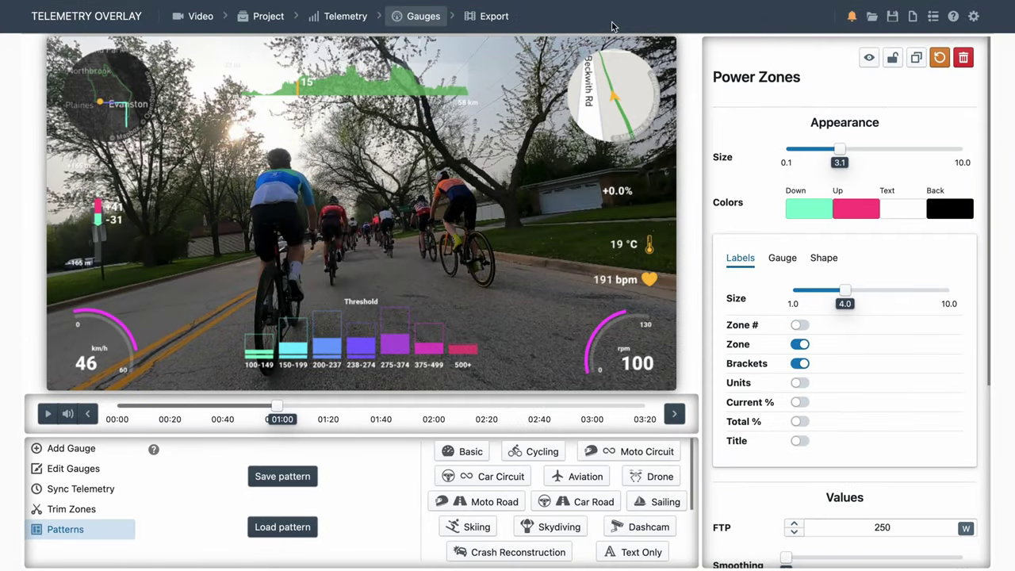
# Step: Set the batch cycling file as the default custom pattern and view export settings
pyautogui.click(974, 16)
pyautogui.click(603, 398)
pyautogui.doubleClick(308, 133)
pyautogui.click(781, 216)
pyautogui.click(508, 21)
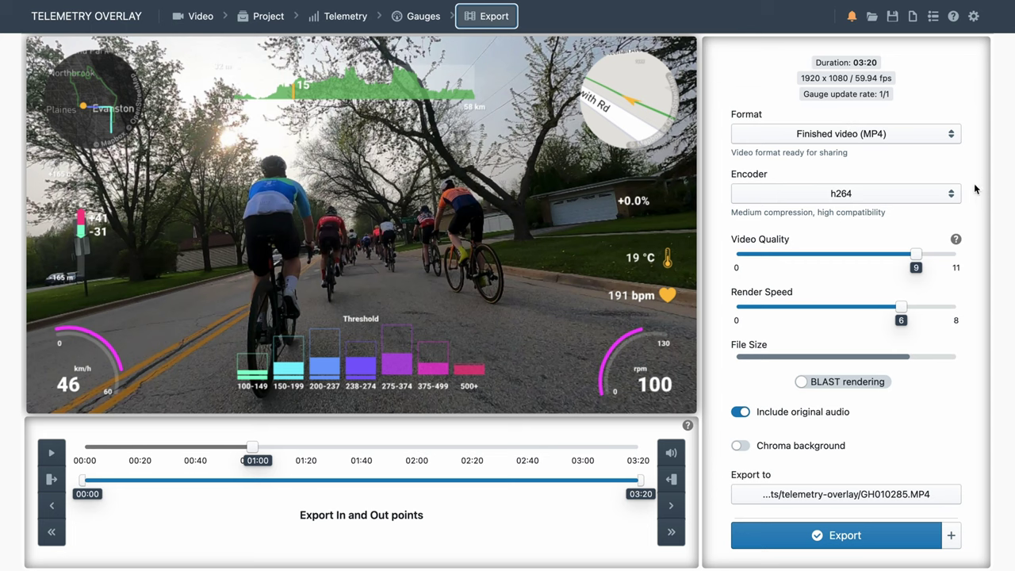
# Step: Switch the encoder to Video Toolbox HEVC (h265) and save export settings as default
pyautogui.click(949, 196)
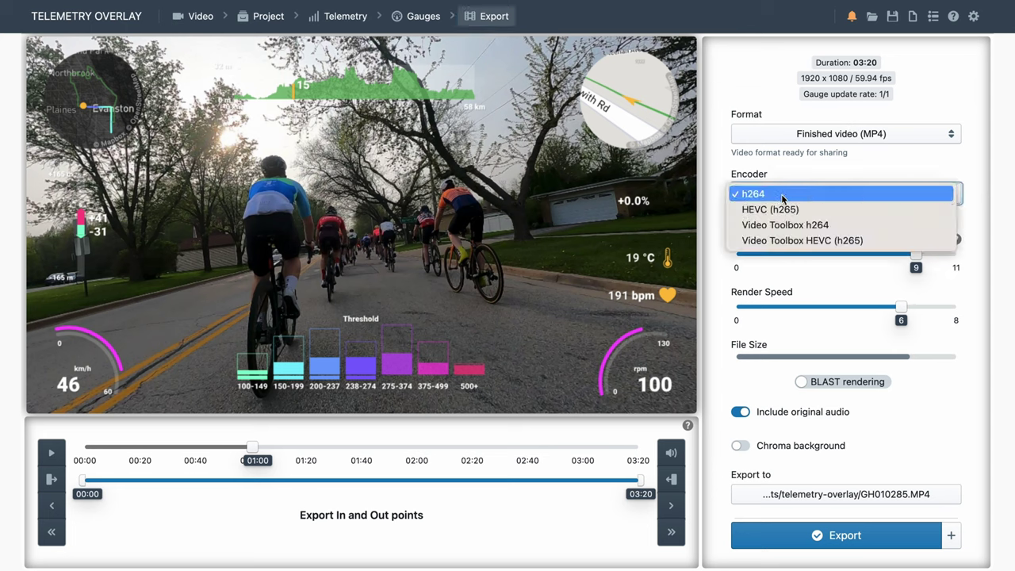
pyautogui.click(865, 239)
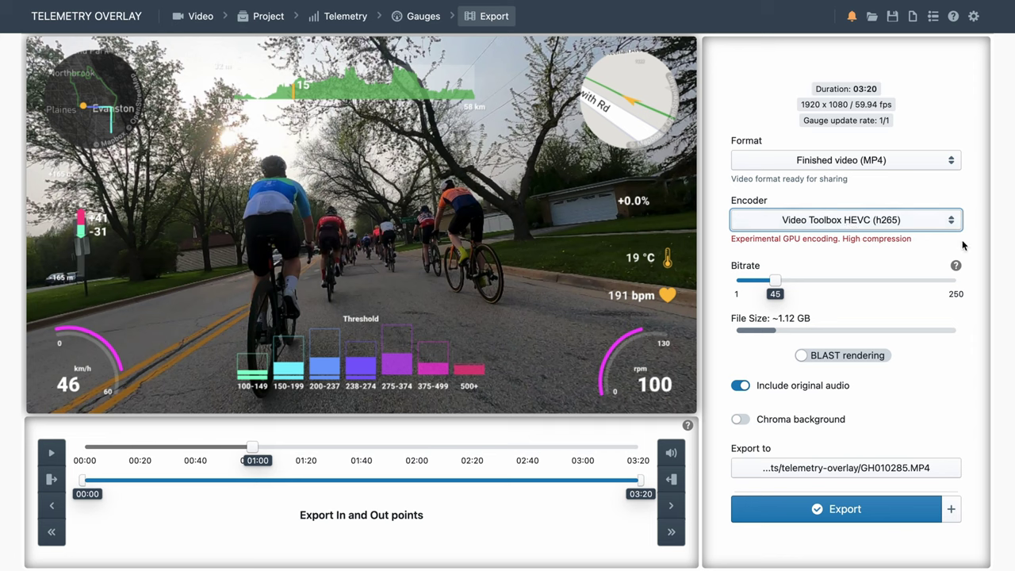
pyautogui.click(952, 514)
pyautogui.click(937, 485)
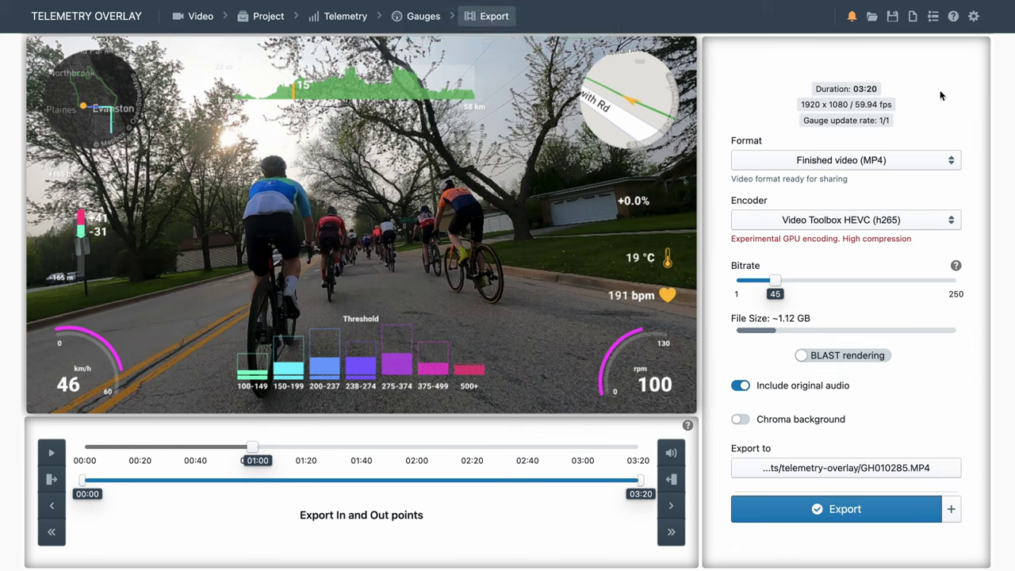
# Step: Batch-load the six clips GH010285–GH010290.MP4 from the Export Queue as independent videos
pyautogui.click(932, 16)
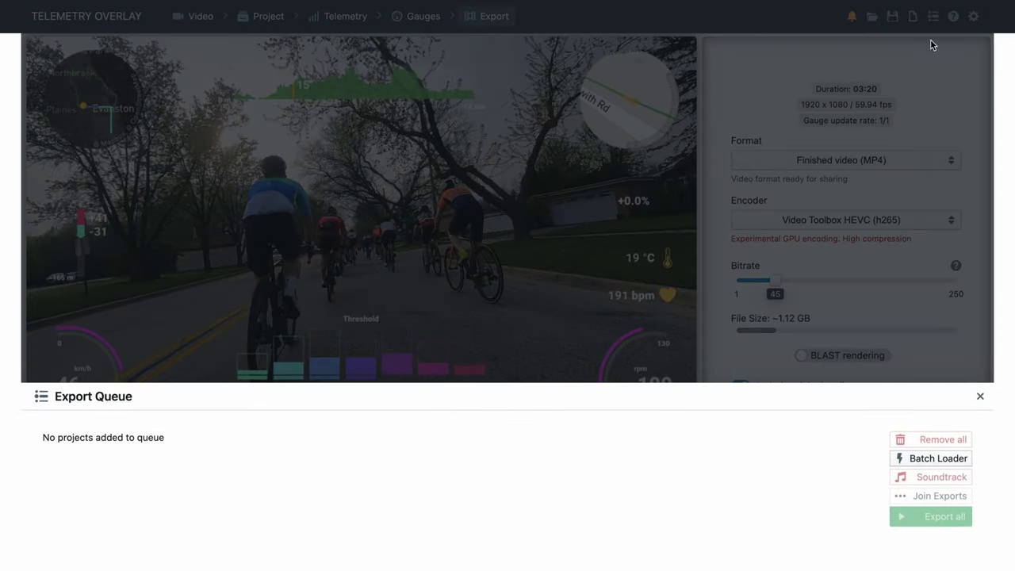
pyautogui.click(916, 464)
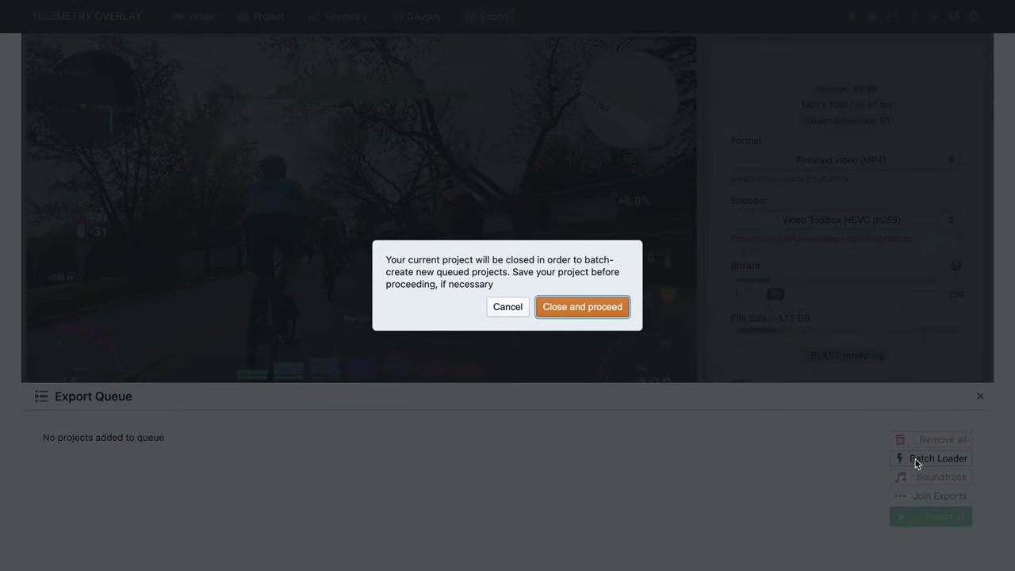
pyautogui.click(570, 309)
pyautogui.click(289, 227)
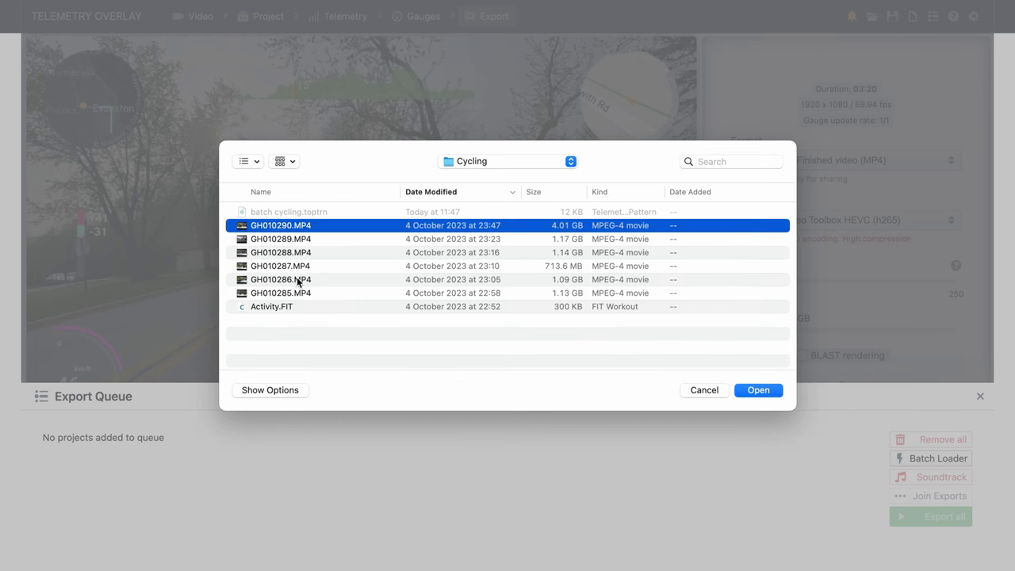
pyautogui.keyDown('shift'); pyautogui.click(284, 295); pyautogui.keyUp('shift')
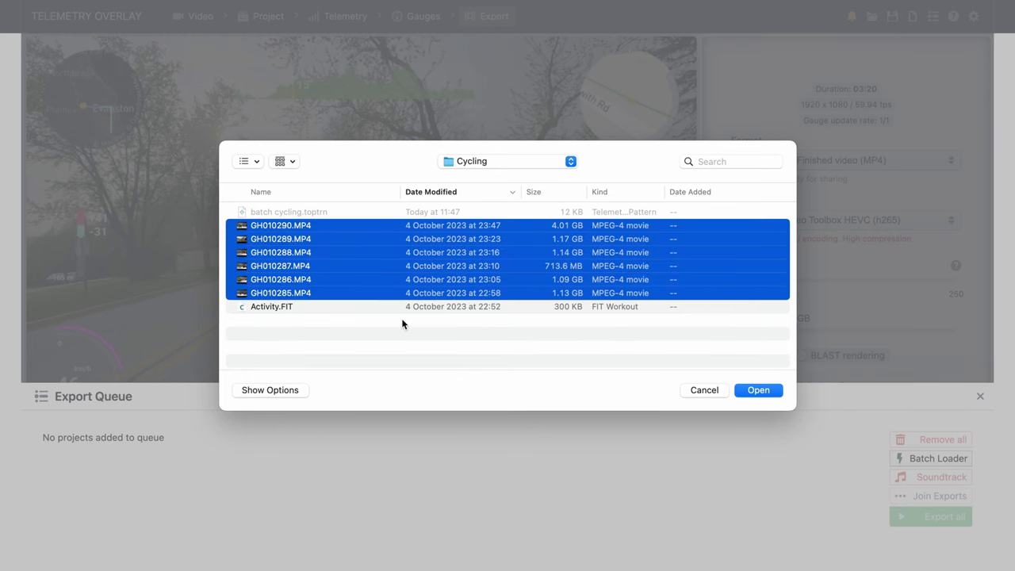
pyautogui.click(759, 391)
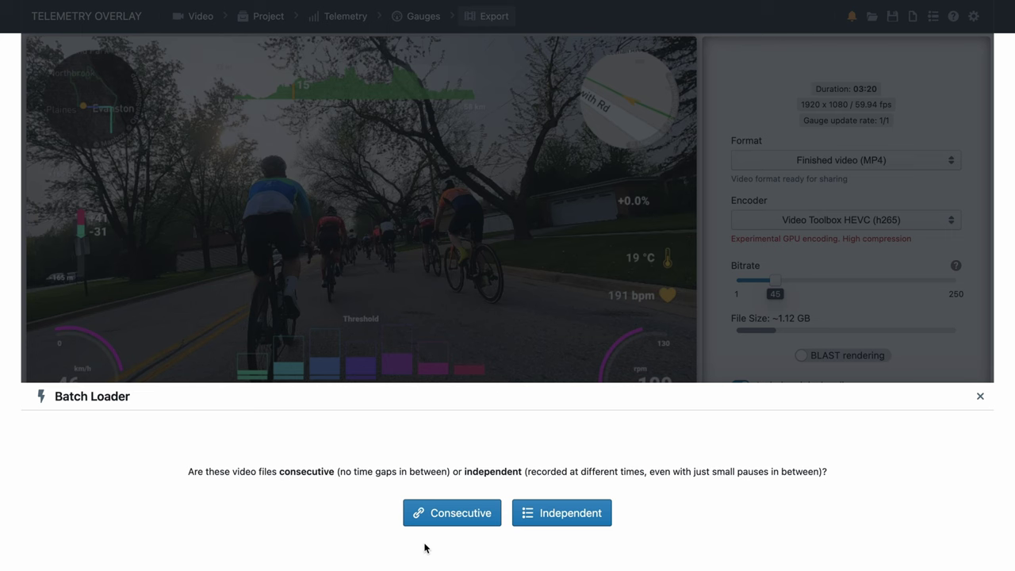
pyautogui.click(565, 517)
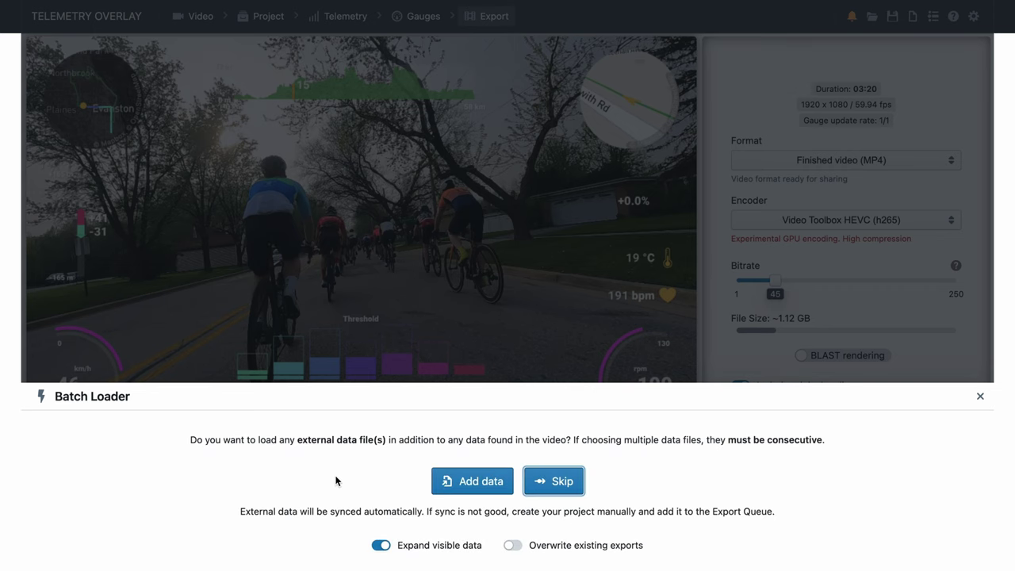
# Step: Attach Activity.FIT as external data to all the batch-loaded clips
pyautogui.click(250, 512)
pyautogui.moveTo(382, 546)
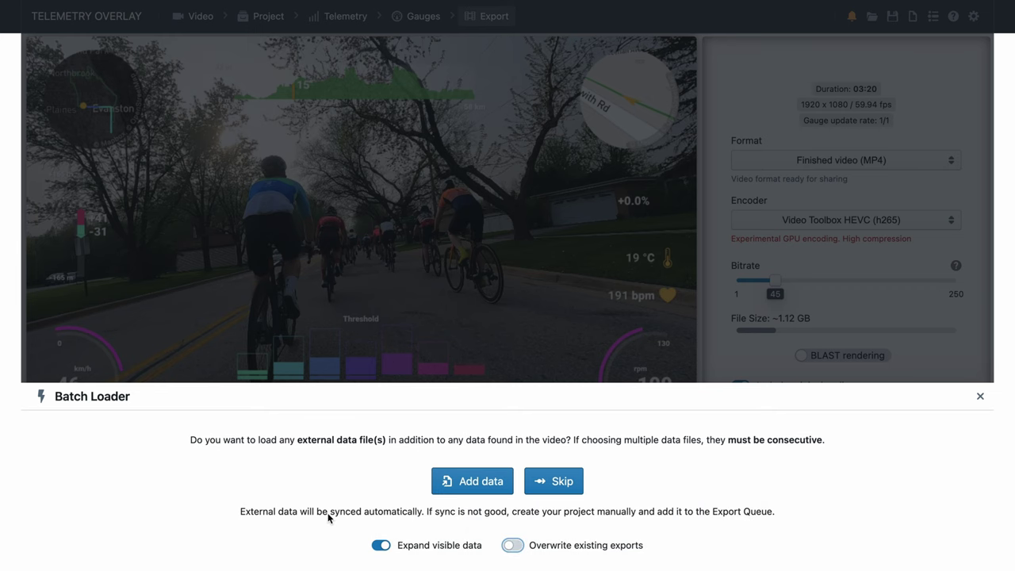
pyautogui.click(465, 488)
pyautogui.click(275, 308)
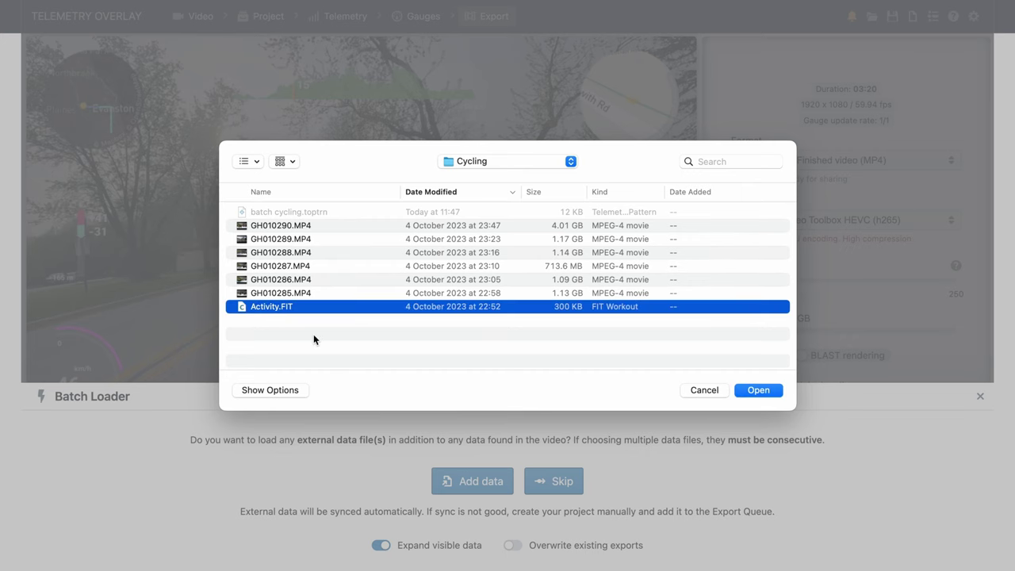
pyautogui.click(758, 390)
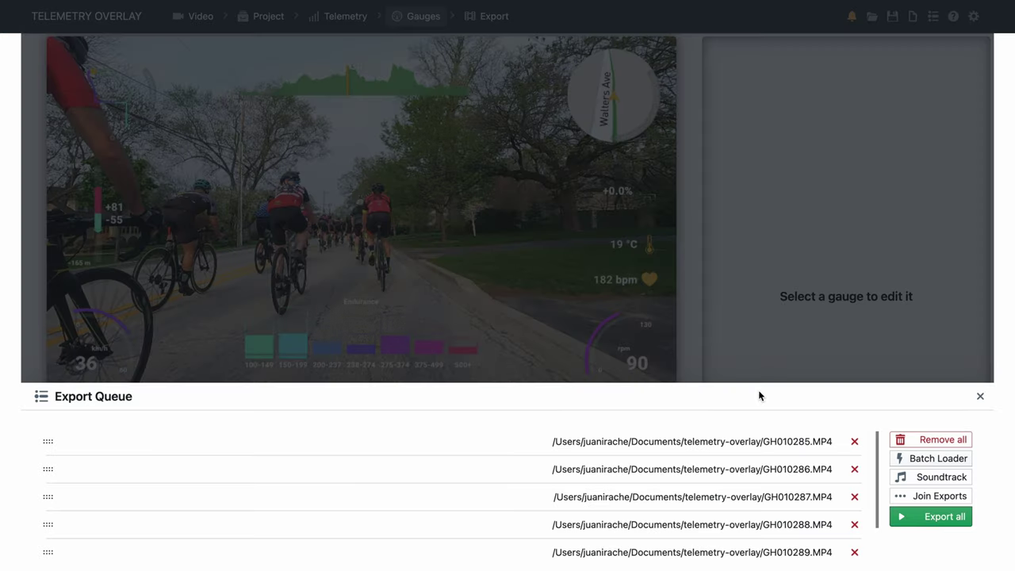
# Step: Turn on Join Exports and start exporting the whole six-clip queue
pyautogui.click(942, 498)
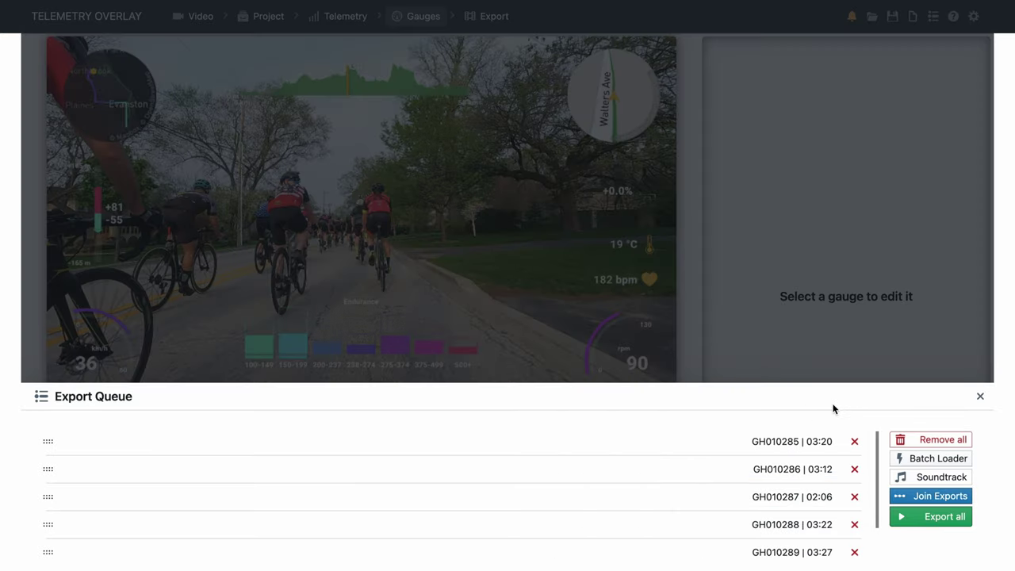
pyautogui.scroll(-2, 693, 494)
pyautogui.scroll(2, 693, 494)
pyautogui.scroll(-2, 694, 494)
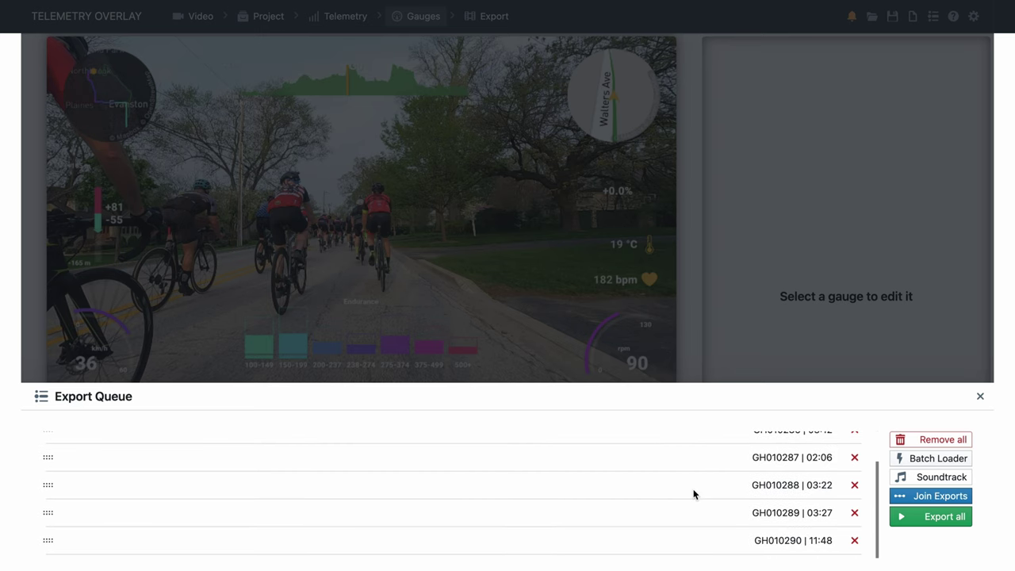
pyautogui.click(929, 522)
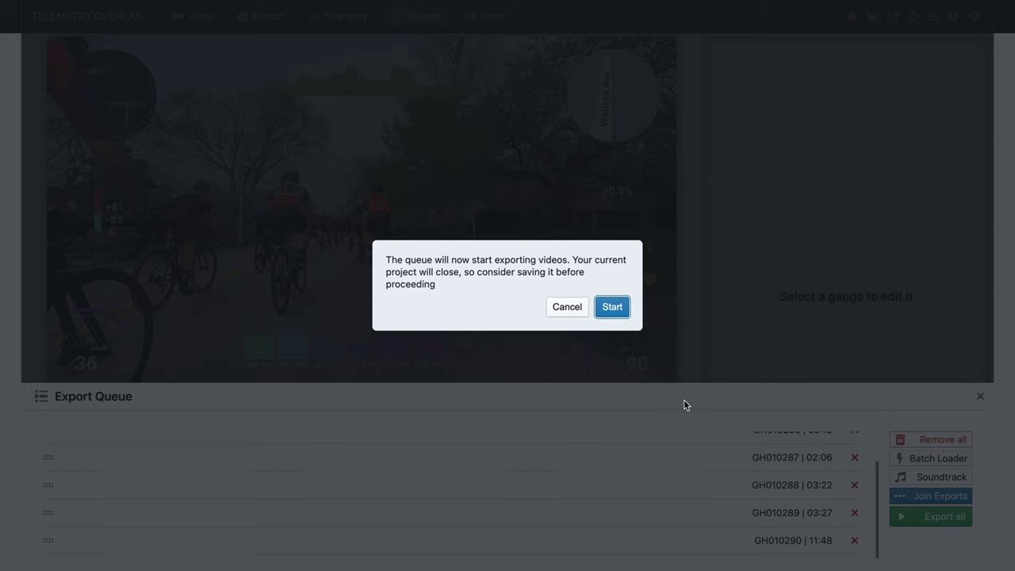
pyautogui.click(612, 308)
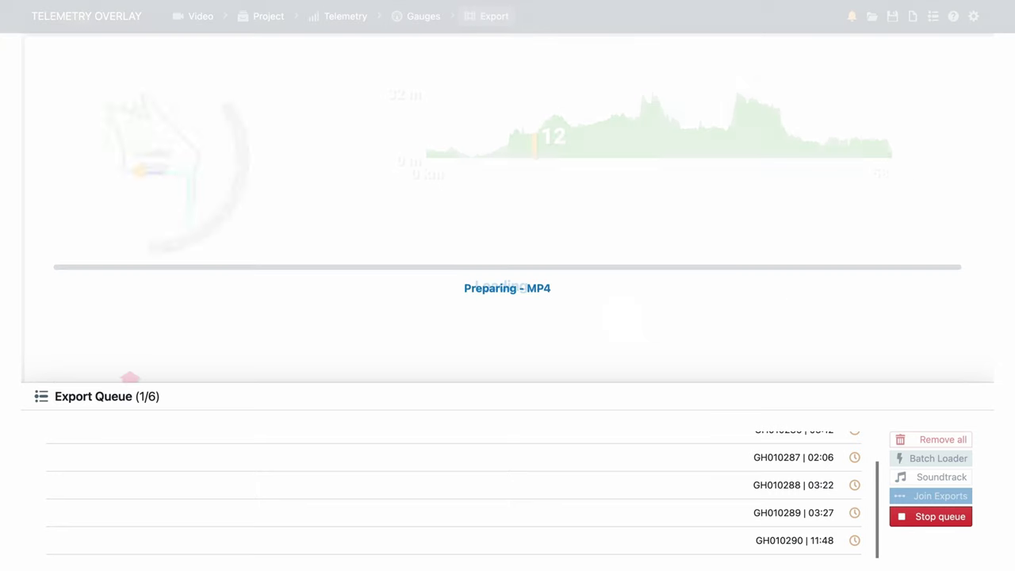